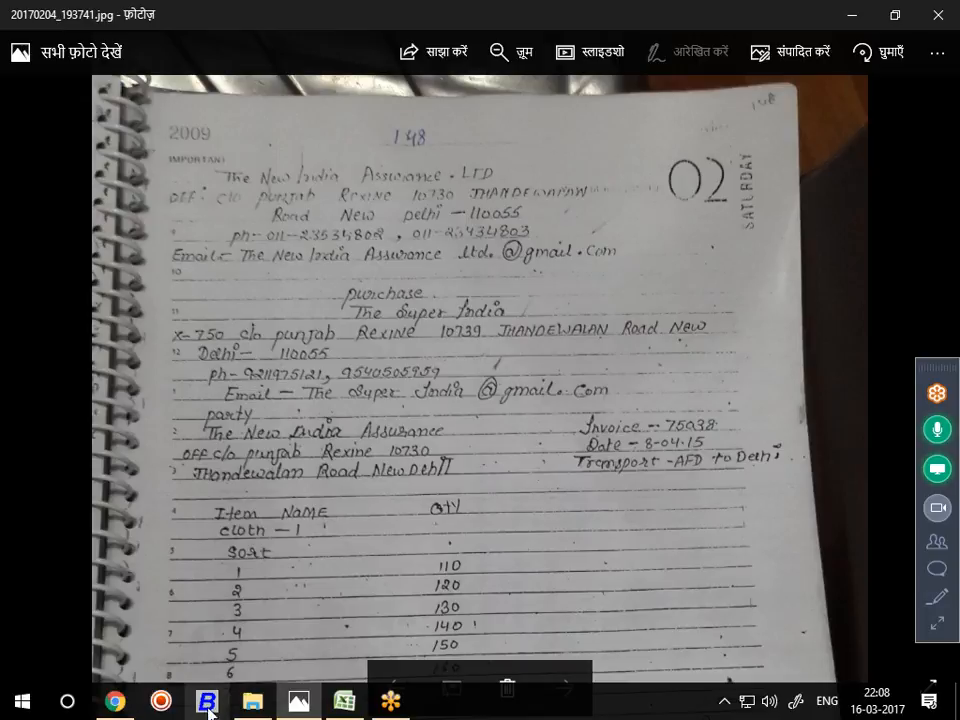
Launch Busy 16 from the taskbar, leaving the invoice photo in Windows Photos
left_click(208, 702)
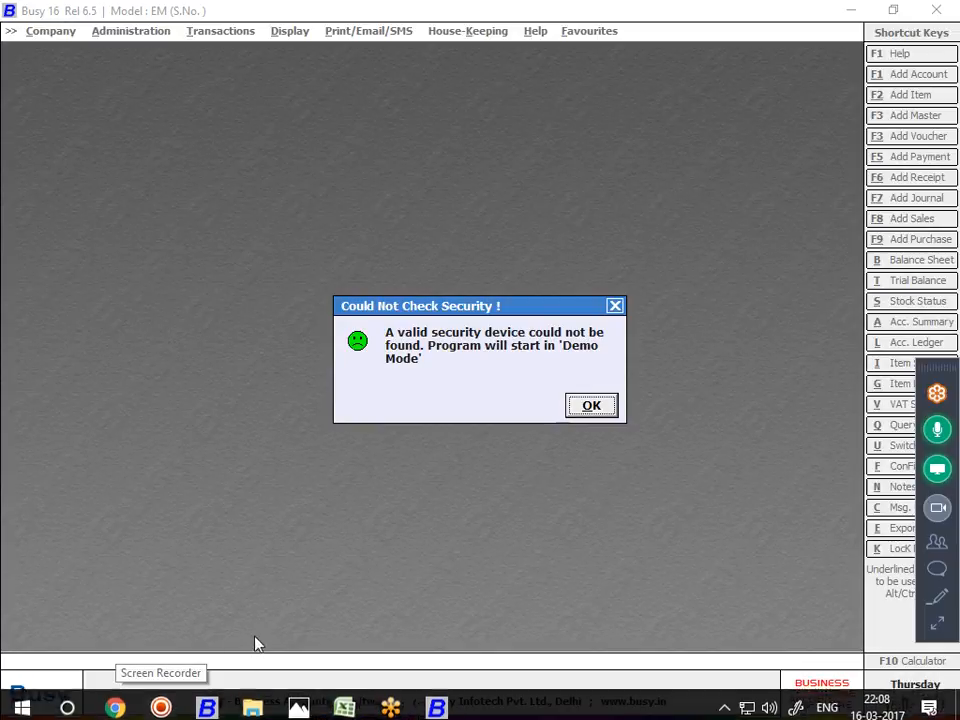
Dismiss the demo notice and create a company named 'New India Ins', submitting it for saving
left_click(594, 408)
key("Down")
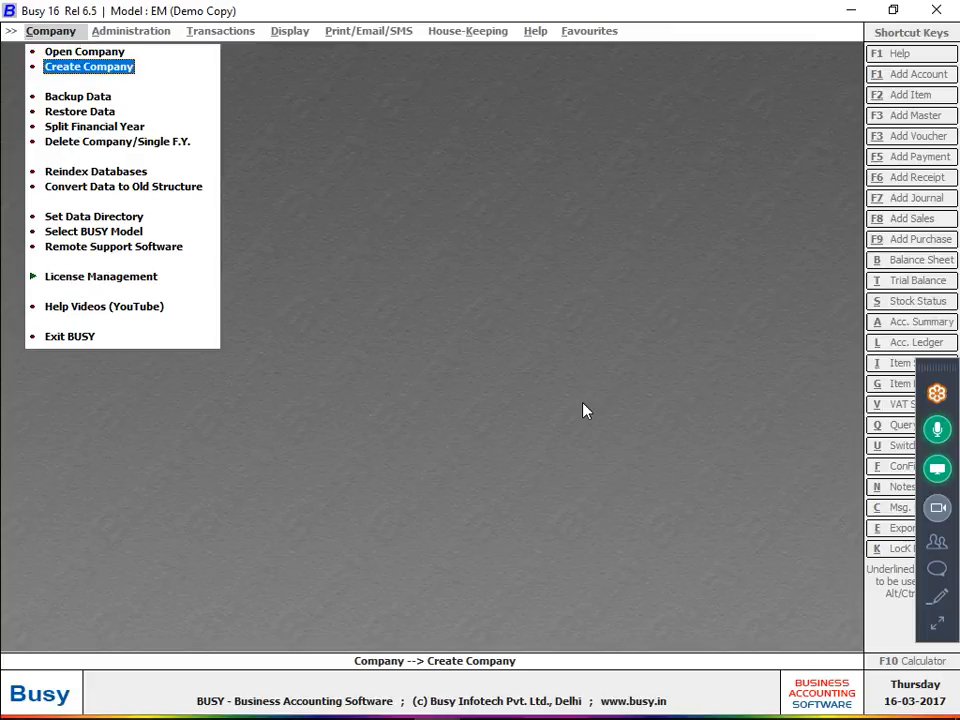
key("Return")
type("new")
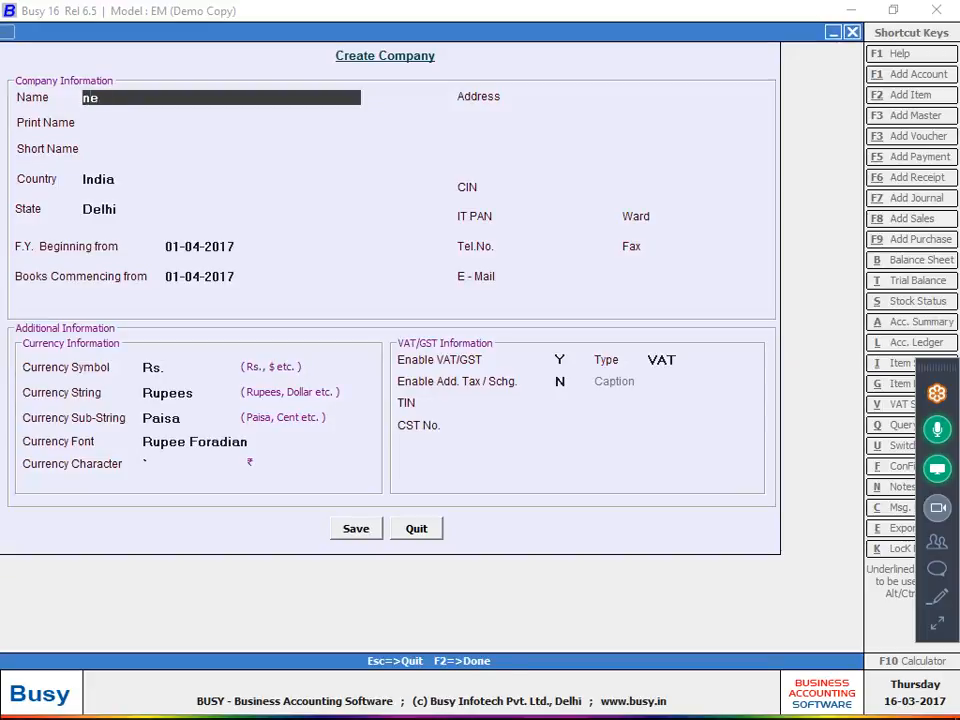
key("BackSpace")
key("BackSpace")
key("BackSpace")
type("New india ins")
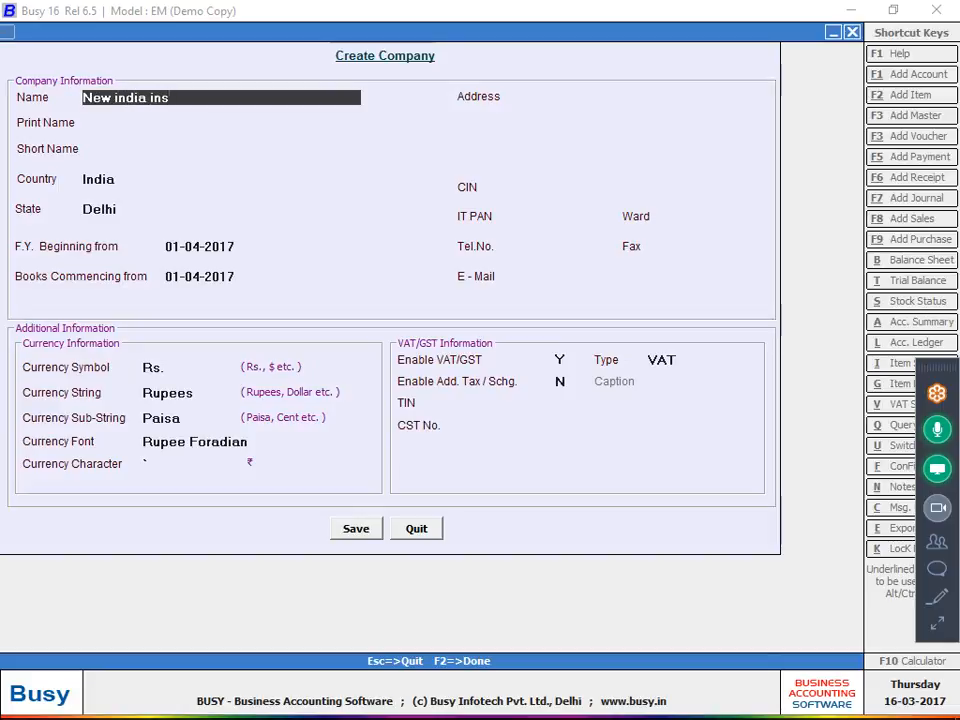
key("F2")
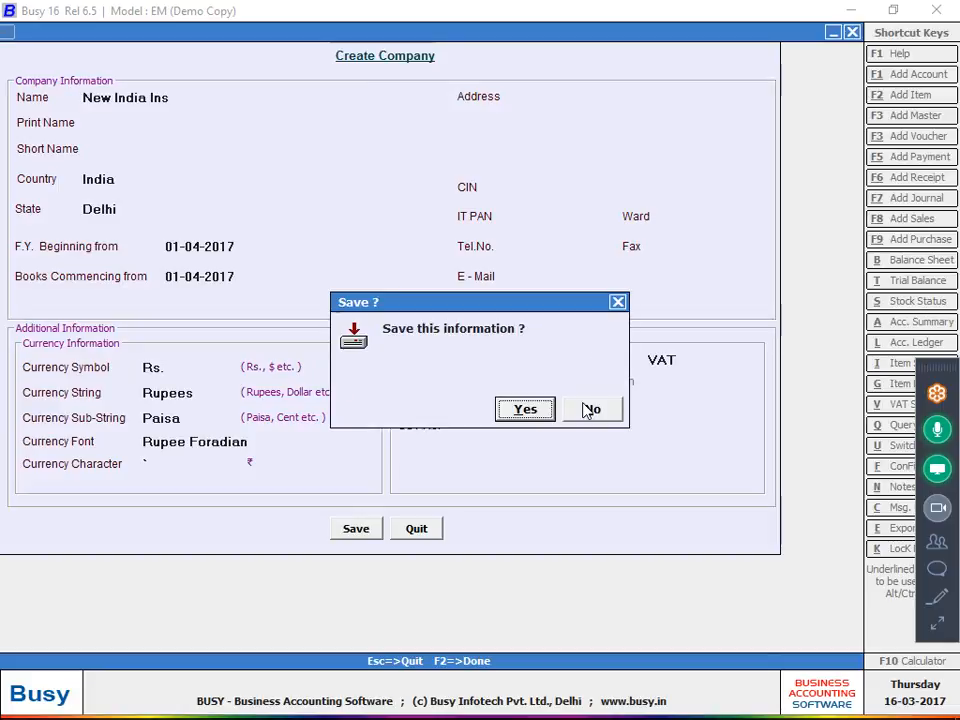
key("Return")
Confirm saving New India Ins and wait until it is created successfully
left_click(584, 407)
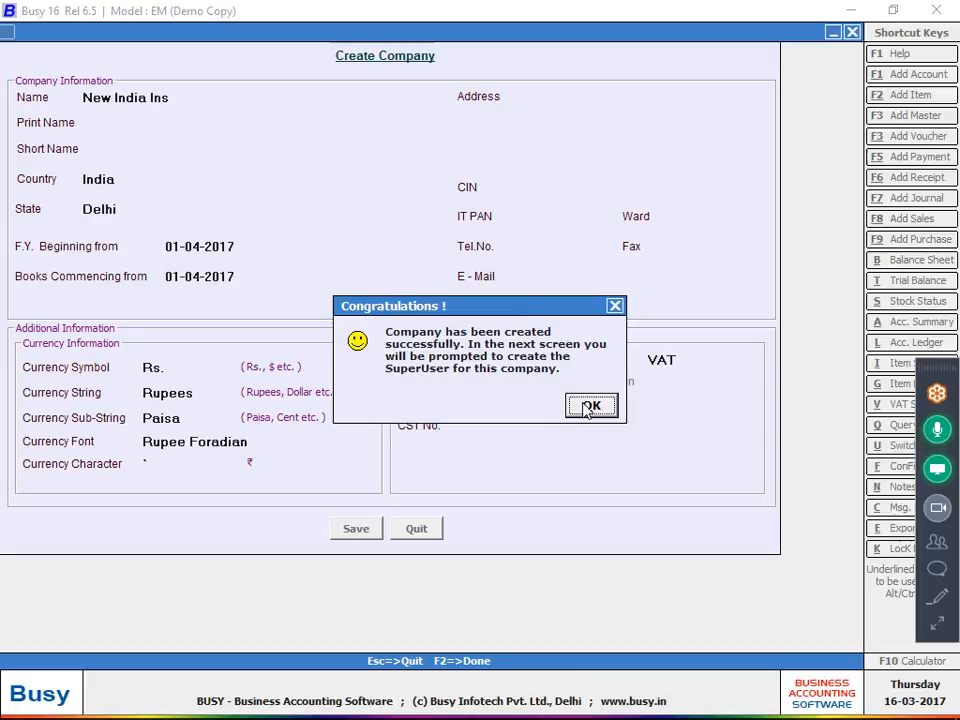
Acknowledge the company creation and fill in and save the SuperUser account
left_click(586, 410)
type("S")
key("Return")
type("s")
key("Return")
type("s")
key("Return")
key("Return")
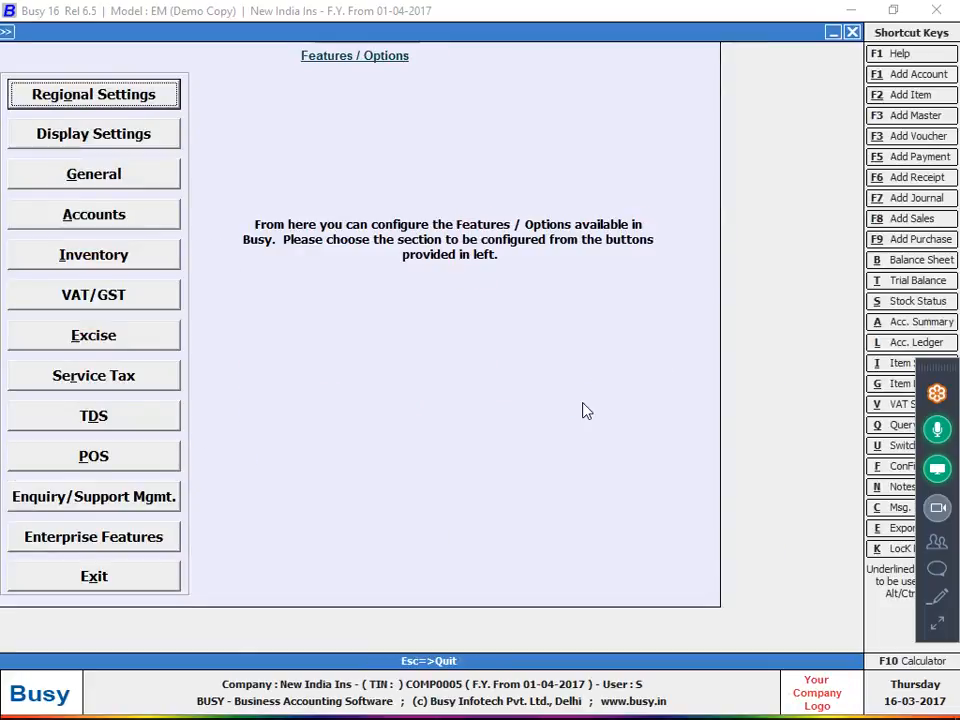
Set the Inventory stock valuation to FIFO and tag sale/purchase accounts with Item, then save
key("Down")
key("Down")
key("Down")
key("Down")
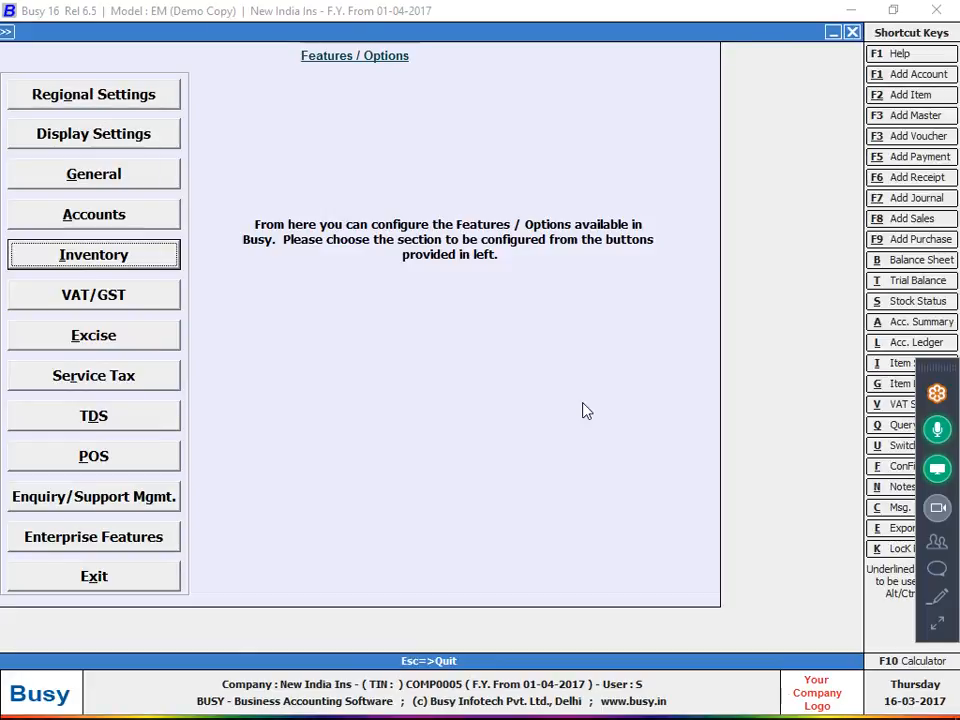
key("Return")
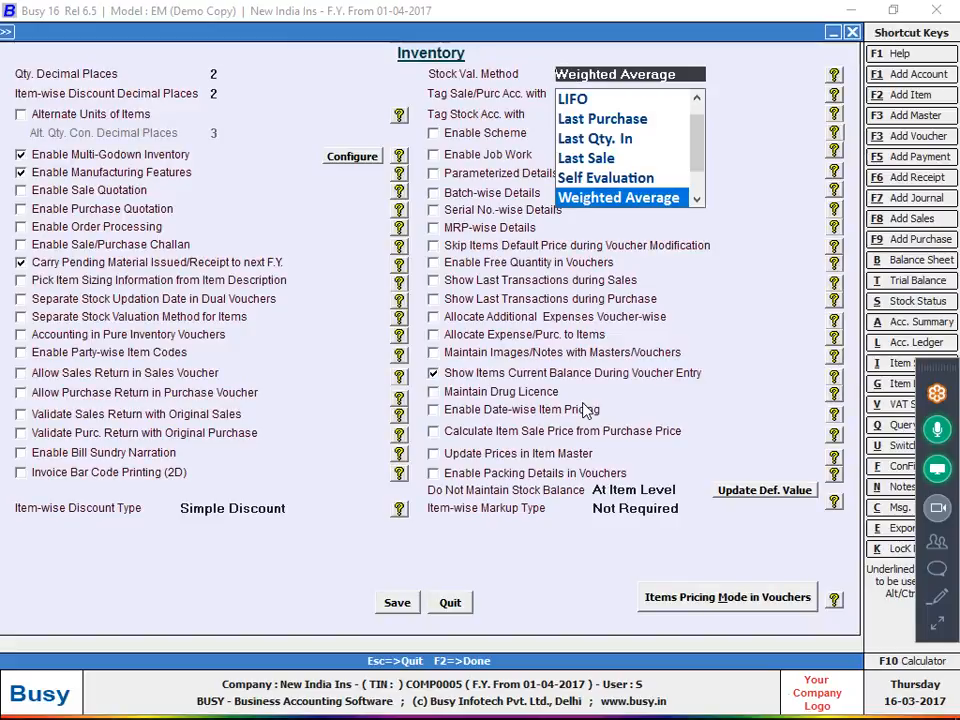
key("Home")
key("Return")
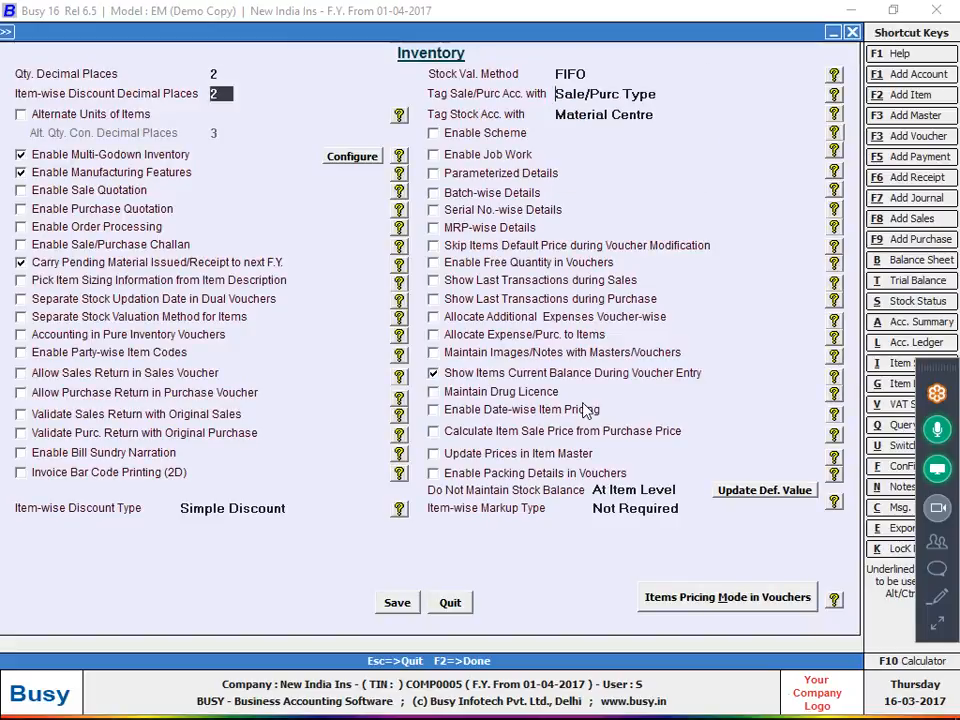
key("Return")
key("Return")
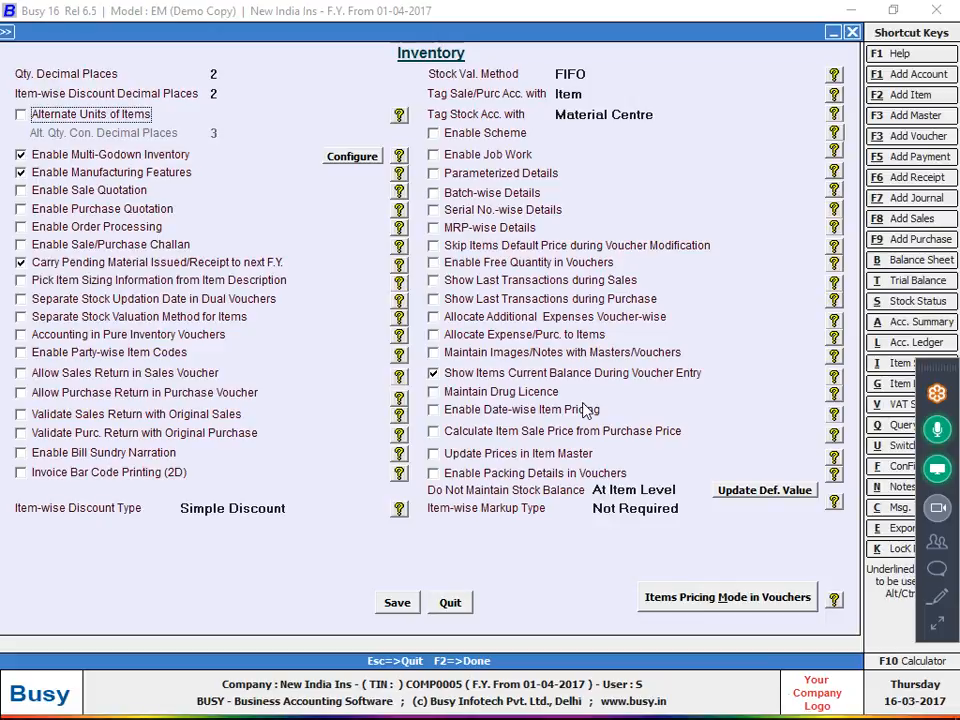
left_click(572, 94)
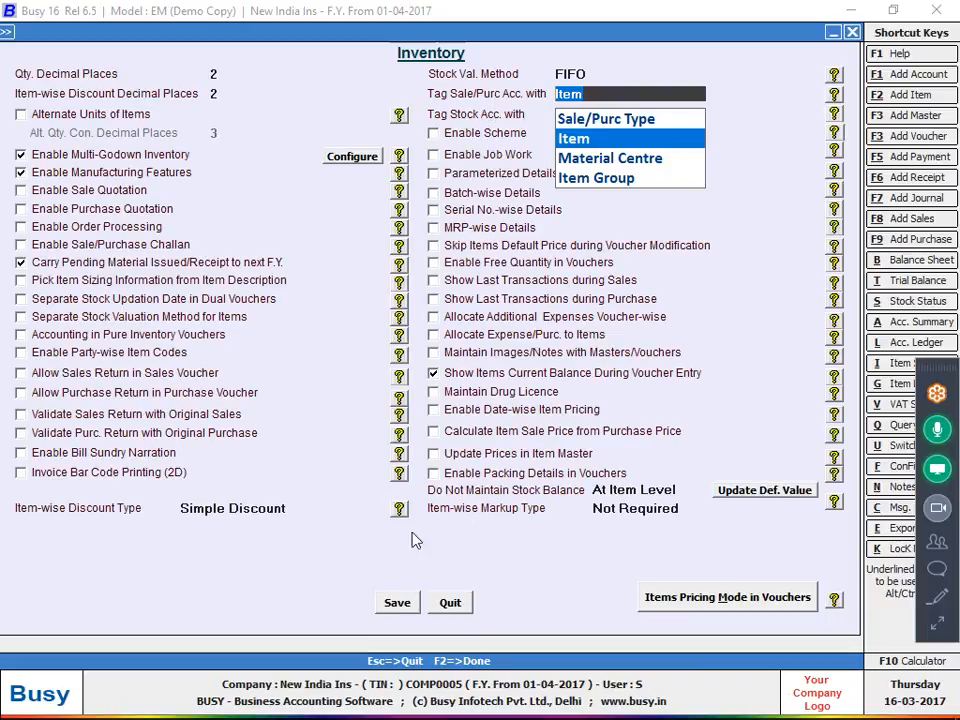
left_click(392, 606)
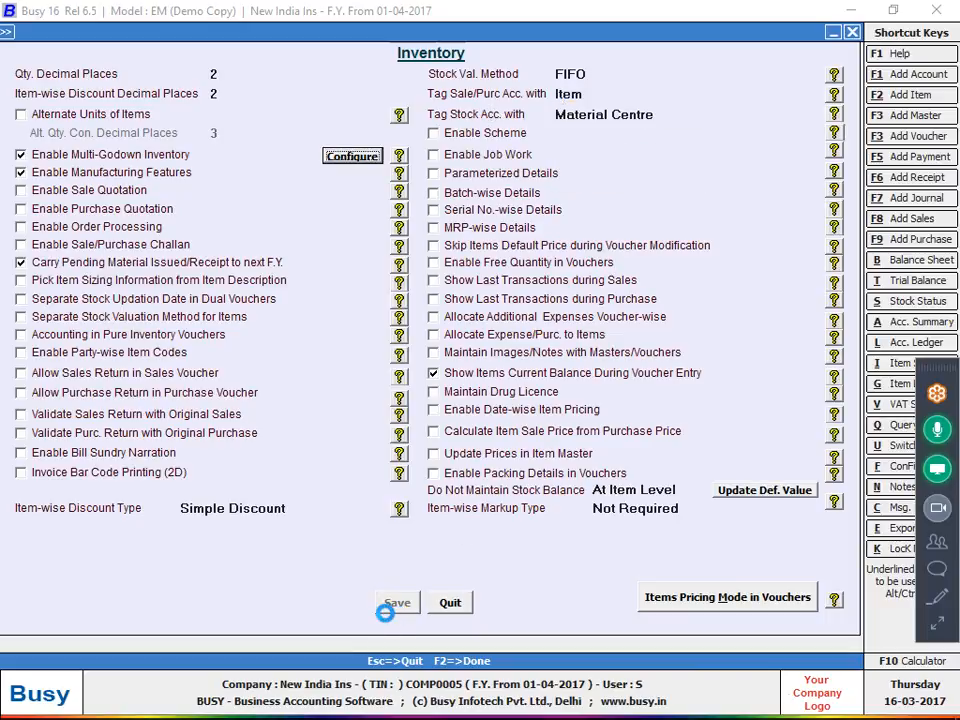
key("Escape")
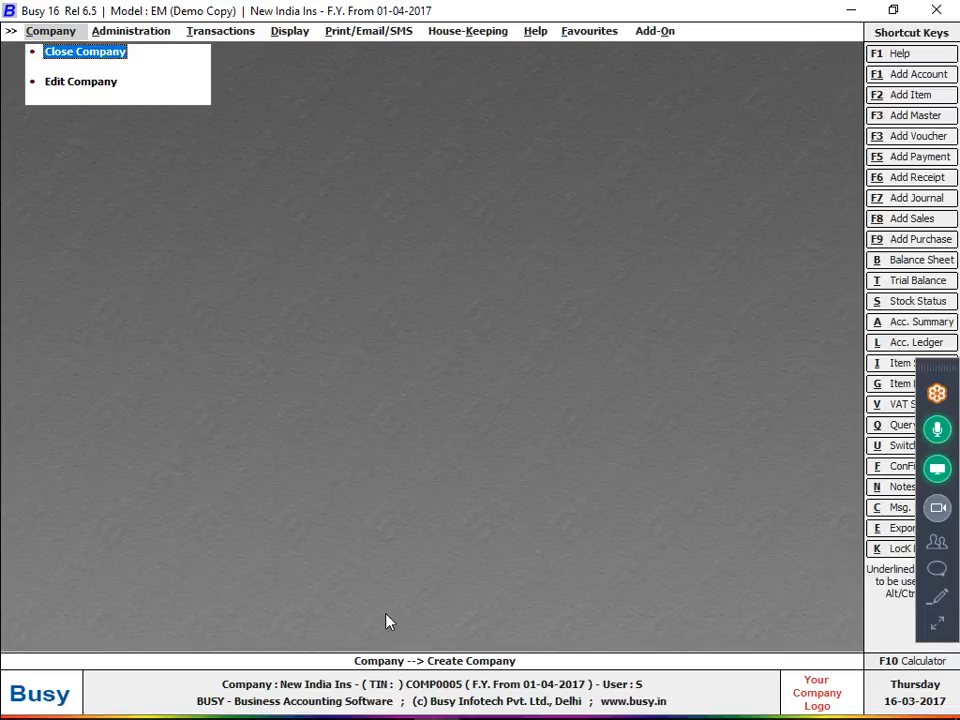
key("Right")
key("Right")
Switch to the handwritten invoice photo and scroll down to read it
key("alt+Tab")
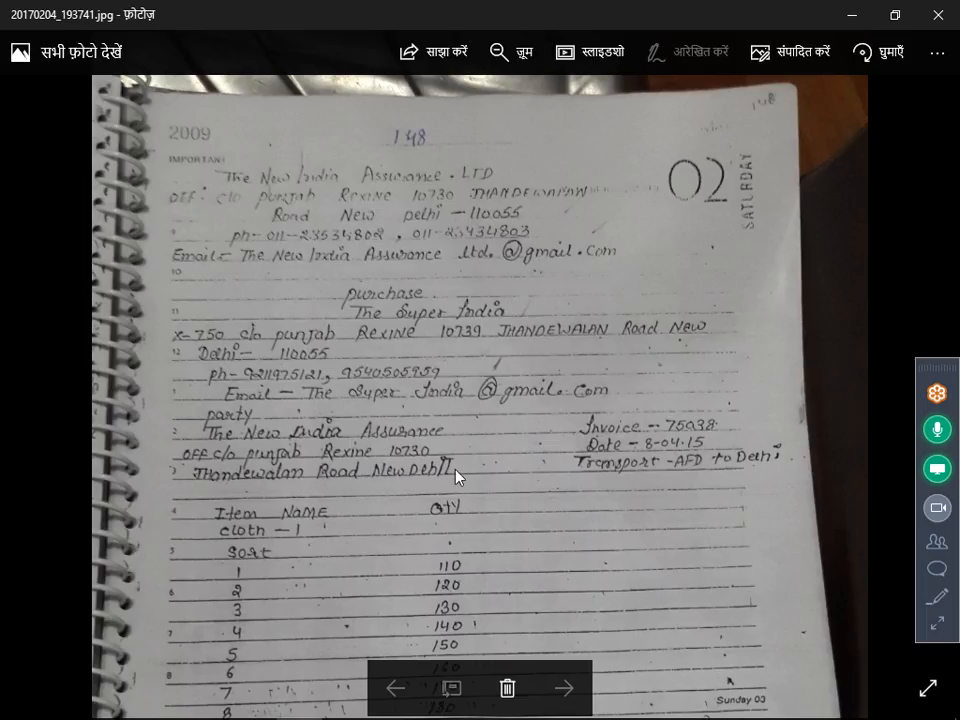
scroll(456, 420, "down", 2)
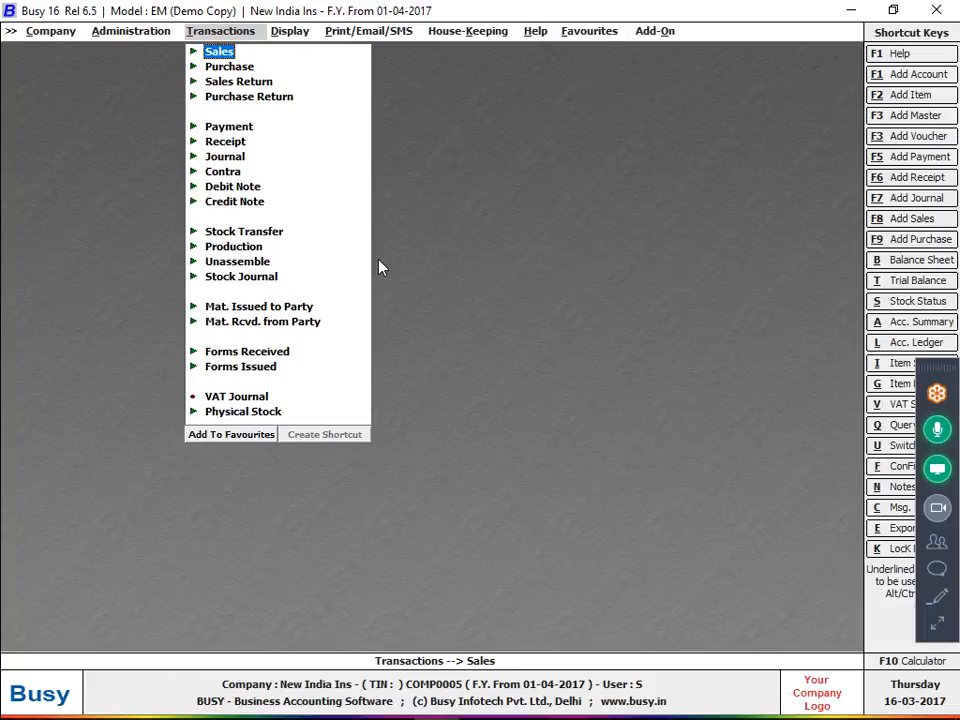
Open a blank Add Purchase Voucher form via Transactions > Purchase > Add
key("Down")
key("Return")
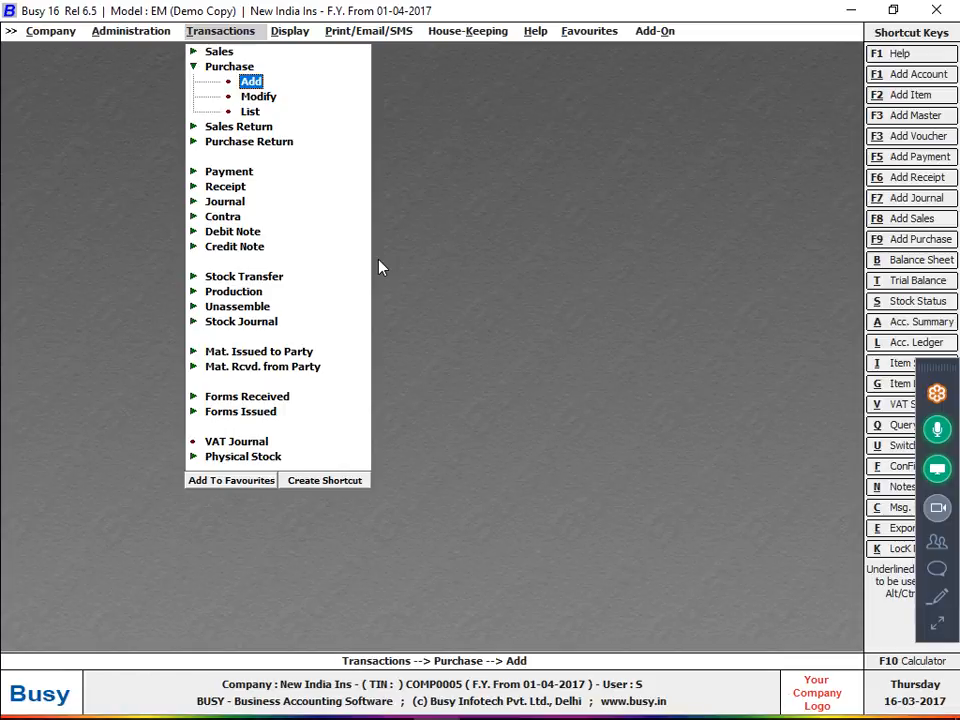
key("Down")
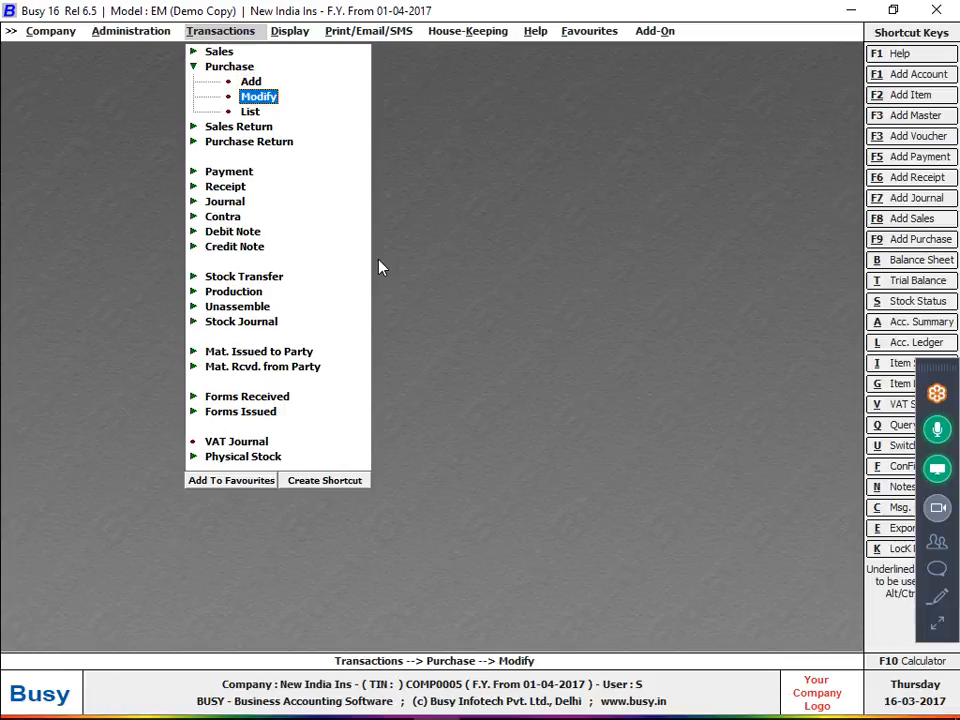
key("Down")
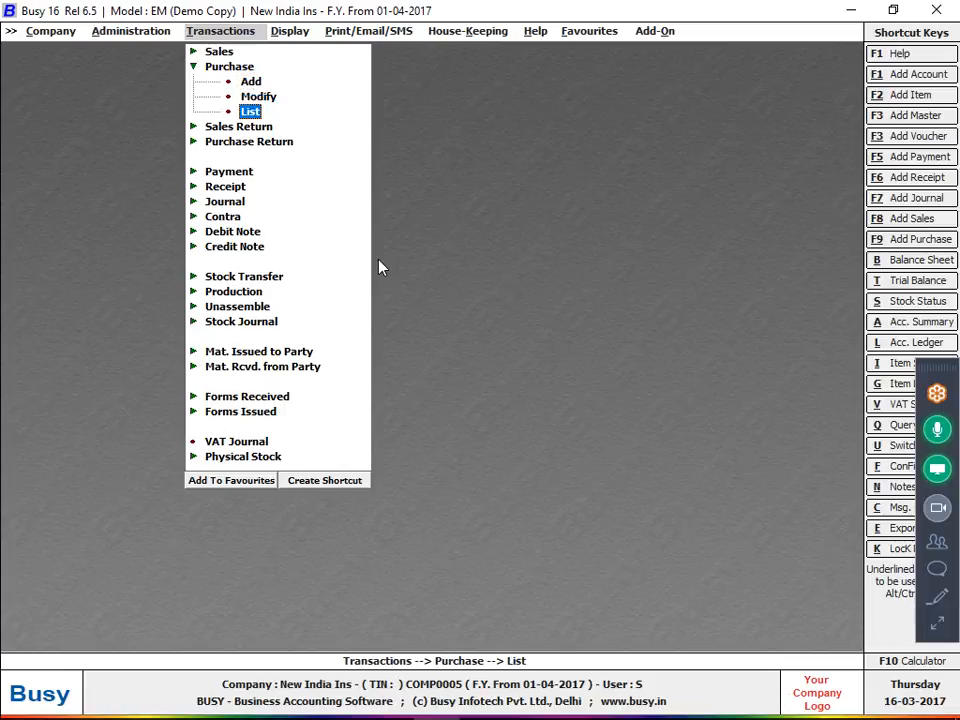
key("Up")
key("Return")
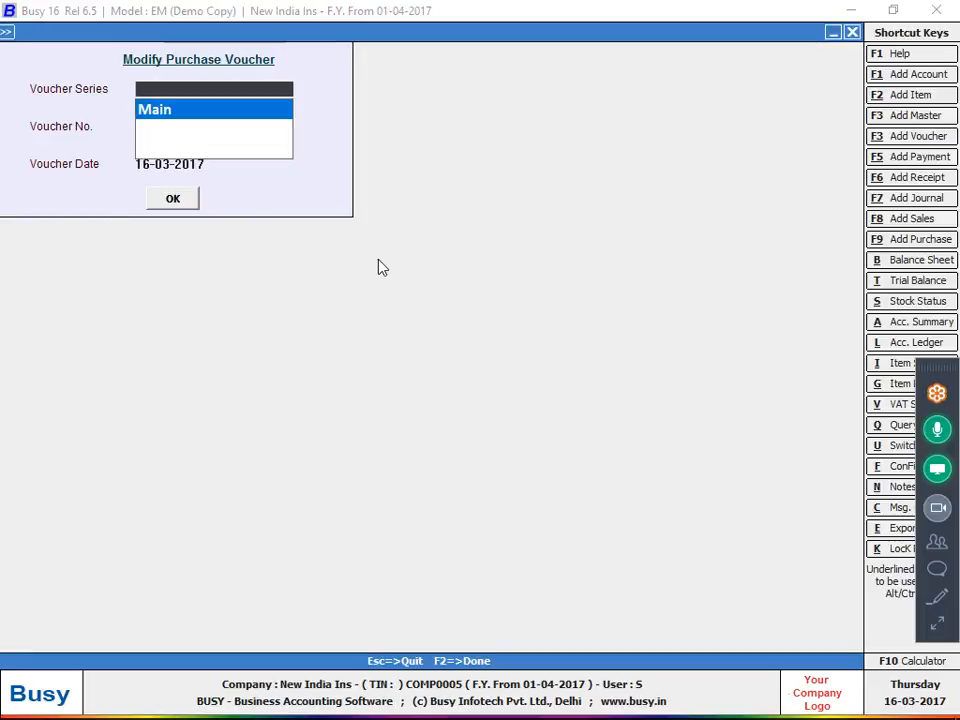
key("Escape")
key("Up")
key("Return")
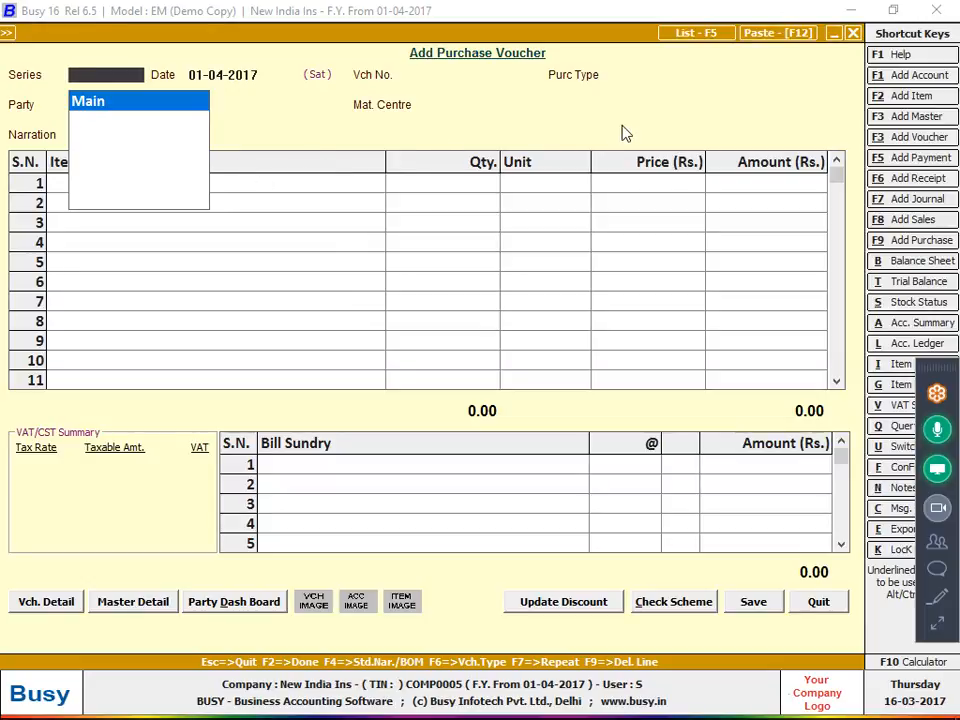
Fill the voucher header with series Main, date 08-04-2017 and voucher number 75038
key("Return")
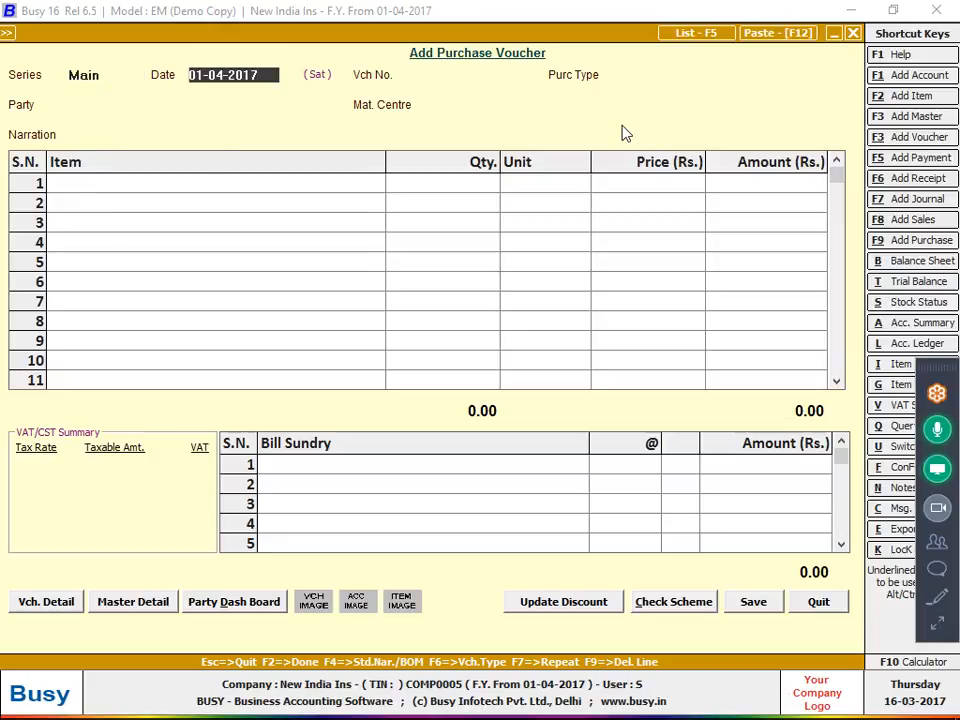
key("alt+Tab")
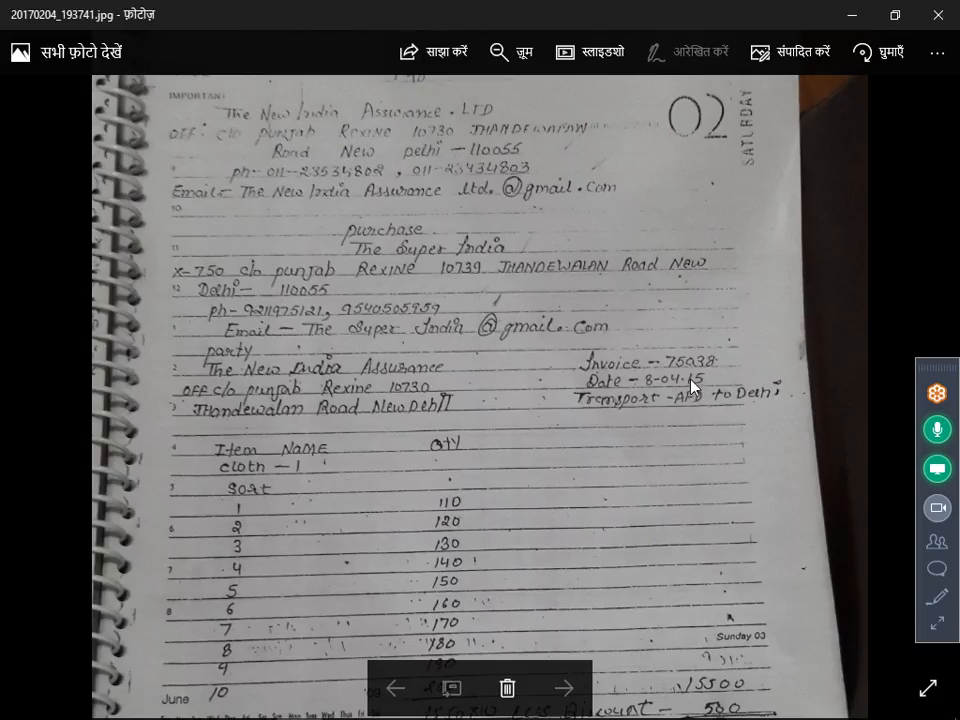
key("alt+Tab")
type("8-4")
key("Return")
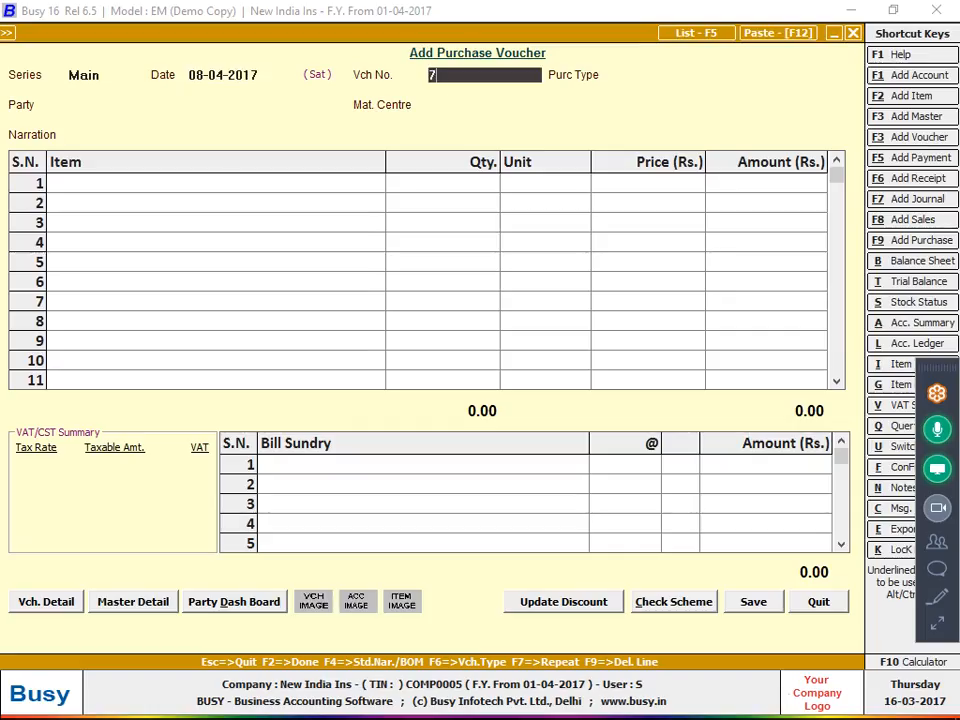
type("75038")
key("Return")
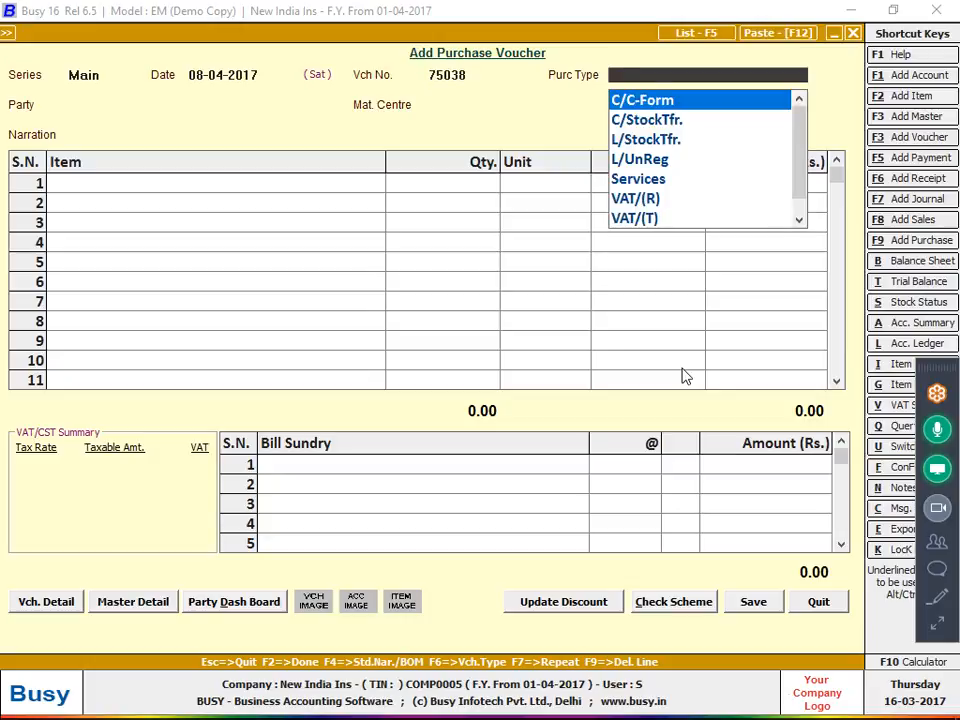
Set the purchase type to VAT/Exempt and start a new supplier account for the party
type("ex")
key("Return")
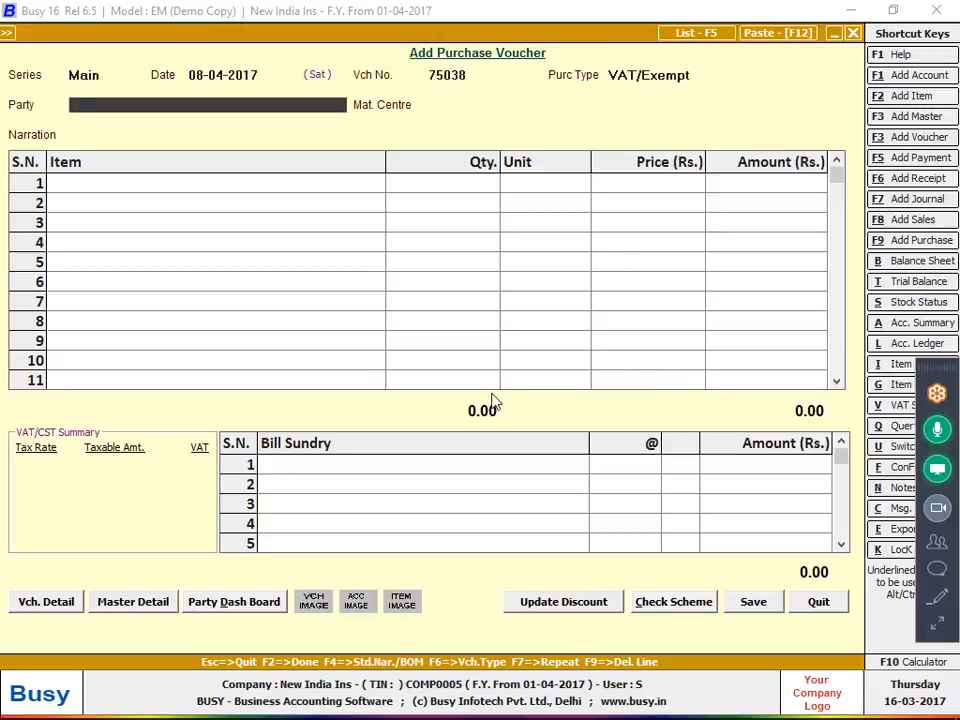
key("alt+Tab")
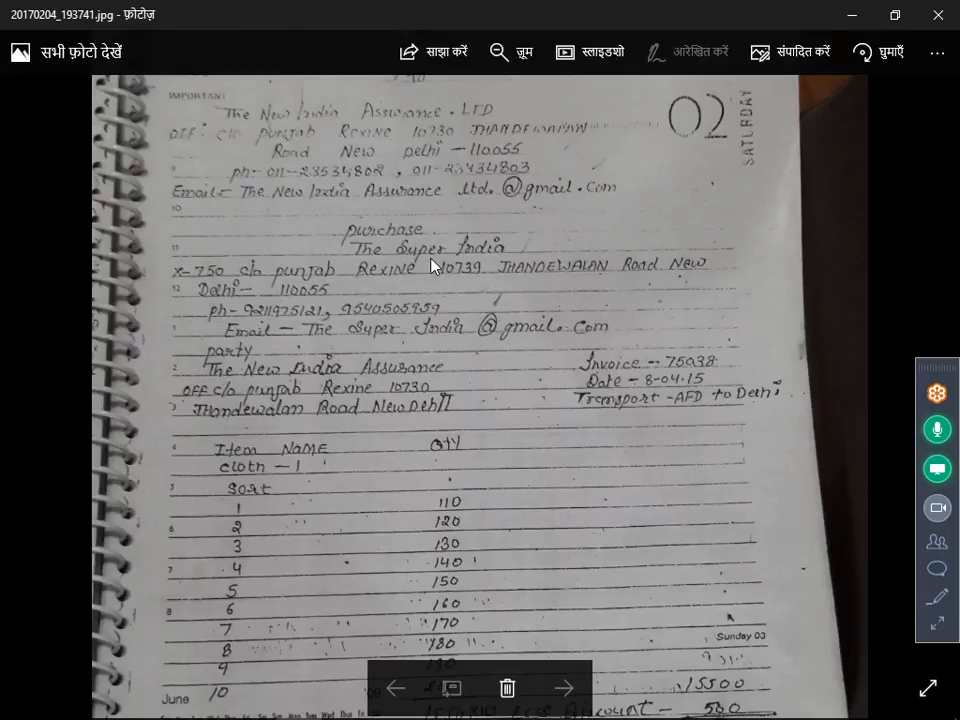
key("alt+Tab")
type("t")
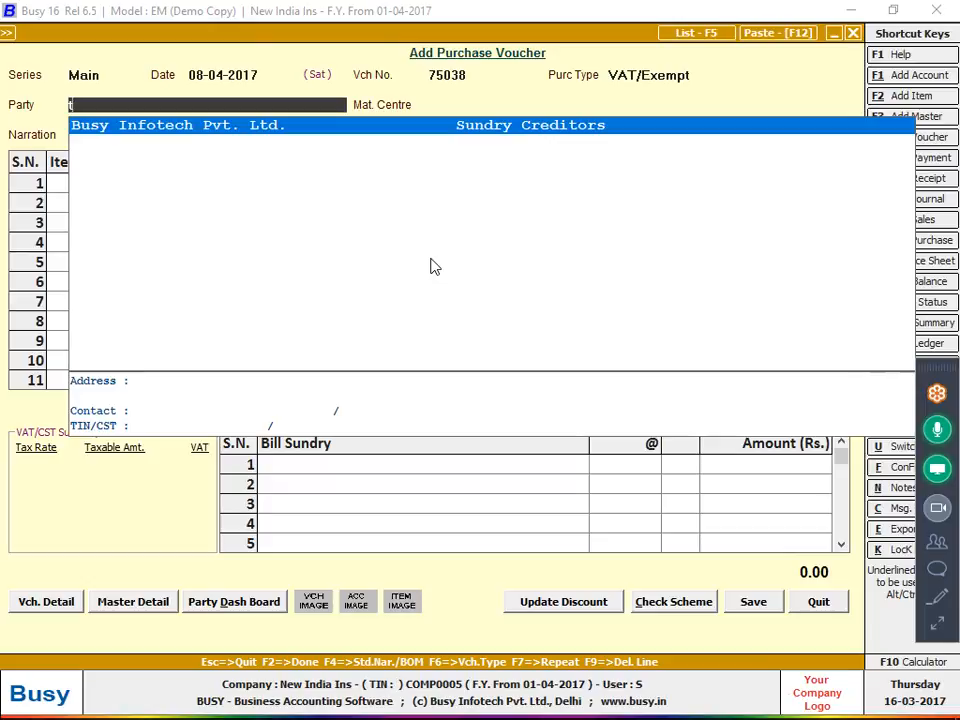
key("F3")
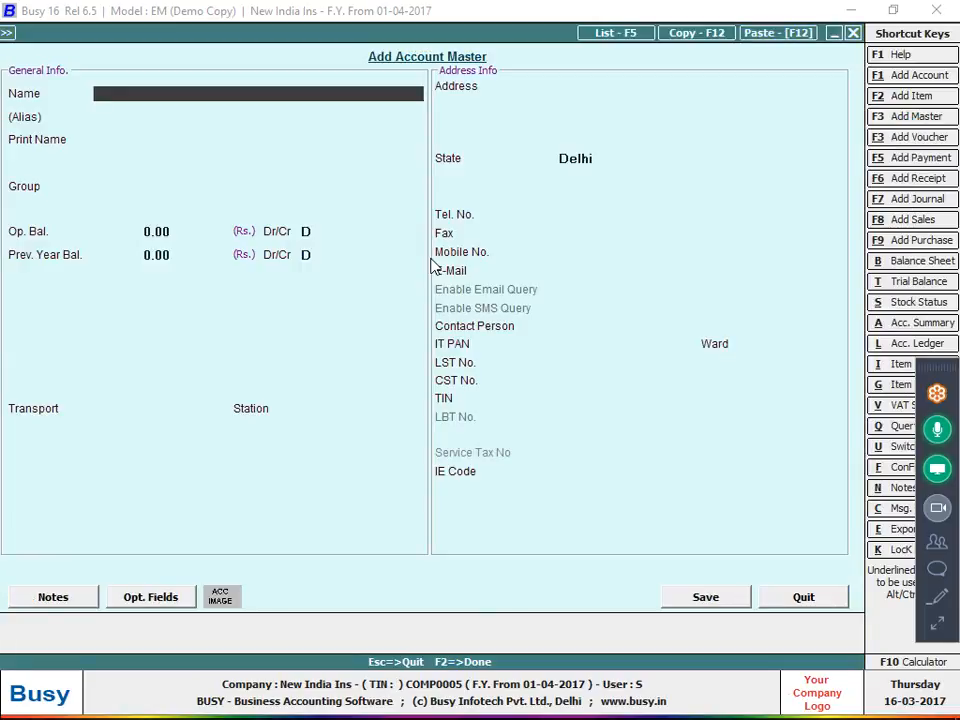
Name the account 'The Super India' under Sundry Creditors, with bill-by-bill balancing set to N
type("Super India T")
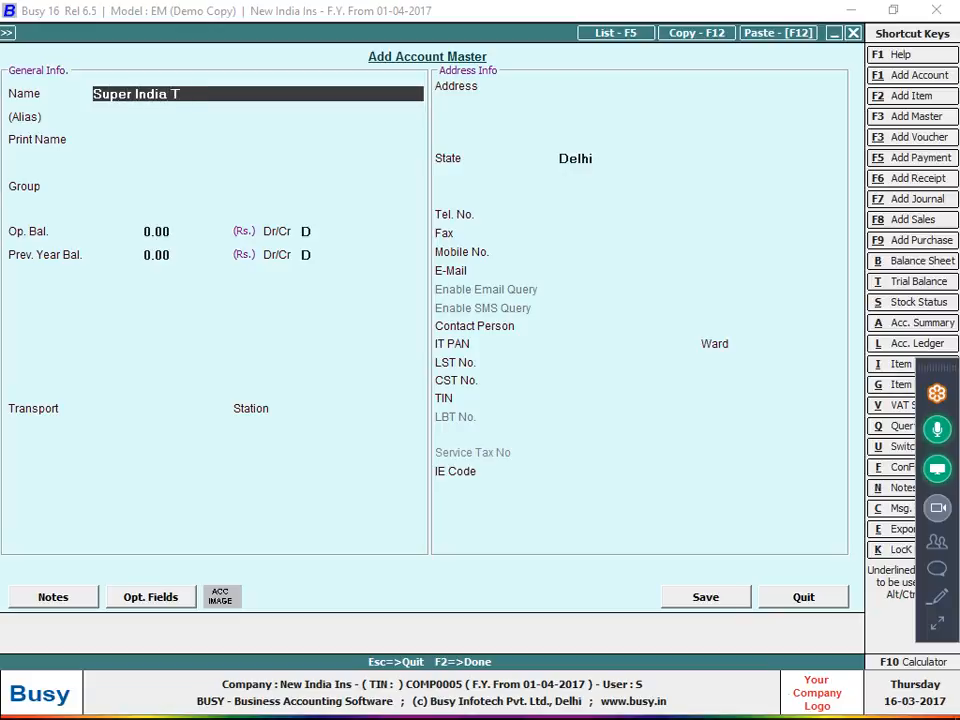
type("R")
key("BackSpace")
key("BackSpace")
key("BackSpace")
key("BackSpace")
key("BackSpace")
key("BackSpace")
key("BackSpace")
key("BackSpace")
key("BackSpace")
key("BackSpace")
key("BackSpace")
key("BackSpace")
key("BackSpace")
key("BackSpace")
type("The Super Indai")
key("BackSpace")
key("BackSpace")
type("ia")
key("Return")
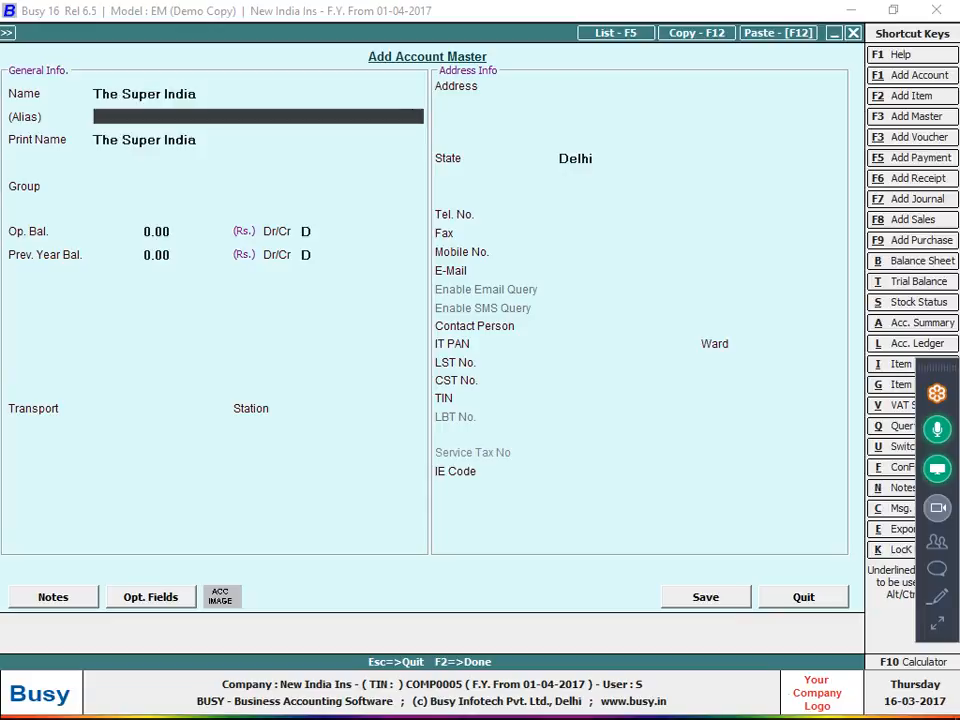
key("Return")
key("Return")
type("sun")
key("Return")
key("Return")
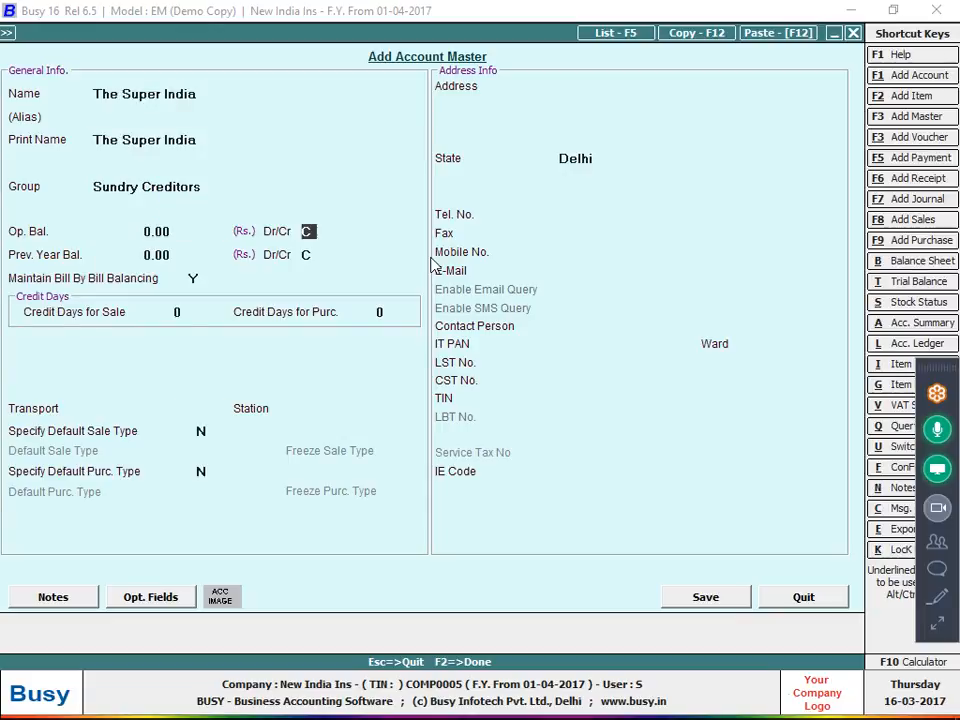
key("Return")
key("Return")
key("Return")
key("n")
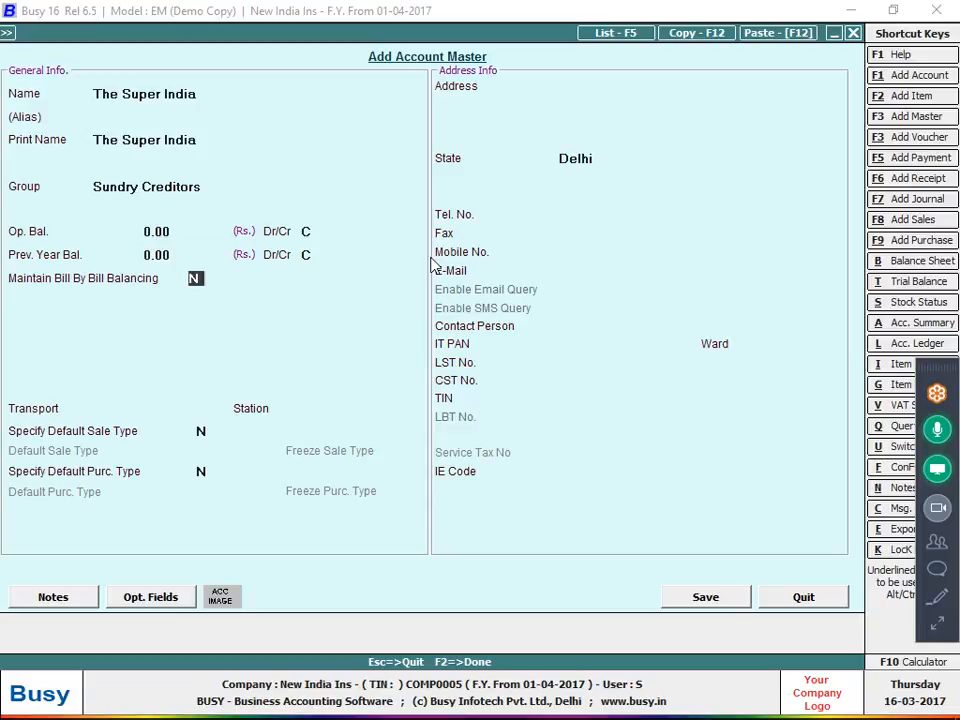
key("Return")
key("Return")
key("Return")
key("Return")
key("Return")
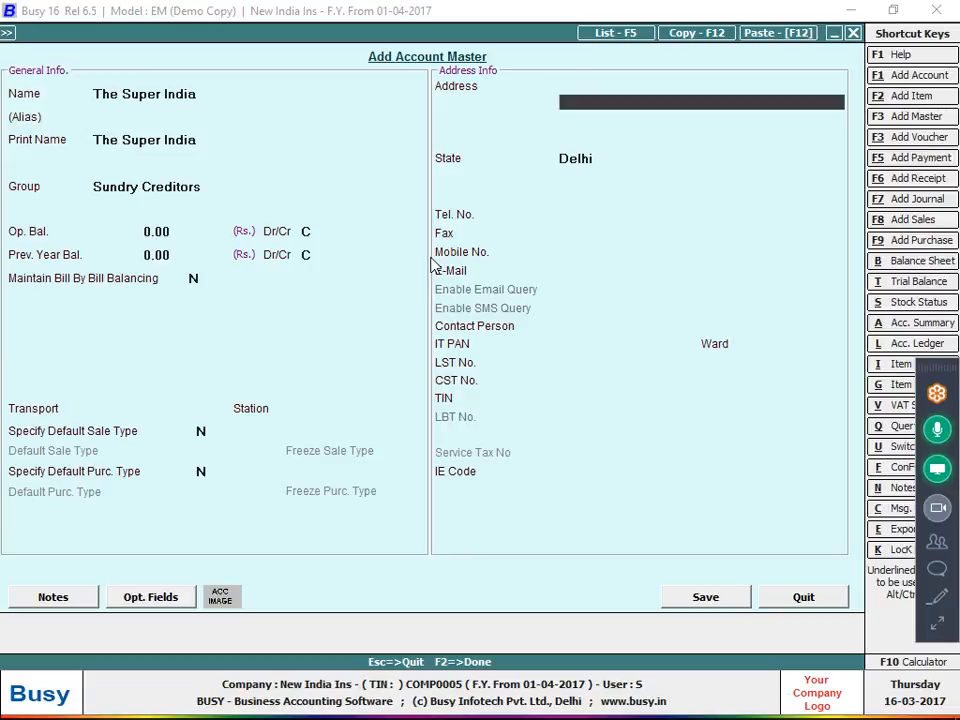
Enter the supplier's three-line postal address, copying it from the handwritten note
key("alt+Tab")
key("alt+Tab")
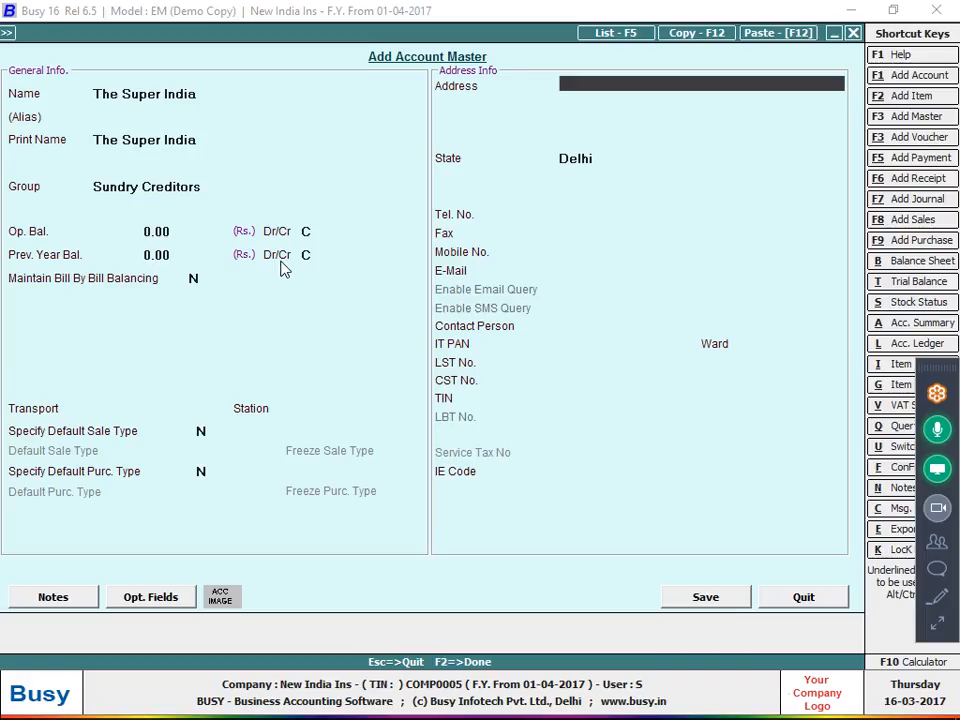
key("alt+Tab")
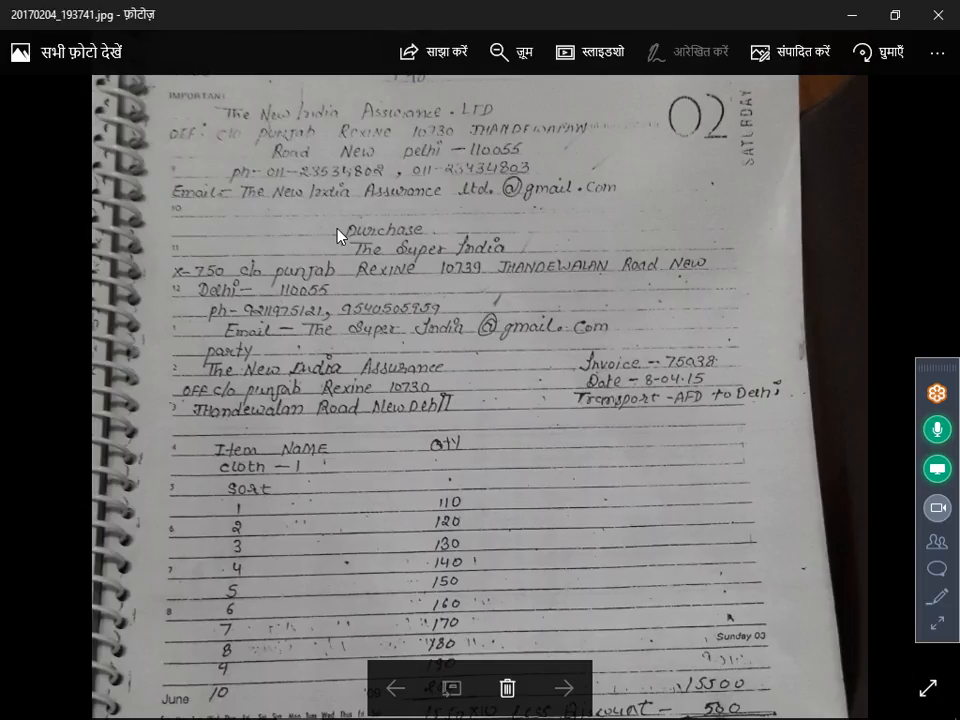
key("alt+Tab")
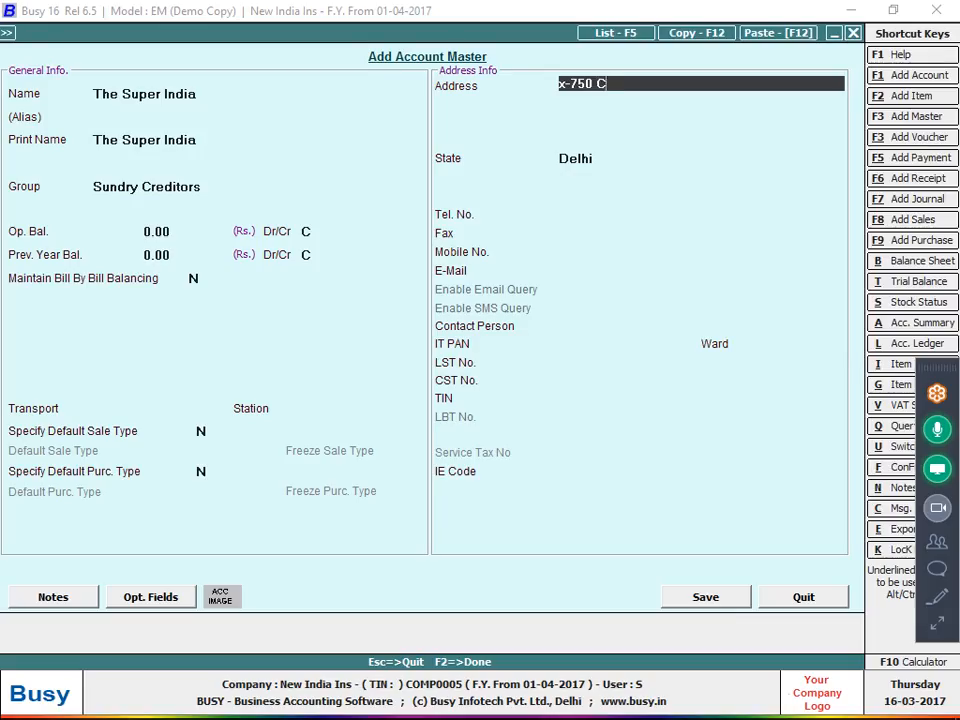
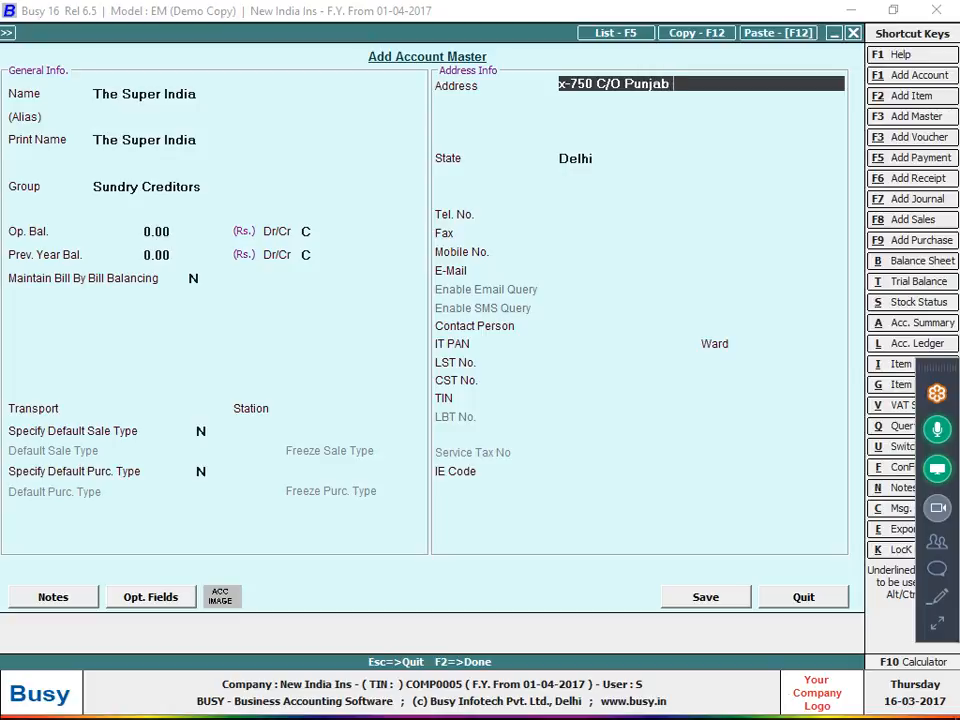
key("alt+Tab")
key("alt+Tab")
key("Return")
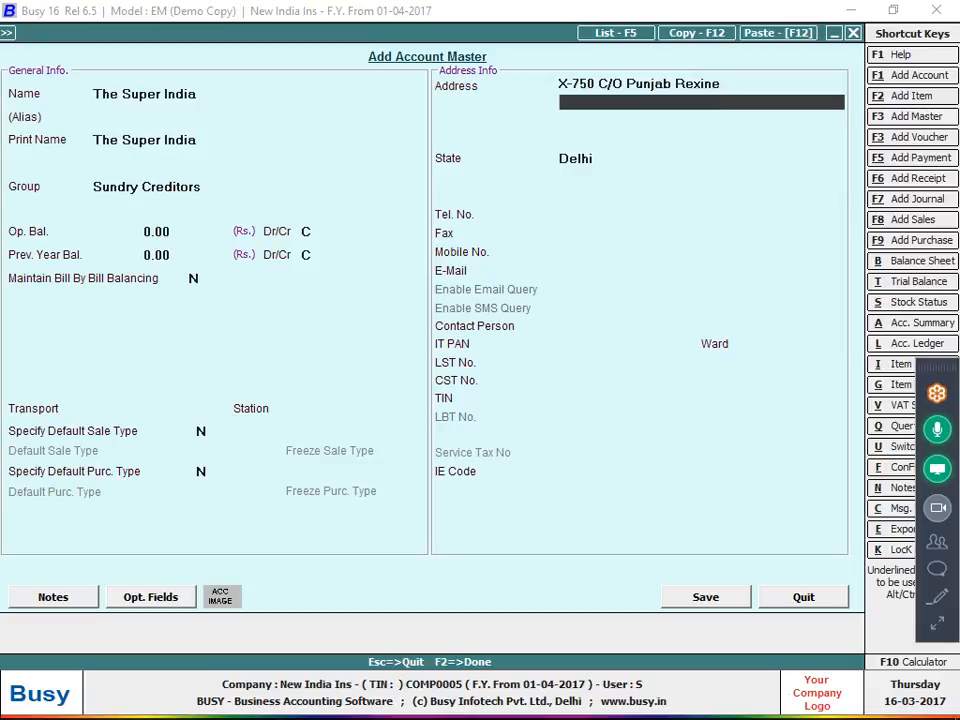
key("alt+Tab")
key("alt+Tab")
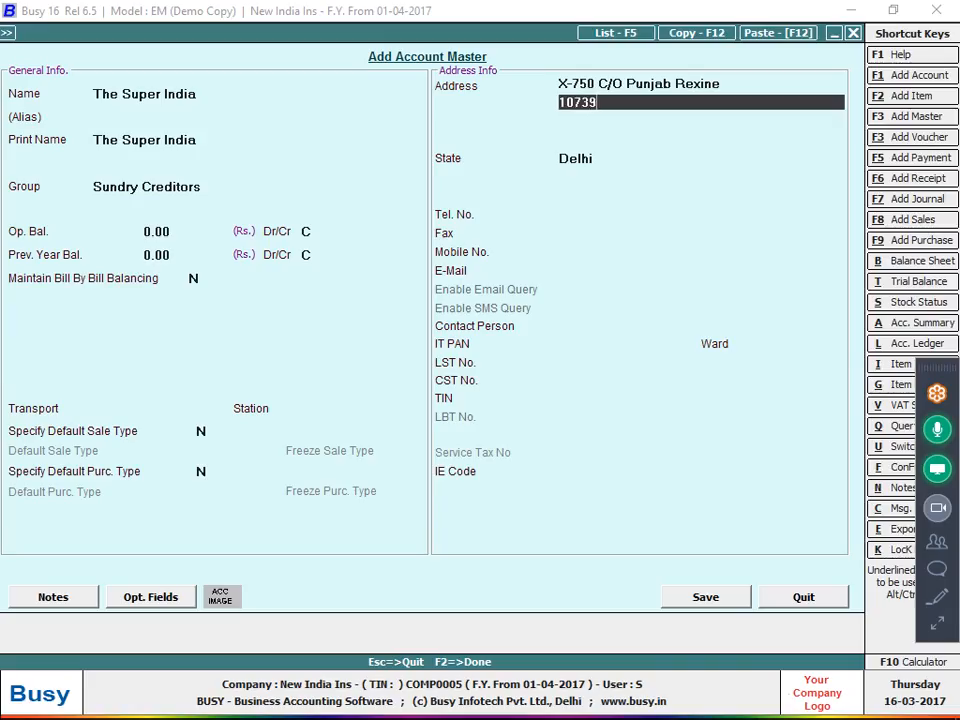
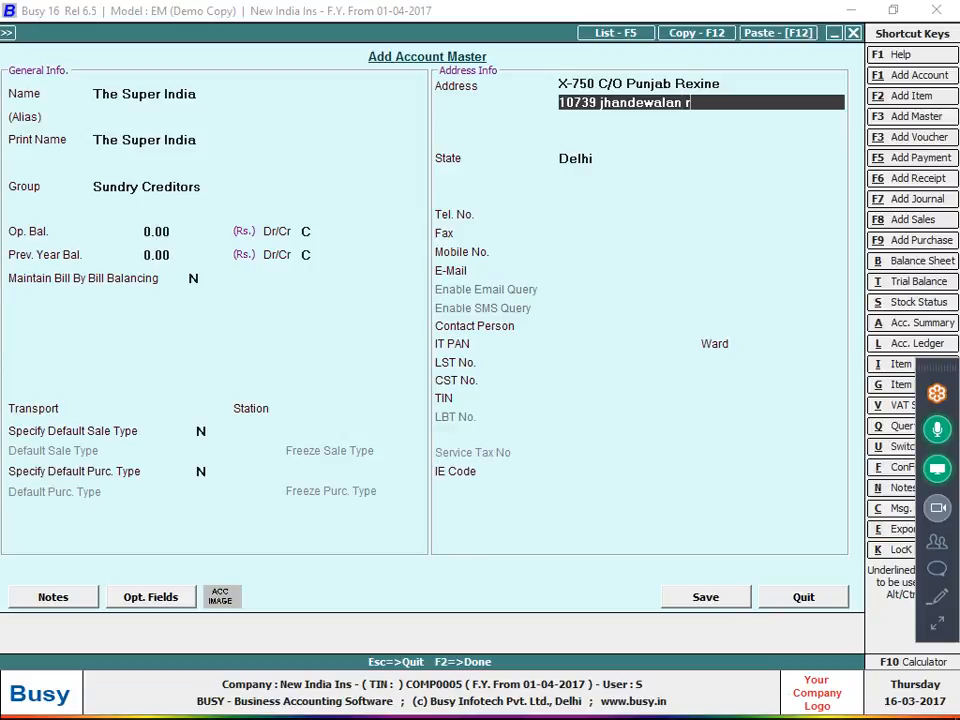
key("Return")
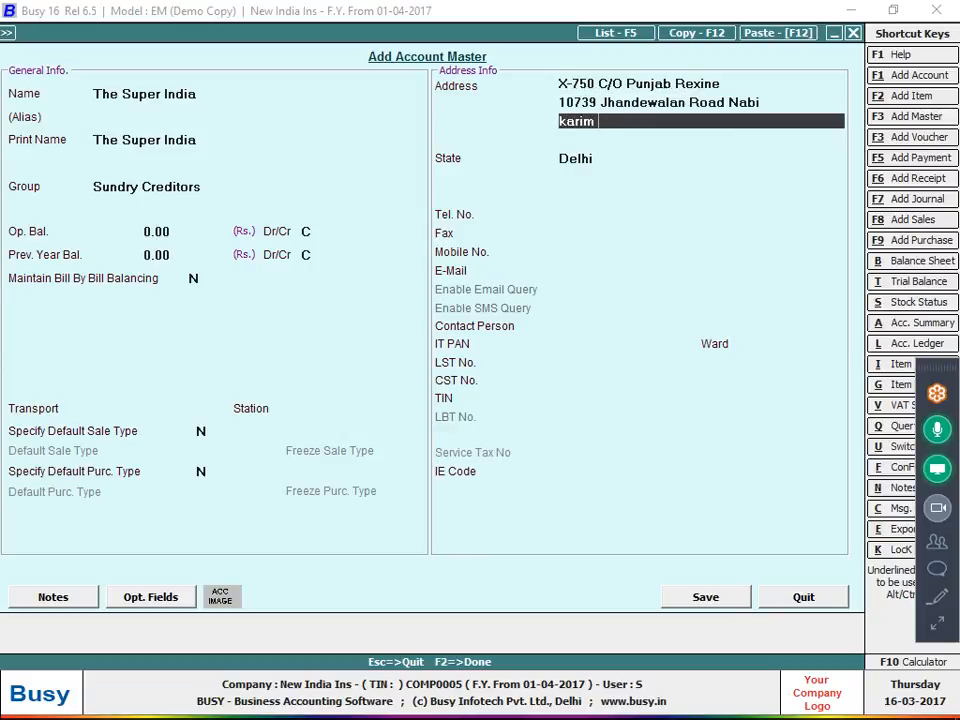
key("Return")
key("Return")
Add the supplier's mobile number and e-mail address, then save the account
key("Return")
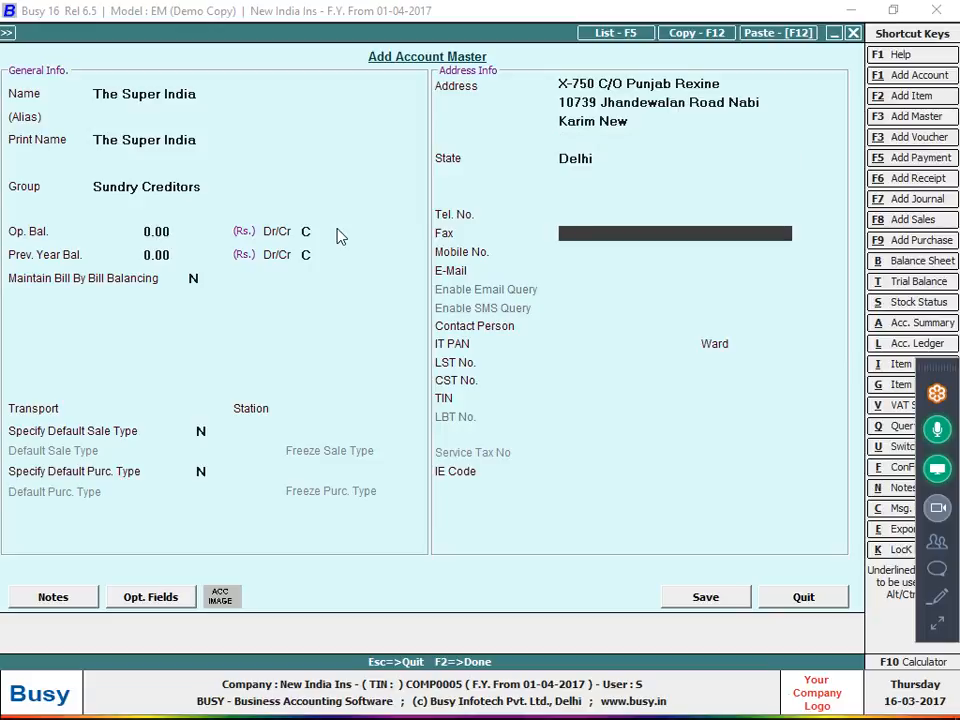
key("Return")
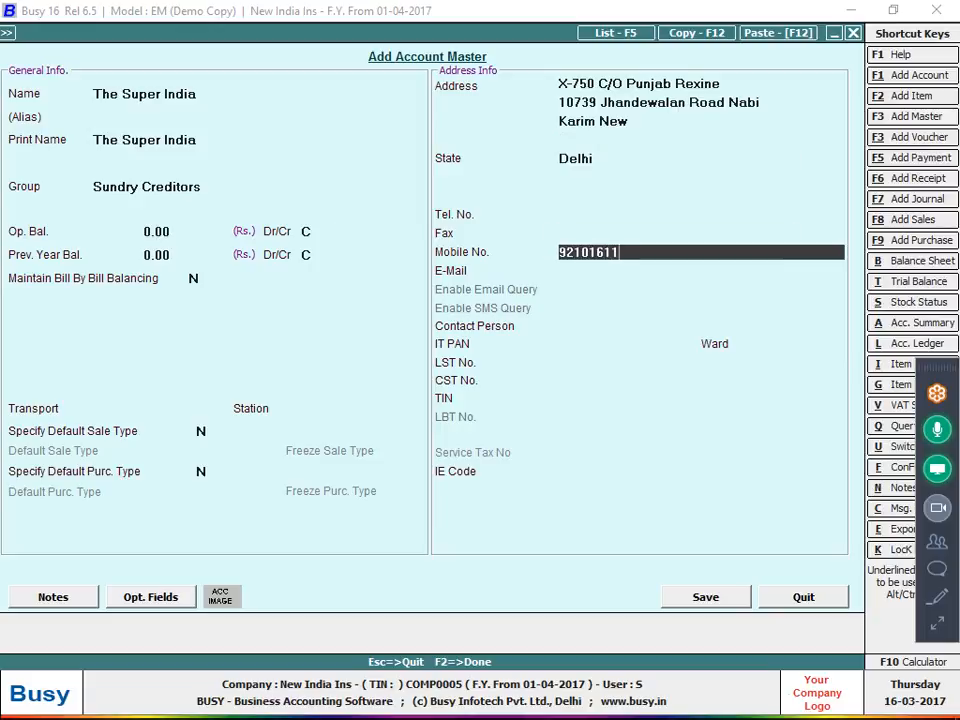
key("Return")
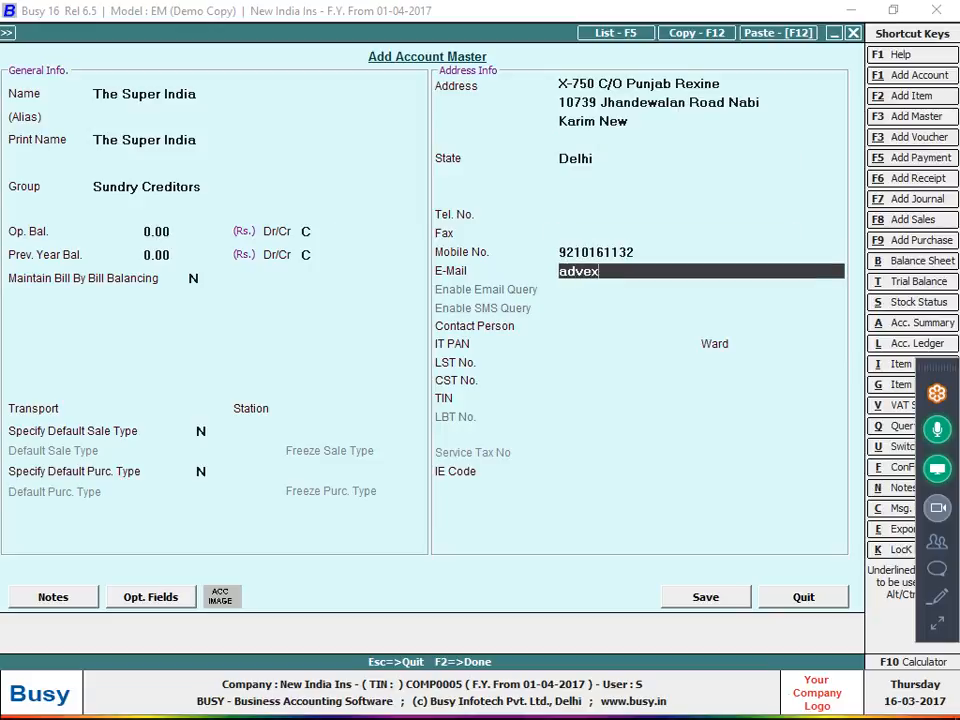
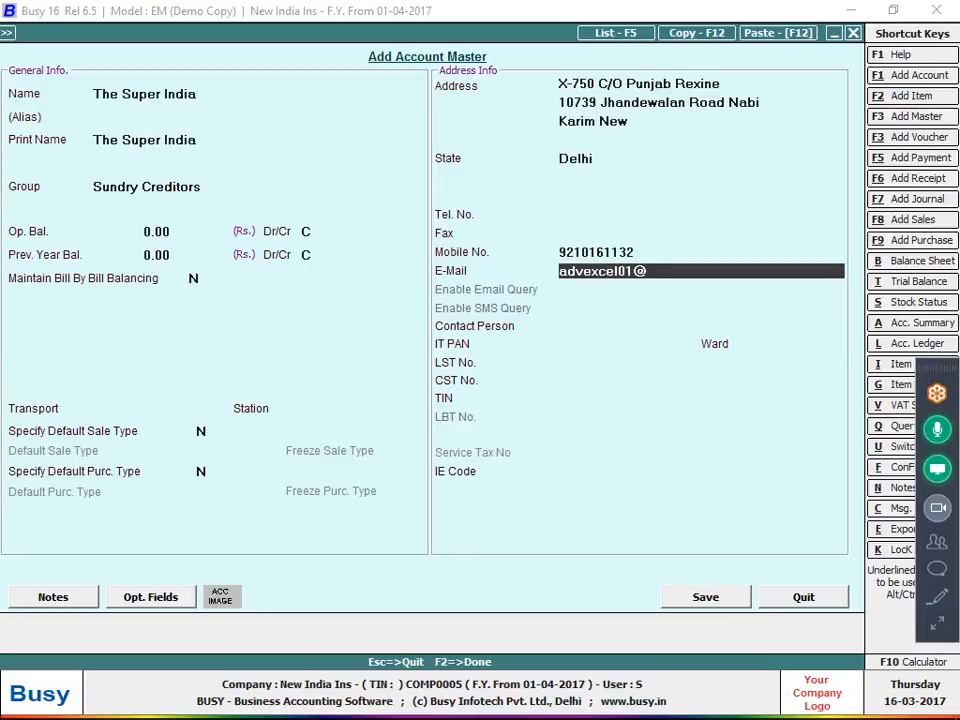
key("Return")
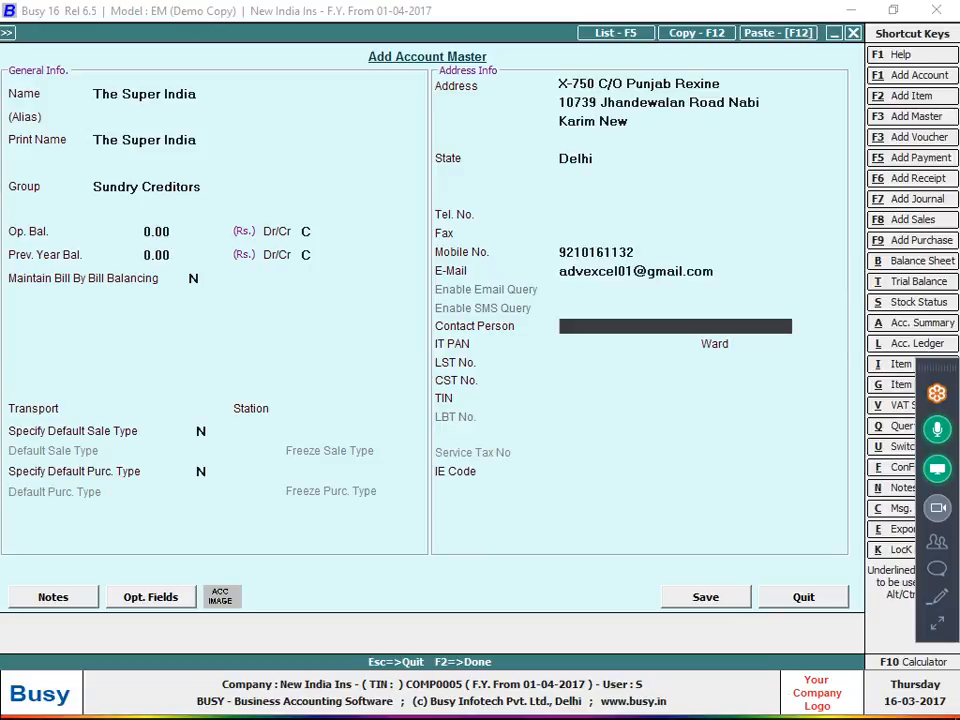
key("F2")
key("Return")
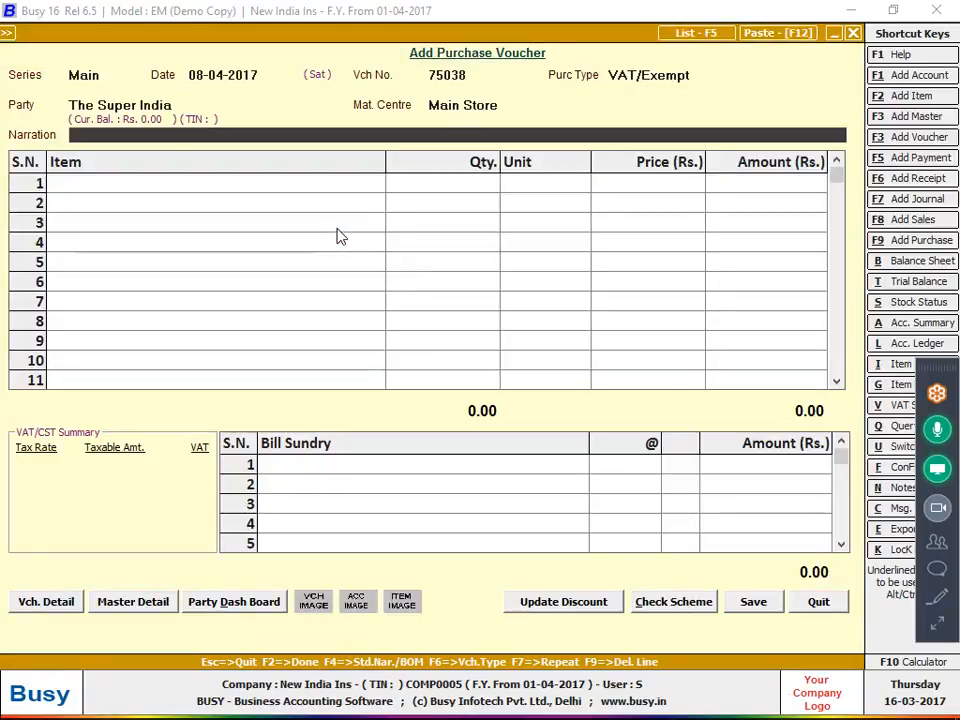
key("alt+Tab")
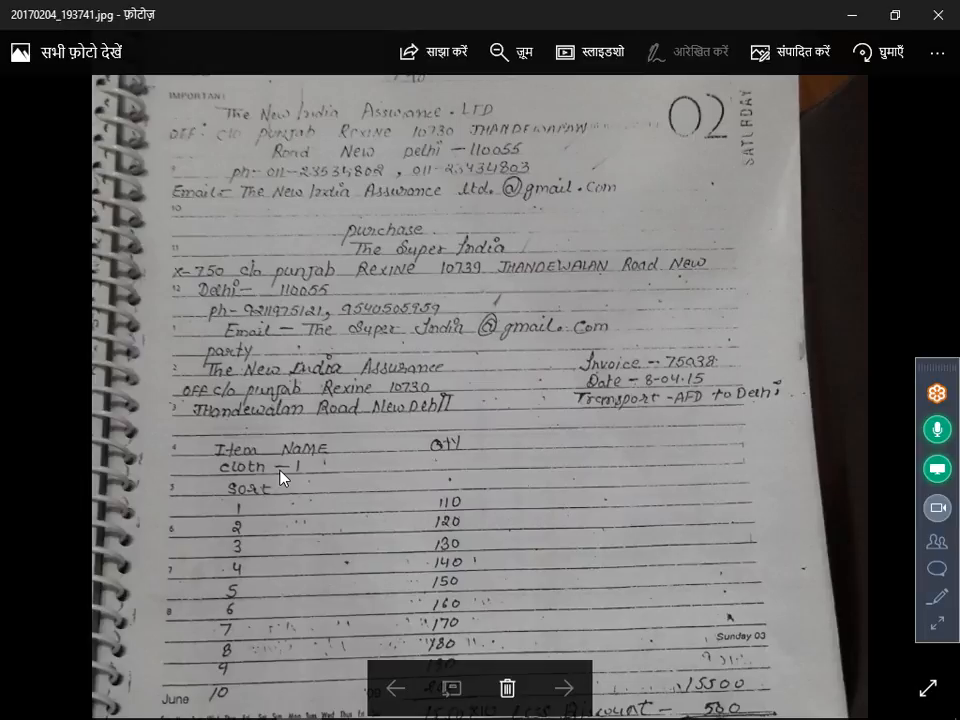
left_click_drag(298, 454, 322, 347)
key("alt+Tab")
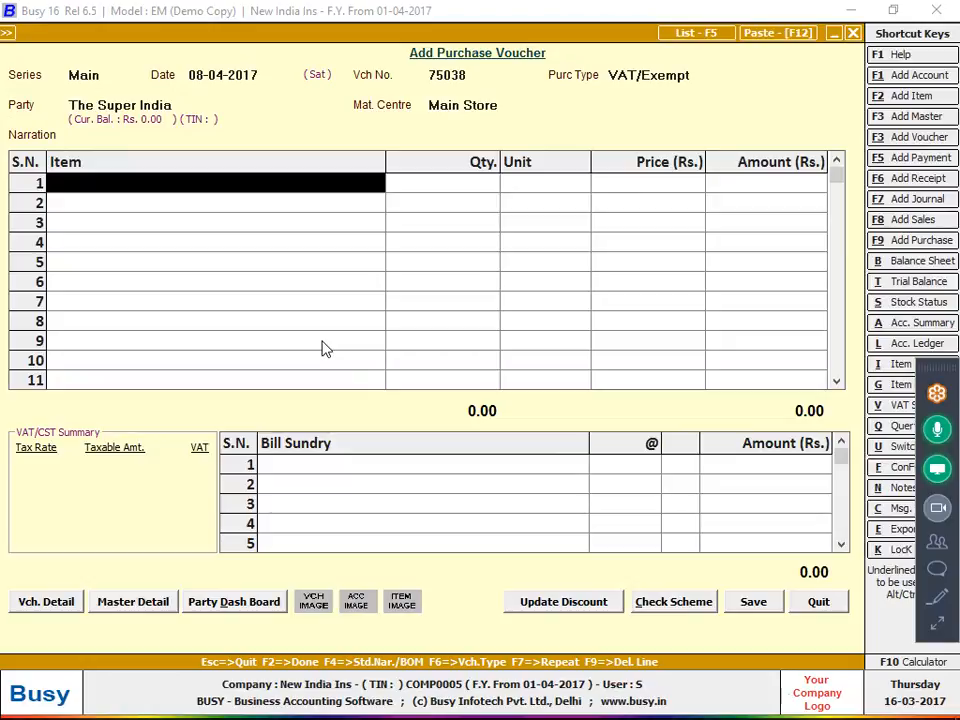
key("alt+Tab")
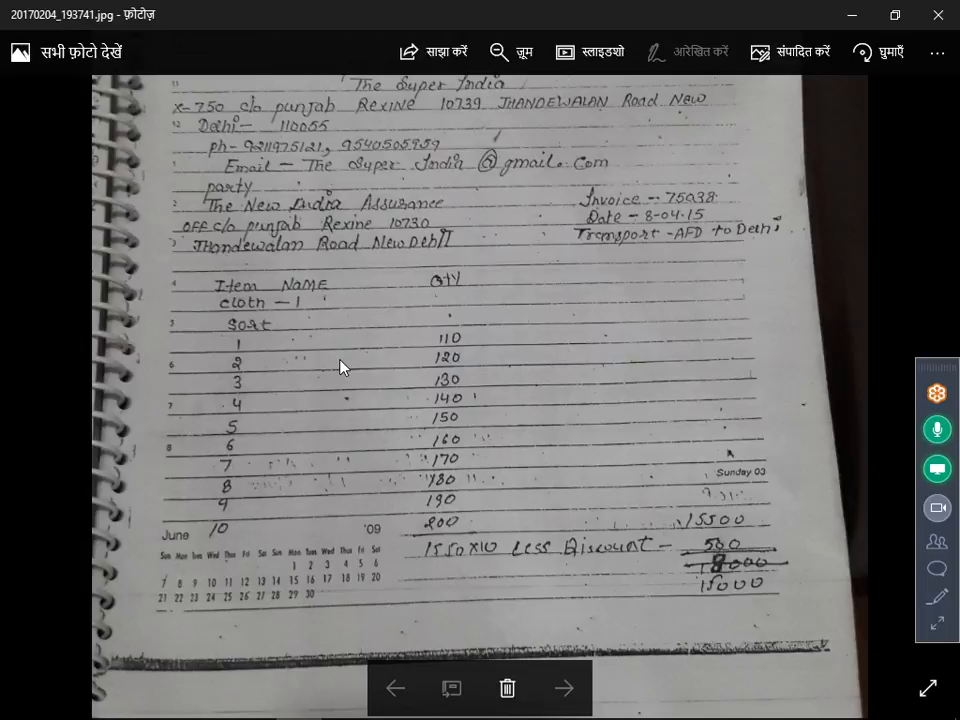
key("alt+Tab")
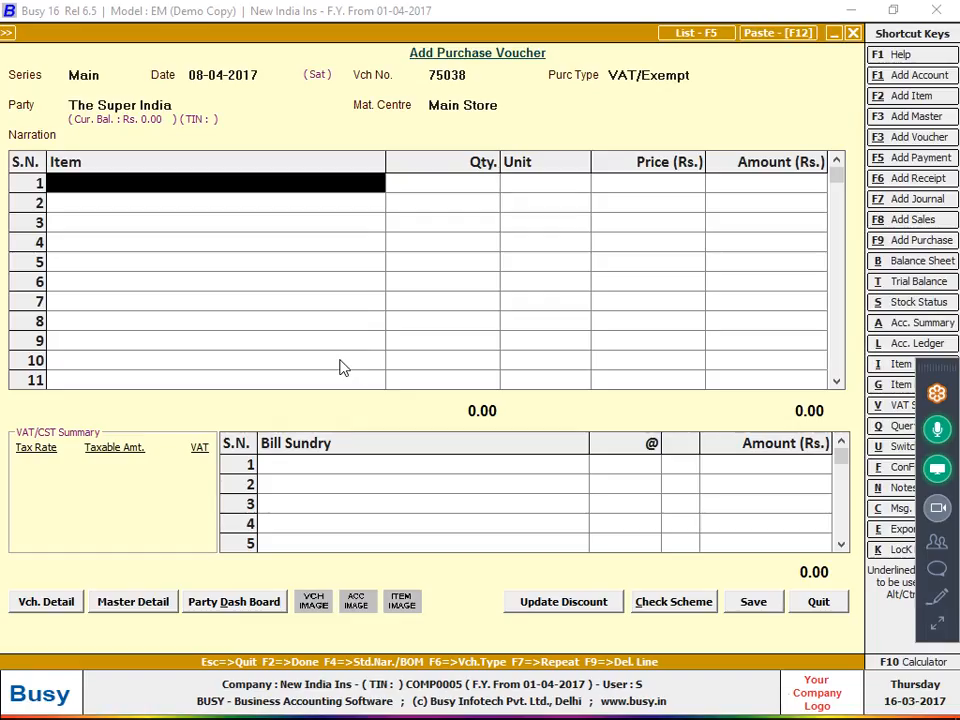
key("alt+f")
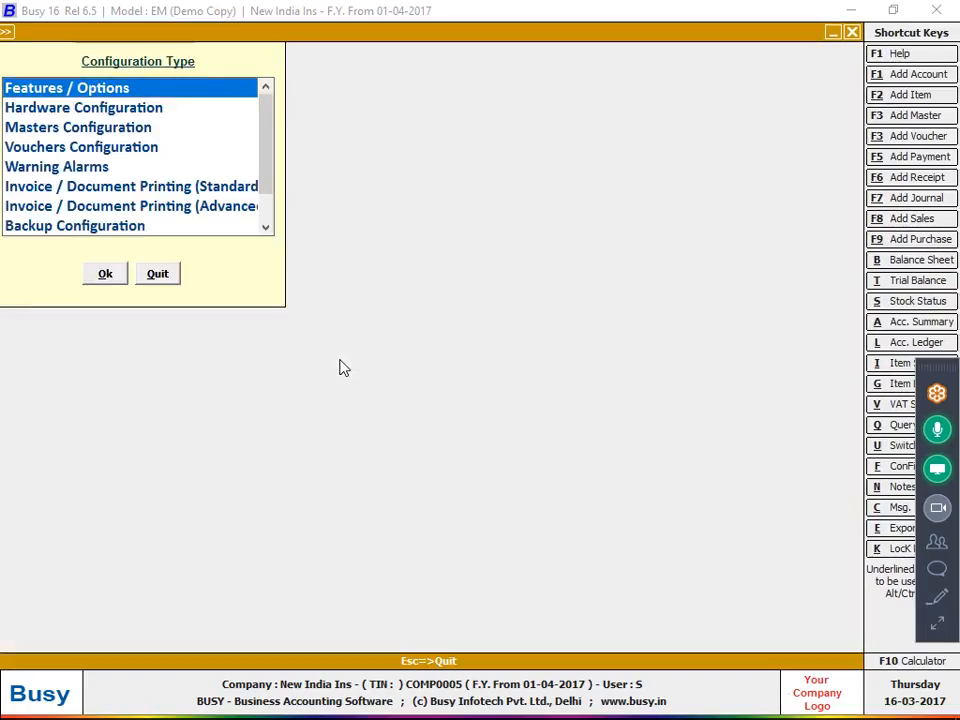
key("Return")
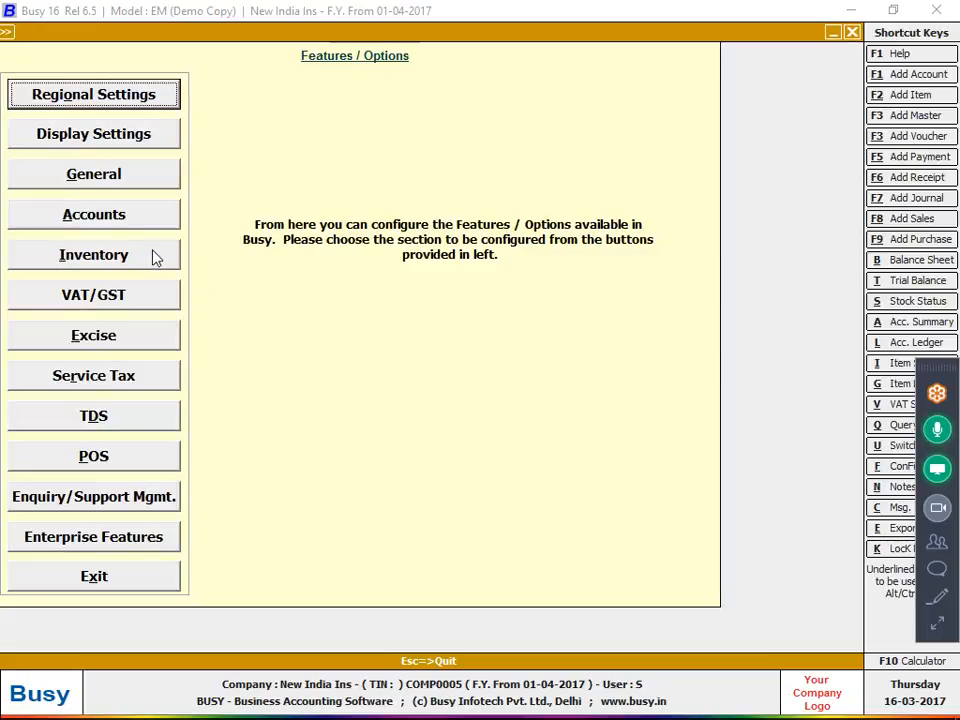
left_click(153, 256)
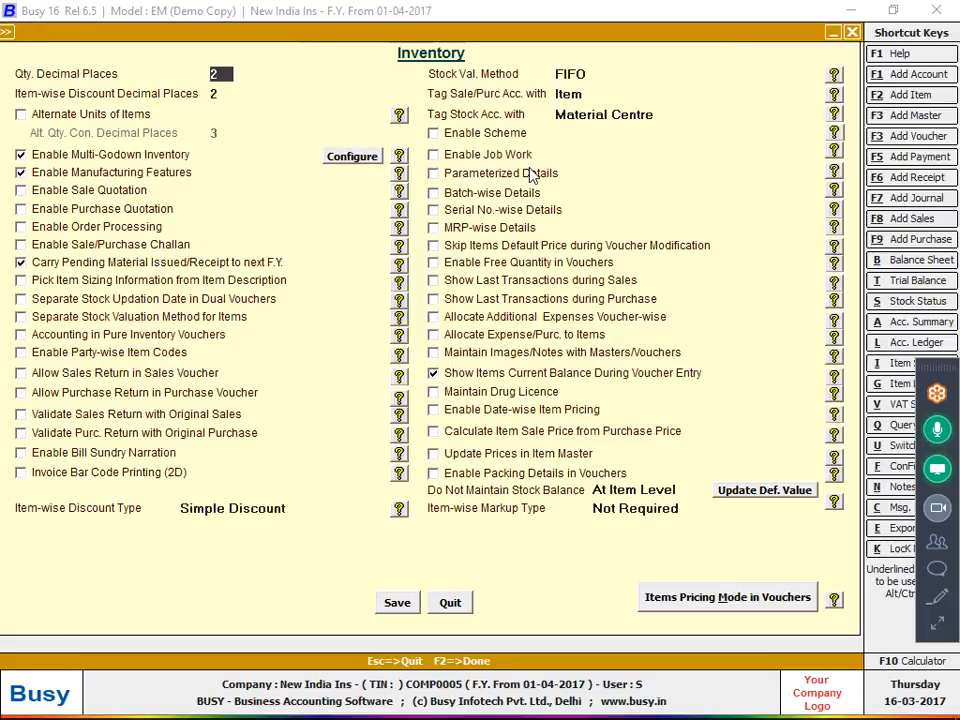
key("Escape")
key("F9")
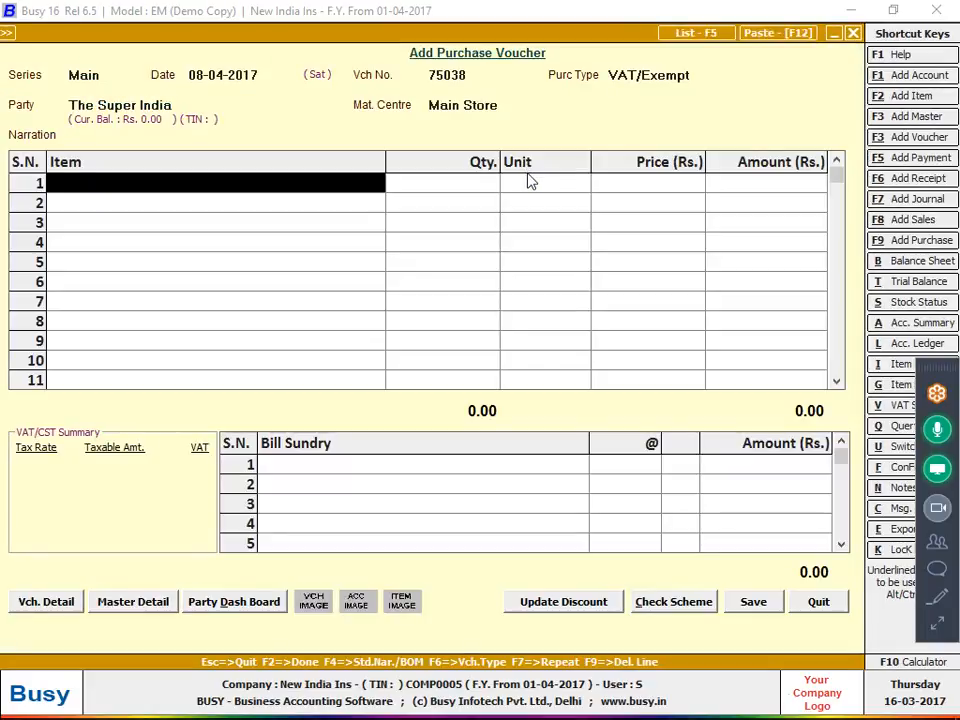
key("Escape")
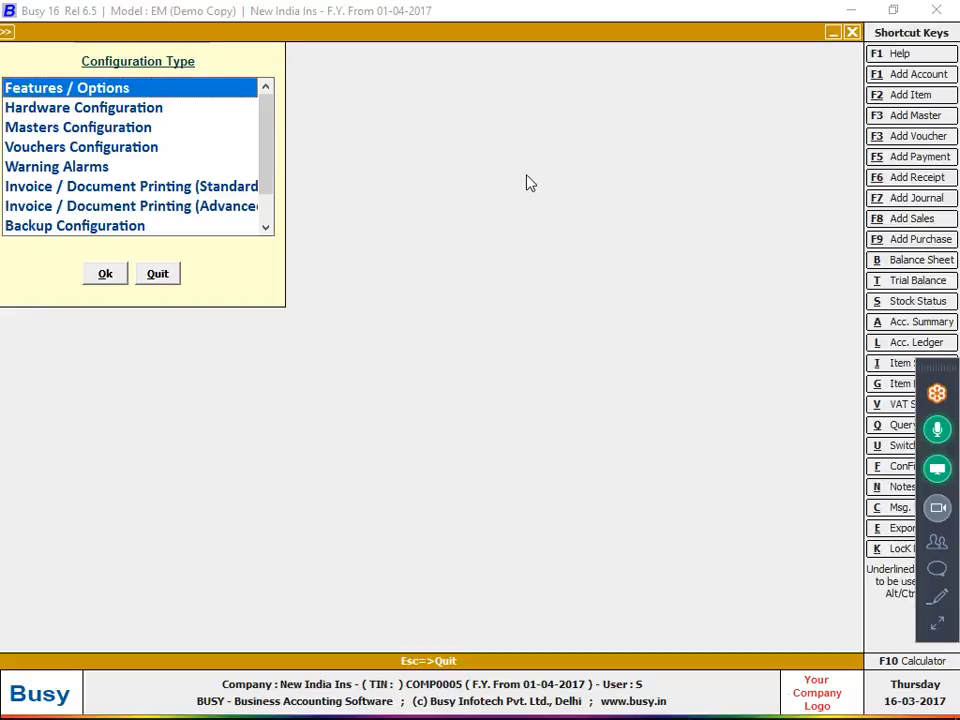
key("Return")
key("Down")
key("Down")
key("Down")
key("Down")
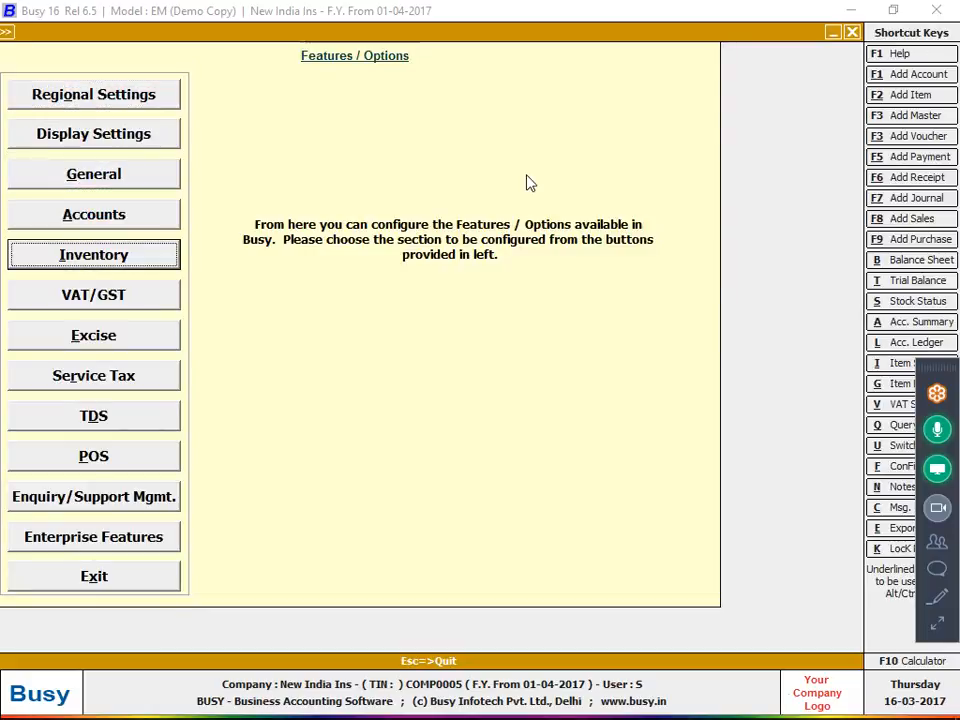
key("Return")
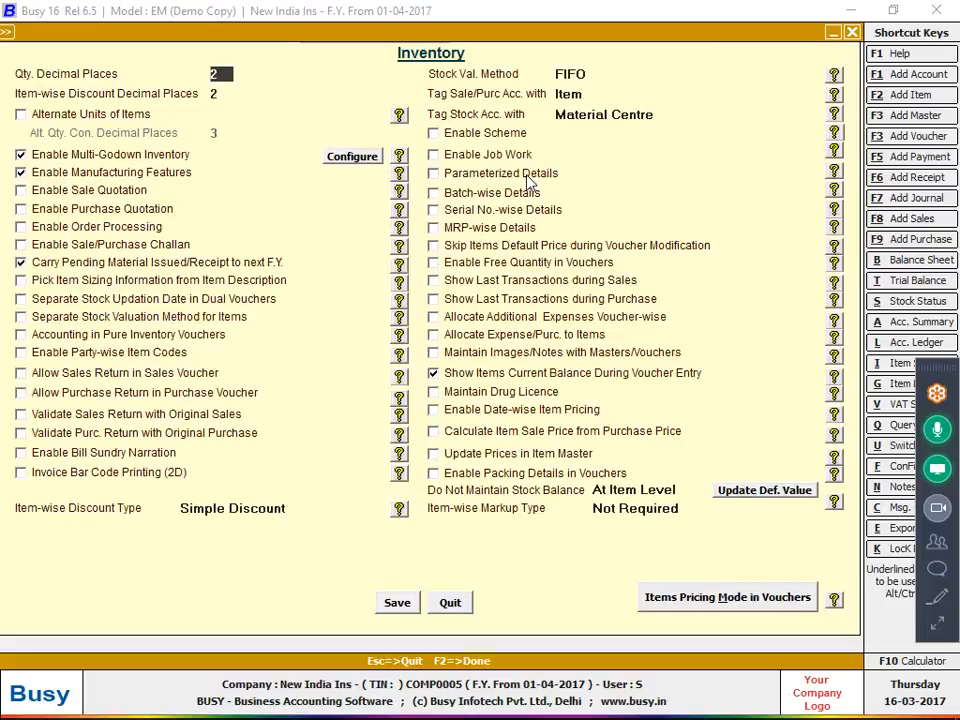
key("Escape")
key("Escape")
key("Escape")
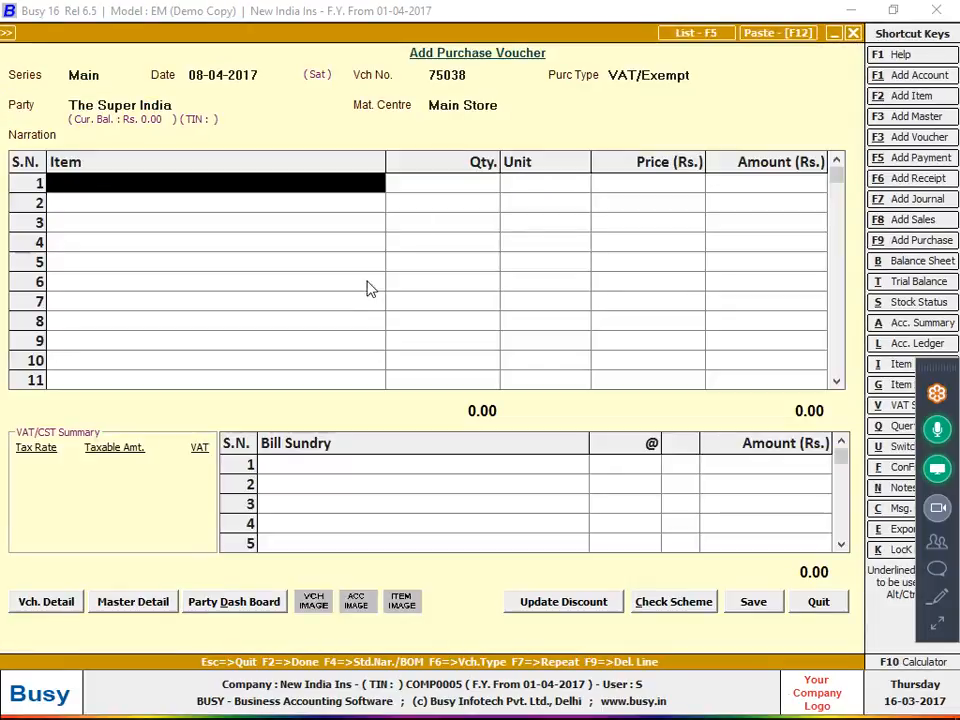
left_click(152, 607)
left_click(170, 634)
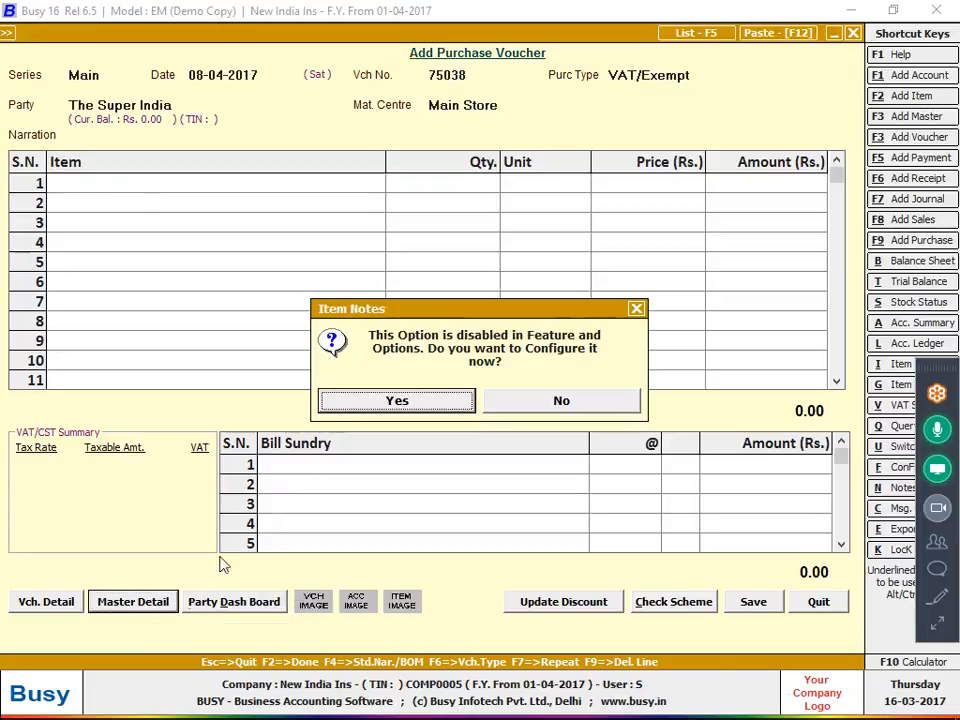
left_click(353, 403)
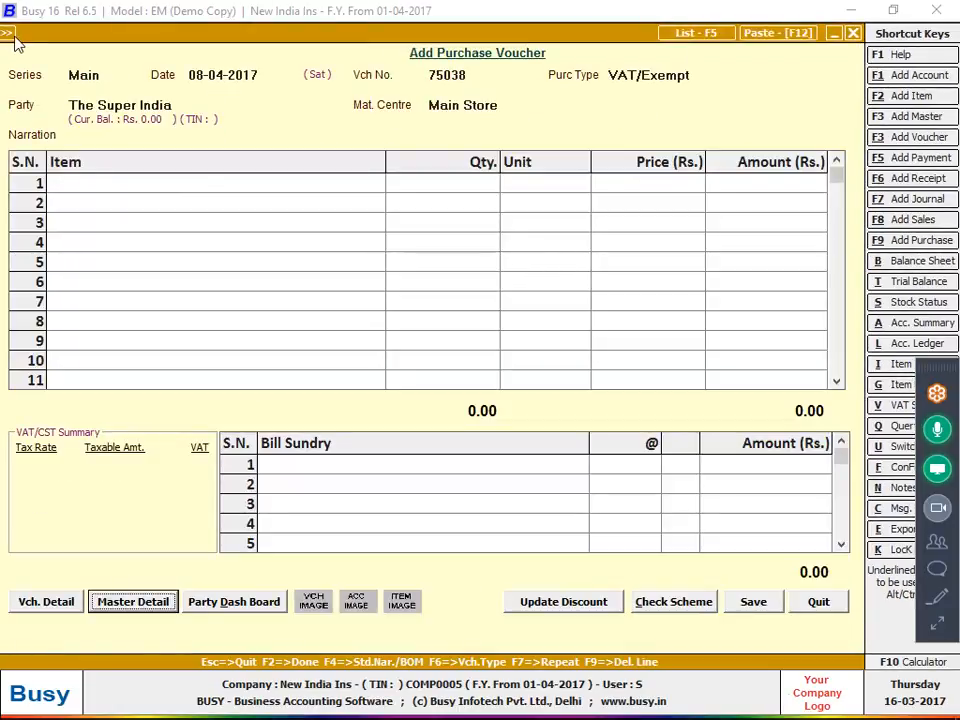
left_click(8, 33)
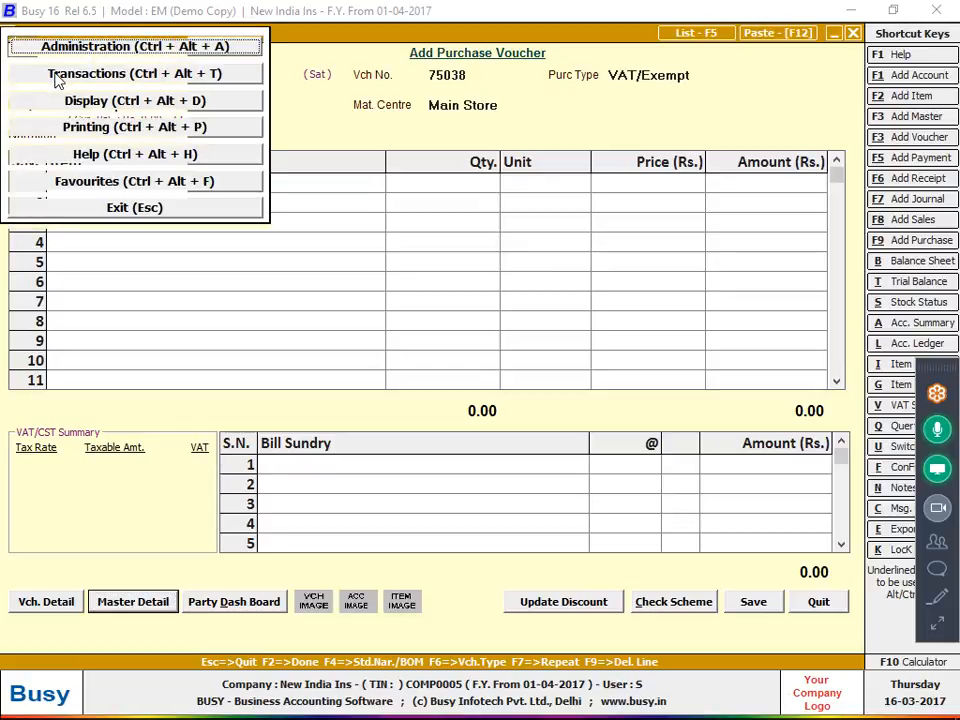
left_click(60, 45)
left_click(60, 84)
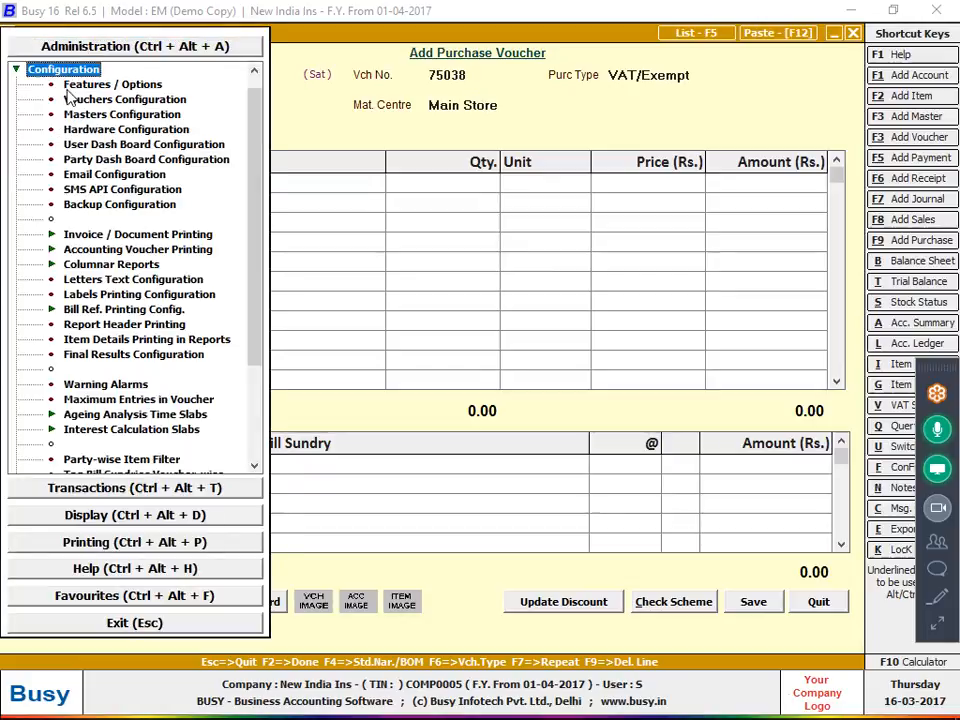
left_click(72, 84)
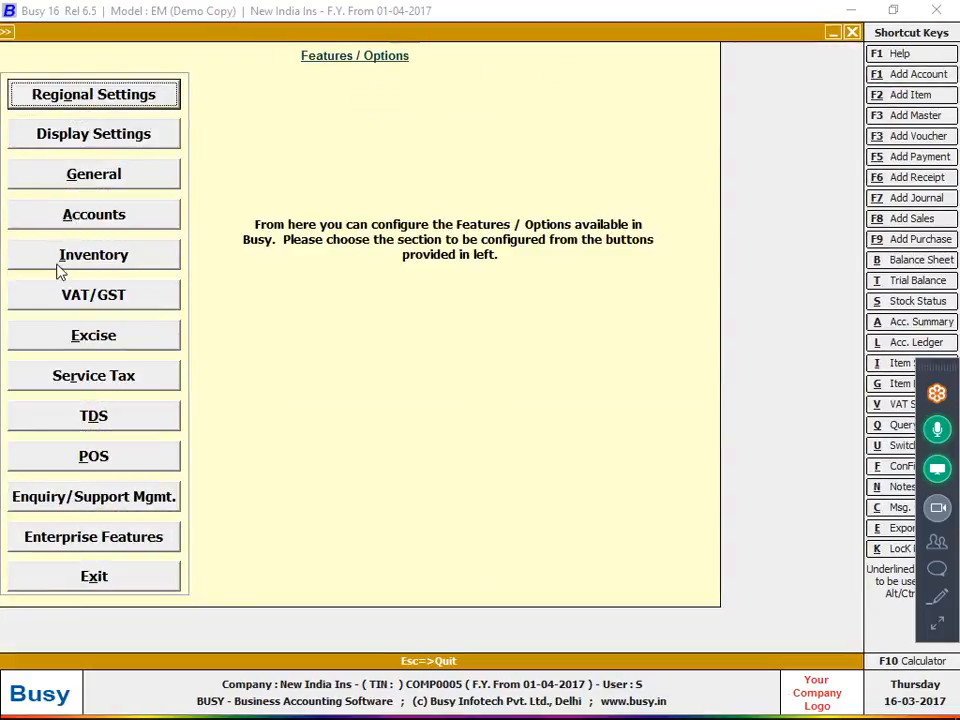
left_click(62, 264)
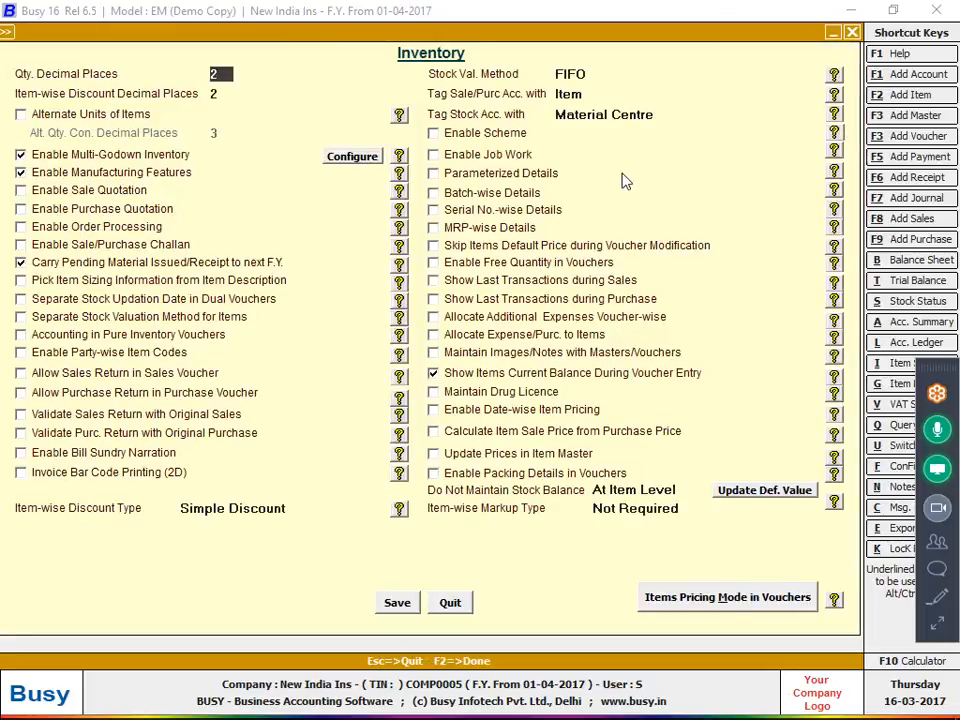
left_click(936, 625)
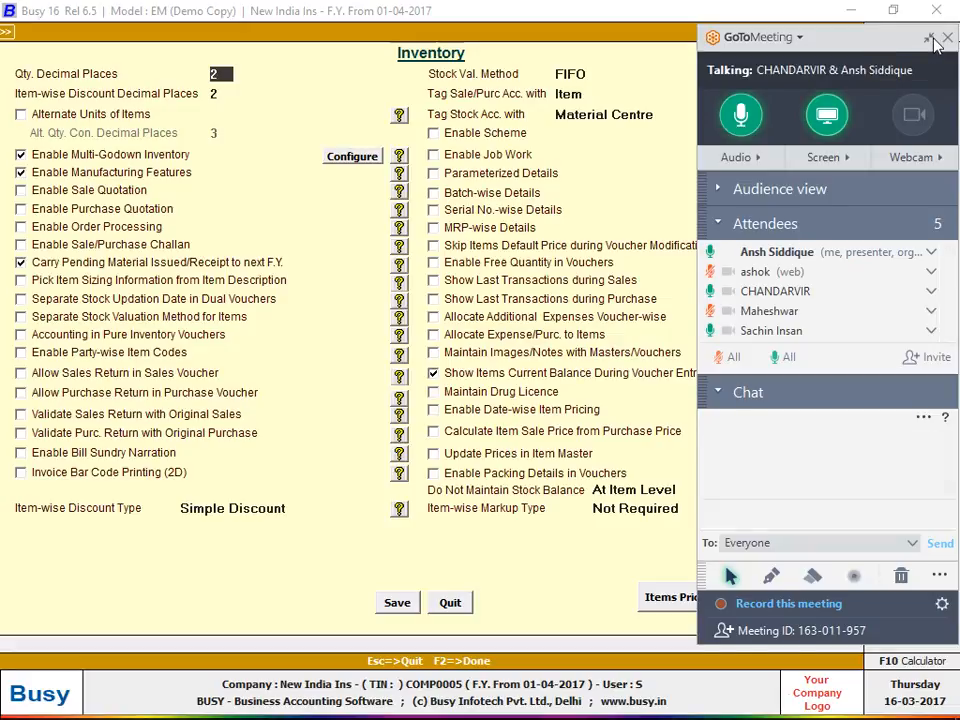
left_click(931, 40)
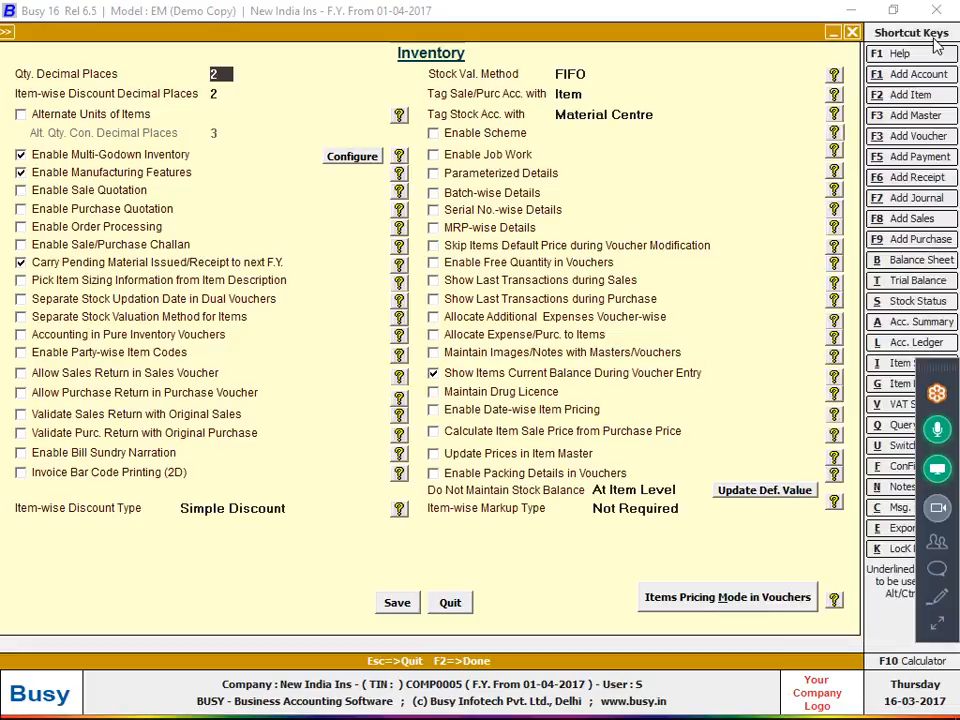
left_click(397, 602)
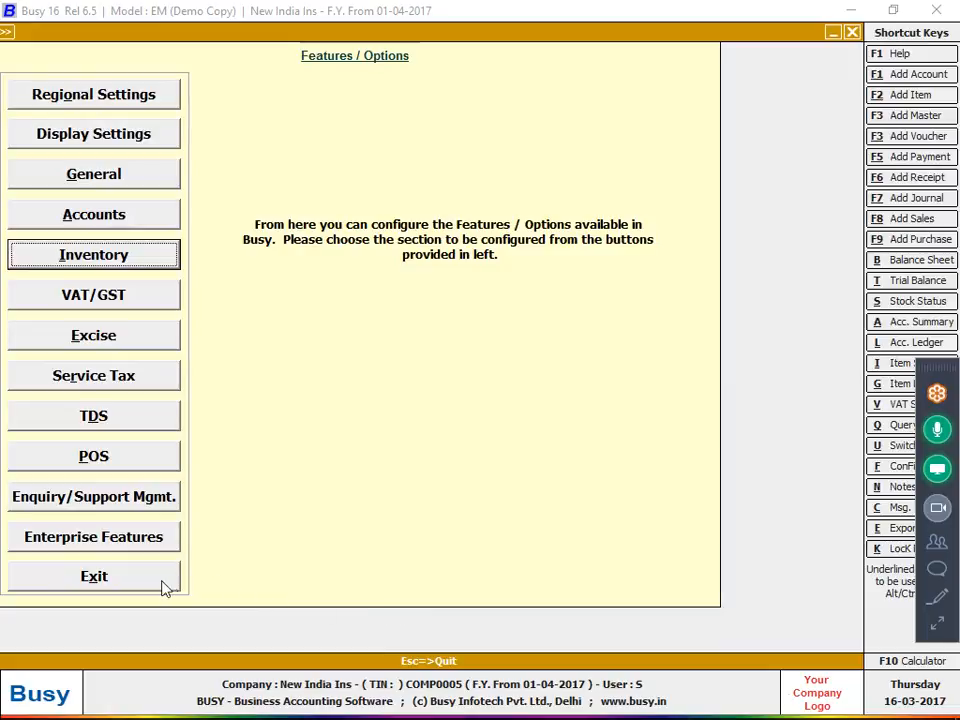
left_click(165, 587)
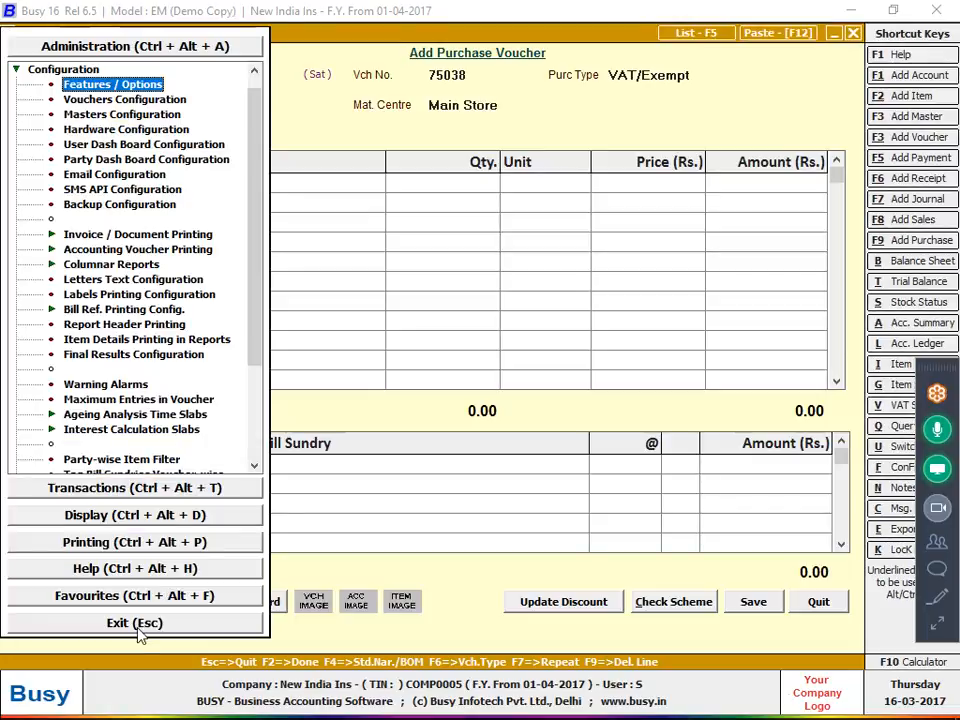
left_click(138, 626)
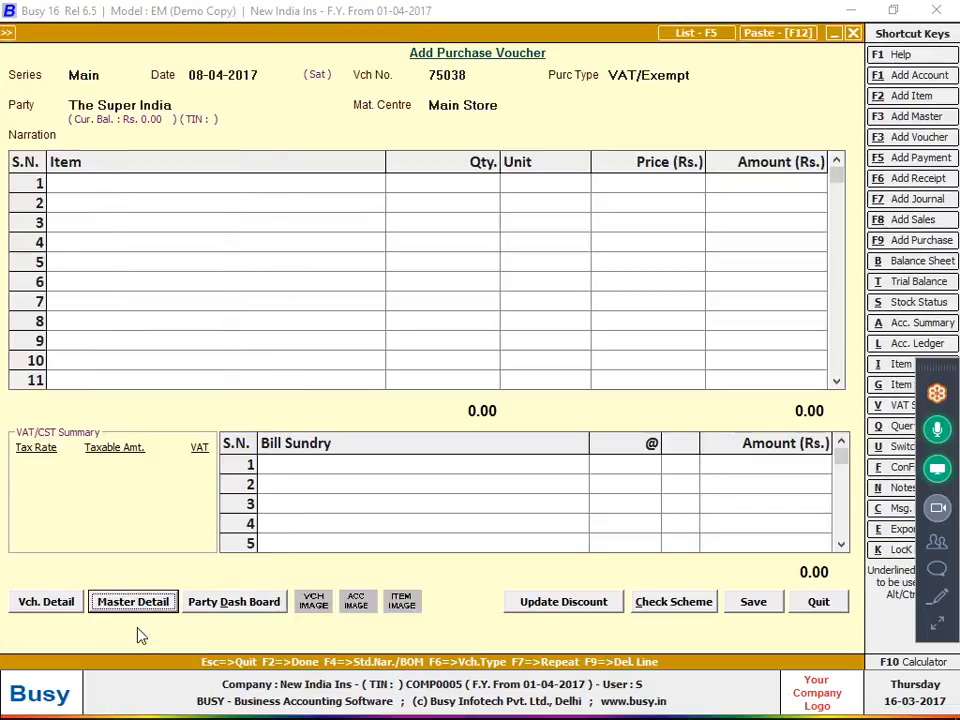
Accept The Super India as party and Main Store as material centre
left_click(182, 105)
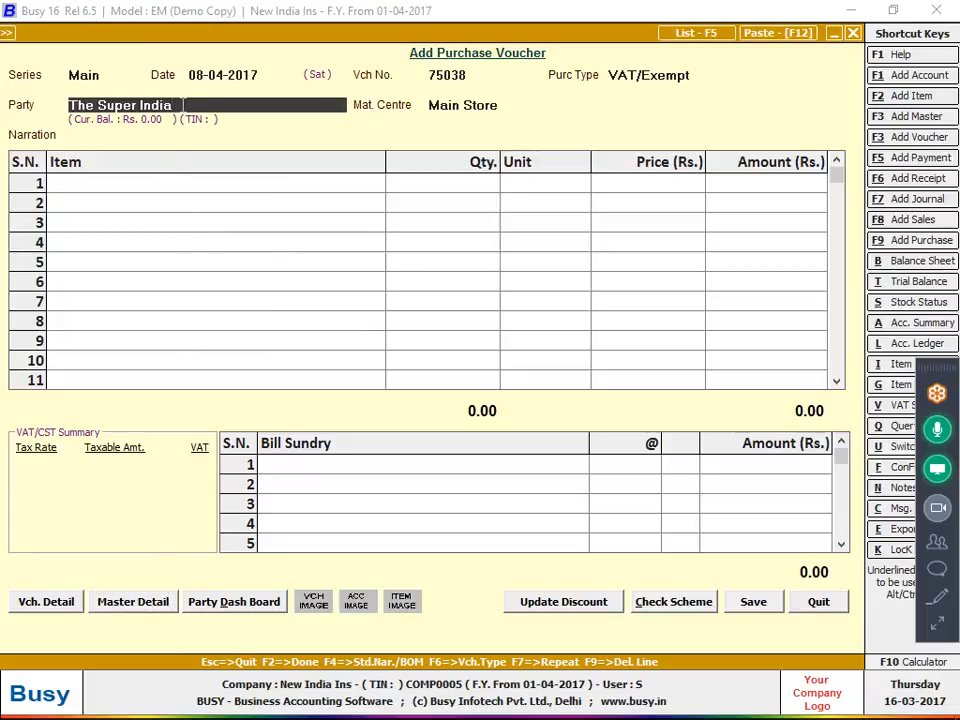
key("Return")
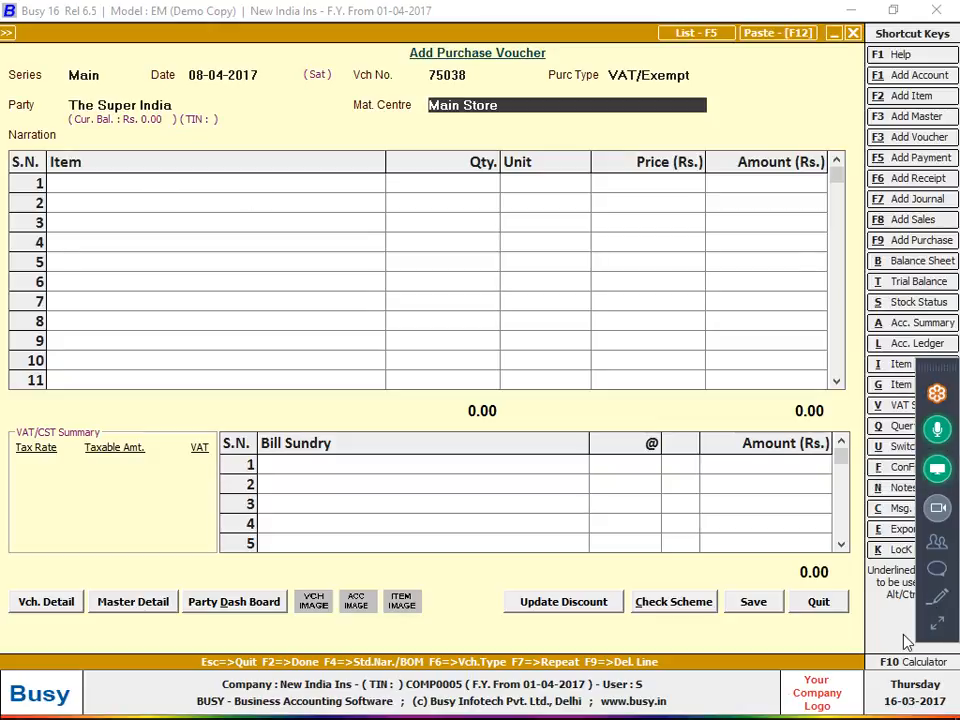
key("Return")
key("Return")
Review the invoice photo, then bring up Busy's Configuration Type menu with Alt+F
key("alt+Tab")
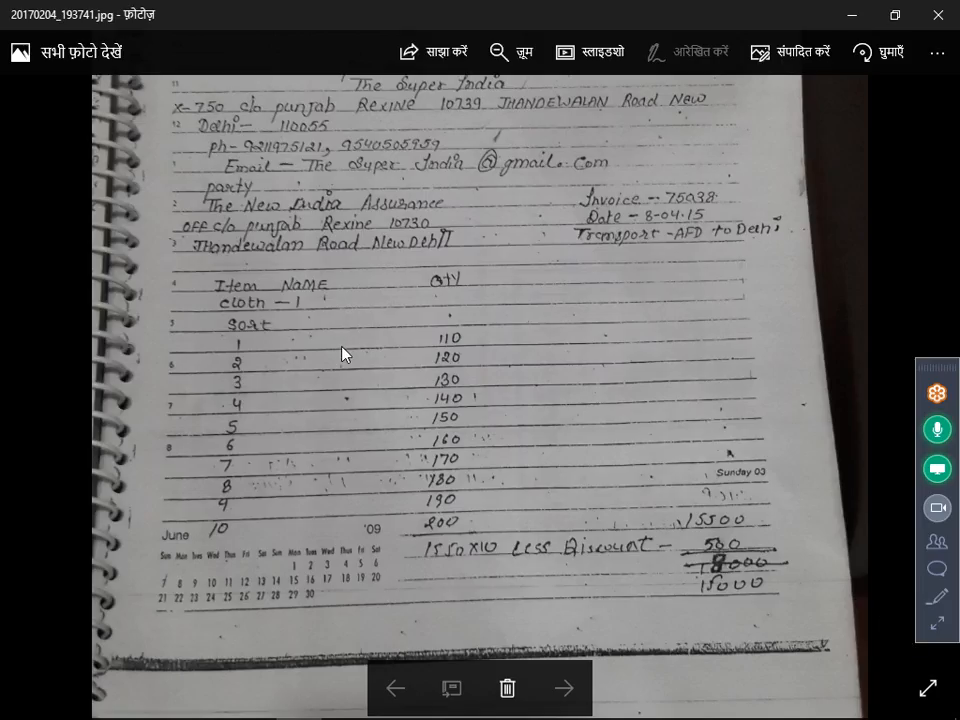
left_click(936, 625)
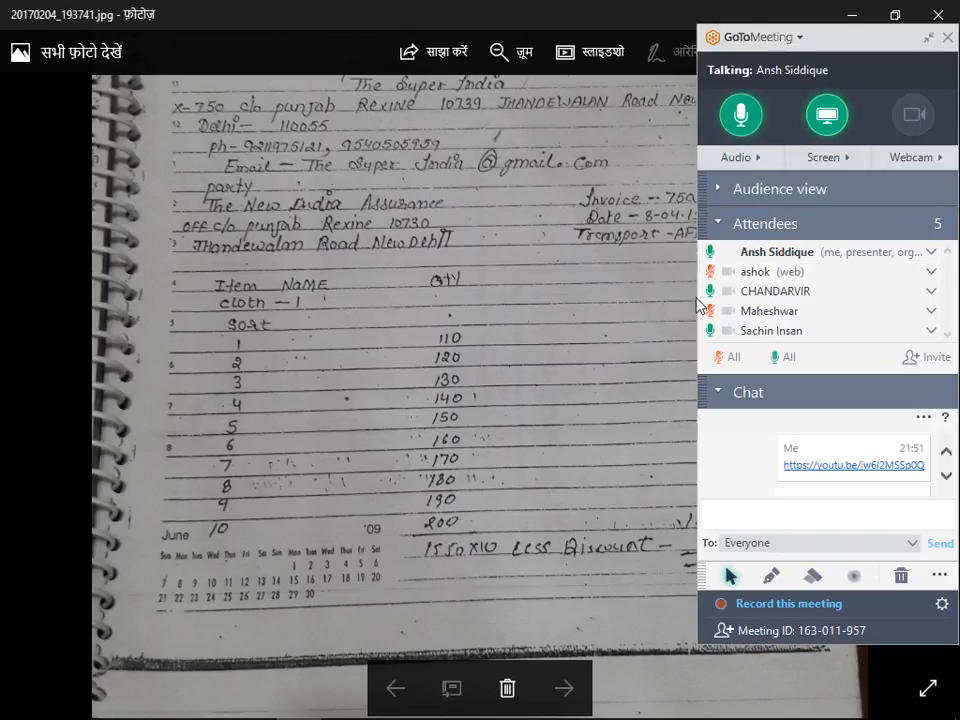
left_click(929, 37)
key("alt+Tab")
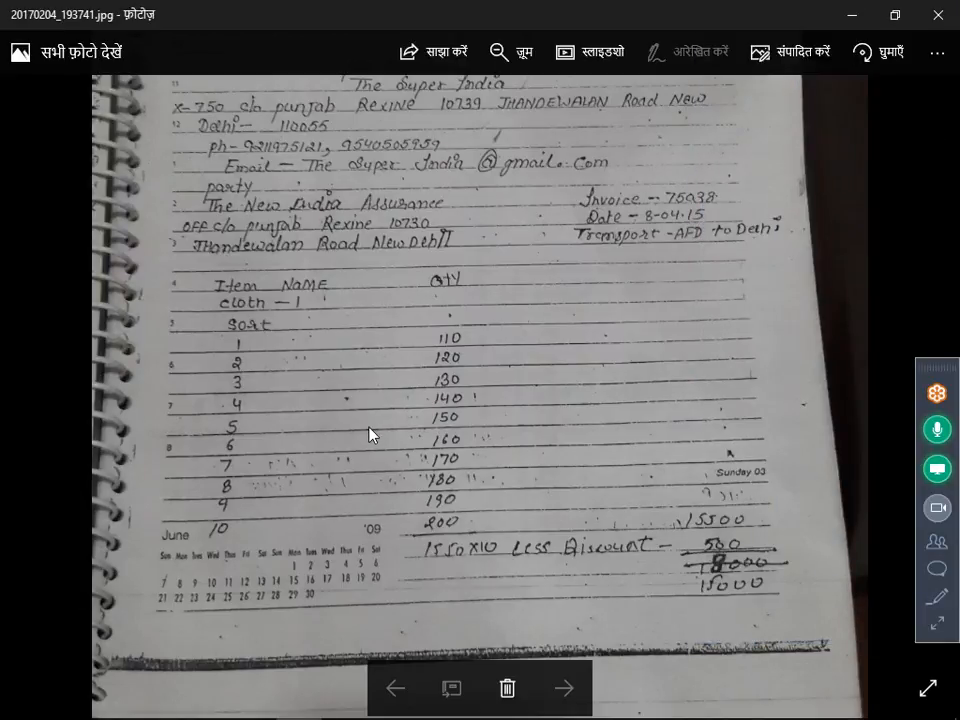
key("alt+Tab")
key("alt+Tab")
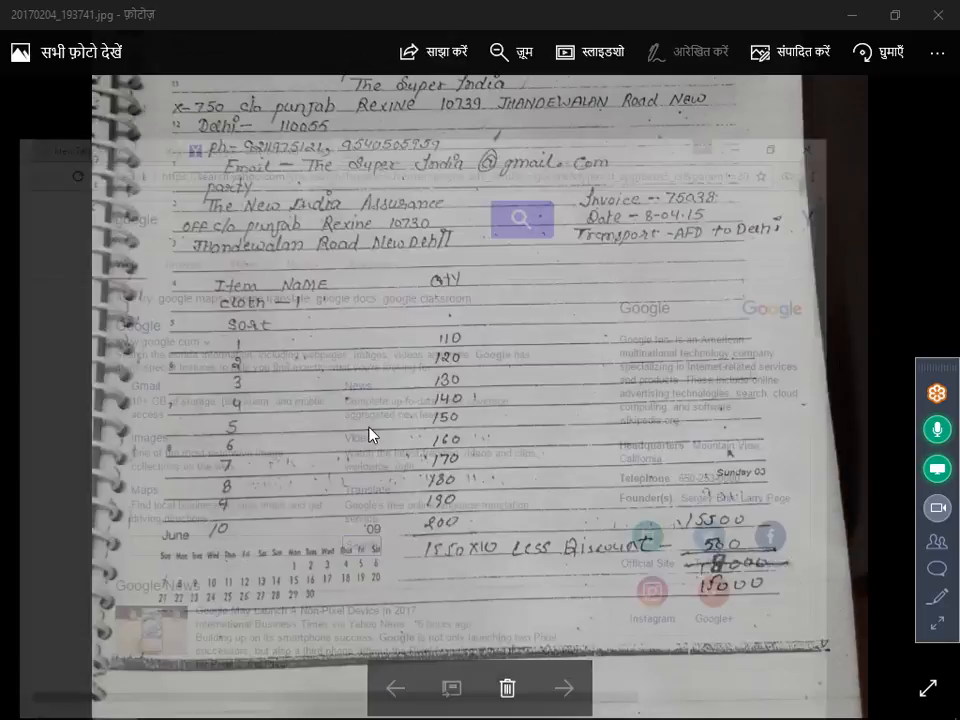
key("alt+Tab")
key("alt+Tab")
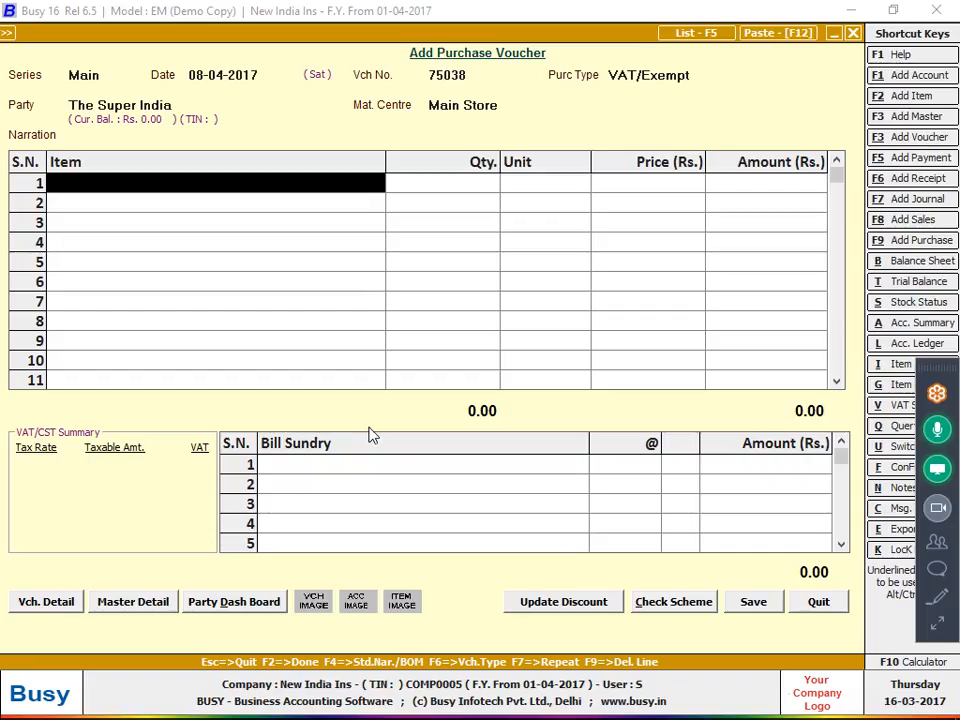
key("alt+f")
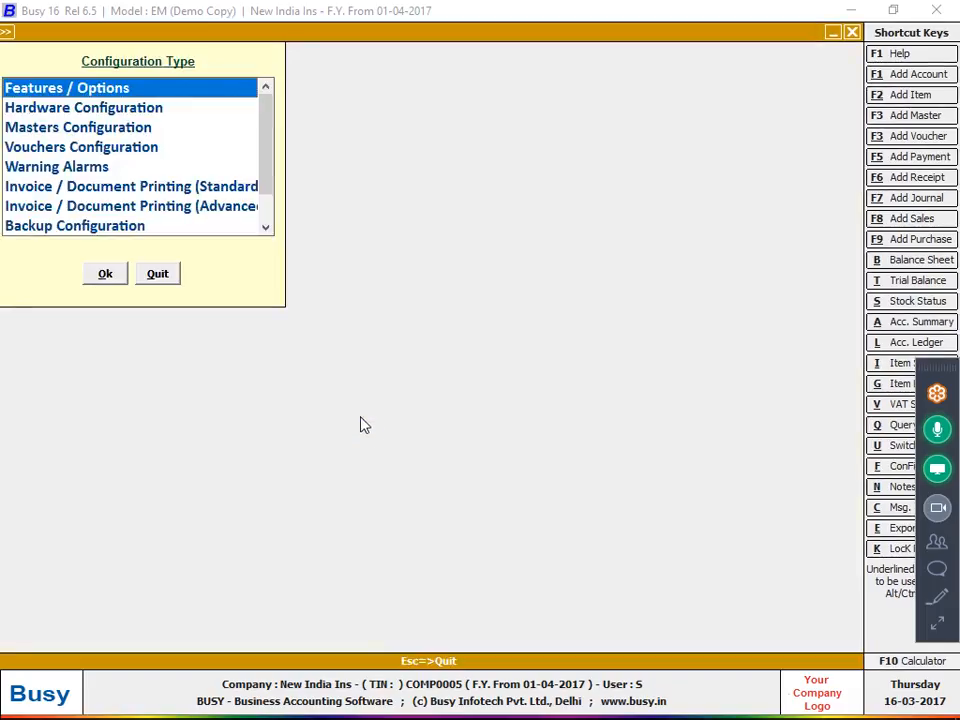
Enable Parameterized Details in Inventory options, define parameter 'Sort' with 18 characters, and save
double_click(79, 87)
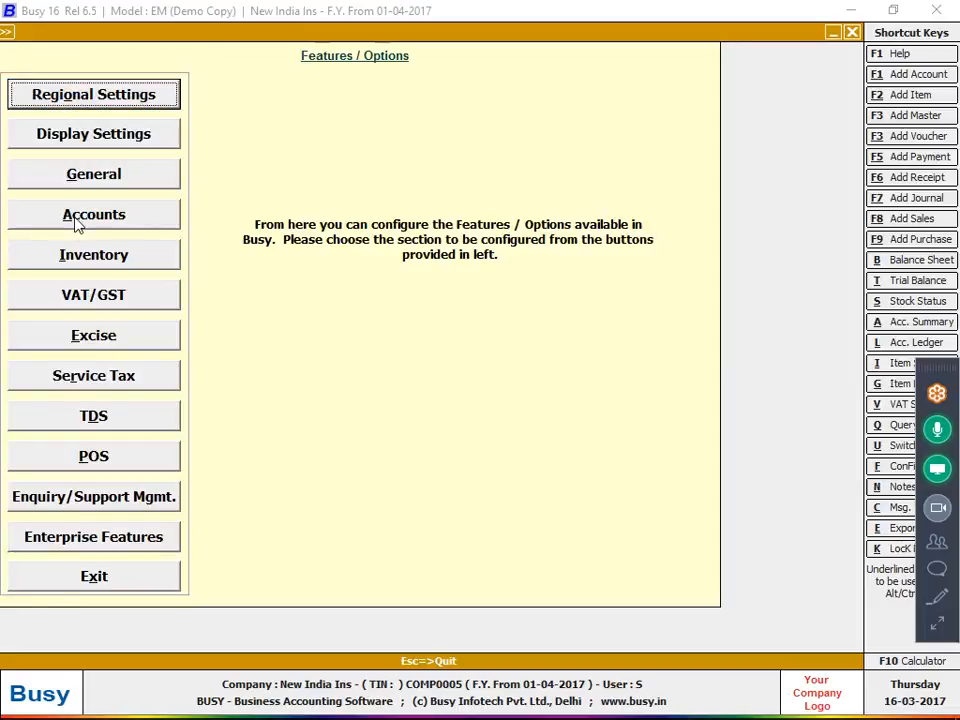
left_click(84, 264)
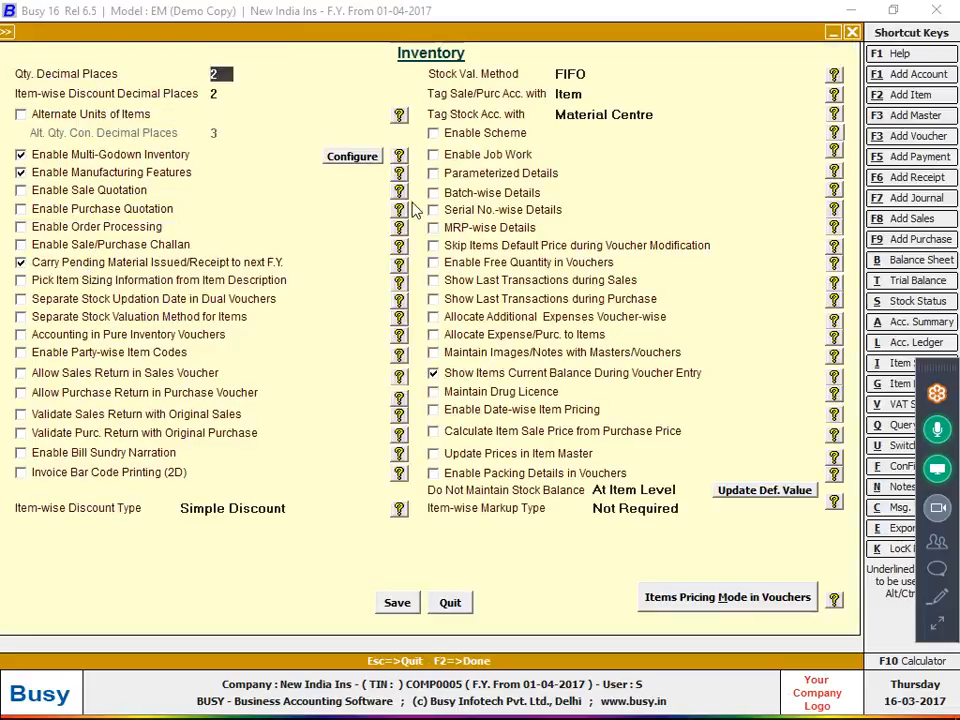
left_click(442, 175)
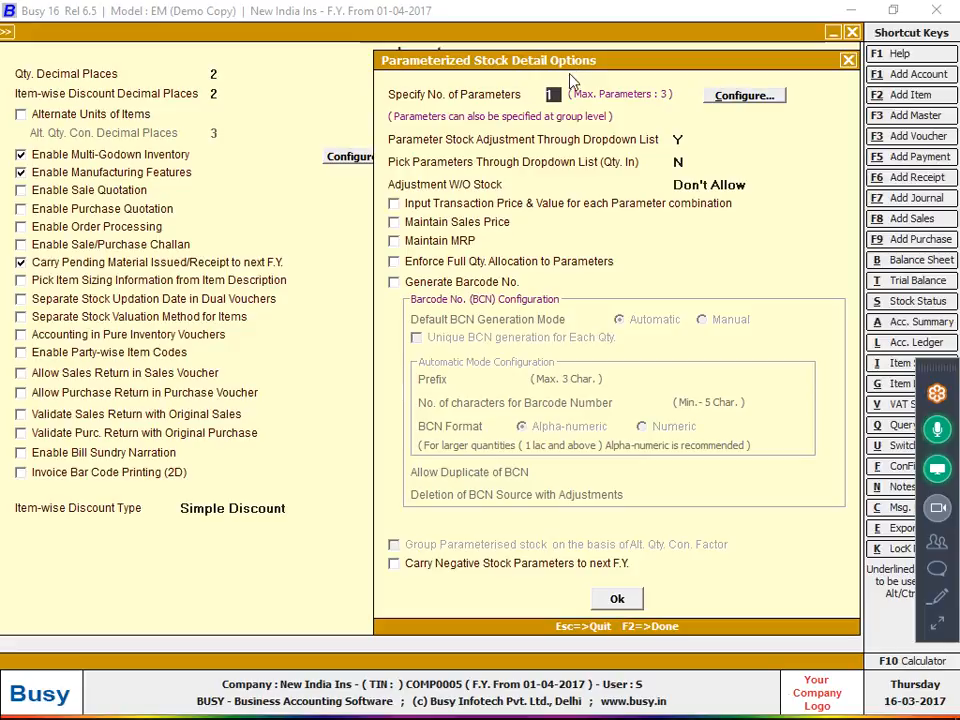
left_click(773, 101)
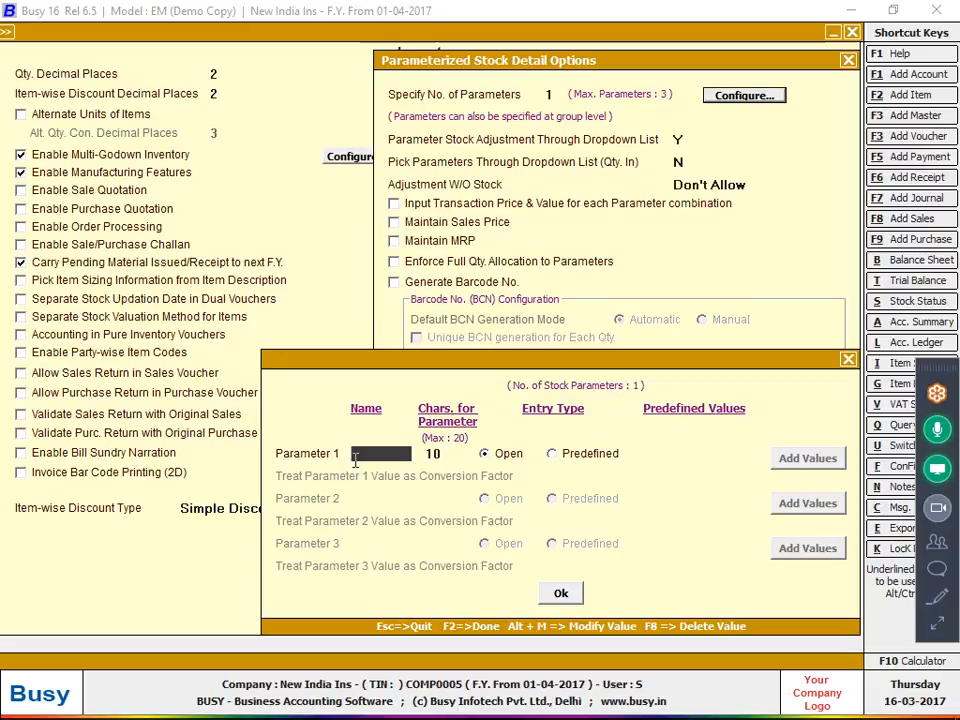
type("Sort")
key("Return")
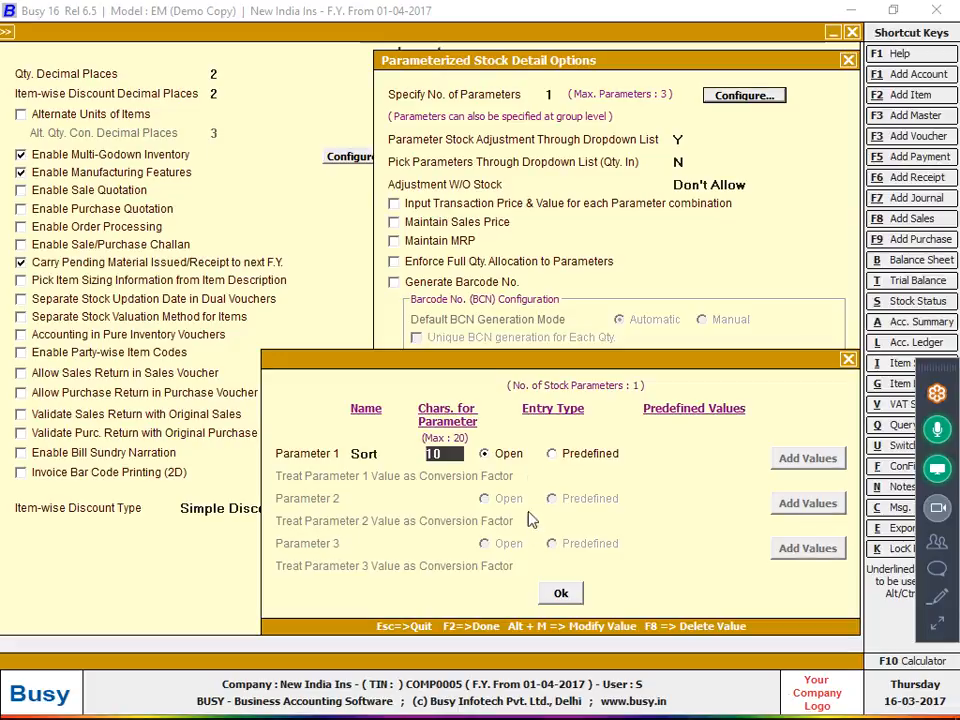
type("18")
key("Return")
left_click(556, 593)
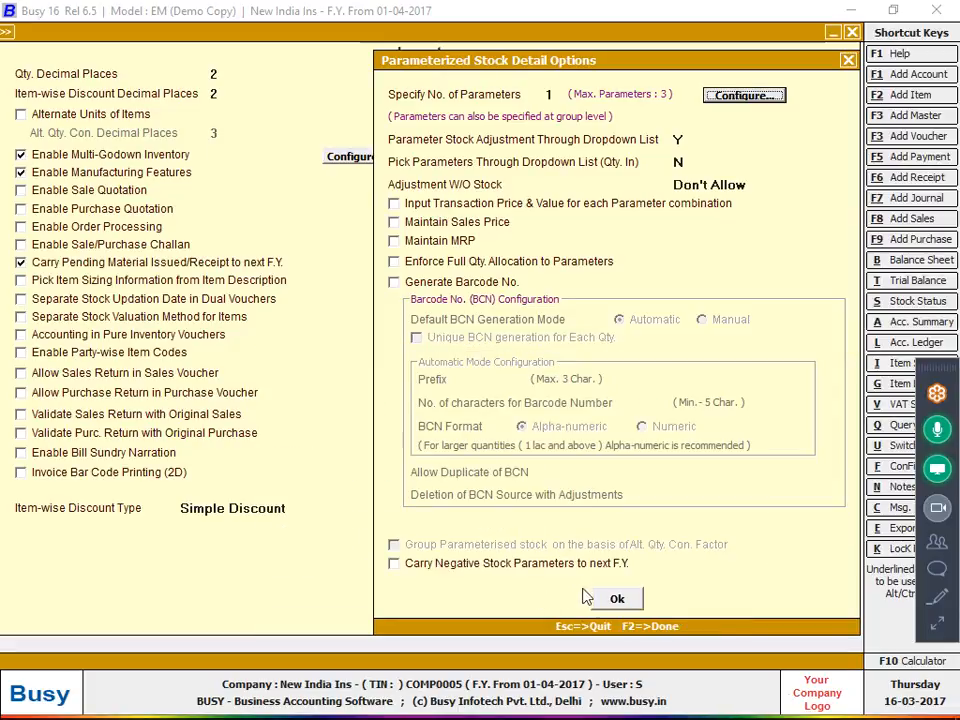
left_click(616, 599)
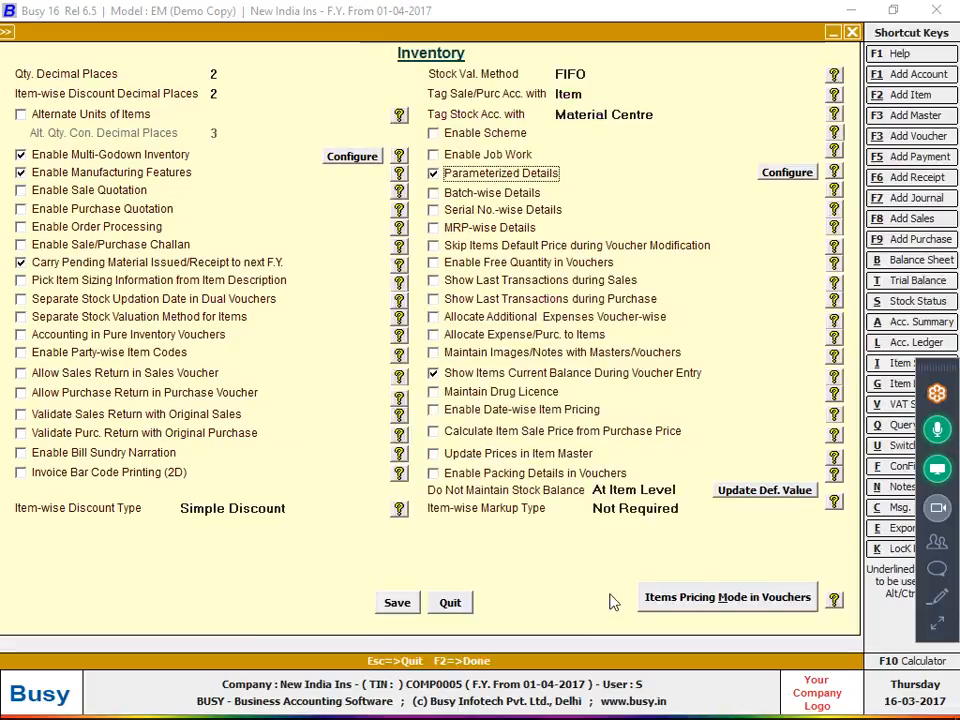
left_click(395, 603)
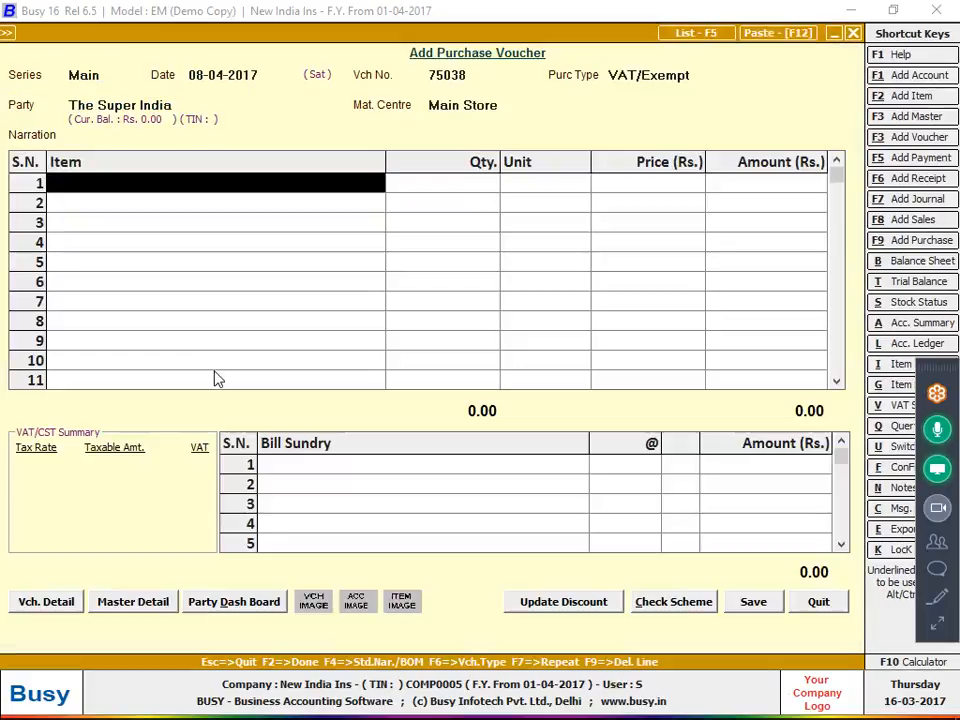
Create a new item master named Cloth in the General item group
key("alt+F2")
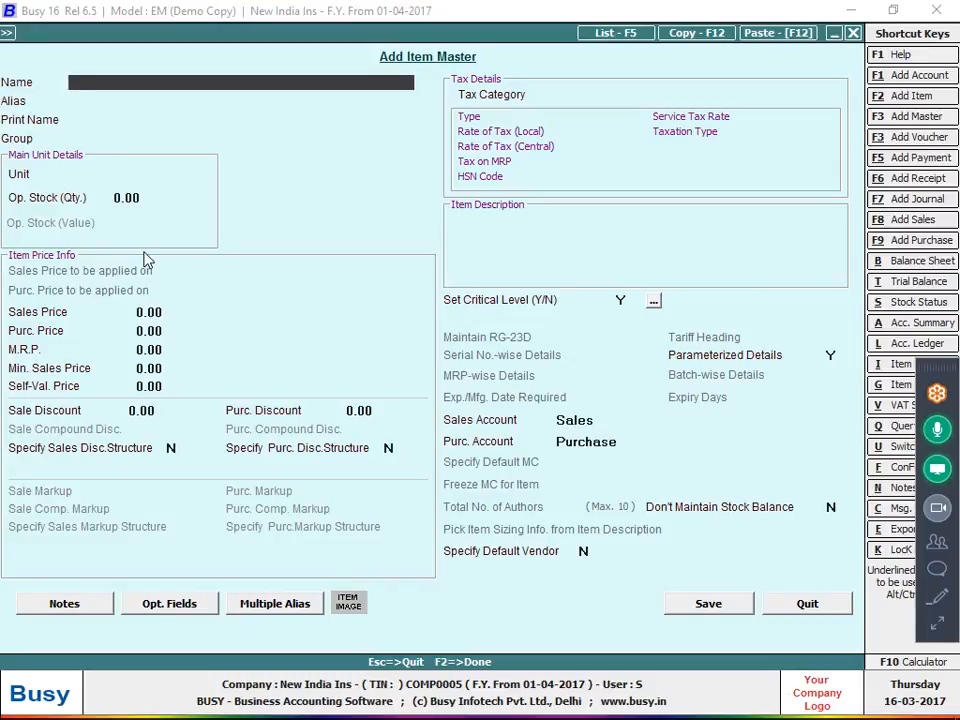
type("cloth")
key("Return")
key("Return")
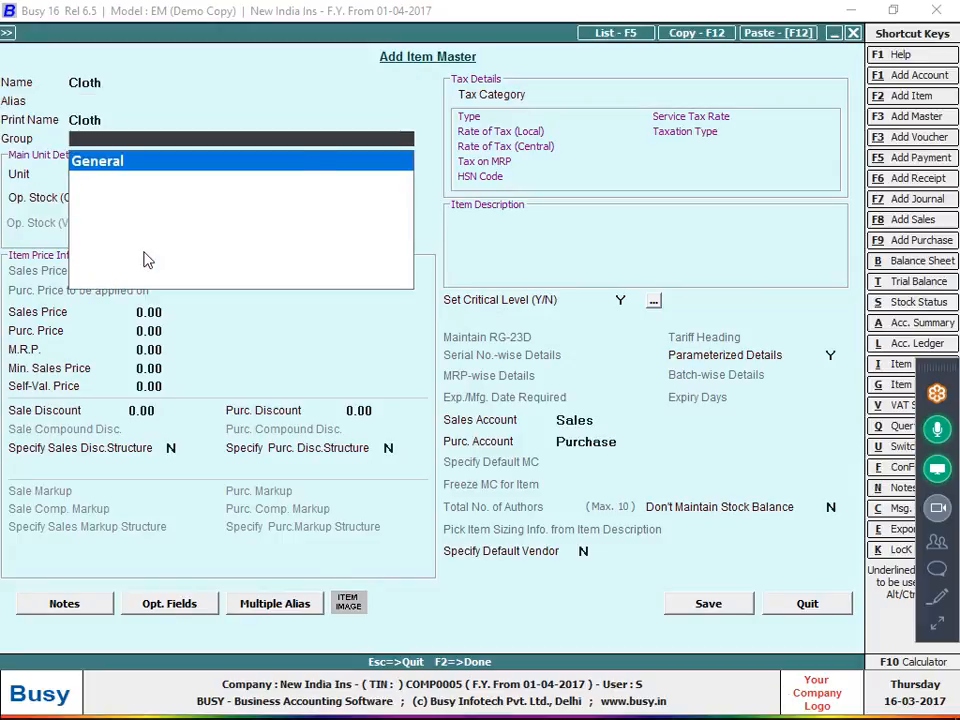
key("Return")
key("Return")
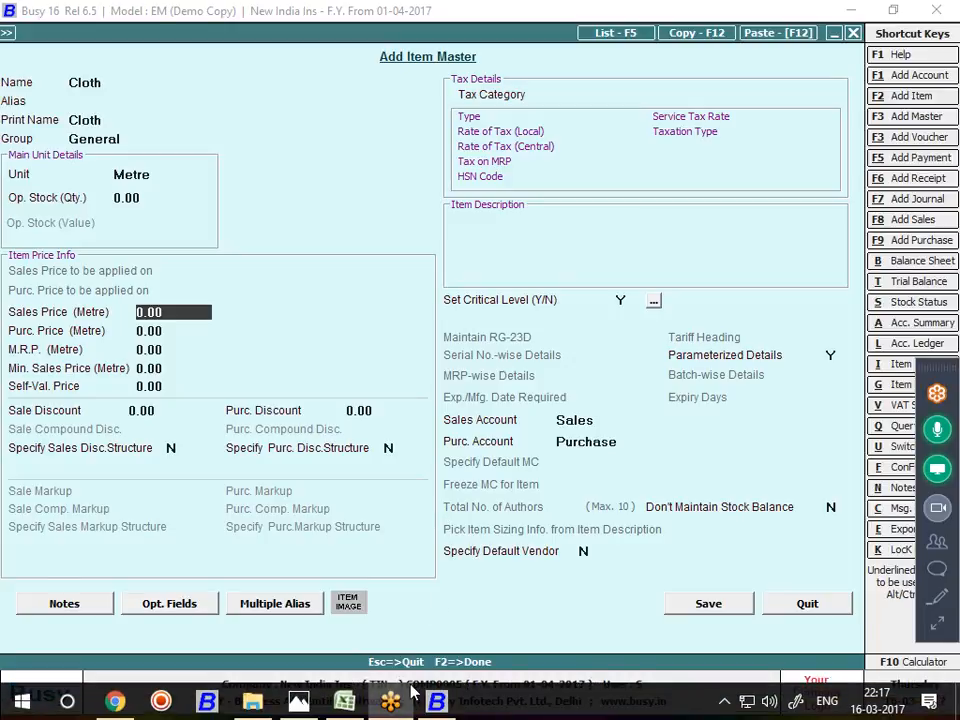
left_click(303, 702)
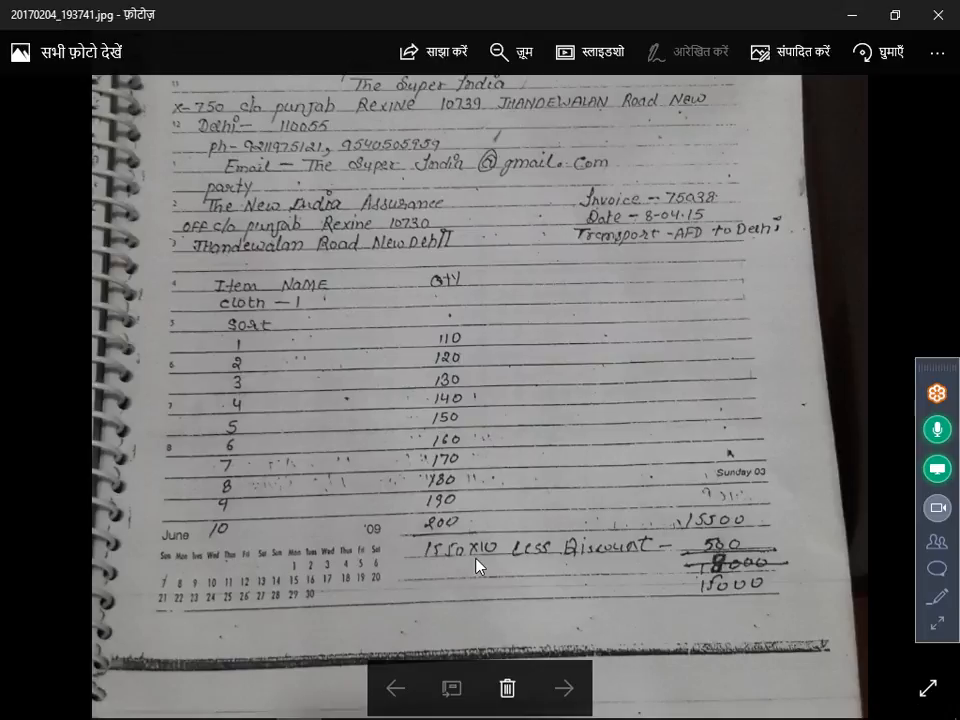
key("alt+Tab")
key("alt+Tab")
key("alt+Tab")
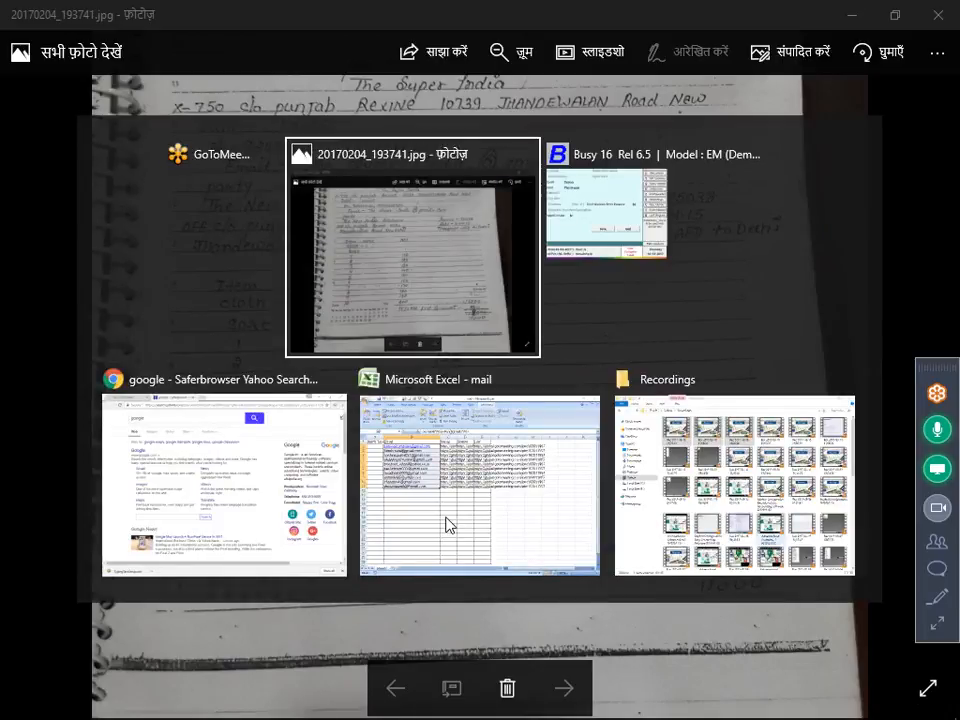
Set Cloth's purchase price to 10.00 and save the item master
key("Return")
type("10")
key("Return")
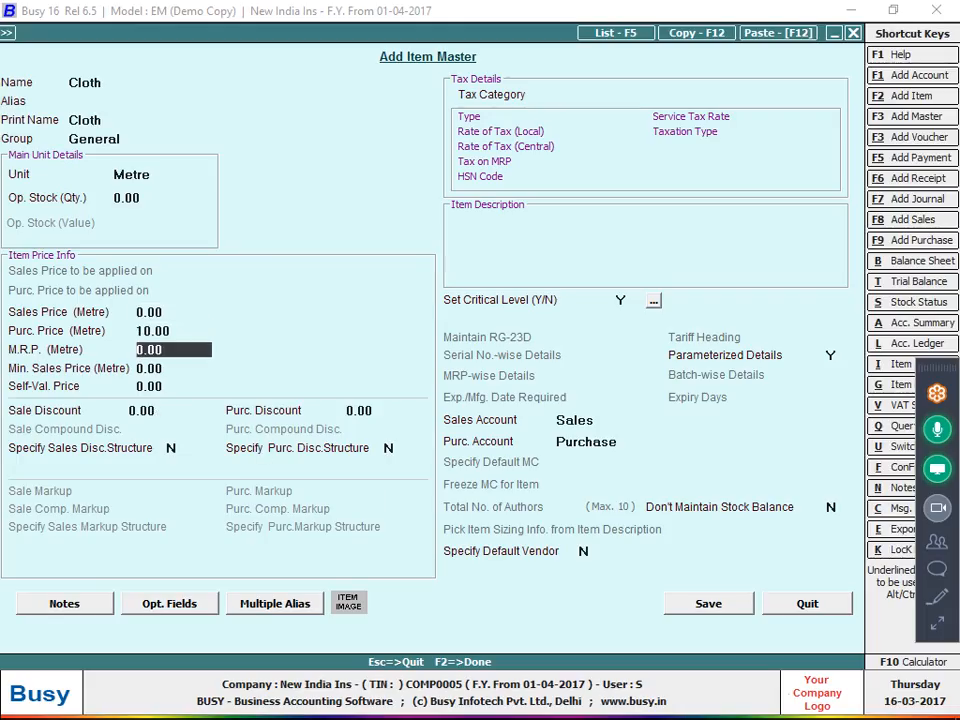
key("F2")
key("Return")
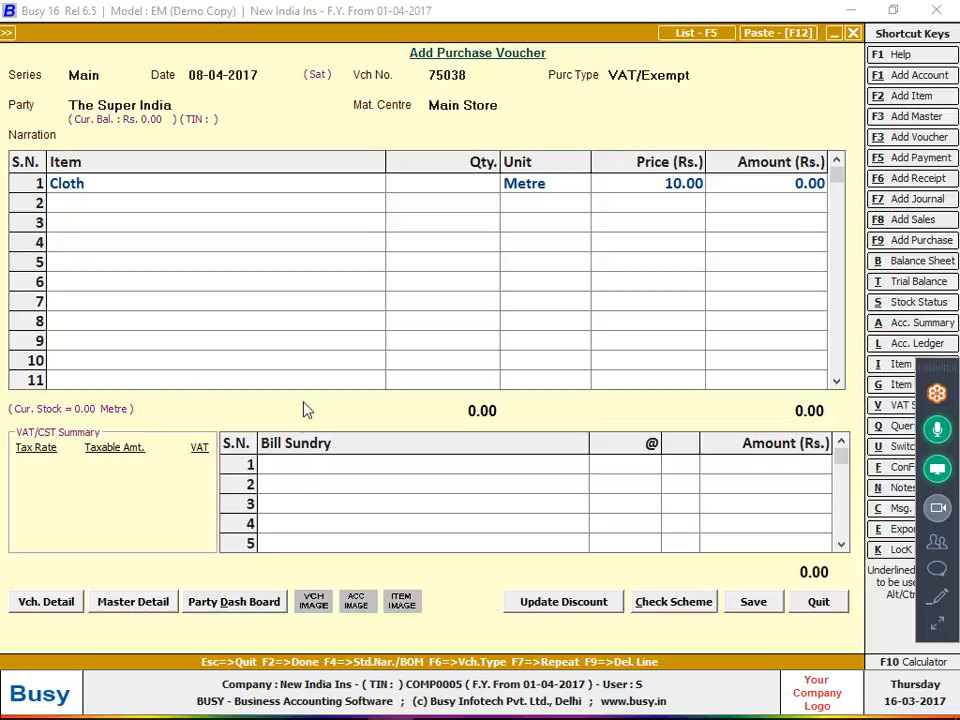
Enter 1550 metres as Cloth's quantity and open its sort-wise stock details
key("alt+Tab")
key("alt+Tab")
key("Tab")
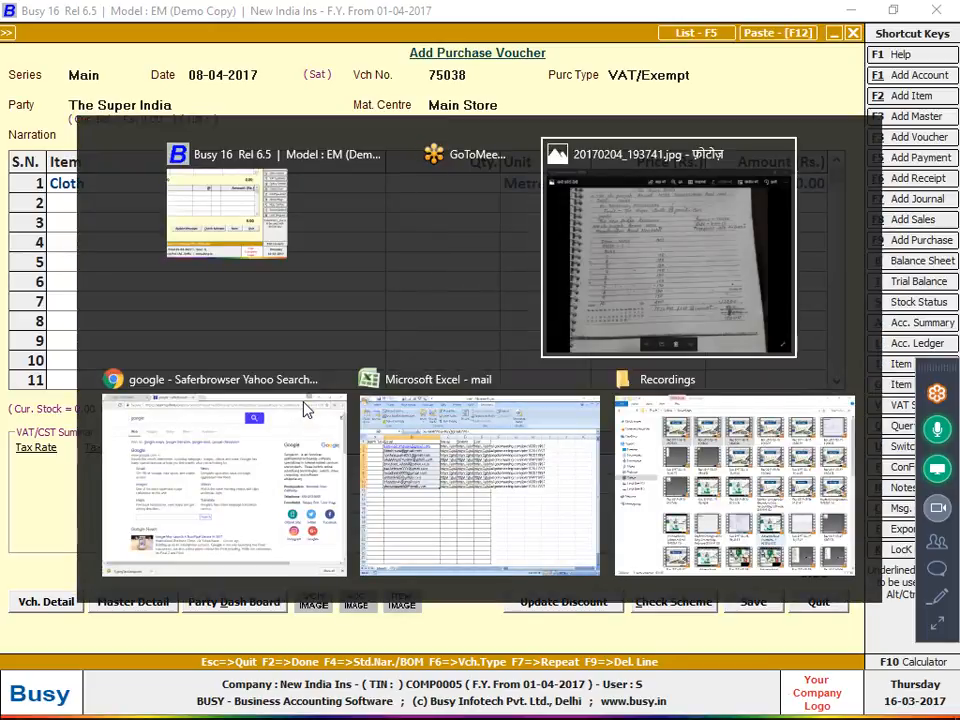
key("alt+Tab")
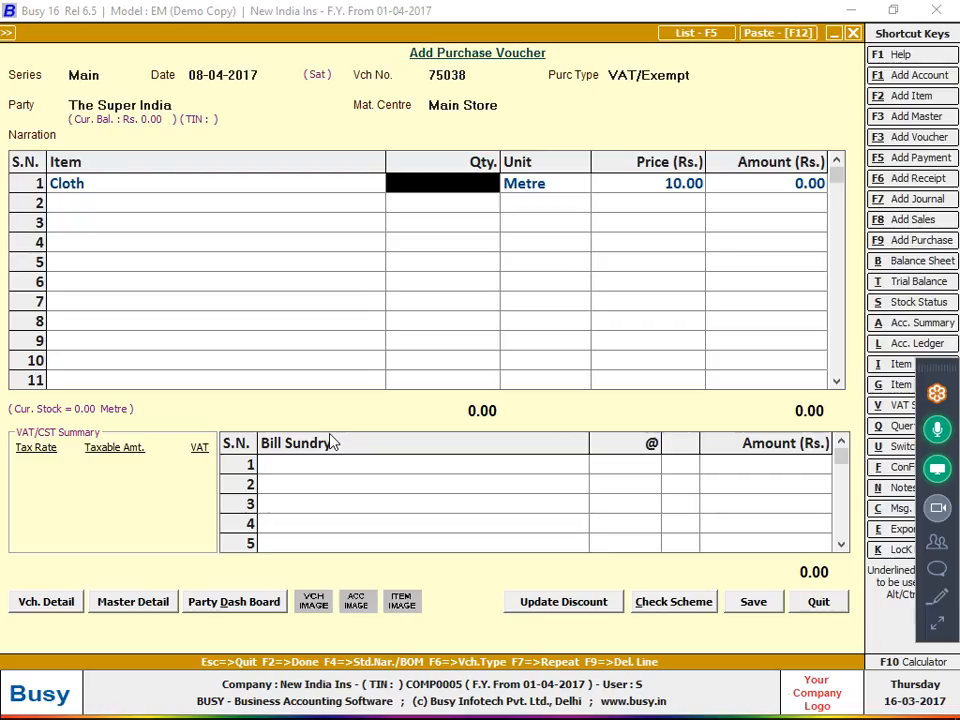
type("1550")
key("Return")
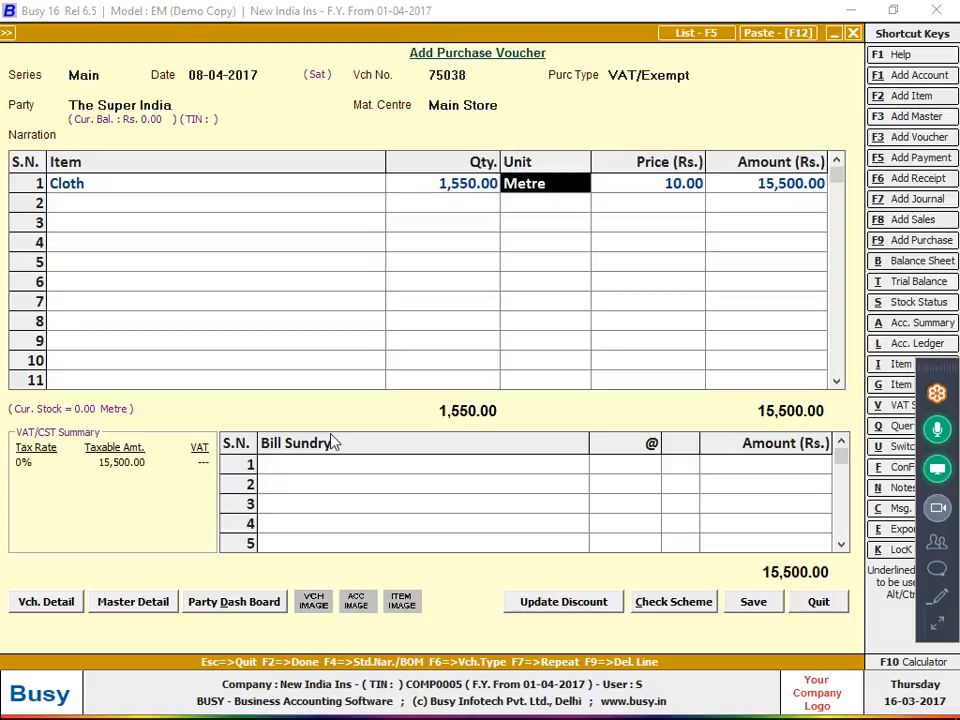
key("Return")
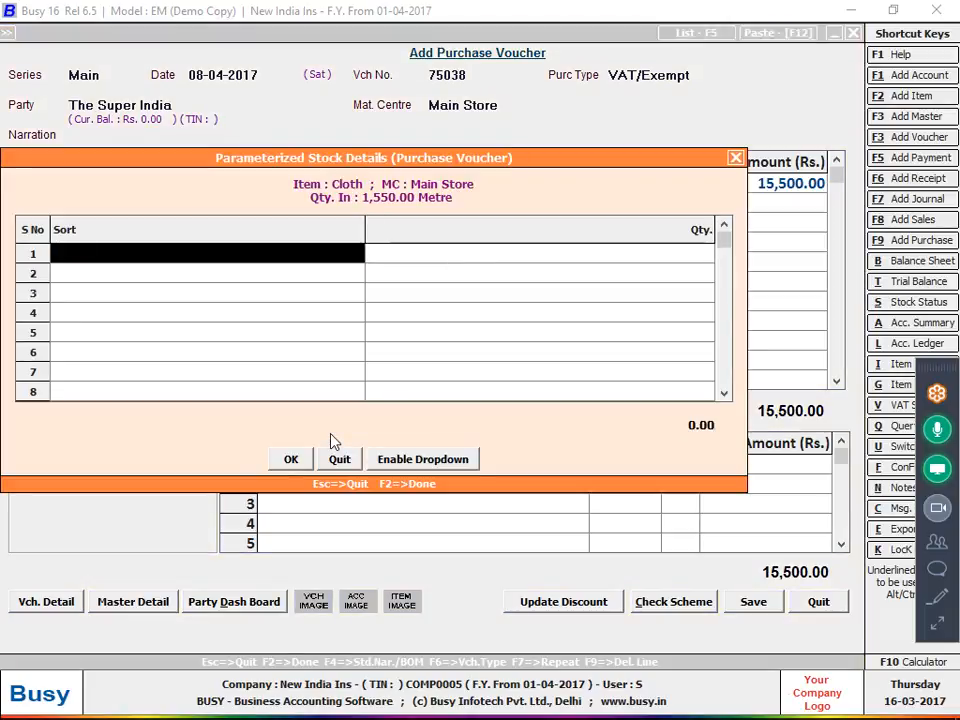
Enter sorts 1 to 5 with 110, 120, 130, 140 and 150 metres
type("1")
key("Return")
type("110")
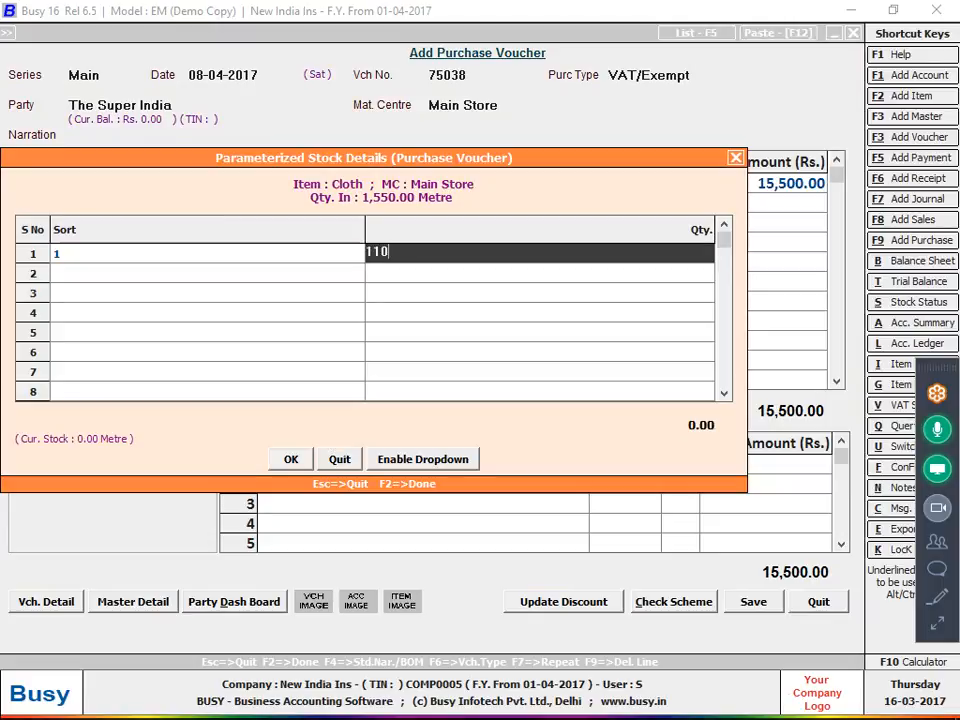
key("Return")
type("2")
key("Return")
type("120")
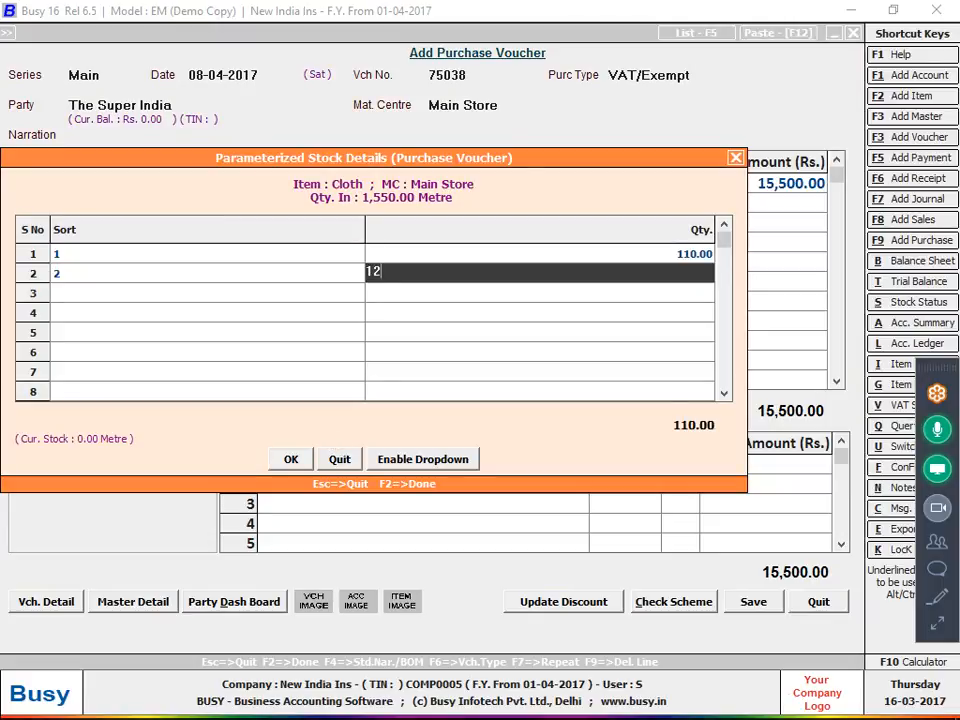
key("Return")
type("3")
key("Return")
type("130")
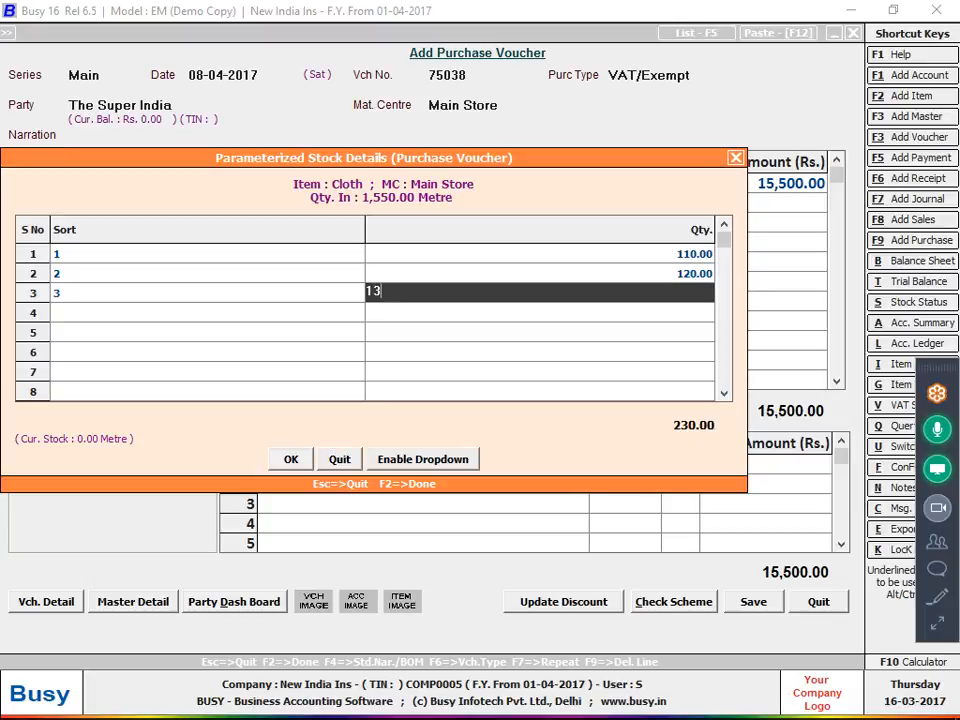
key("Return")
type("4")
key("Return")
type("140")
key("Return")
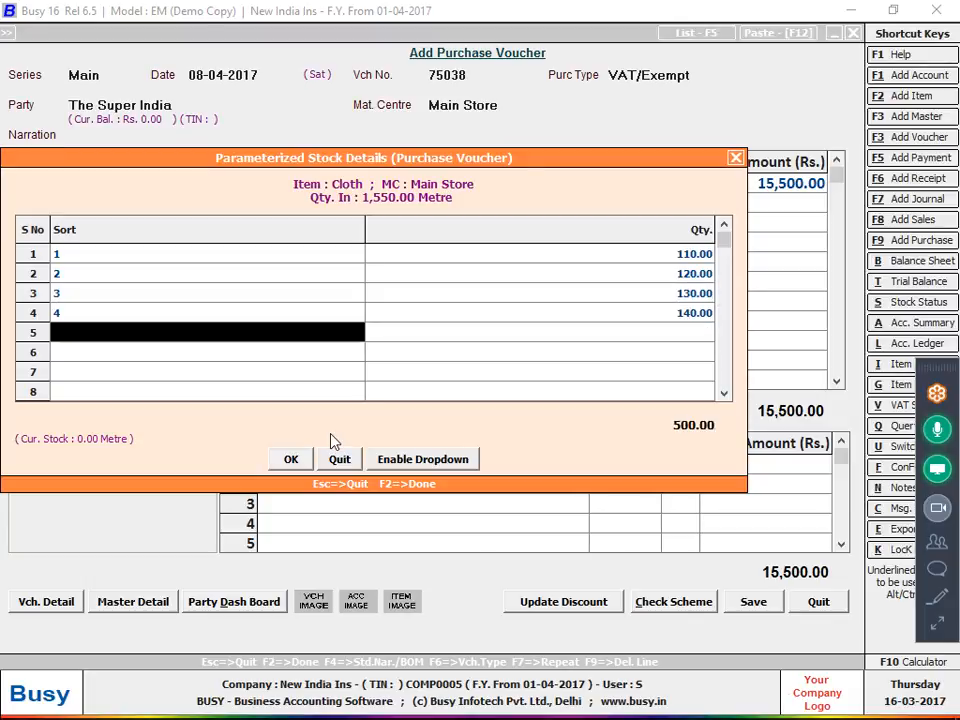
type("5")
key("Return")
type("150")
key("Return")
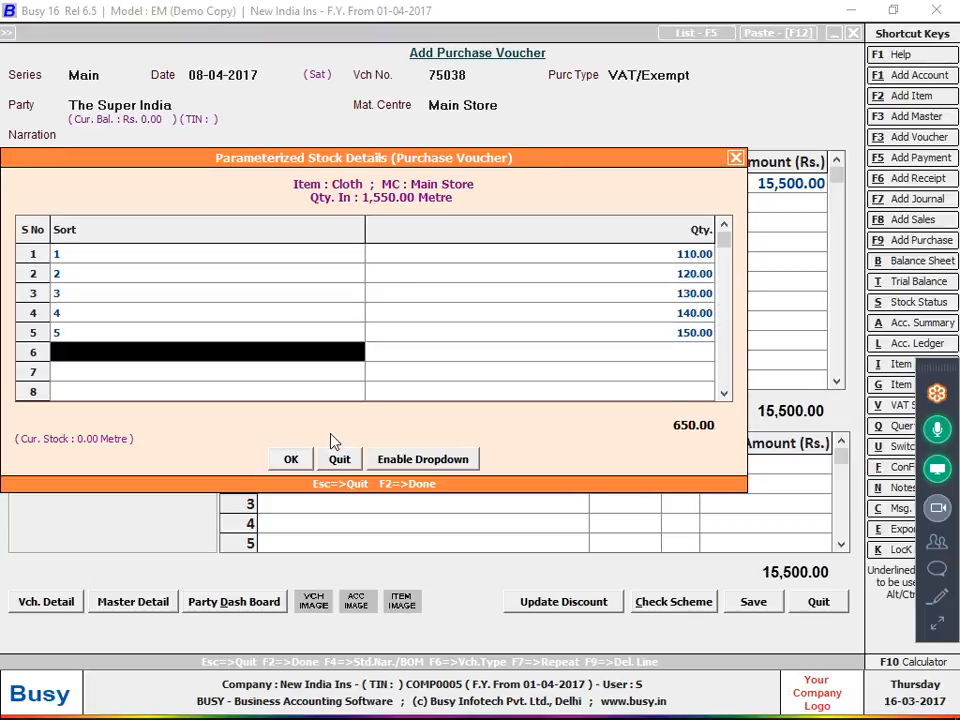
Enter sorts 6 to 9 with 160, 170, 180 and 190 metres, then sort 10, and close the details
type("6")
key("Return")
type("160")
key("Return")
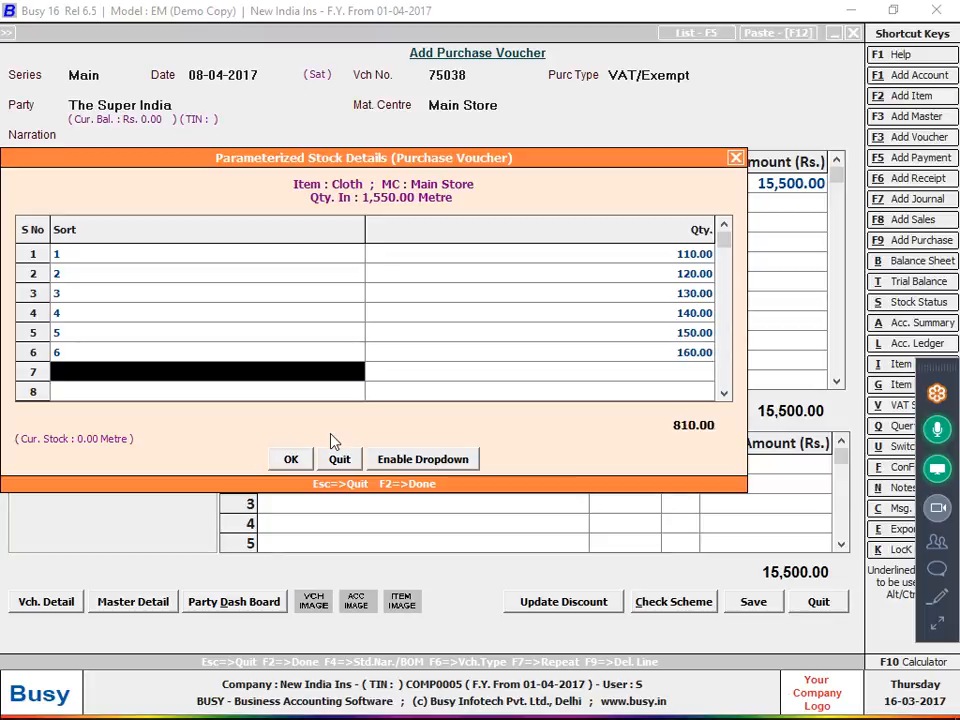
type("7")
key("Return")
type("170")
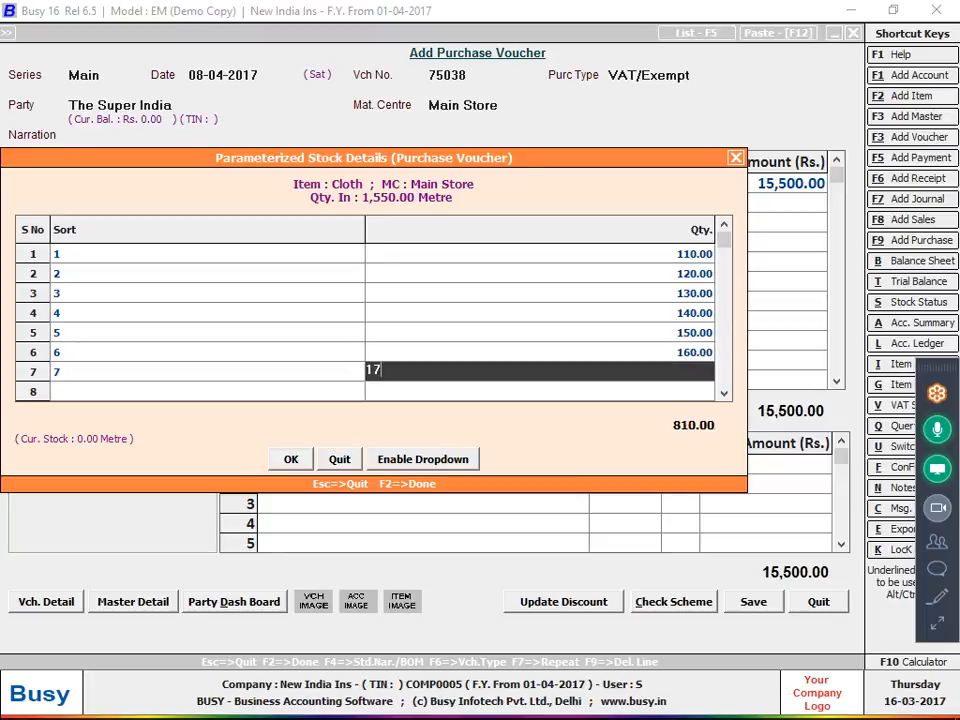
key("Return")
type("8")
key("Return")
type("180")
key("Return")
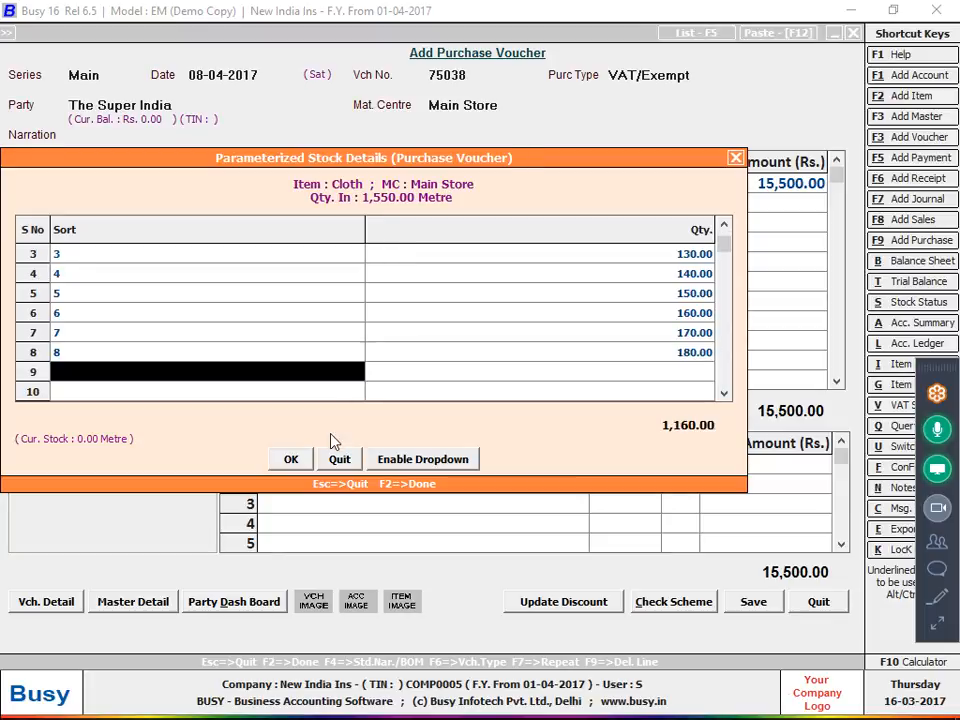
type("9")
key("Return")
type("190")
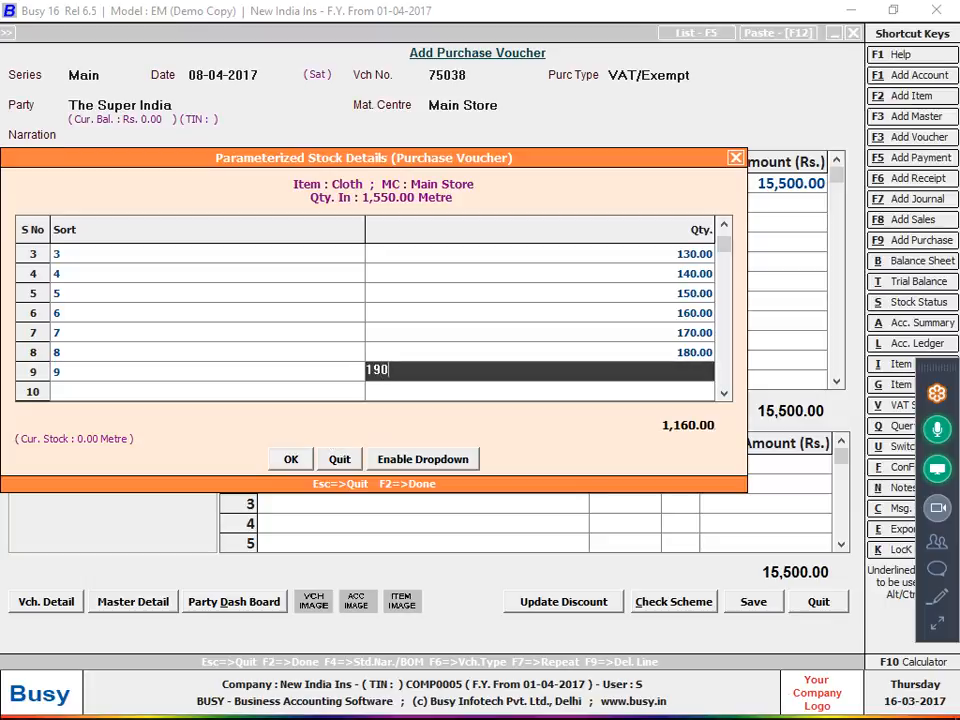
key("Return")
type("10")
key("Return")
key("Return")
key("Return")
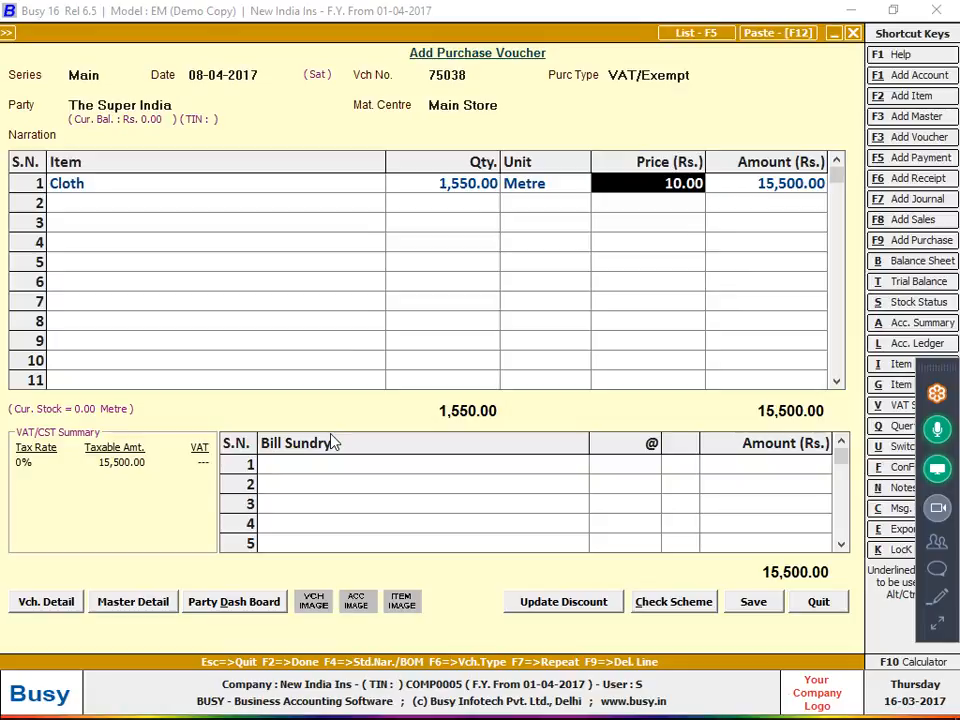
Add a Freight & Forwarding Charges bill sundry of 500
key("alt+Tab")
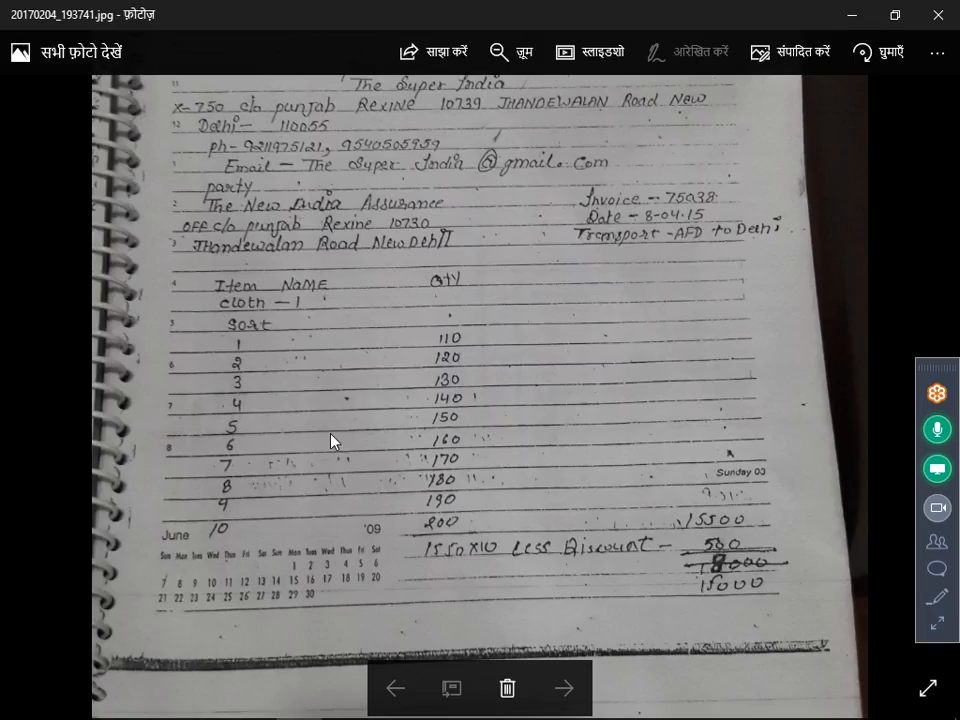
key("alt+Tab")
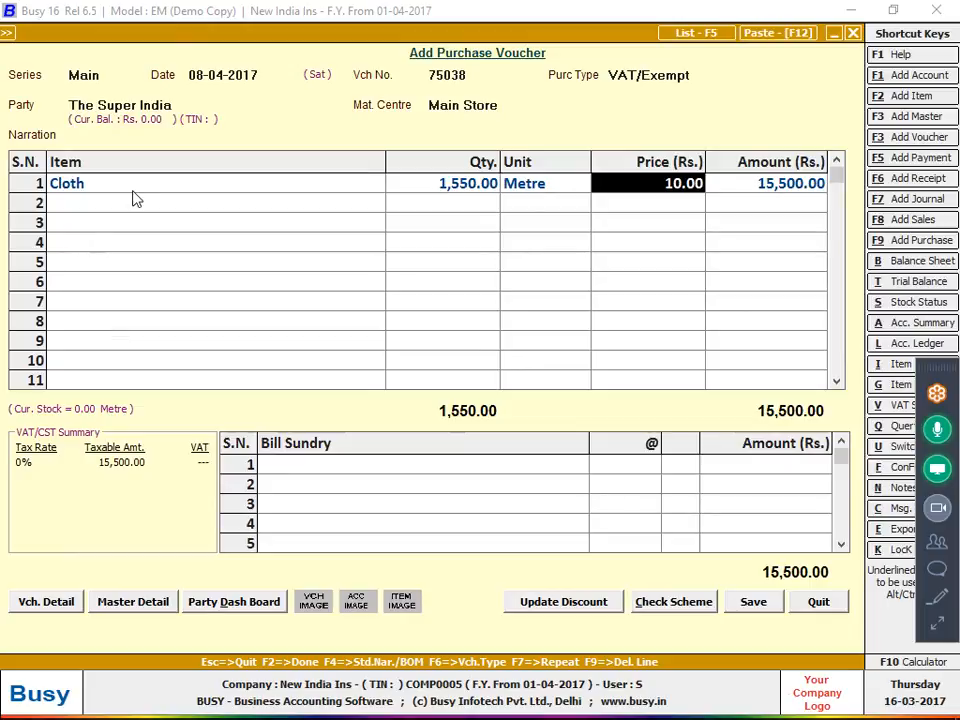
key("Return")
key("Return")
key("Return")
type("fr")
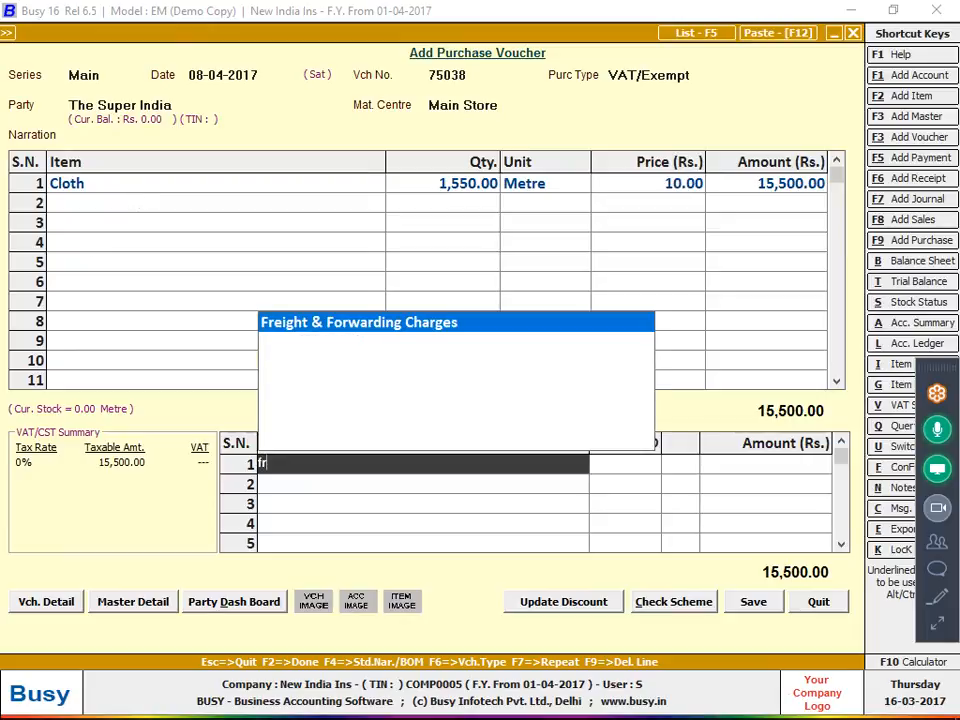
key("Return")
key("alt+Tab")
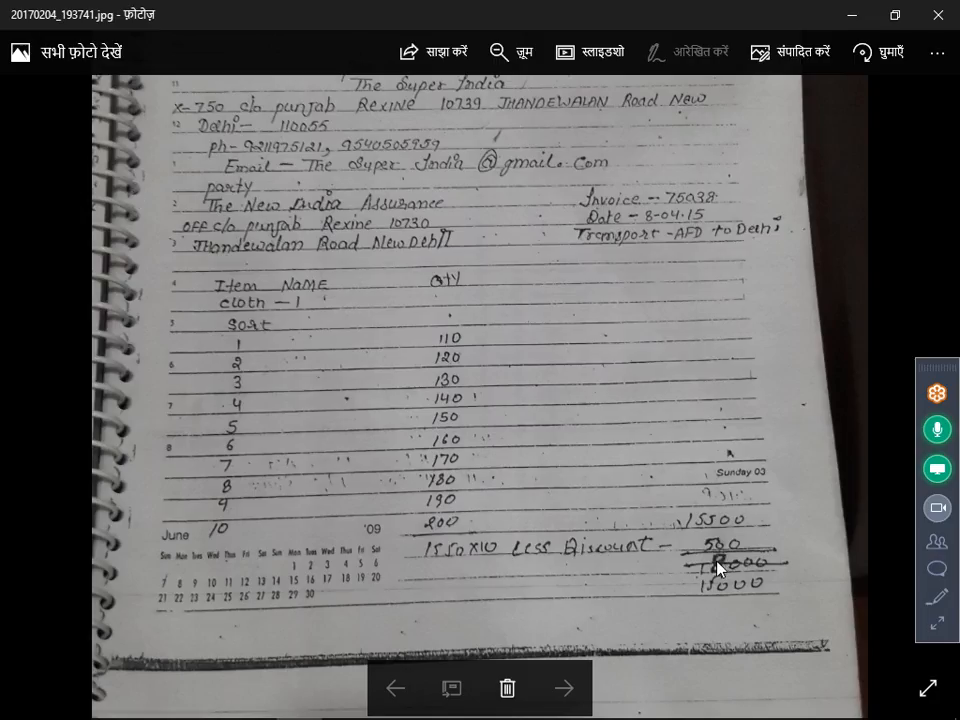
key("alt+Tab")
type("500")
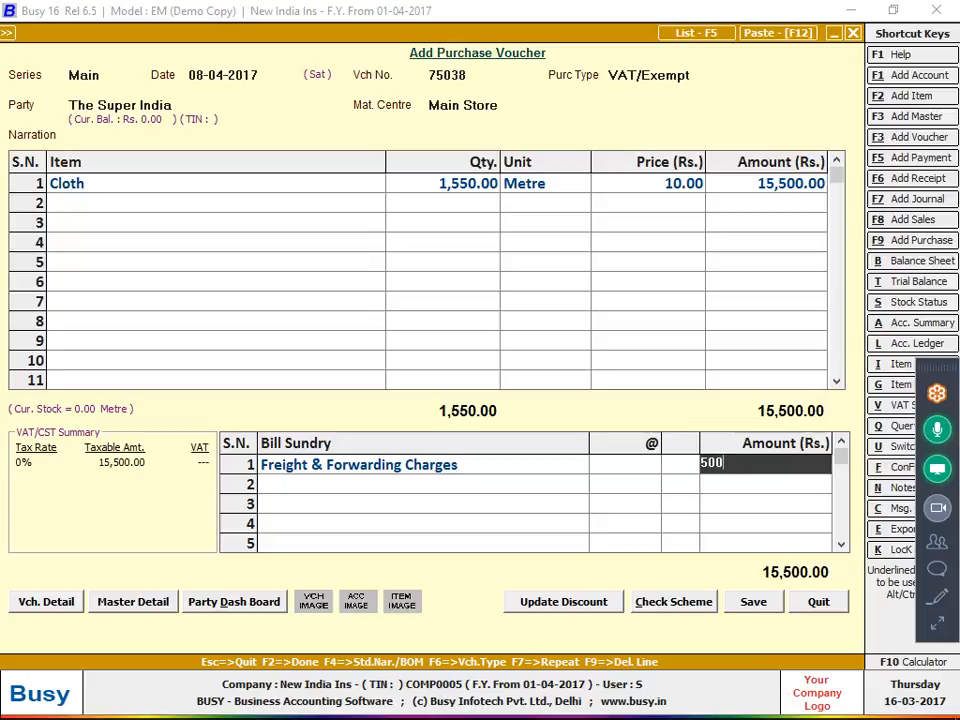
key("Return")
Replace the freight line with a flat 500 Discount, clearing the percentage rate to 0
left_click(414, 474)
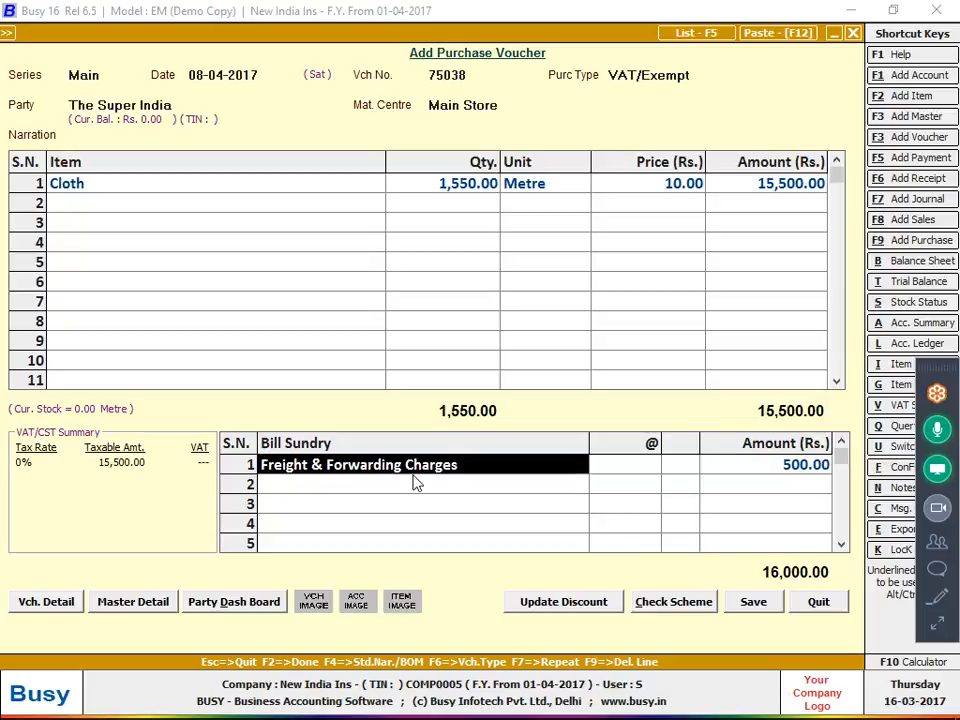
key("F9")
type("dis")
key("Return")
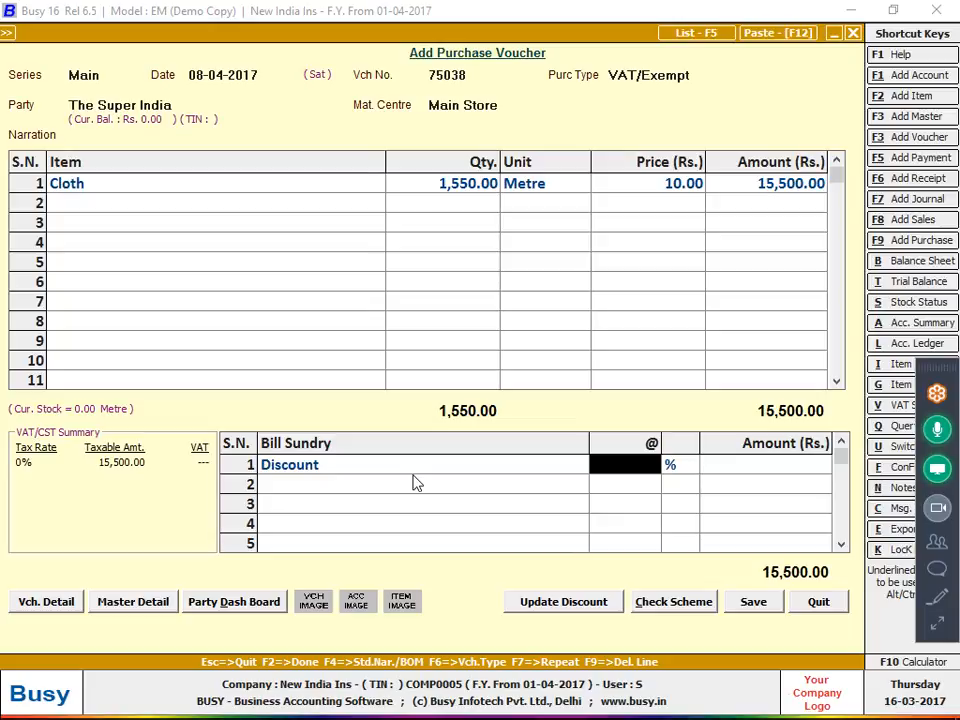
type("500")
key("Return")
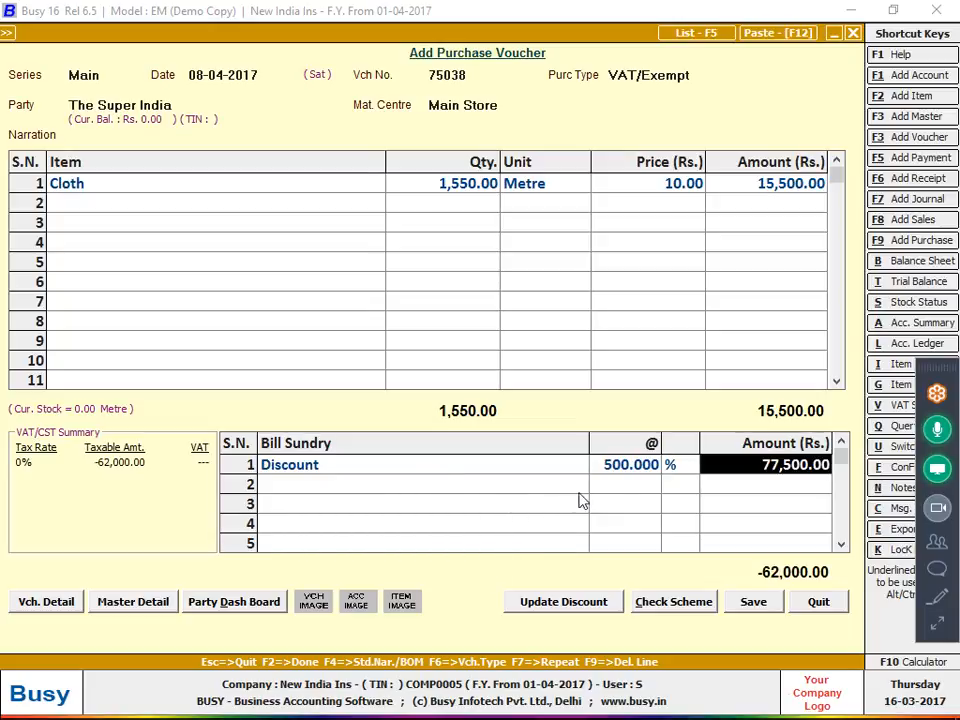
left_click(618, 479)
key("BackSpace")
key("Return")
key("BackSpace")
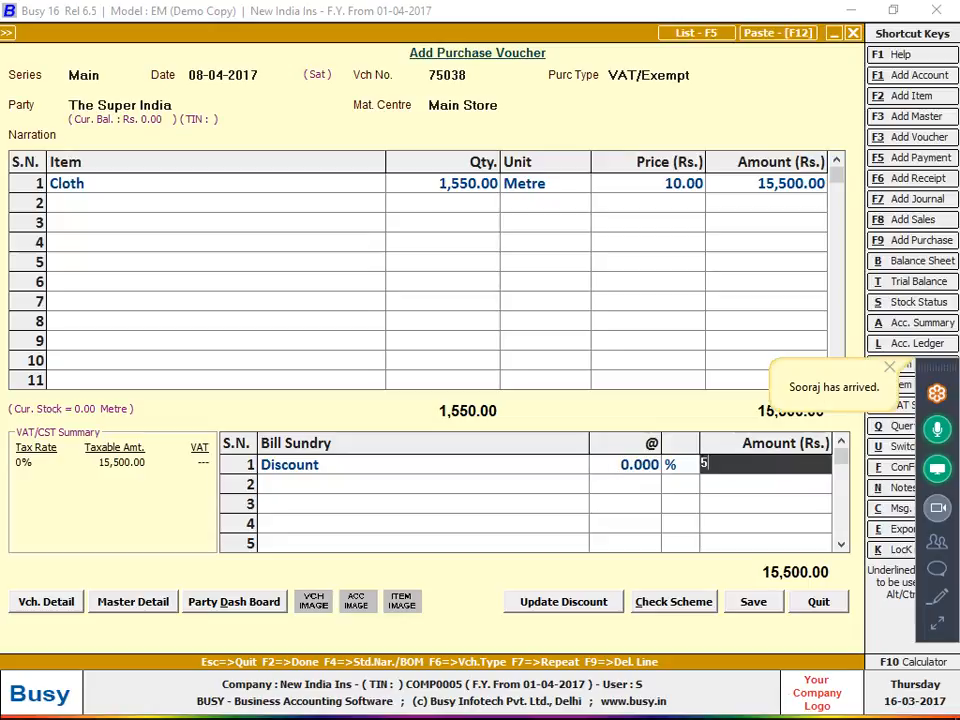
type("500")
key("Return")
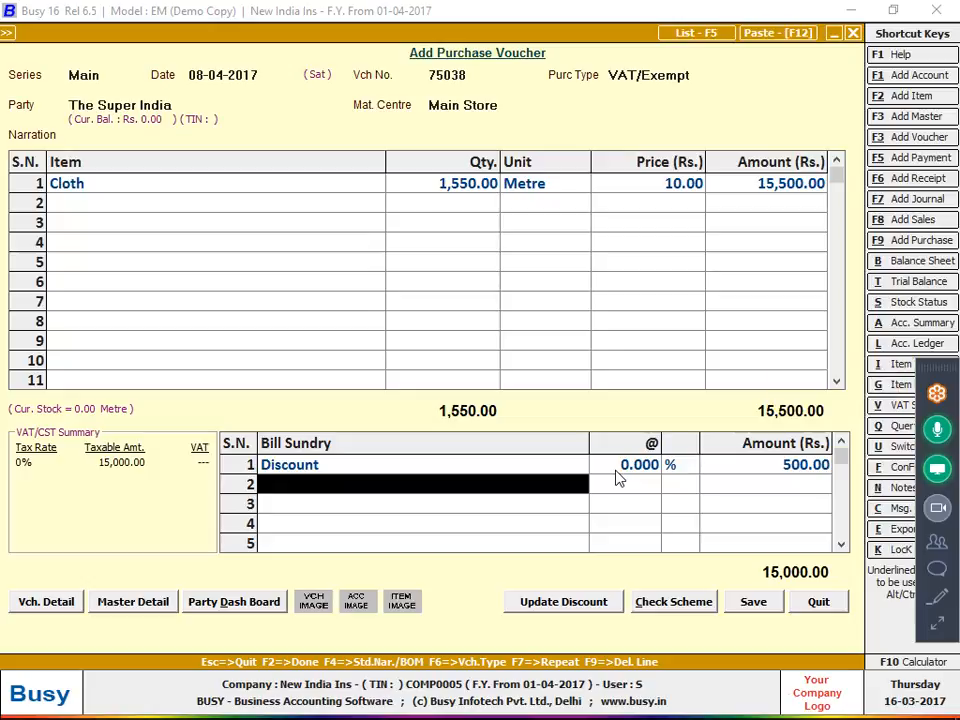
Save the purchase voucher with bill number 75038
left_click(745, 607)
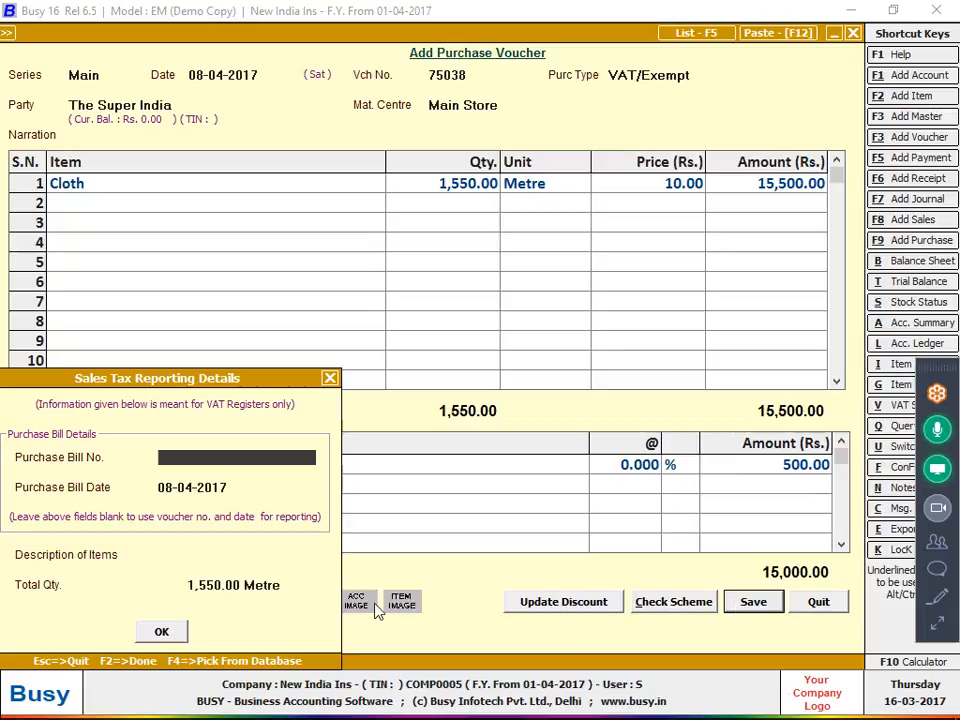
type("75038")
key("Return")
key("Return")
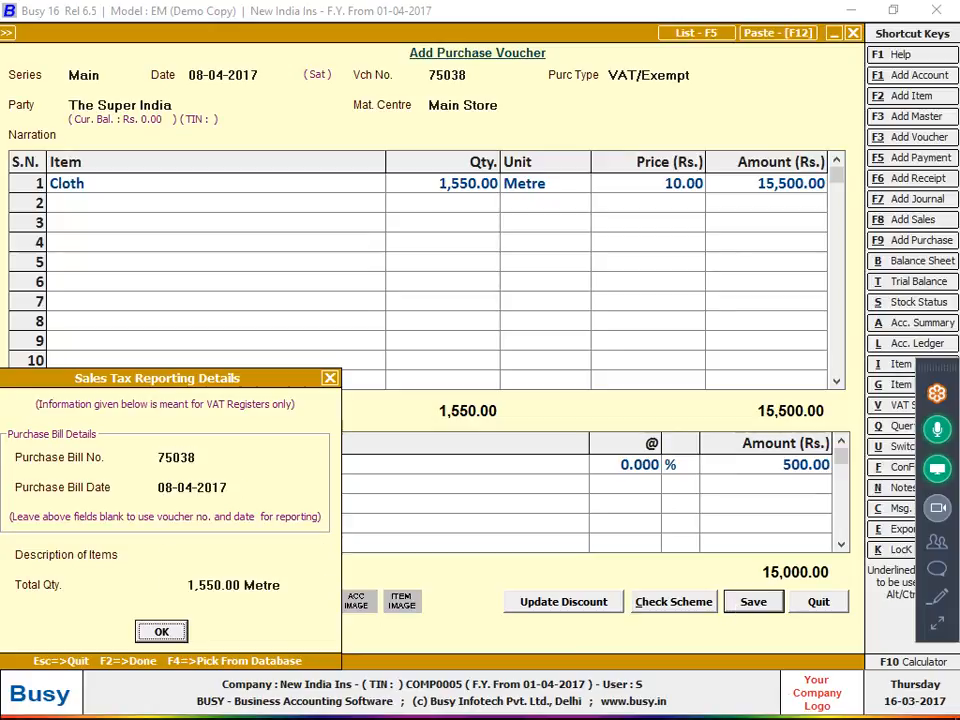
key("Return")
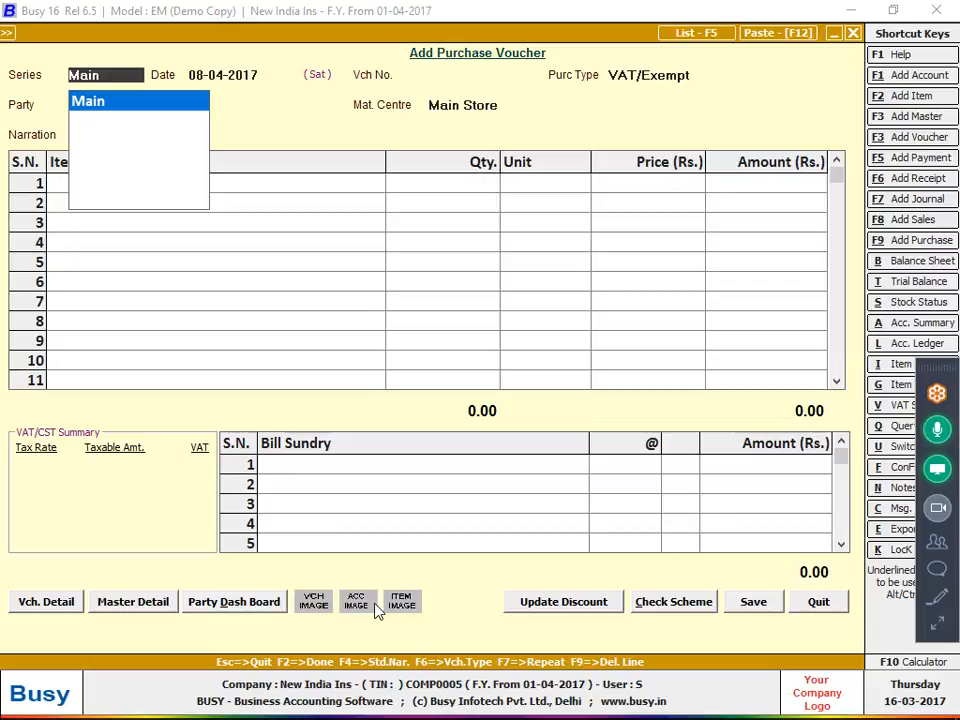
Reopen voucher 75038 from the saved purchase list and bring up the Features / Options configuration
key("F5")
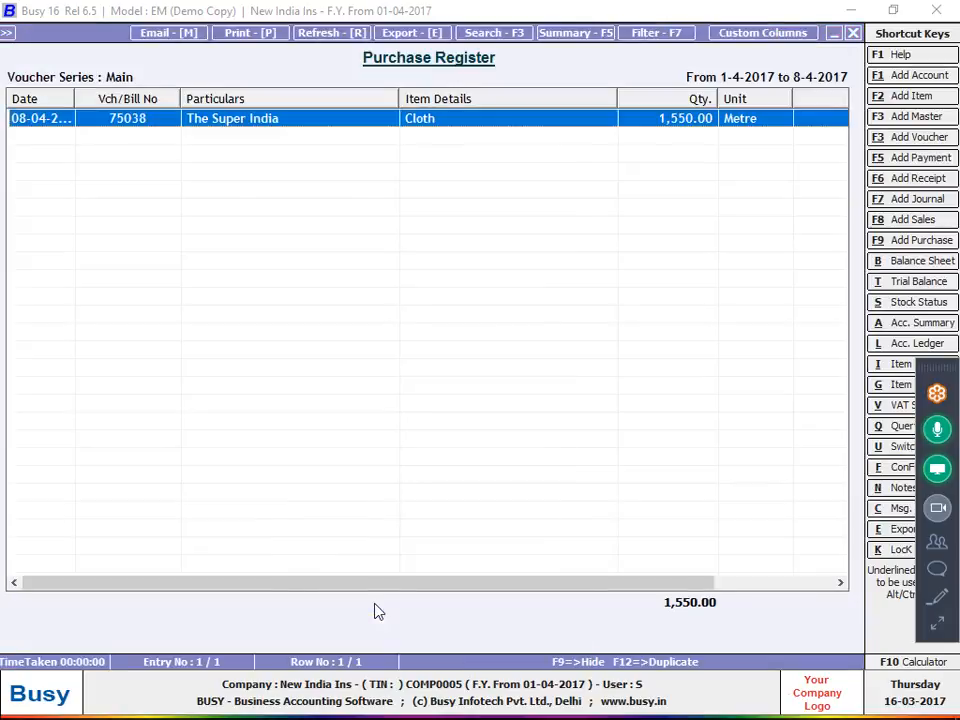
key("Return")
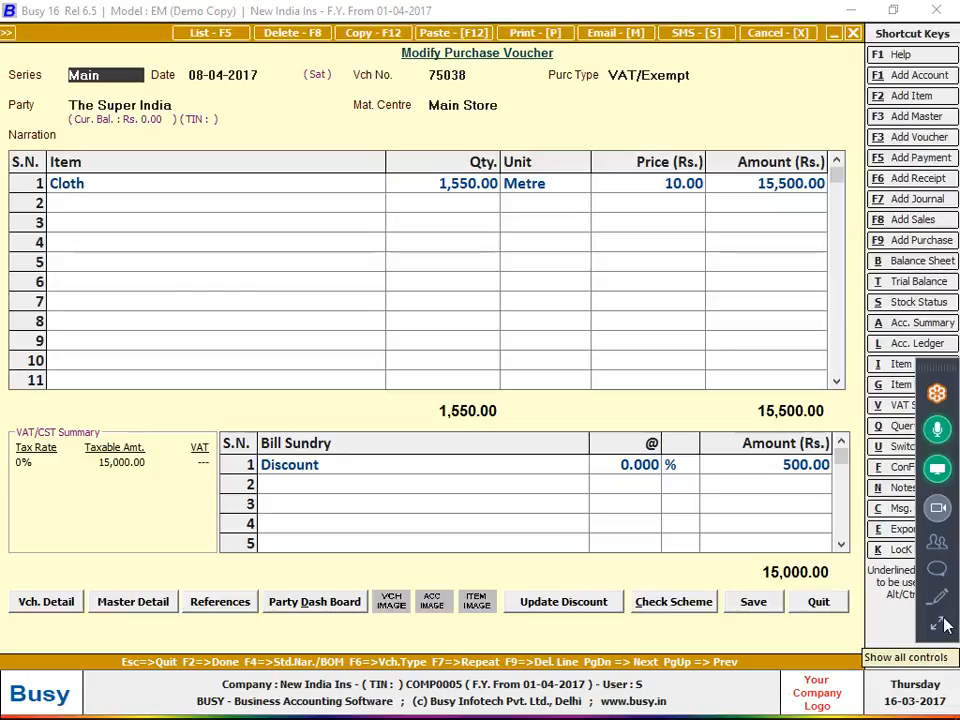
key("alt+Tab")
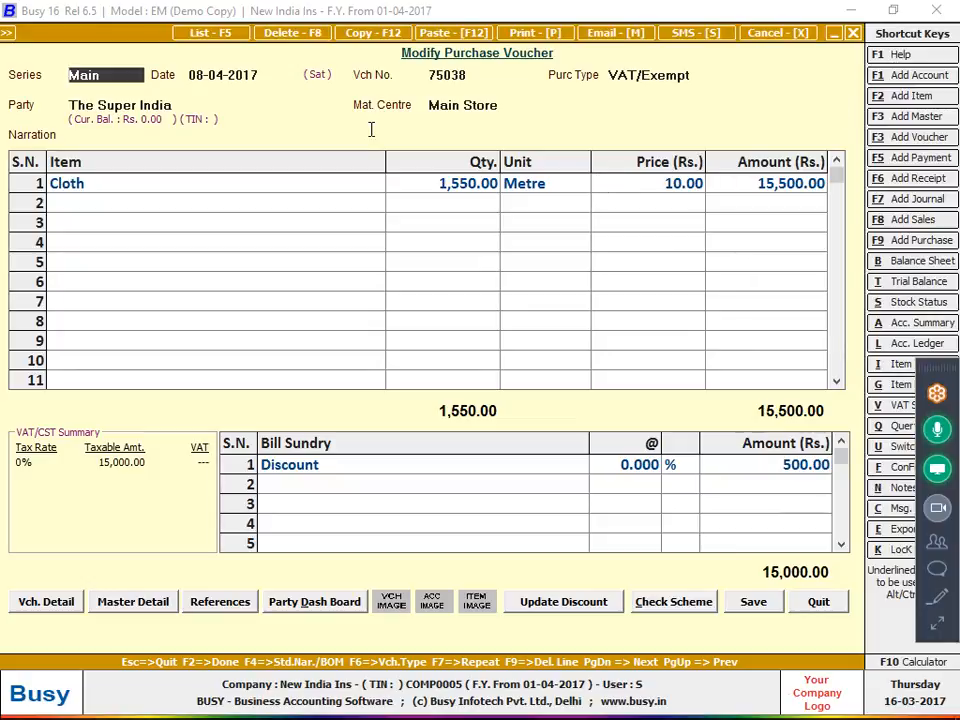
left_click(283, 191)
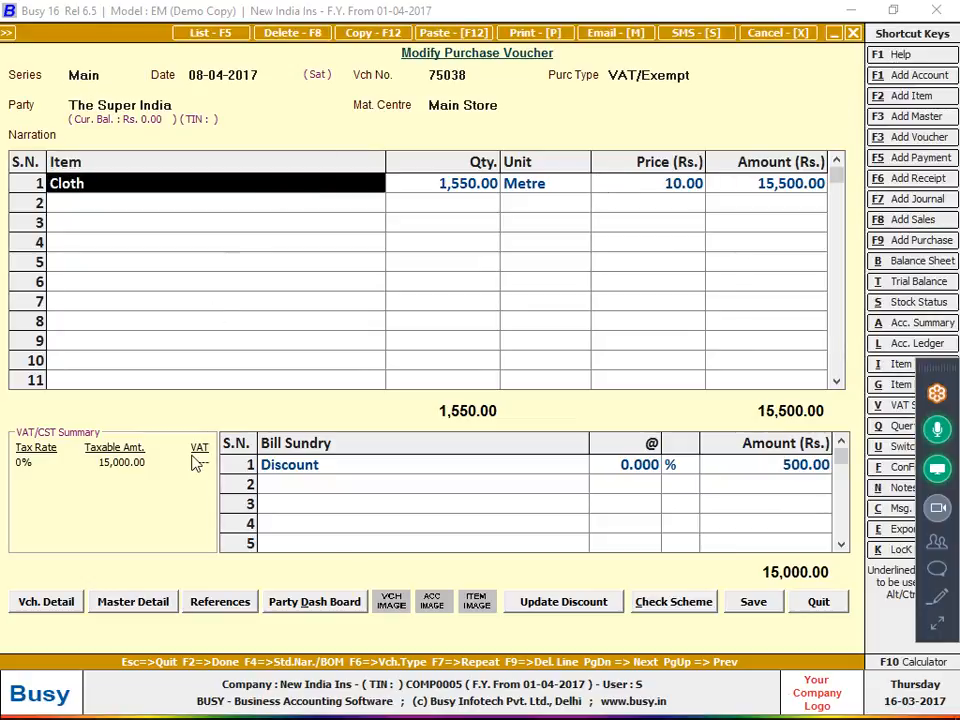
key("alt+f")
In Inventory options, set Parameterized Details to 2 parameters and name Parameter 2 'Colour'
key("Return")
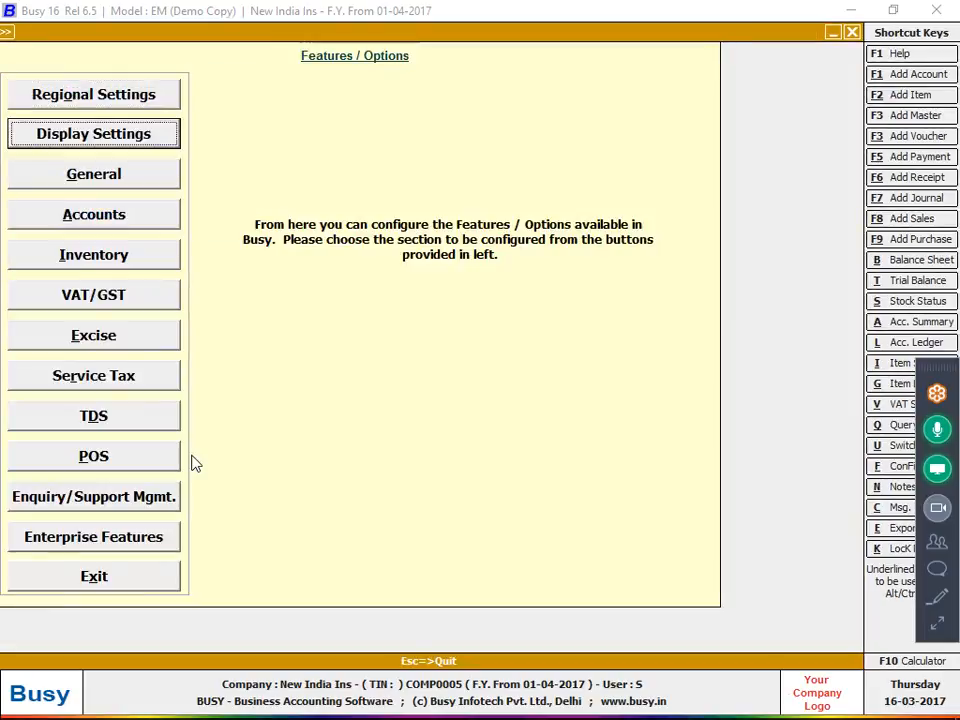
key("Down")
key("Down")
key("Down")
key("Return")
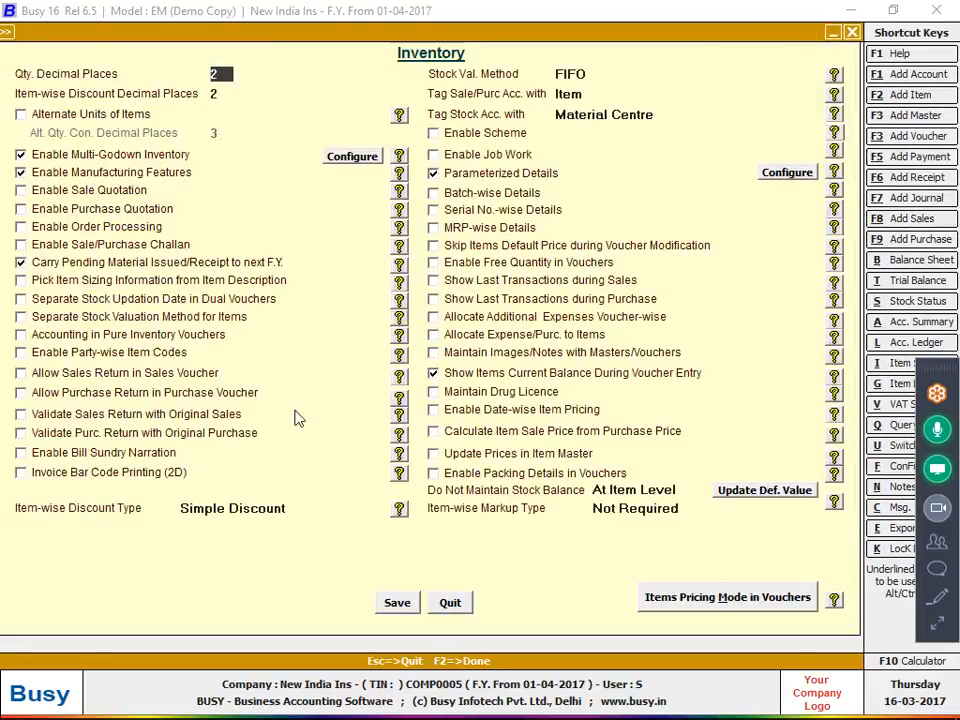
left_click(780, 172)
type("2")
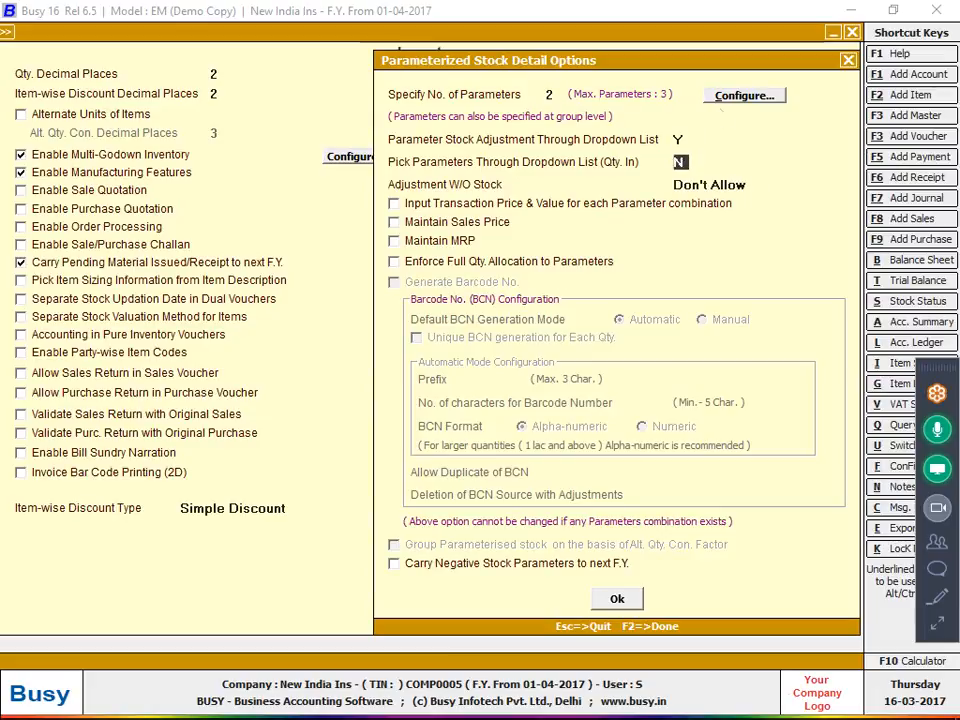
left_click(725, 96)
key("Return")
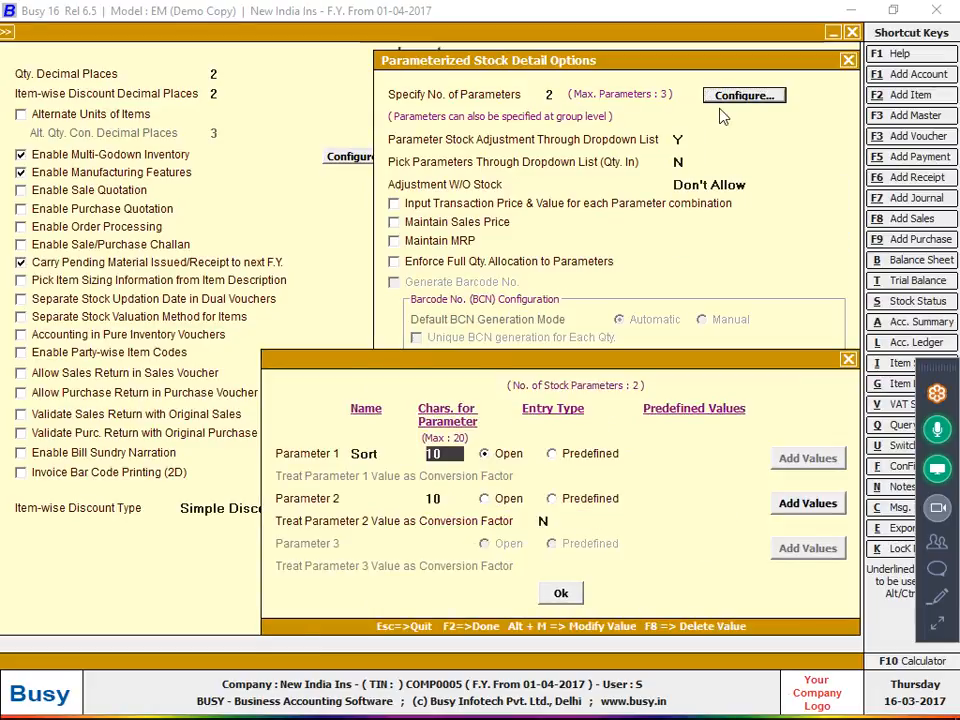
key("Return")
key("Return")
type("colour")
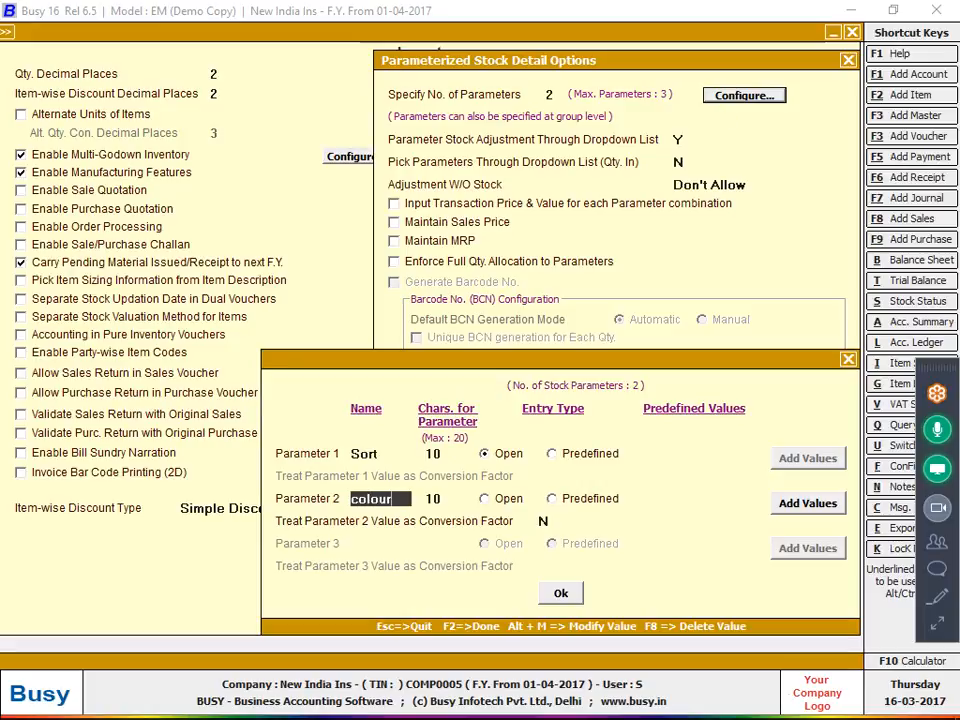
key("Return")
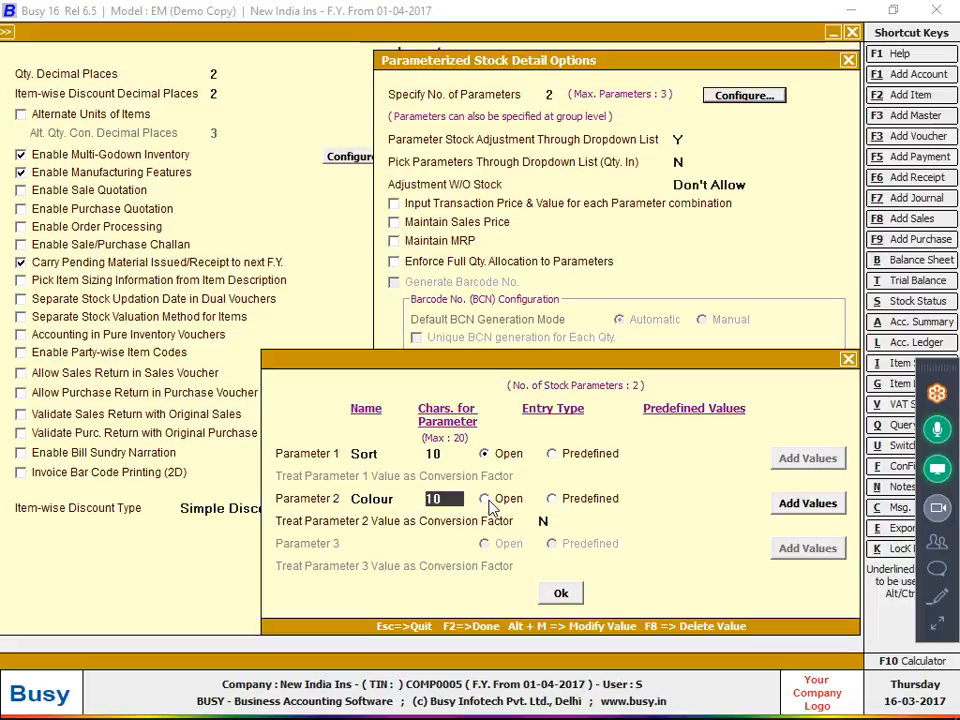
Make Colour predefined and add the values Red, Black and White
left_click(551, 498)
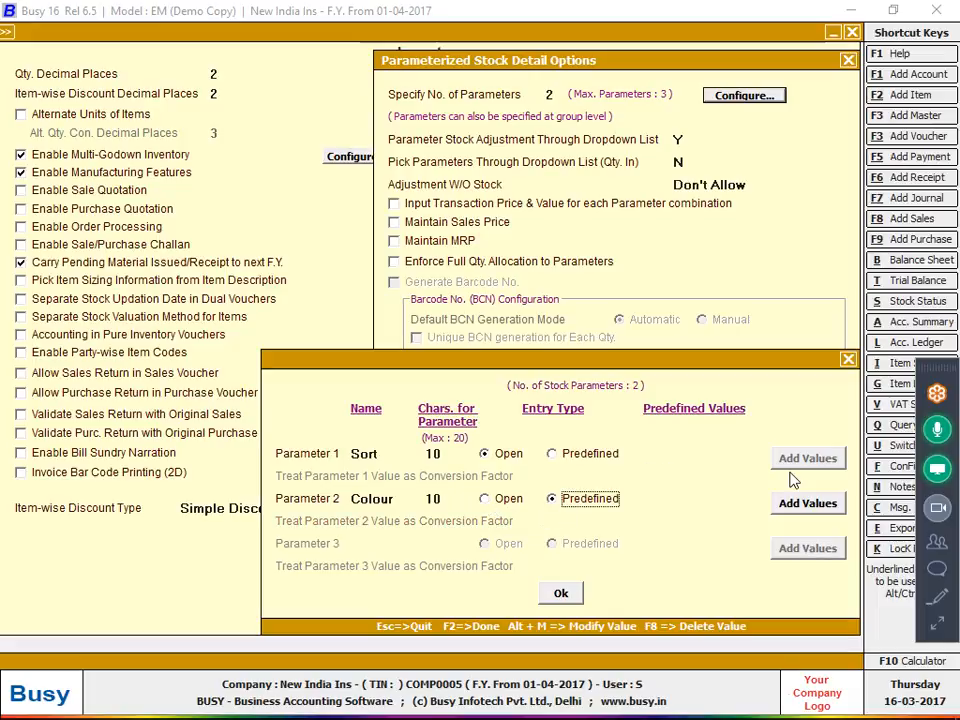
left_click(790, 508)
type("red")
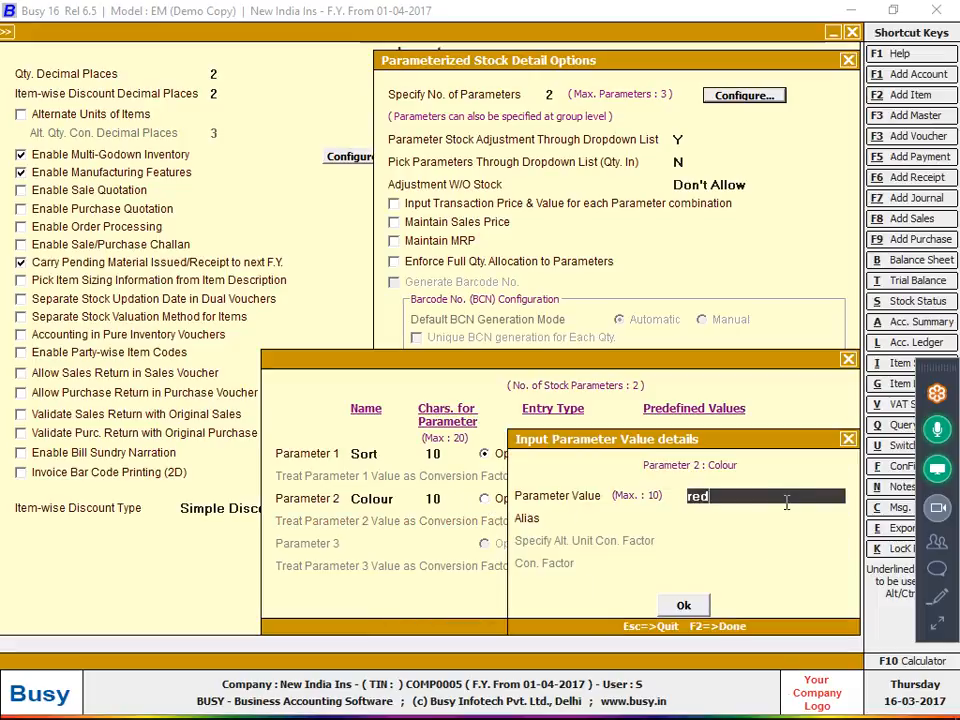
key("Return")
key("F2")
left_click(788, 504)
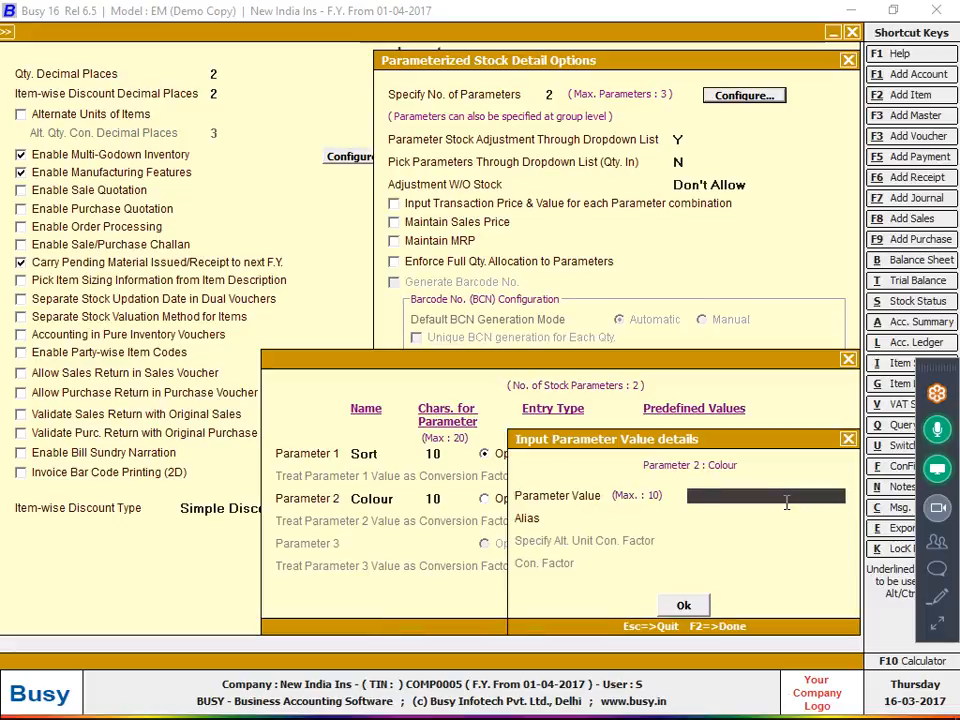
type("black")
key("Return")
key("F2")
left_click(788, 504)
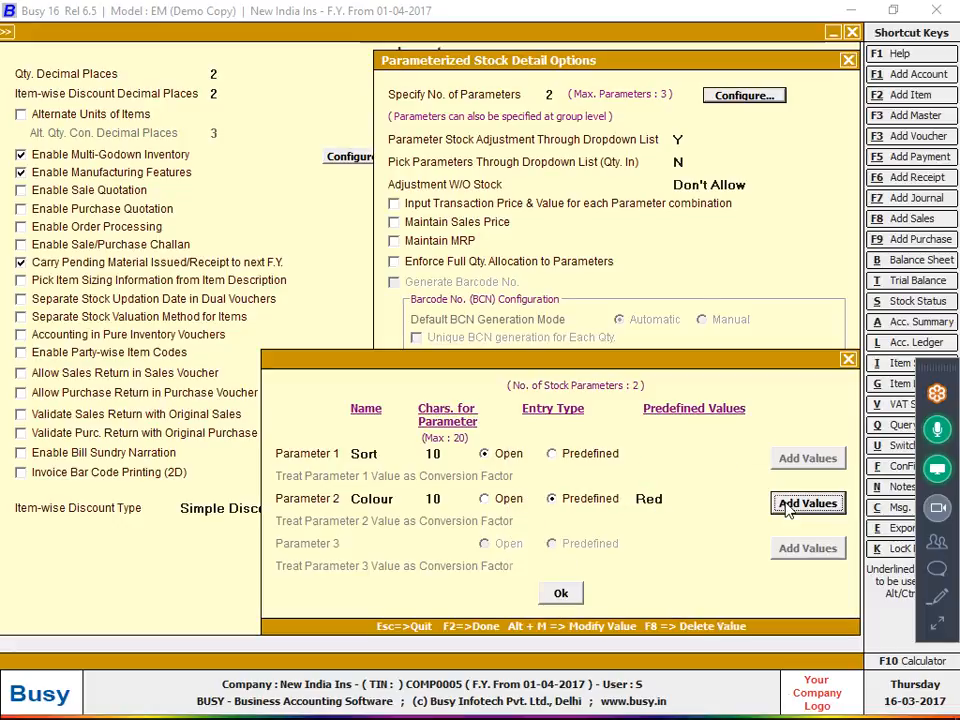
type("white")
key("Return")
key("F2")
Add the colour values Wine, Yellow, Green and Navi, then finish the parameter setup
left_click(788, 505)
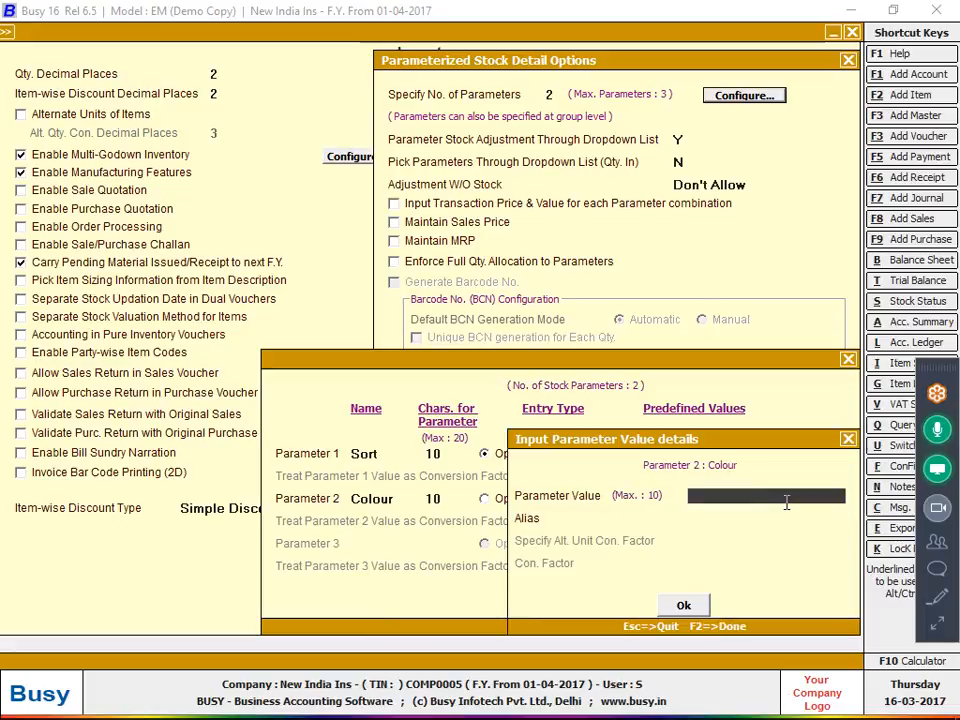
type("wi")
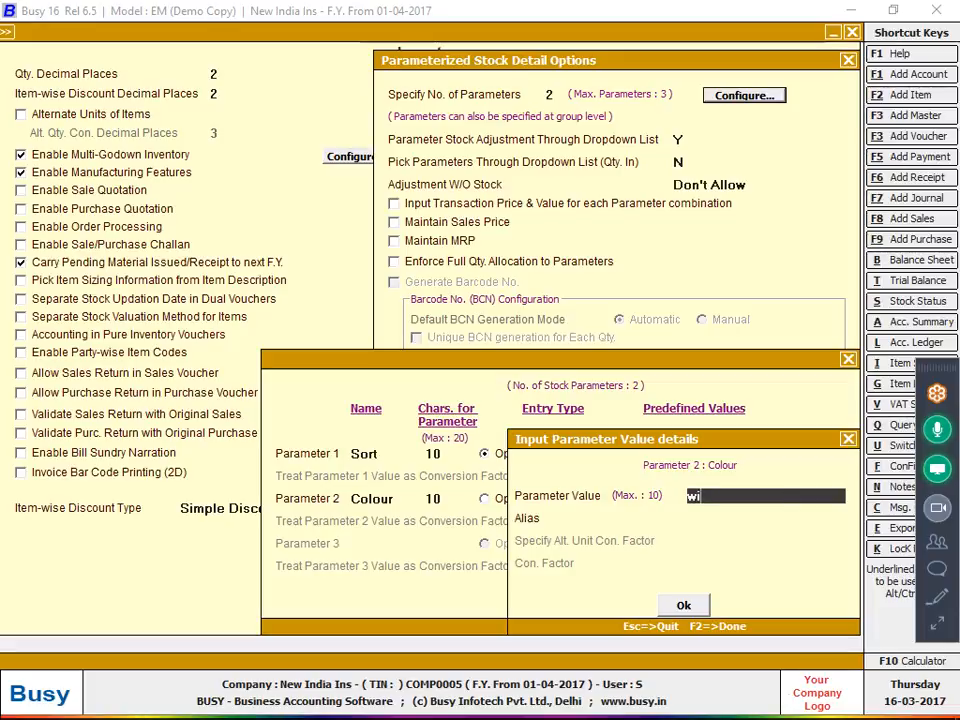
type("une")
key("Return")
key("F2")
left_click(788, 505)
type("yellow")
key("Return")
key("F2")
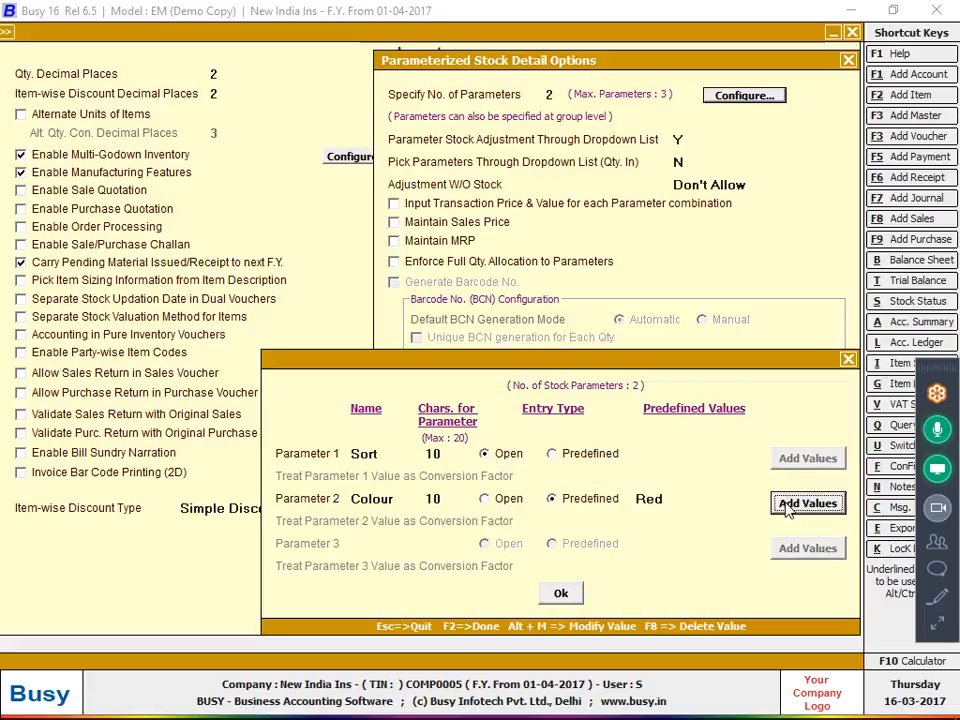
left_click(786, 502)
type("green")
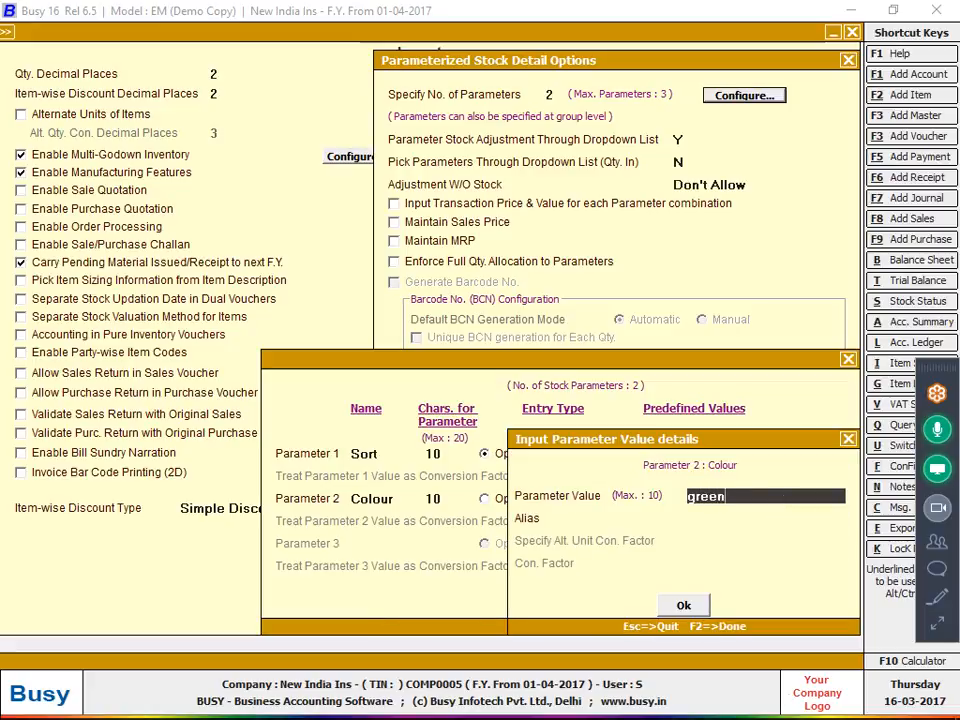
key("Return")
key("F2")
left_click(788, 505)
type("navi")
key("Return")
key("F2")
key("F2")
key("F2")
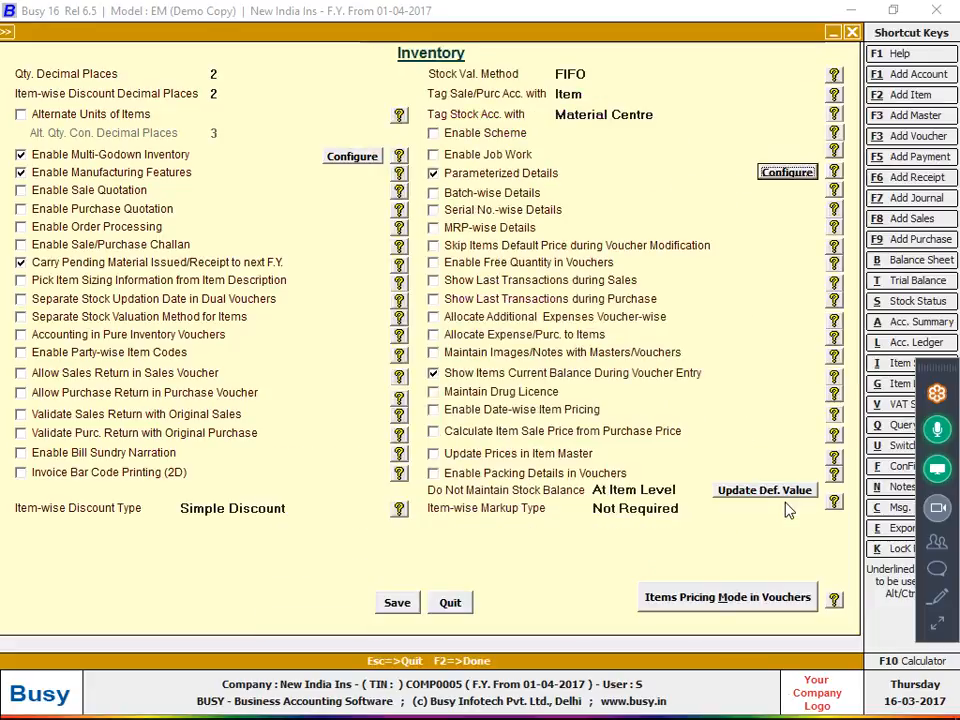
key("F2")
Save the inventory options and open Cloth's Parameterized Stock Details on the voucher
key("Return")
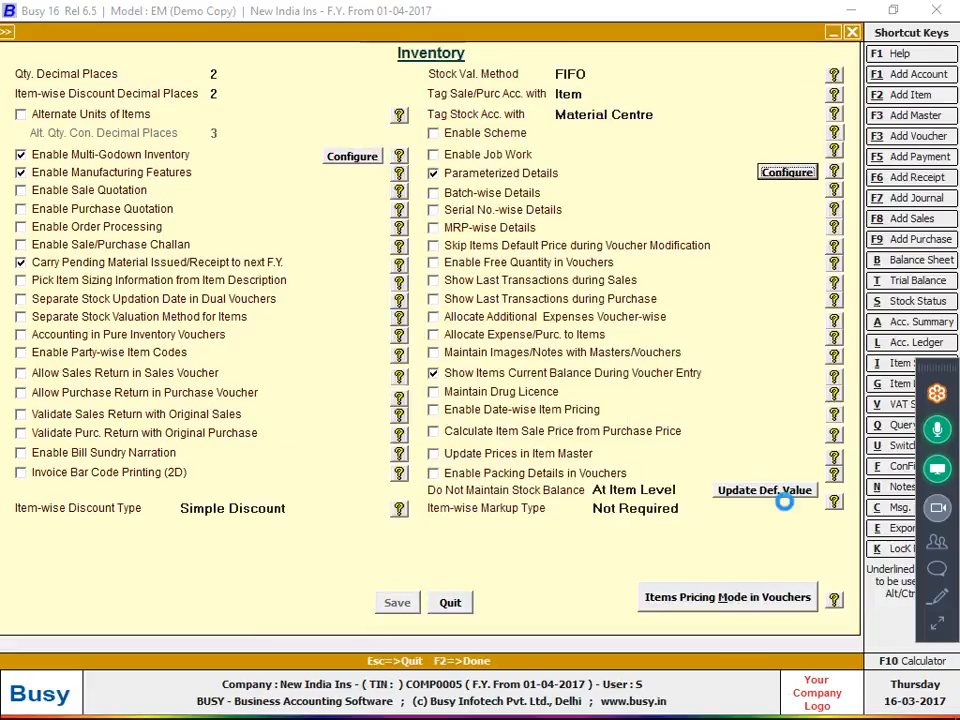
key("Escape")
key("Escape")
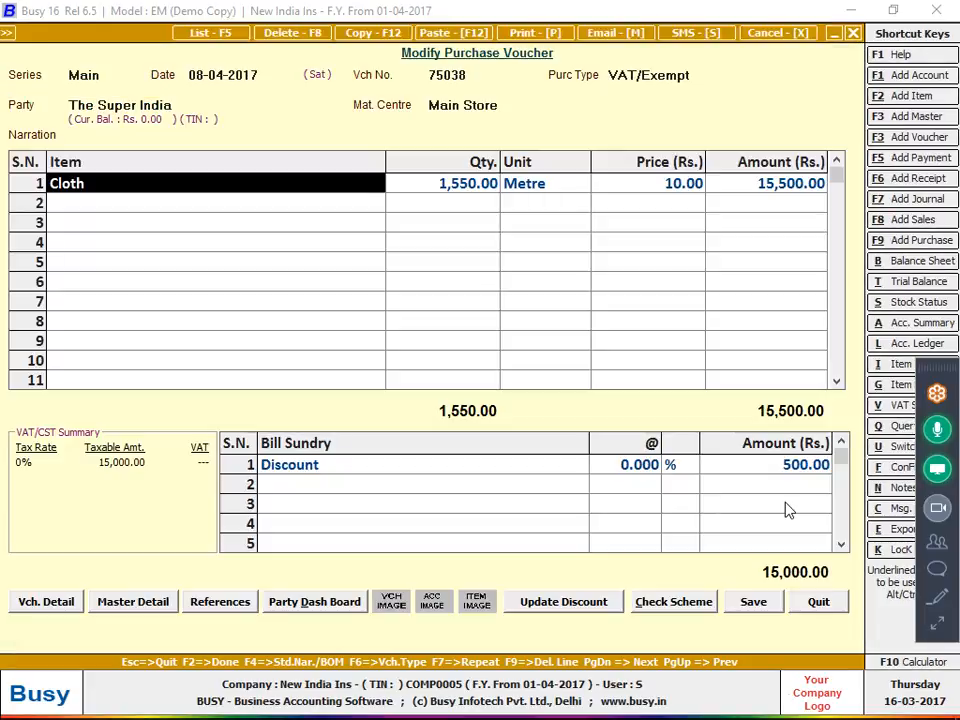
key("Return")
key("Return")
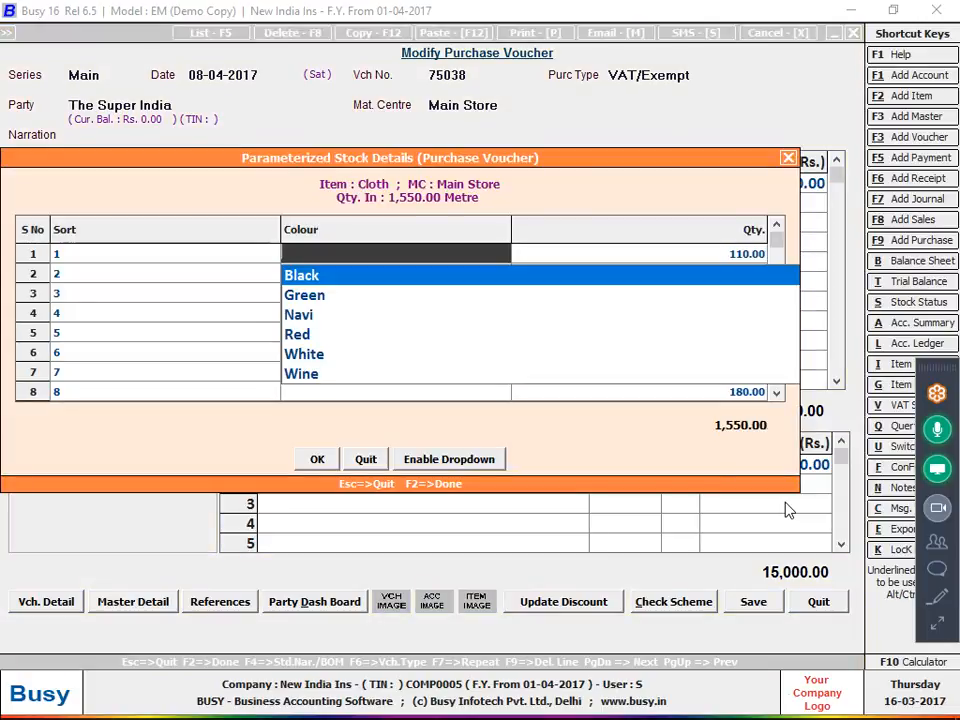
key("Return")
Choose colour Black for sort 1 and Green for sorts 2 and 3
key("Down")
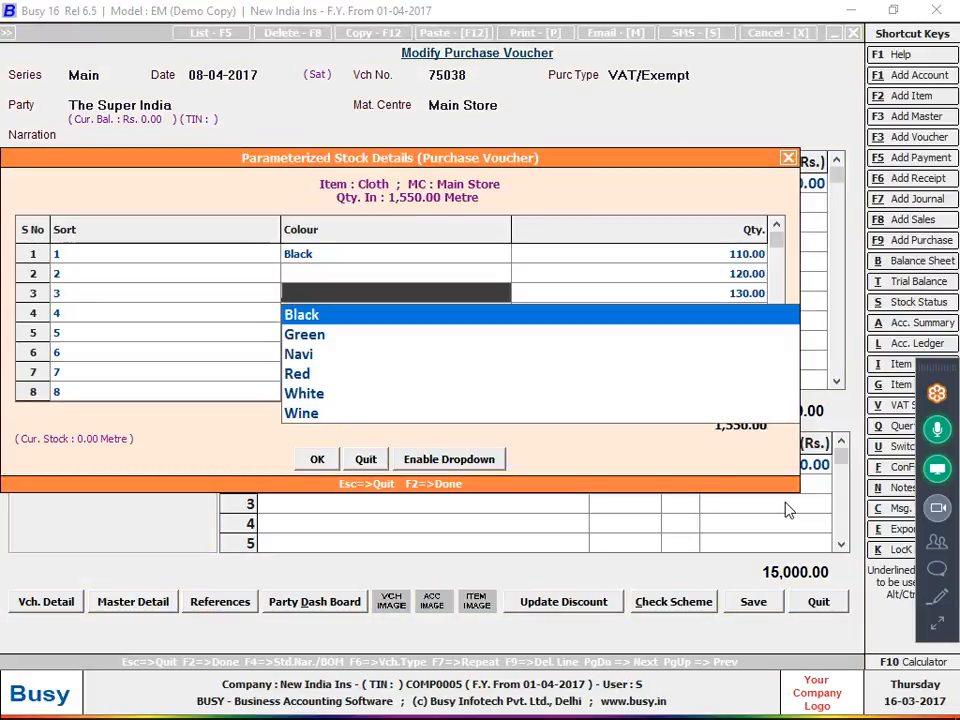
key("Down")
key("Return")
key("Left")
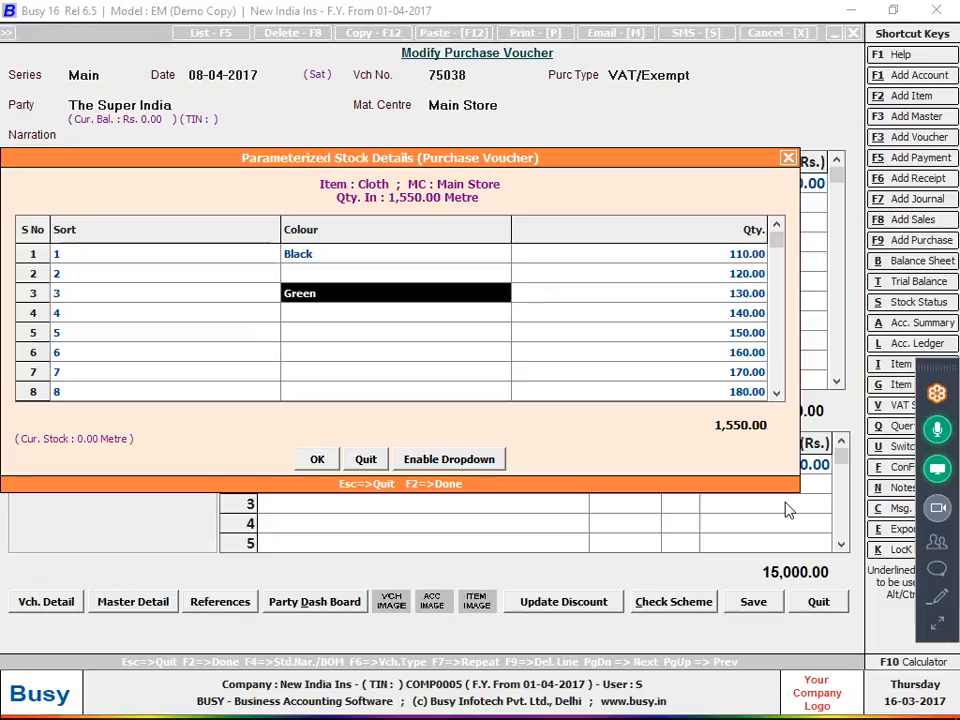
key("Up")
key("Return")
key("Down")
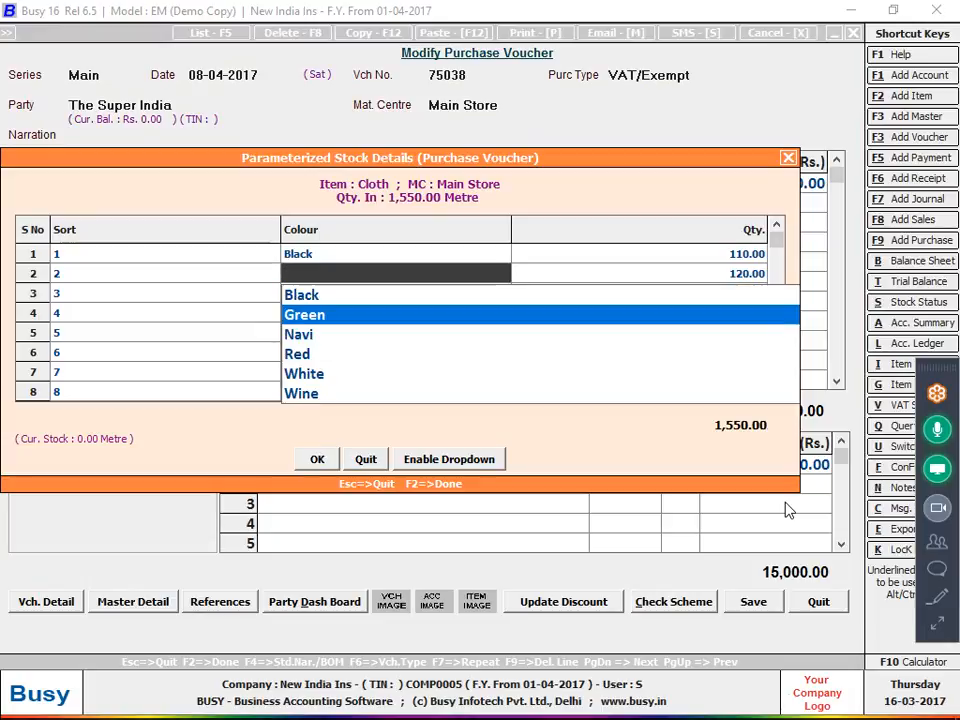
key("Return")
key("Left")
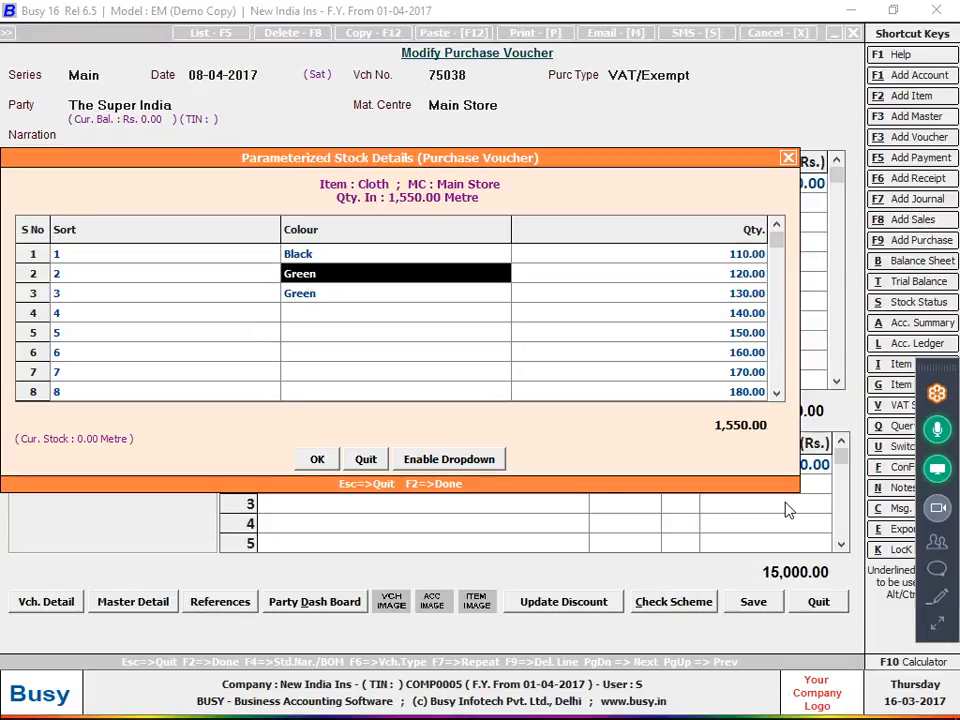
Close the stock details and begin leaving the purchase voucher
key("Left")
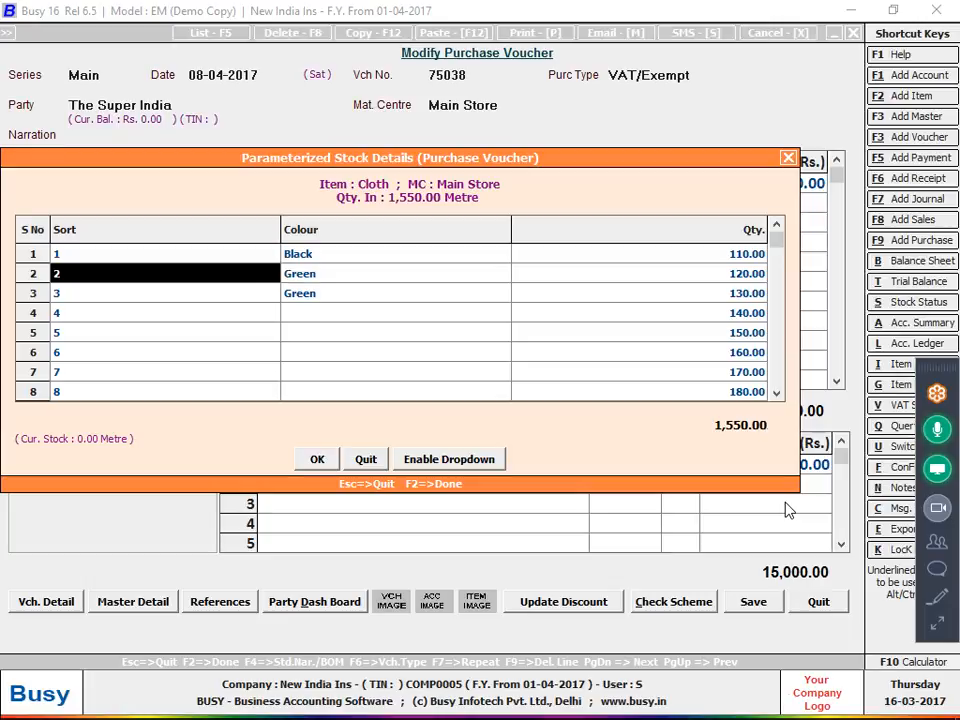
key("Down")
key("Down")
key("Right")
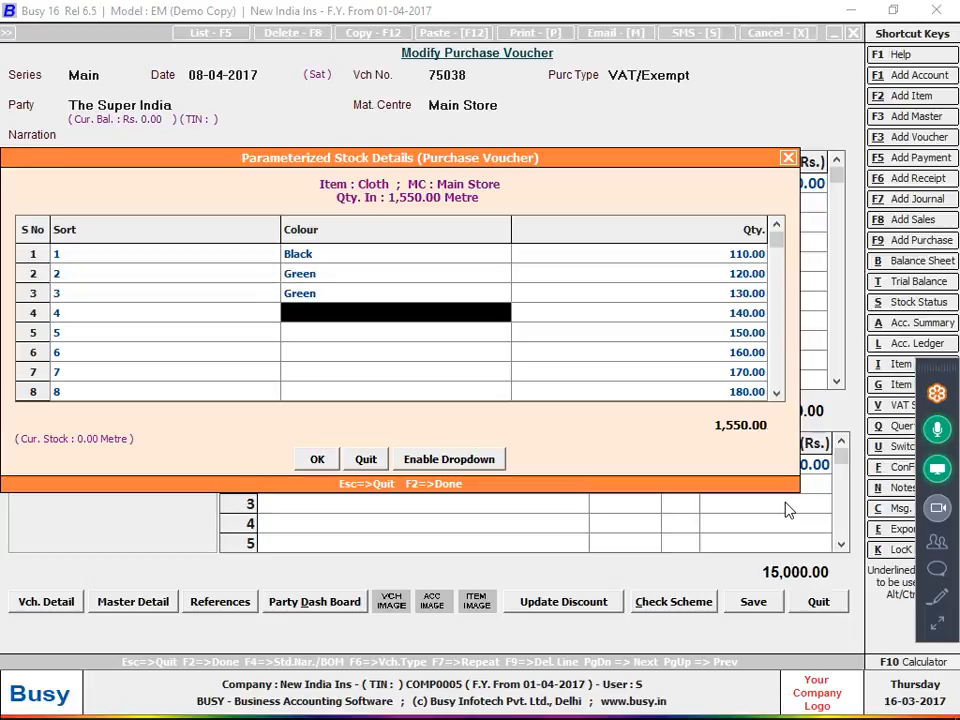
key("Escape")
key("Escape")
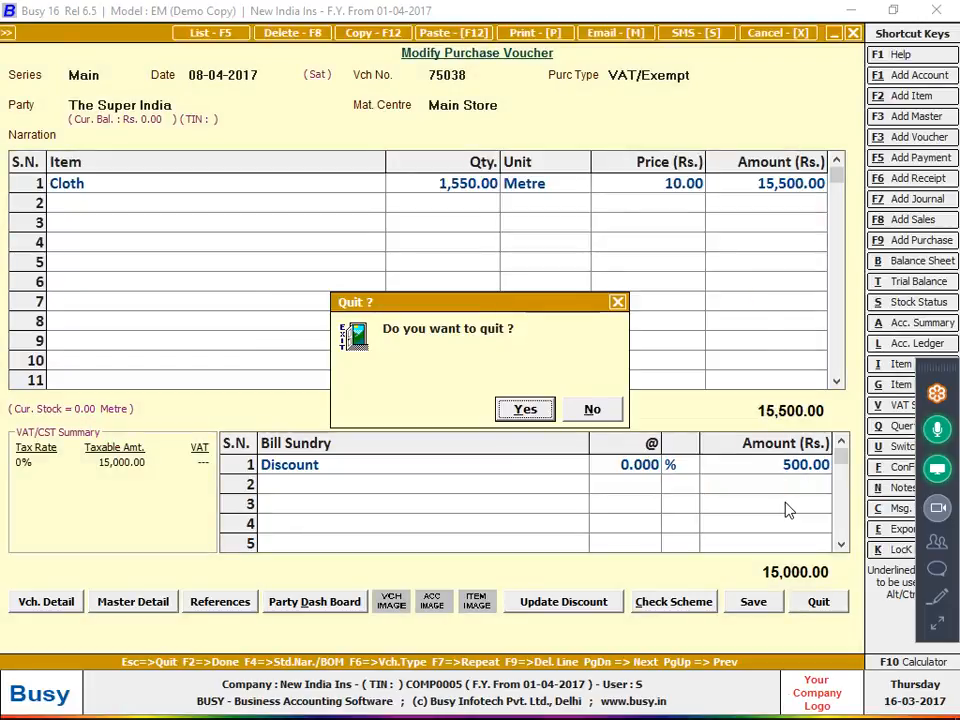
key("Escape")
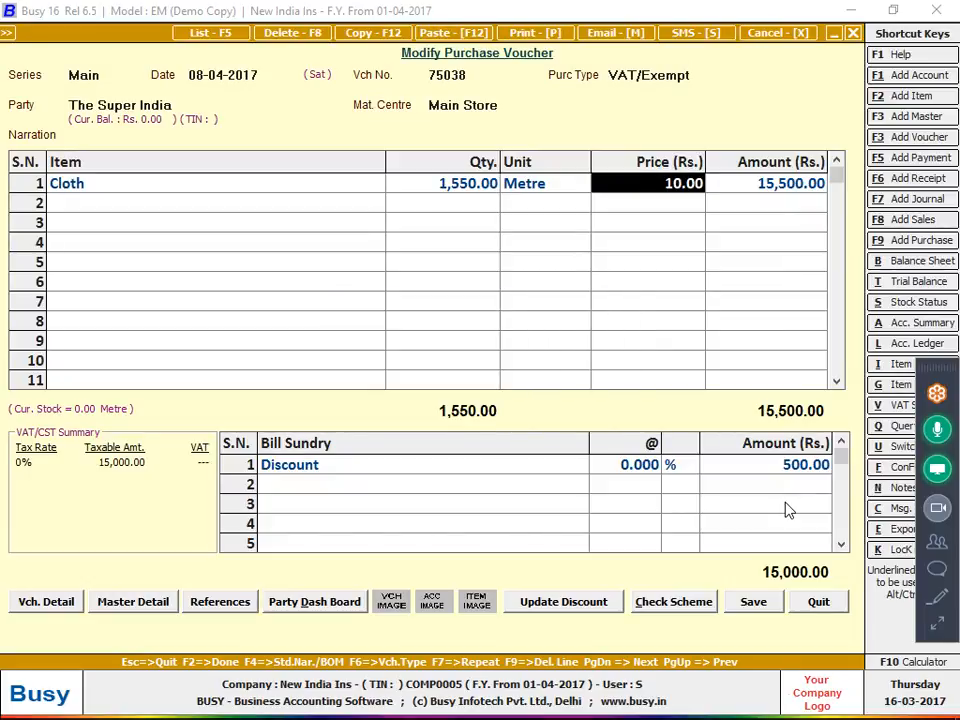
Decline quitting voucher 75038 and bring up the Configuration Type list
left_click(946, 616)
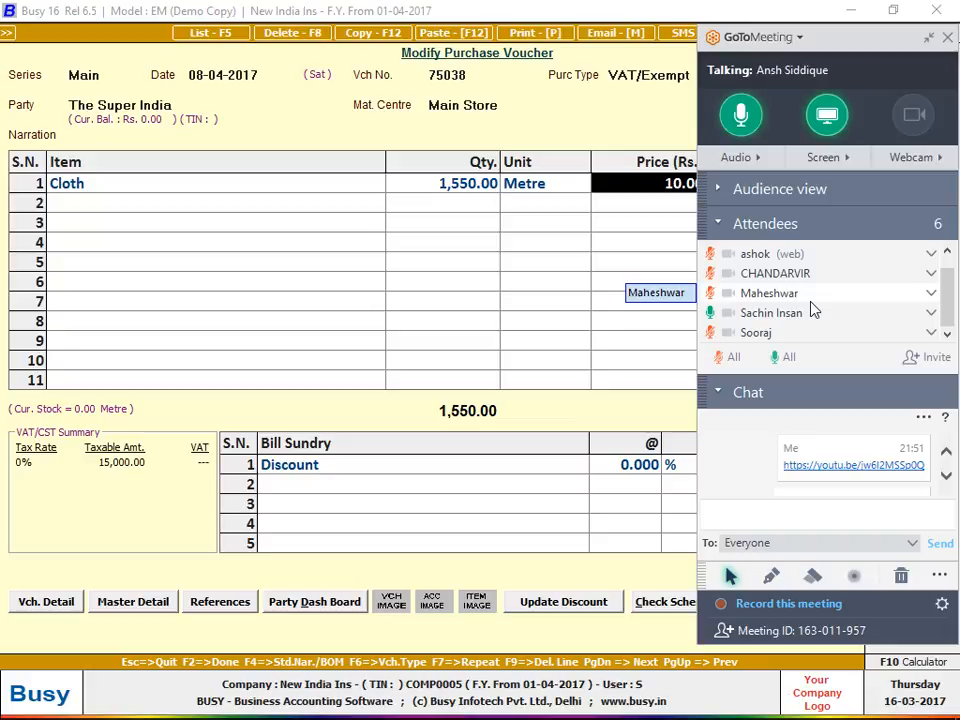
left_click(933, 40)
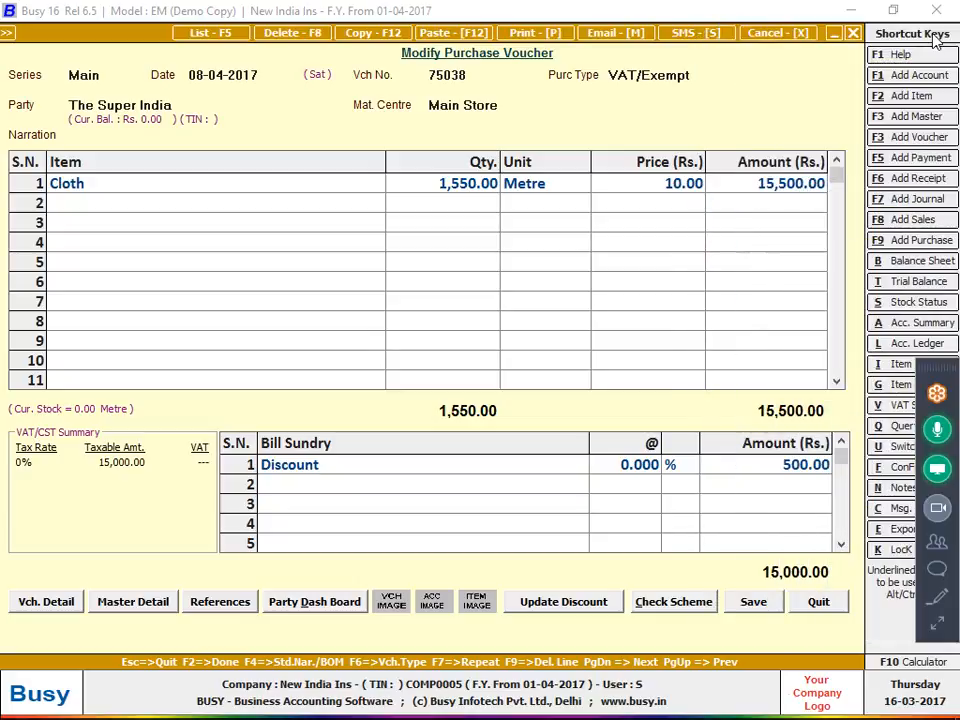
left_click(330, 192)
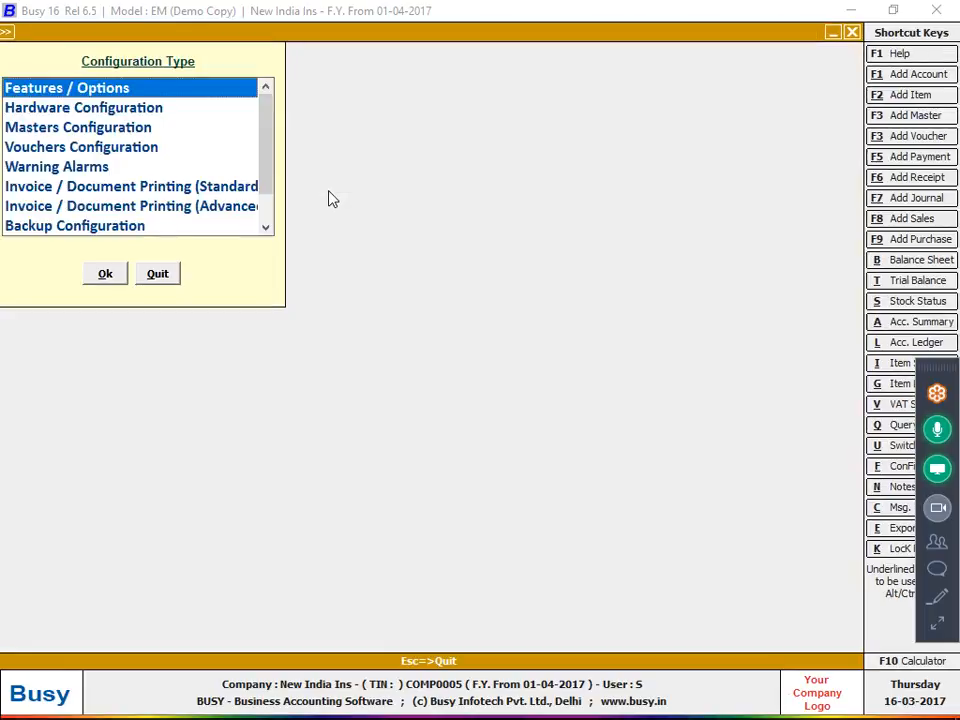
Set the parameterized stock details to 3 parameters, with a predefined third parameter named Size
key("Return")
key("Down")
key("Down")
key("Down")
key("Down")
key("Return")
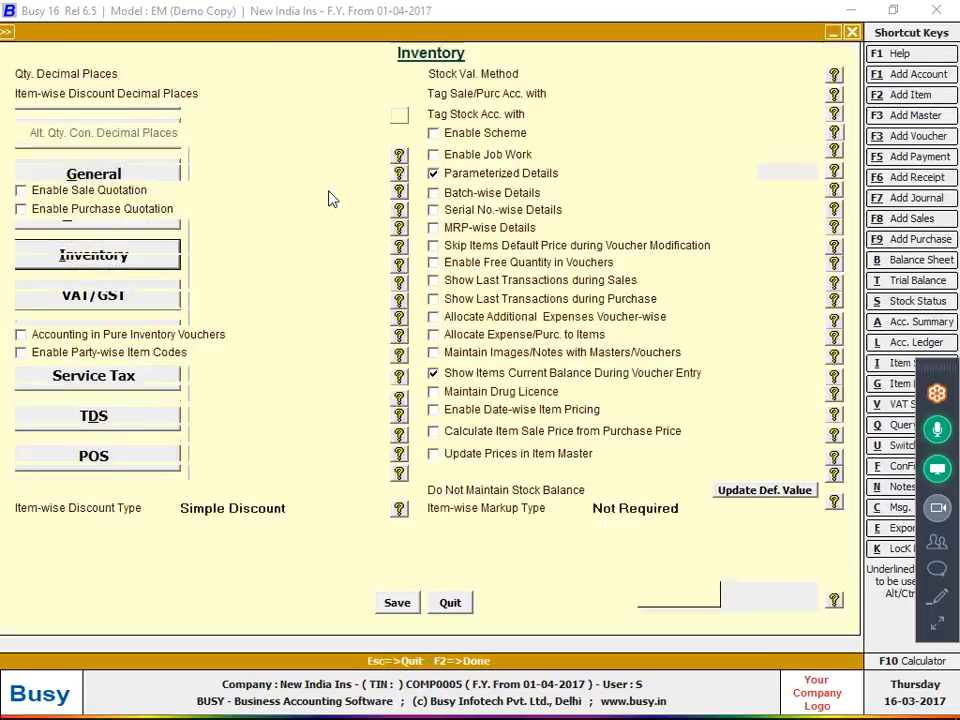
left_click(785, 174)
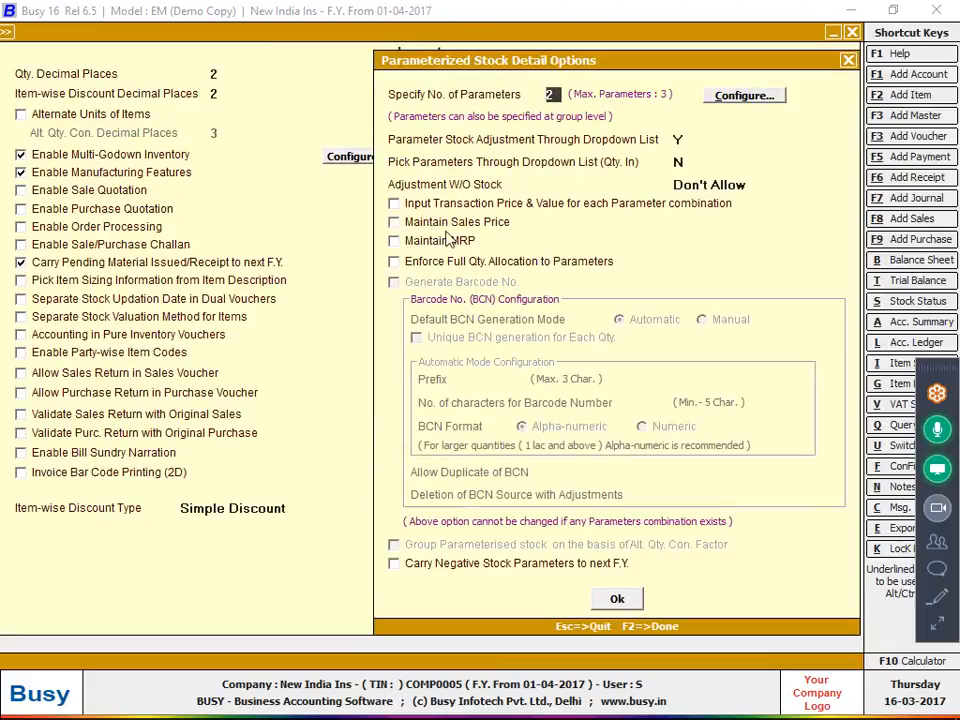
key("Return")
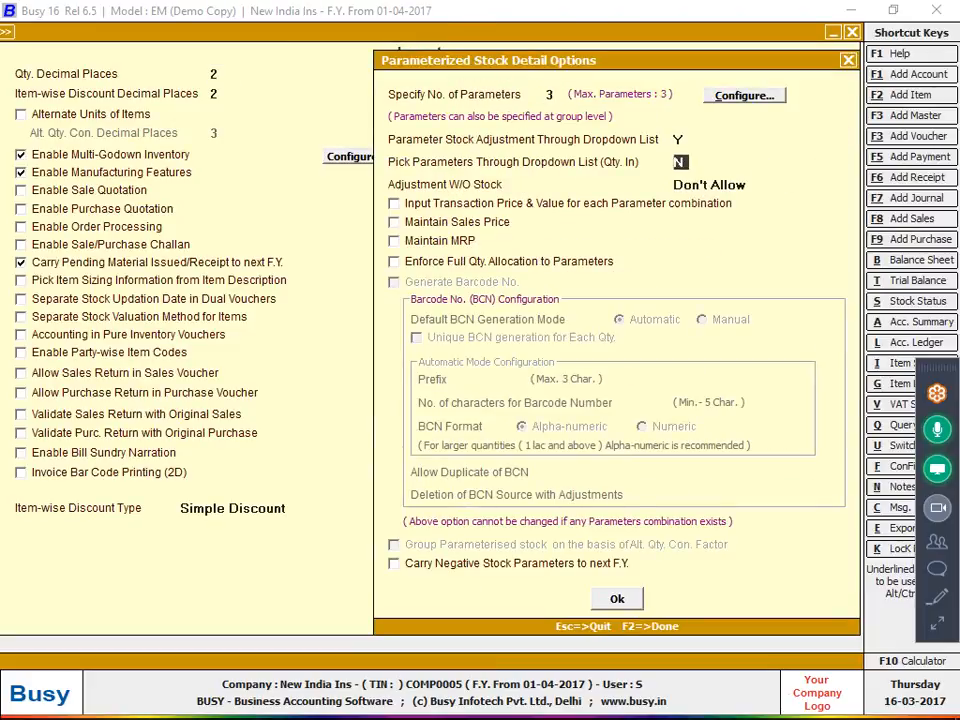
key("Return")
key("Return")
key("Return")
key("Return")
key("Return")
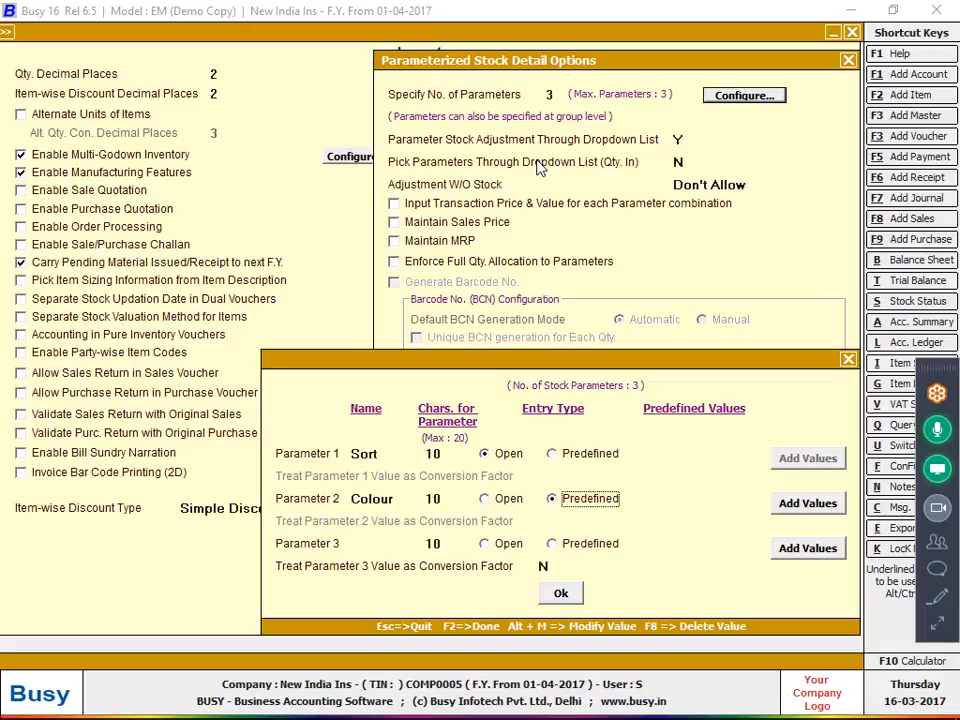
key("Return")
key("Return")
key("Tab")
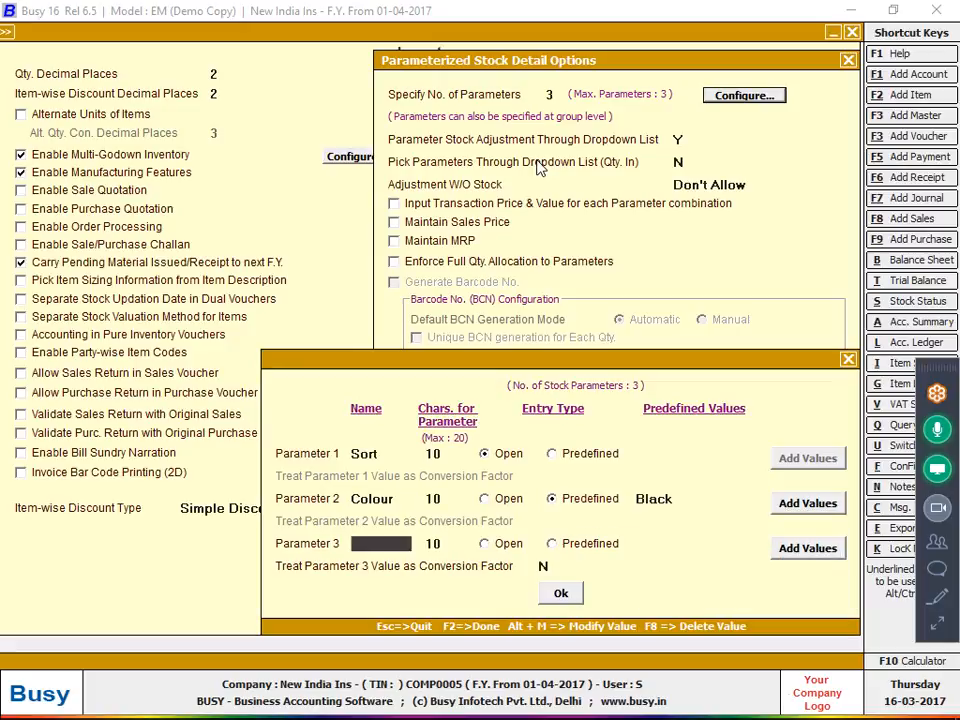
type("size")
key("Return")
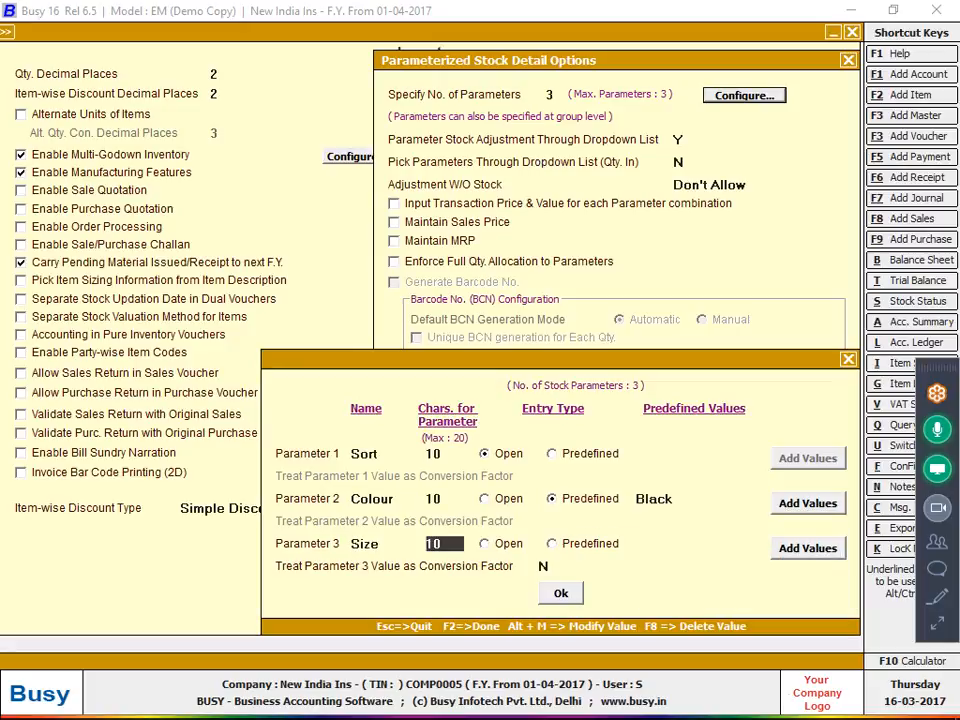
key("Return")
key("Right")
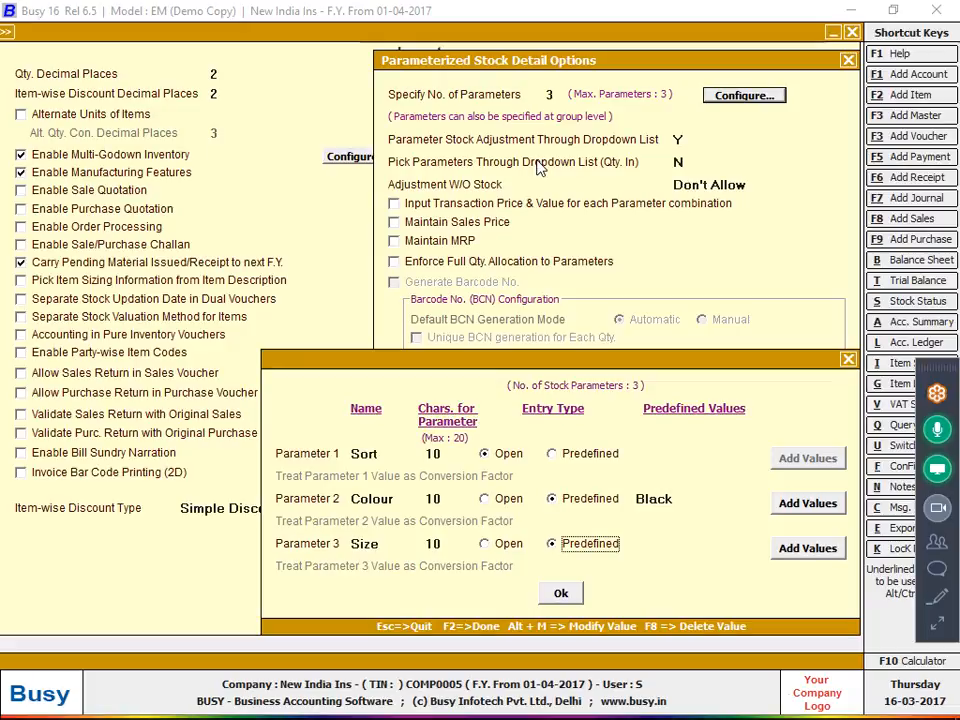
Add Size values 22, 24, 26, 28, 30, 32, 34, 36 and 38, then save the inventory settings
left_click(788, 550)
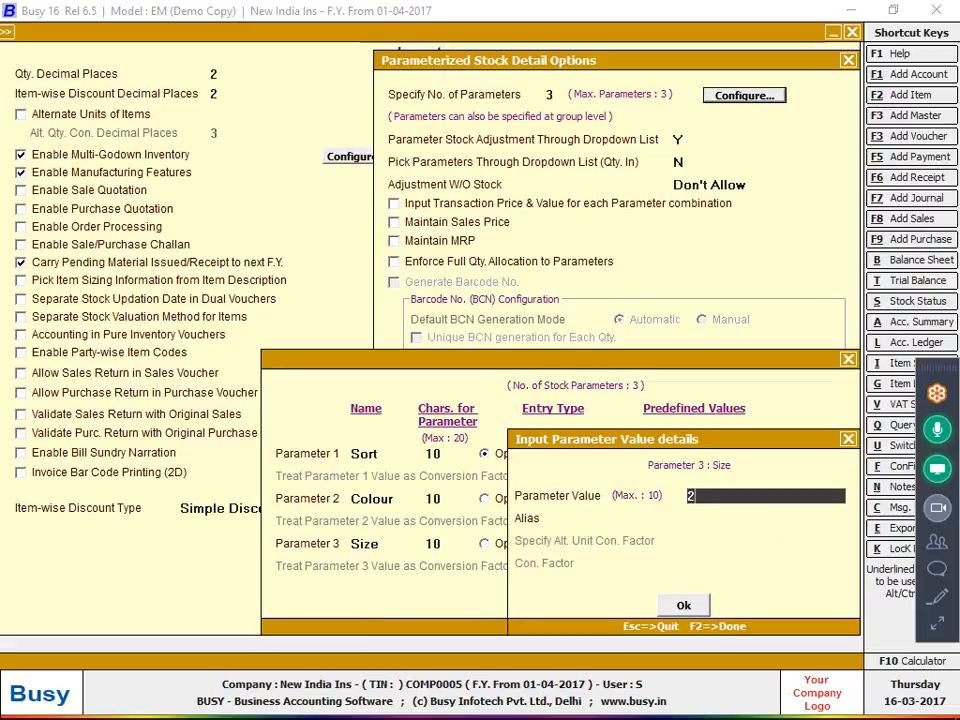
type("22")
key("Return")
key("Return")
left_click(790, 548)
type("24")
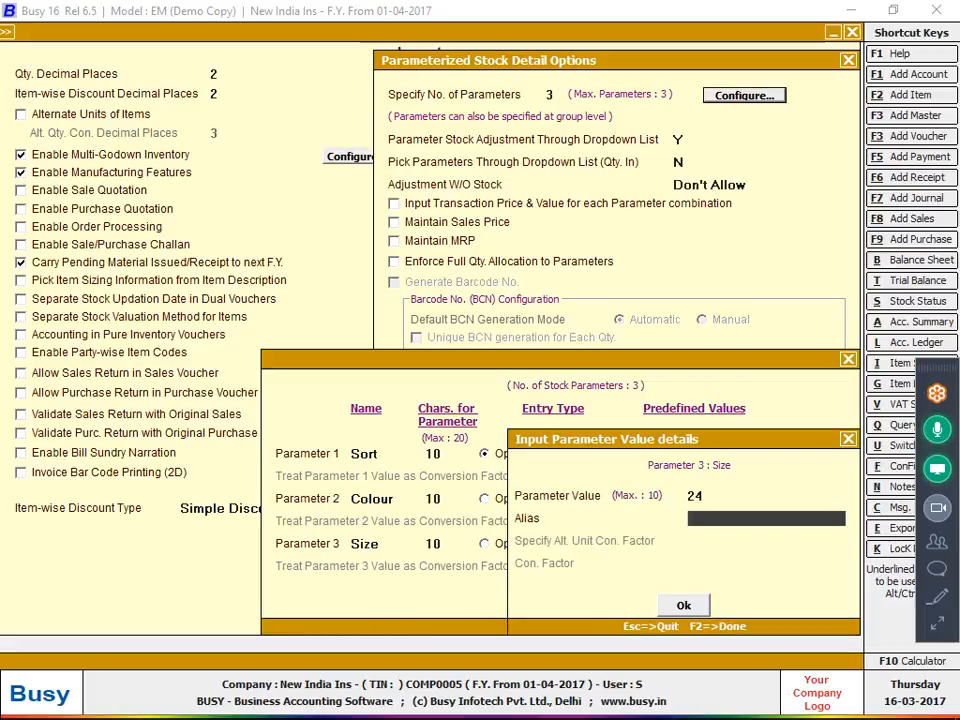
key("Return")
key("Return")
left_click(788, 550)
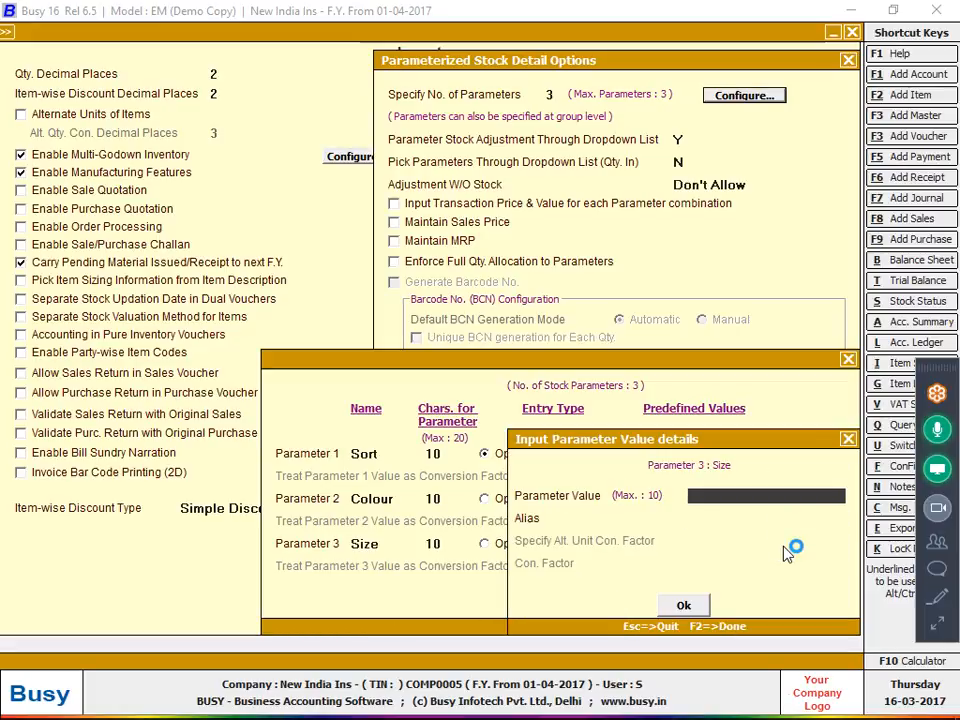
type("26")
key("Return")
key("Return")
left_click(788, 550)
type("28")
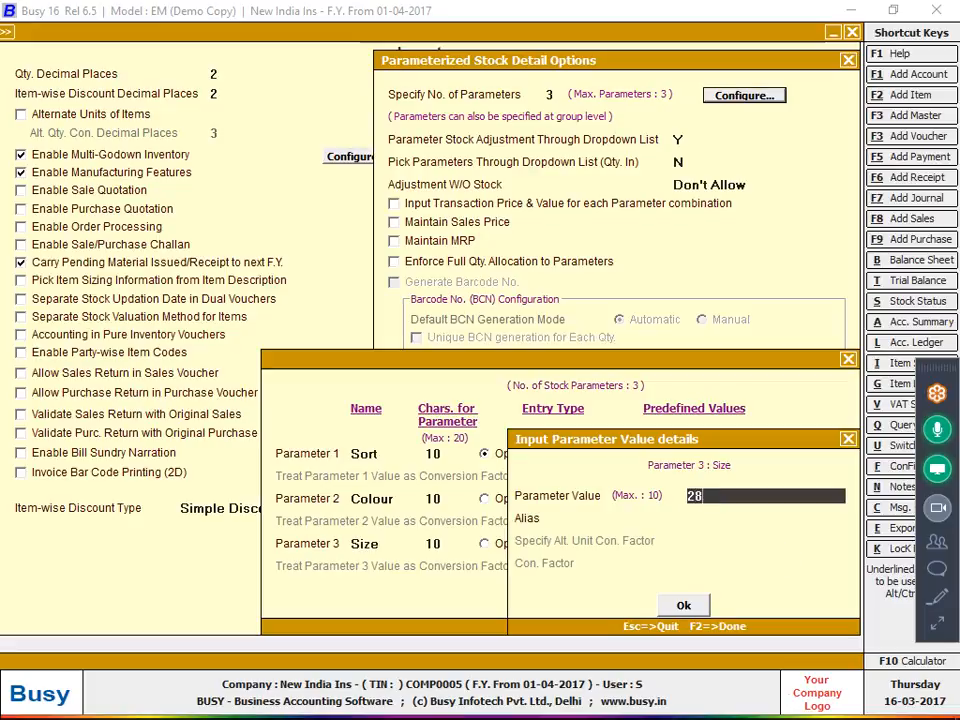
key("Return")
key("Return")
left_click(788, 550)
type("30")
key("Return")
key("Return")
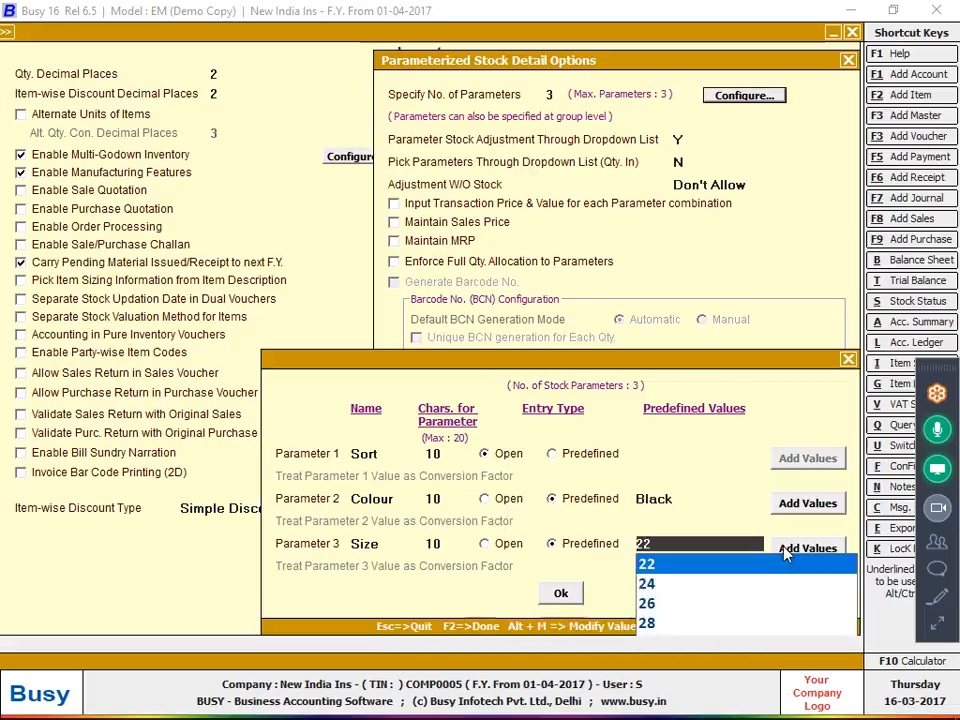
left_click(788, 550)
type("32")
key("Return")
key("Return")
left_click(788, 550)
type("34")
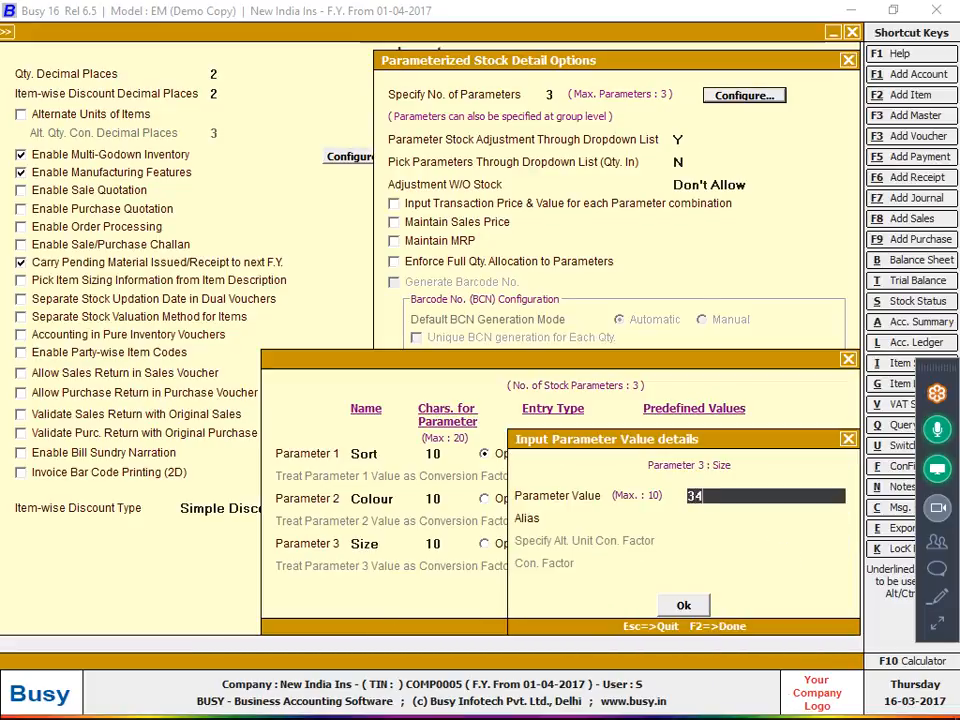
key("Return")
key("Return")
left_click(788, 550)
type("36")
key("Return")
key("Return")
left_click(788, 550)
type("38")
key("Return")
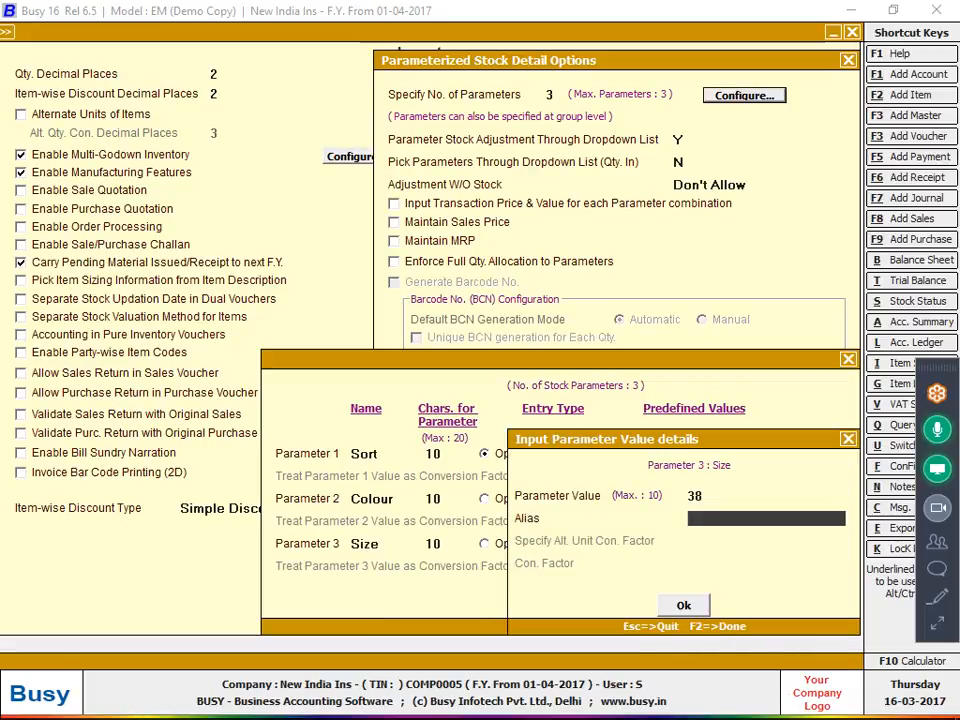
key("Return")
key("F2")
key("F2")
key("F2")
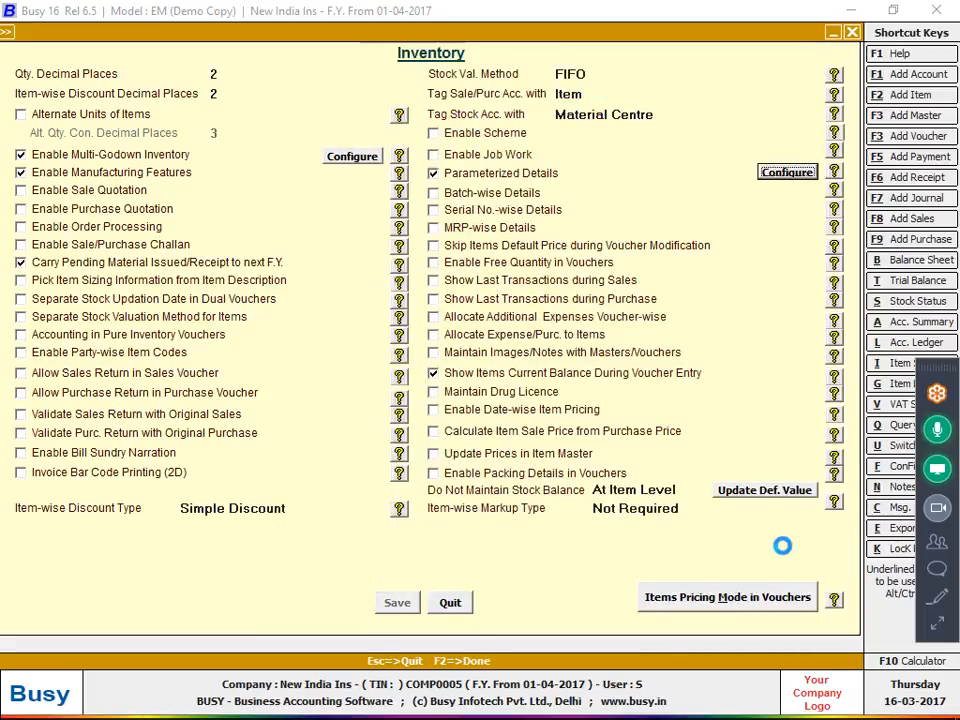
key("Escape")
key("Escape")
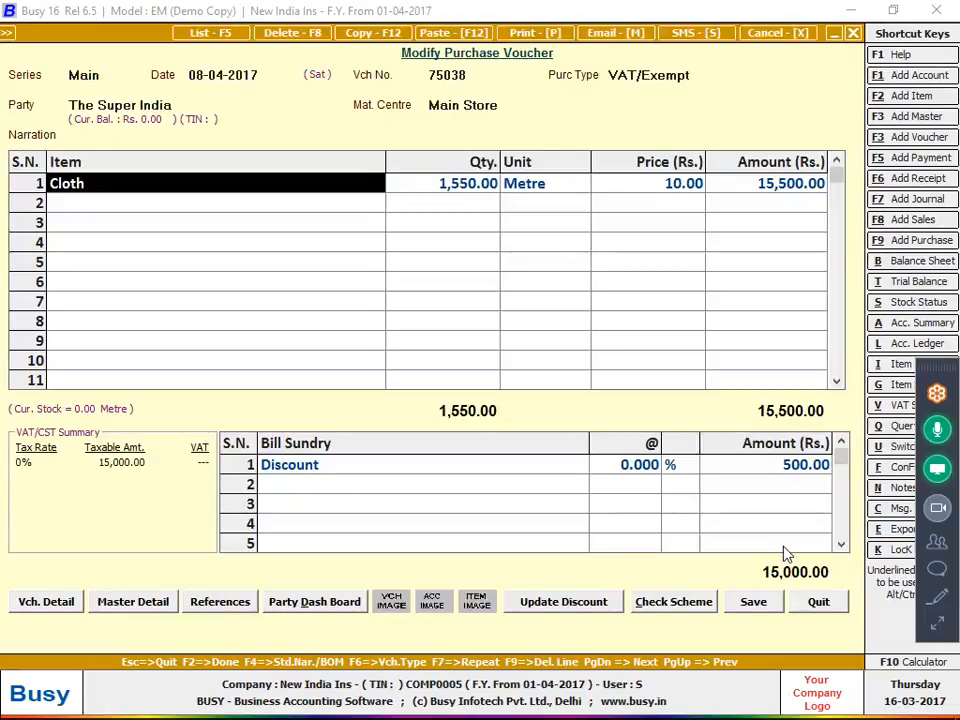
key("Return")
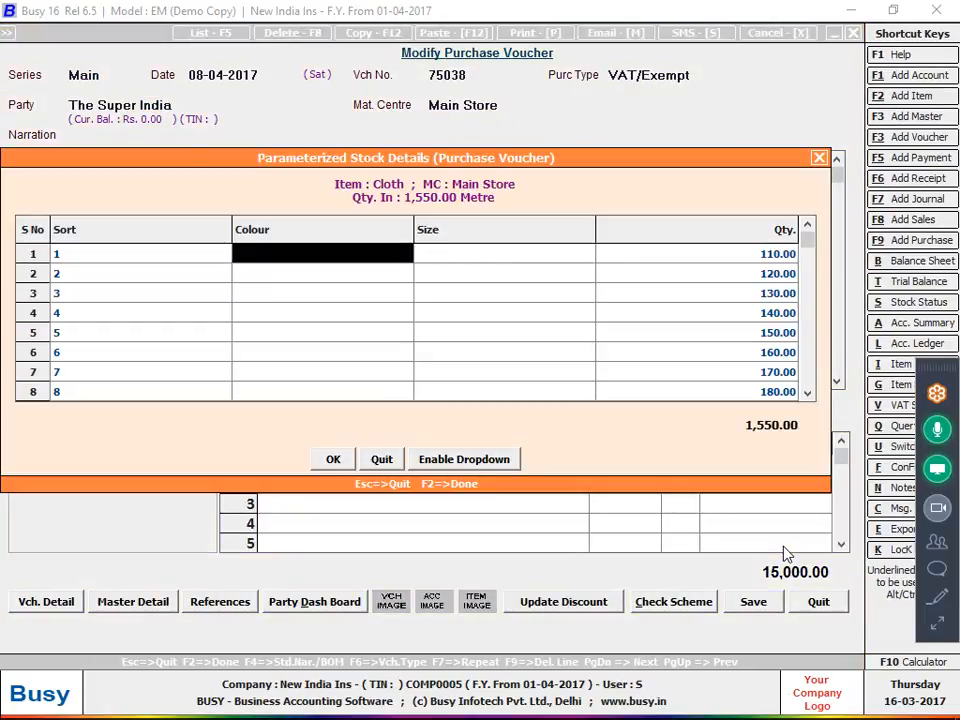
key("Return")
key("Return")
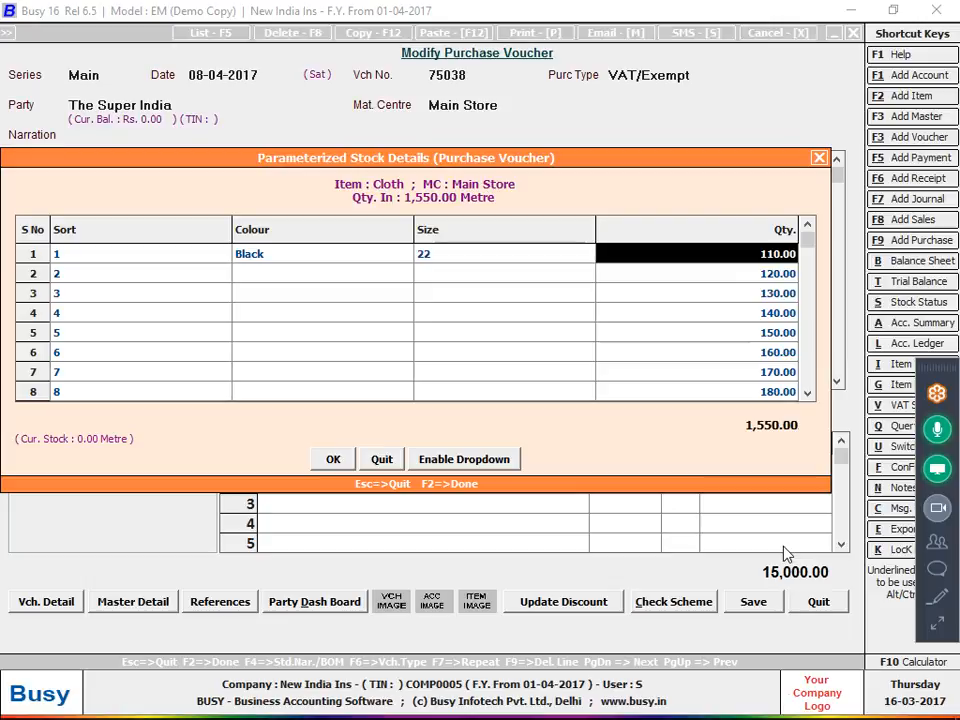
key("F2")
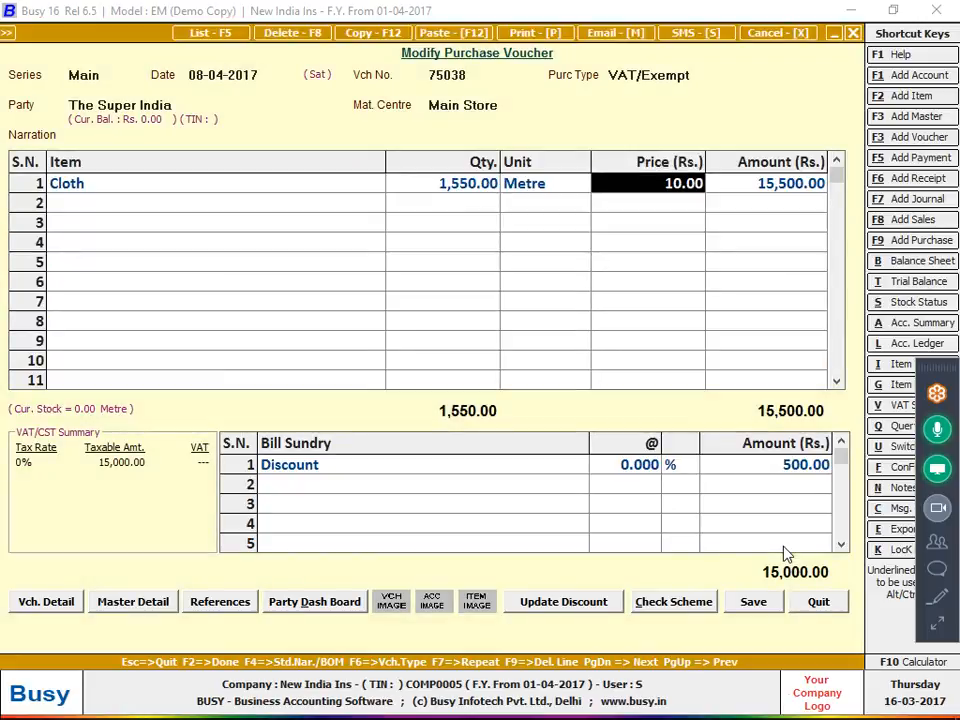
key("shift+Tab")
key("shift+Tab")
key("shift+Tab")
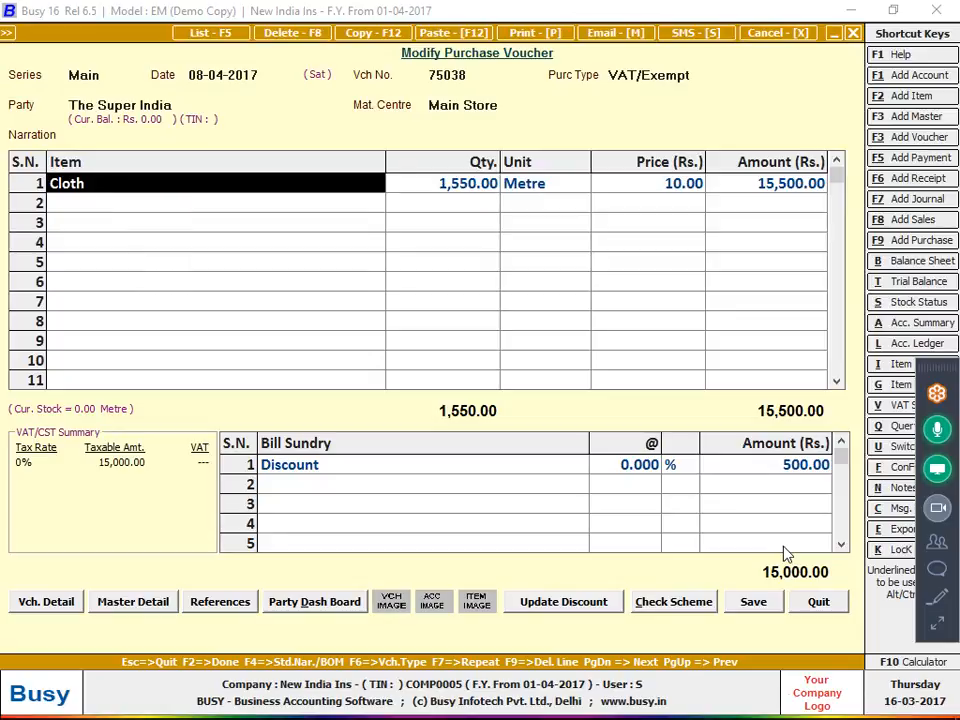
key("Return")
key("Return")
key("Return")
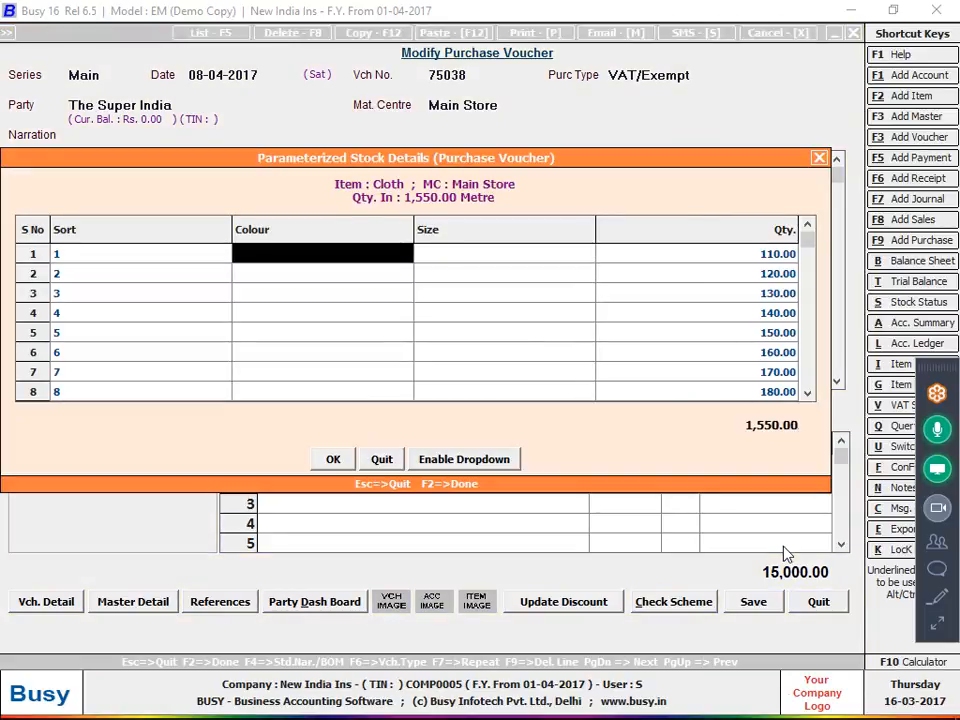
key("Return")
key("Return")
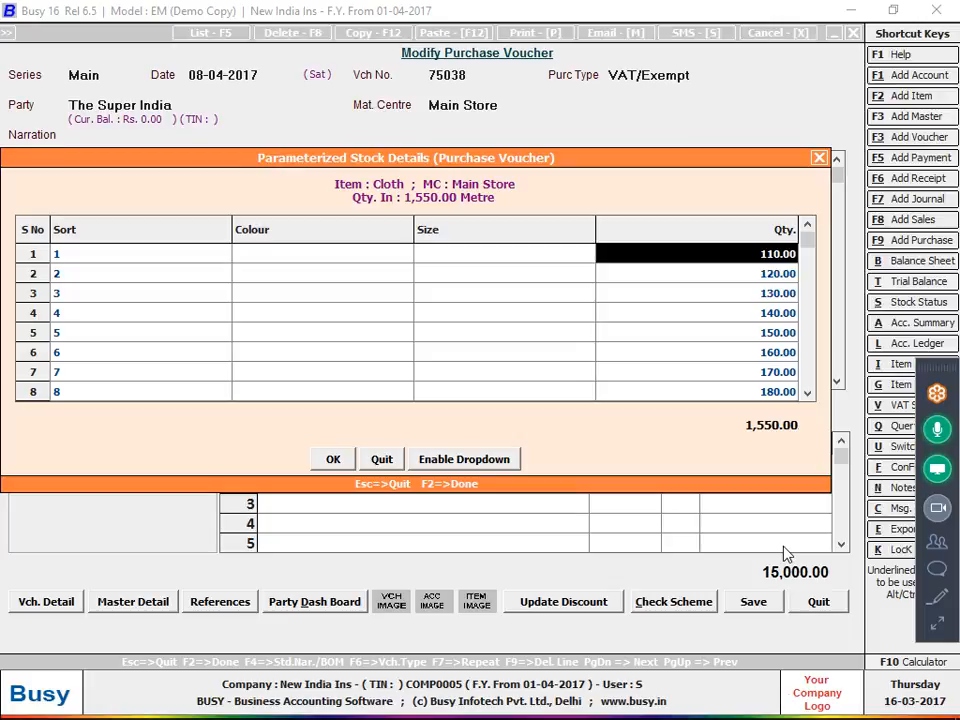
key("F2")
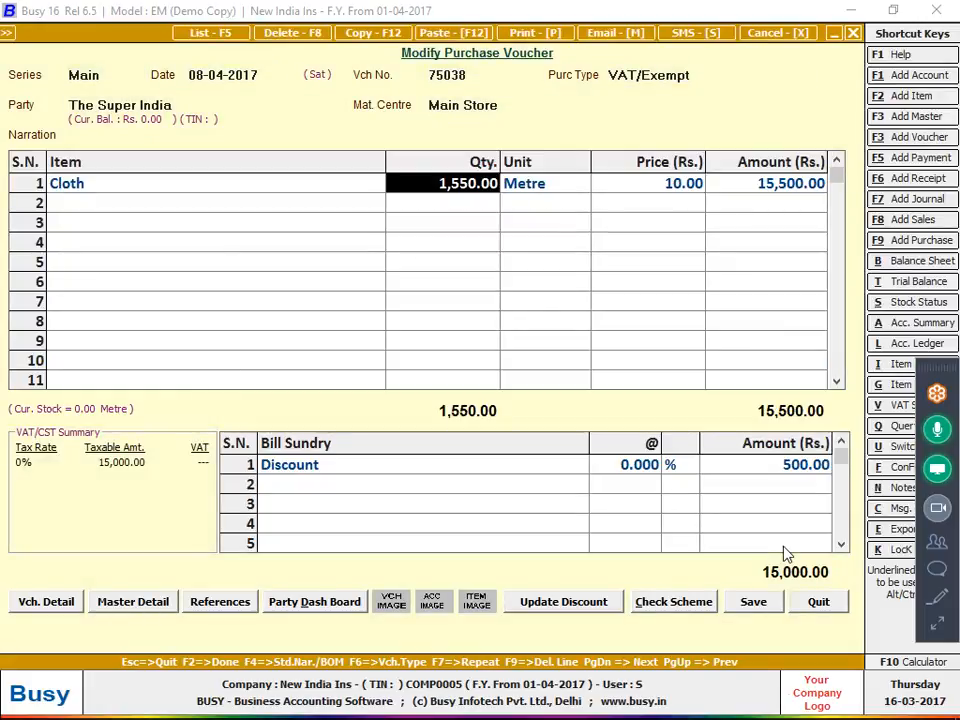
key("alt+f")
Tick 'Input Transaction Price & Value for each Parameter combination' and save the Inventory options
key("Return")
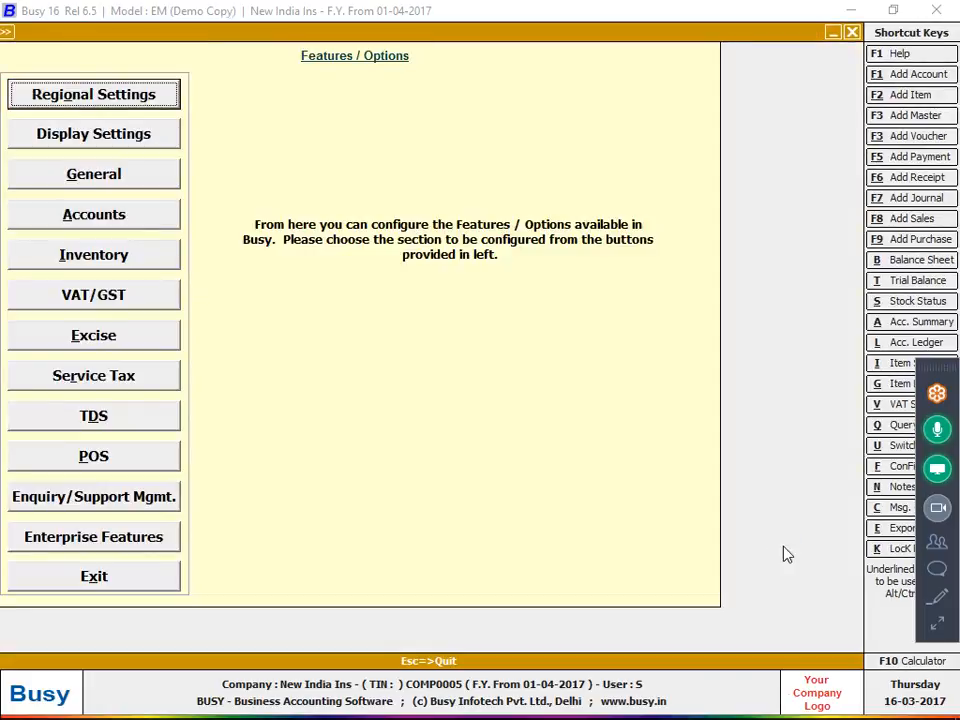
key("Down")
key("Down")
key("Down")
key("Down")
key("Return")
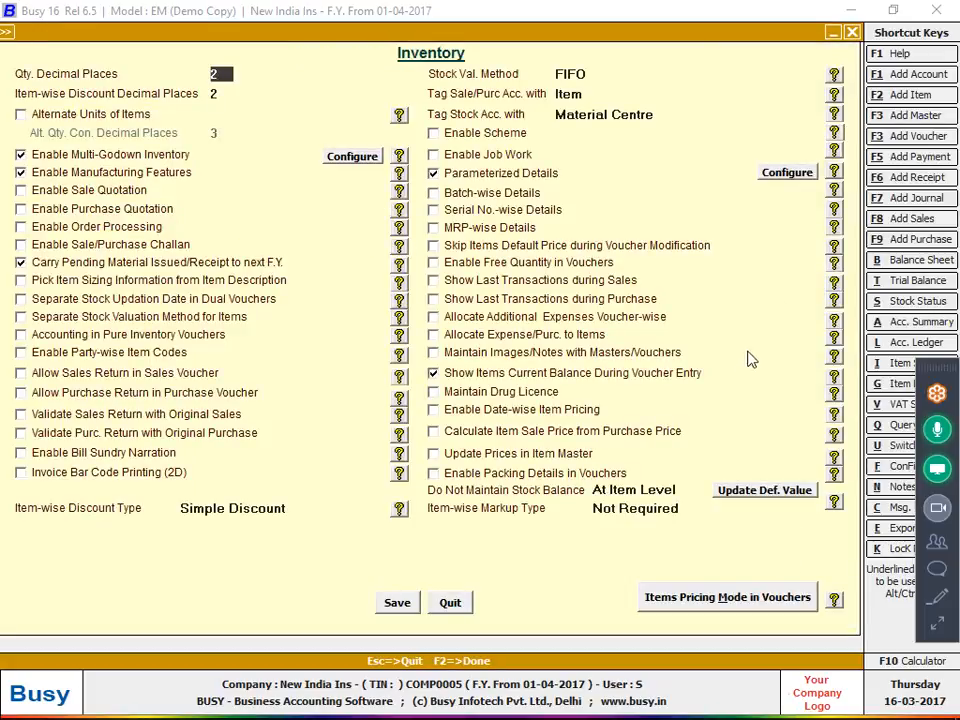
left_click(788, 172)
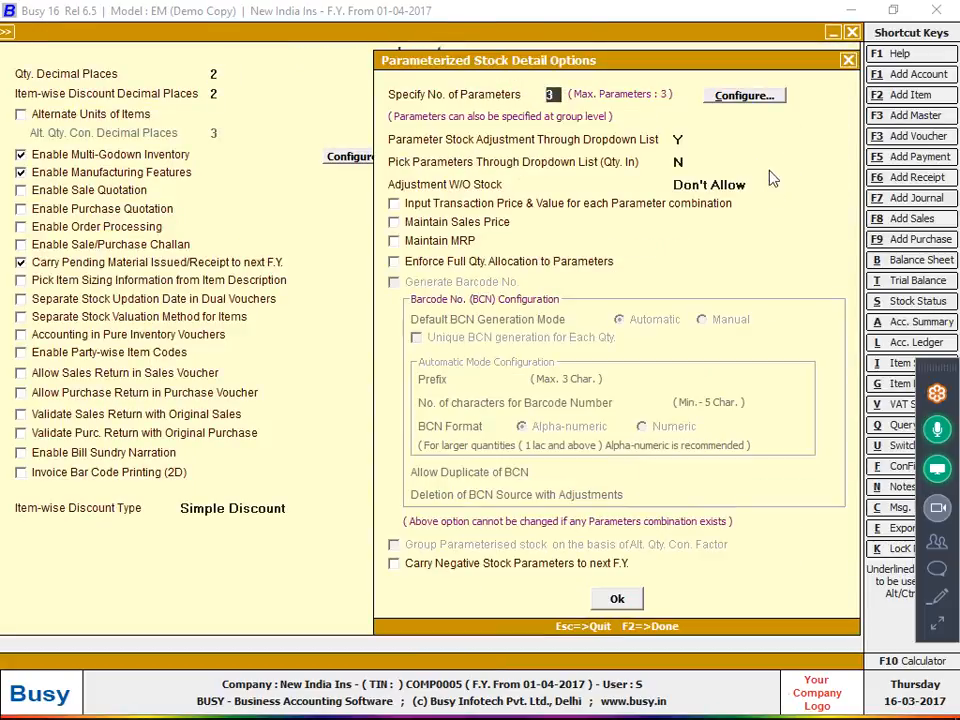
left_click(463, 207)
left_click(617, 598)
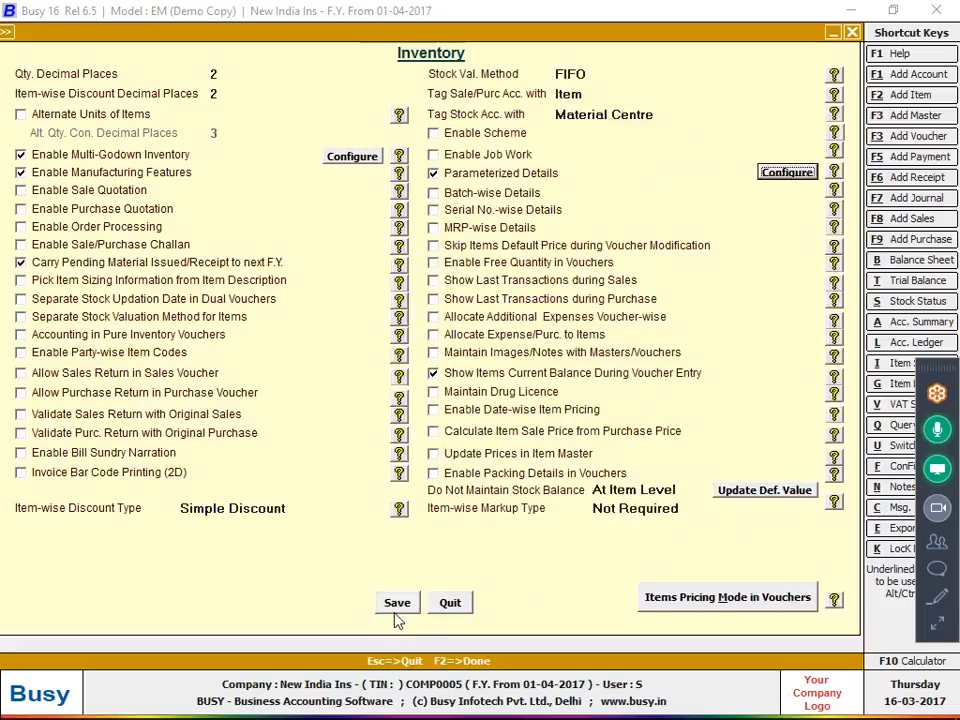
left_click(397, 602)
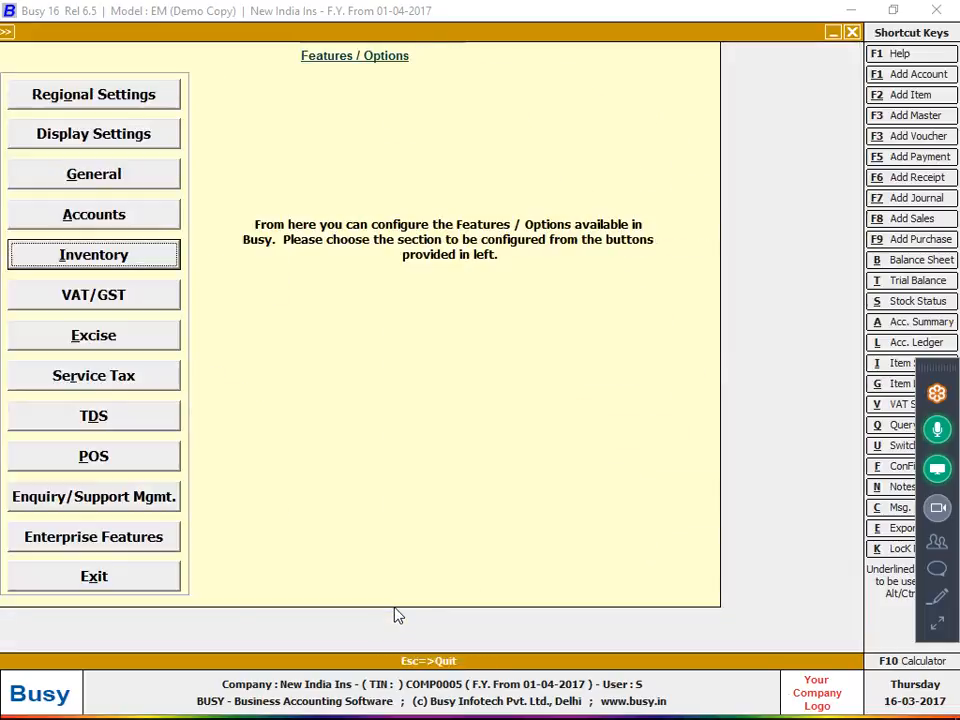
key("Escape")
key("Escape")
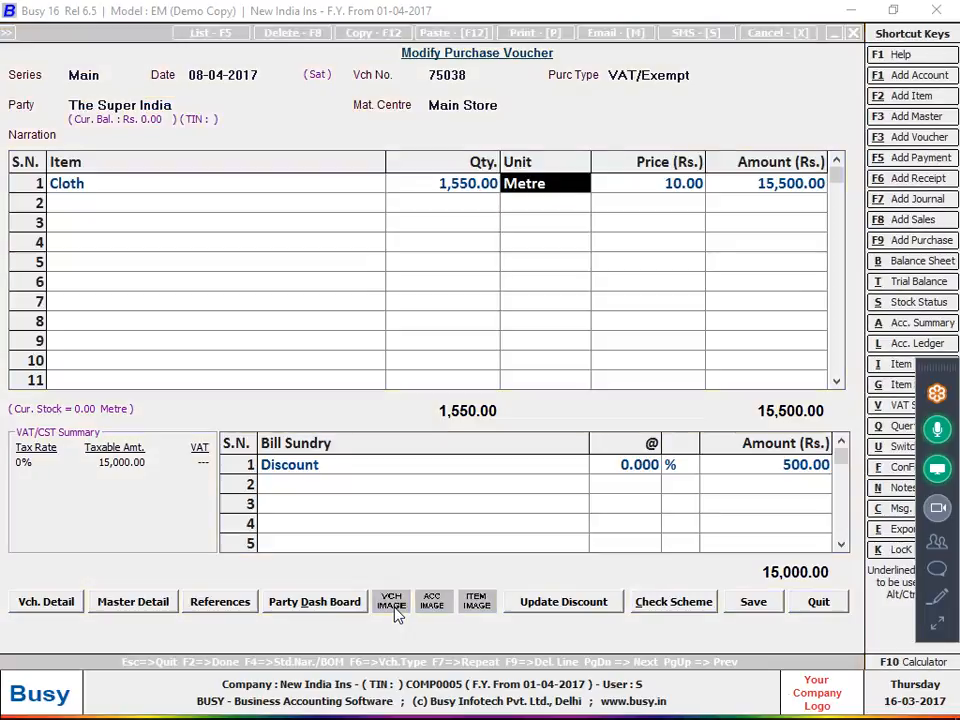
Open Cloth's stock details and enter prices 11, 12 and 14 for sorts 1–3
key("Return")
key("Return")
key("Return")
key("Return")
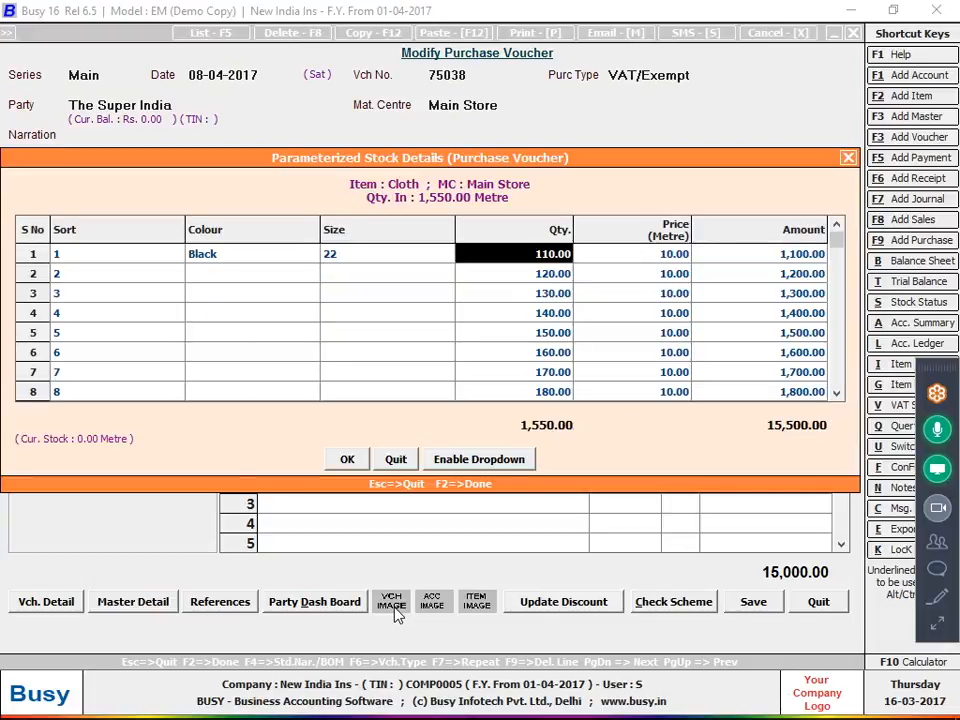
key("Return")
type("11")
key("Return")
key("Return")
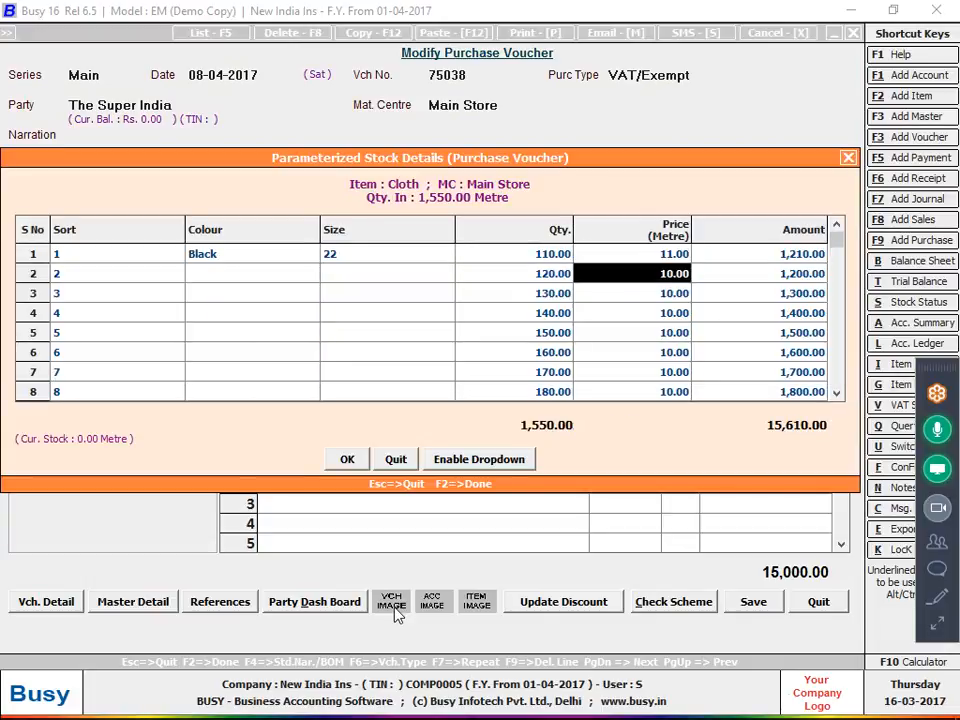
type("12")
key("Return")
key("Return")
type("1")
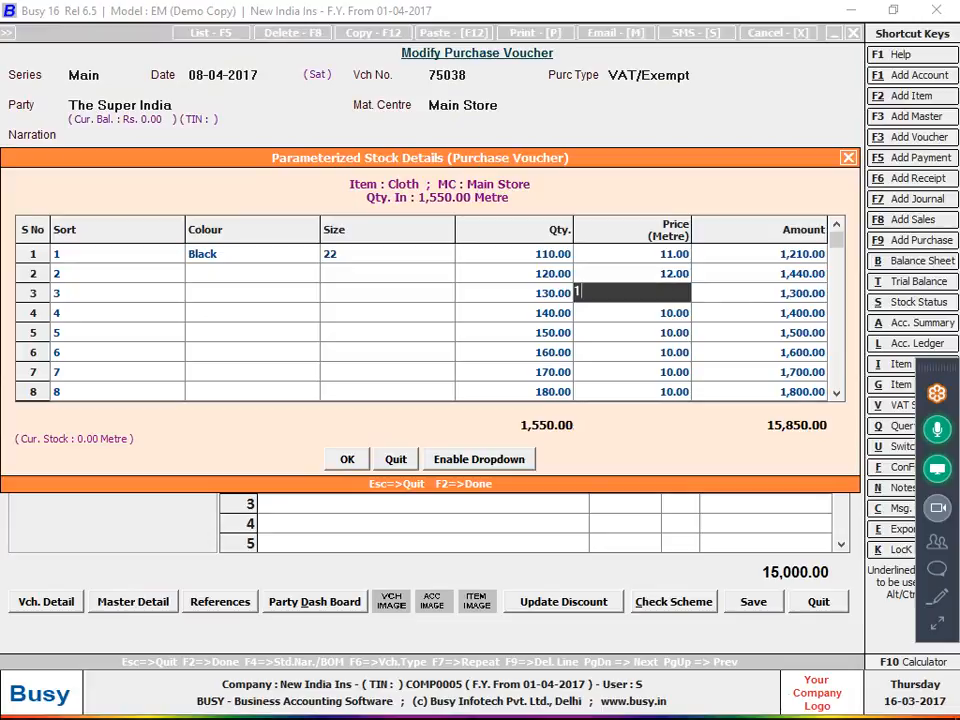
key("Return")
type("14")
key("Return")
key("Return")
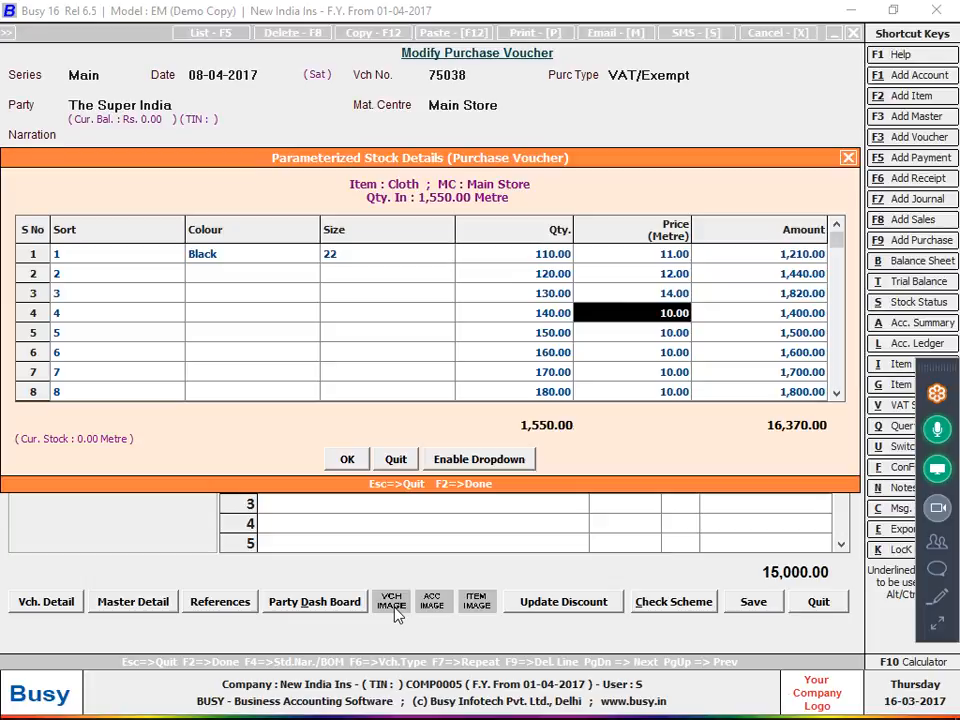
Enter prices 15 and 16 for sorts 4 and 5, correcting a mistyped value
key("Return")
key("Up")
type("165")
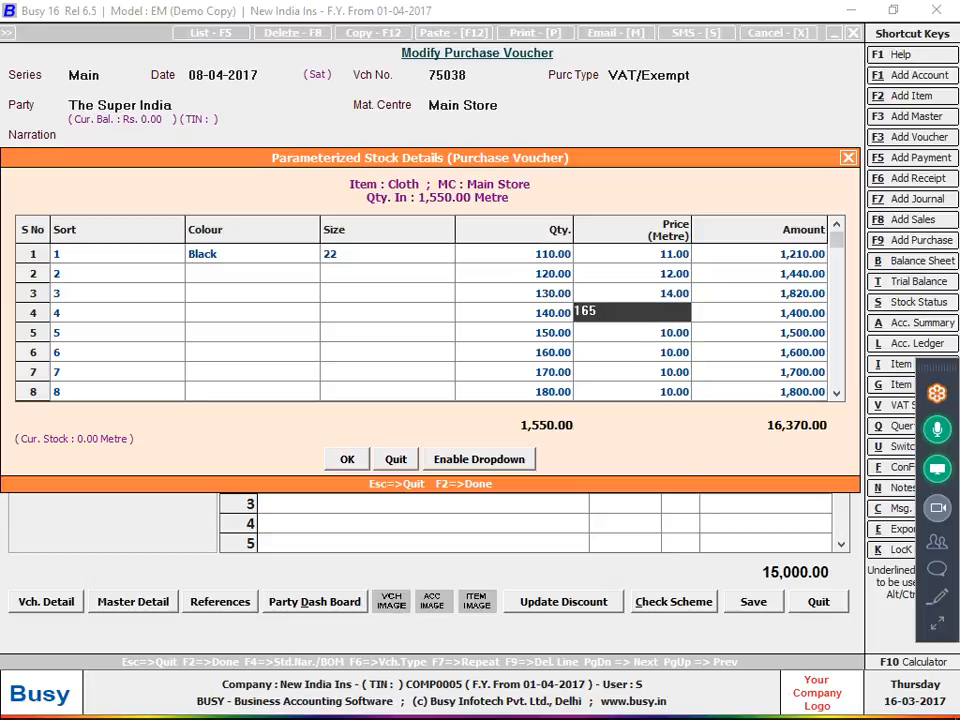
key("BackSpace")
key("BackSpace")
type("5")
key("Return")
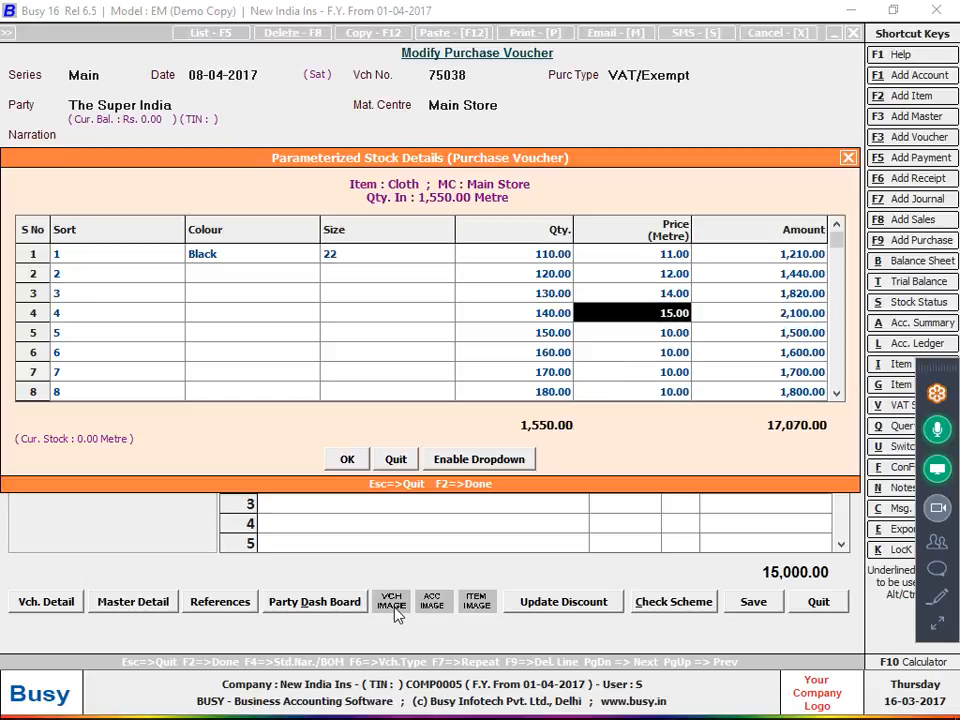
key("Return")
type("16")
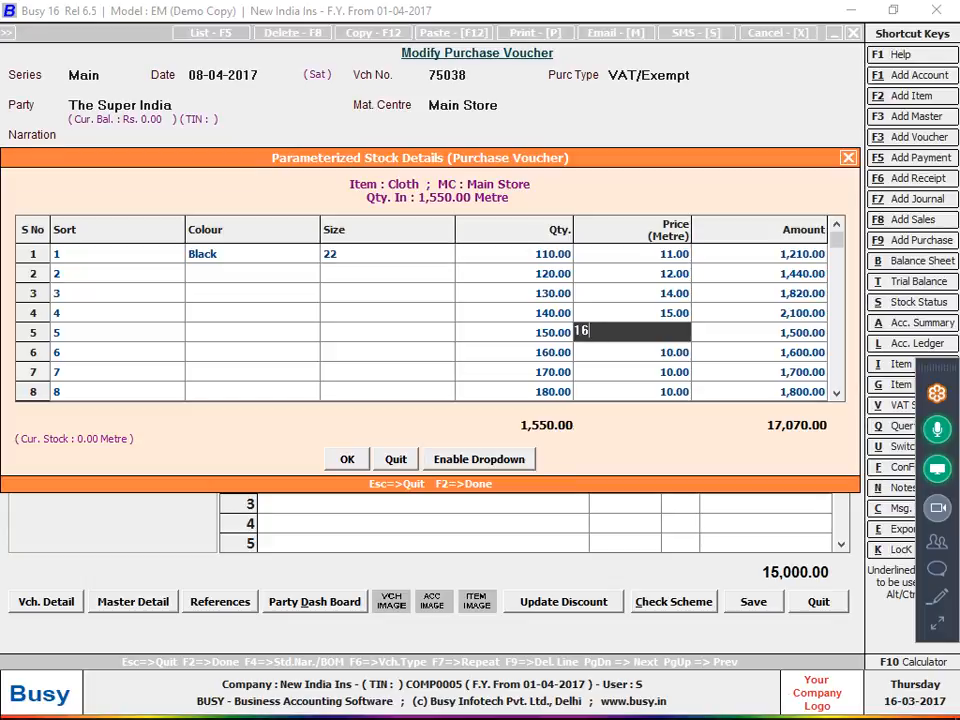
key("Return")
key("Return")
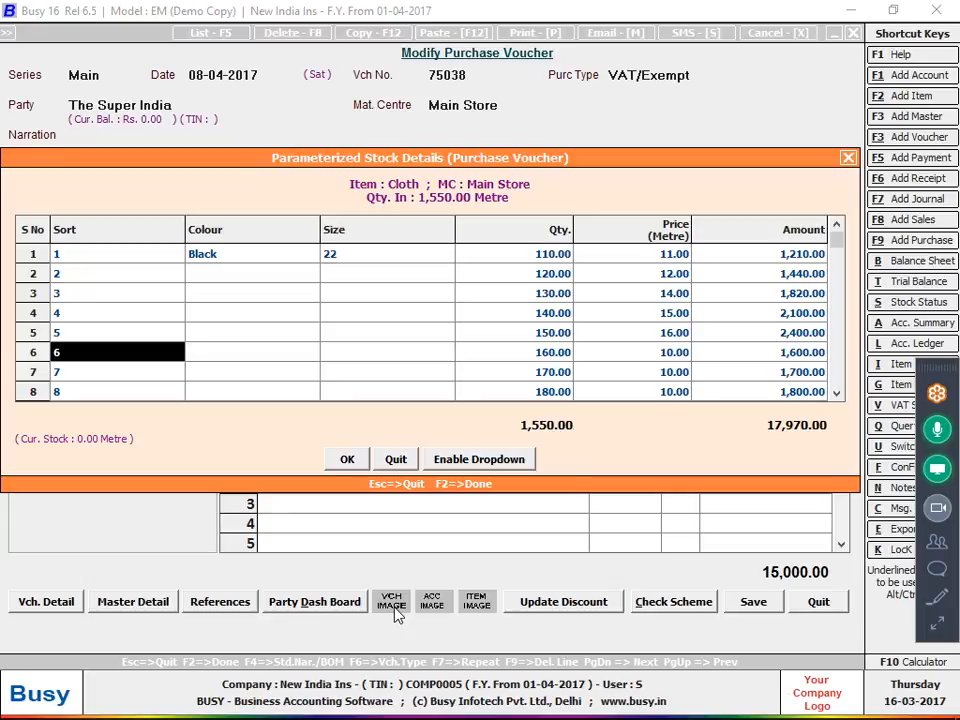
mouse_move(409, 708)
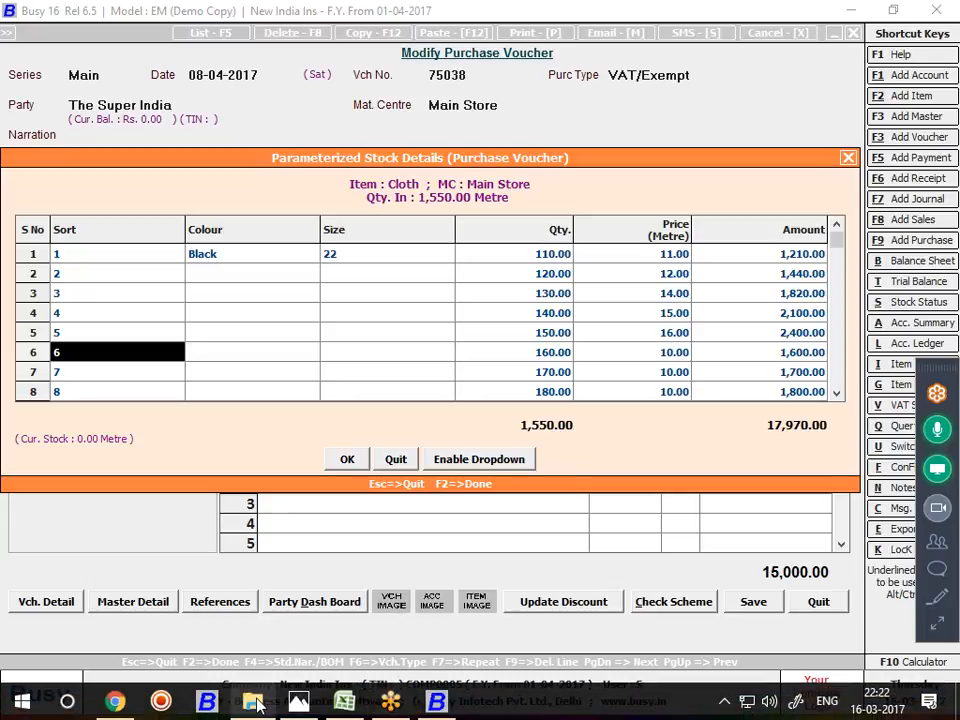
left_click(298, 701)
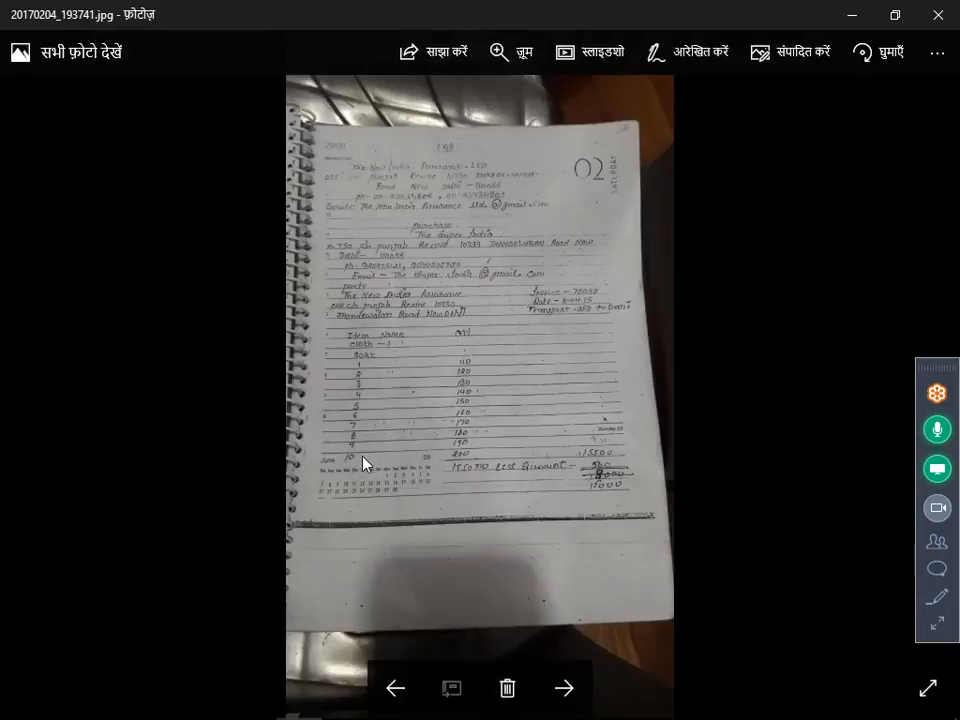
left_click(386, 684)
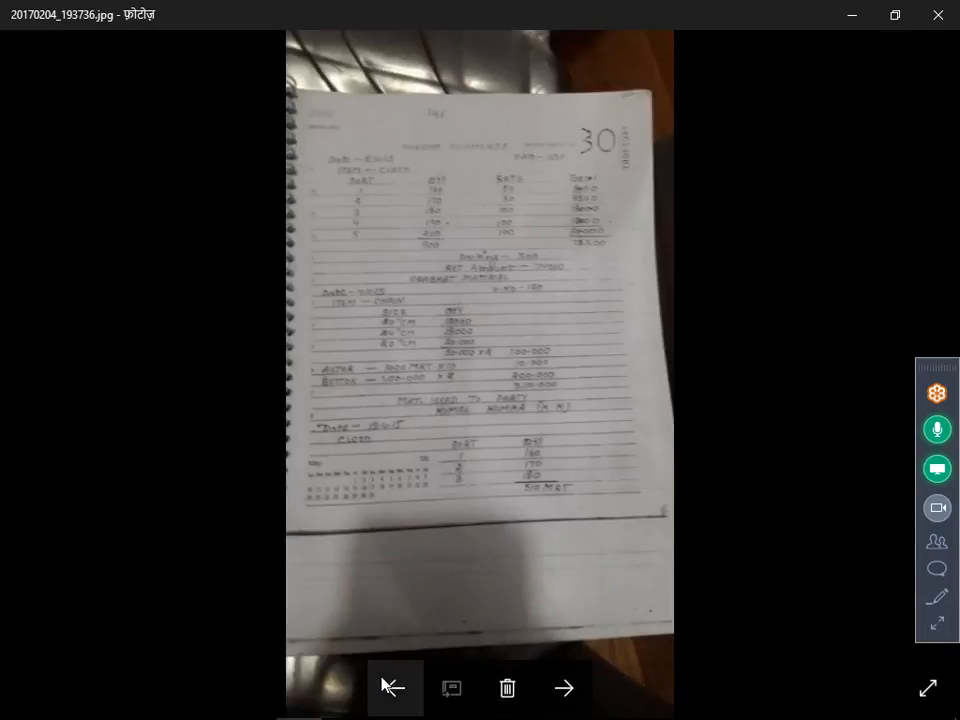
left_click(386, 684)
scroll(443, 520, "up", 3)
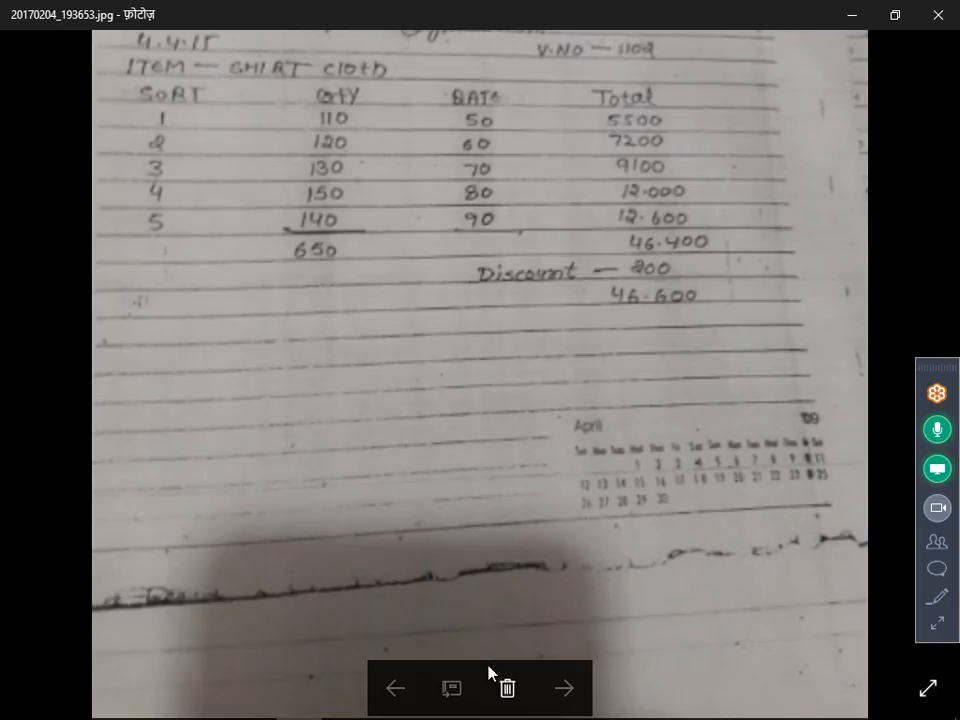
scroll(491, 669, "up", 5)
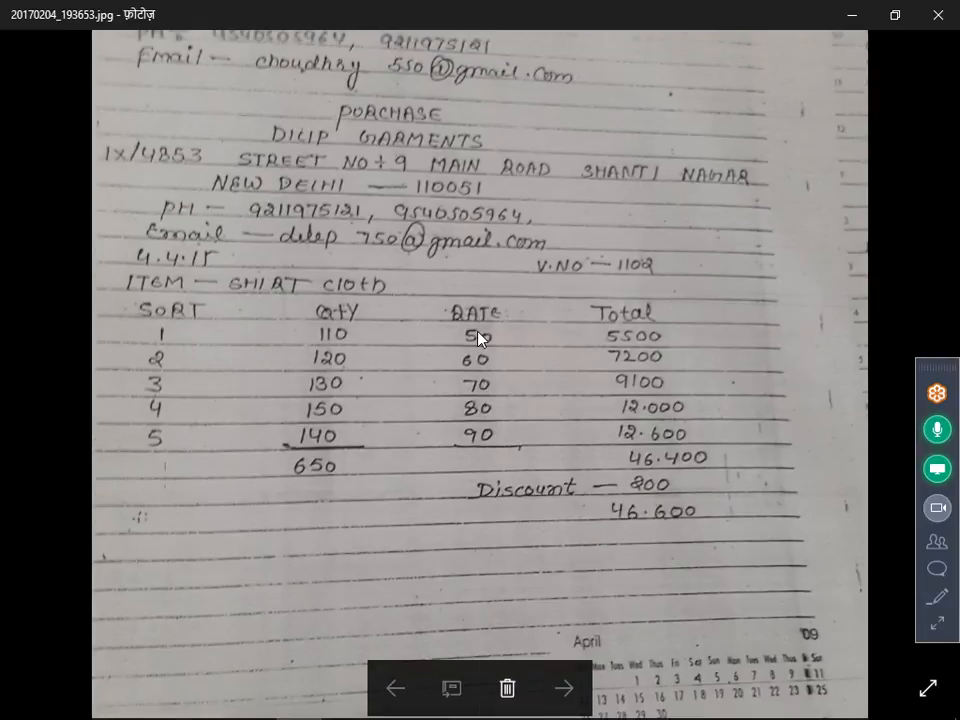
left_click(932, 628)
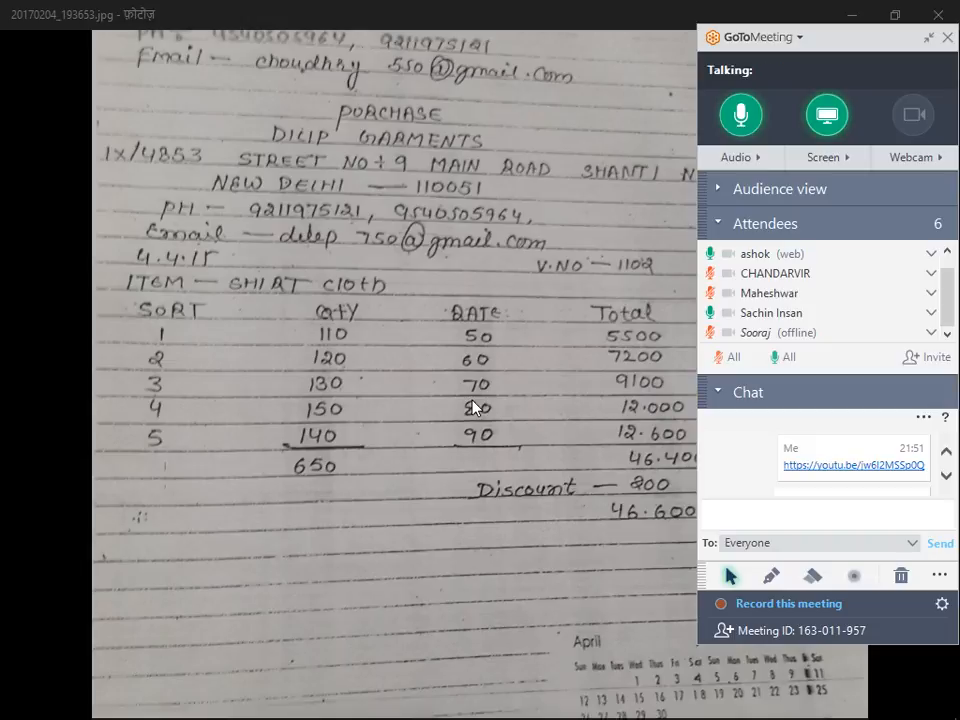
left_click(712, 294)
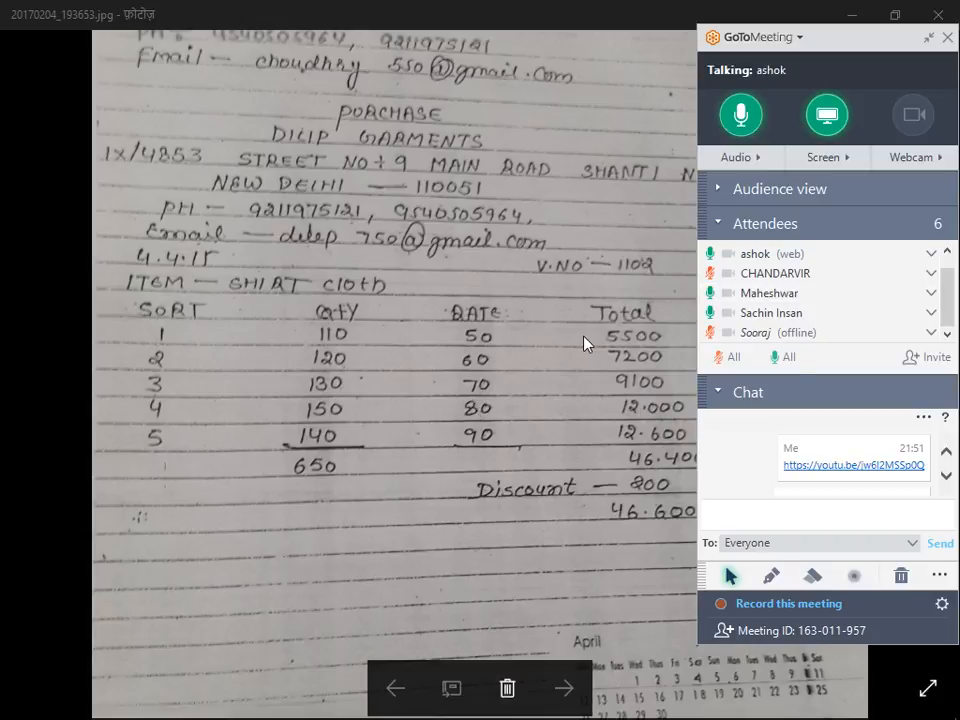
left_click(711, 295)
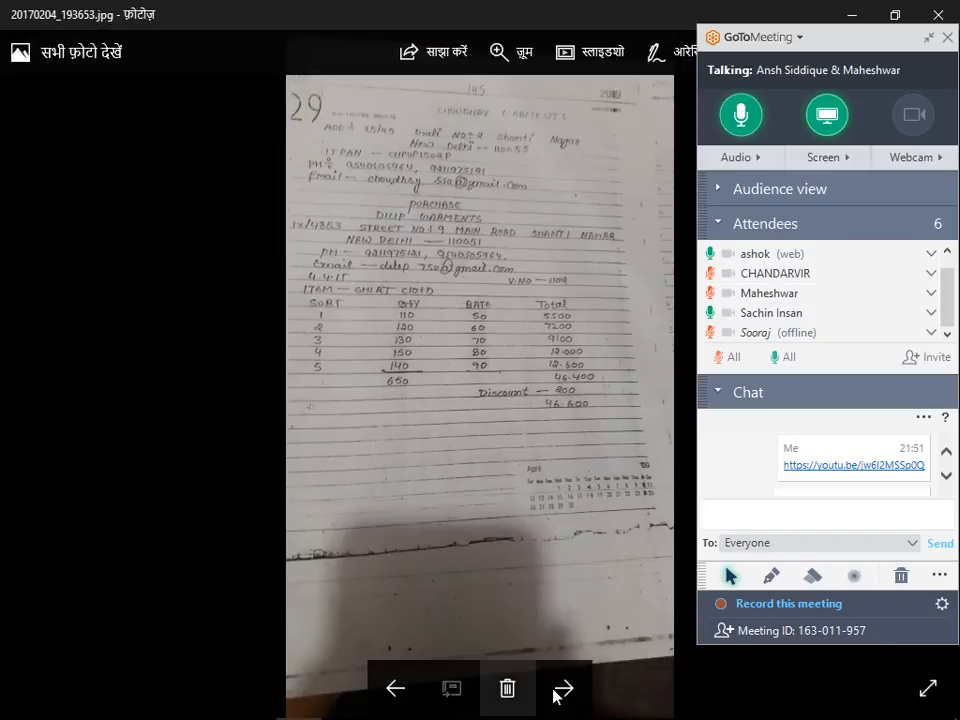
left_click(563, 688)
left_click(563, 688)
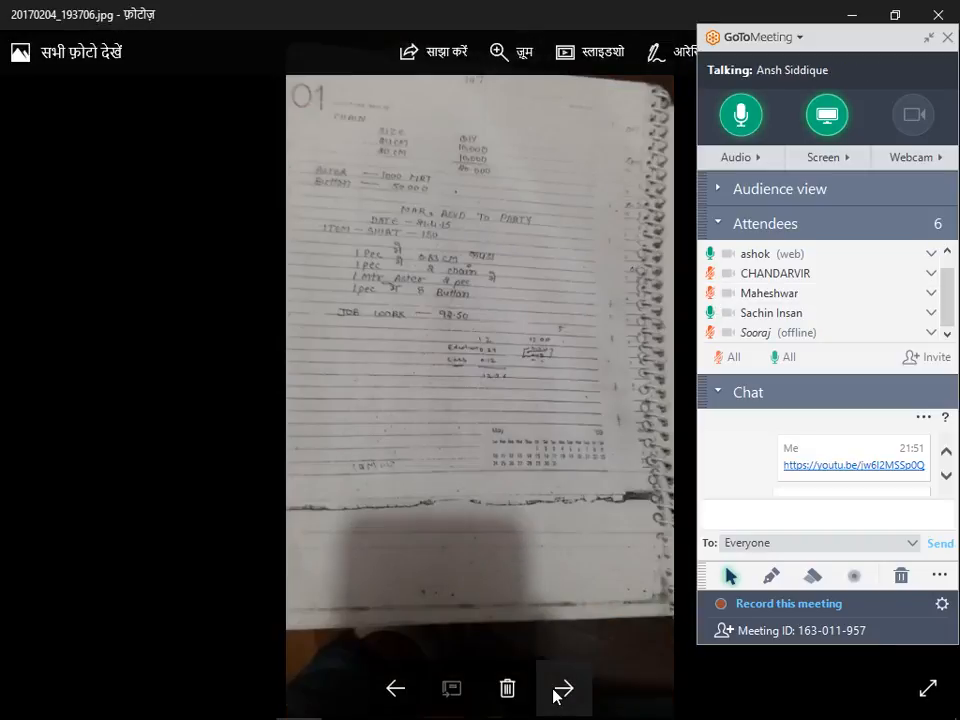
left_click(559, 688)
left_click(559, 688)
double_click(482, 527)
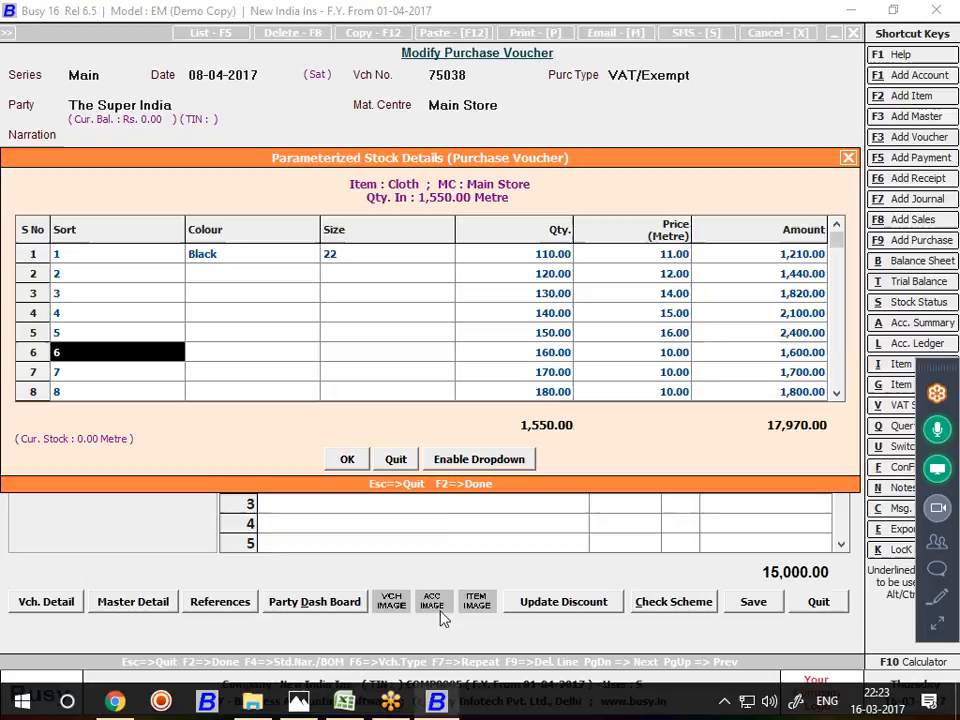
left_click(436, 700)
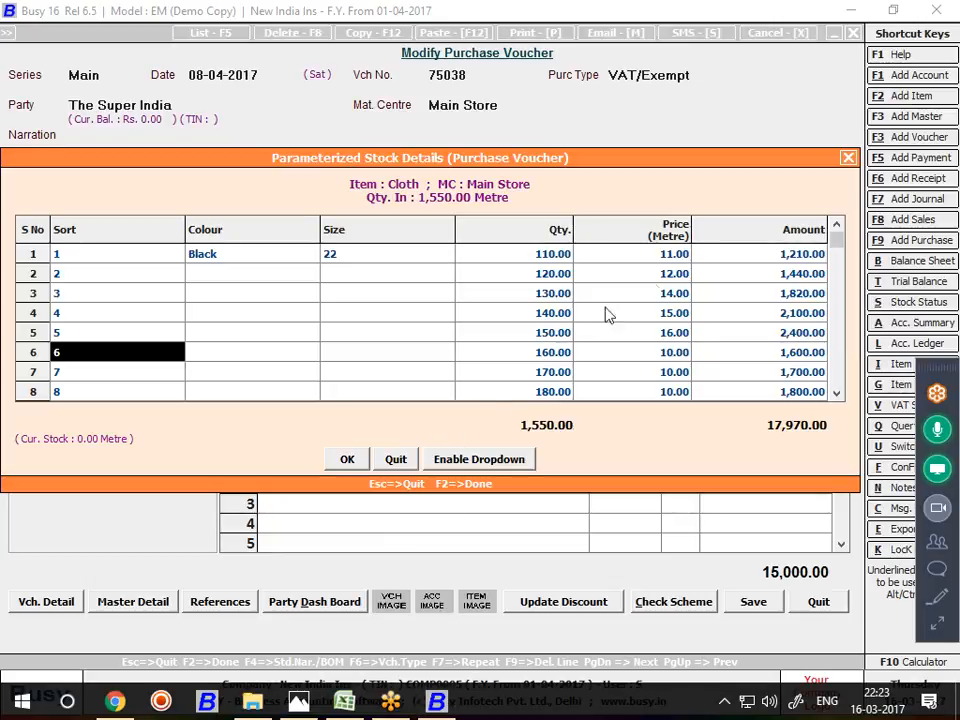
Close Cloth's parameter details and open Configure beside Parameterized Details in Inventory options
left_click(848, 160)
key("alt+f")
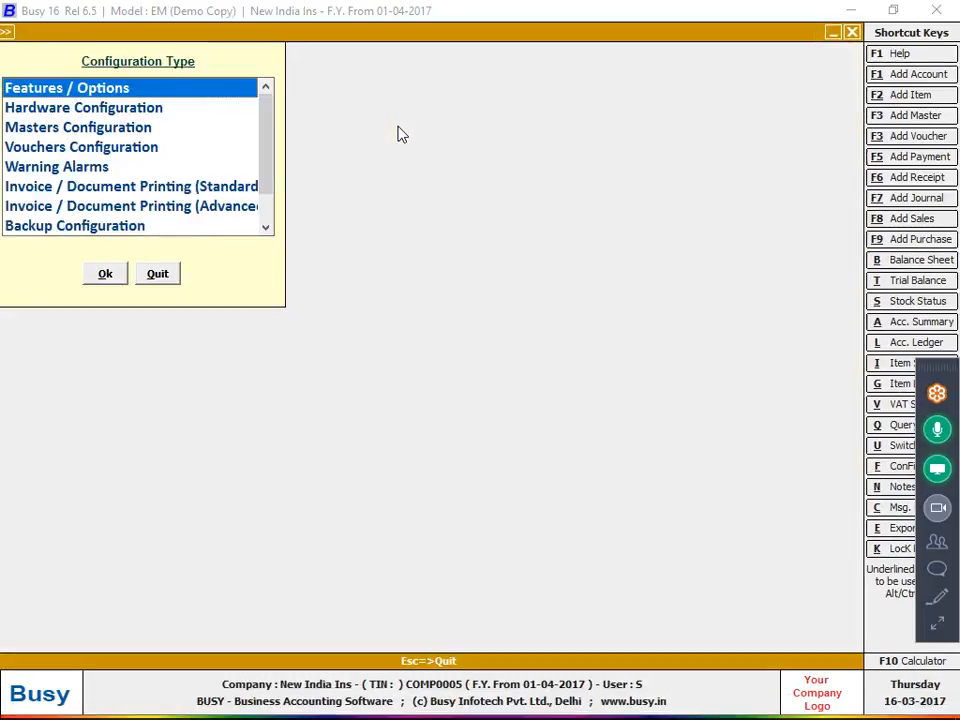
key("Return")
key("Down")
key("Down")
key("Down")
key("Return")
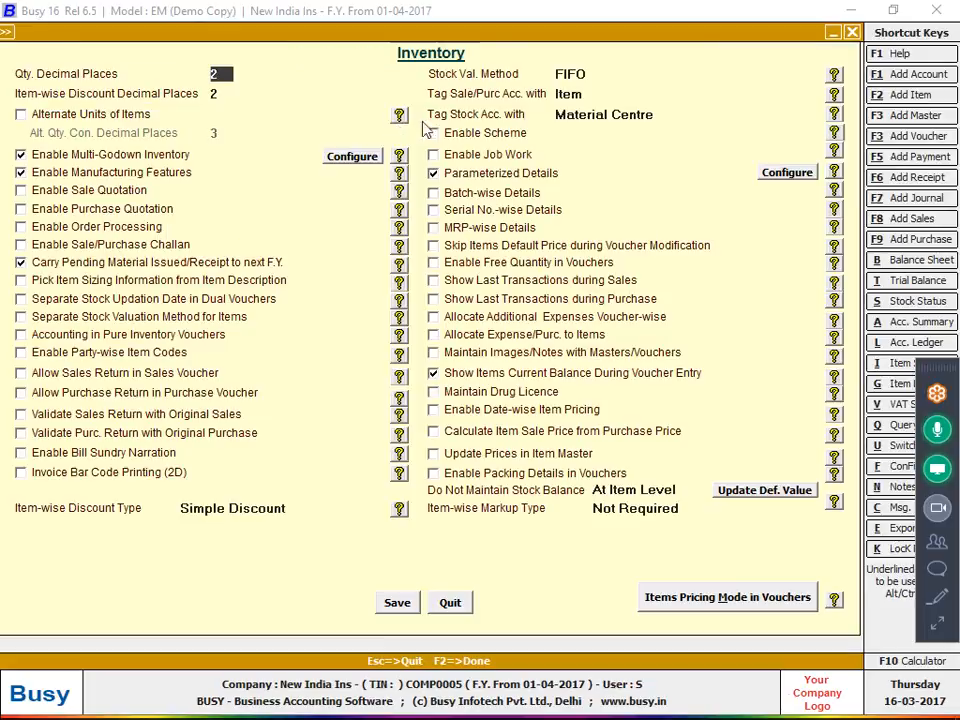
left_click(780, 174)
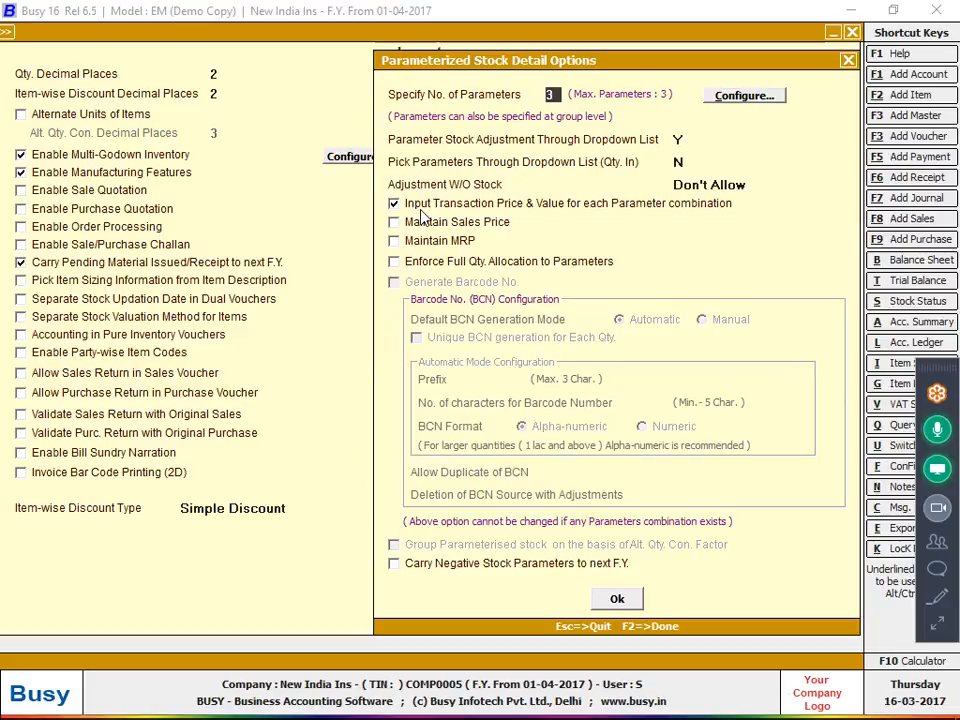
Enable Maintain Sales Price and Maintain MRP for parameterized stock, save, and return to the Cloth line
left_click(932, 627)
left_click(453, 227)
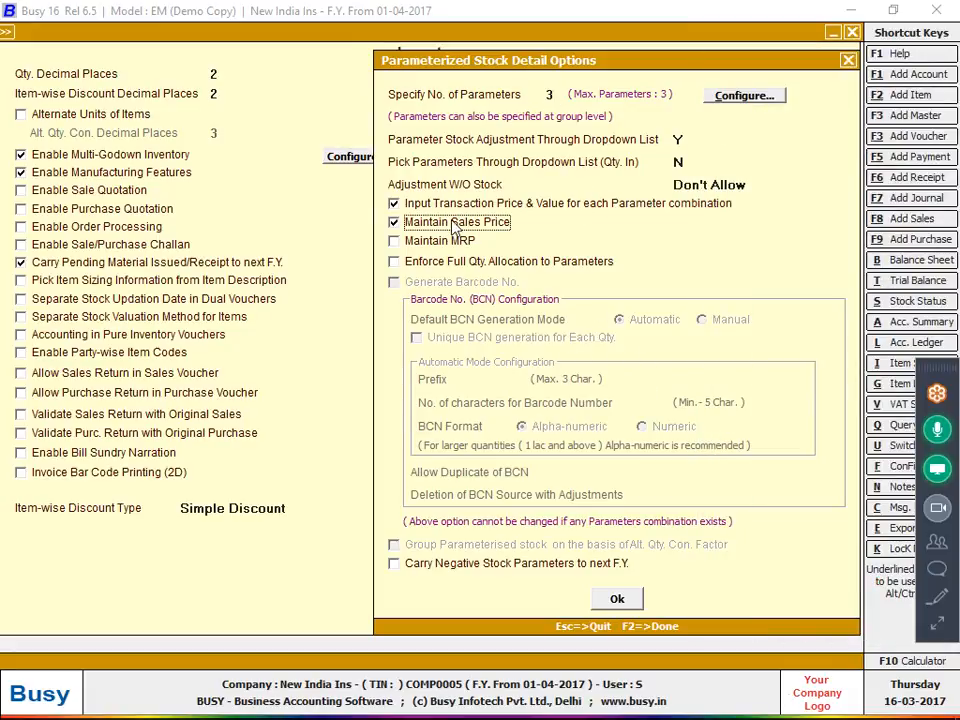
left_click(450, 241)
left_click(617, 598)
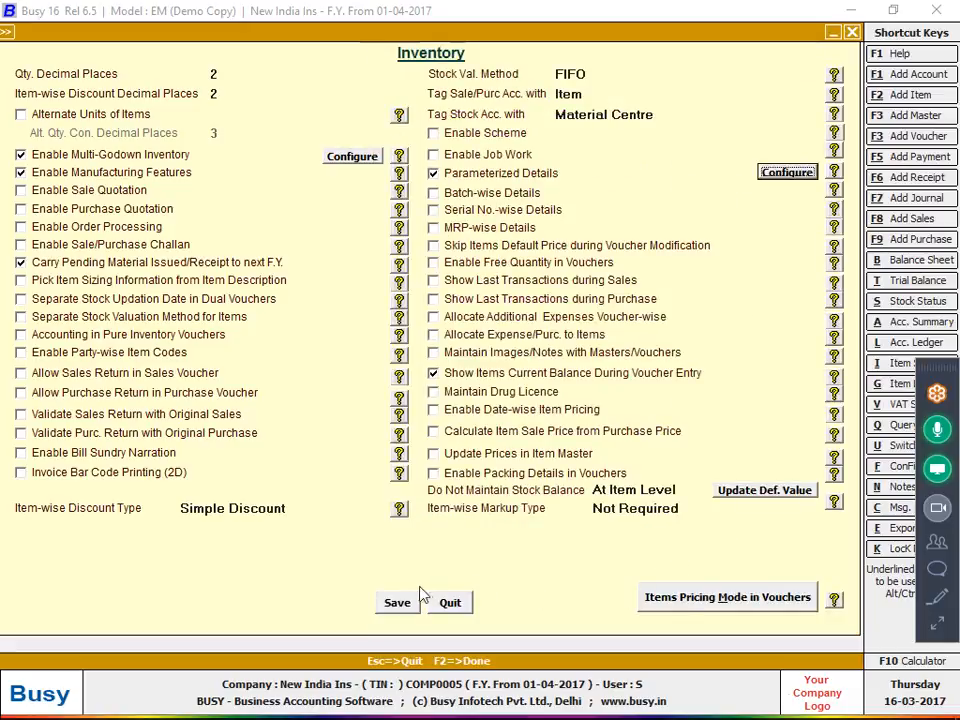
left_click(402, 601)
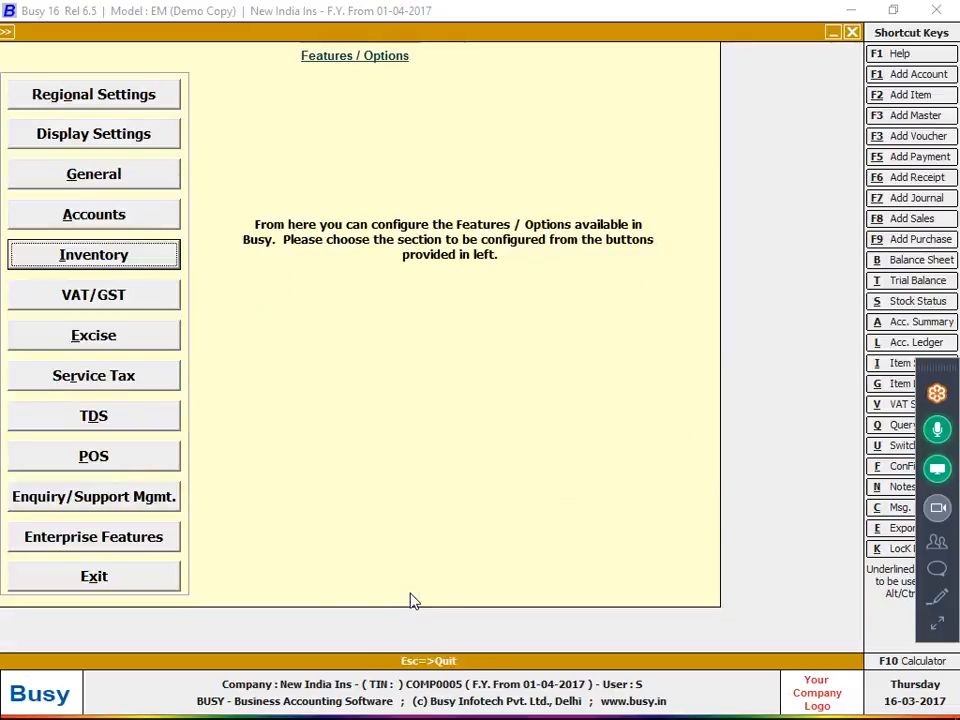
left_click(174, 578)
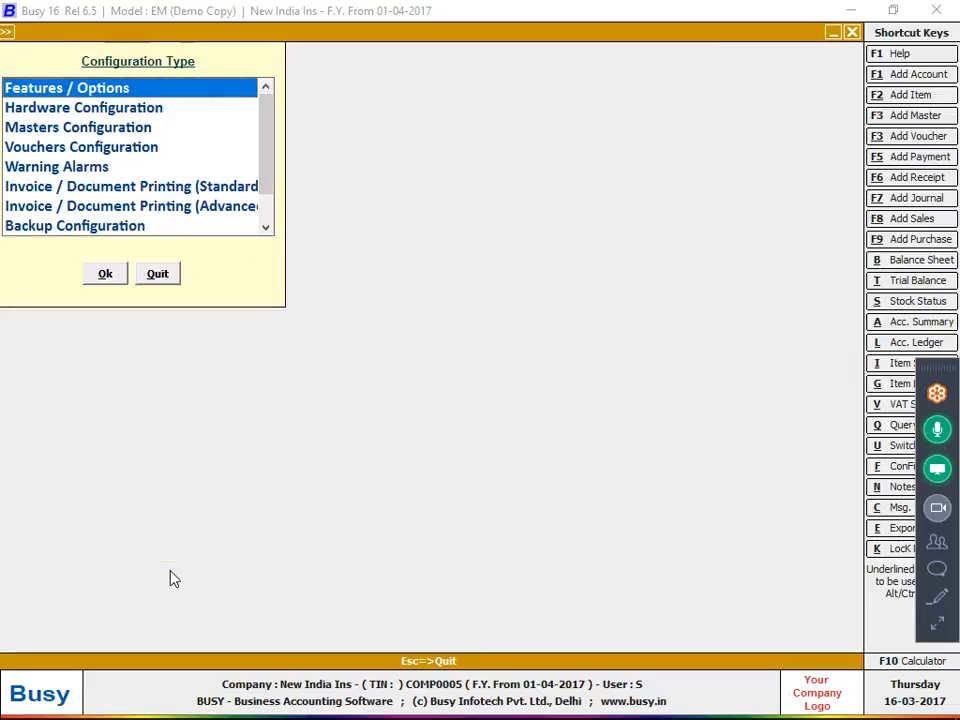
left_click(157, 280)
left_click(167, 191)
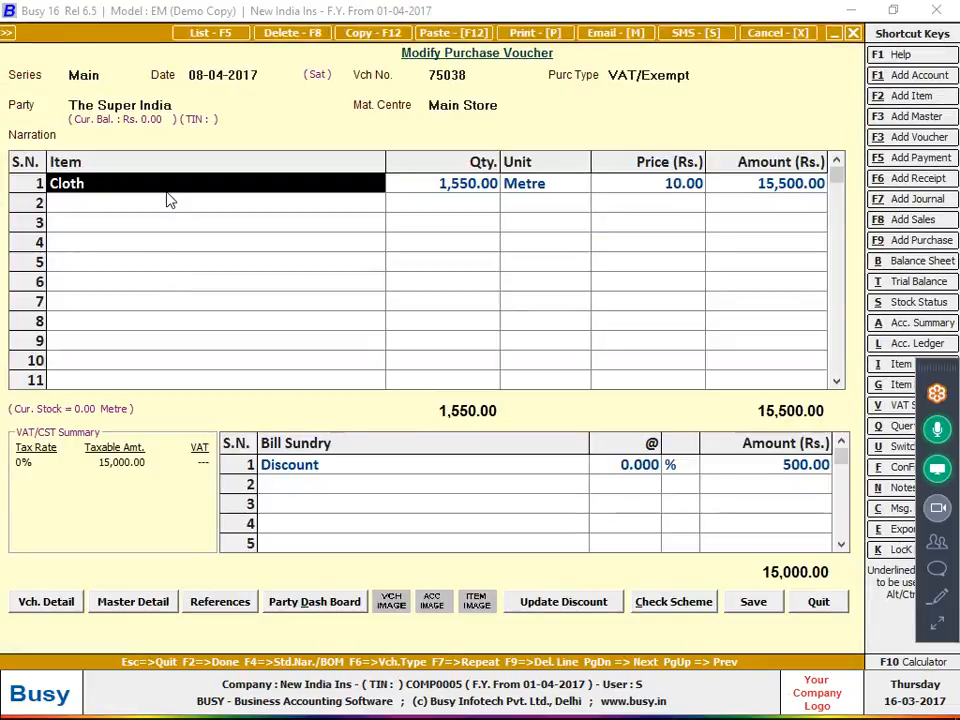
Give Cloth's sort 1 Black colour and size 22, then close its stock details
key("Return")
key("Return")
key("Return")
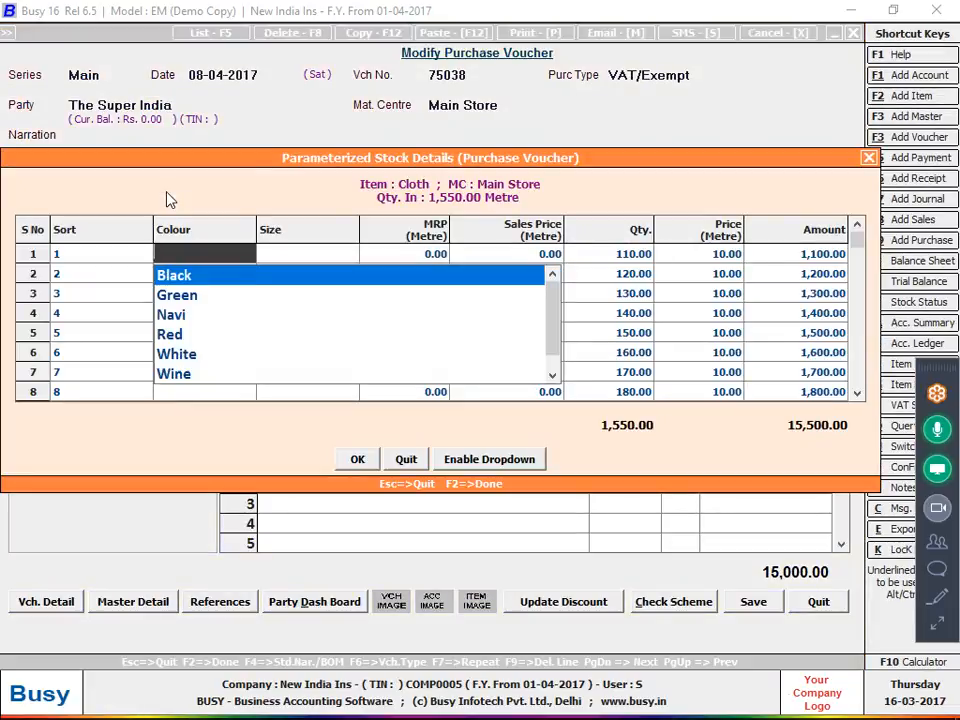
key("Return")
key("Return")
key("Return")
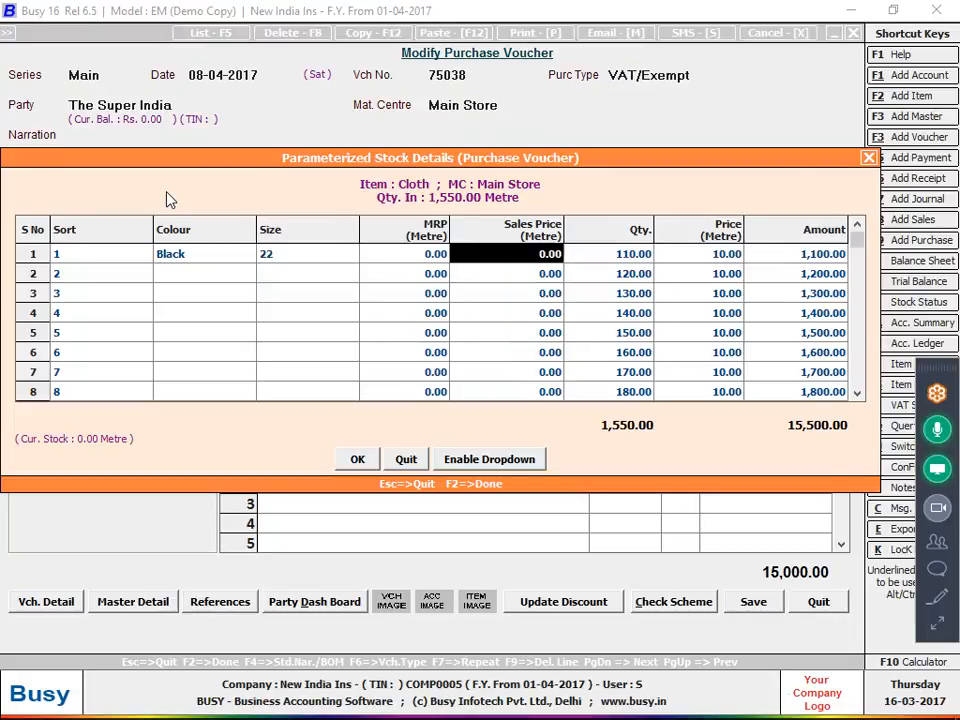
key("F2")
key("shift+Tab")
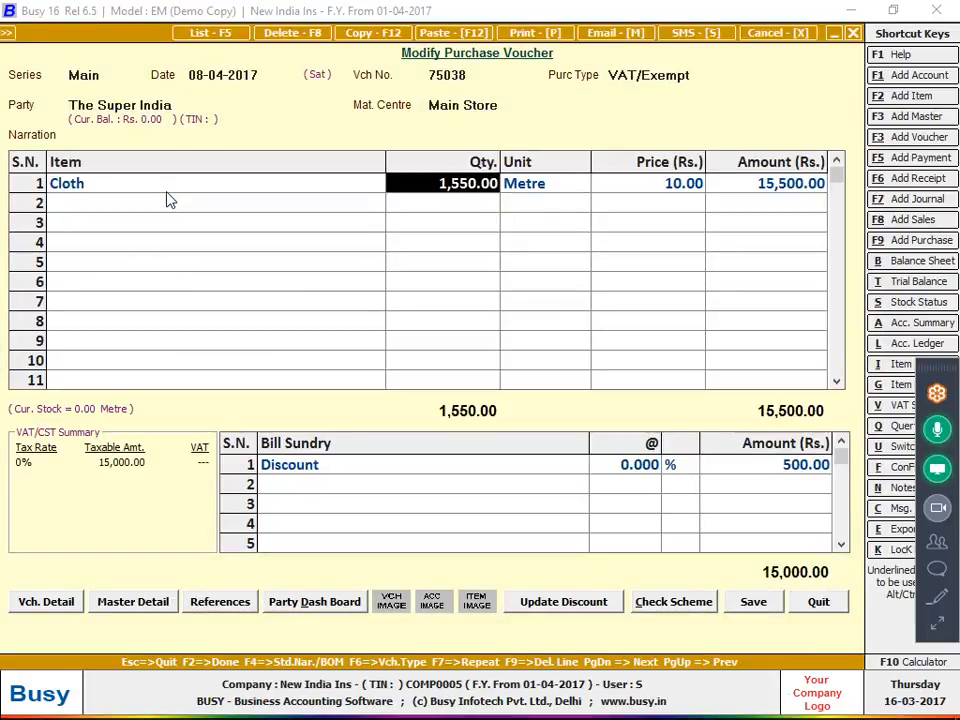
Check the handwritten bill, then go to Inventory in Features / Options
key("alt+Tab")
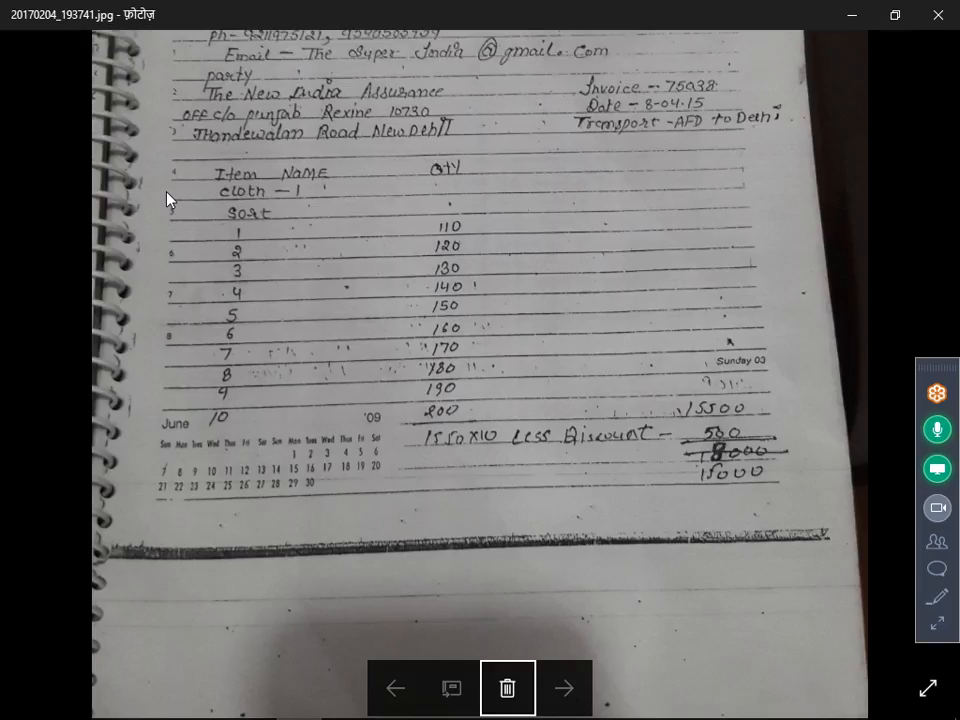
key("alt+Tab")
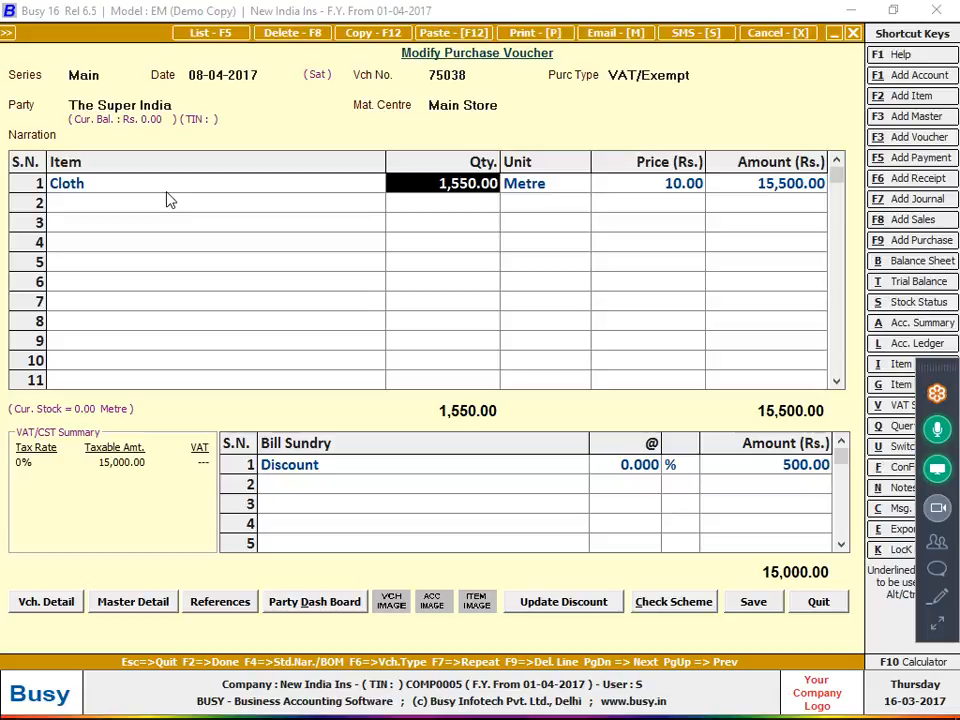
key("alt+f")
key("Return")
key("Down")
key("Down")
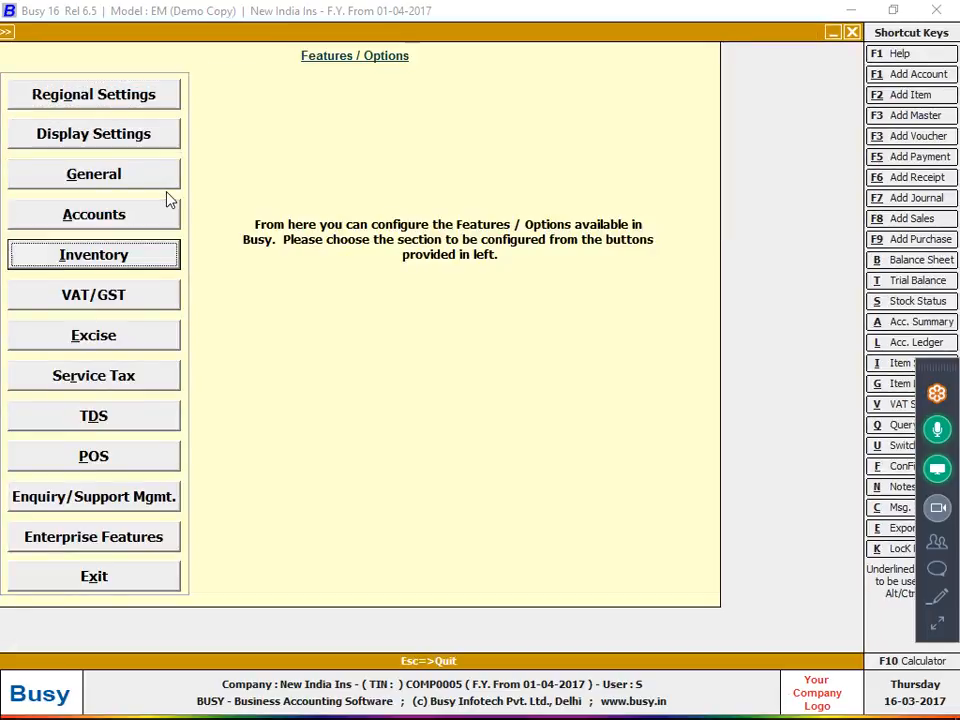
Set parameterized details to 1 parameter and untick MRP, Sales Price and transaction price inputs
key("Return")
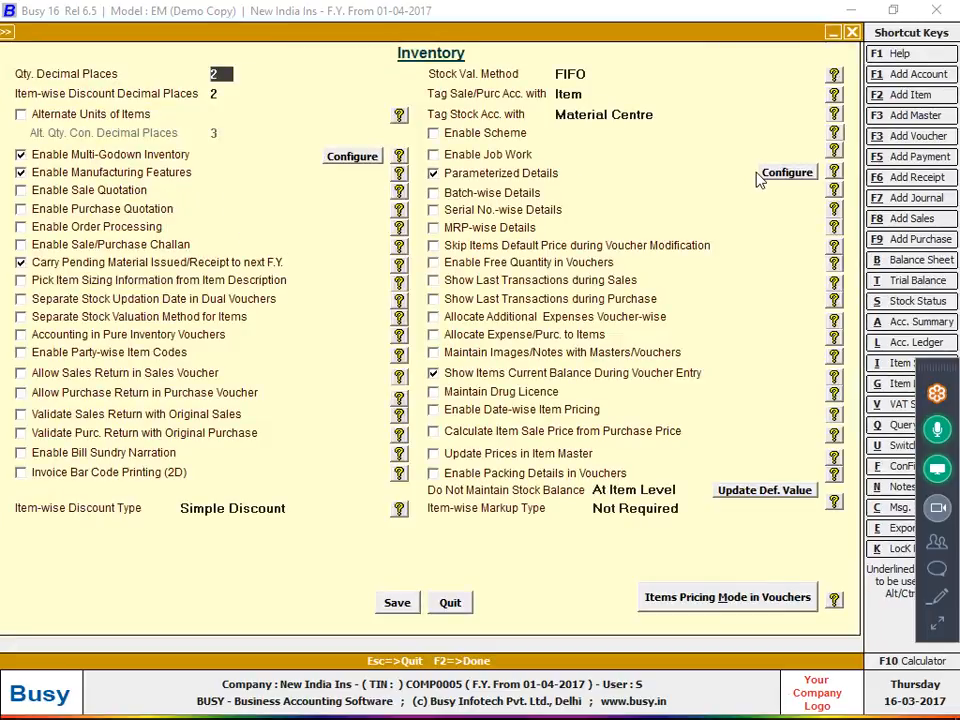
left_click(763, 175)
type("1")
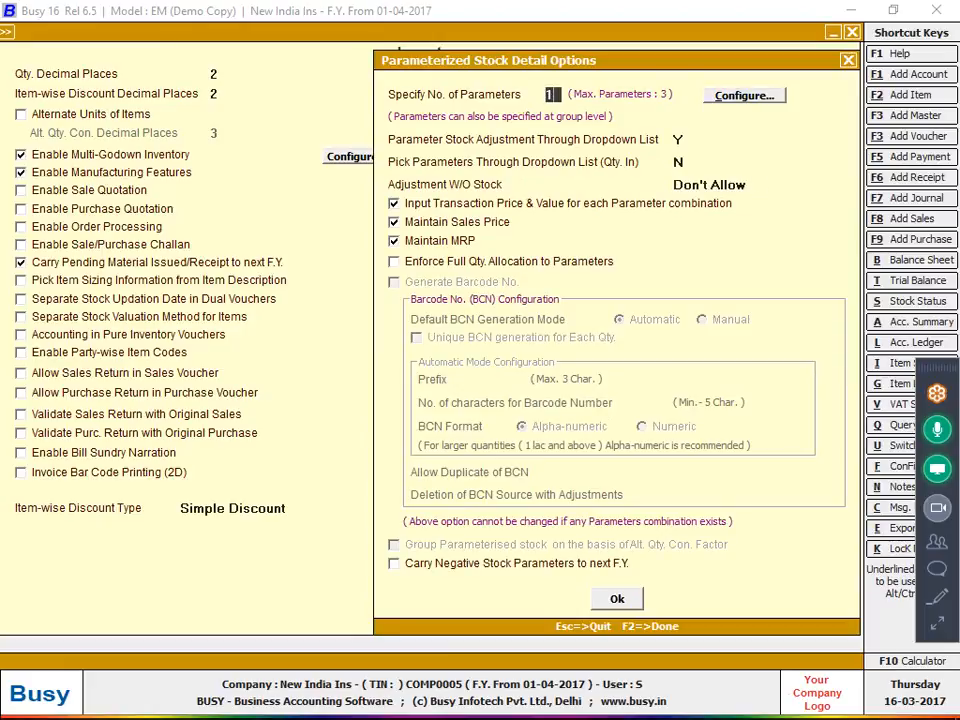
key("Return")
key("Return")
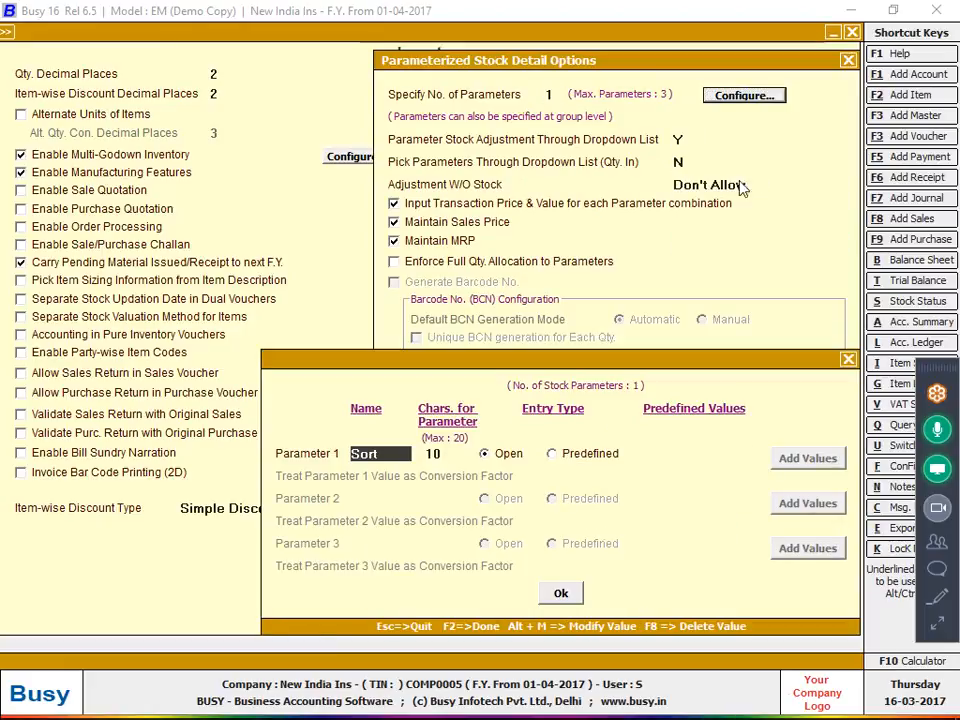
key("F2")
left_click(440, 240)
left_click(457, 218)
left_click(456, 205)
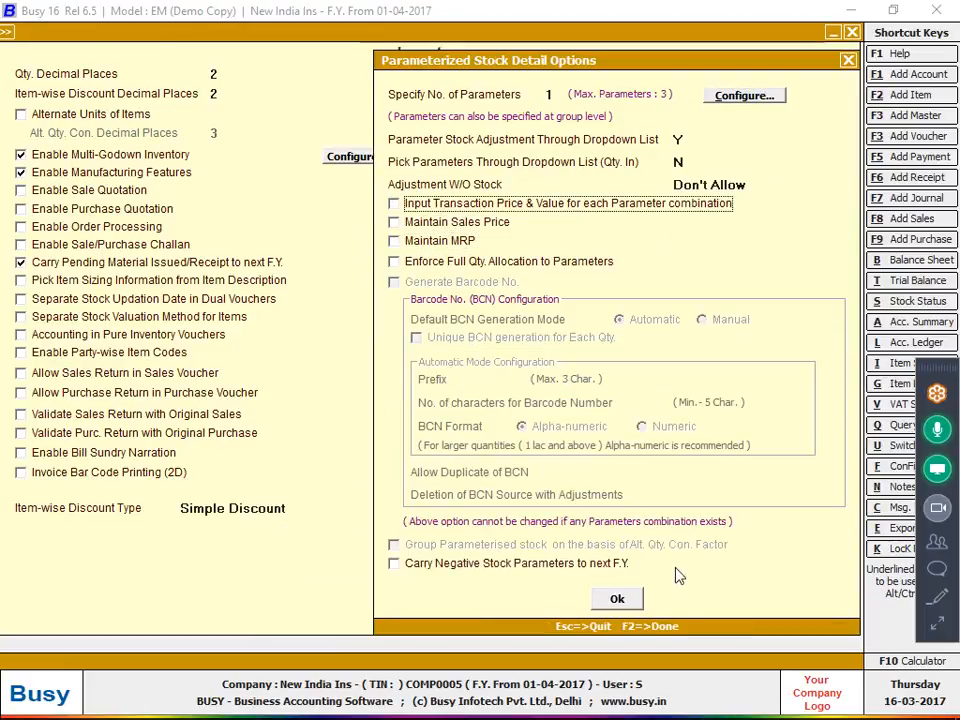
Clear the invalid data warnings by re-confirming the Sort parameter, then save the inventory settings
left_click(616, 598)
left_click(585, 416)
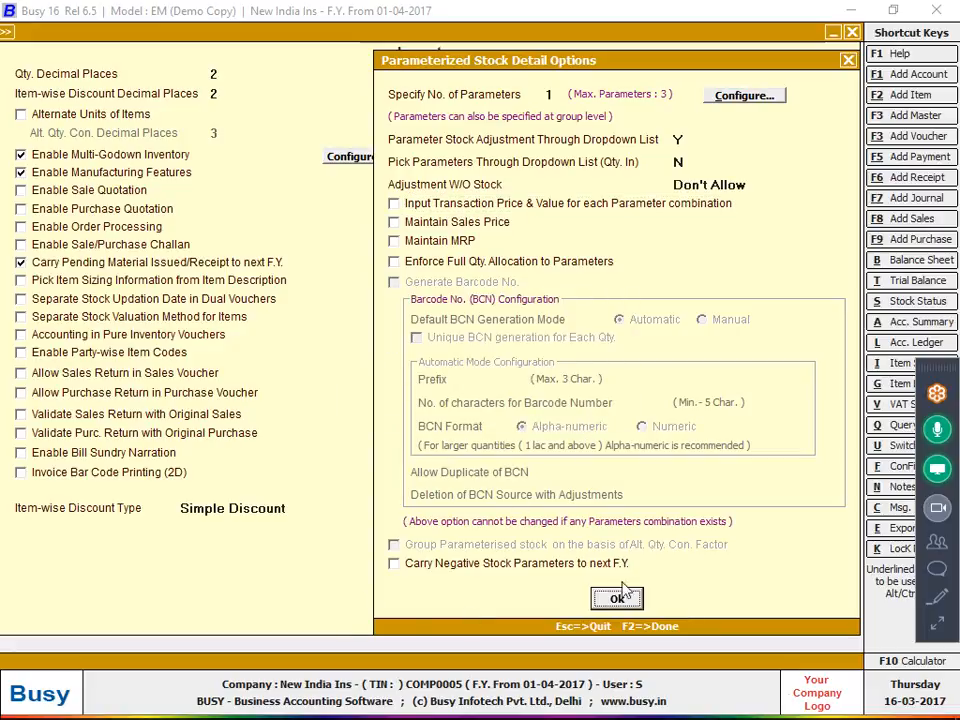
left_click(616, 598)
left_click(600, 412)
left_click(744, 95)
left_click(562, 594)
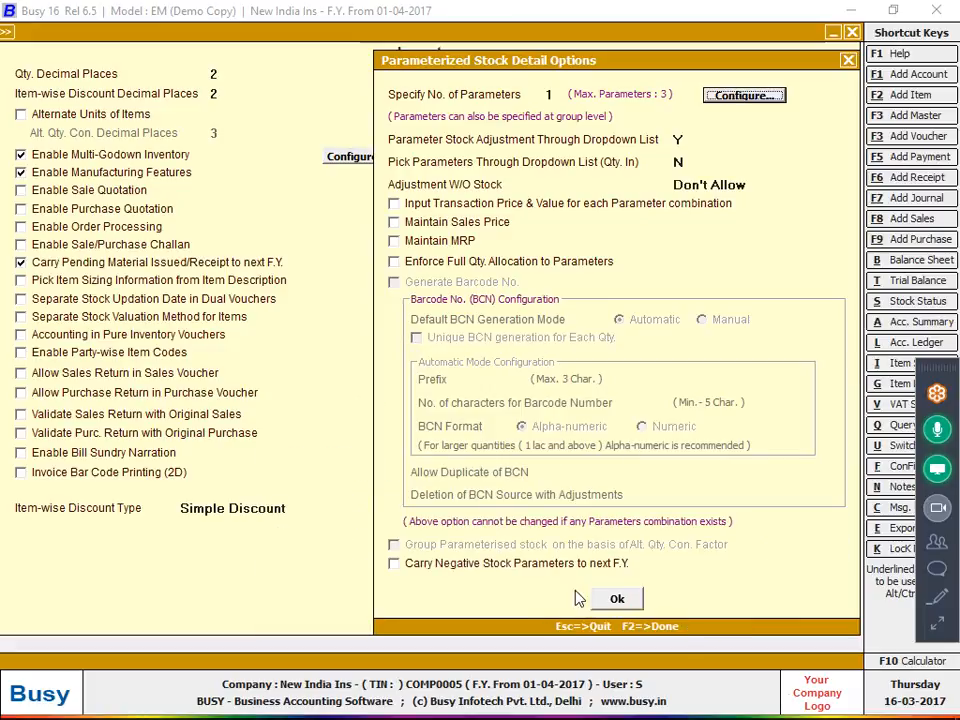
left_click(615, 598)
left_click(398, 603)
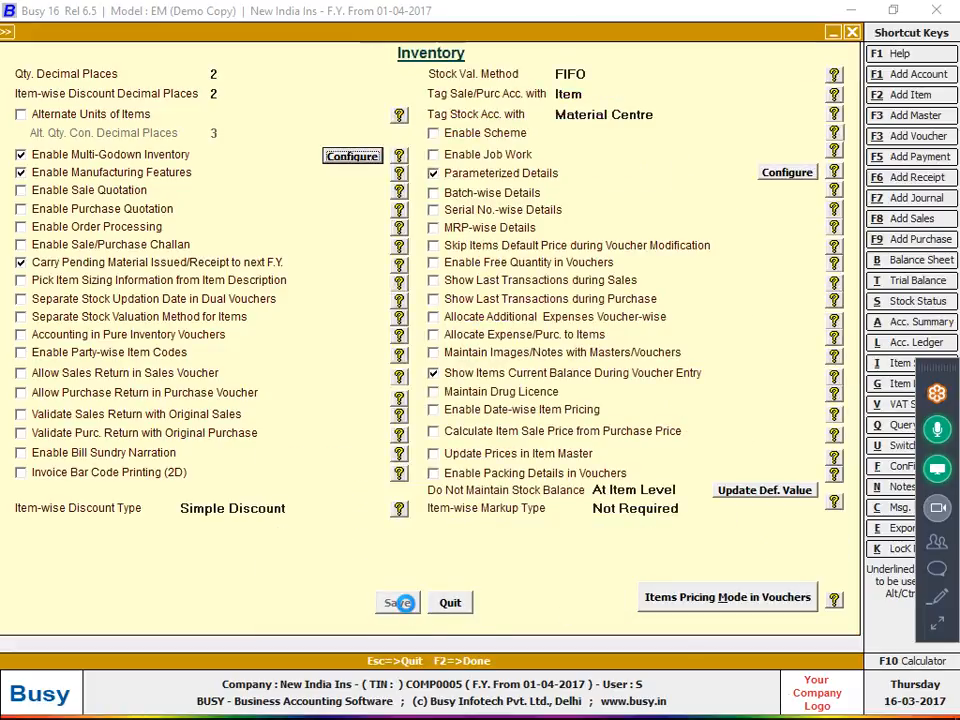
key("Escape")
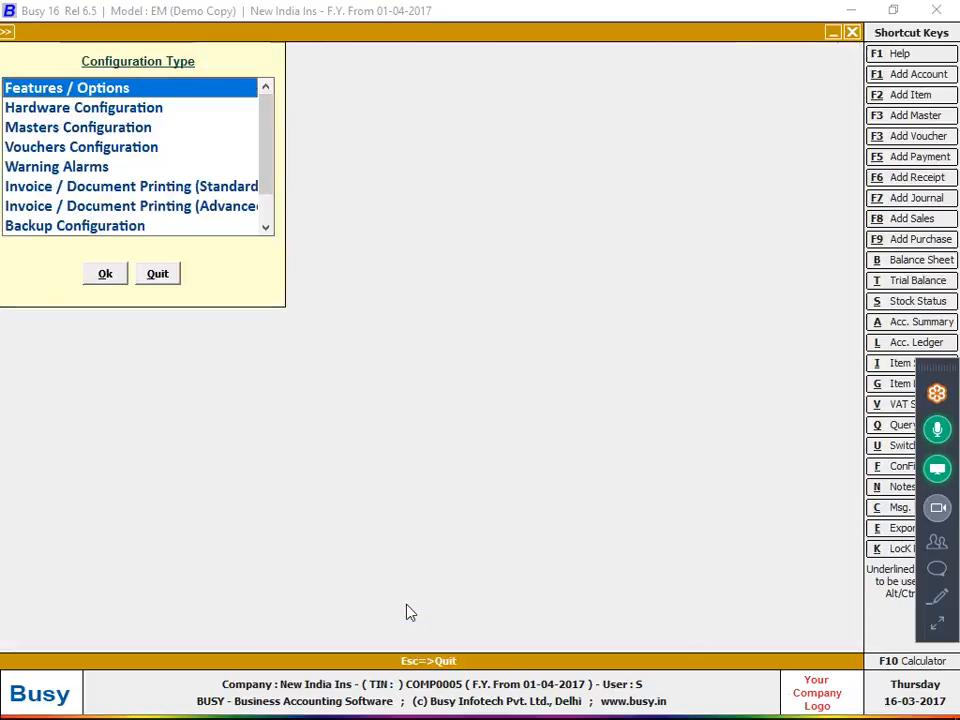
Save the Cloth purchase with sort-wise quantities only and view the bill photo fitted to the window
key("Escape")
key("Return")
key("Return")
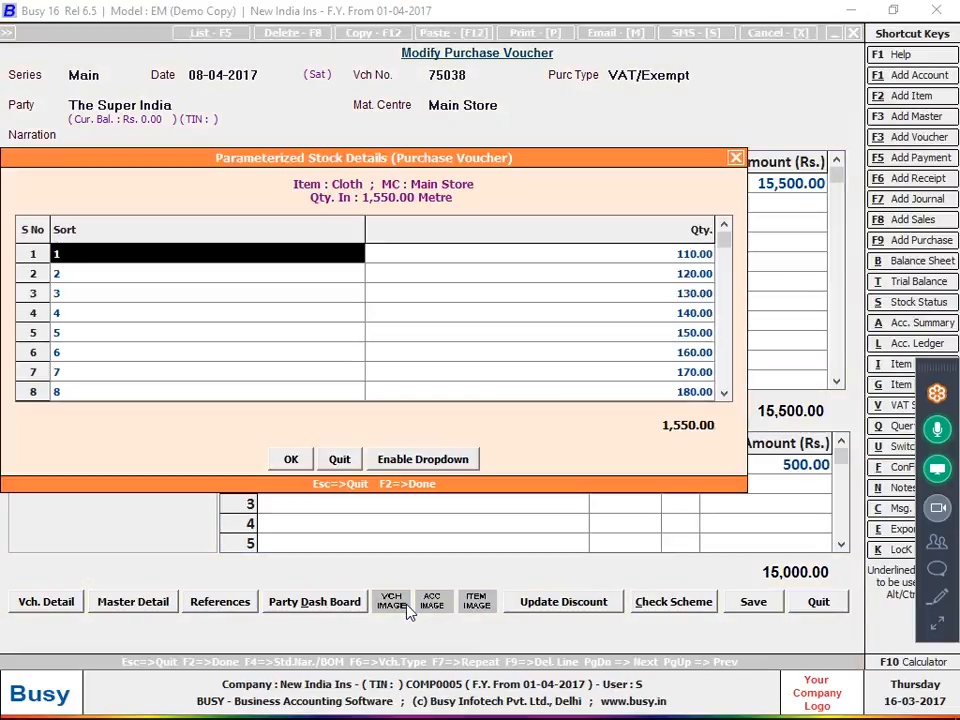
key("Return")
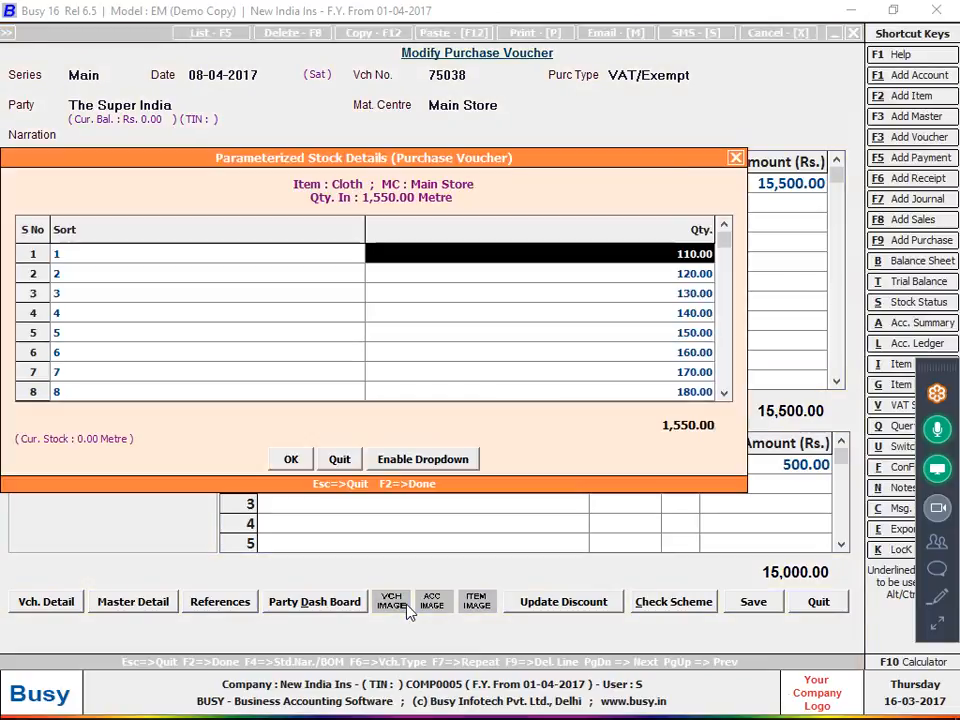
key("F2")
key("F2")
key("F2")
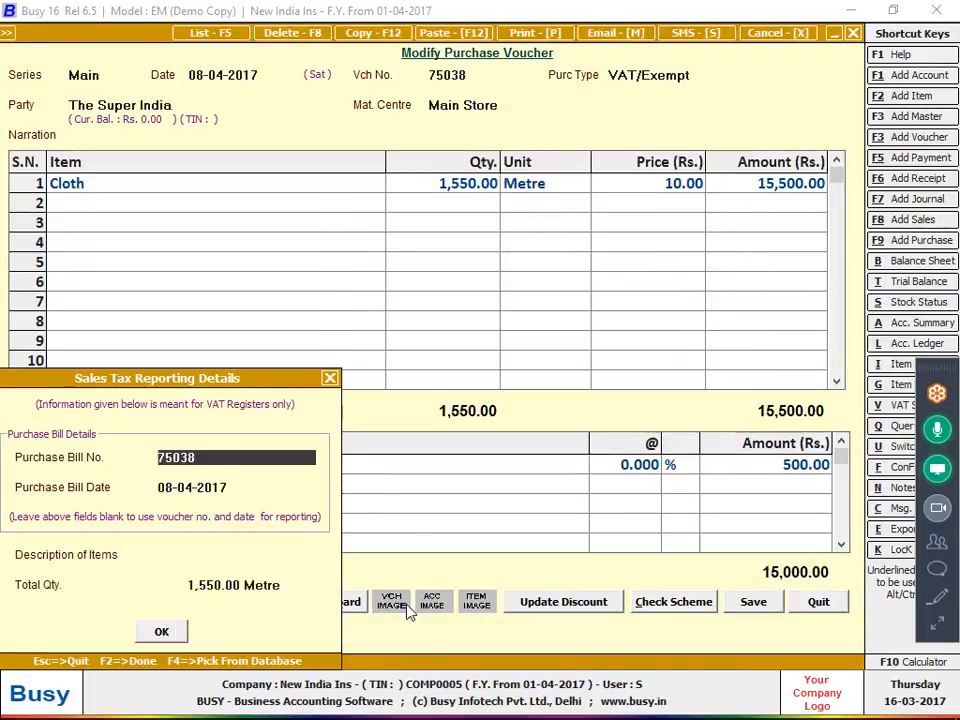
key("F2")
key("F2")
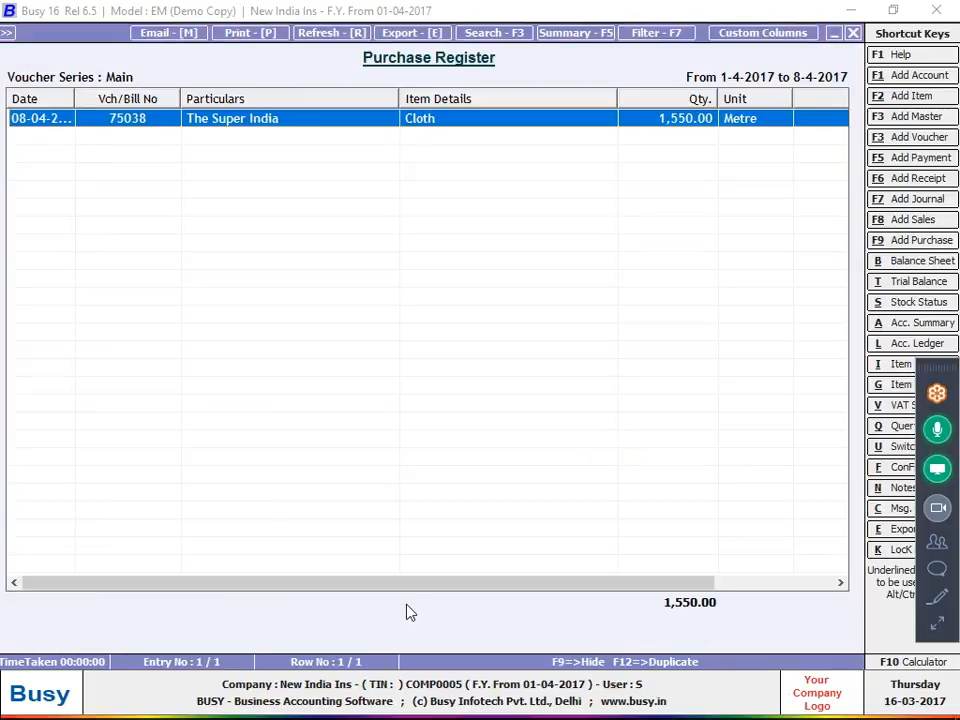
key("alt+Tab")
double_click(430, 348)
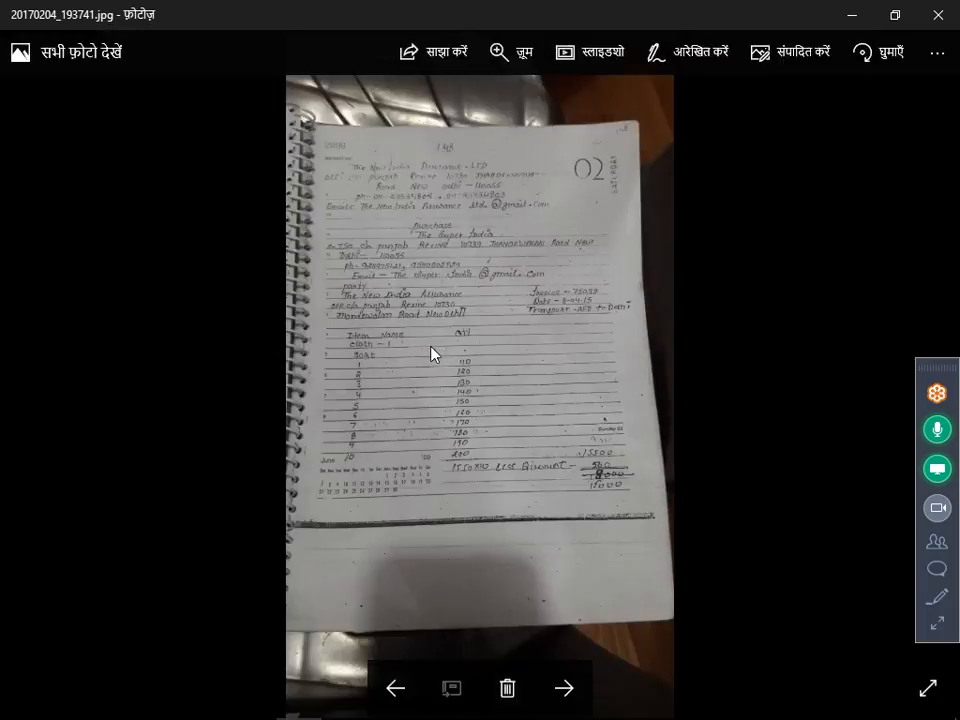
Show the next bill photo, zoomed to the top of the notebook page
left_click(563, 687)
double_click(510, 528)
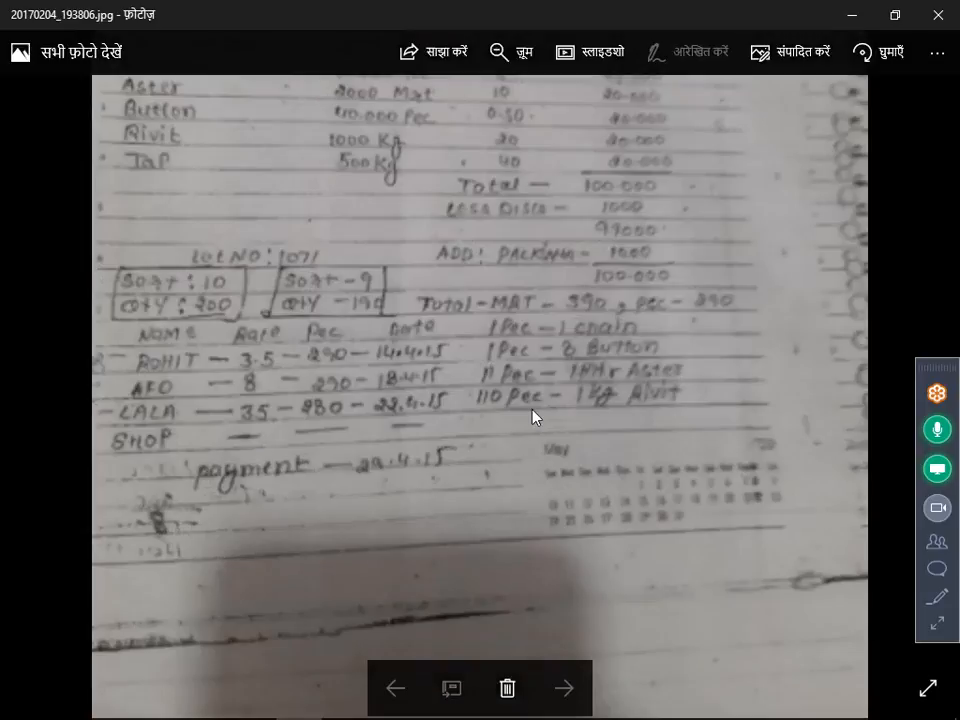
left_click_drag(405, 124, 405, 343)
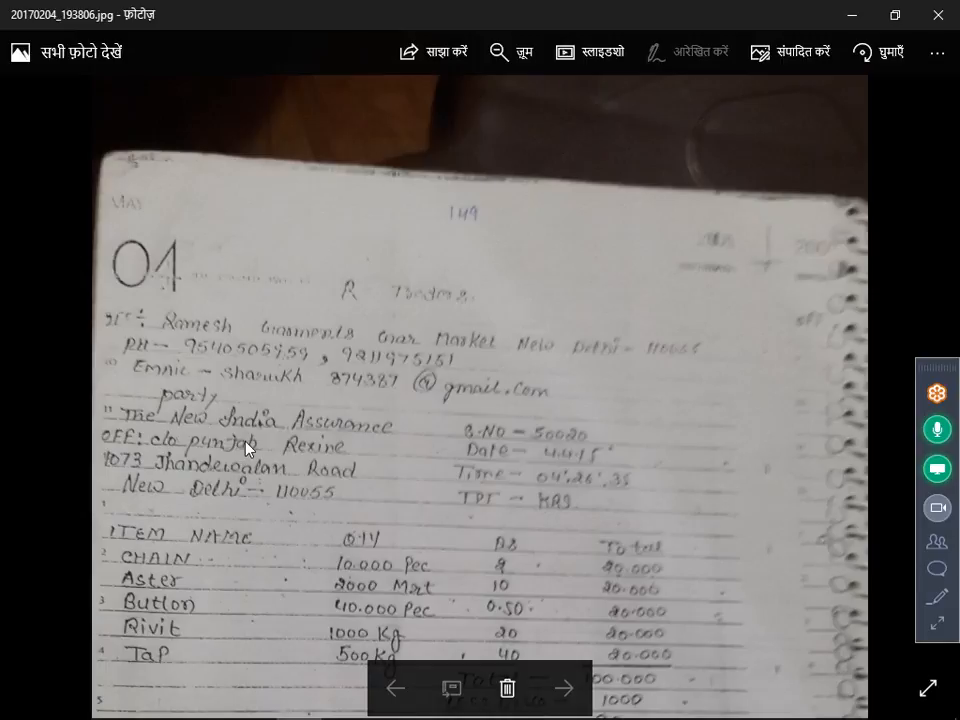
Start a new purchase voucher dated 04-04-2017 with voucher number 50020
key("alt+Tab")
key("F9")
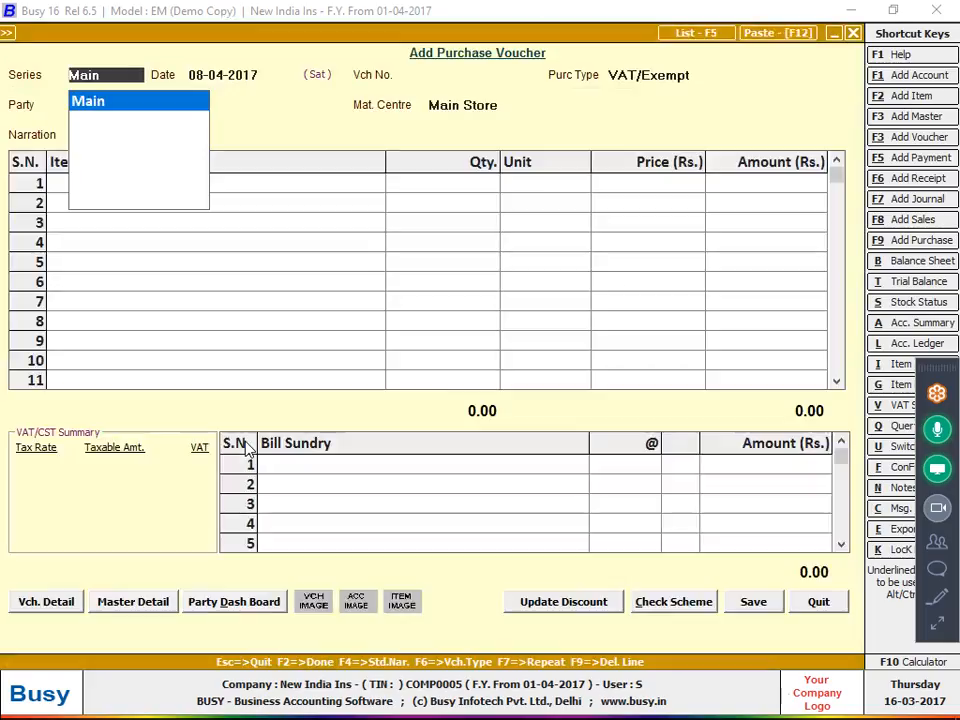
key("Return")
key("alt+Tab")
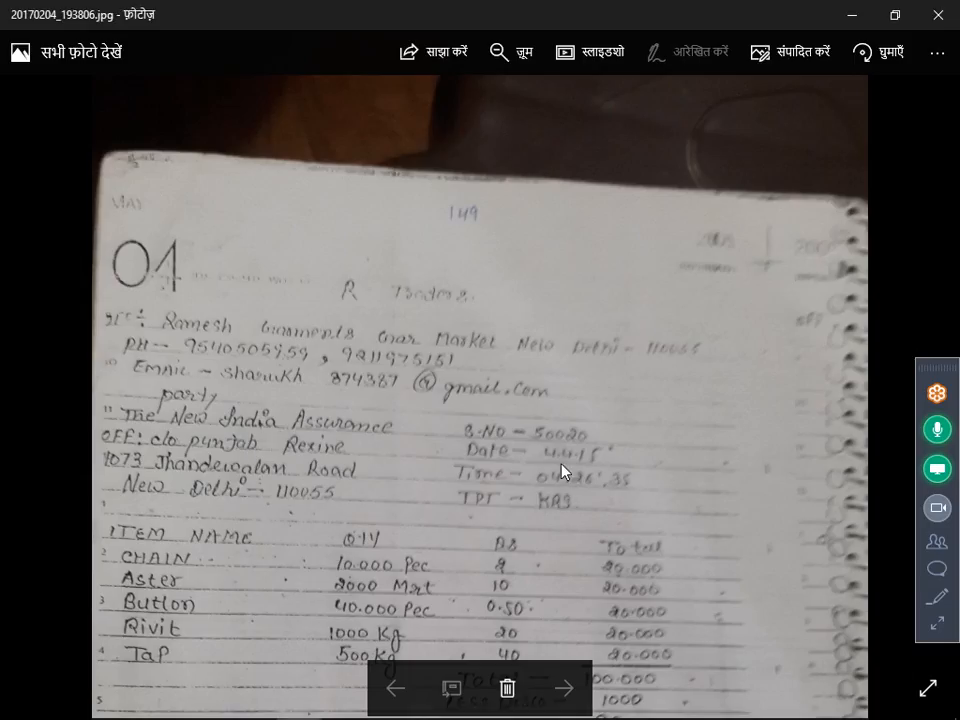
key("alt+Tab")
type("4")
key("Return")
key("alt+Tab")
key("alt+Tab")
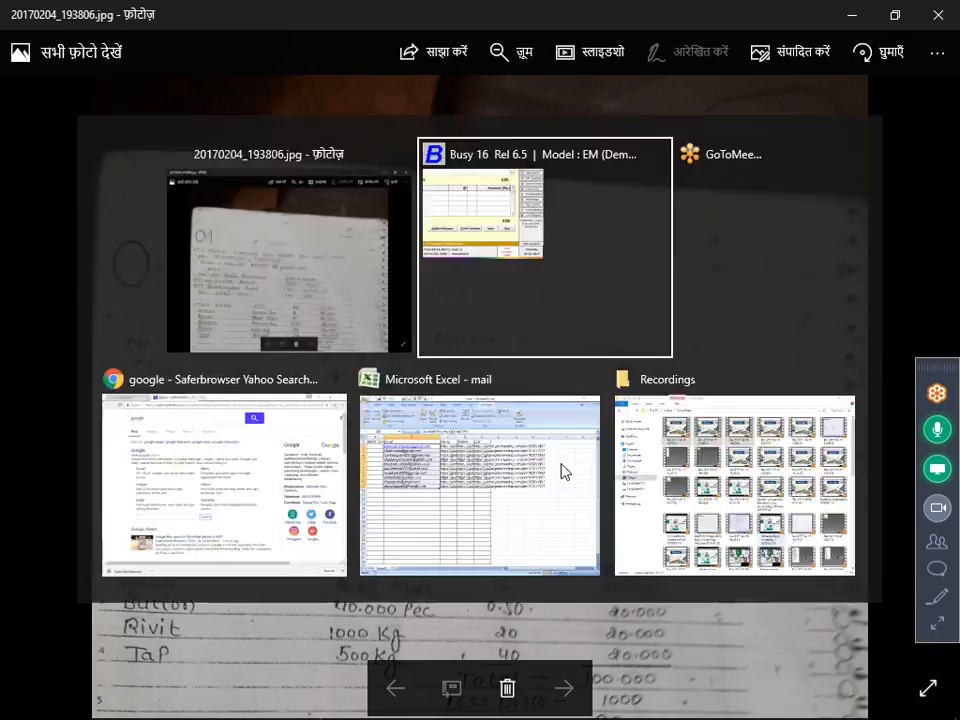
type("50020")
key("Return")
key("alt+Tab")
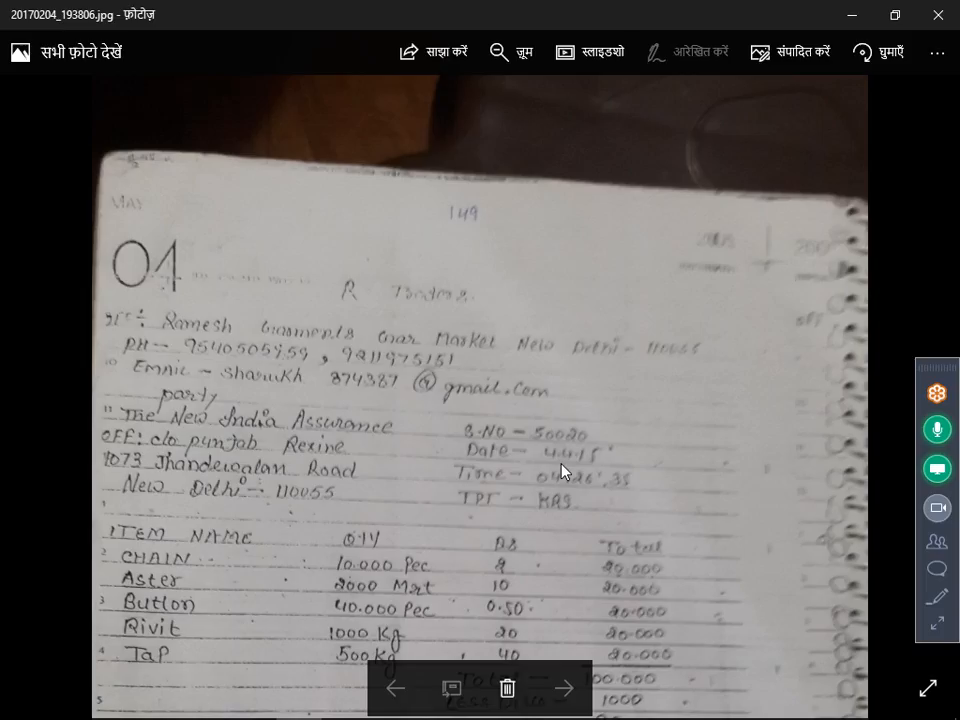
key("alt+Tab")
key("F3")
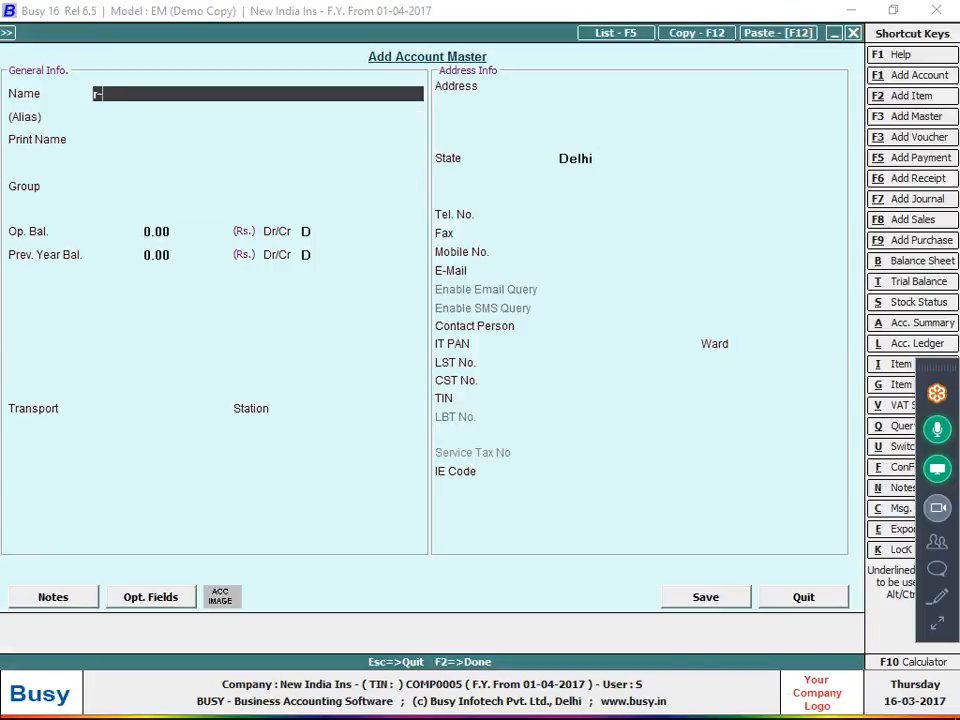
Create the account R-TRADERS under Sundry Creditors with Bill-by-Bill set to N
type("R-TRADERS")
key("Return")
key("Return")
type("SUN")
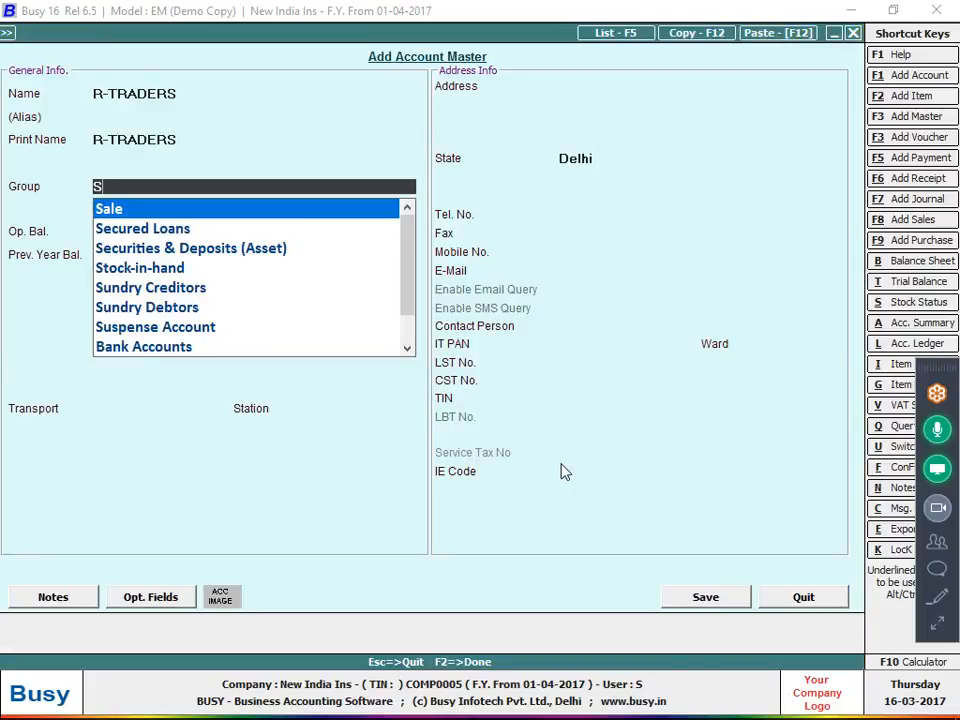
key("Return")
key("Return")
key("Return")
key("Return")
key("Return")
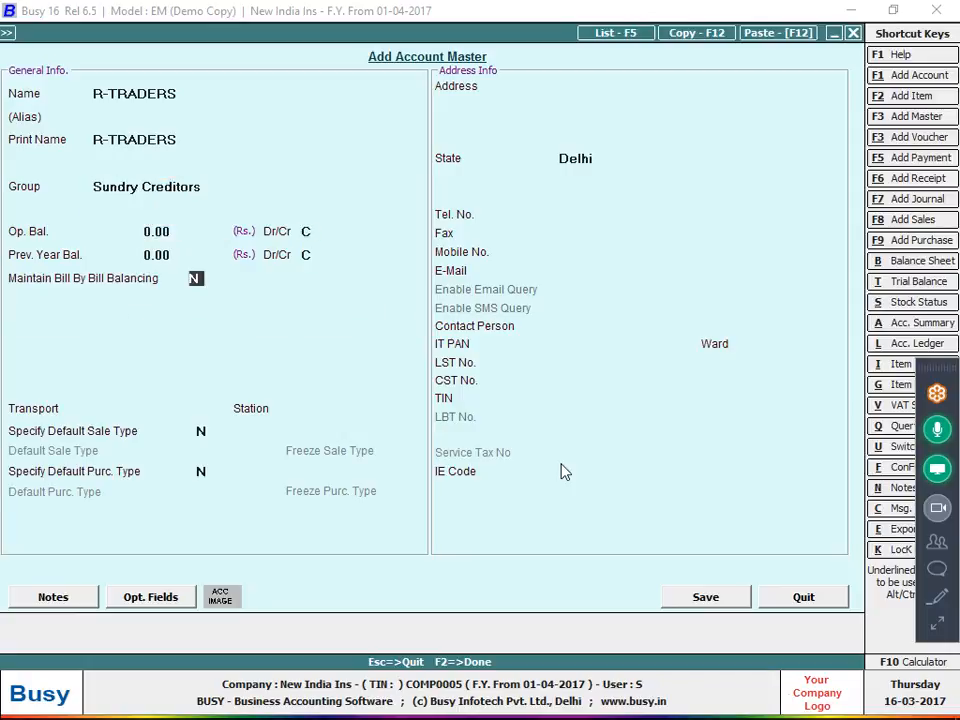
type("N")
key("F2")
key("Return")
key("alt+Tab")
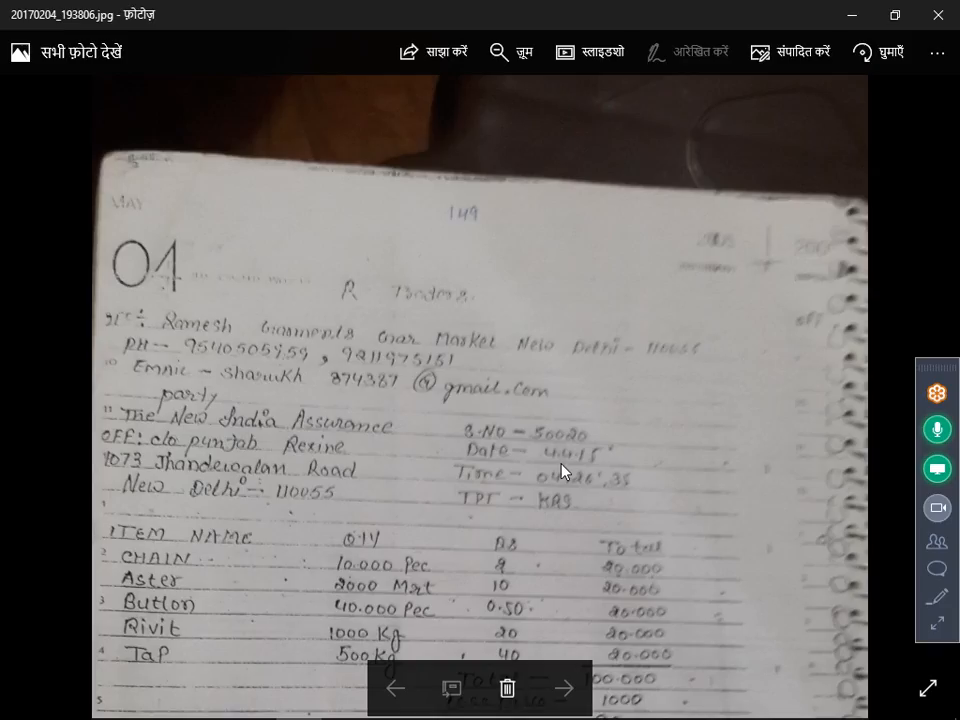
Back in the accounting window, open a blank Add Item Master form
scroll(317, 612, "down", 3)
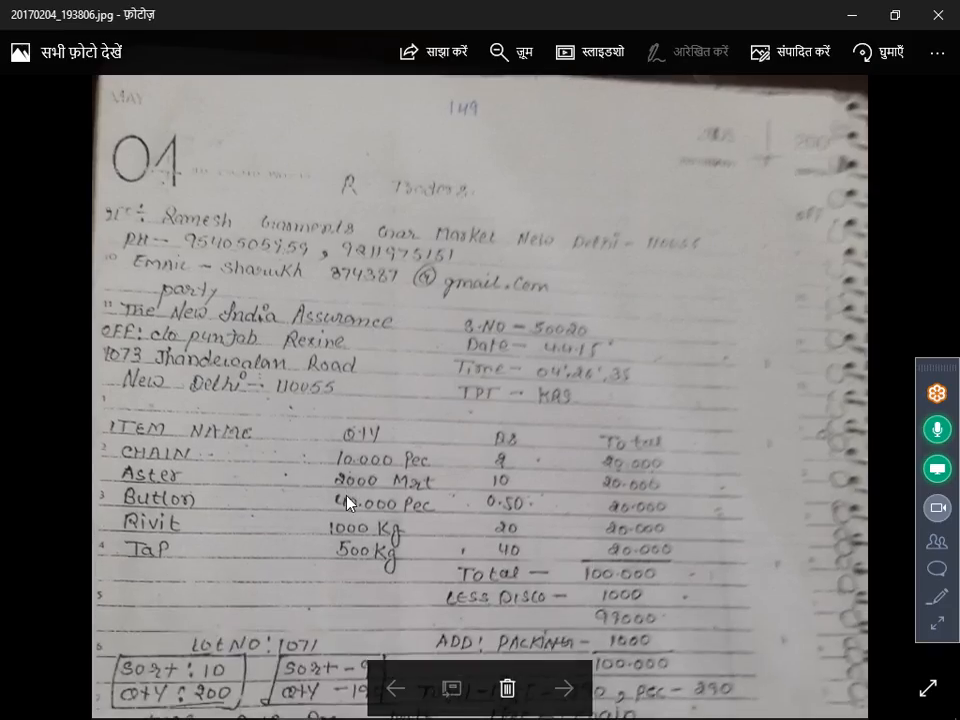
key("alt+Tab")
key("alt+F2")
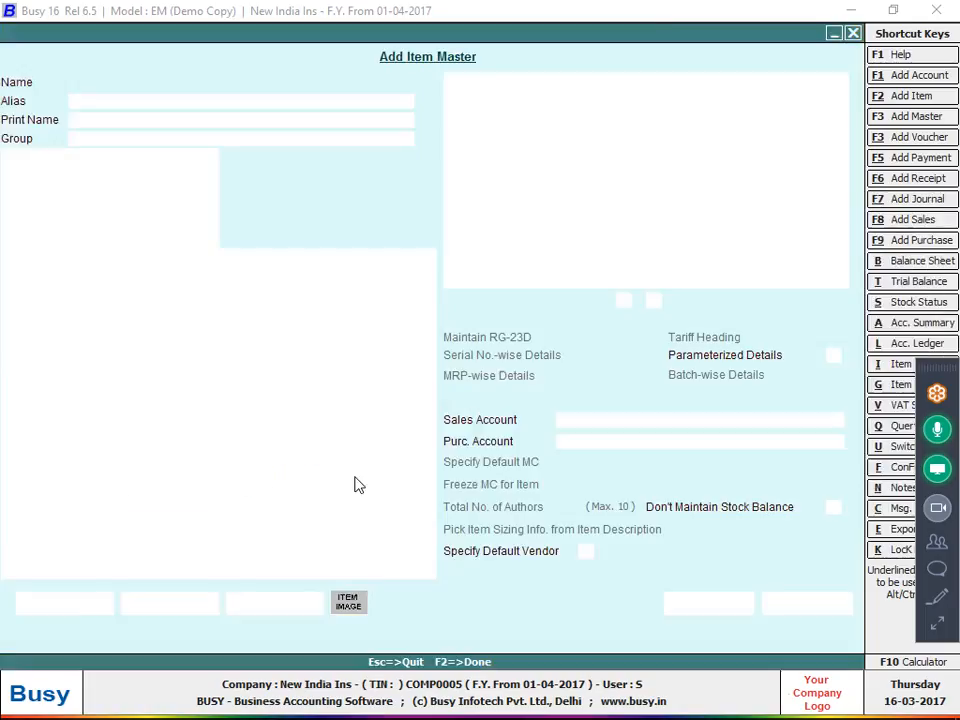
Define item CHAIN in group General, unit Pcs., with purchase price 2.00
type("HAI")
key("BackSpace")
key("BackSpace")
key("BackSpace")
type("CHAIN")
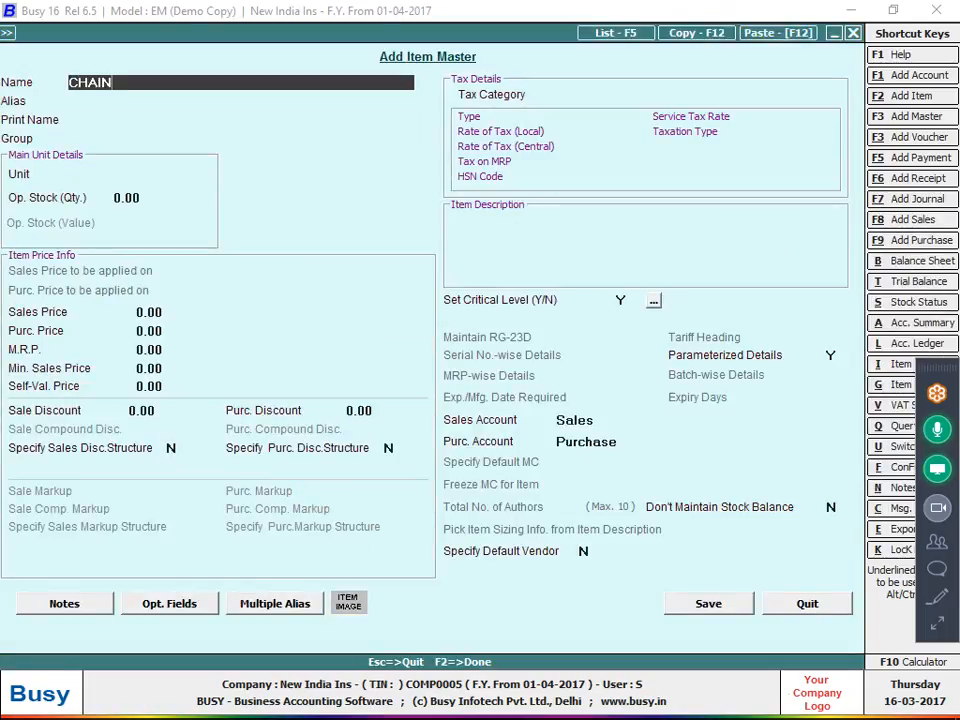
key("Return")
key("Return")
key("Return")
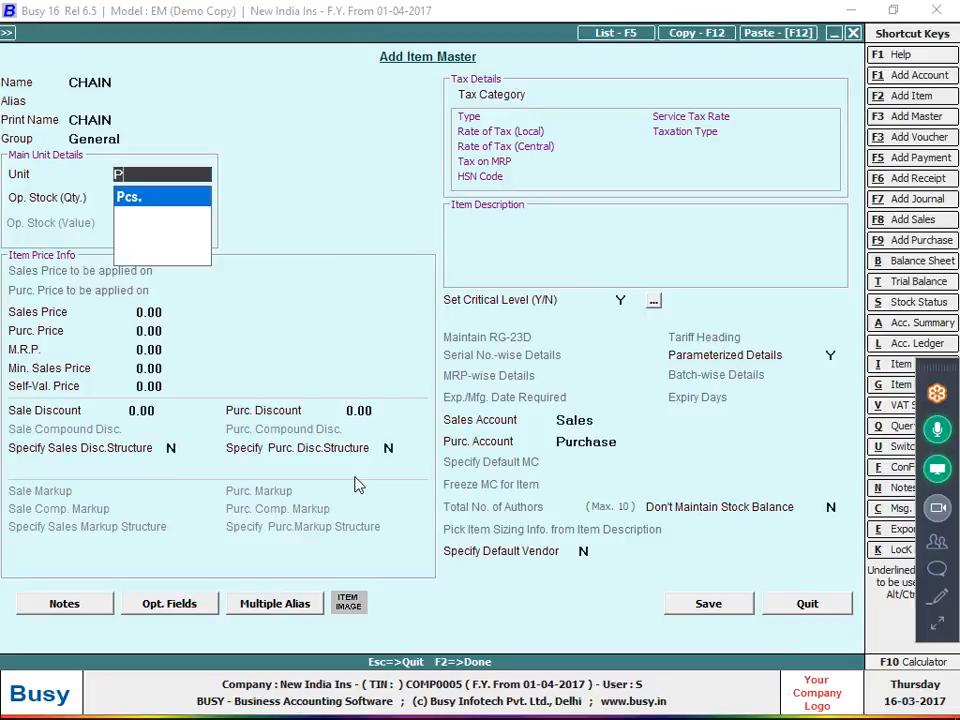
key("Return")
key("Return")
key("alt+Tab")
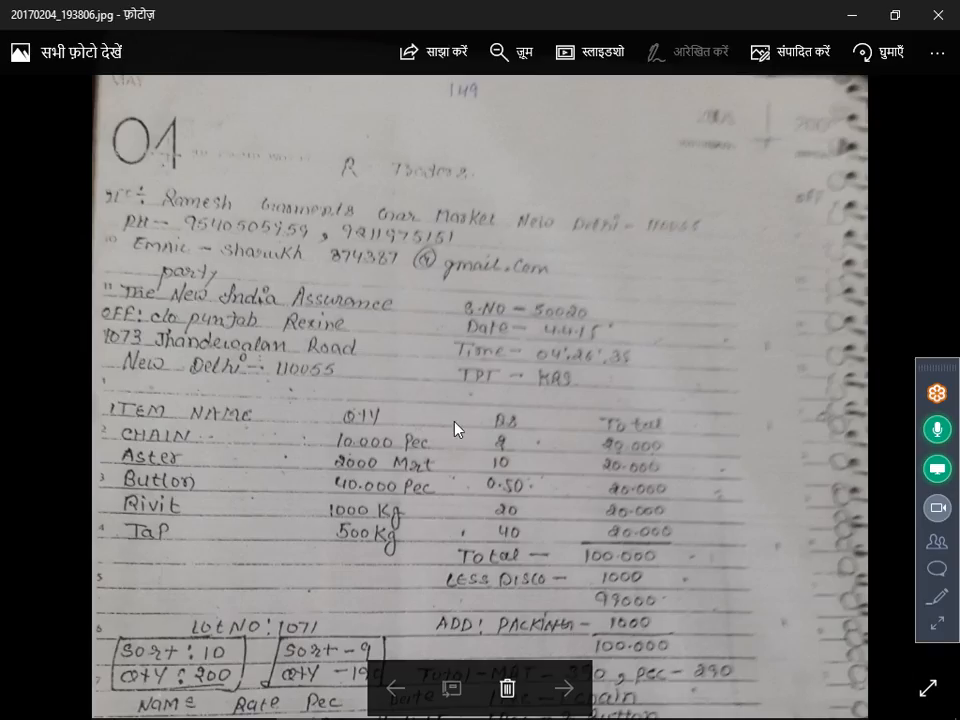
key("alt+Tab")
key("Return")
type("2")
key("Return")
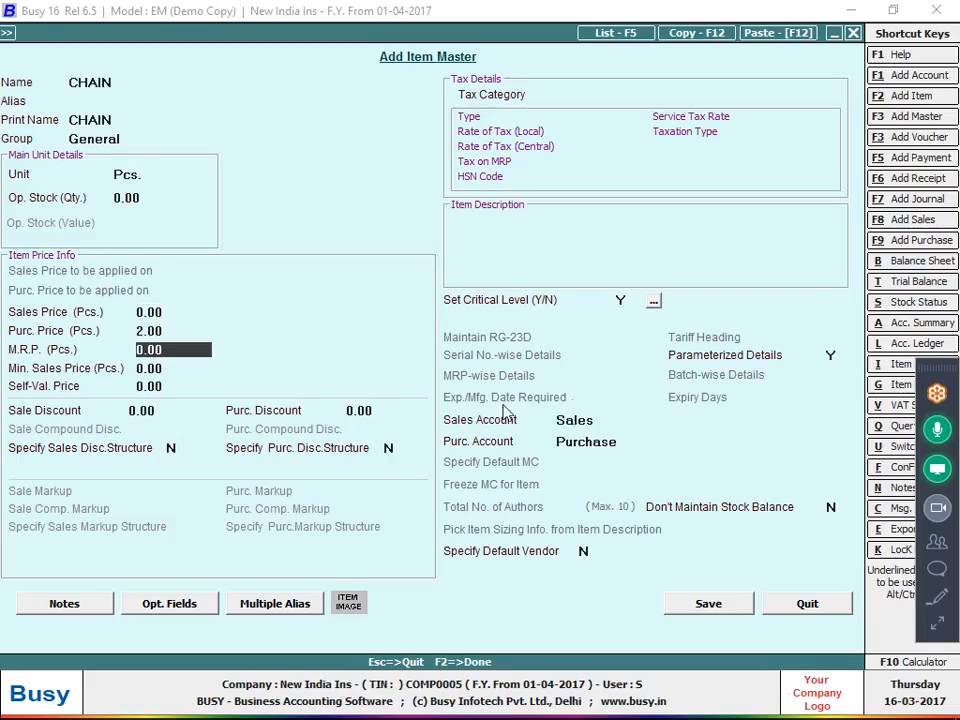
Set CHAIN's parameterized details to N, save it, and pick it for row 1
left_click(832, 356)
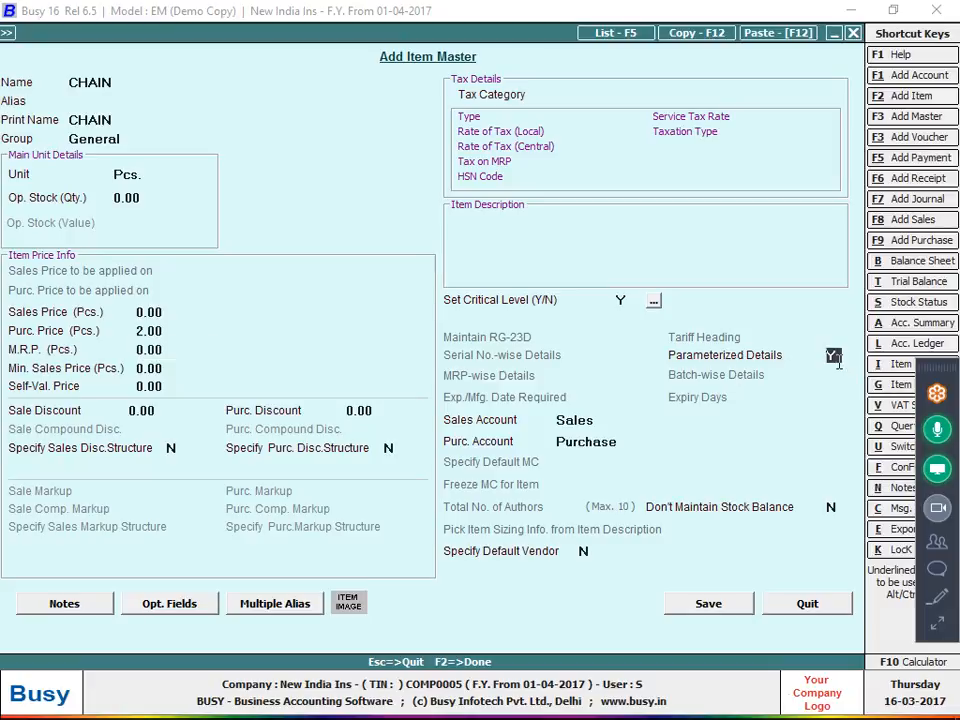
type("N")
left_click(745, 604)
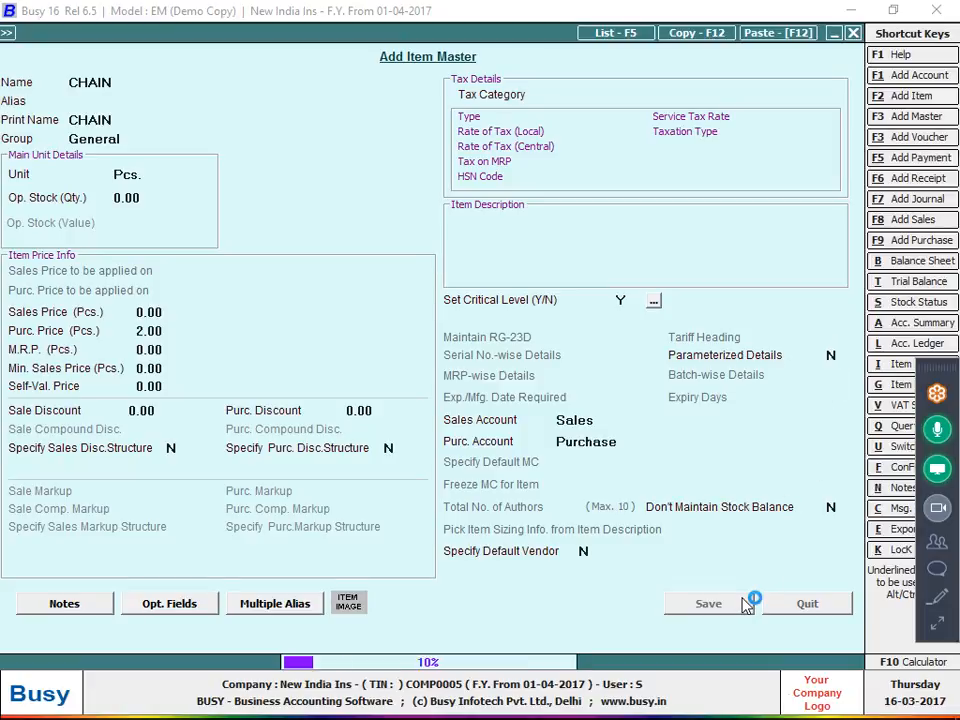
key("Return")
Enter CHAIN's quantity as 10,000 Pcs. at 2.00, correcting the mistyped 1000
key("alt+Tab")
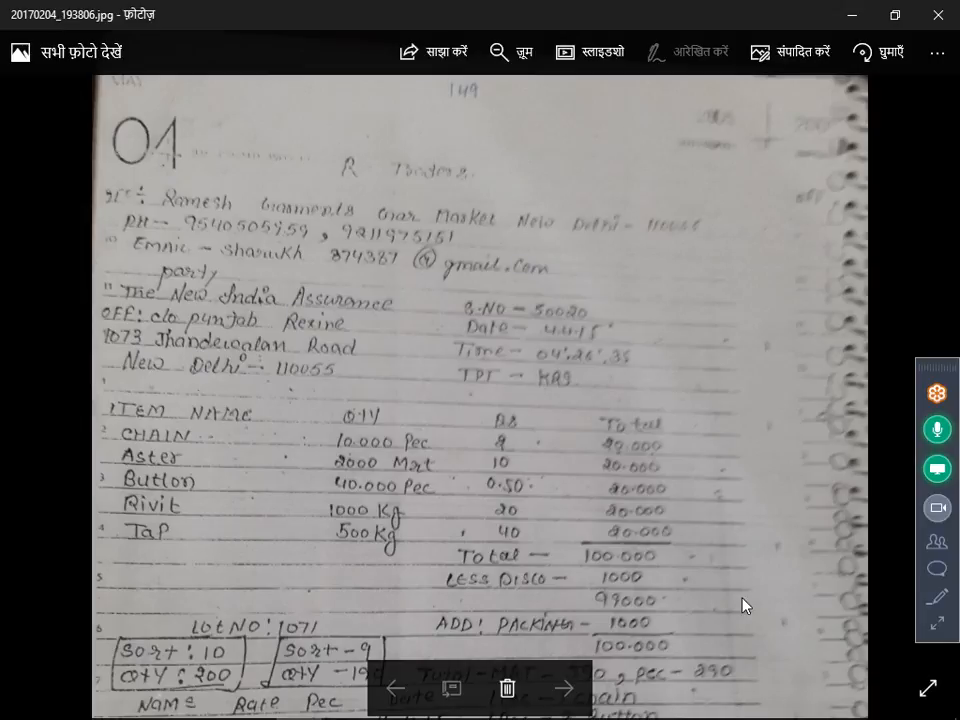
key("alt+Tab")
type("1000")
key("Return")
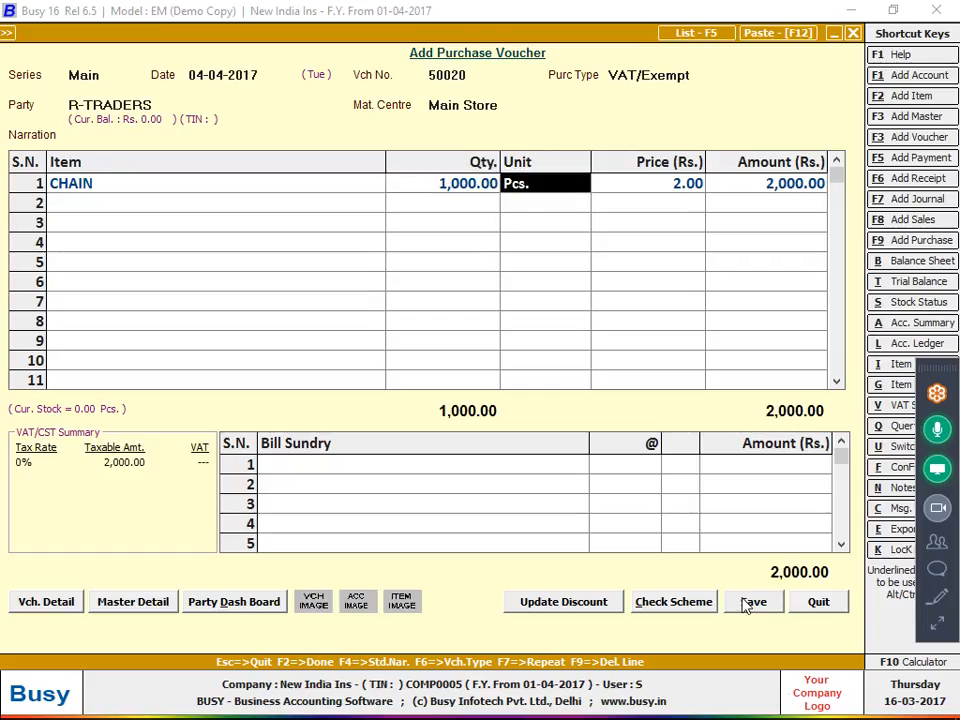
key("shift+Tab")
type("10,000")
key("Return")
key("Return")
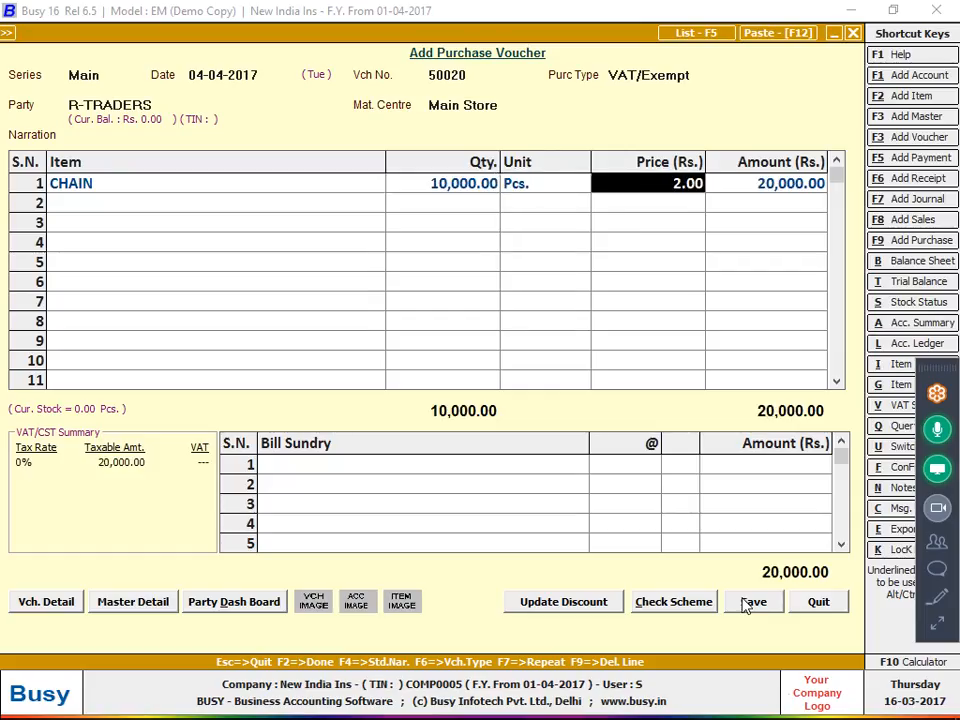
key("Return")
key("Return")
Start a new item named ASTER in group General with unit Metre
key("alt+Tab")
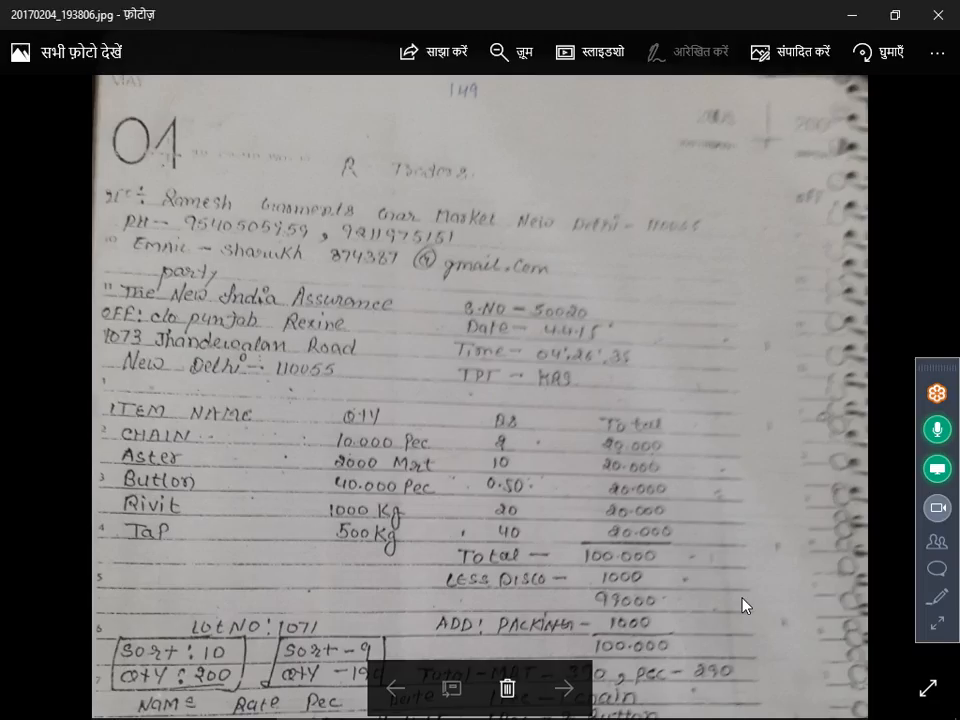
key("alt+Tab")
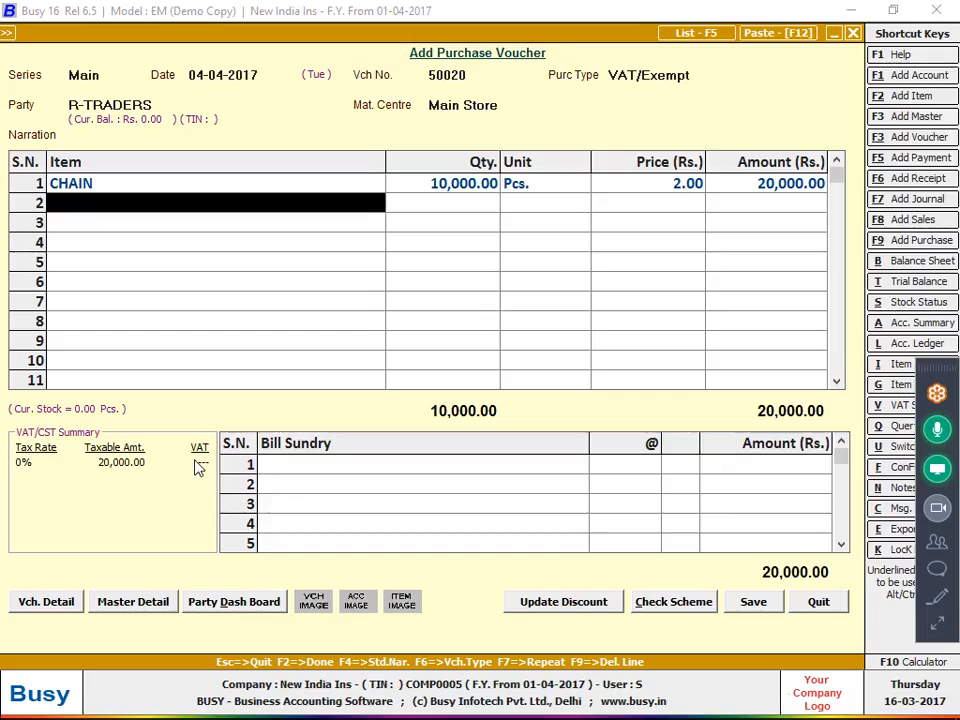
key("F3")
type("ST")
key("BackSpace")
key("BackSpace")
type("ASTER")
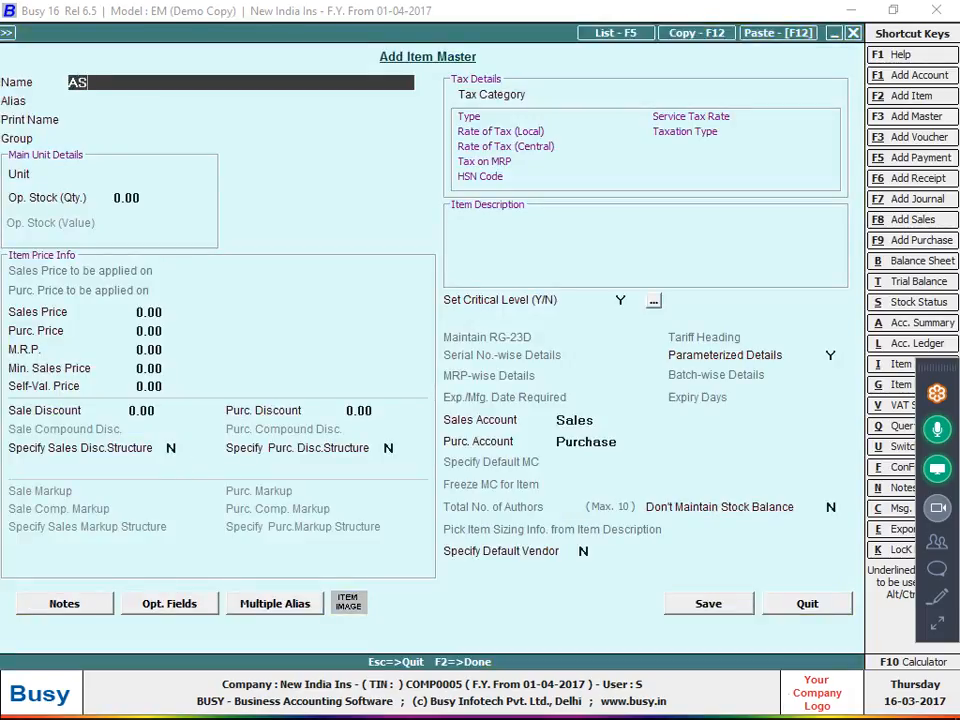
key("Return")
key("Return")
key("Return")
key("Return")
type("m")
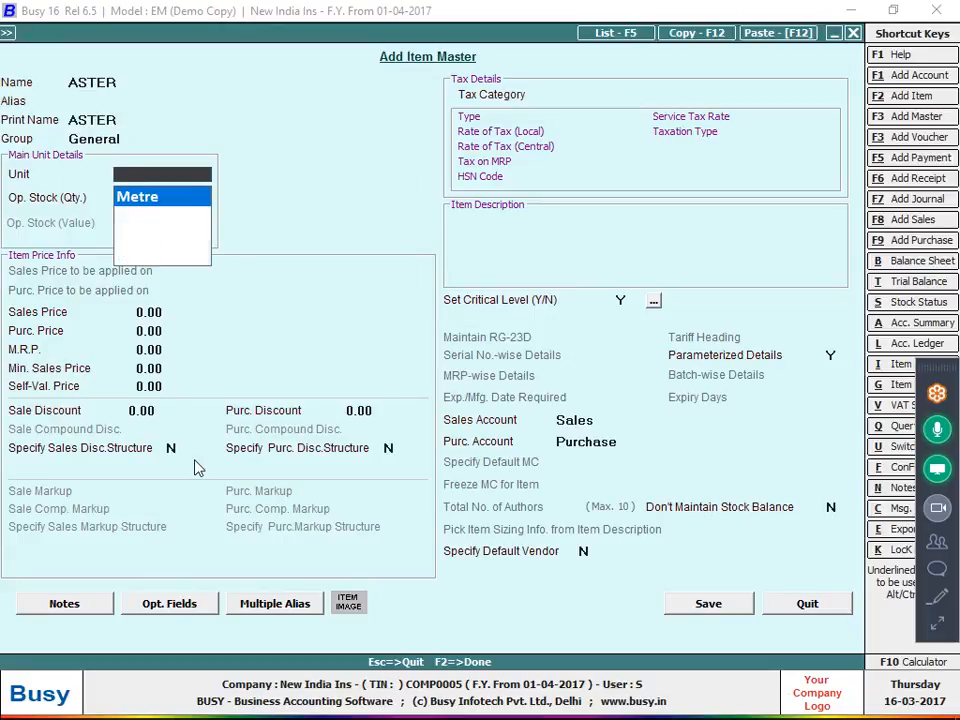
key("Return")
key("Return")
key("Return")
Give ASTER purchase price 10.00, turn off parameterized details, and save it
key("alt+Tab")
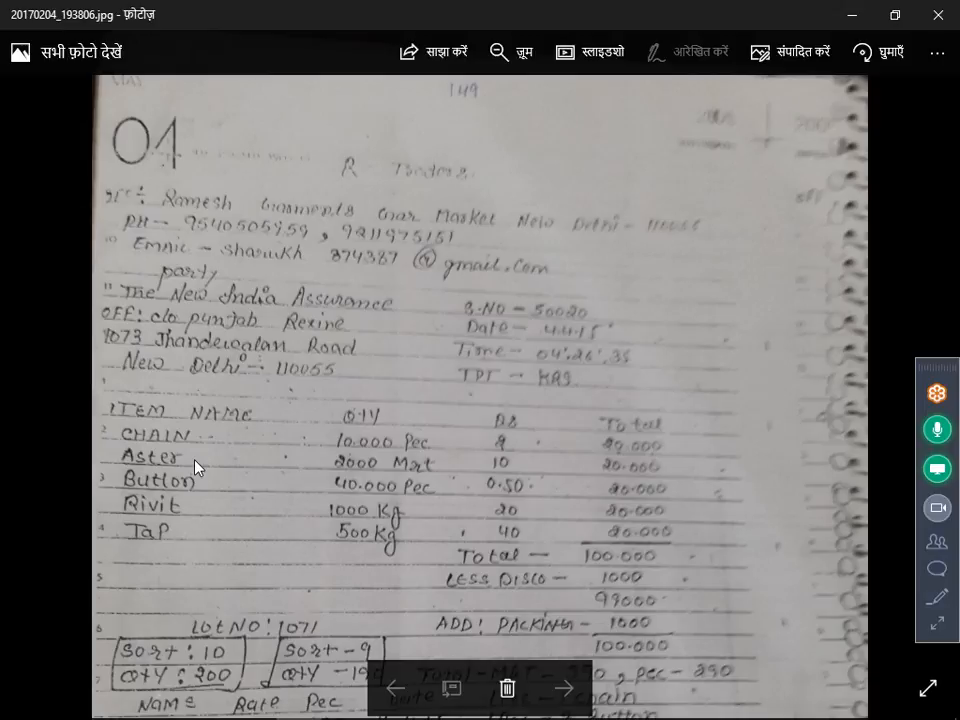
key("alt+Tab")
type("10")
key("Return")
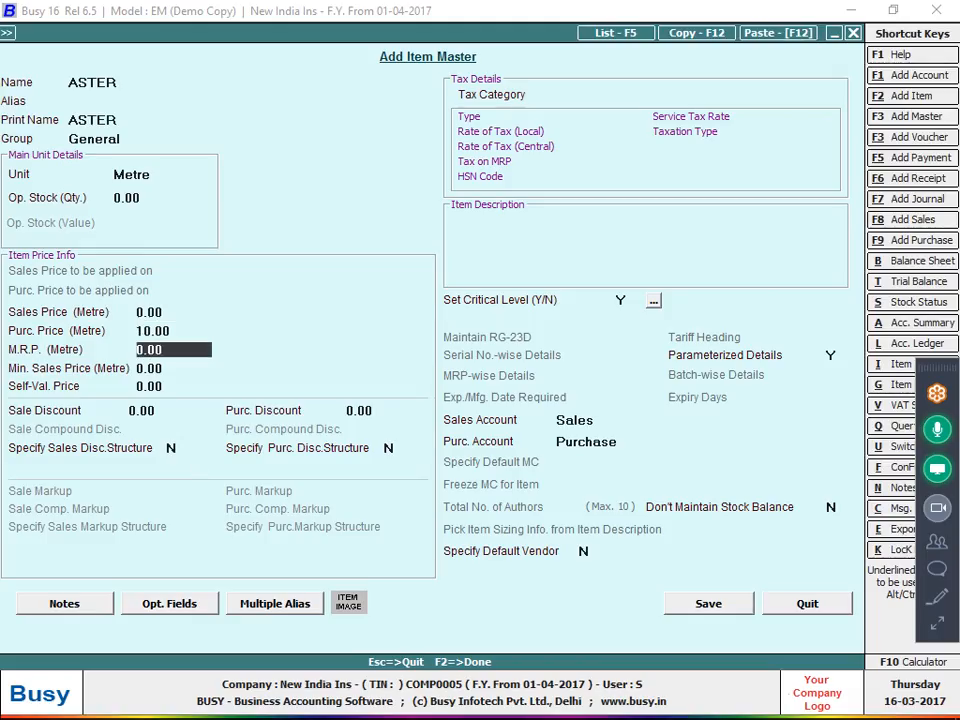
left_click(830, 357)
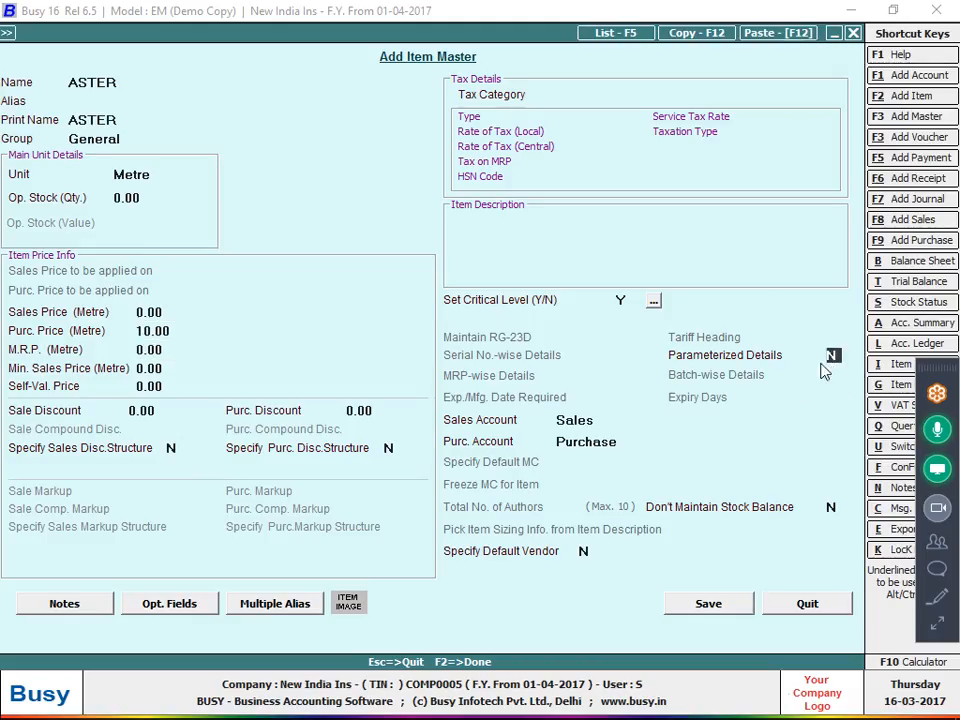
left_click(722, 610)
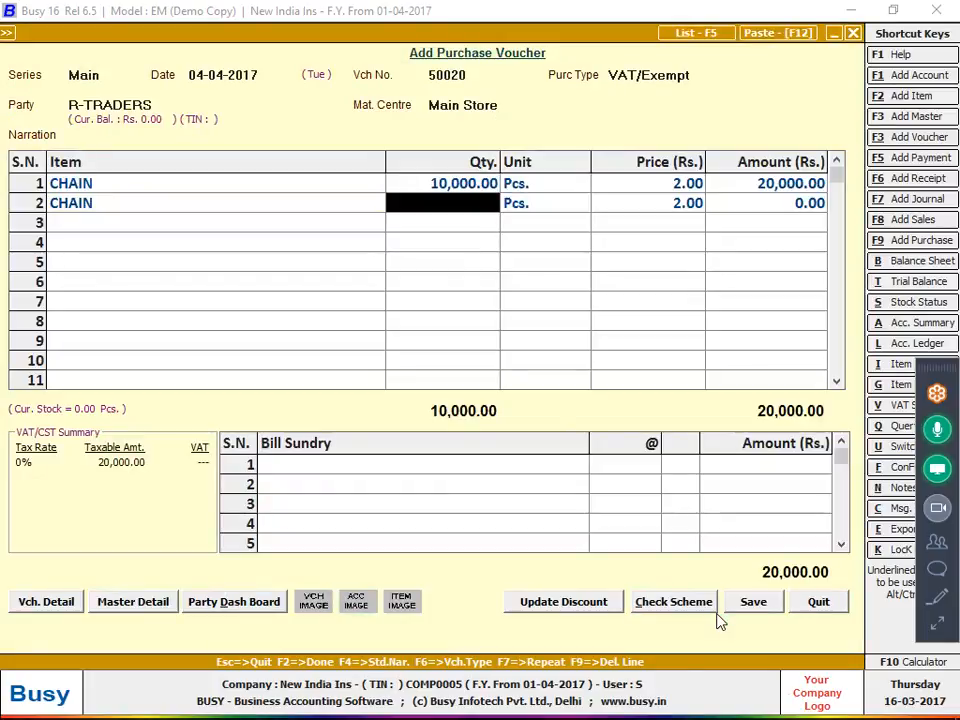
Put ASTER on row 2 with quantity 2,000, then begin a new BUTTON item
key("Left")
type("A")
key("Return")
key("alt+Tab")
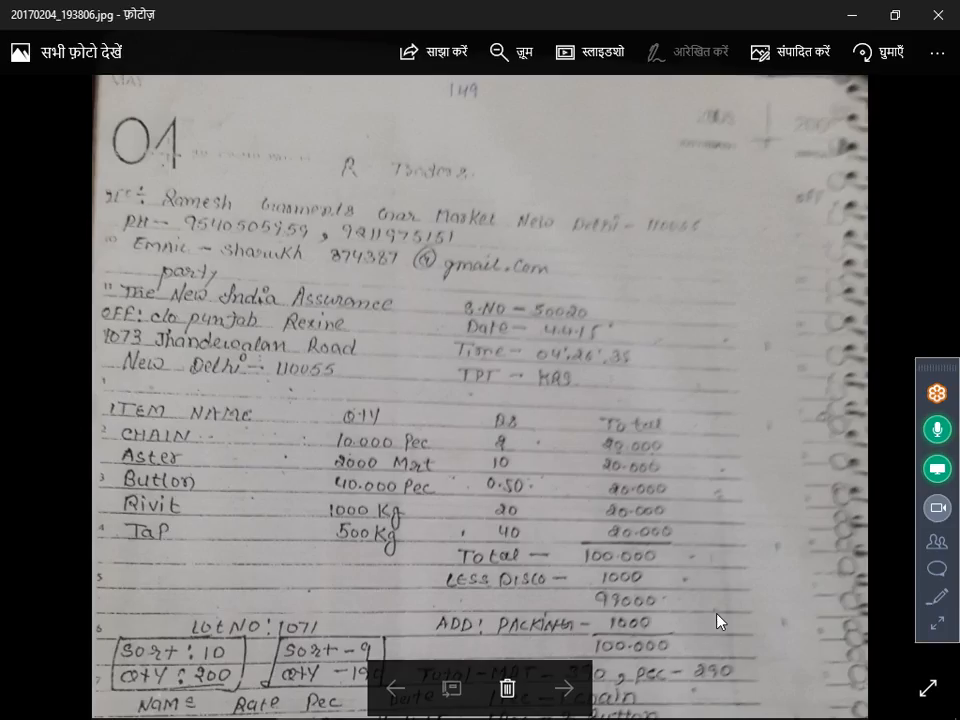
key("alt+Tab")
type("2000")
key("Return")
key("Return")
key("Return")
key("Return")
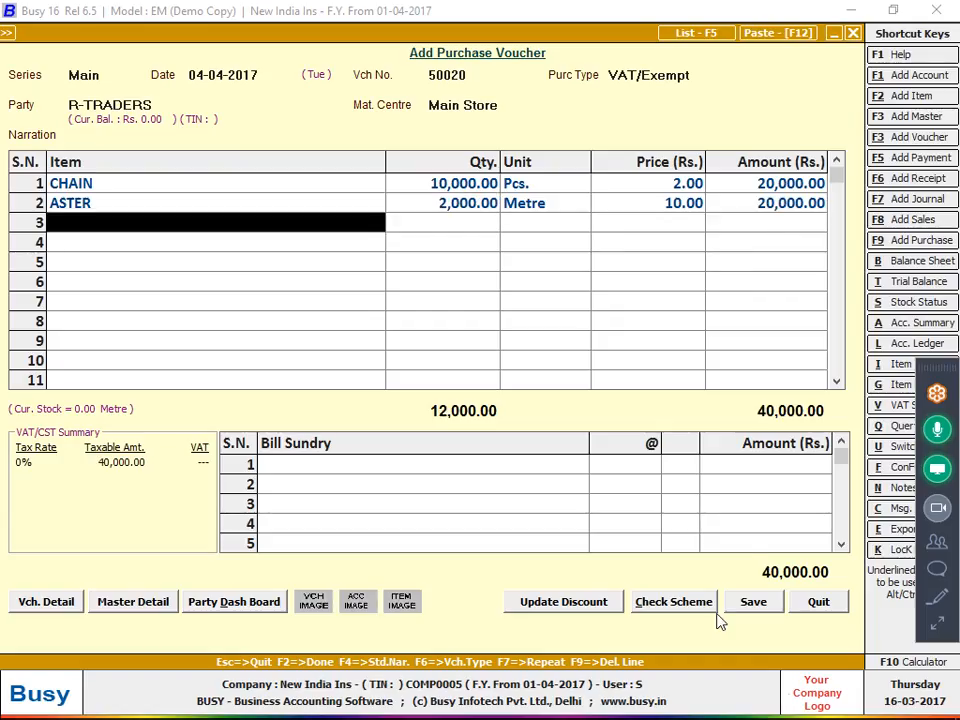
key("alt+Tab")
key("alt+Tab")
key("F3")
type("T")
type("BUTT")
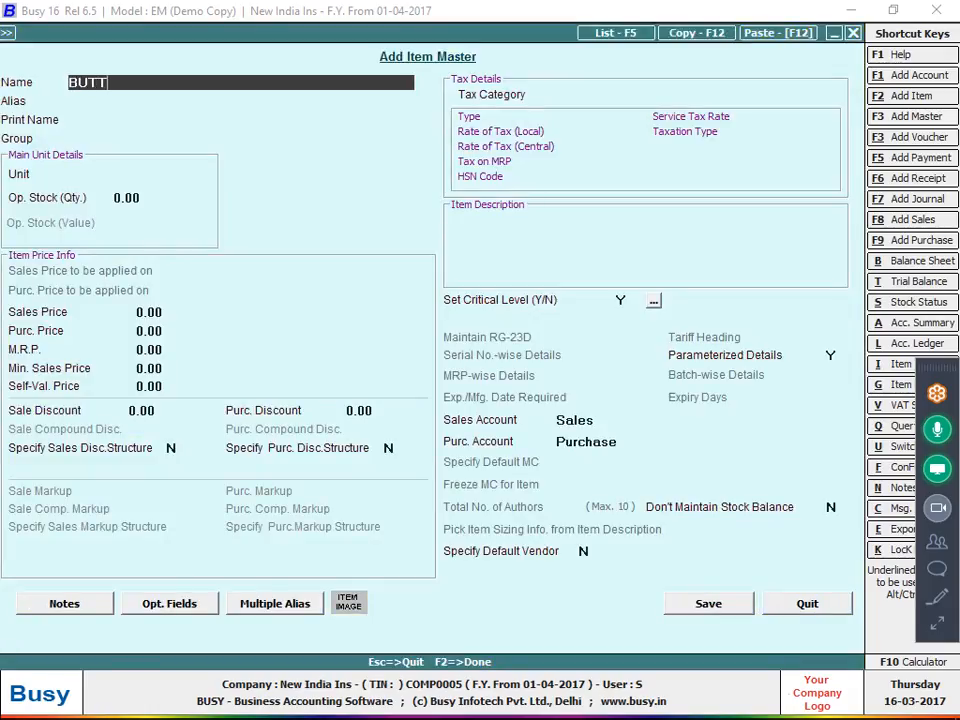
type("ON")
Save item BUTTON in group General, unit Pcs., price 0.50, with parameterized details off
key("BackSpace")
key("BackSpace")
type("ON")
key("Return")
key("Return")
key("Return")
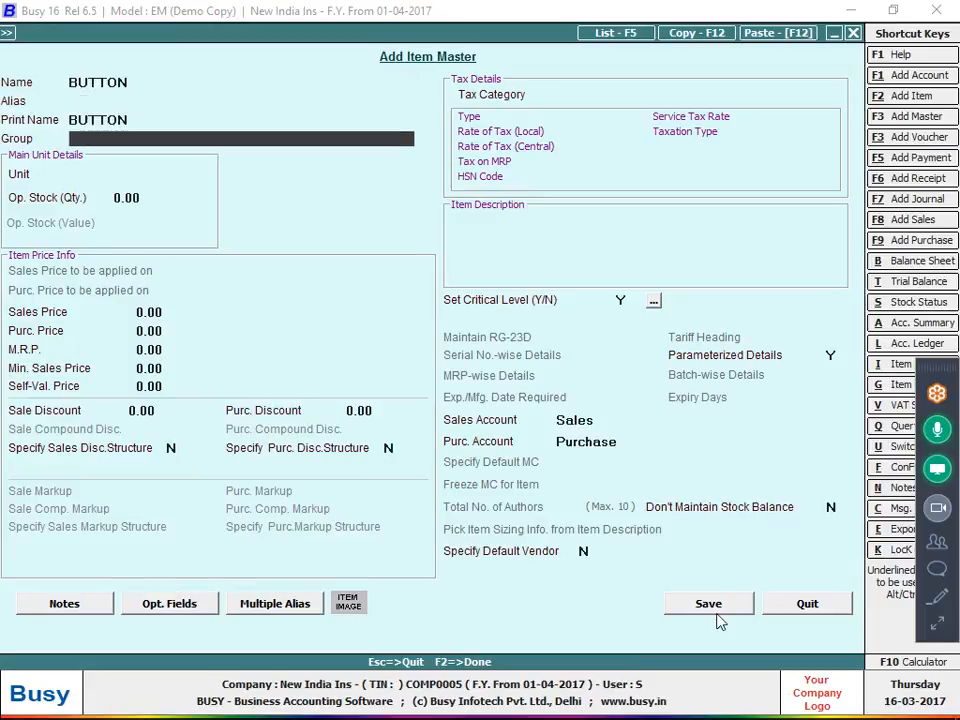
key("Return")
key("Return")
key("Return")
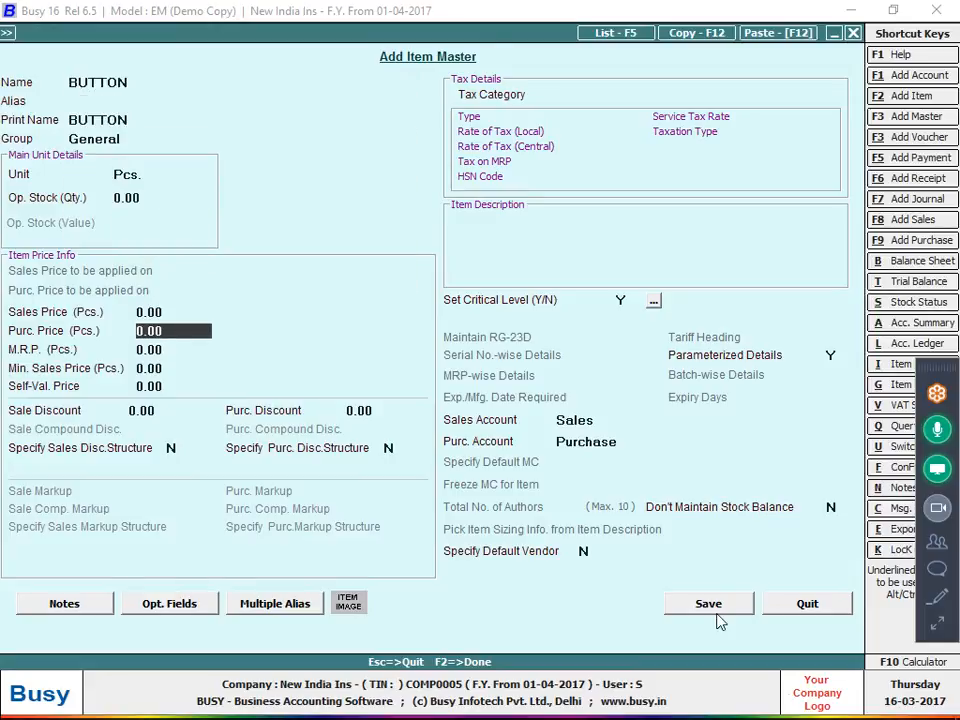
key("alt+Tab")
key("alt+Tab")
type("0.50")
key("Return")
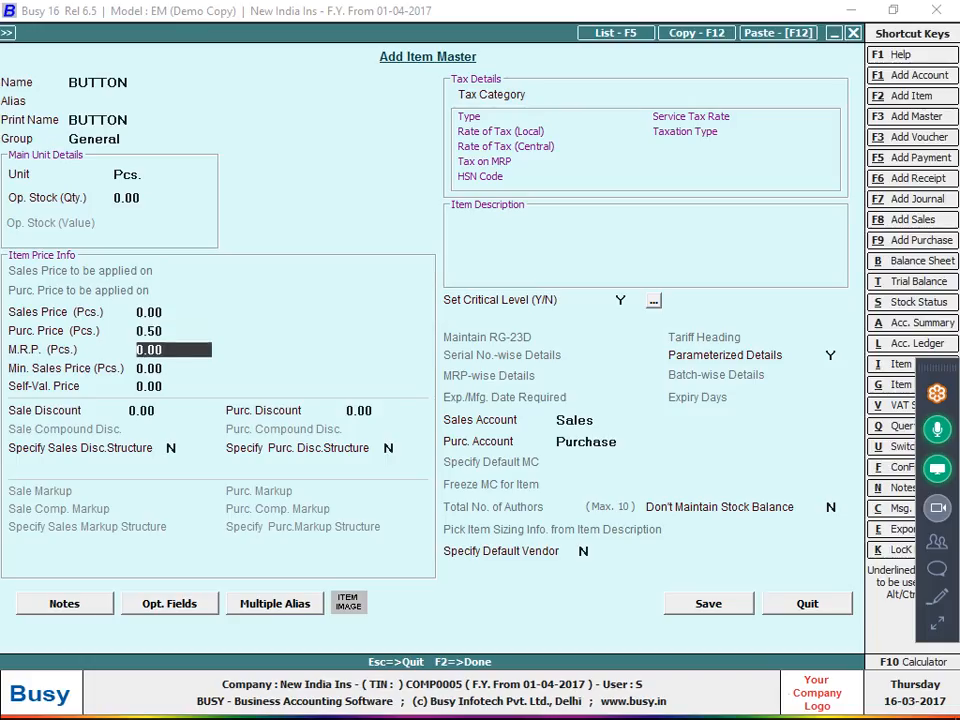
left_click(832, 355)
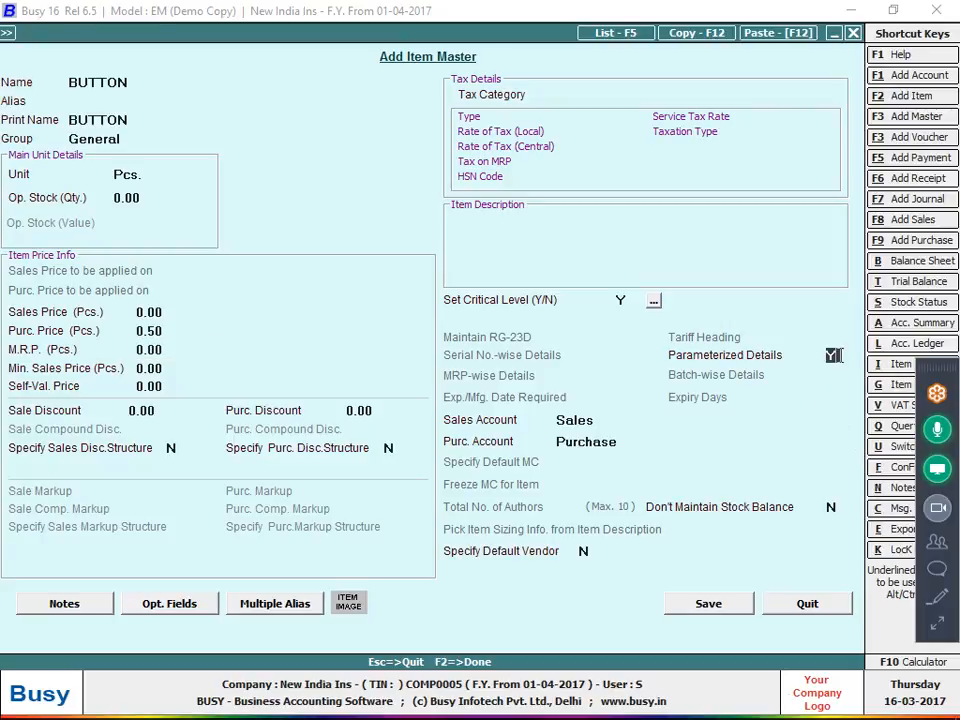
left_click(750, 607)
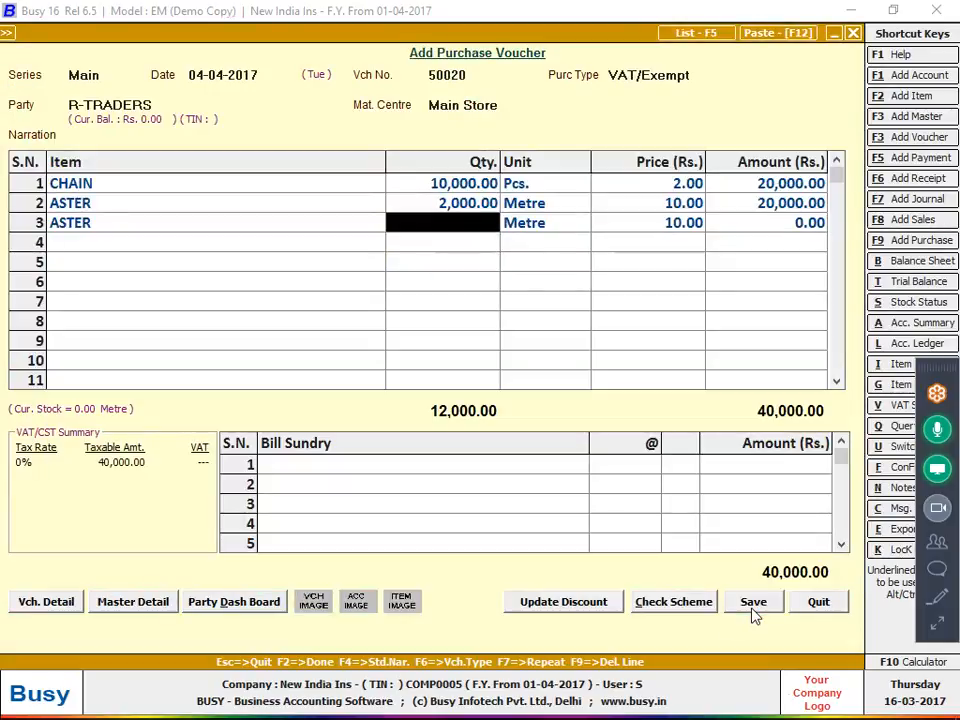
Set line 3 to BUTTON with quantity 40,000, checking the bill photo
key("alt+Tab")
key("alt+Tab")
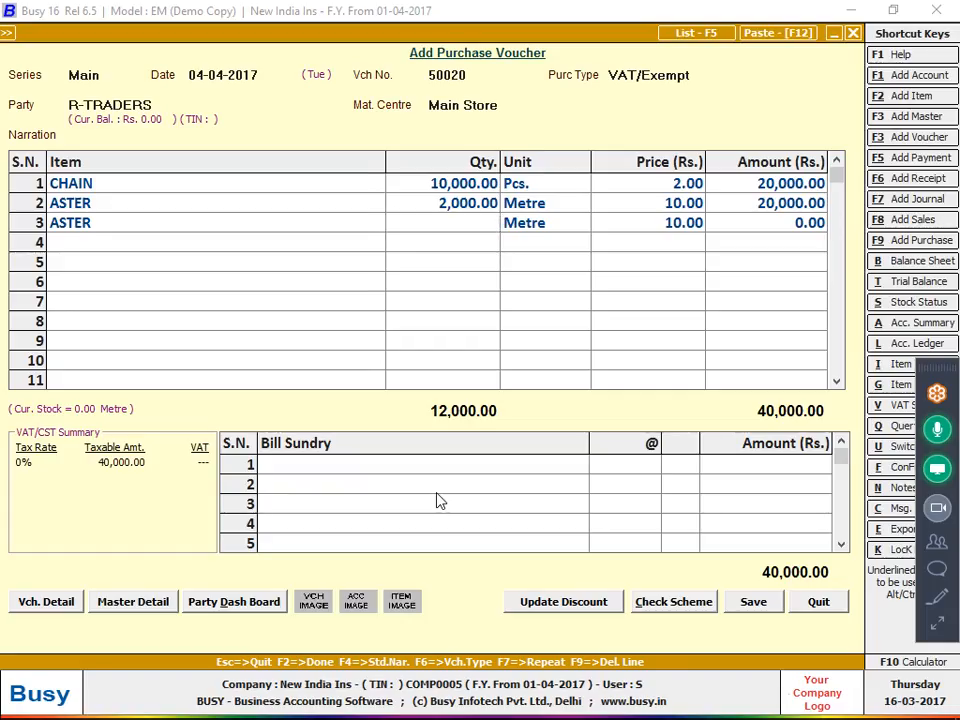
key("alt+Tab")
key("alt+Tab")
type("40,00")
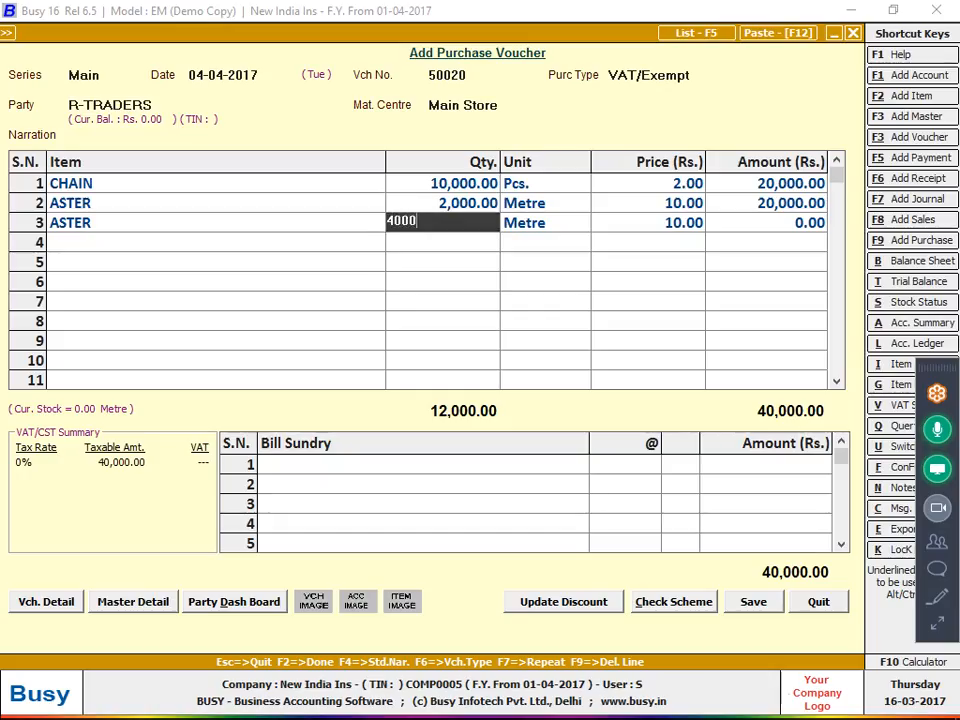
type("0")
key("Return")
key("Left")
key("Left")
type("b")
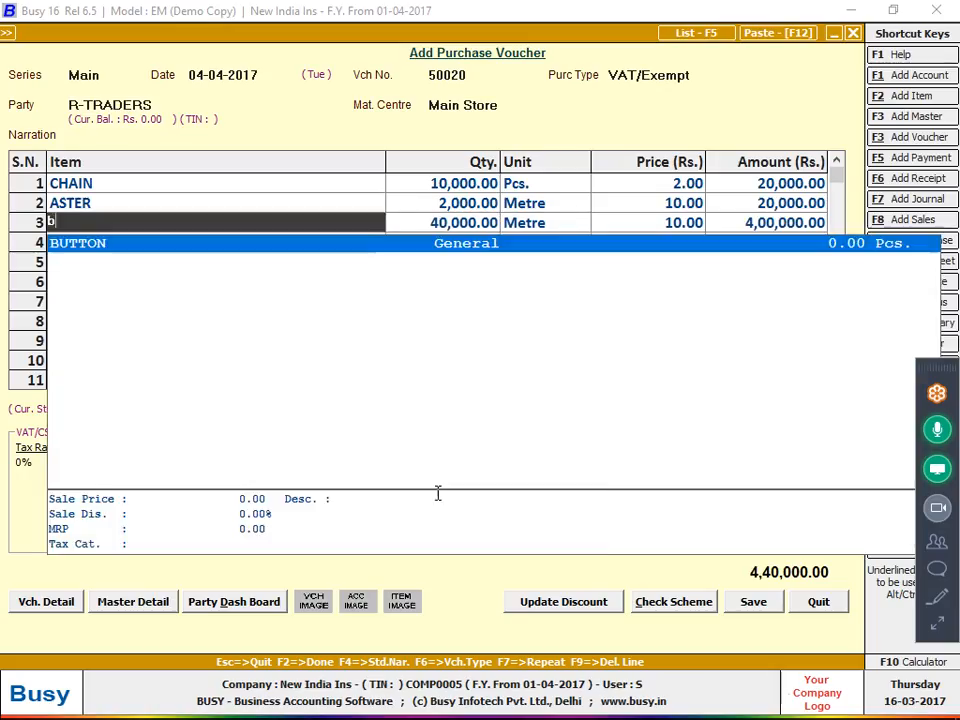
key("Return")
key("Return")
key("Return")
key("Return")
key("Return")
key("alt+Tab")
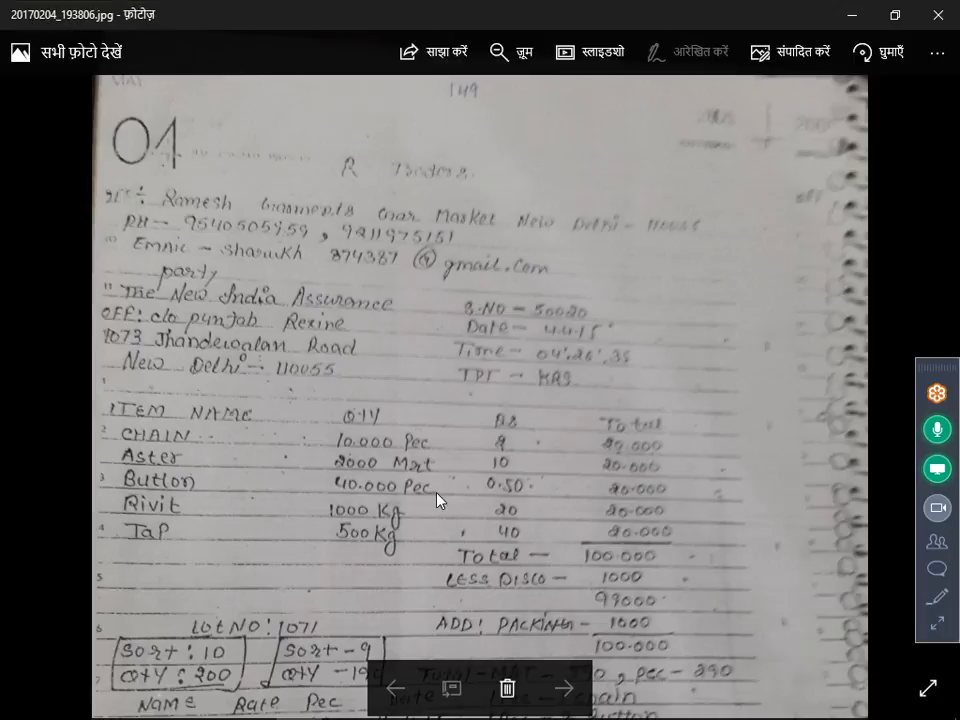
key("alt+Tab")
Create item RIVIT (General, Kgs., purchase price 20) and enter 1,000 Kgs on line 4
key("F3")
type("RIV")
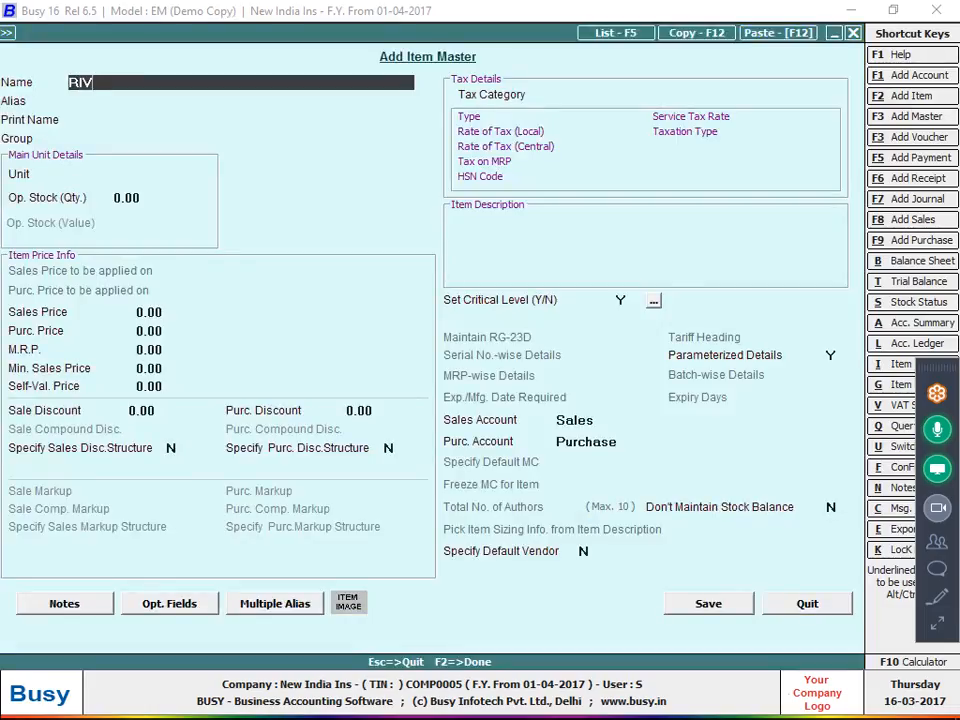
type("IT")
key("Return")
key("Return")
key("Return")
key("Return")
type("k")
key("Return")
key("Return")
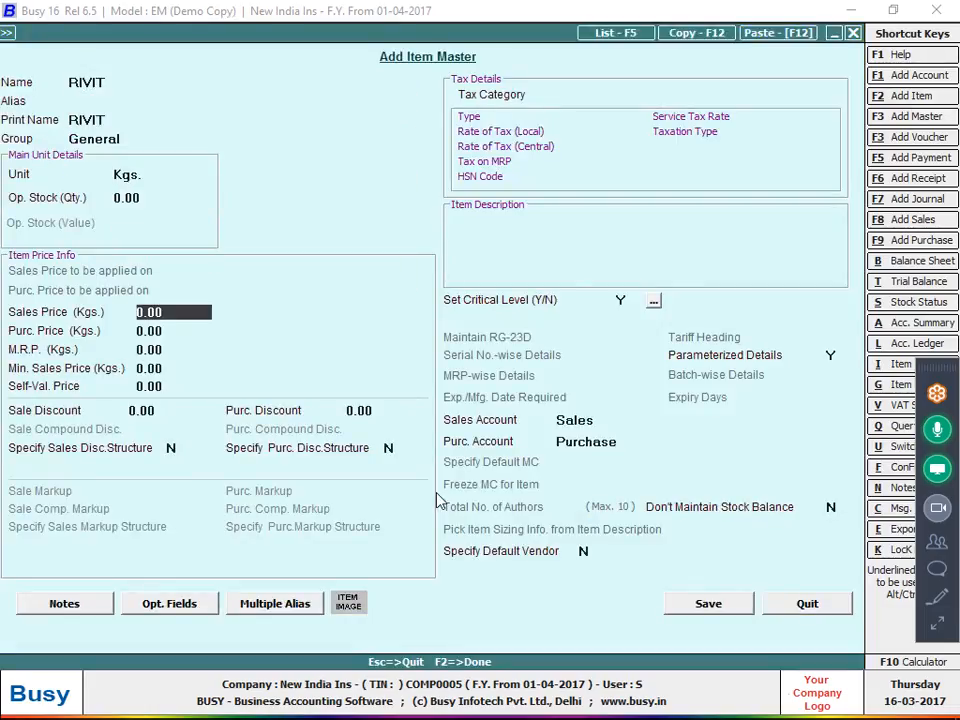
key("Return")
key("alt+Tab")
key("alt+Tab")
type("2")
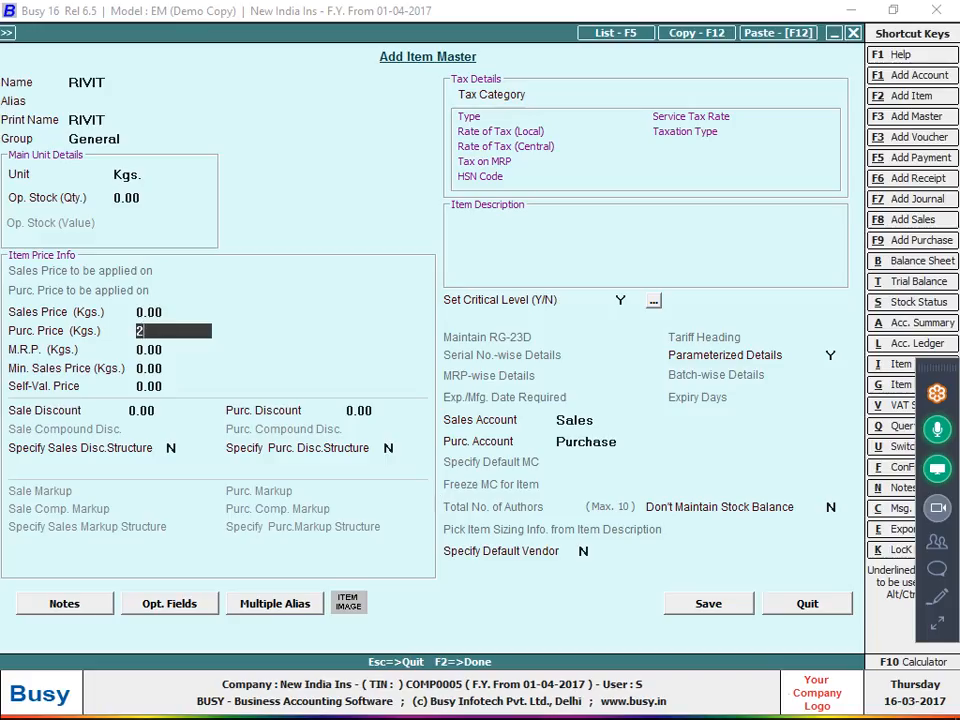
type("0")
key("Return")
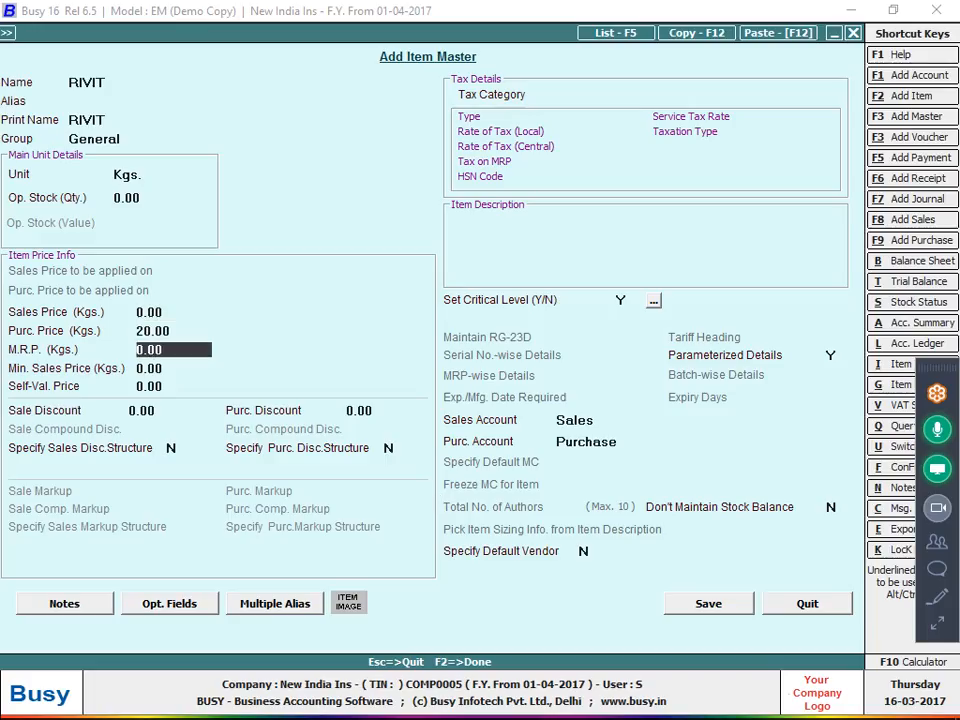
left_click(830, 355)
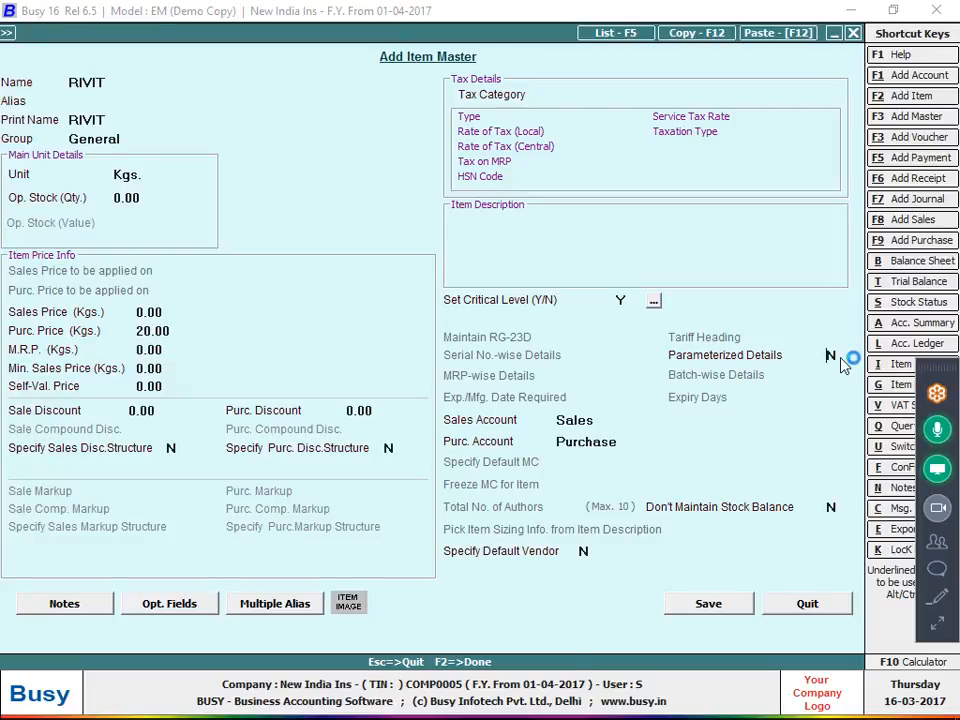
key("F2")
key("alt+Tab")
key("alt+Tab")
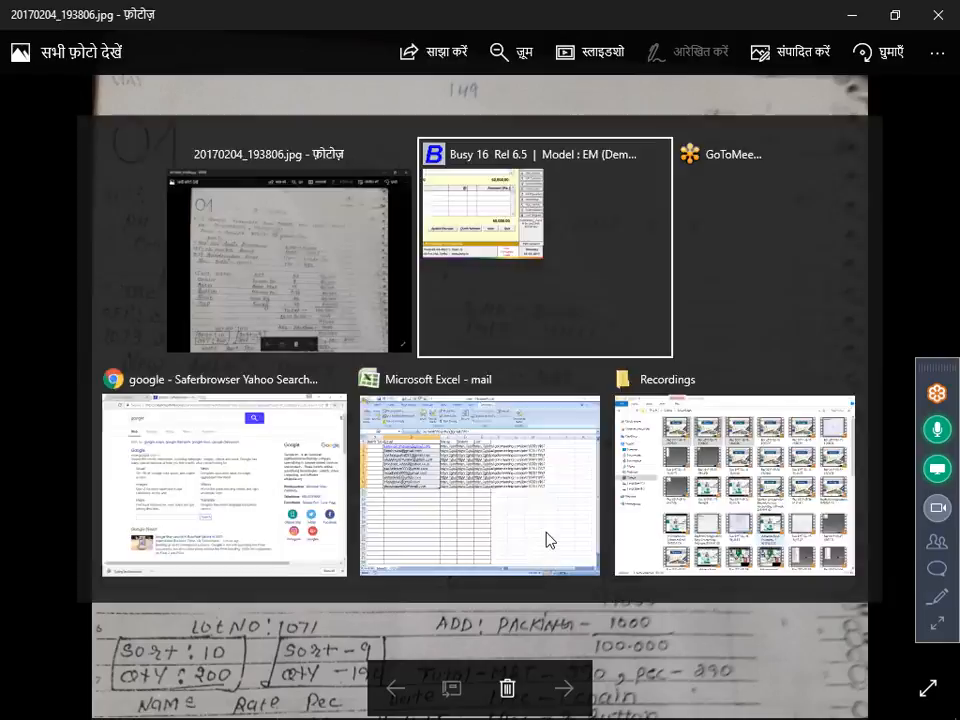
type("1000")
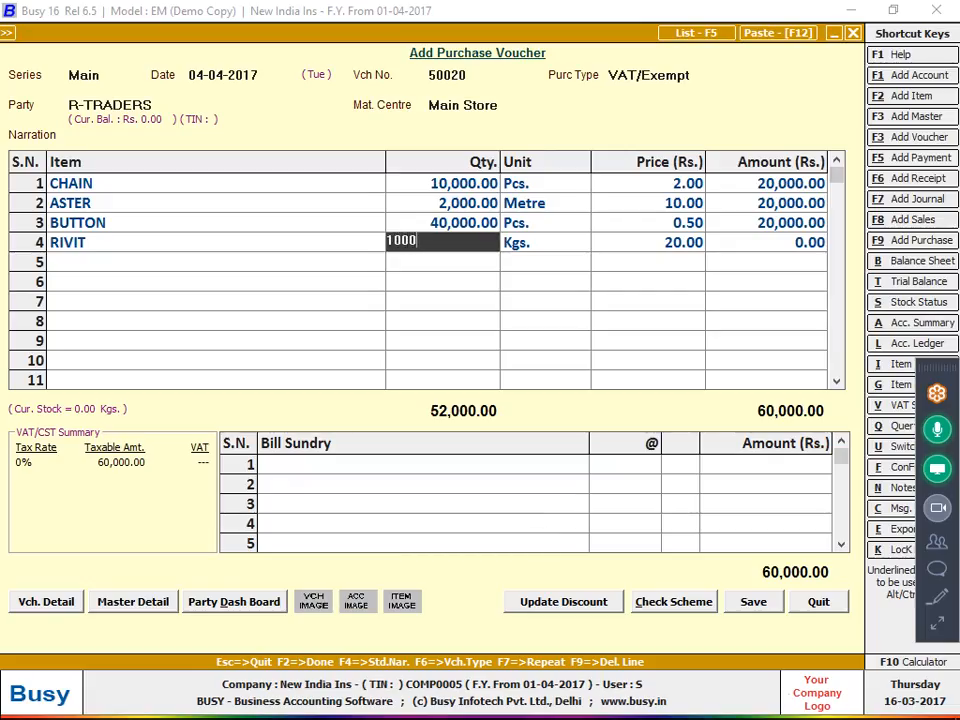
key("Return")
key("Return")
Create item master TAP in group General with unit Kgs. and purchase price 40
key("alt+Tab")
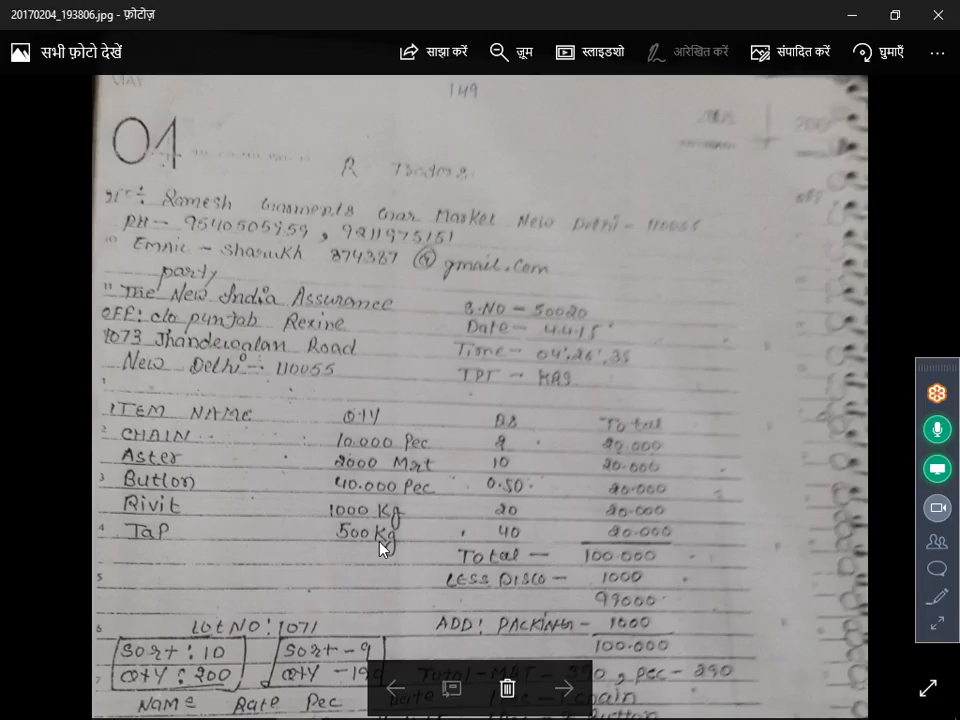
key("alt+Tab")
type("ap")
key("Return")
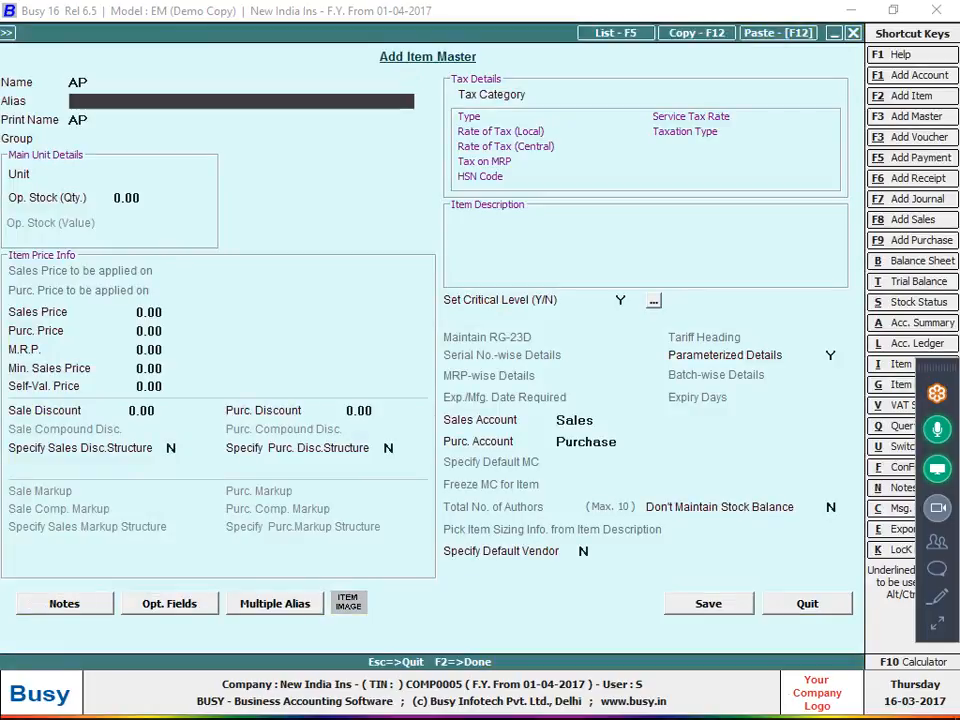
key("Up")
type("TA")
key("Return")
key("Return")
key("Return")
key("Return")
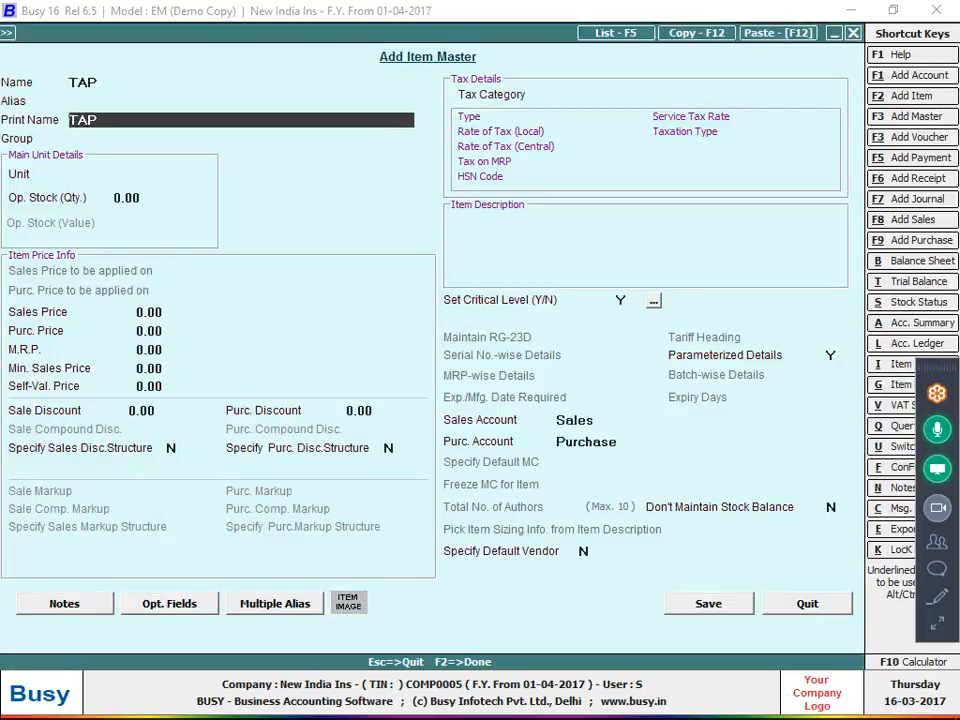
type("k")
key("Return")
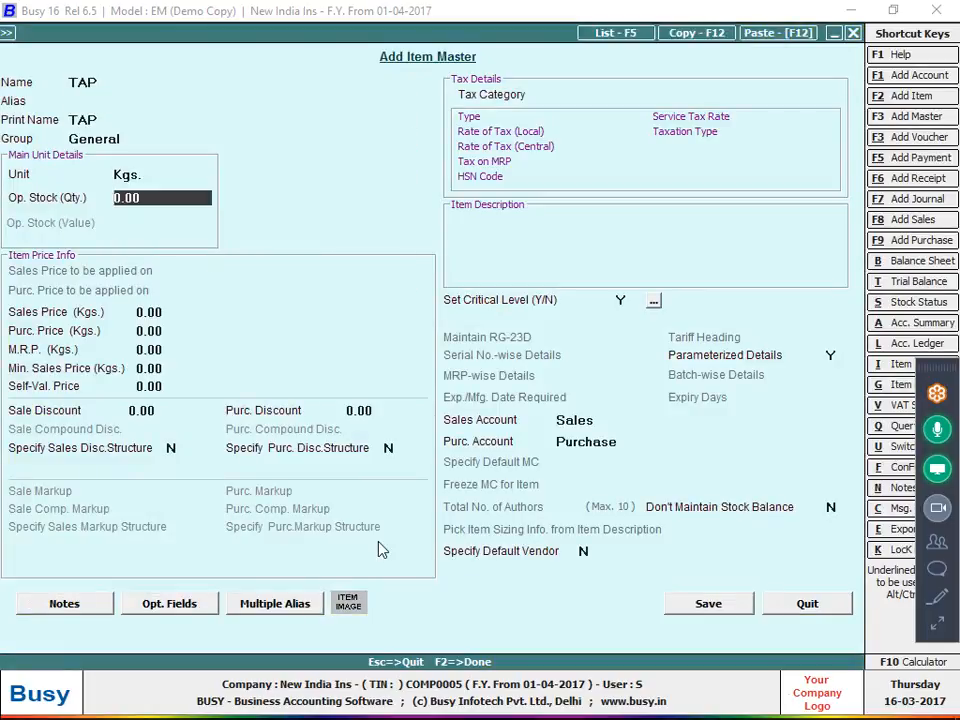
key("Return")
key("Return")
key("alt+Tab")
key("alt+Tab")
type("40")
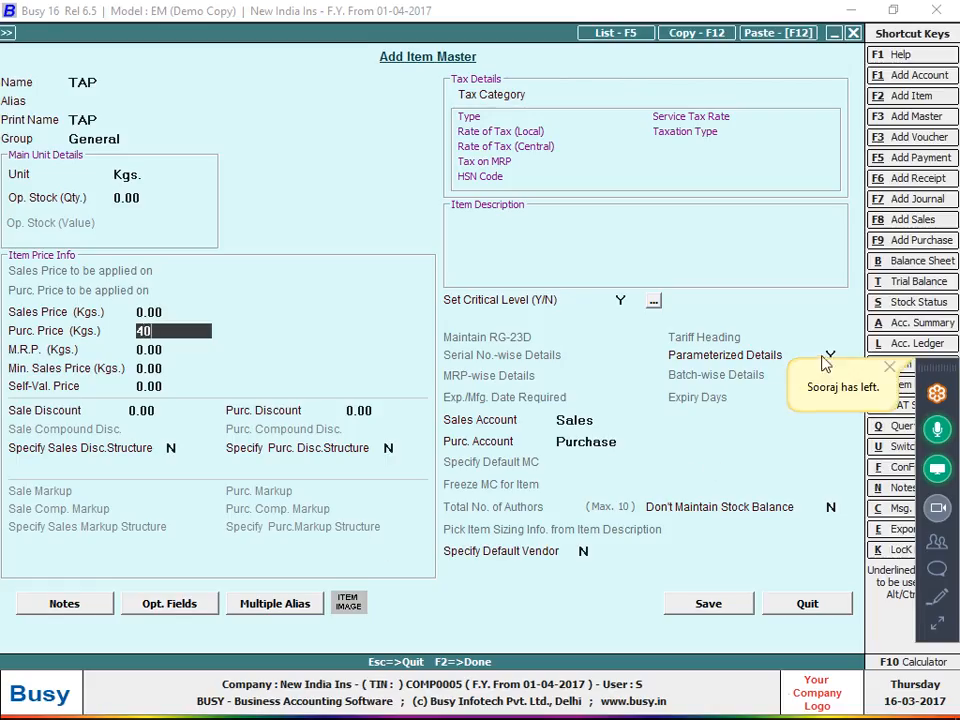
key("Return")
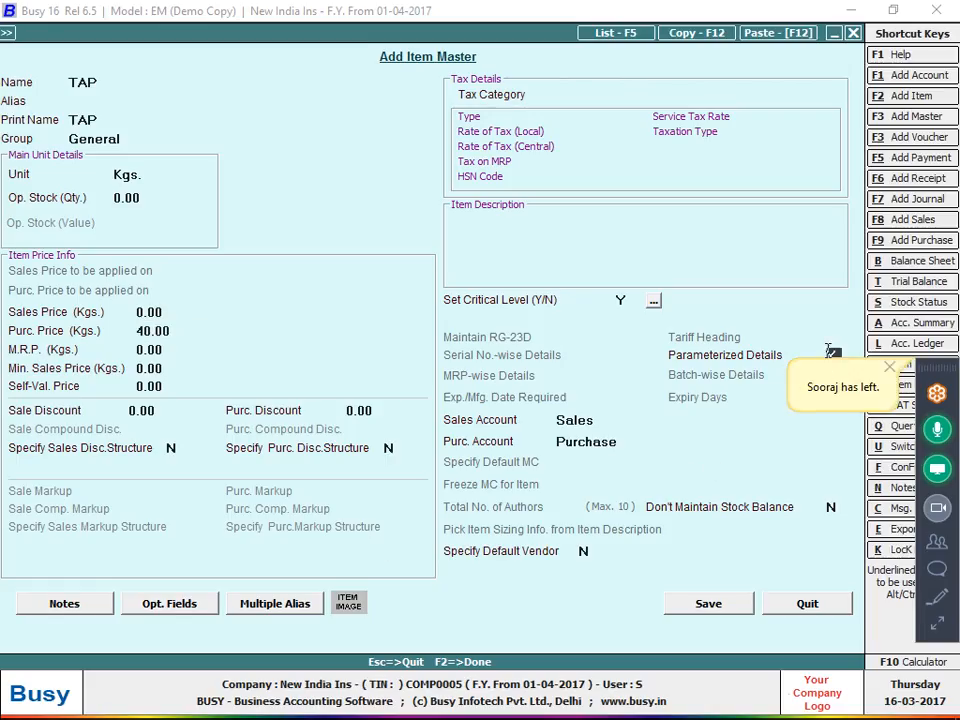
key("F2")
key("Return")
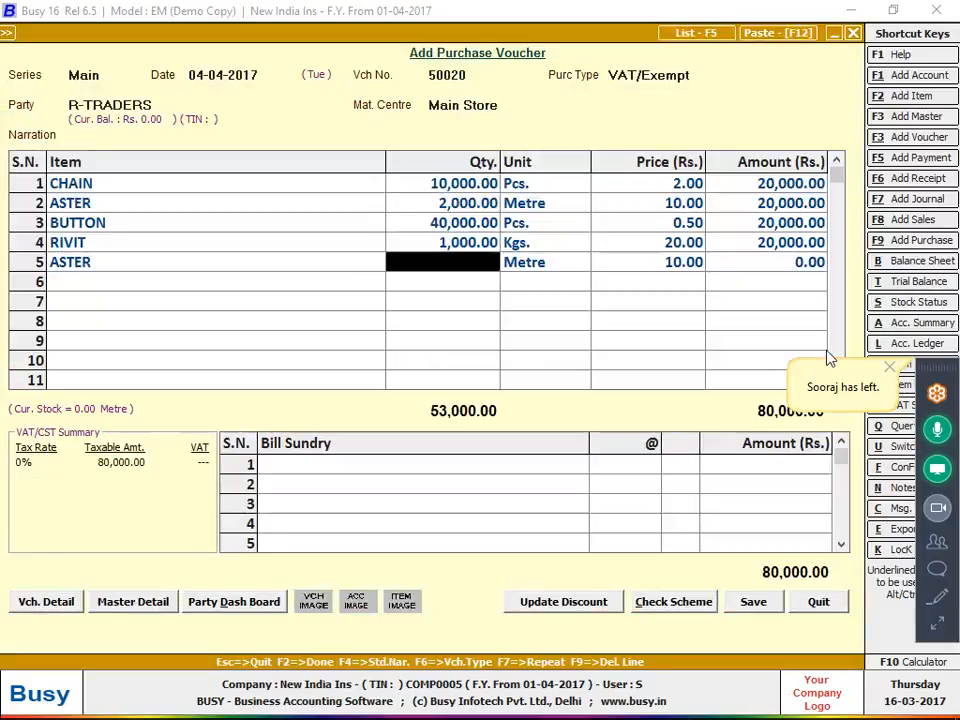
Select TAP on line 5 and enter 500 Kgs
key("alt+Tab")
key("alt+Tab")
key("shift+Tab")
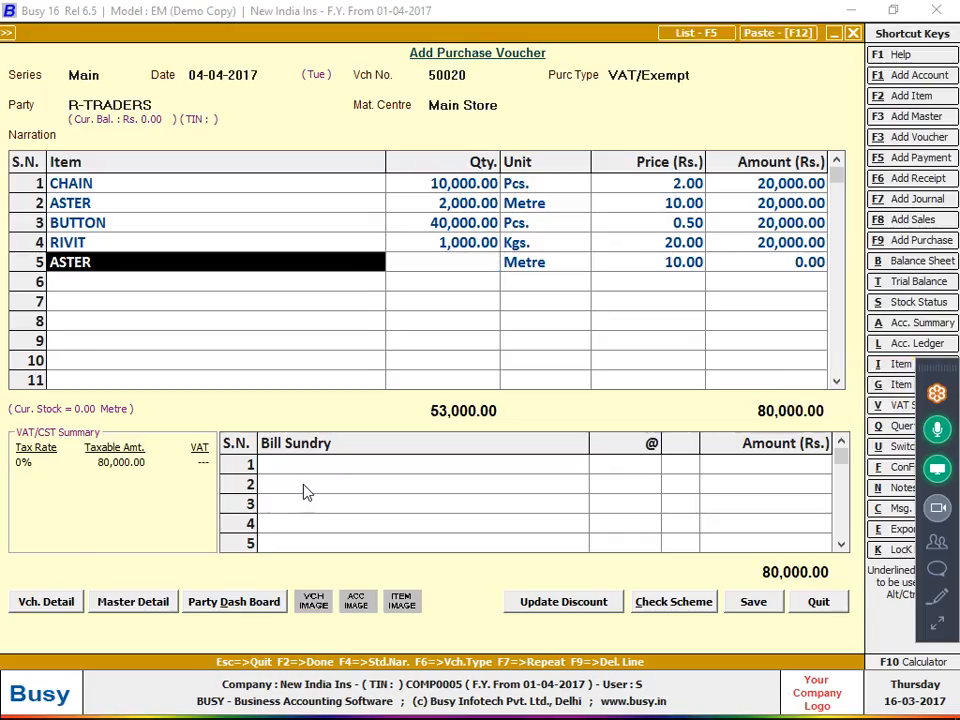
type("TAP")
key("Return")
type("500")
key("Return")
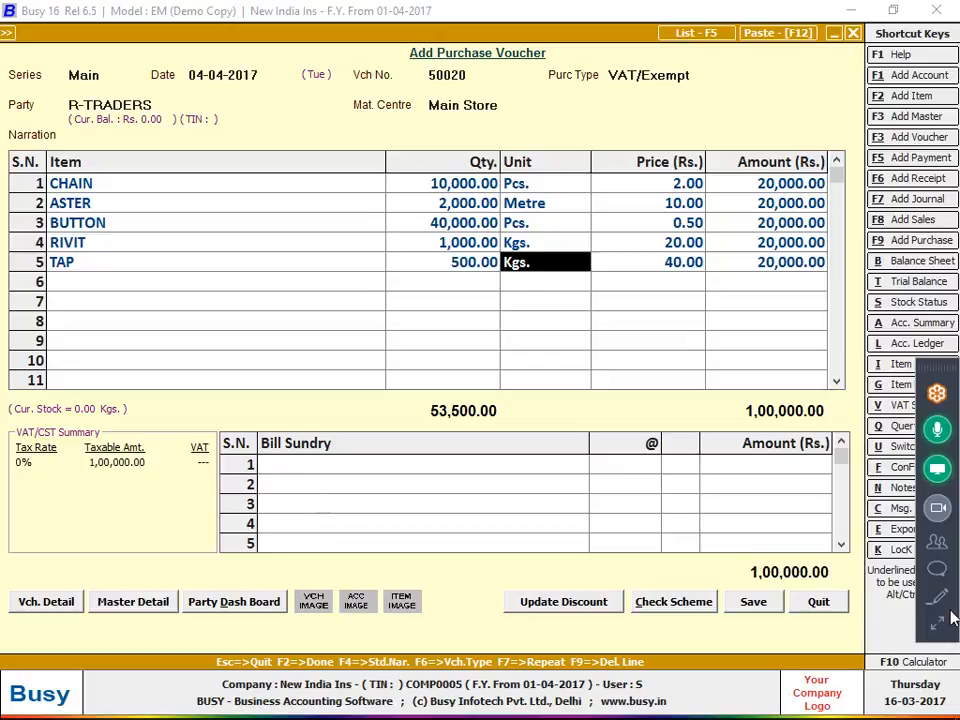
key("alt+Tab")
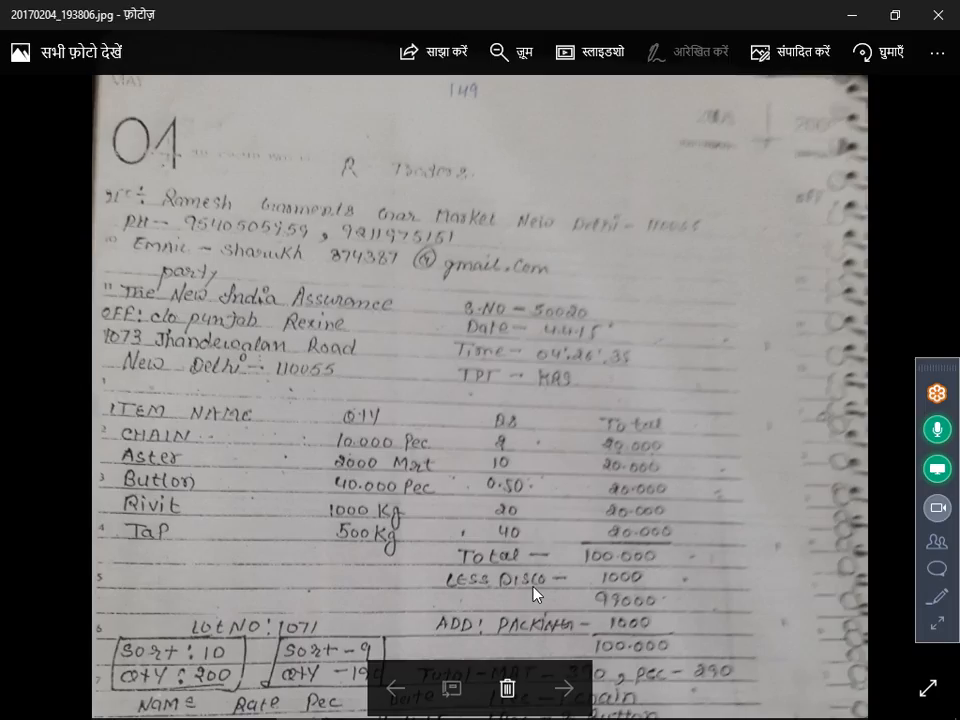
Add a Discount bill sundry of 1,000 in row 1, bringing the total to 99,000
key("alt+Tab")
key("Return")
key("Return")
key("Return")
key("Return")
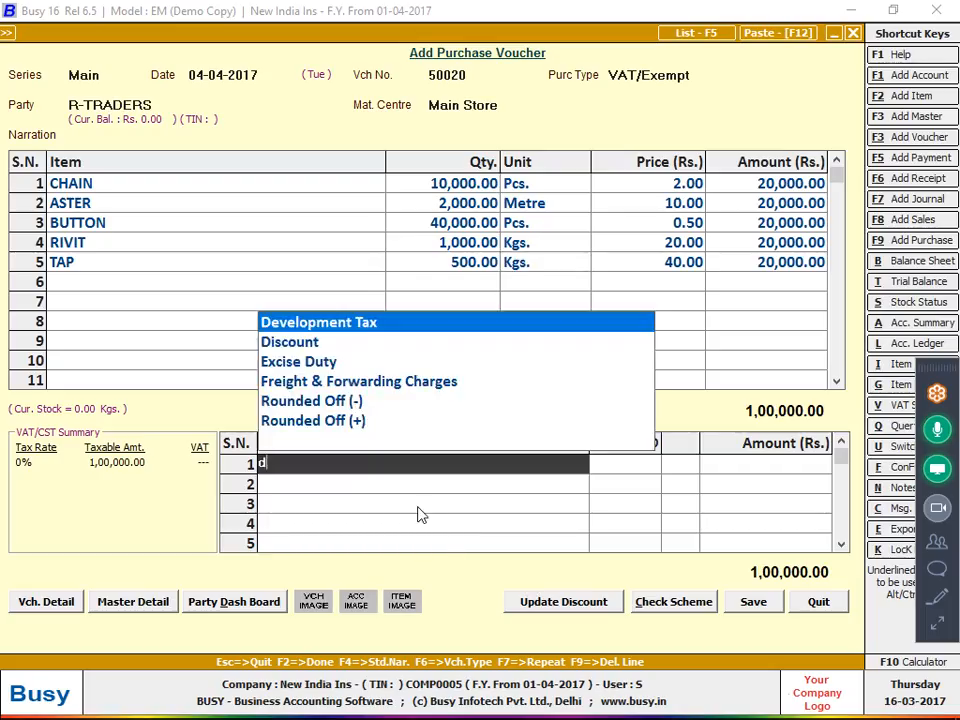
key("Down")
key("Return")
key("Return")
type("1,000")
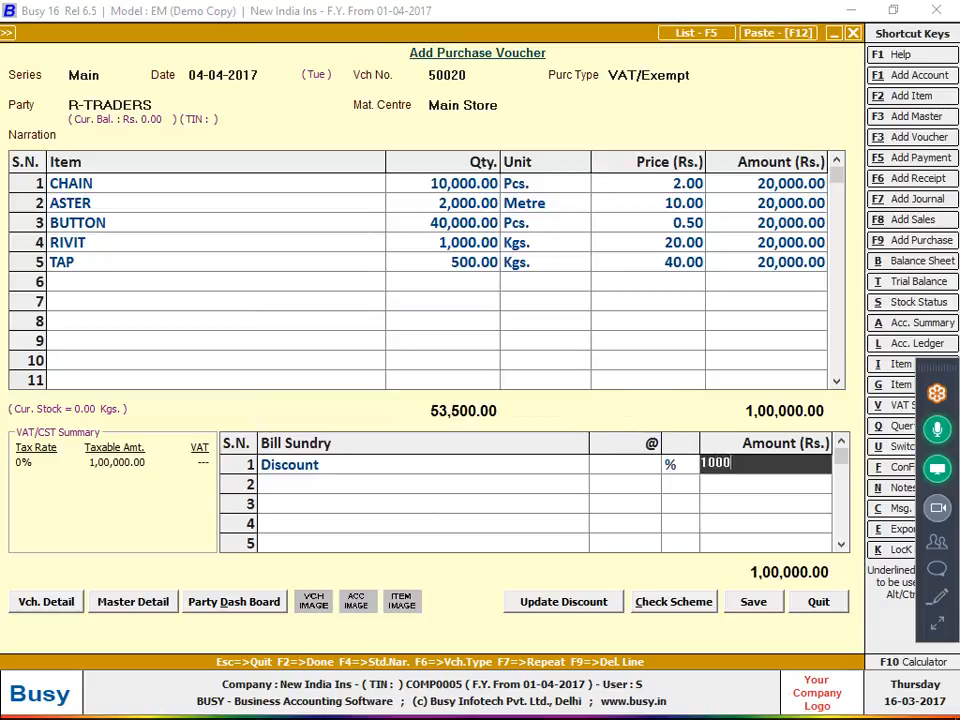
key("Return")
key("alt+Tab")
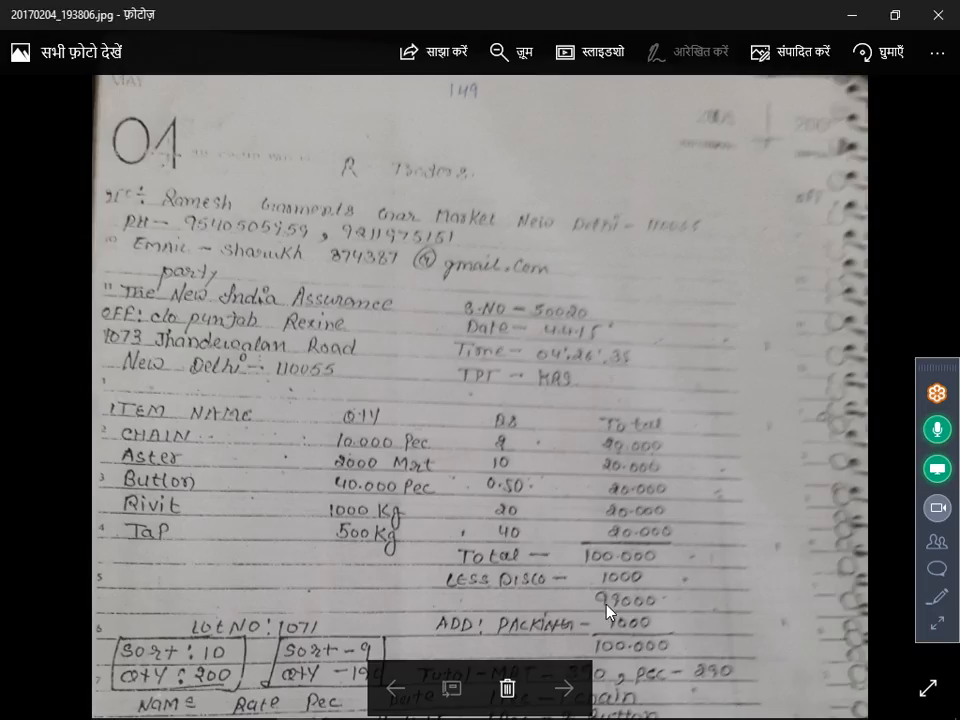
scroll(608, 612, "down", 2)
key("alt+Tab")
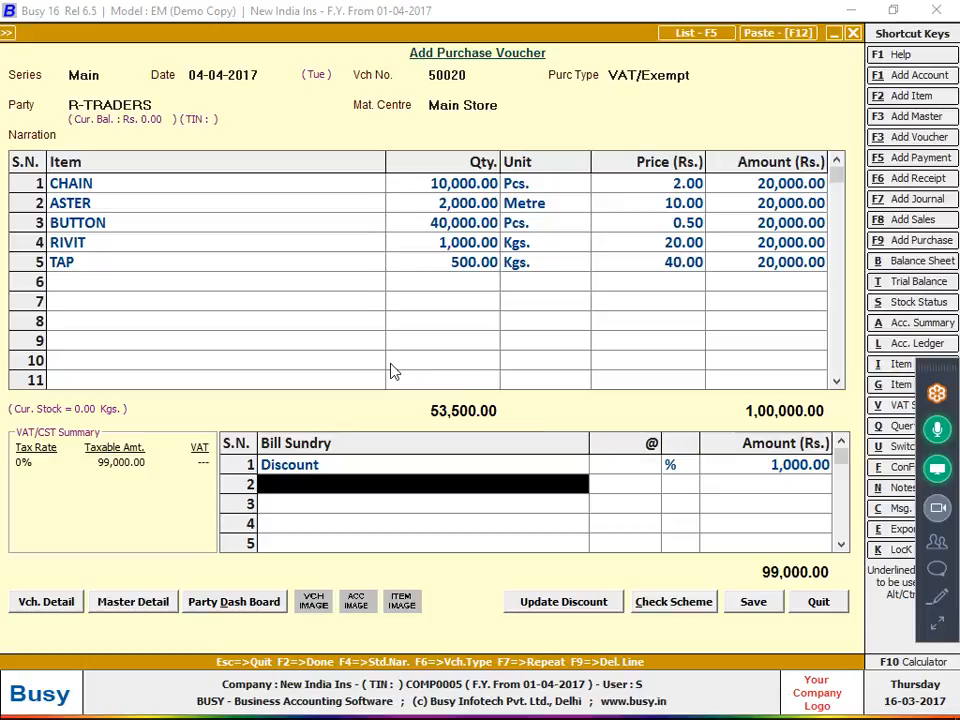
Create a new additive bill sundry named PACKING
key("F3")
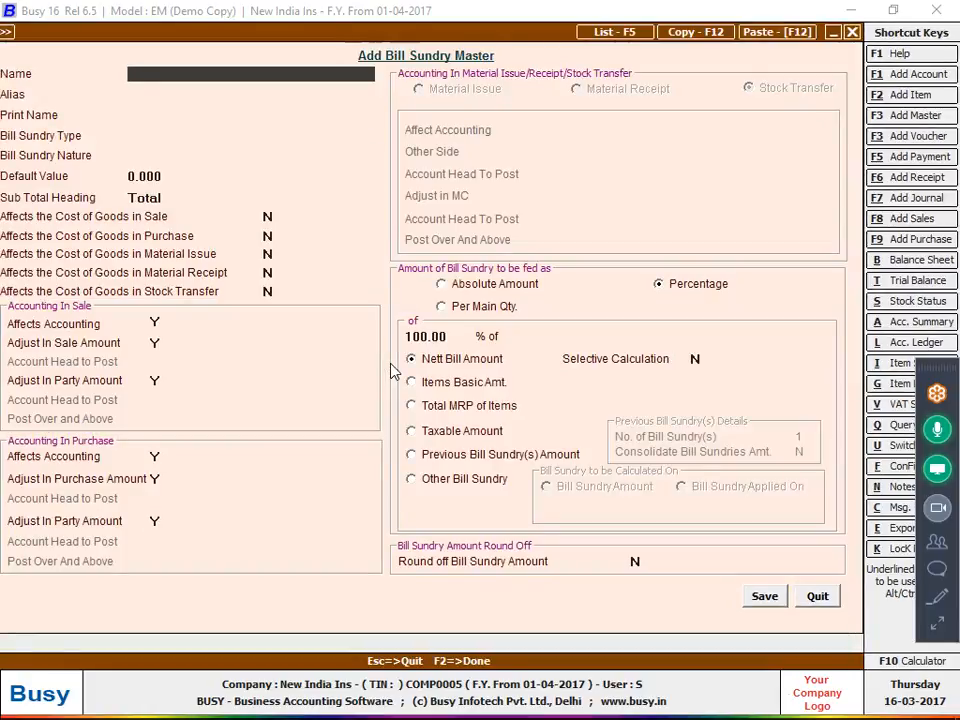
type("PACKING")
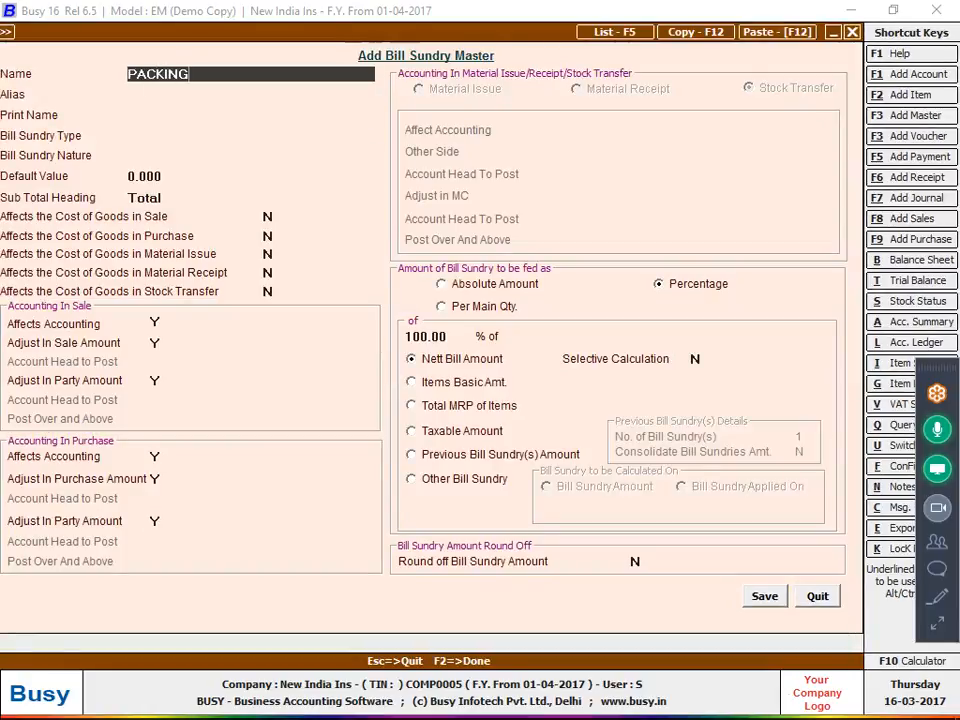
key("Return")
key("Return")
key("Return")
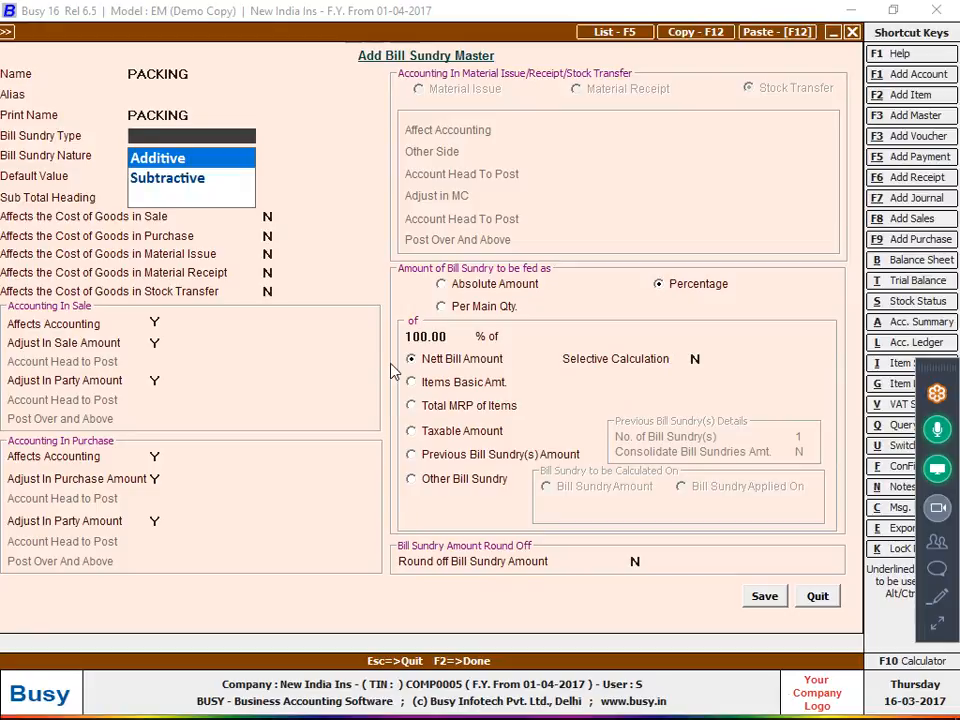
key("Return")
key("Return")
key("Return")
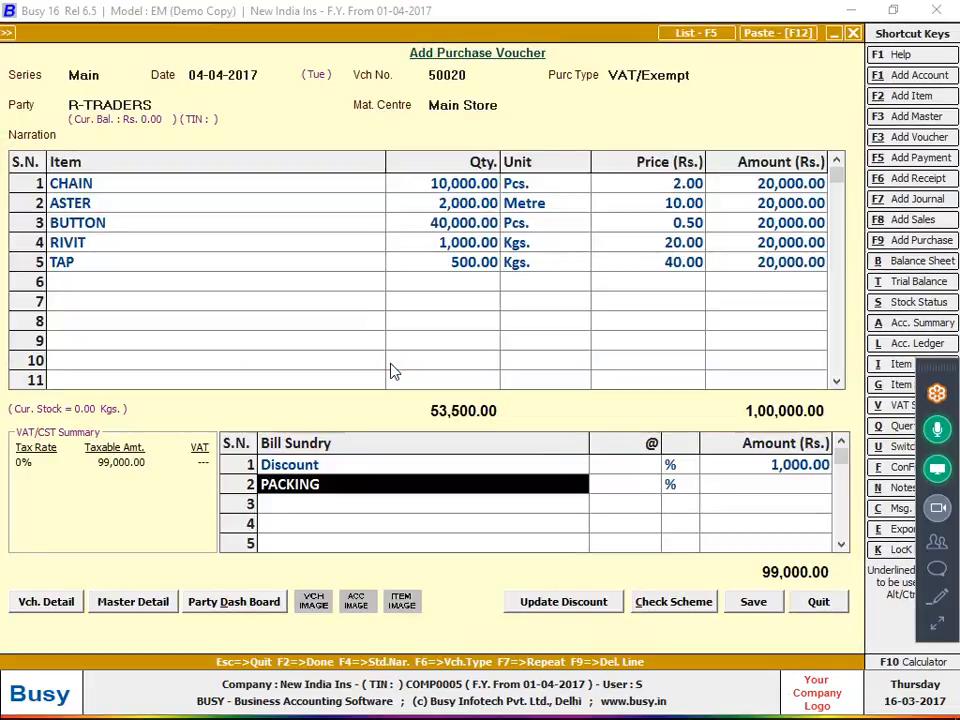
Change PACKING to be charged as an Absolute Amount and save it
key("ctrl+Return")
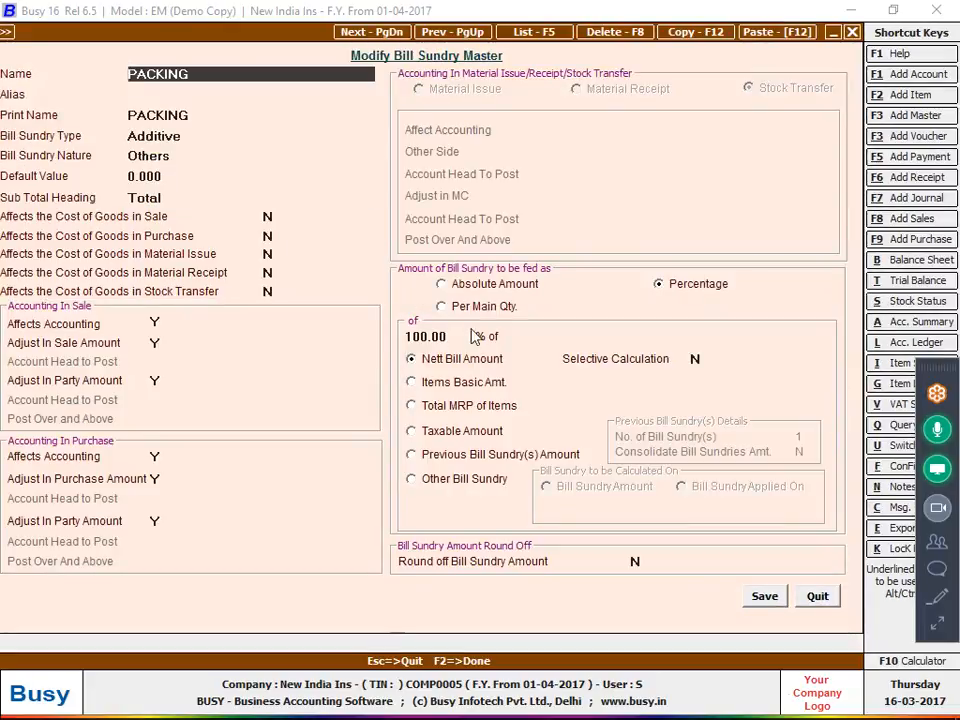
left_click(497, 287)
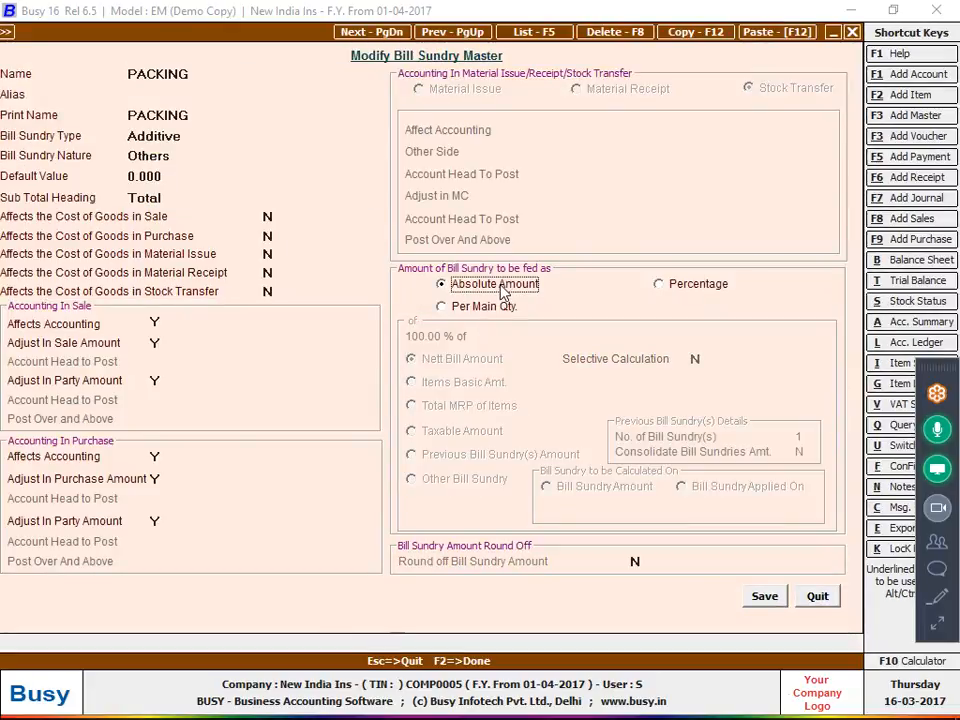
left_click(765, 598)
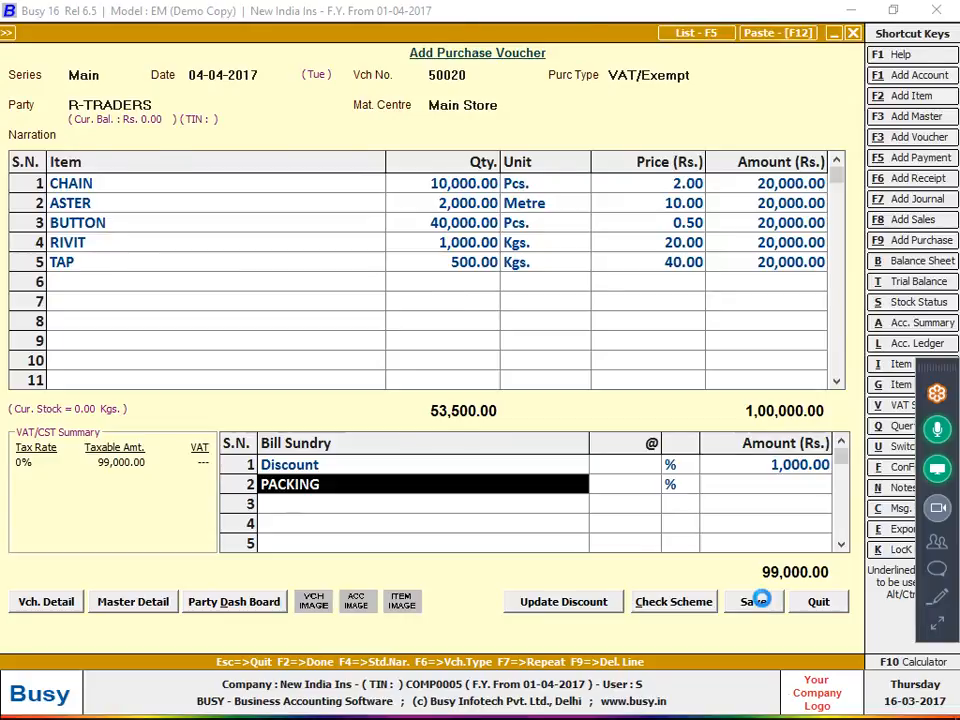
key("ctrl+Return")
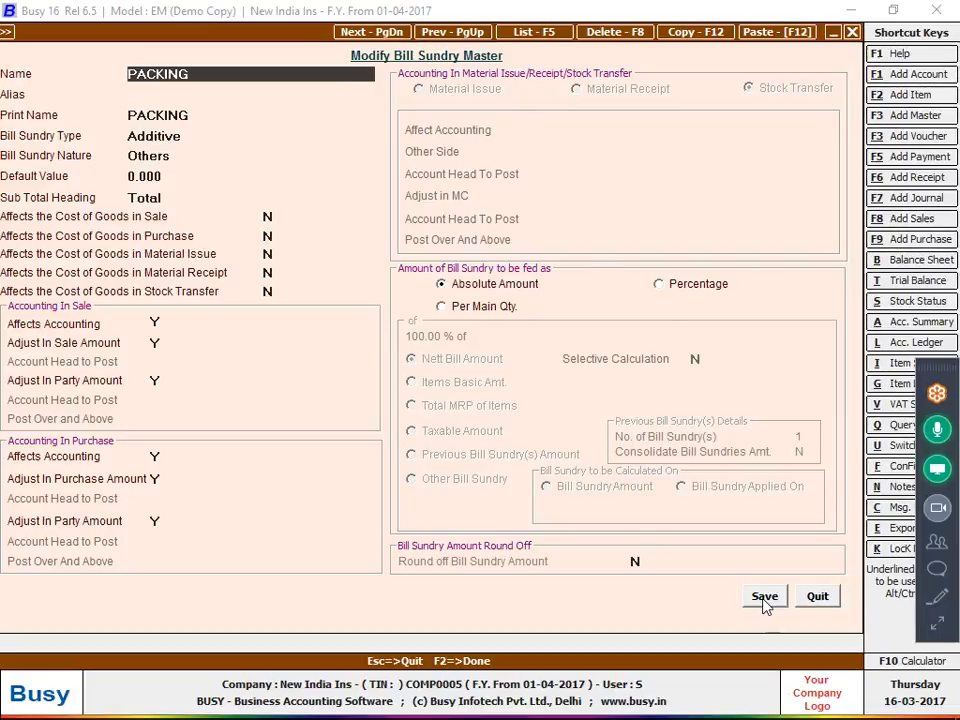
left_click(764, 597)
key("BackSpace")
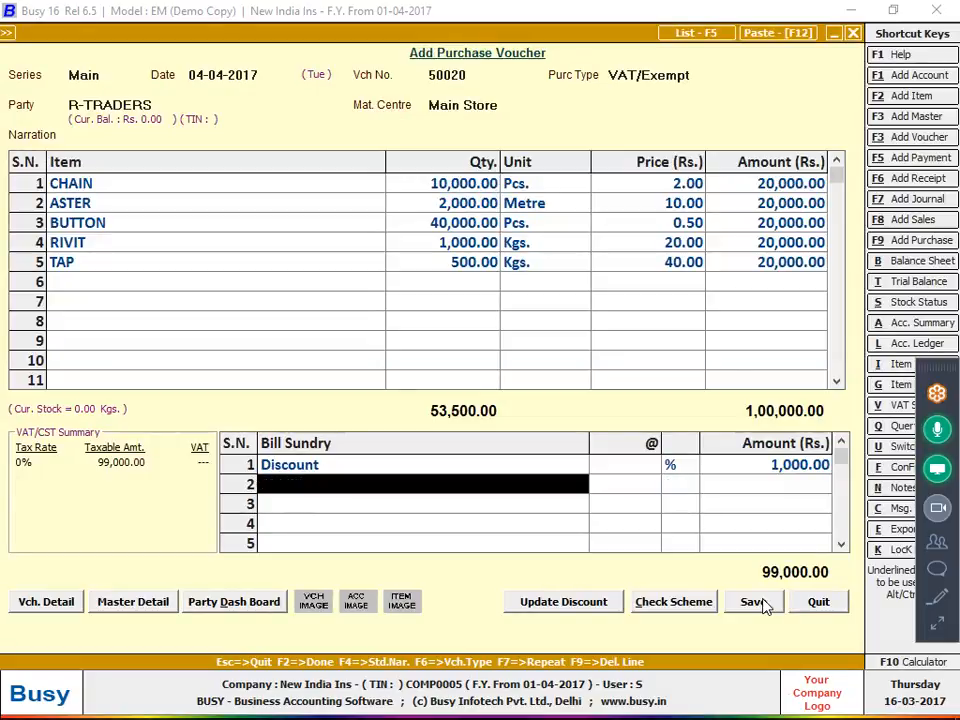
Add a PACKING charge of 1,000 and save the R-TRADERS purchase voucher
key("Return")
key("Return")
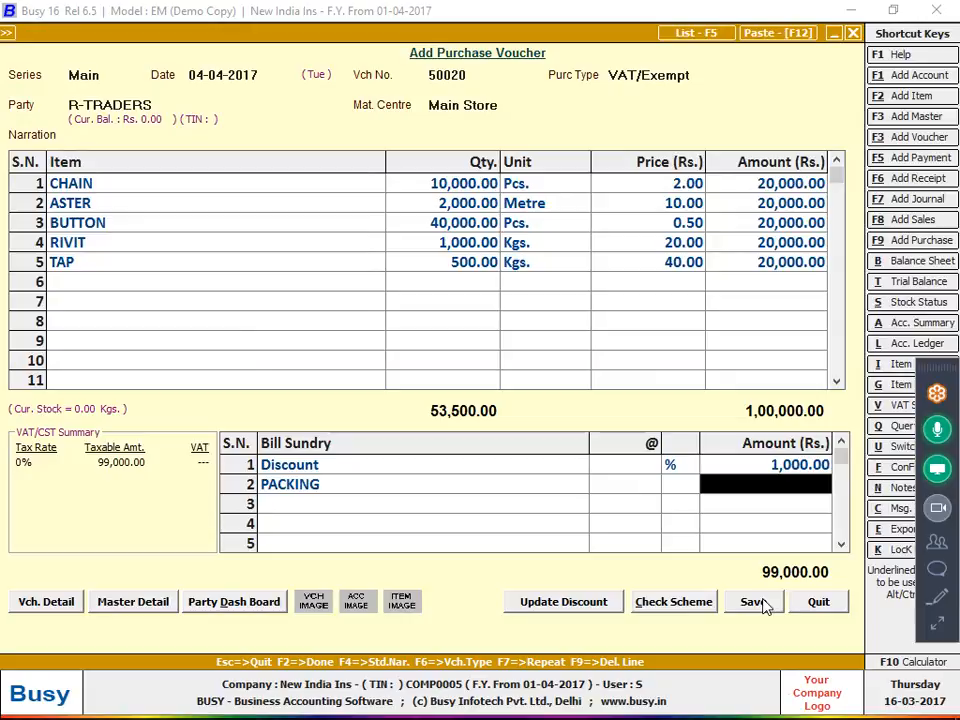
type("1,000")
key("Return")
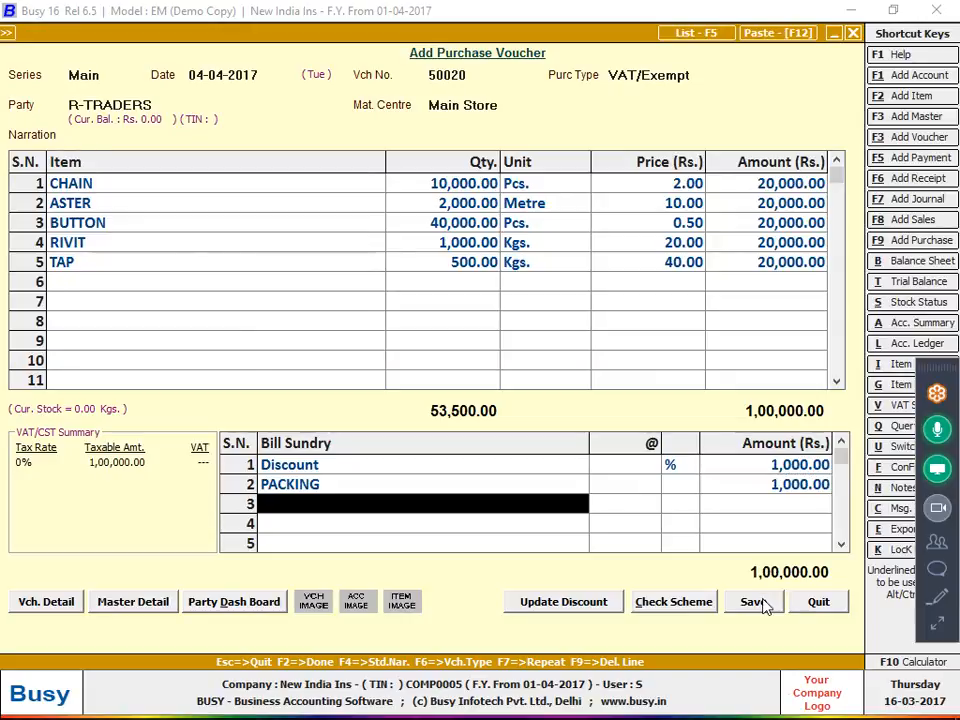
left_click(752, 602)
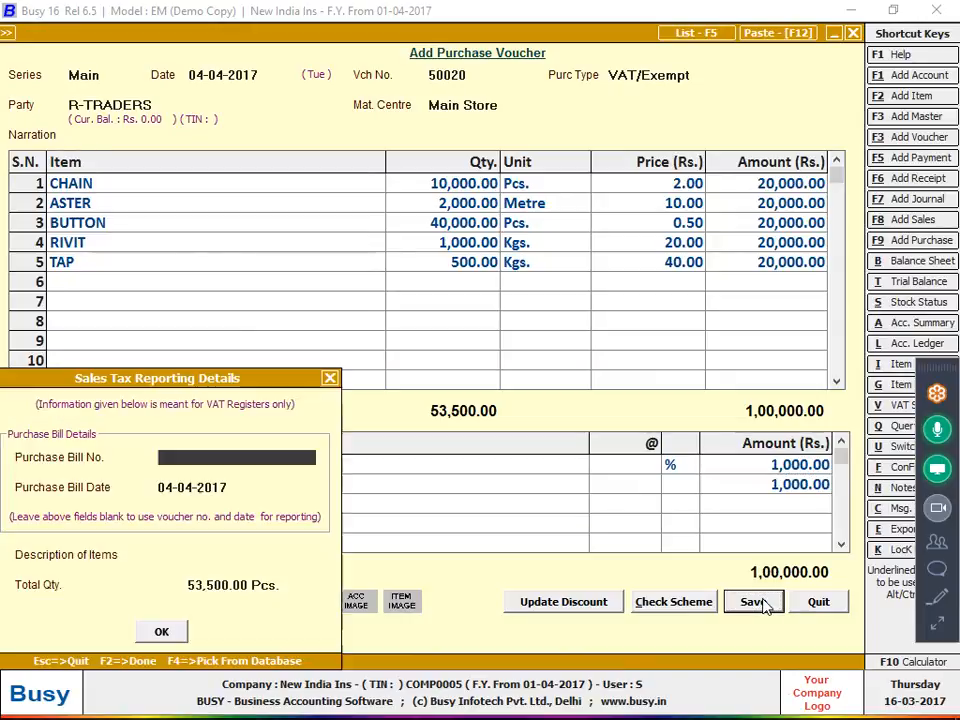
type("50020")
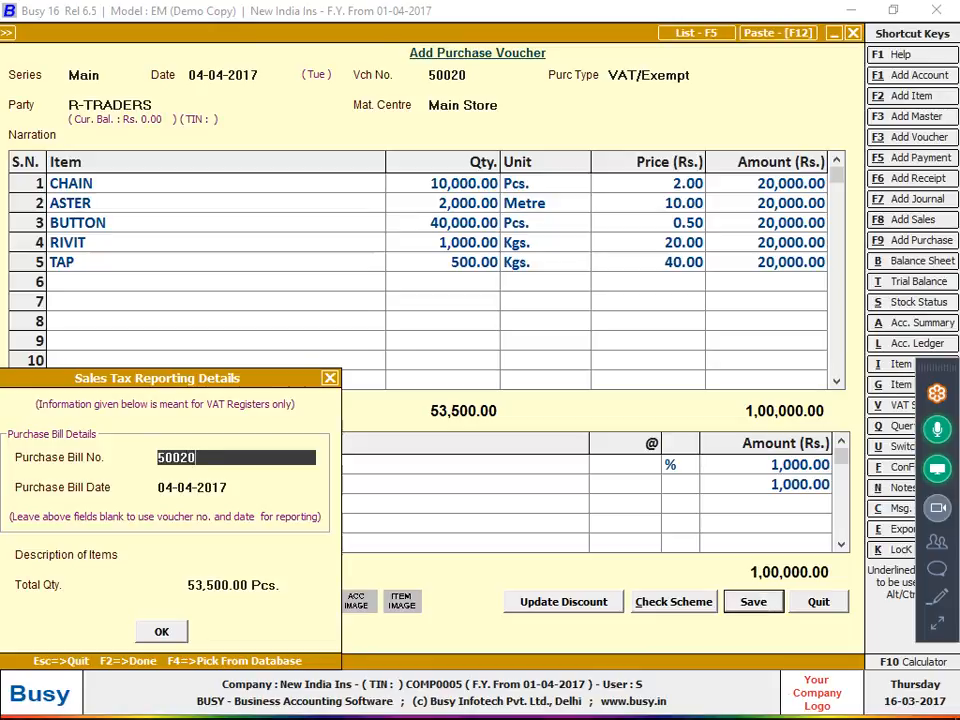
key("Return")
key("Return")
key("Return")
key("Return")
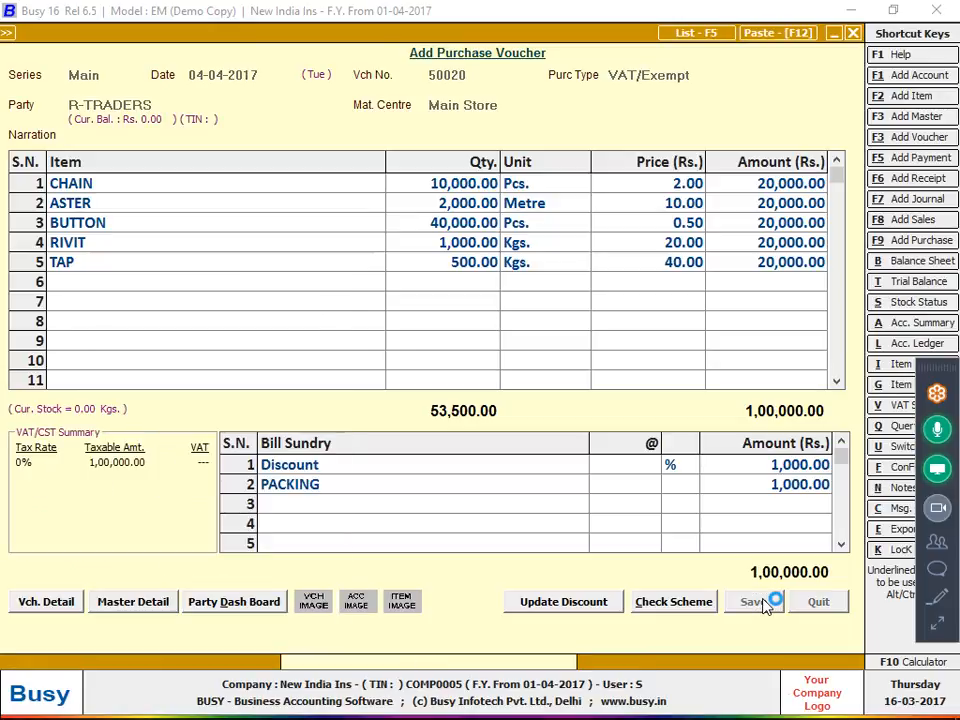
Quit the blank purchase voucher and return to the main menu
key("alt+Tab")
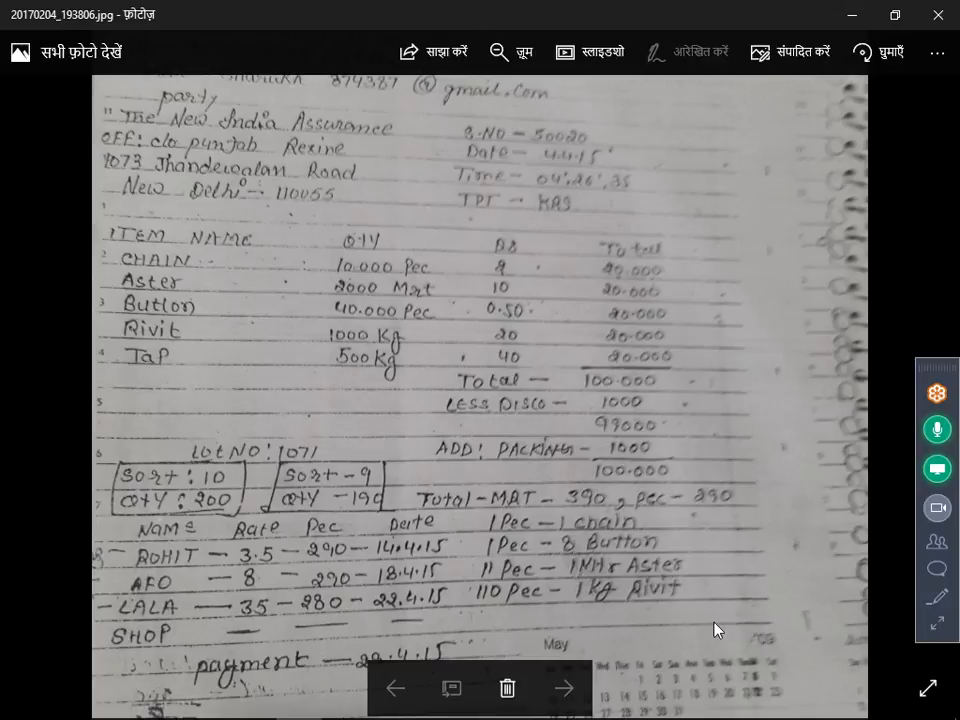
key("alt+Tab")
key("Escape")
key("Return")
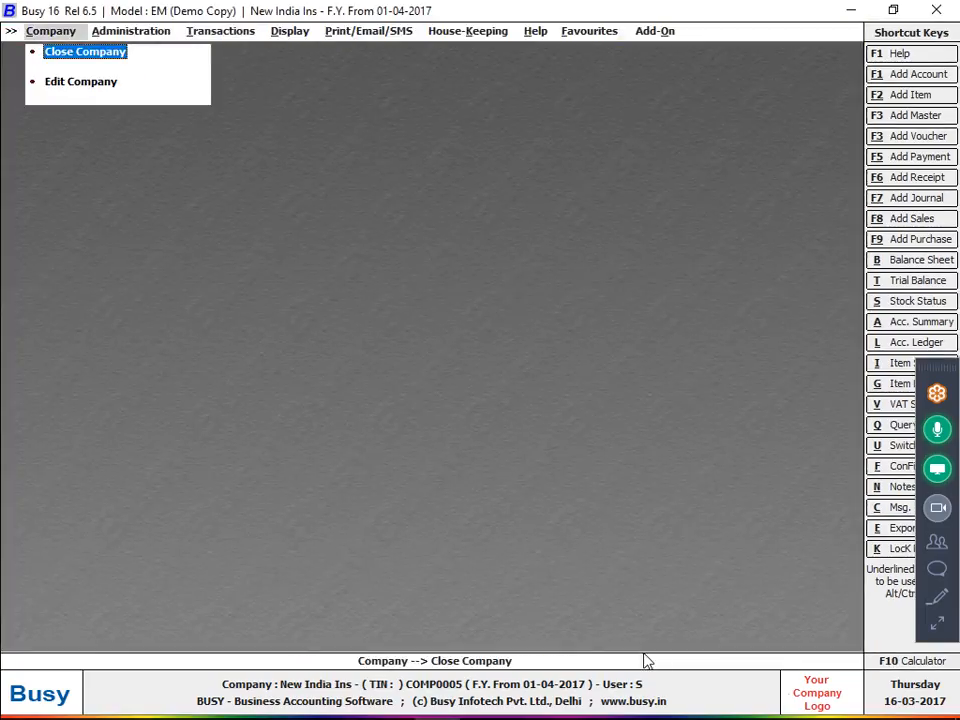
Move to Stock Journal in the Transactions menu
key("Right")
key("Right")
key("Down")
key("Down")
key("Down")
key("Down")
key("Down")
key("Down")
key("Down")
key("Down")
key("Down")
key("Down")
key("Down")
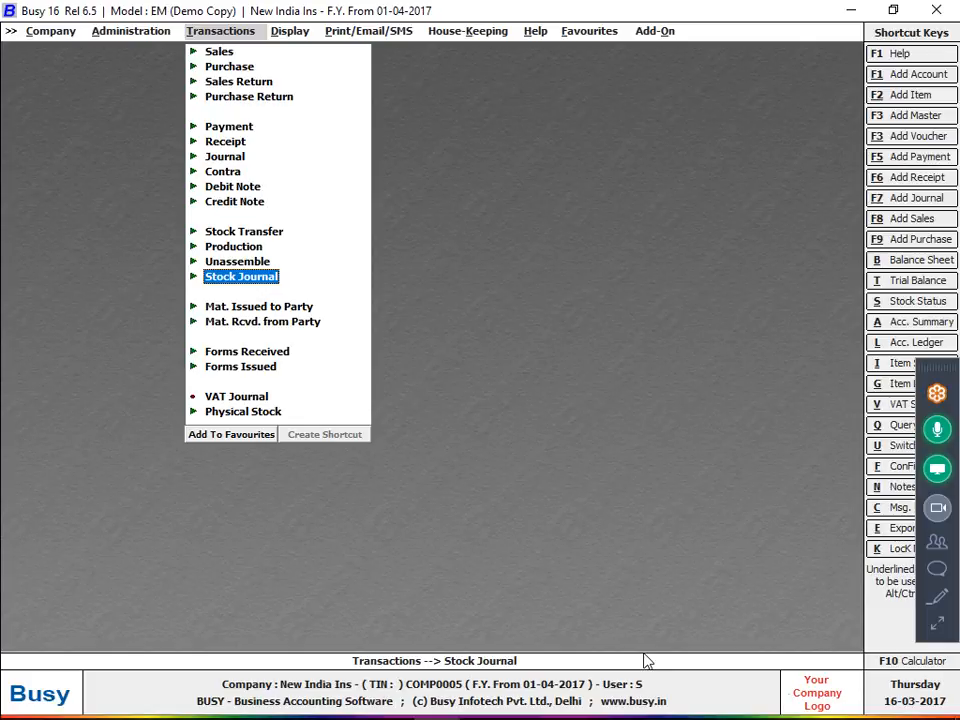
Save a stock journal with series Main, Main Store centres, generating ASTER 1000
key("Return")
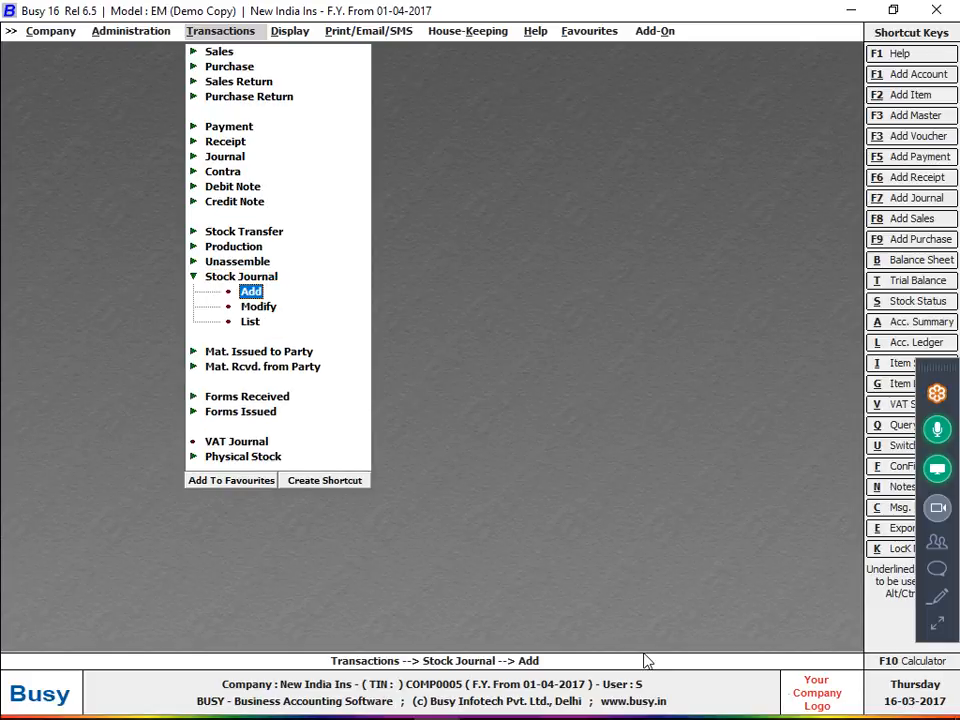
key("Return")
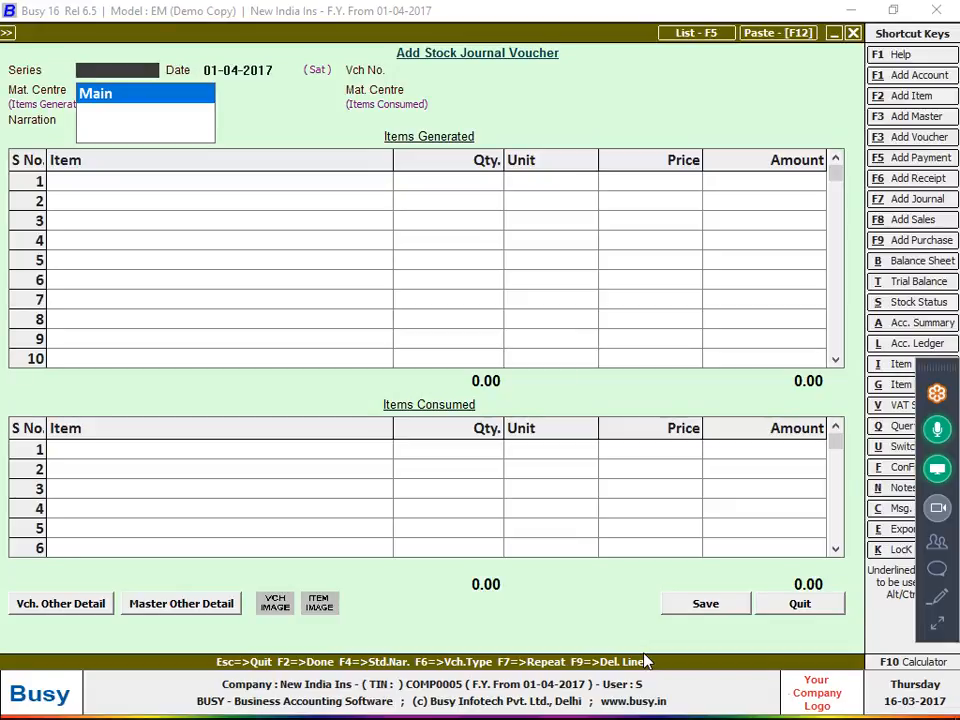
key("Return")
key("Return")
key("Return")
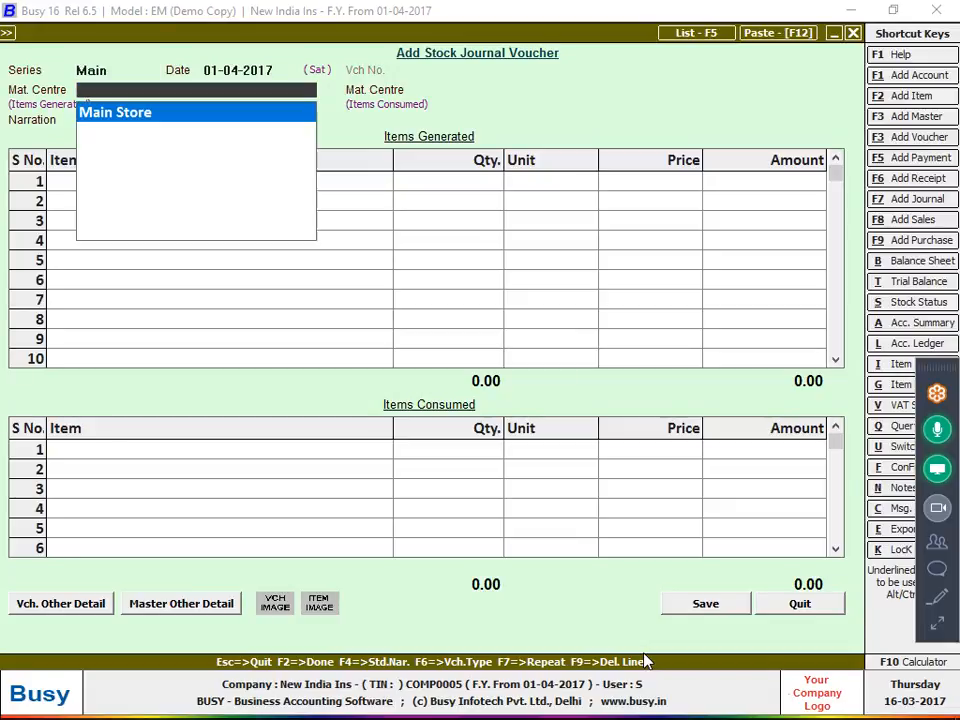
key("Return")
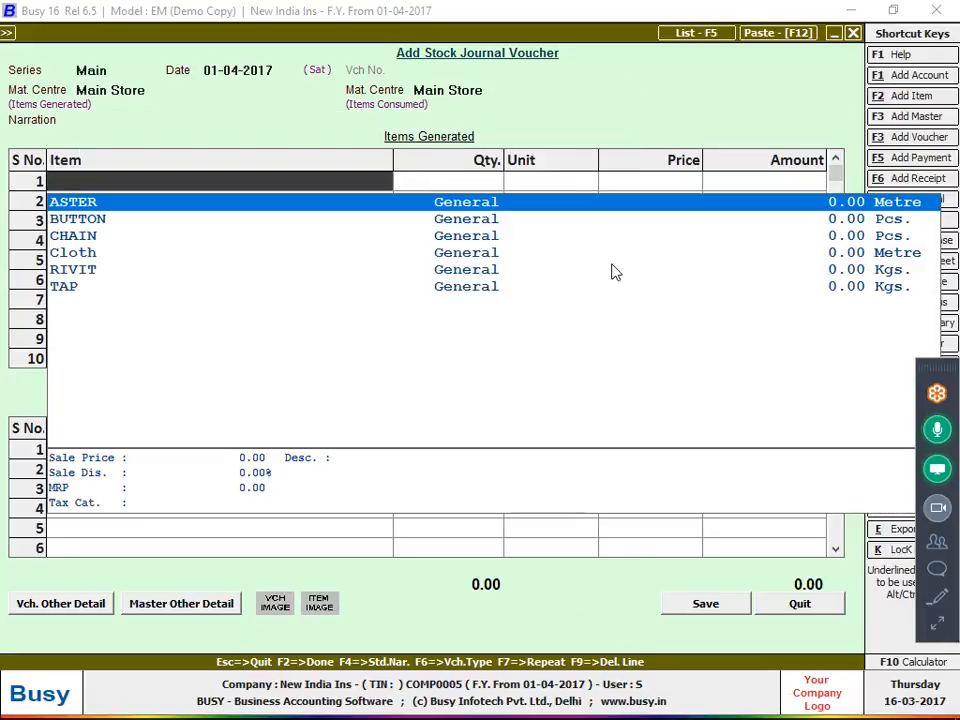
key("Return")
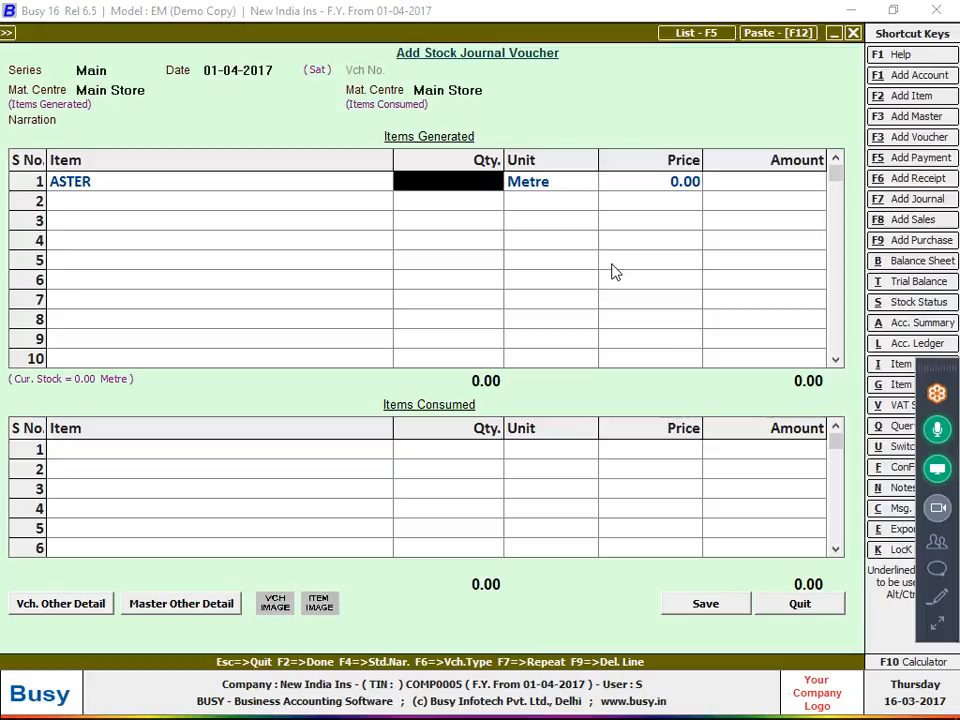
key("alt+i")
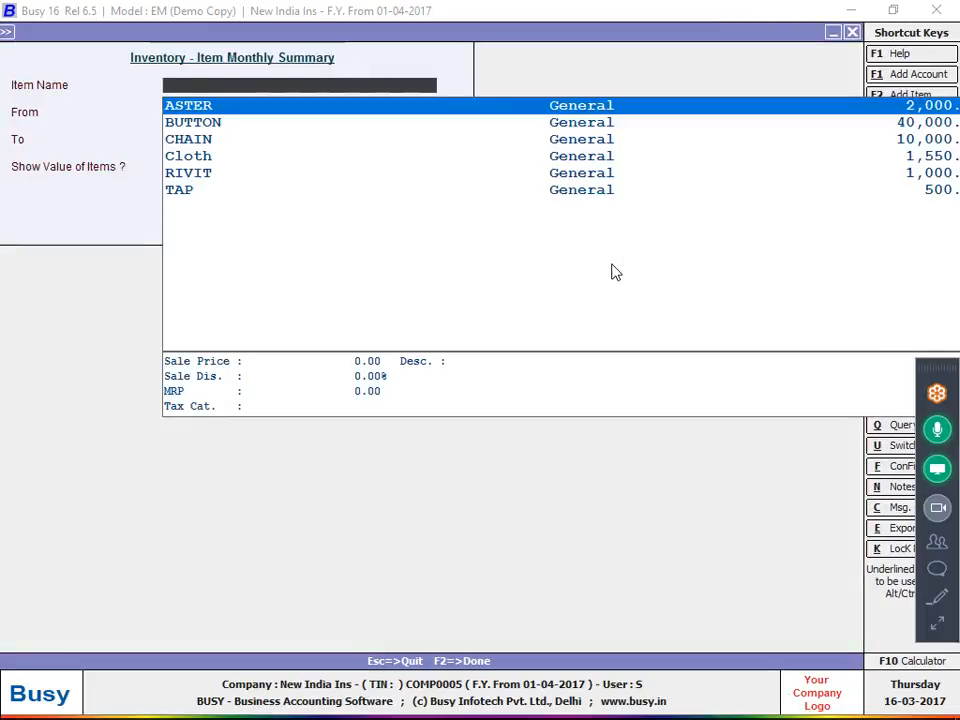
key("Return")
key("Return")
key("Return")
key("Return")
key("Return")
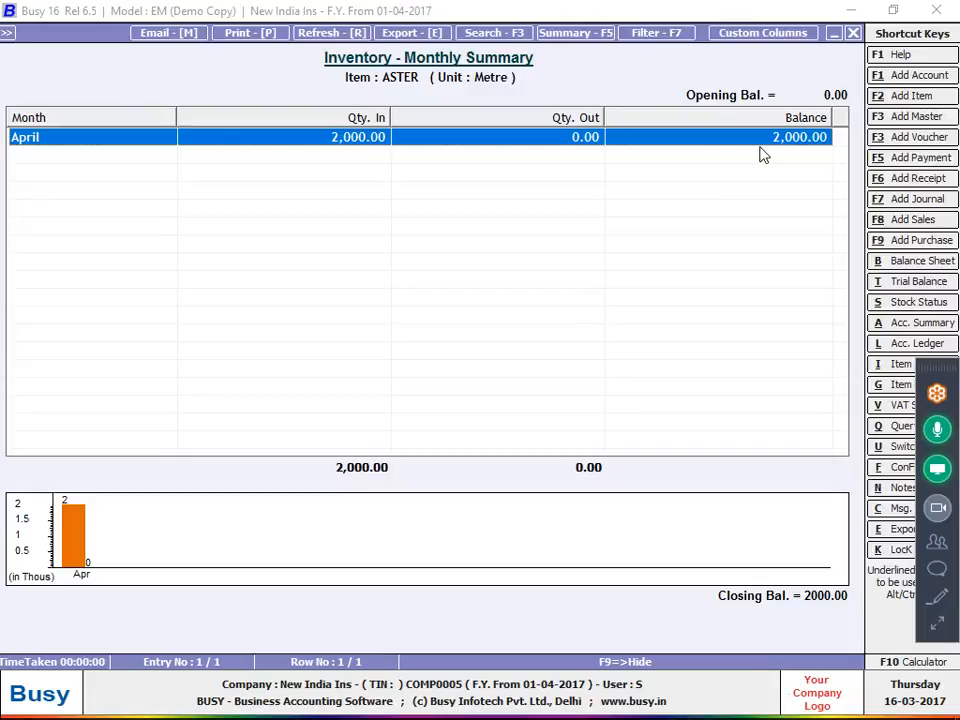
key("Escape")
key("Escape")
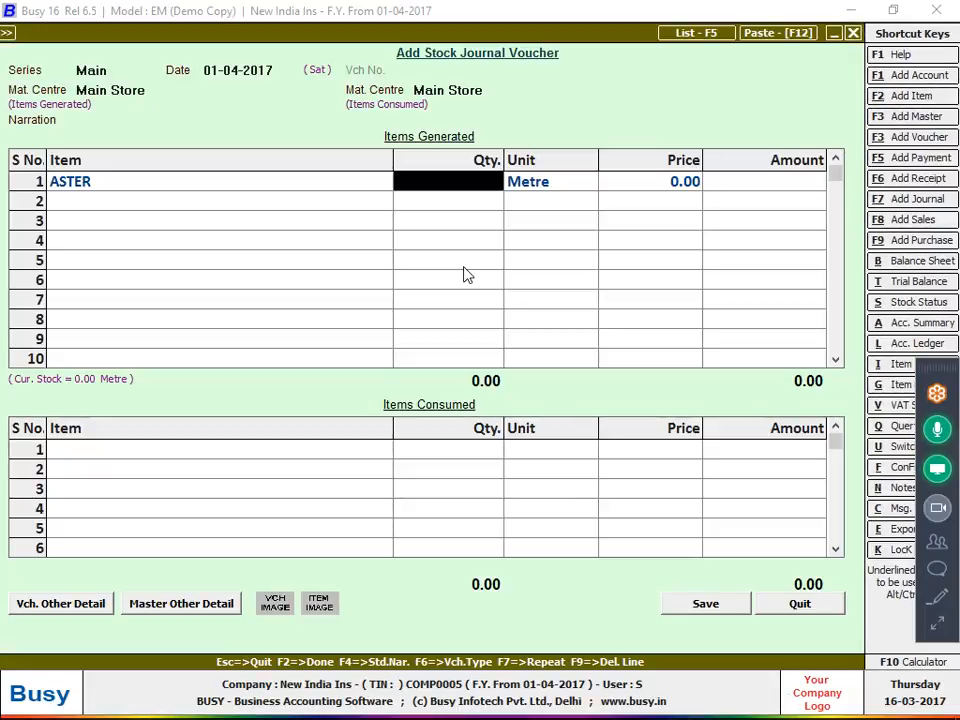
type("1000")
key("Return")
key("Return")
key("Return")
key("Return")
key("Return")
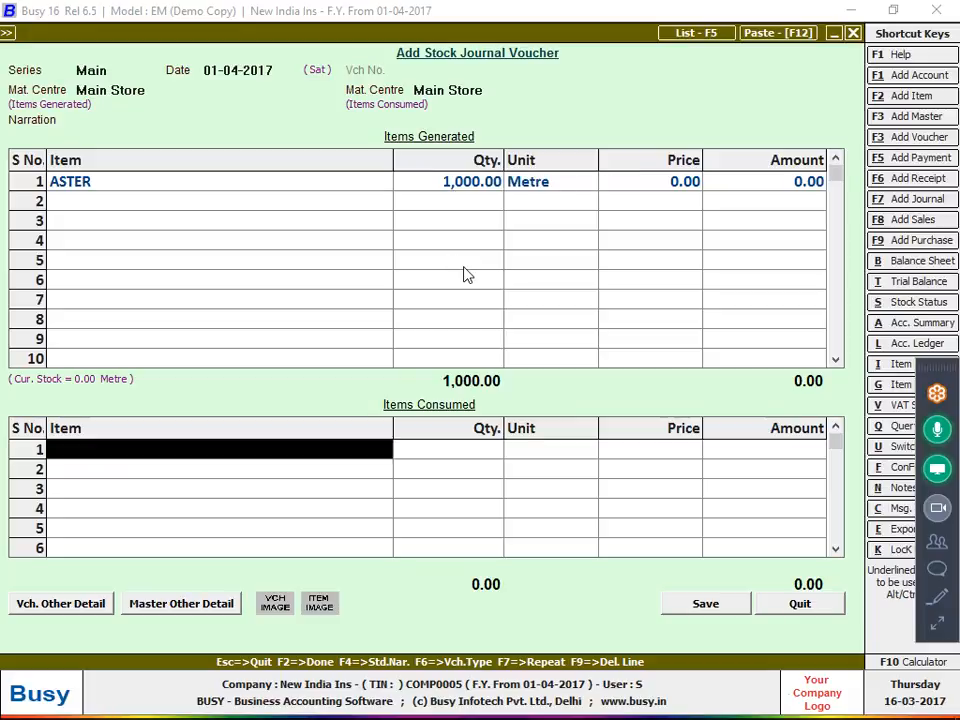
key("Return")
key("Return")
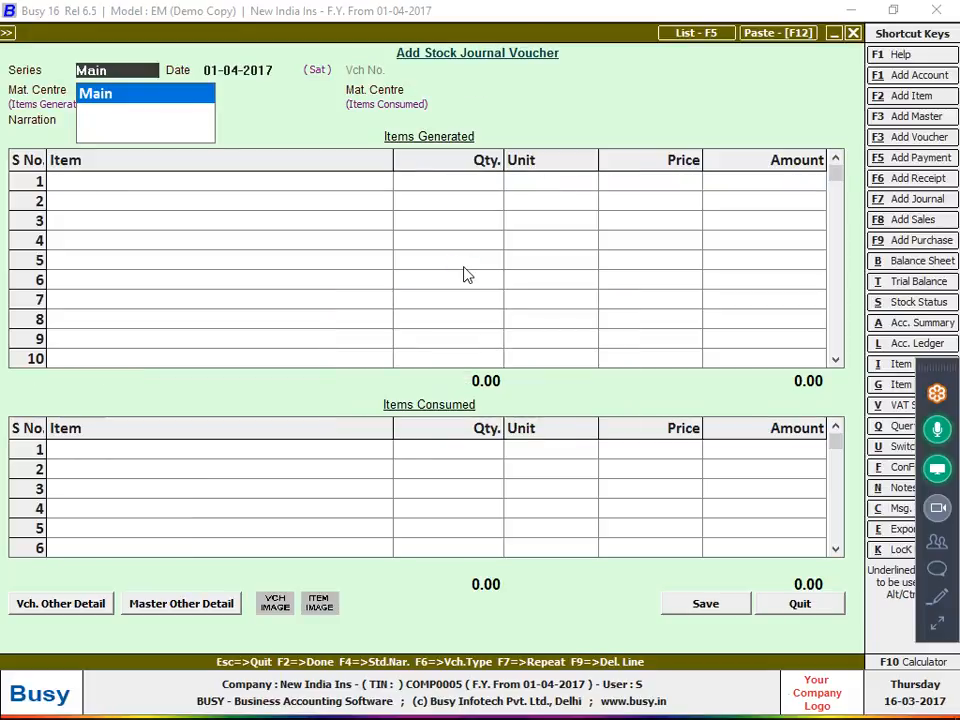
Check ASTER's monthly stock summary, then list the saved stock journals
key("alt+i")
key("F2")
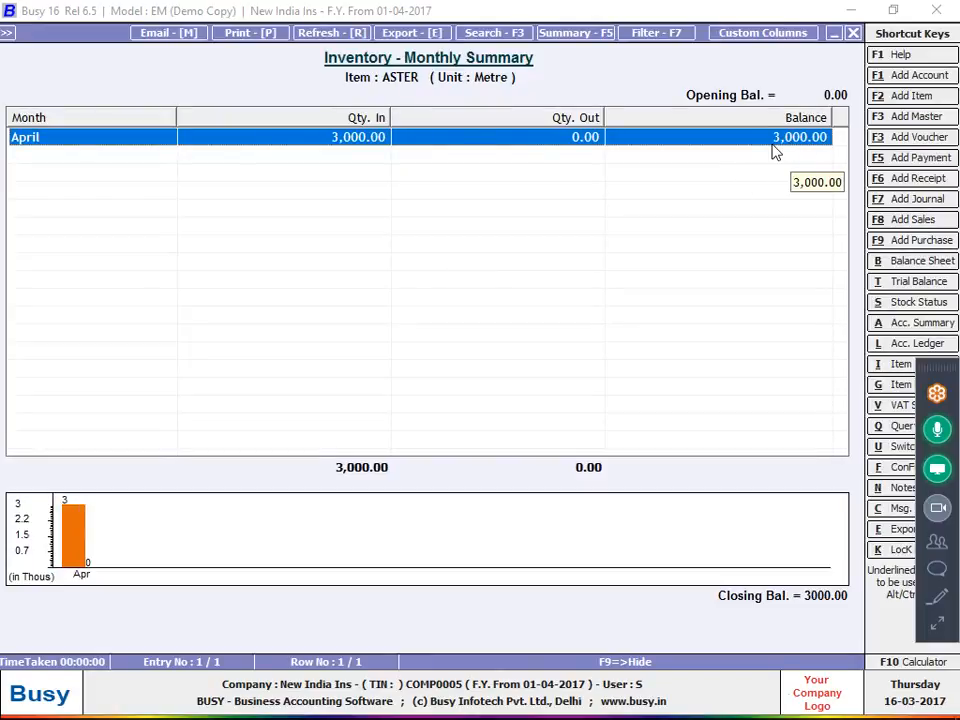
key("Escape")
key("Escape")
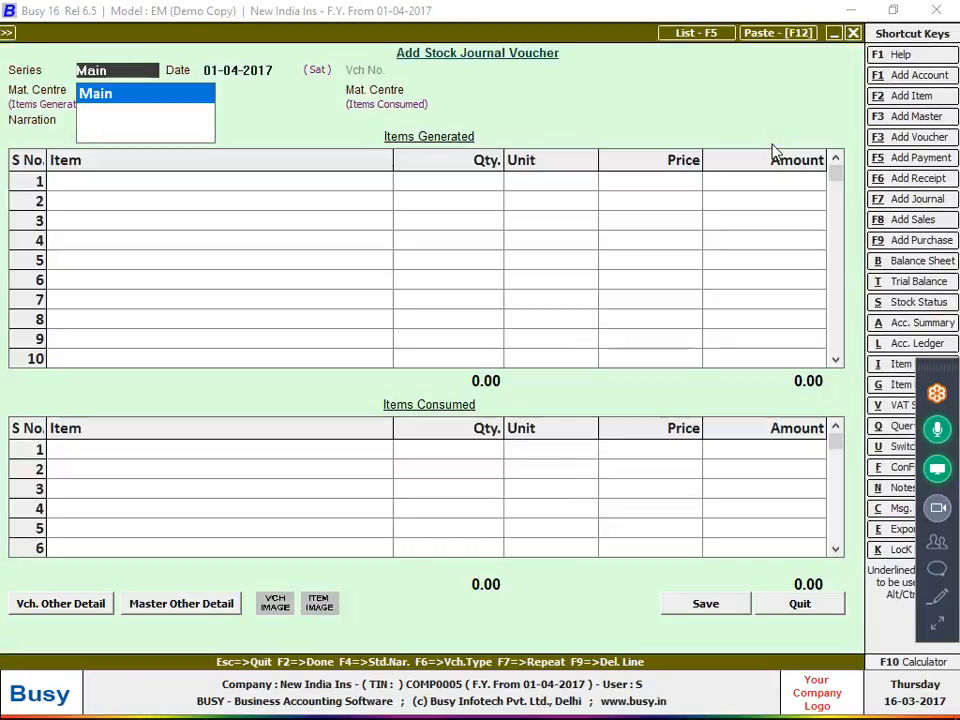
key("F5")
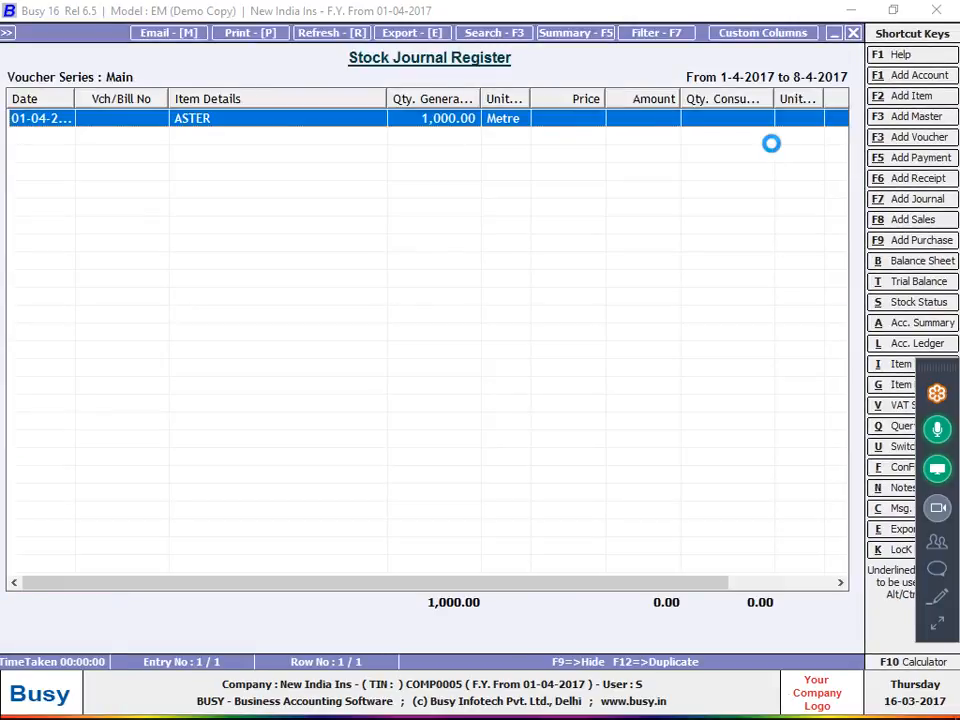
Edit the ASTER stock journal so ASTER is consumed rather than generated, and save it
key("Return")
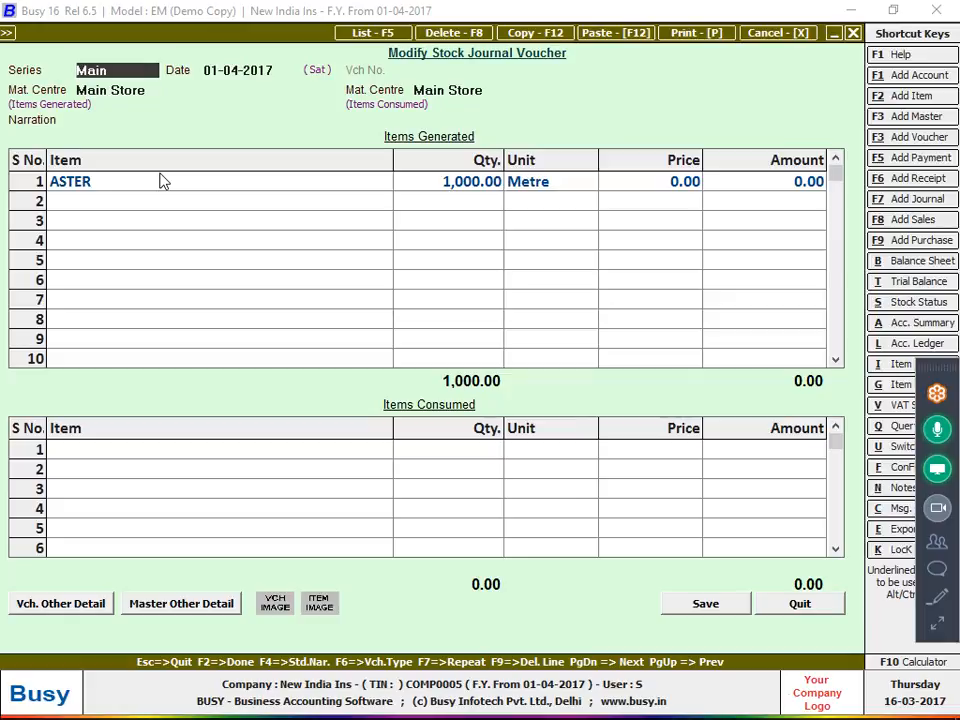
left_click(163, 181)
key("F9")
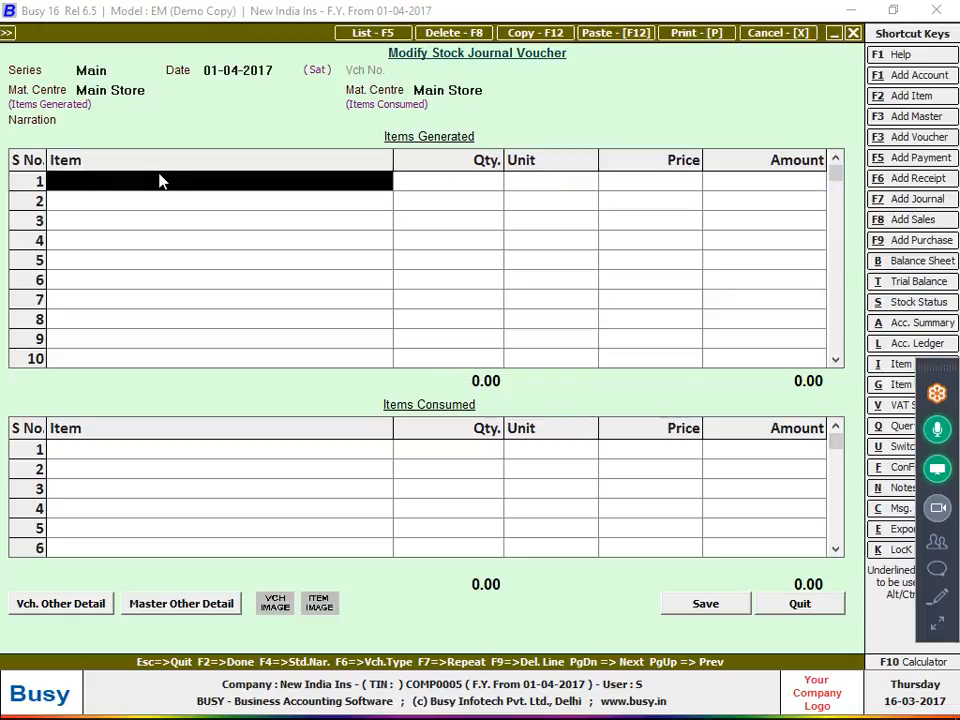
key("Return")
key("space")
key("Return")
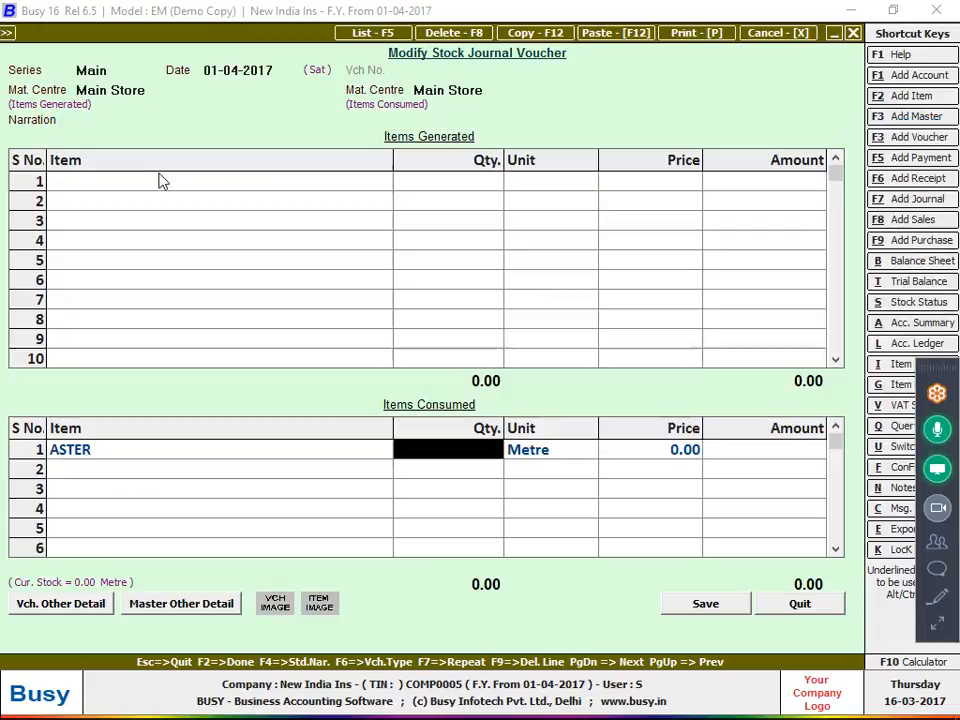
type("10000")
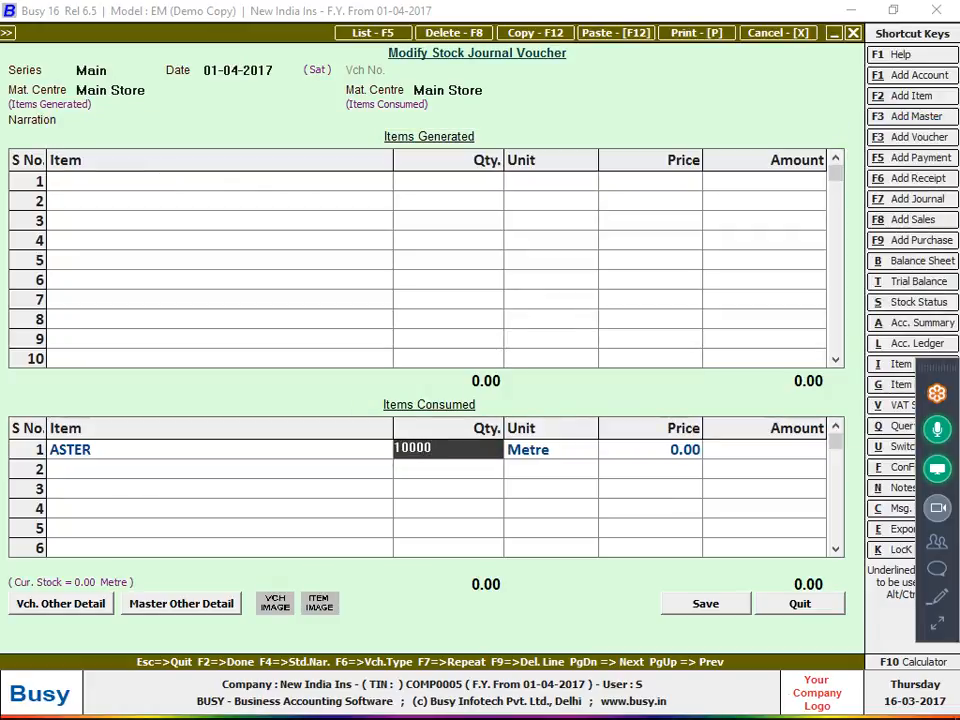
key("Return")
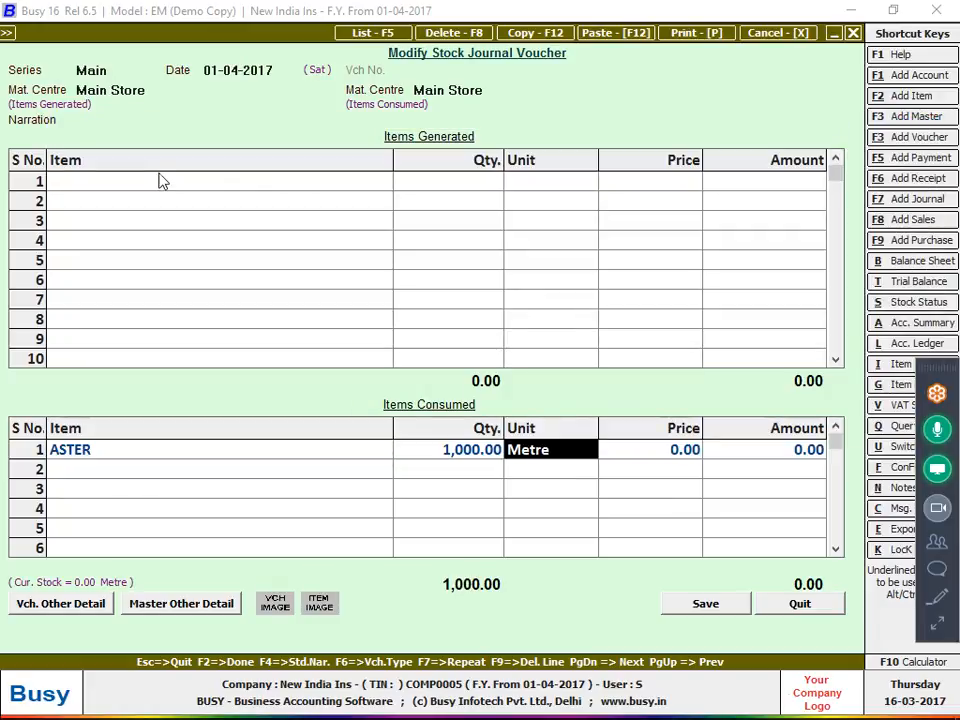
key("Return")
key("Return")
key("Return")
key("Left")
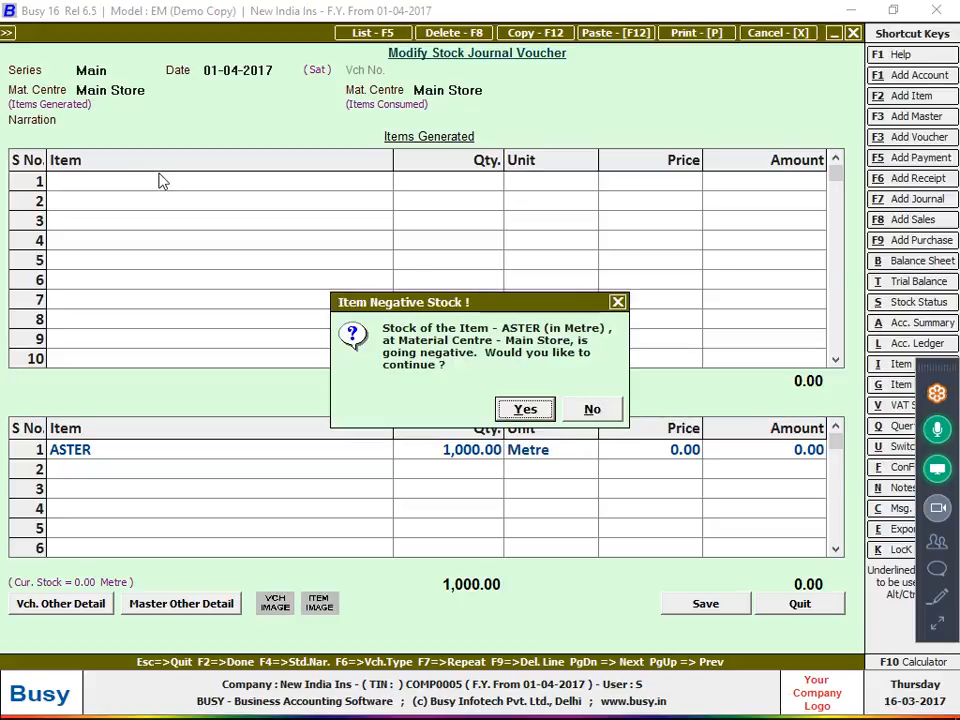
key("Return")
key("F2")
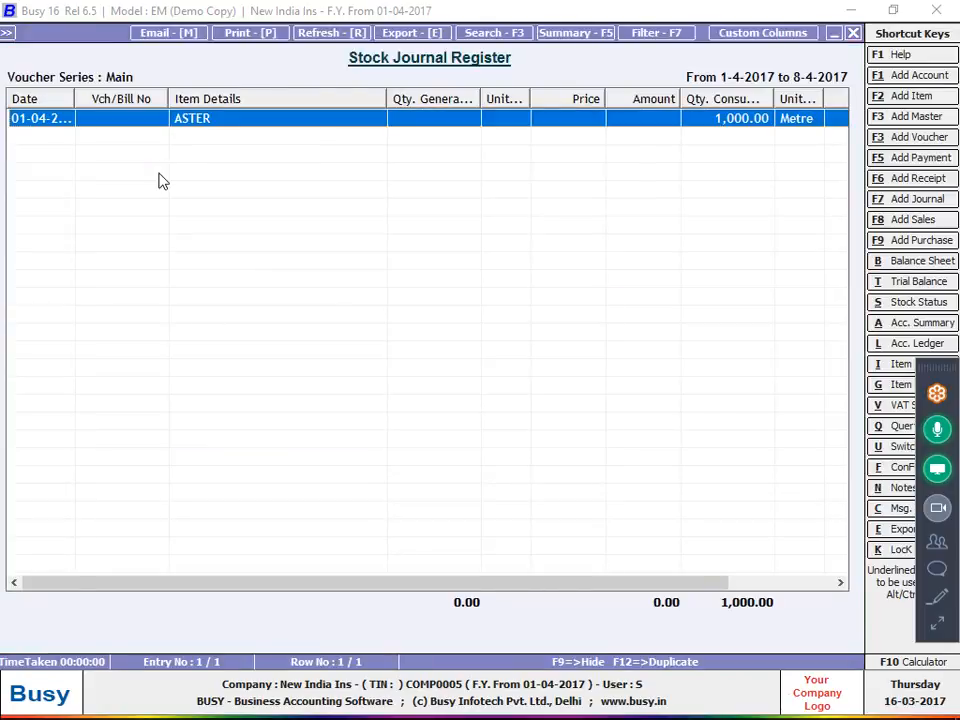
Review ASTER's monthly stock summary from the new voucher
key("Escape")
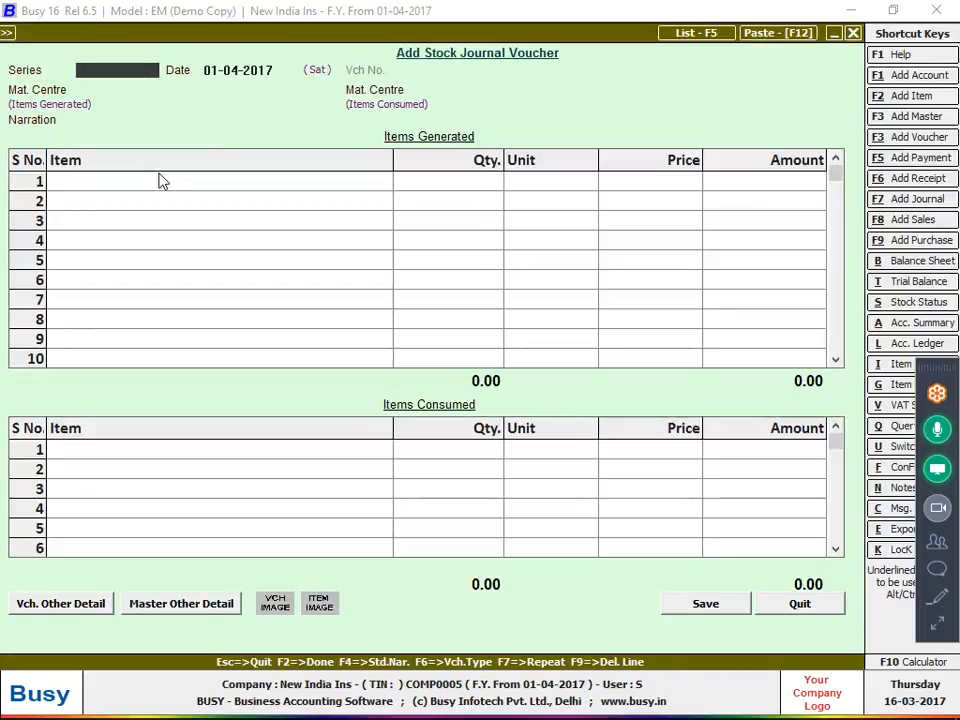
key("alt+i")
key("Return")
key("Return")
key("Return")
key("Return")
key("Return")
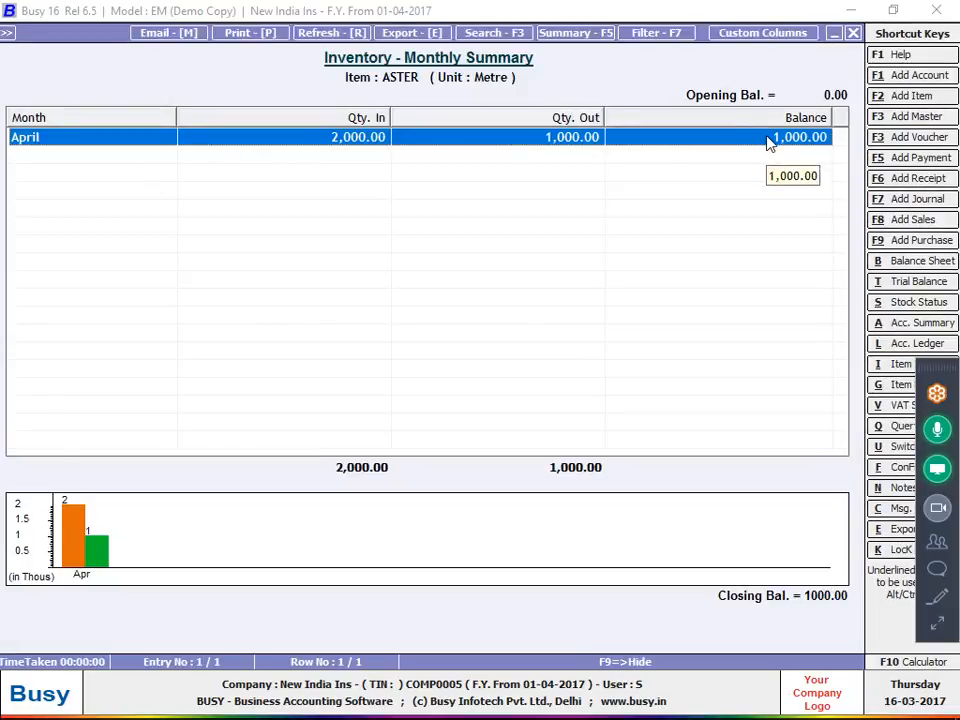
key("Escape")
key("Escape")
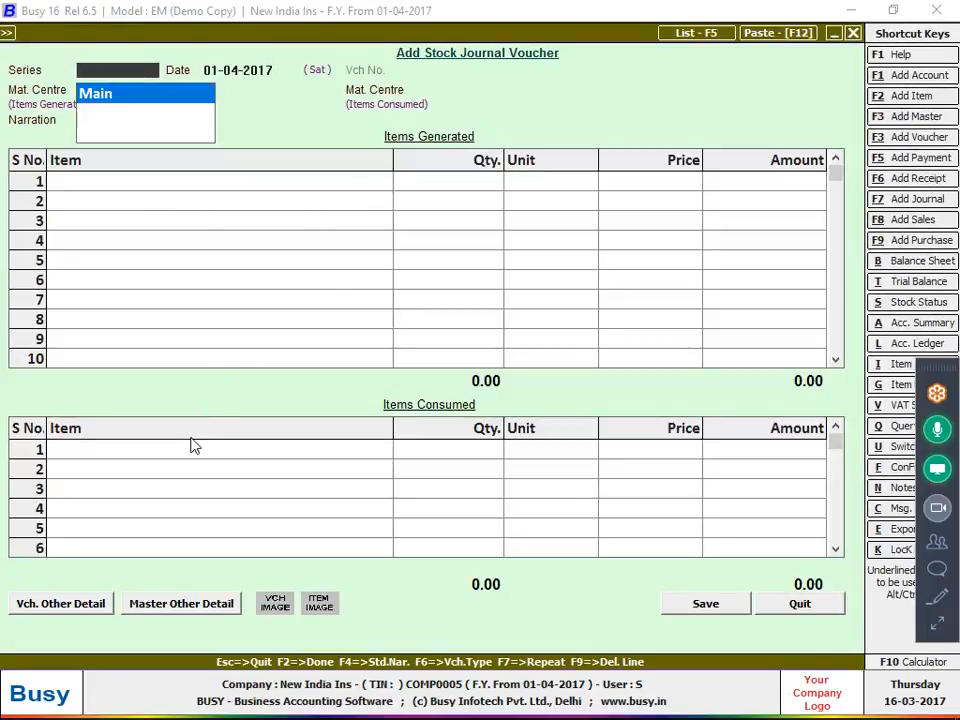
Quit the blank stock journal voucher and open the Stock Journal List
key("Escape")
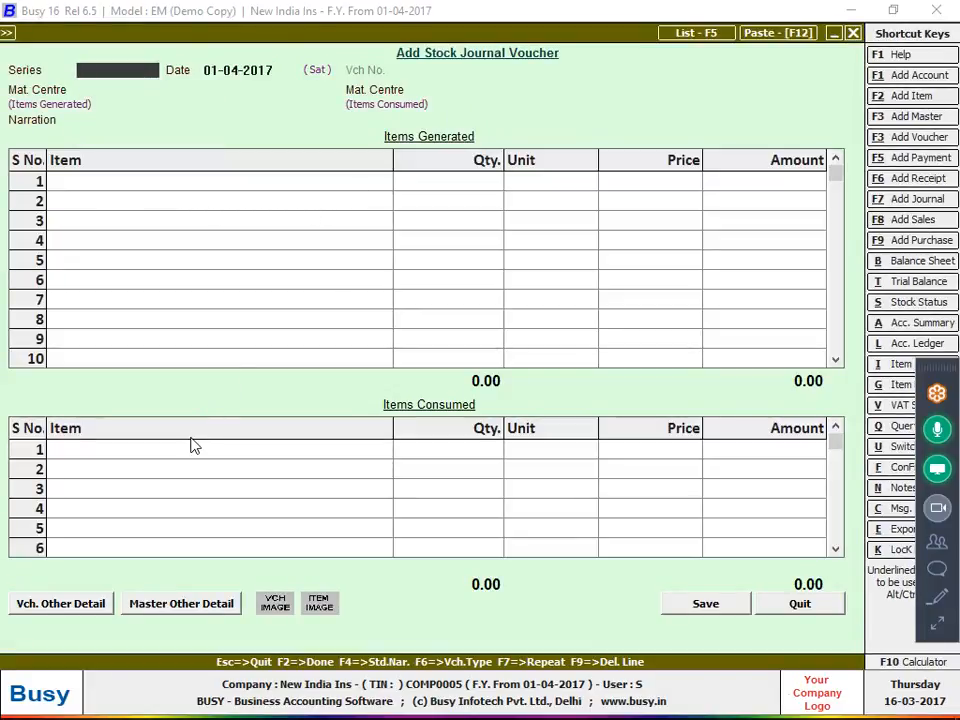
key("Escape")
key("Return")
key("Down")
key("Return")
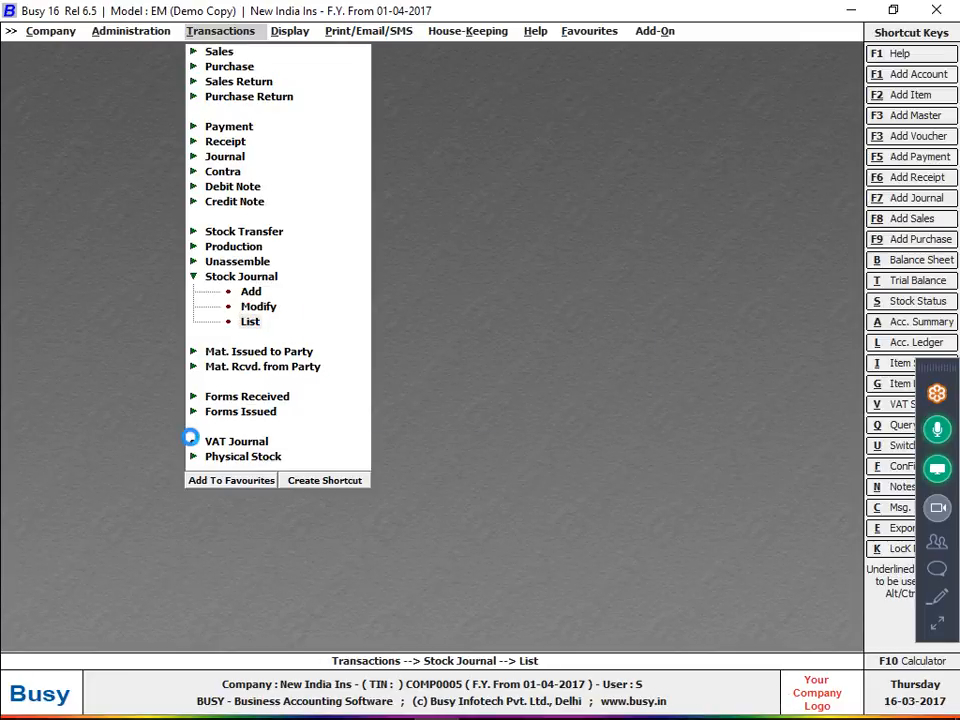
Delete the ASTER voucher from the stock journal list, then back out to Transactions
key("Return")
key("F2")
key("Delete")
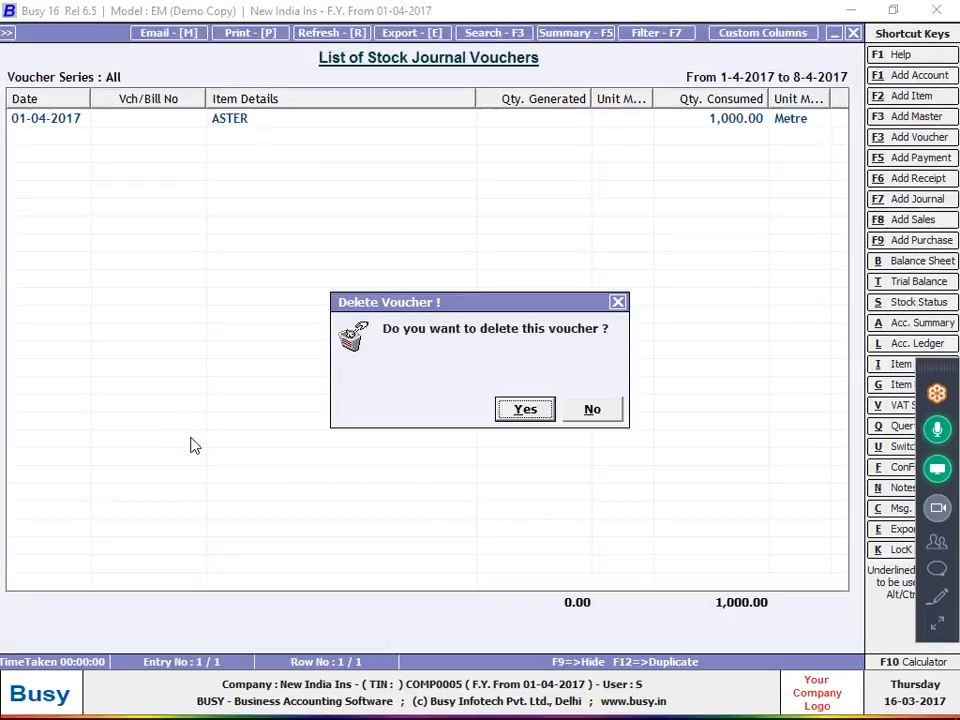
key("Return")
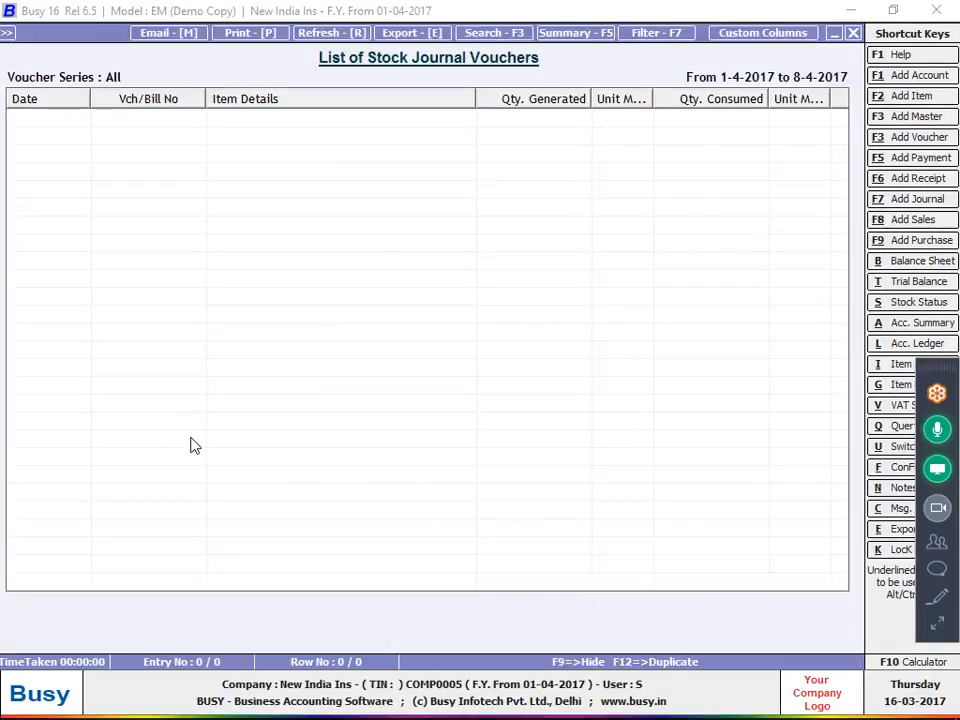
key("Escape")
key("F2")
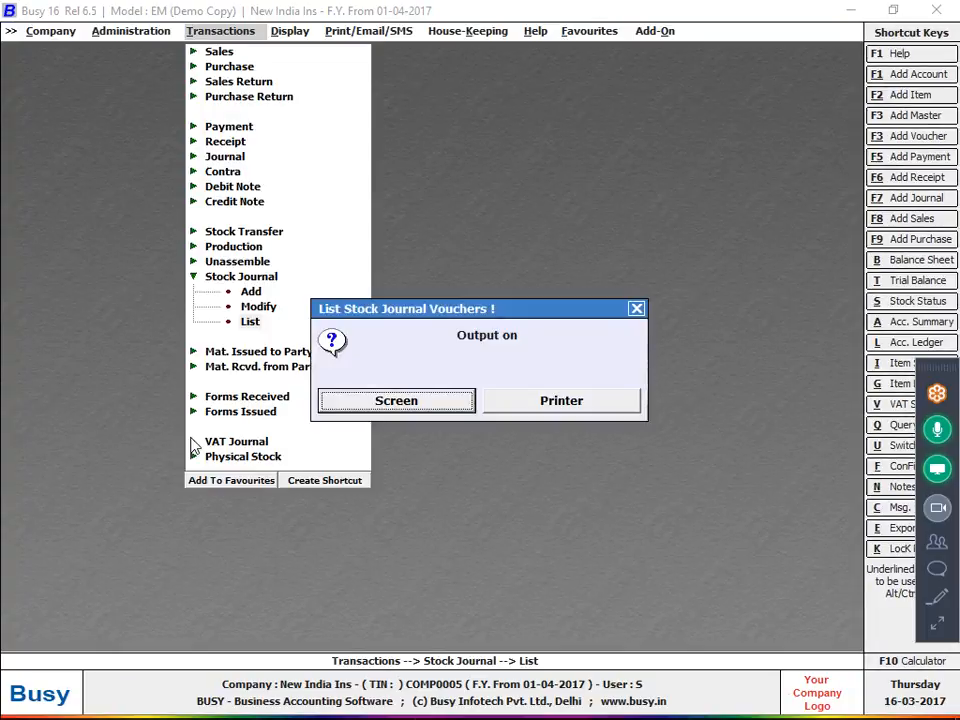
key("Escape")
key("Return")
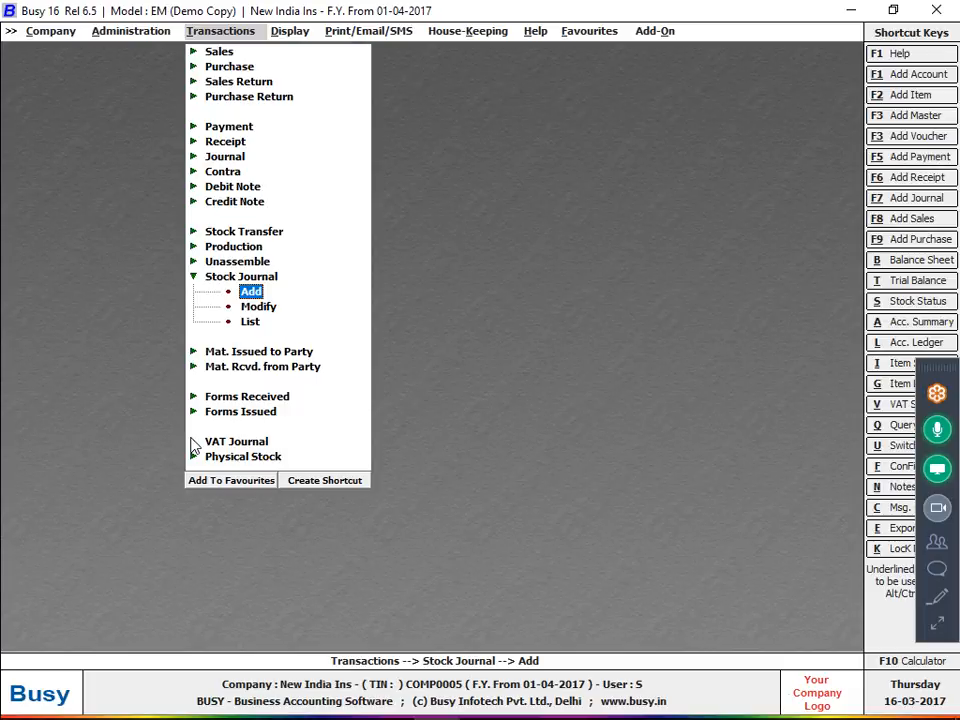
key("Escape")
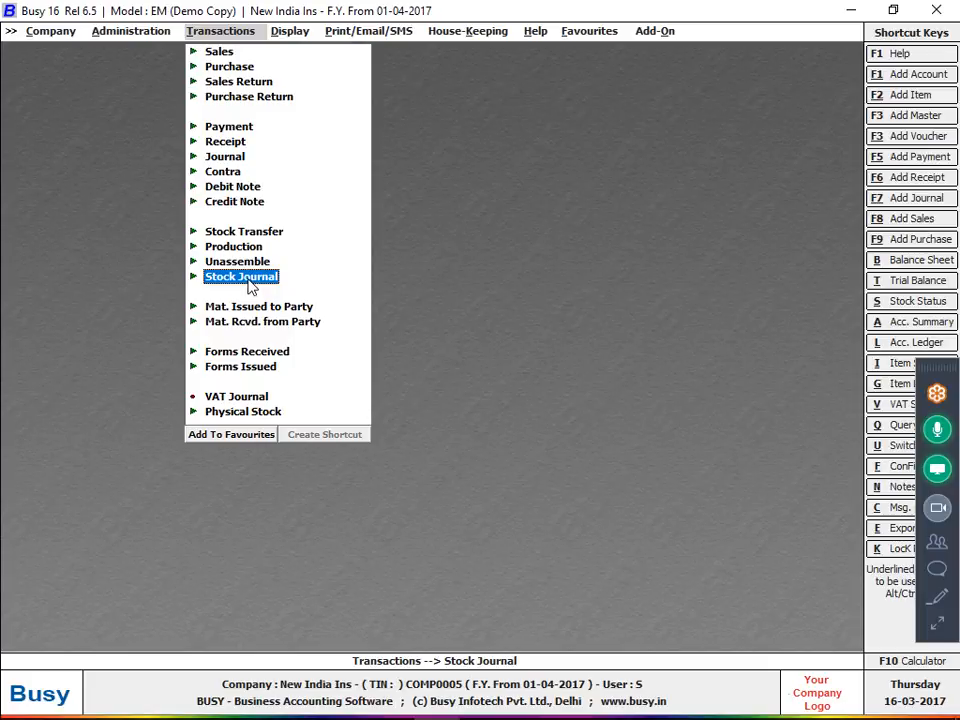
In Features/Options General, set Change Voucher Type Caption(s) to Y
key("Left")
key("Down")
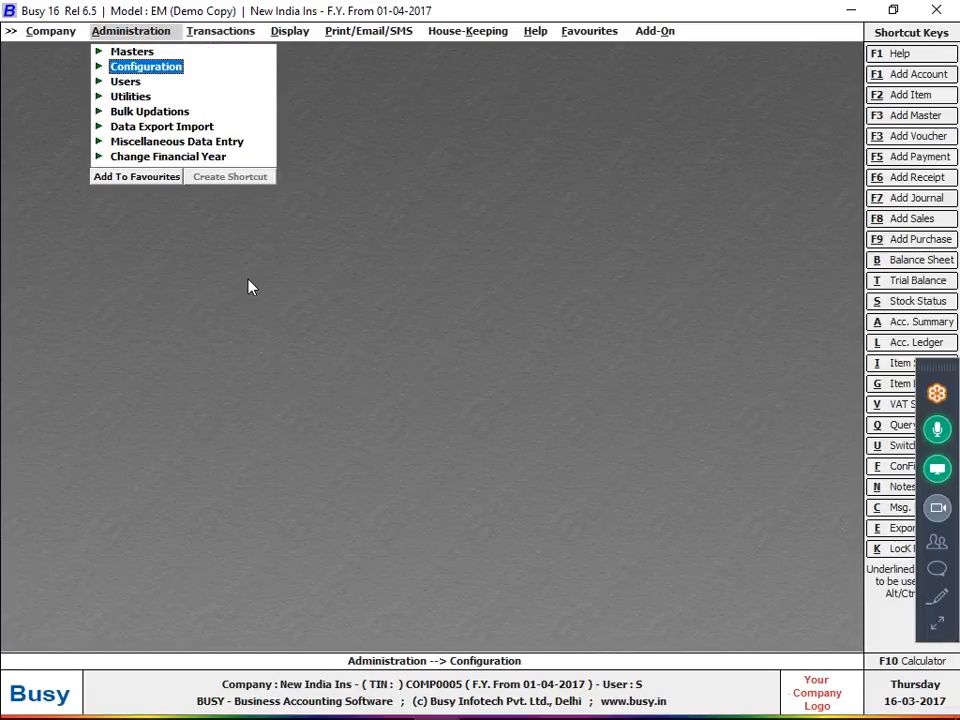
key("Return")
key("Return")
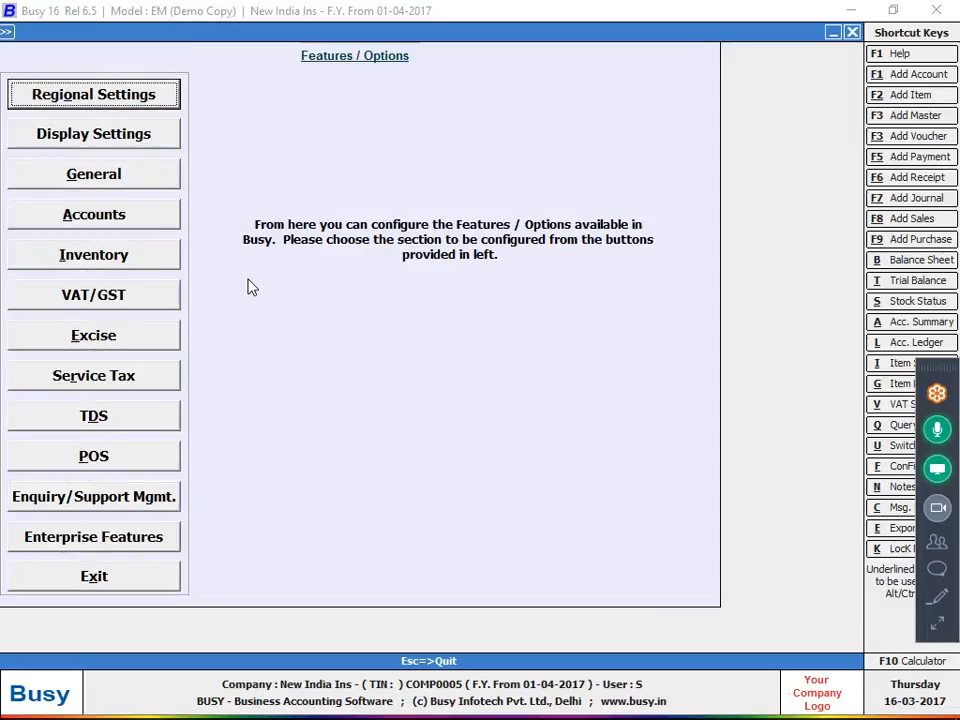
key("Down")
key("Down")
key("Return")
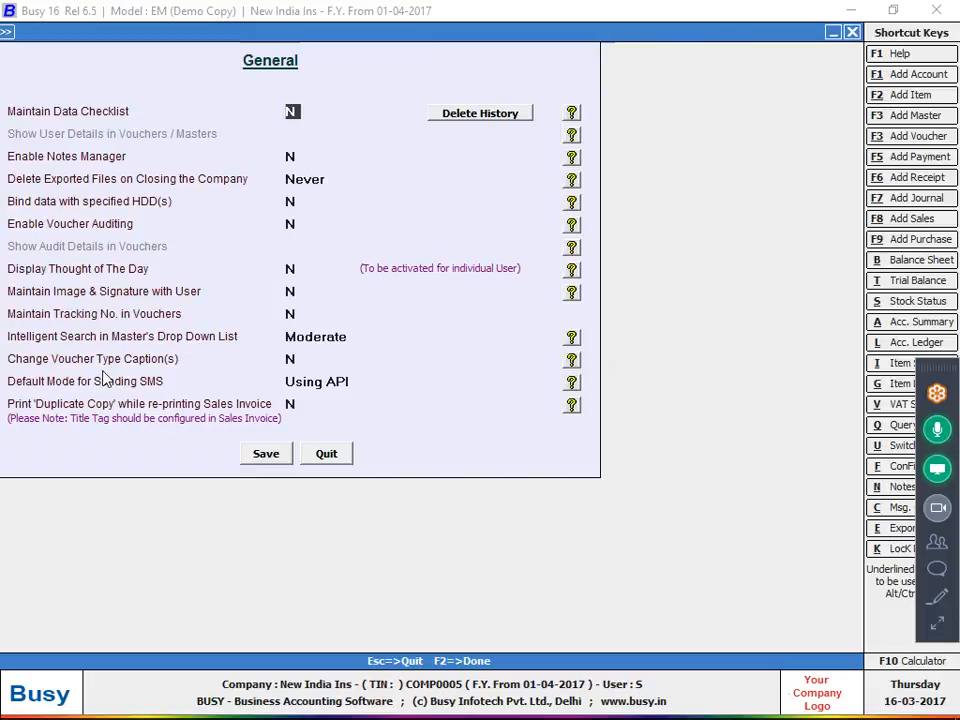
left_click(297, 356)
type("Y")
key("Return")
Set Stock Journal's full name to CUTTING VOCHER and save the configuration
left_click(525, 362)
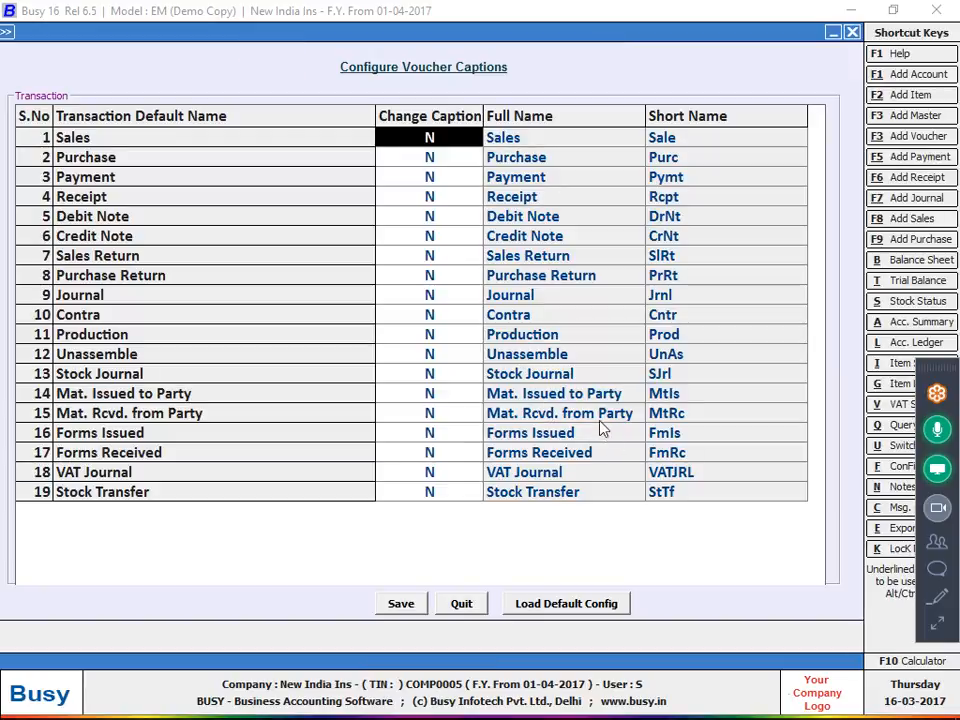
left_click(596, 393)
left_click(450, 374)
type("Y")
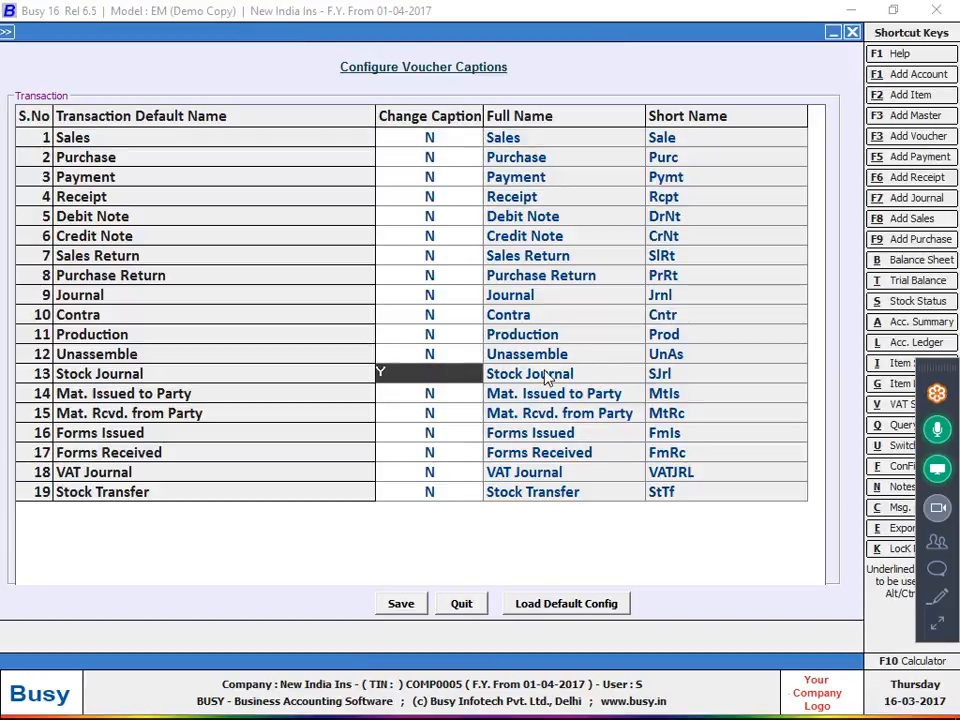
key("Return")
type("cUTTING")
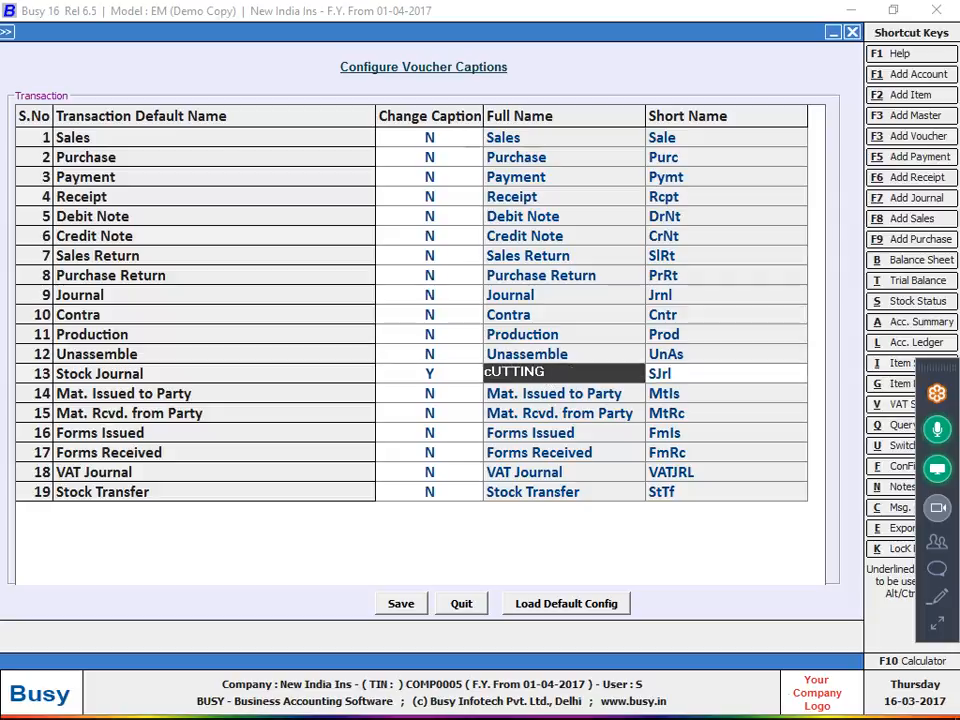
type(" VOCHER")
key("Return")
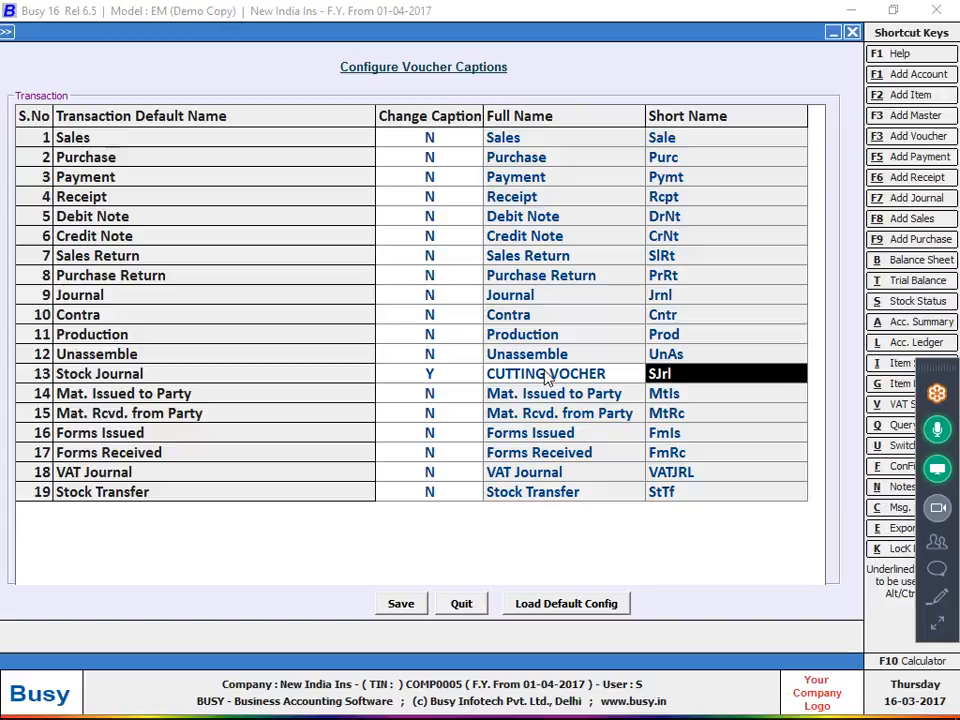
left_click(396, 606)
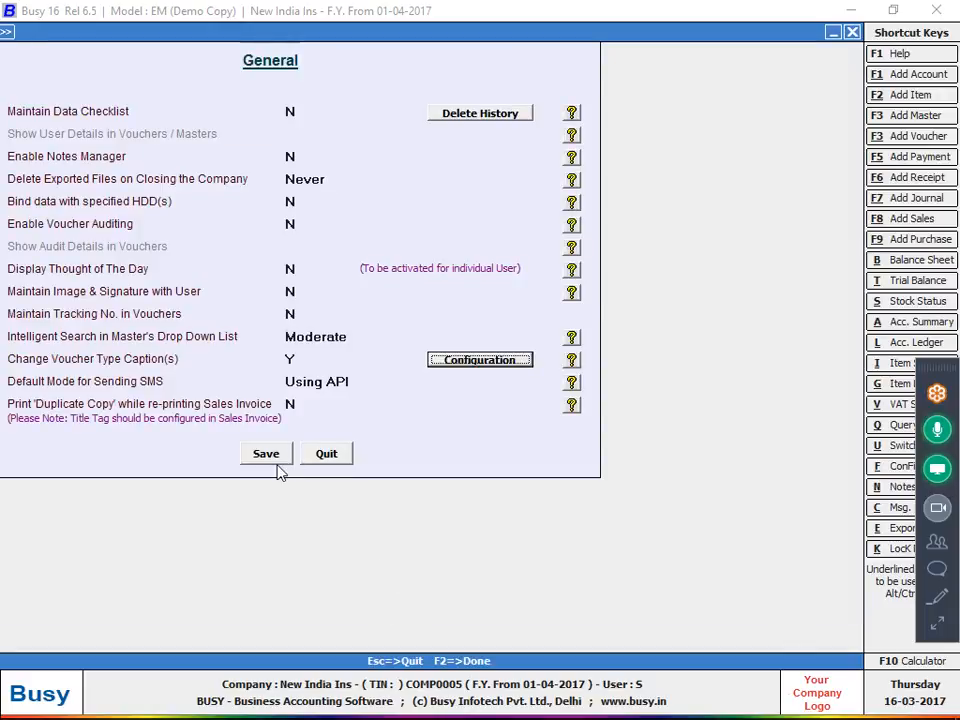
left_click(282, 452)
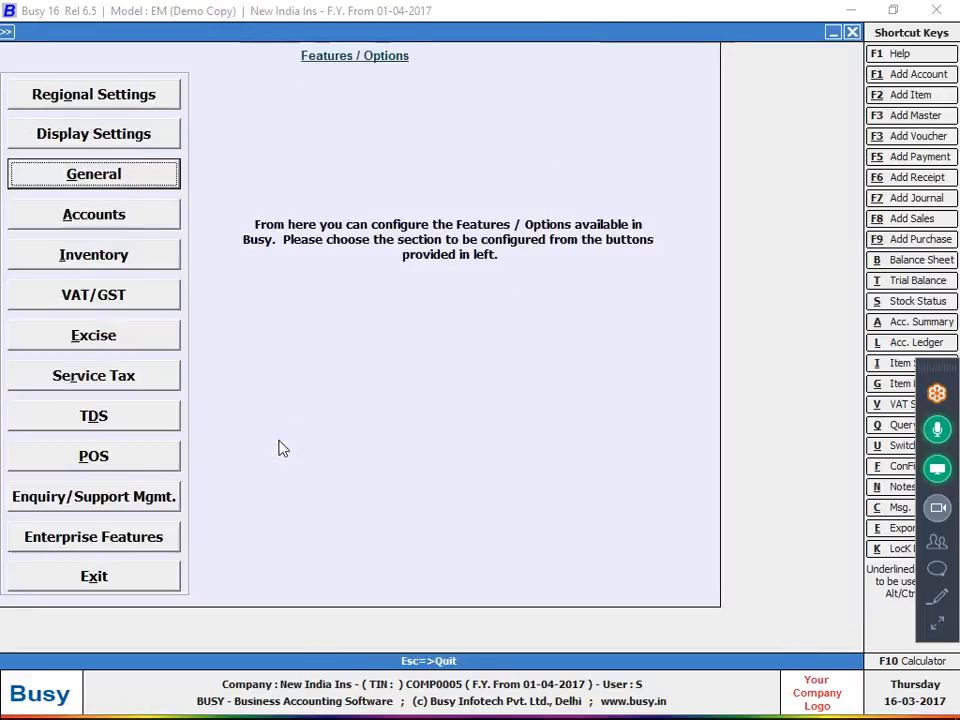
key("Escape")
Open an Add CUTTING VOCHER voucher, review its caption and font settings, then quit unsaved
key("Down")
key("Down")
key("Down")
key("Down")
key("Down")
key("Down")
key("Down")
key("Down")
key("Down")
key("Down")
key("Down")
key("Down")
key("Down")
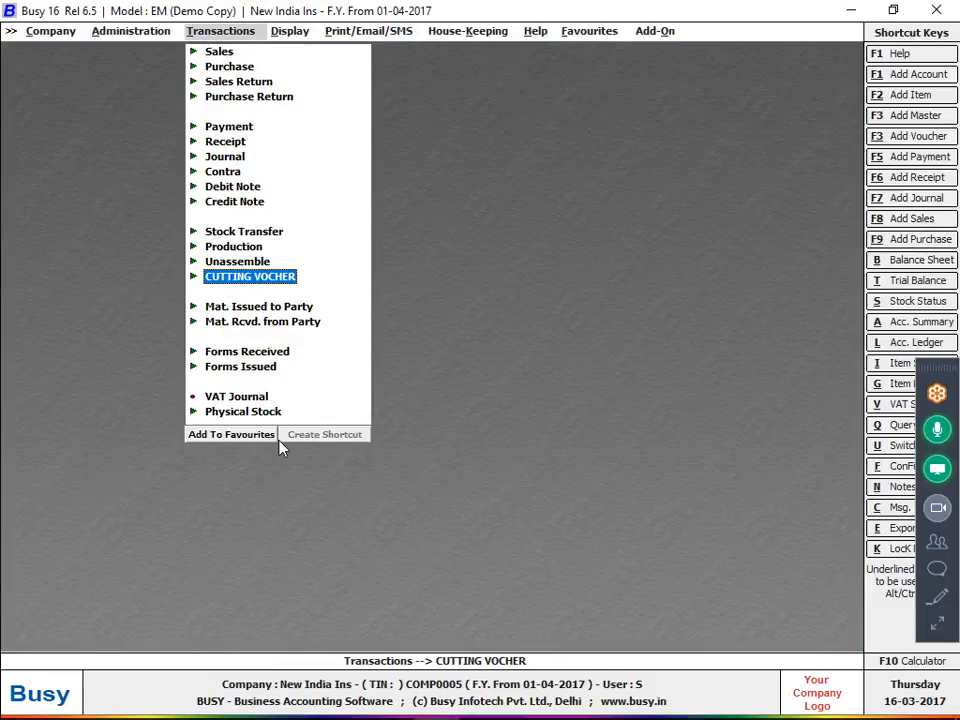
key("Return")
key("Return")
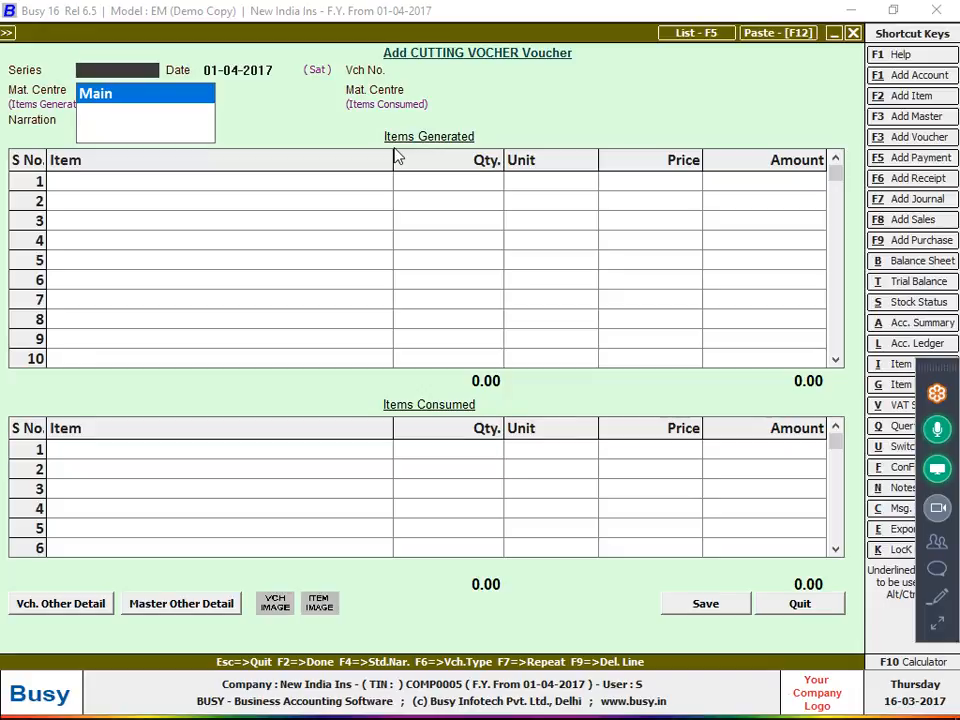
key("F11")
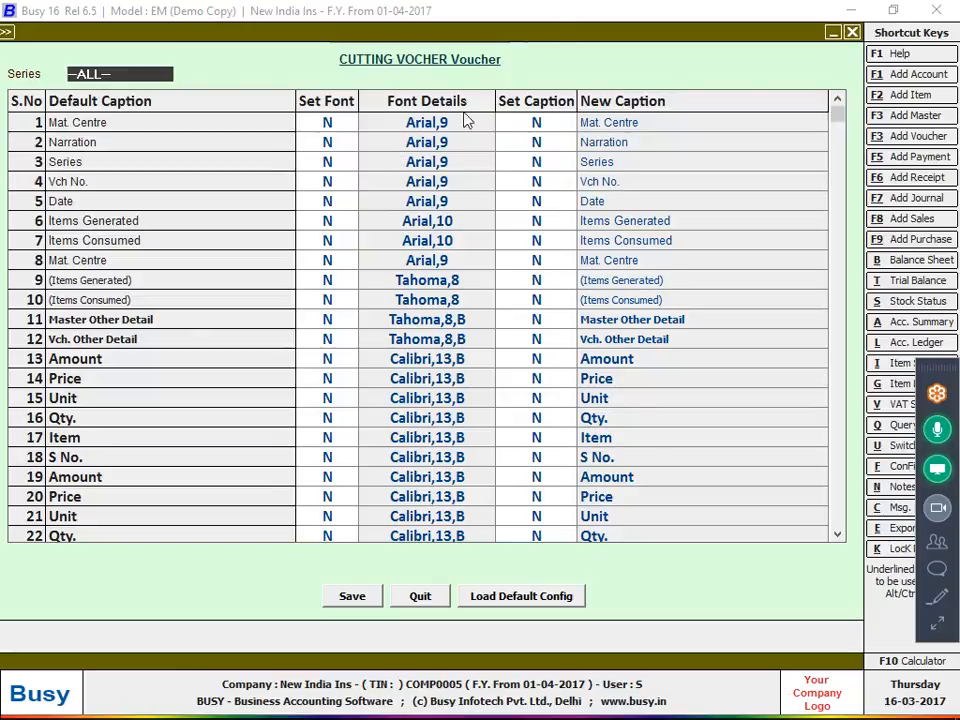
left_click(538, 146)
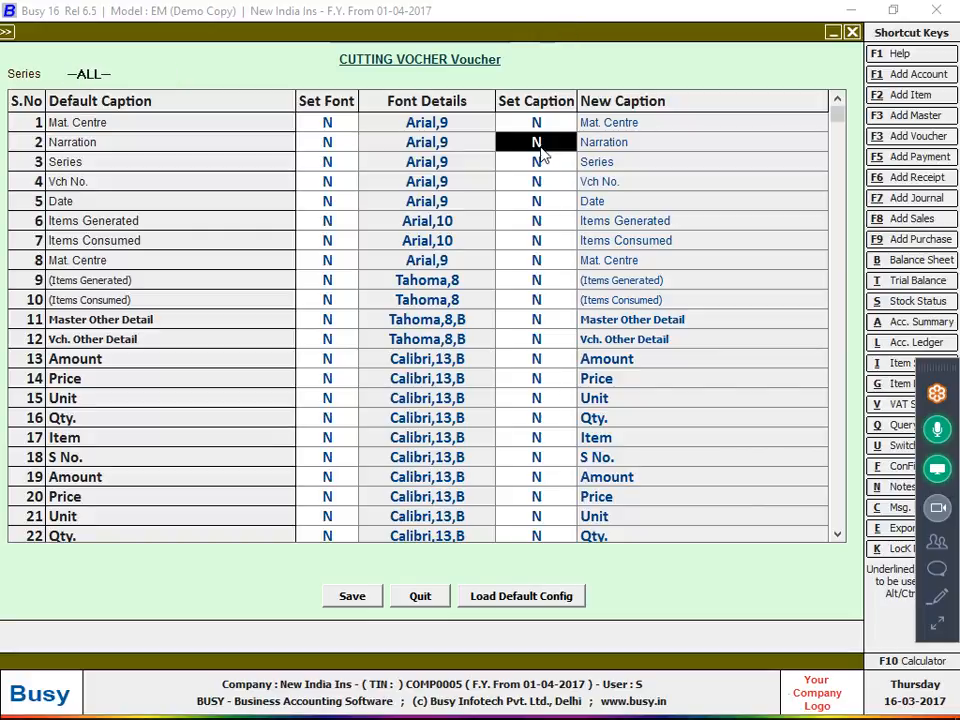
left_click(366, 201)
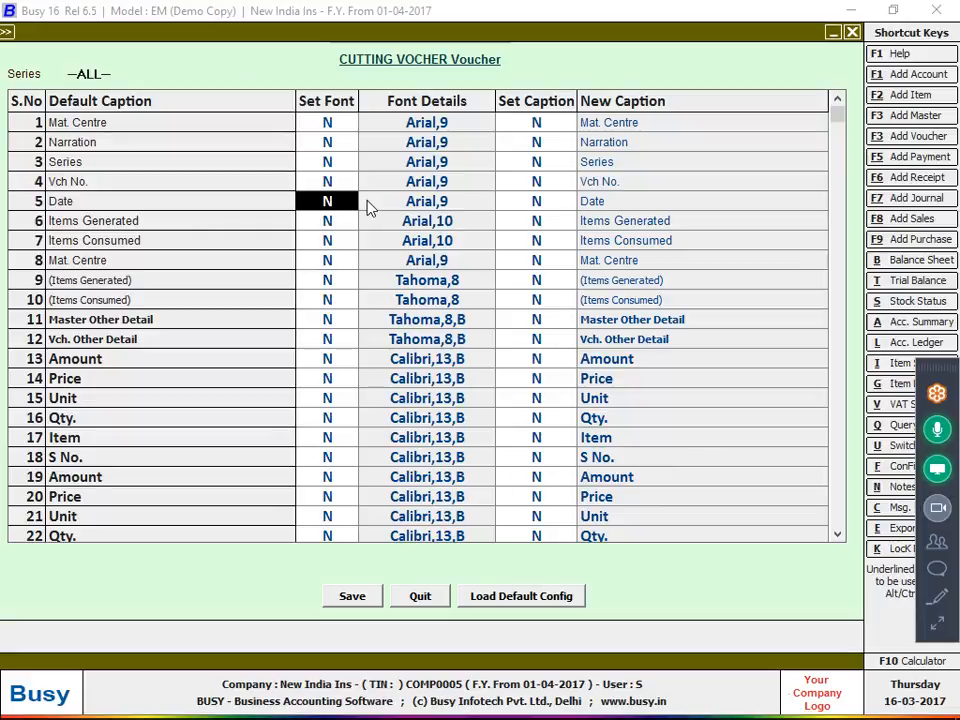
left_click(440, 598)
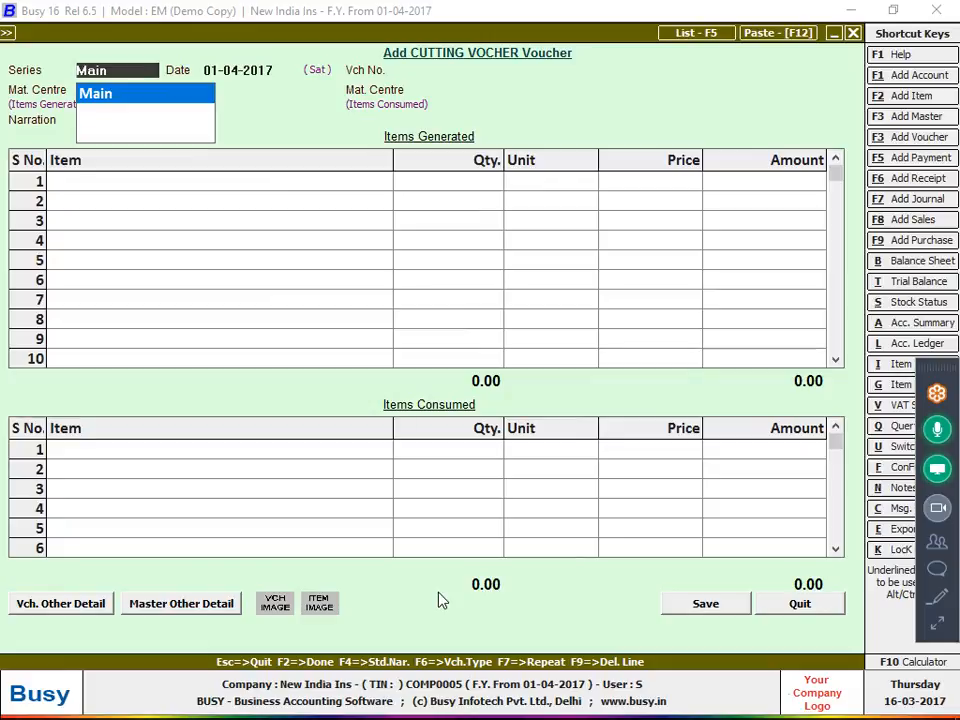
key("Escape")
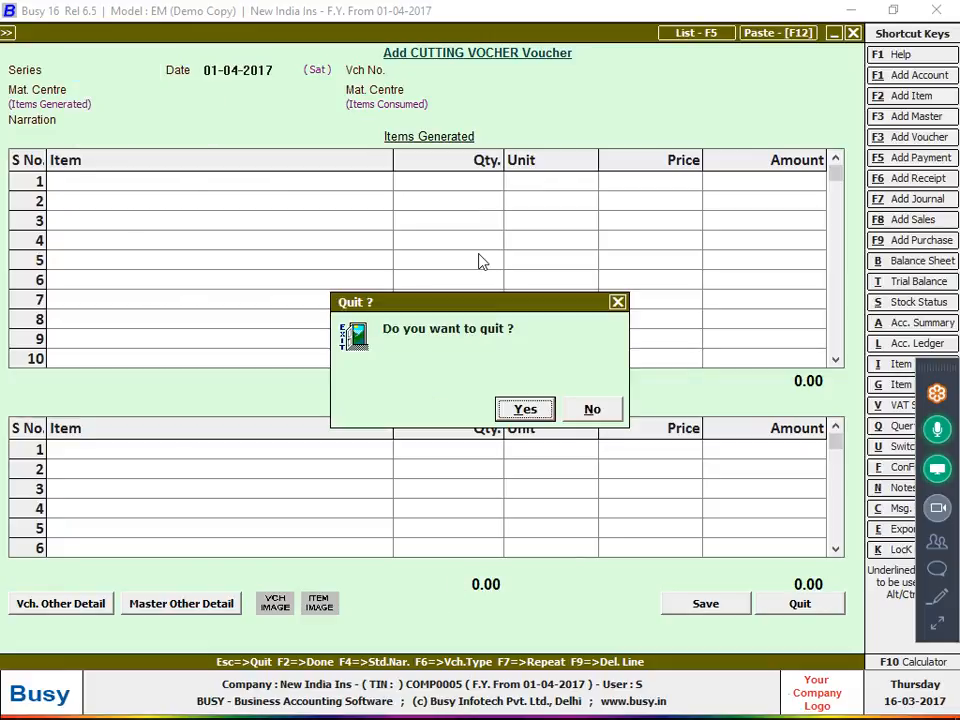
key("Return")
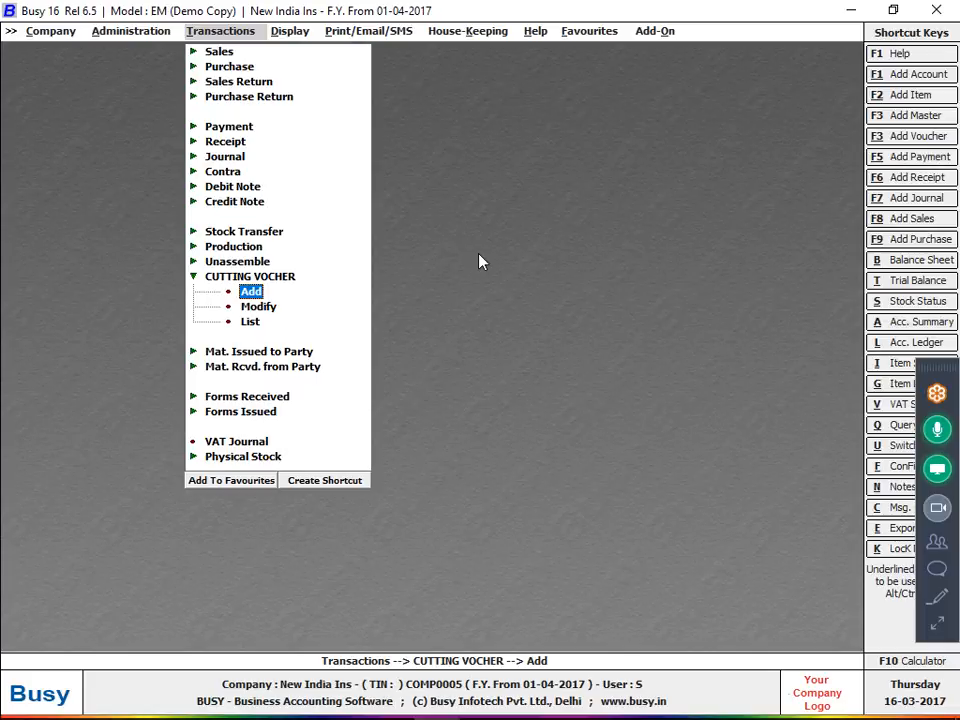
Enable accounting in pure inventory vouchers for material issue, material receipt and stock transfer
key("alt+f")
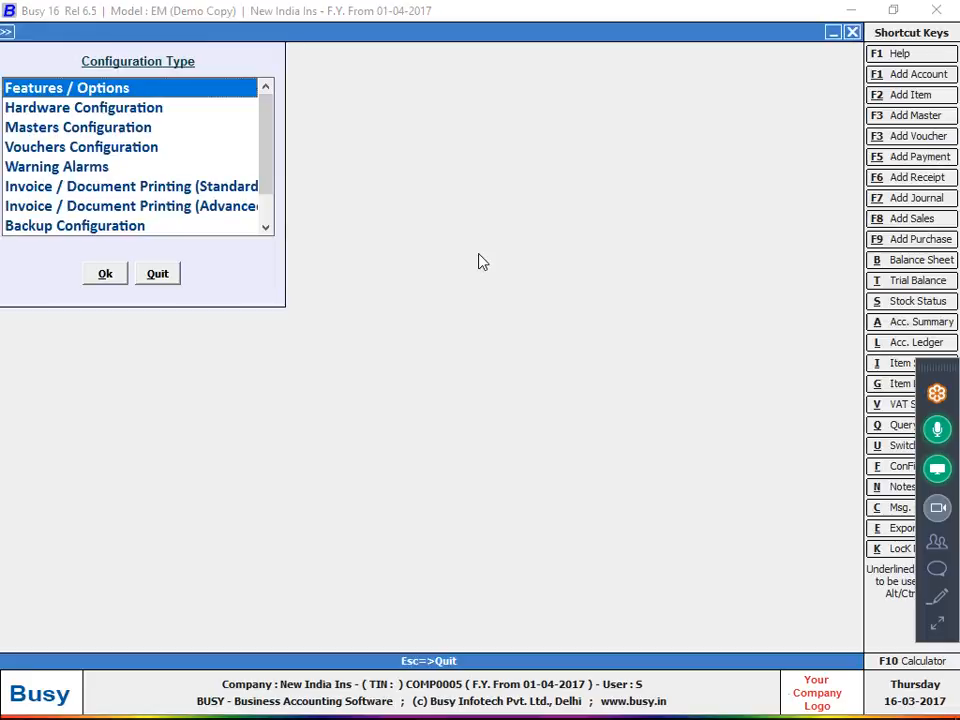
key("Return")
key("Down")
key("Down")
key("Down")
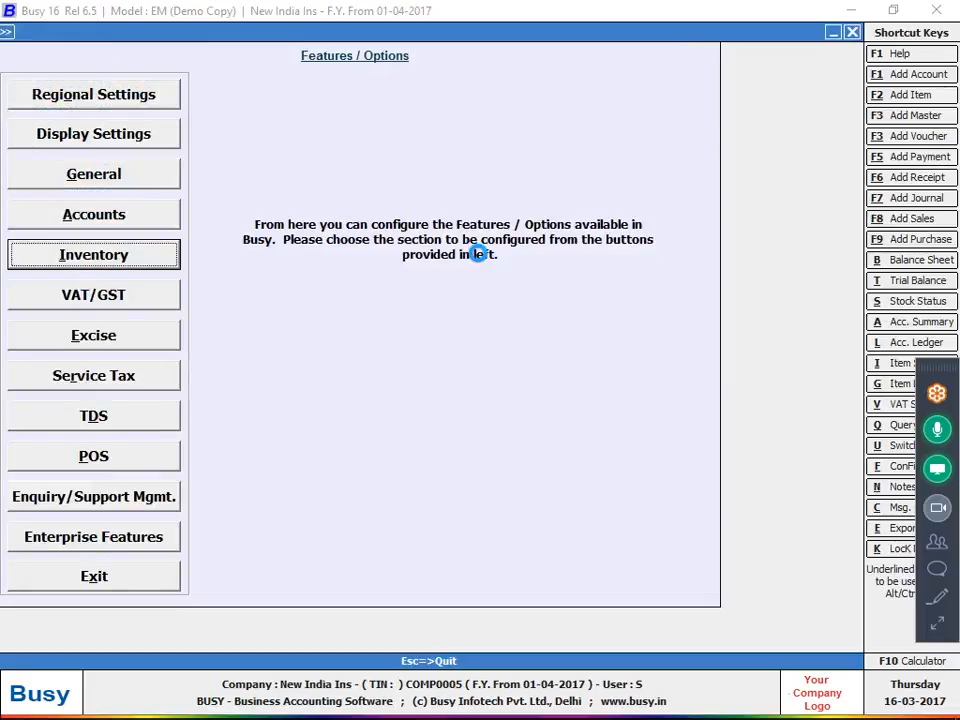
key("Return")
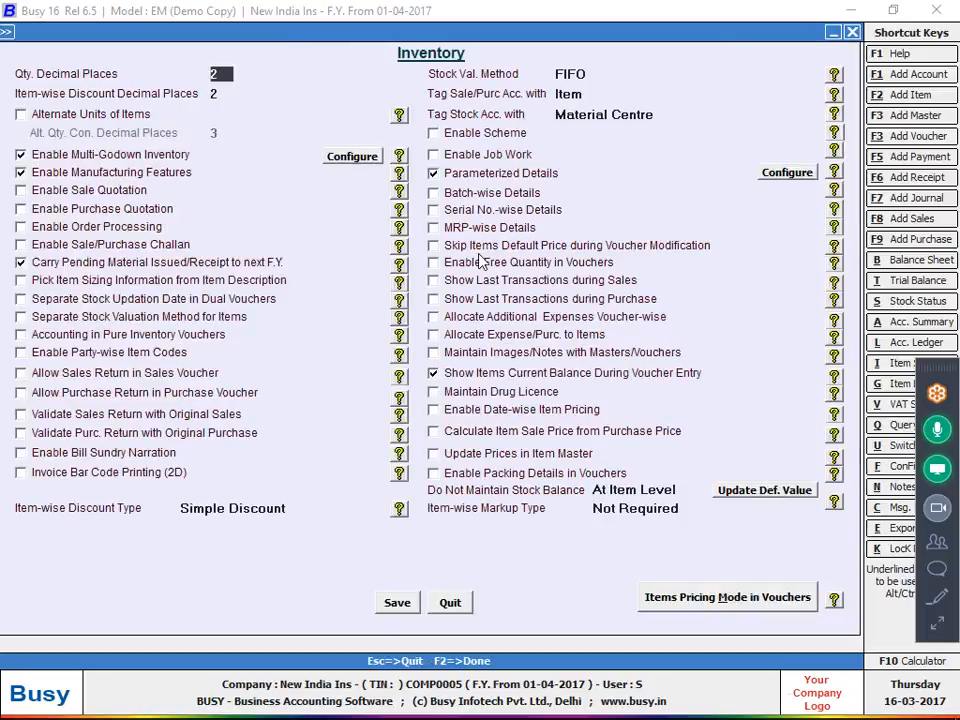
left_click(75, 336)
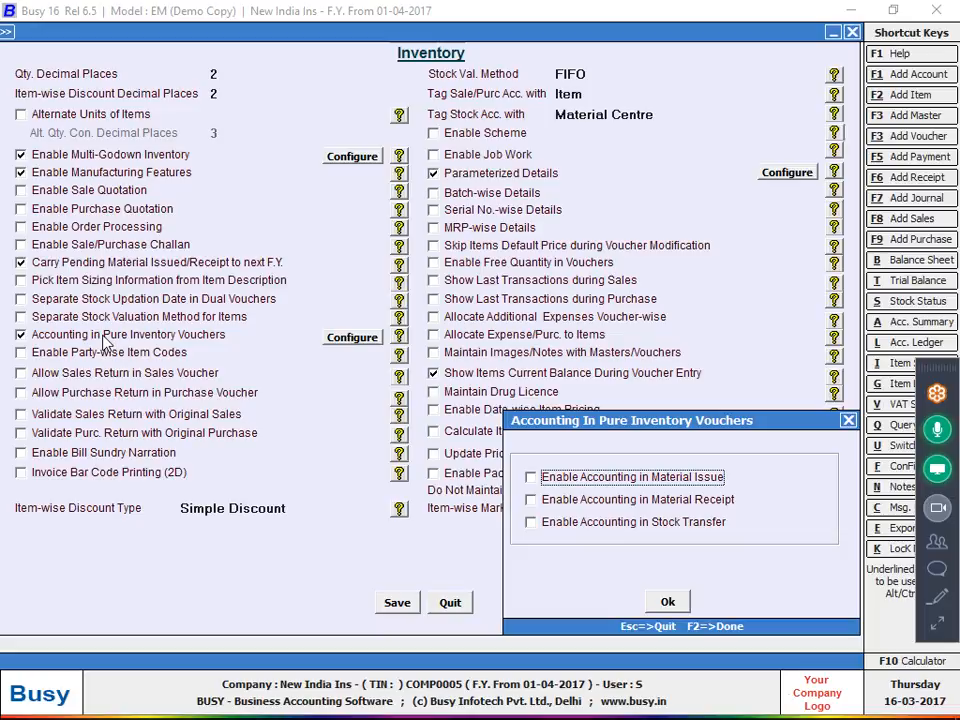
left_click(531, 477)
left_click(585, 500)
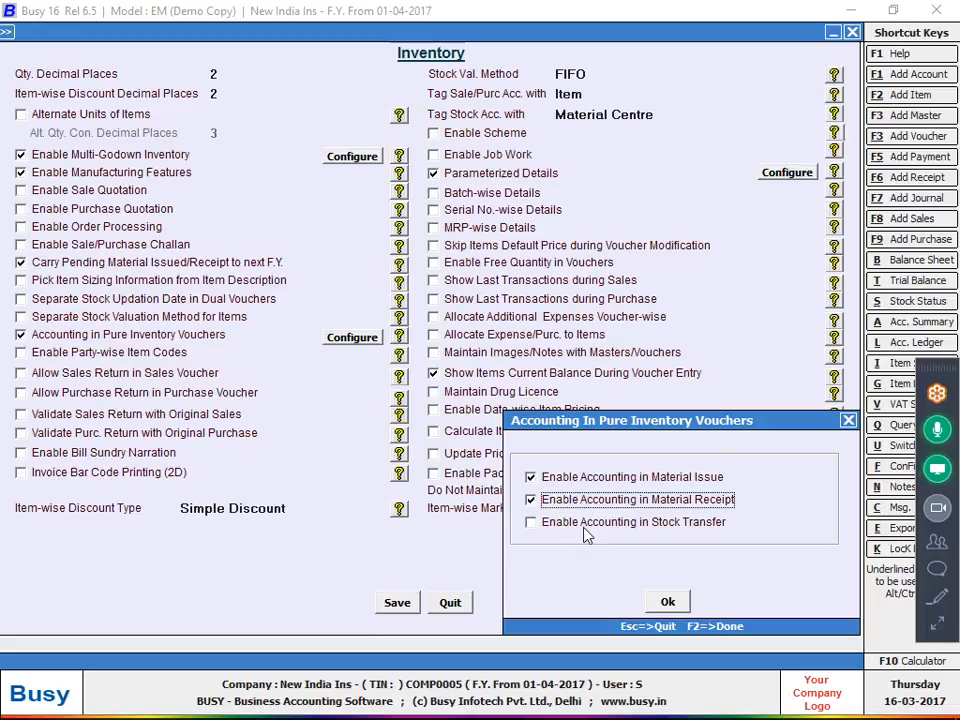
left_click(589, 522)
left_click(667, 601)
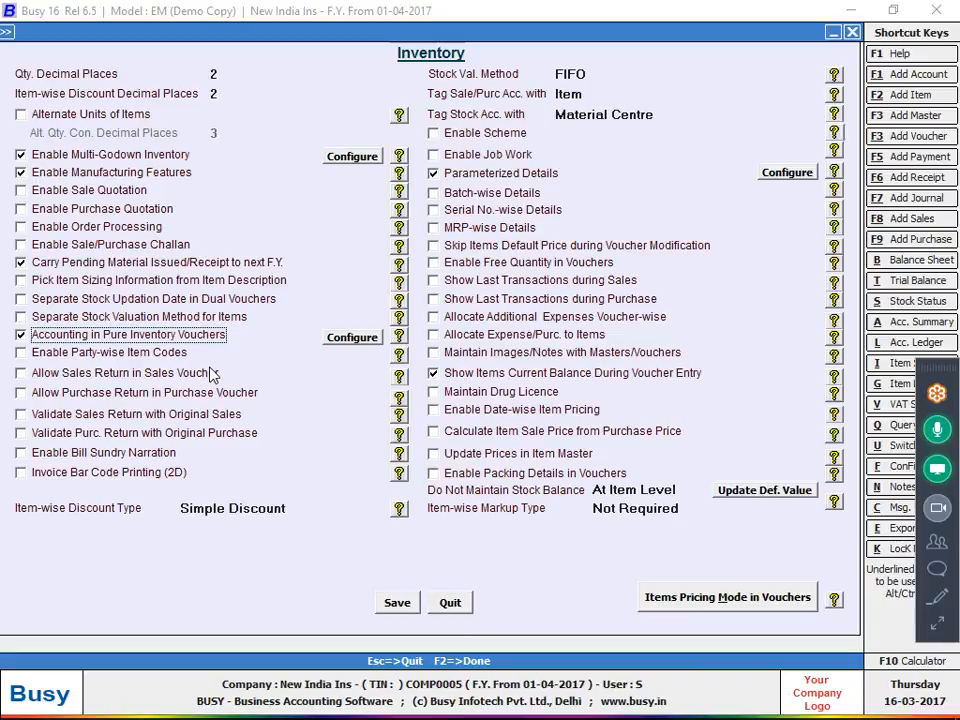
Save the inventory feature settings
mouse_move(884, 710)
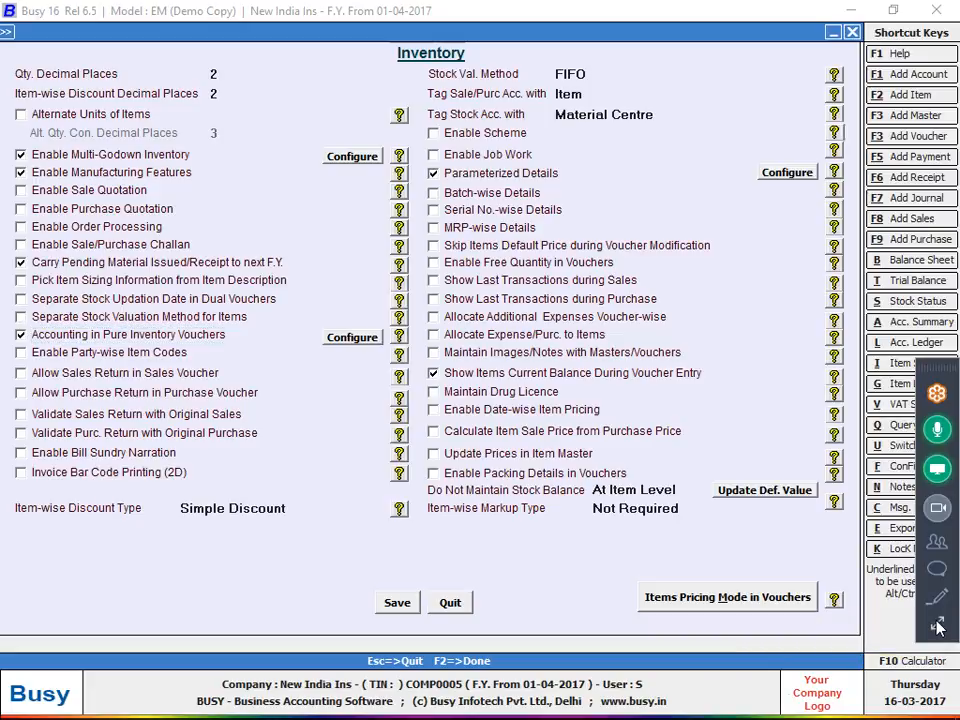
left_click(407, 608)
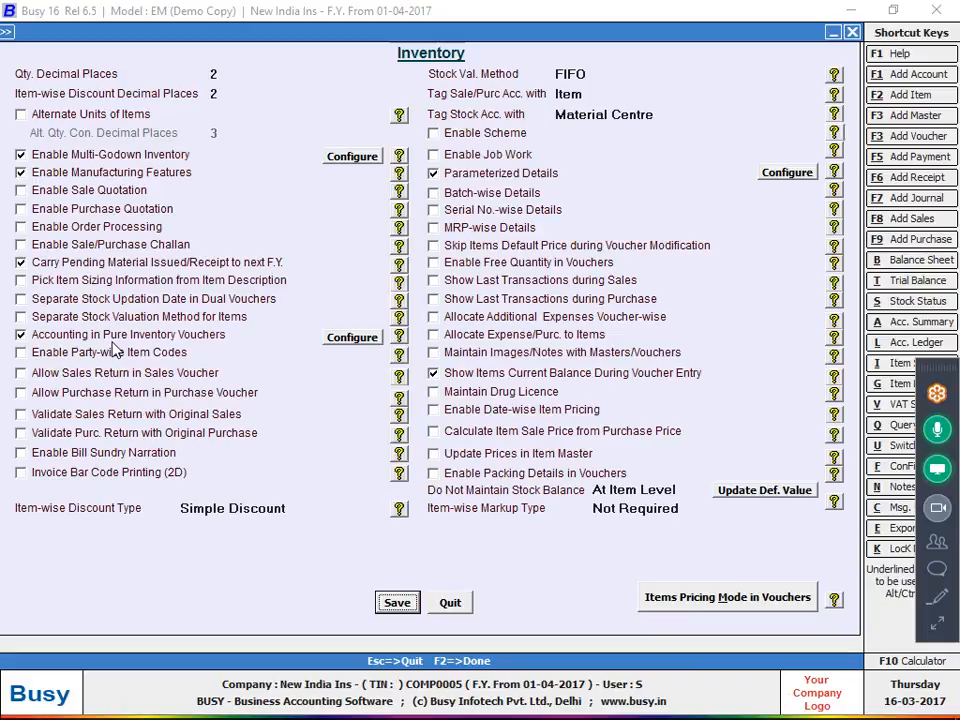
left_click(397, 602)
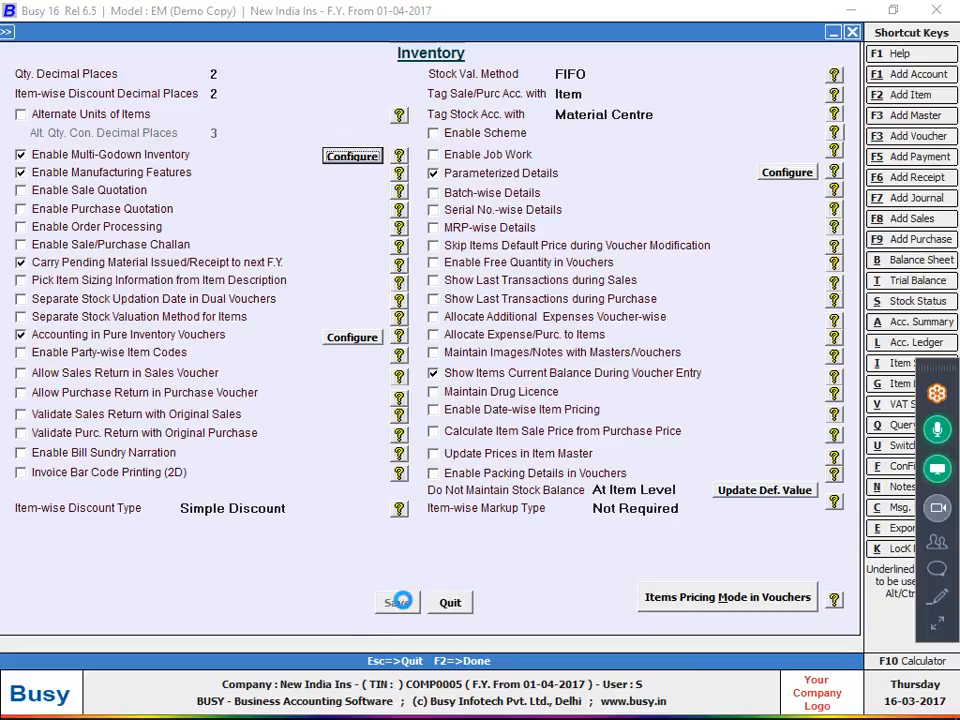
left_click(140, 584)
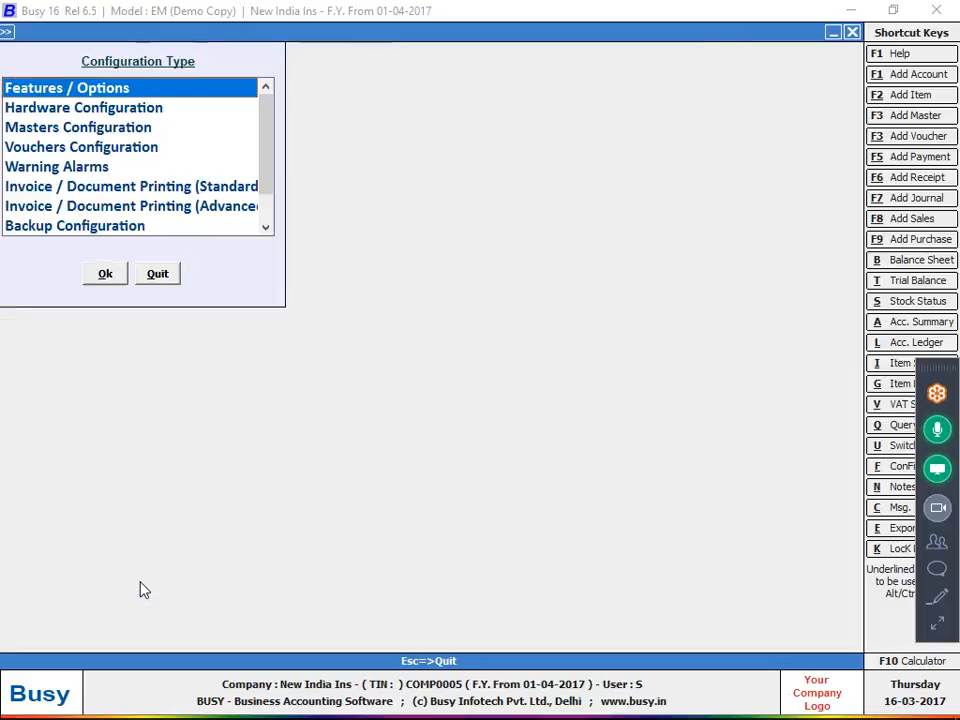
Leave configuration, open a new Cutting Voucher Add form, and view the handwritten bill photo
left_click(176, 275)
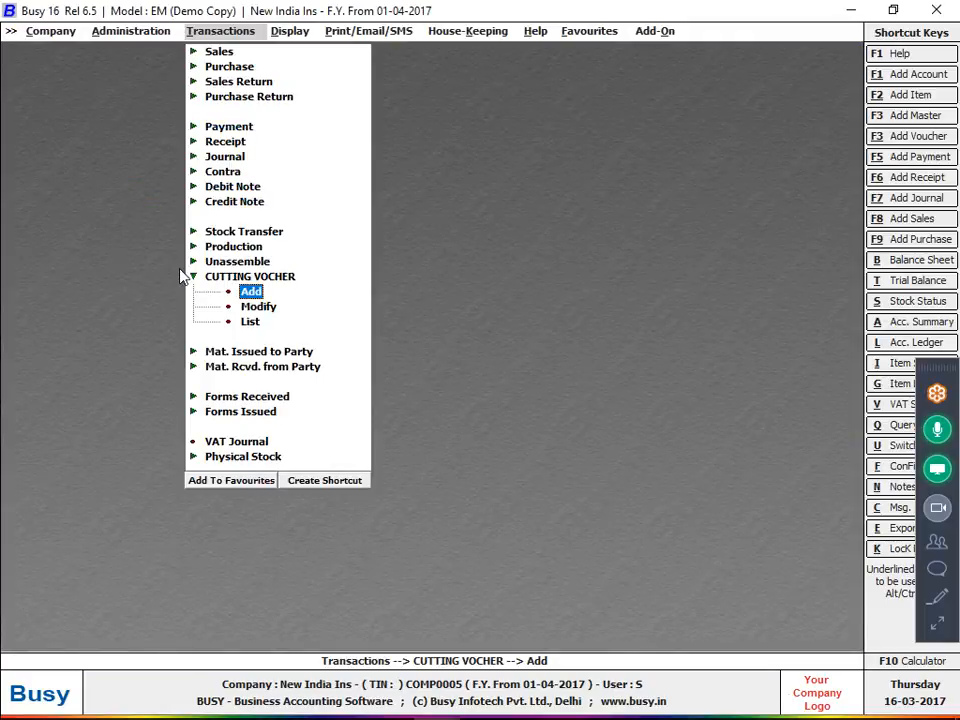
key("Up")
key("Left")
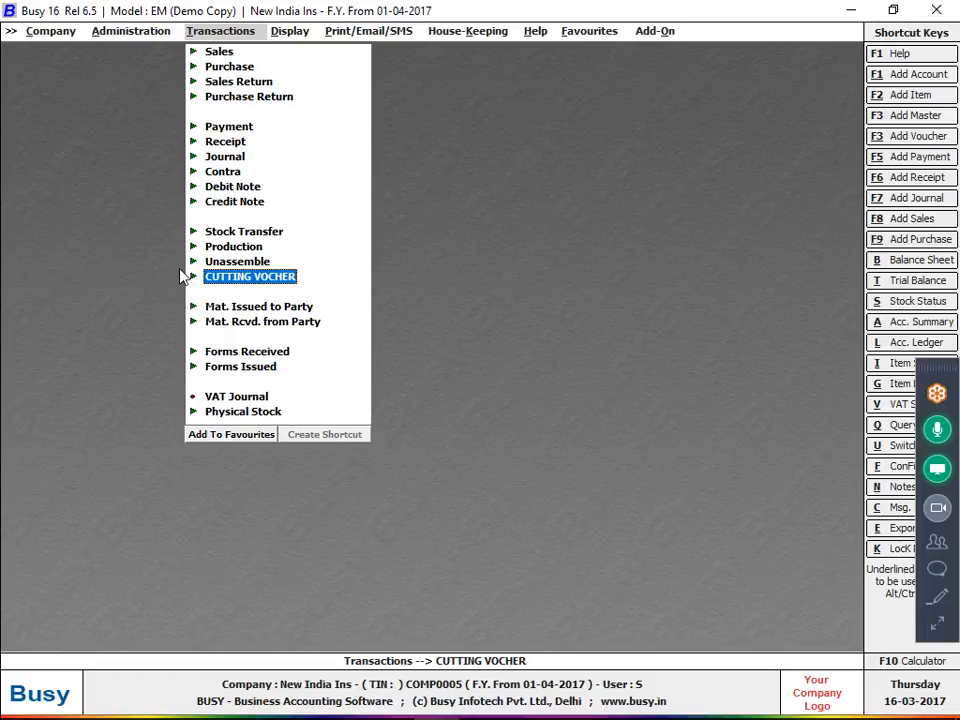
key("Right")
key("Down")
key("Return")
key("alt+Tab")
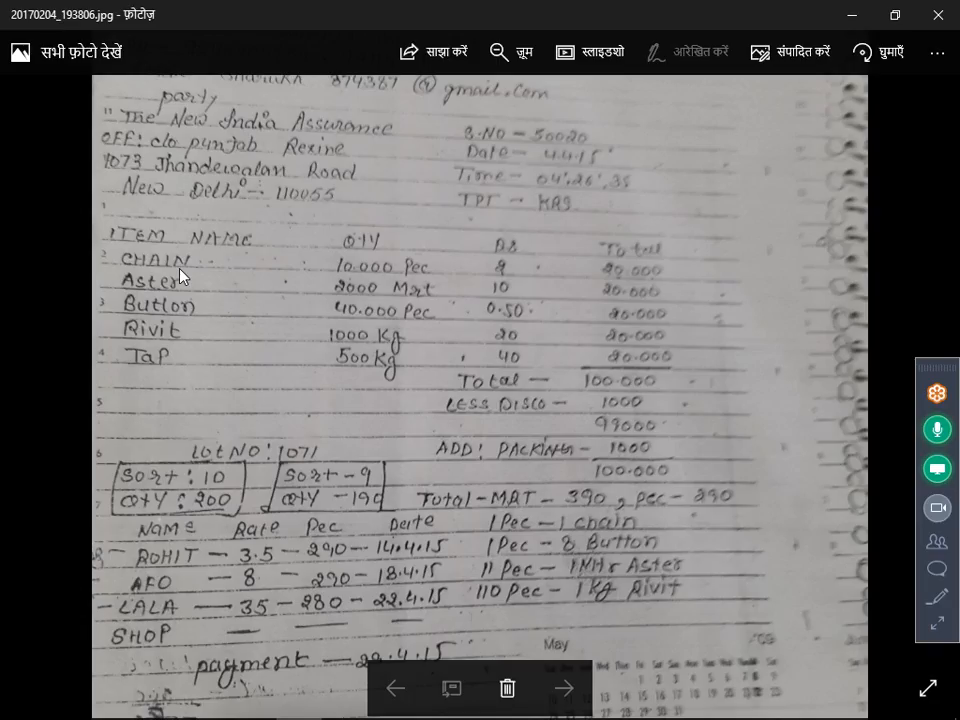
Scroll the bill photo down to the Lot No 1071 details and return to Busy
scroll(253, 409, "down", 2)
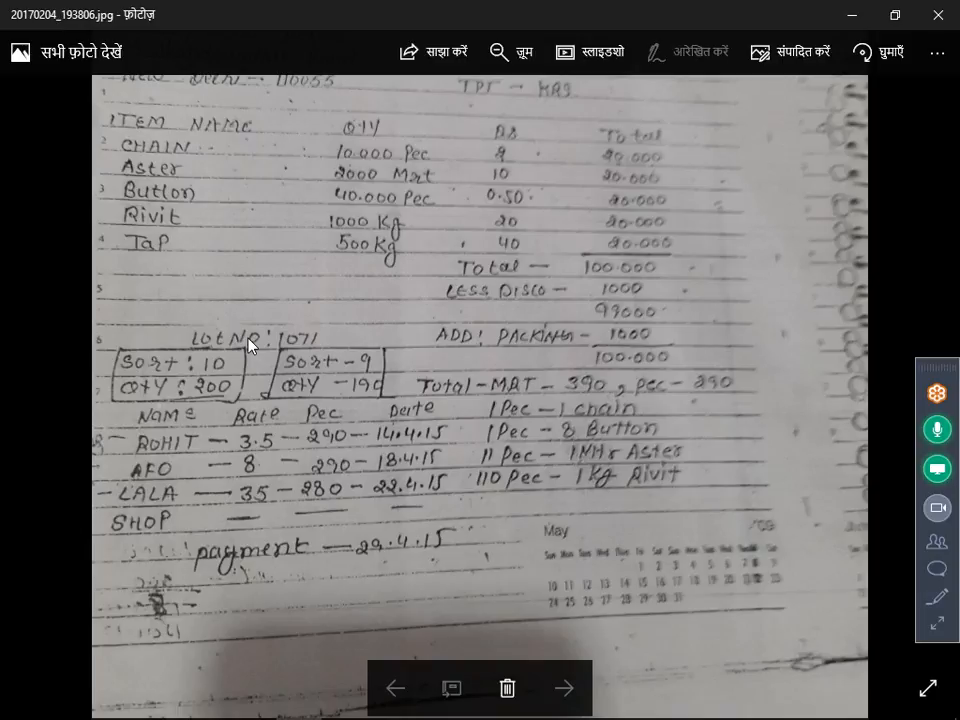
key("alt+Tab")
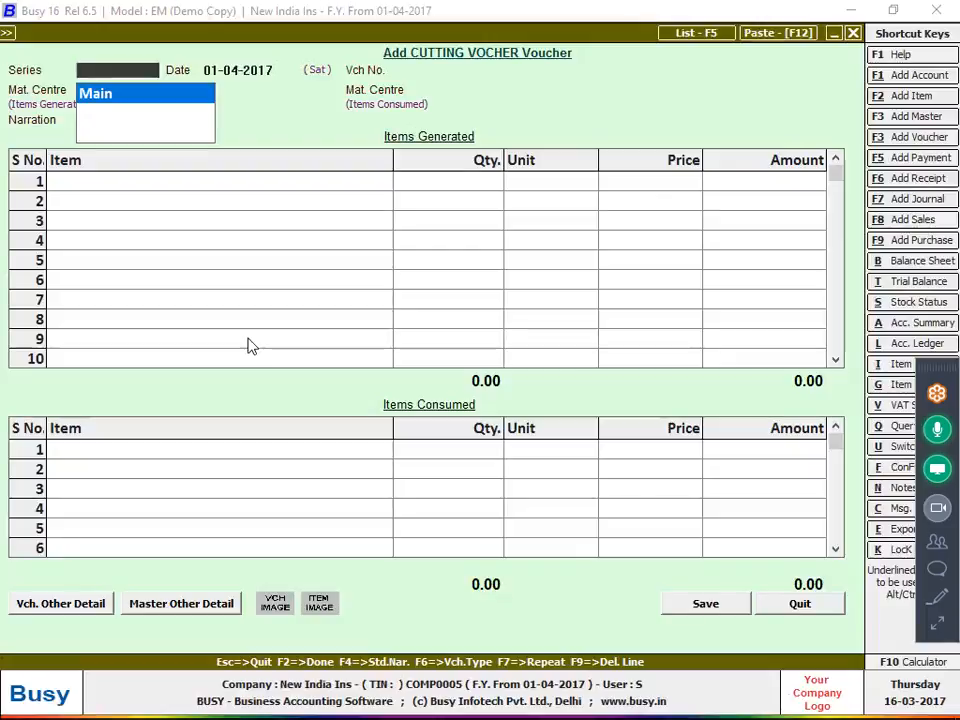
Give the cutting voucher series Main and date 14-04-2017
key("Return")
type("14")
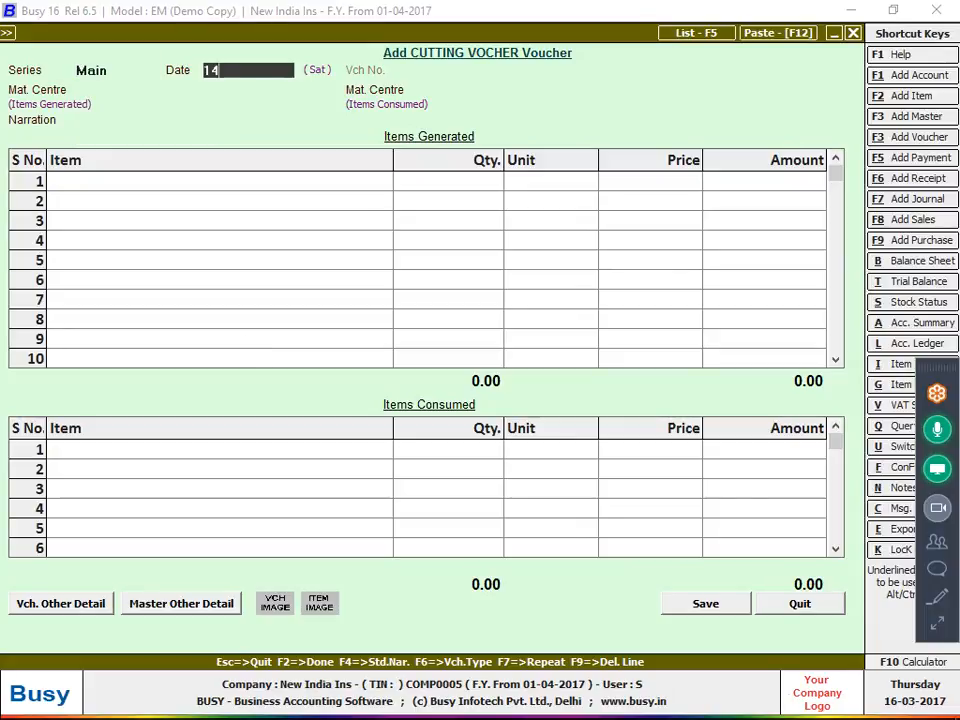
key("Return")
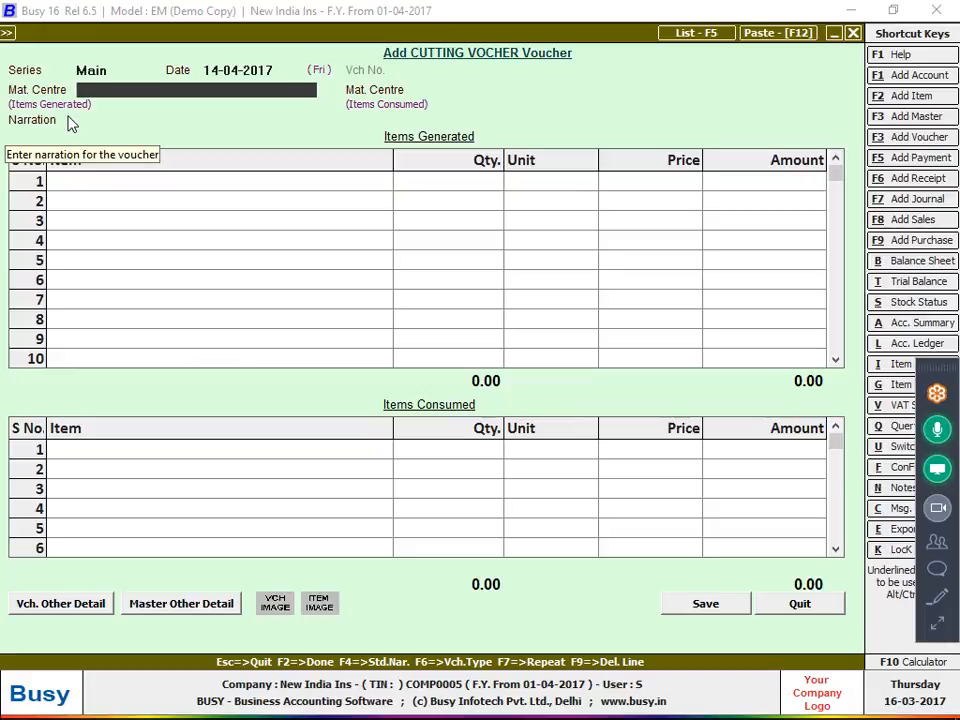
key("F3")
Create the cutting master's material centre under Production Floors, with Stock account and stock-transfer accounting Y
type("CUTT")
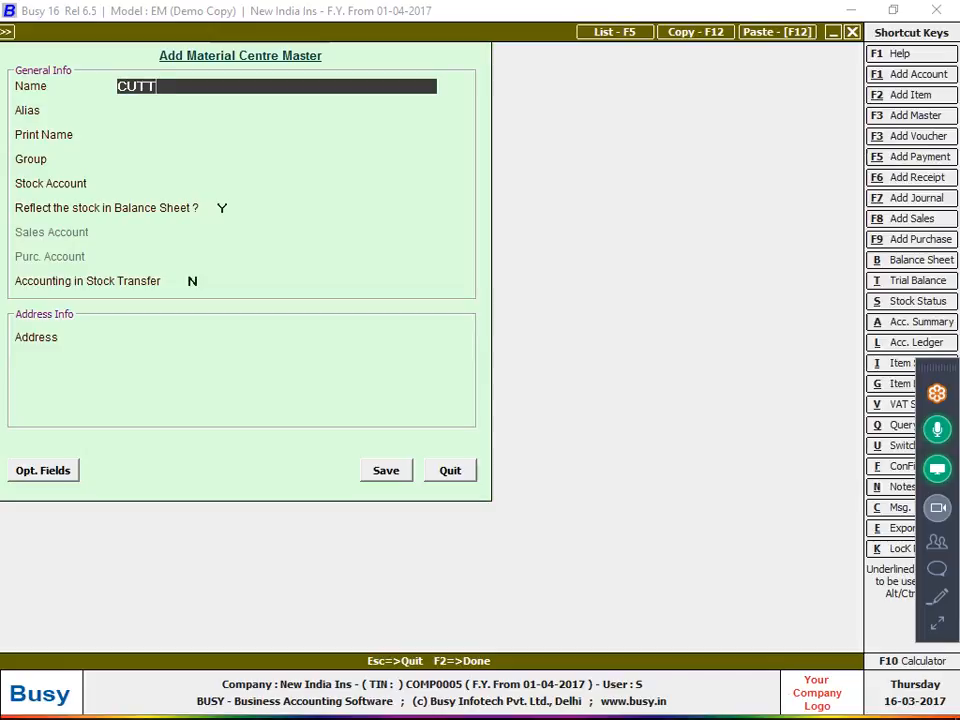
type("ING MASTER J")
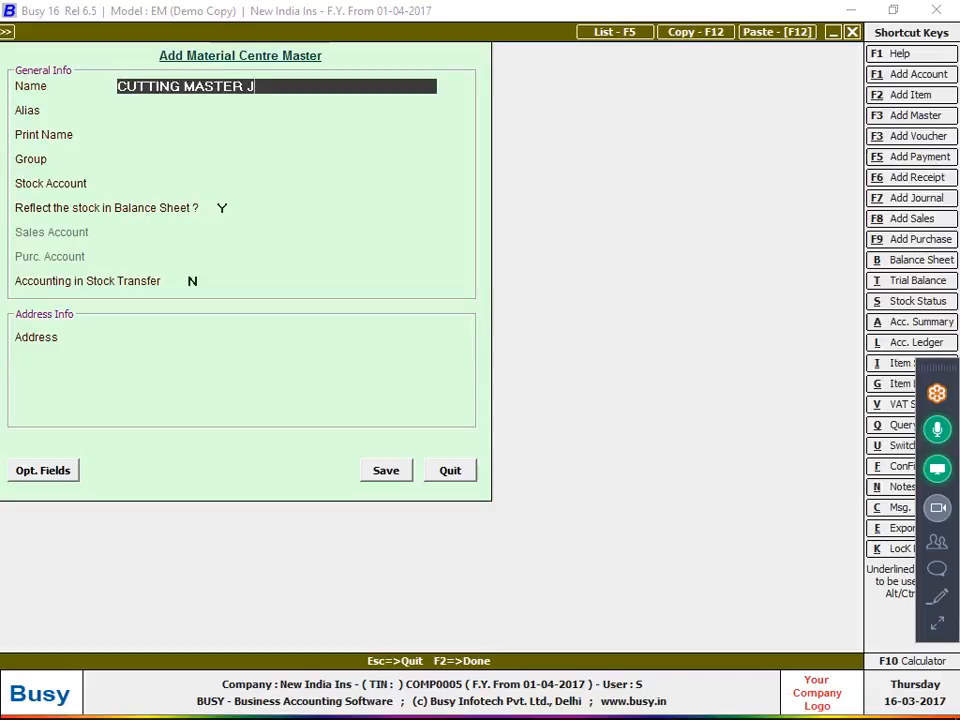
type("I ROHIT")
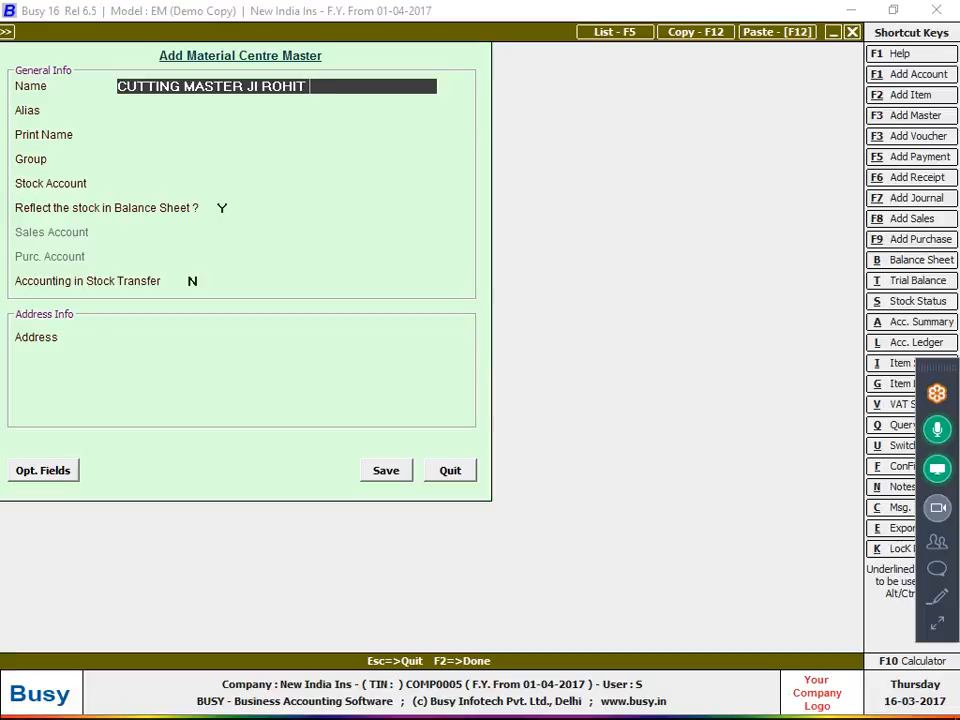
key("Return")
key("Return")
key("Return")
key("Down")
key("Return")
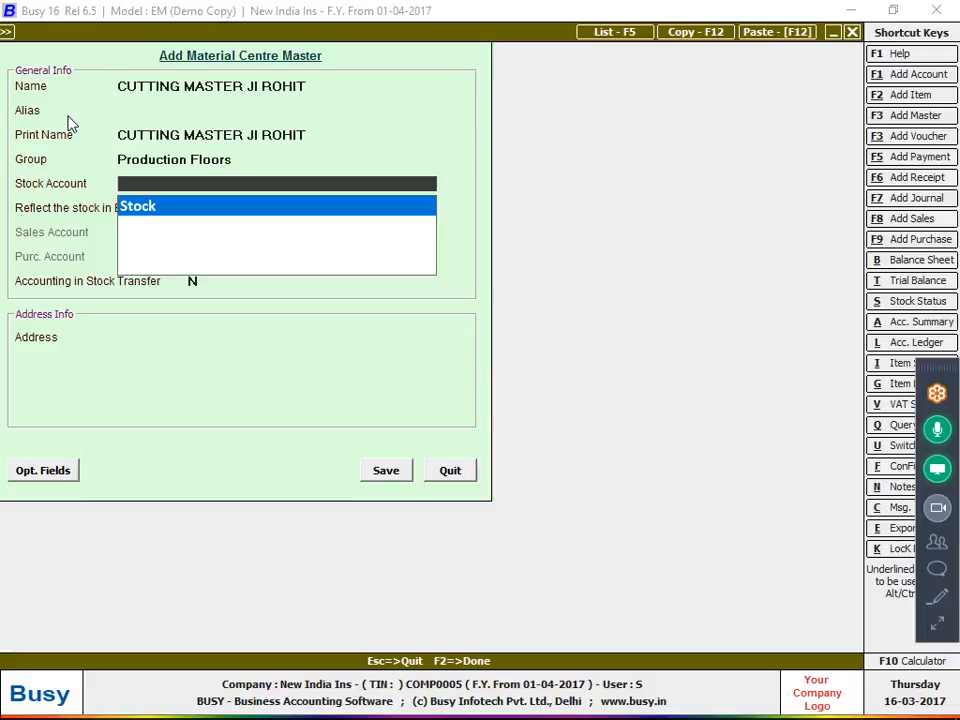
key("Return")
key("Return")
key("y")
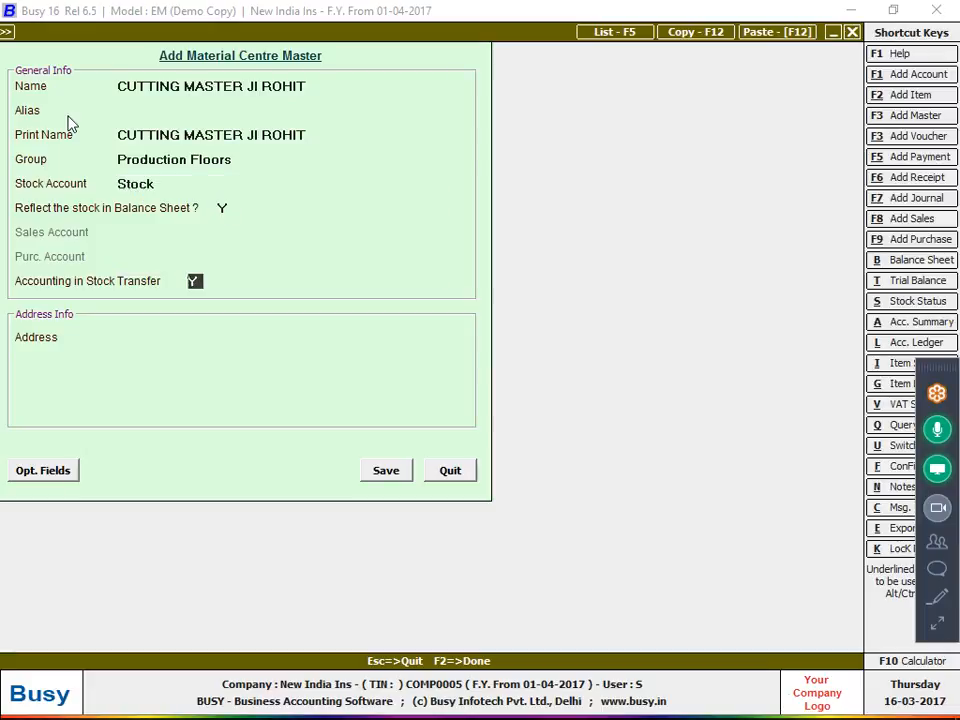
key("Return")
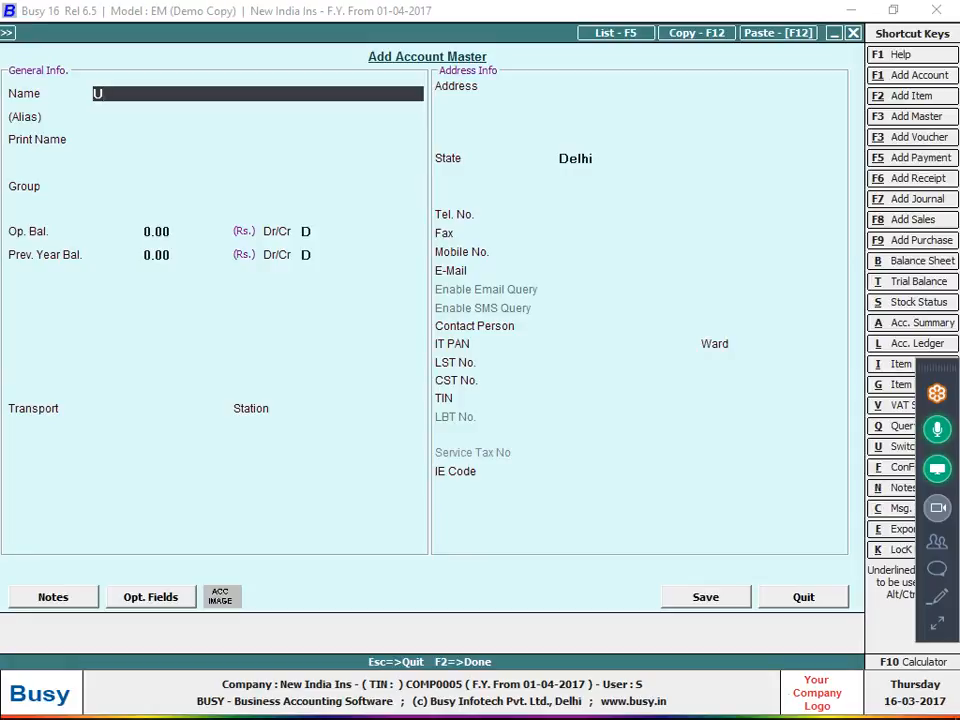
Save the cutting master's account under Sundry Creditors, zero opening balance, bill-by-bill balancing N
key("BackSpace")
type("Cutting")
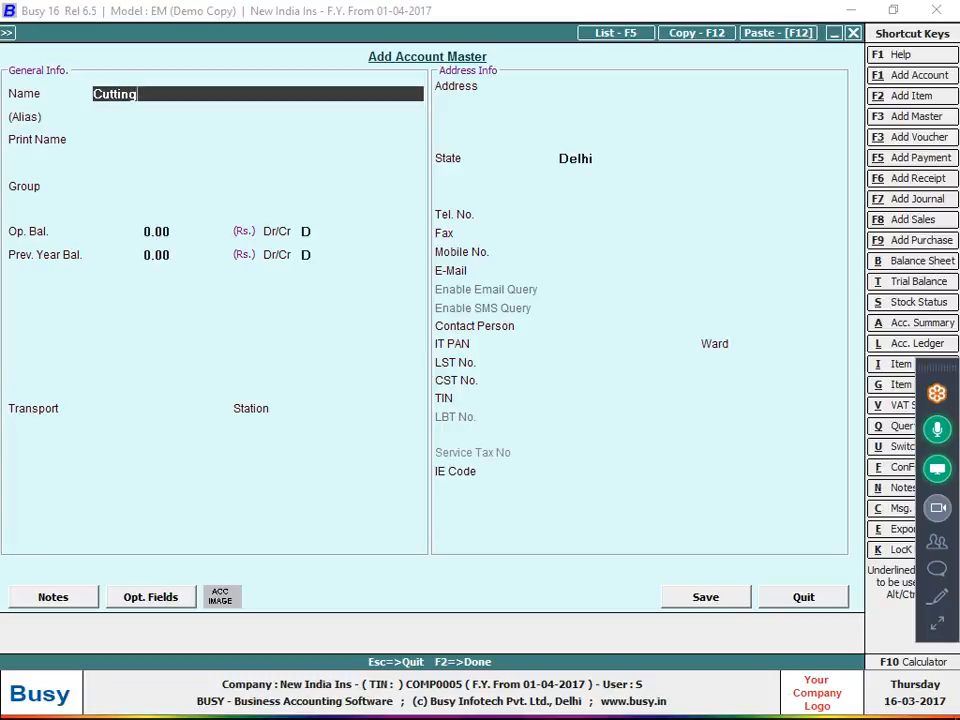
type(" Master Rohit ji")
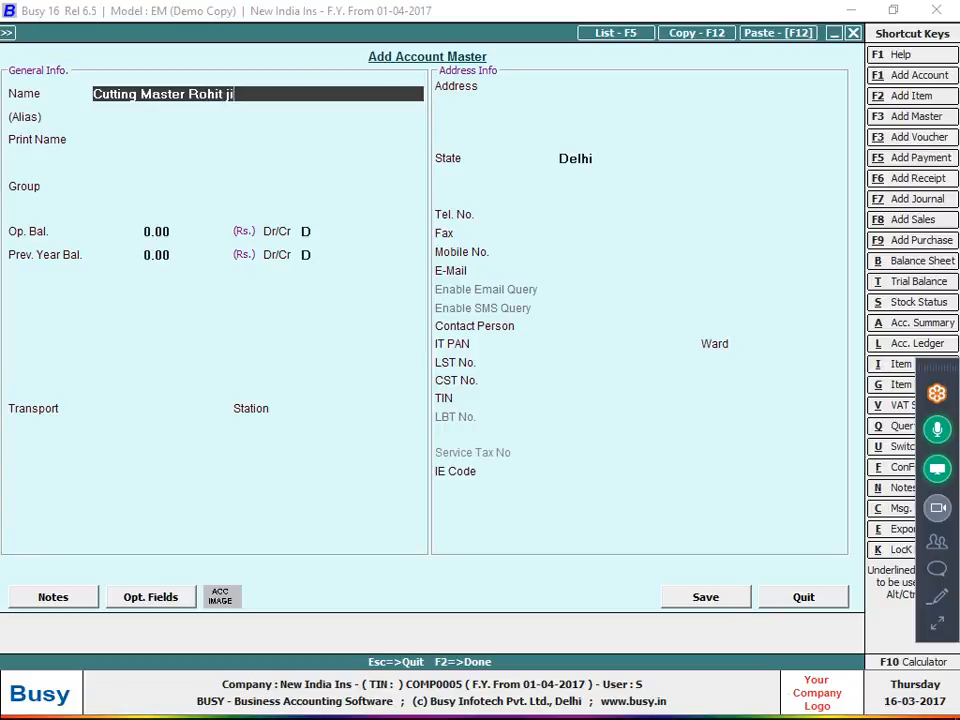
key("Return")
key("Return")
key("Return")
type("sun")
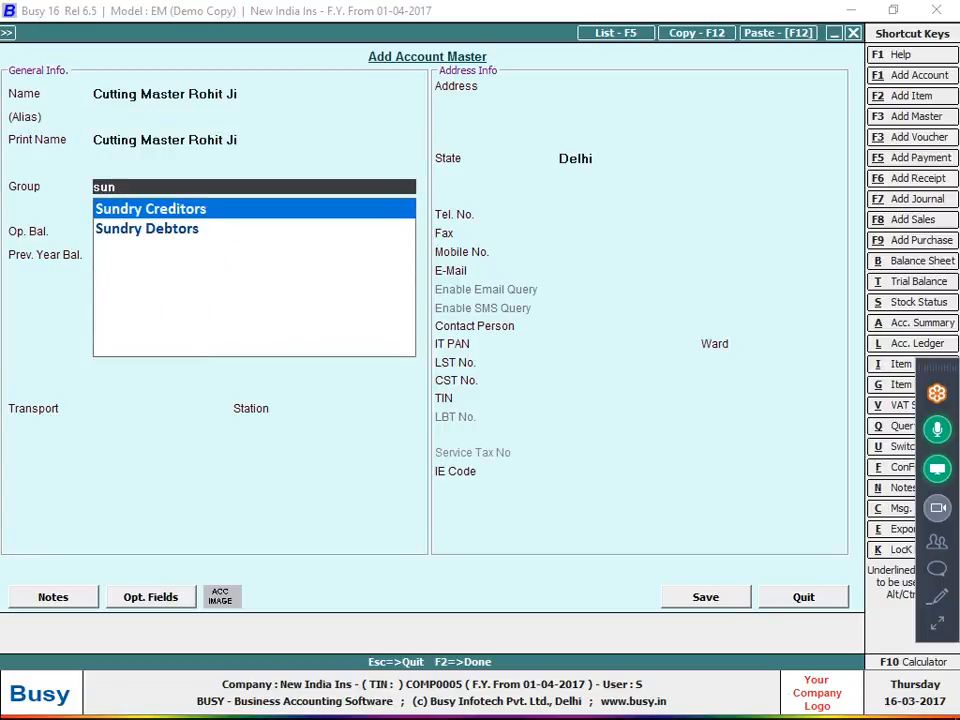
key("Return")
key("Return")
key("Return")
key("Return")
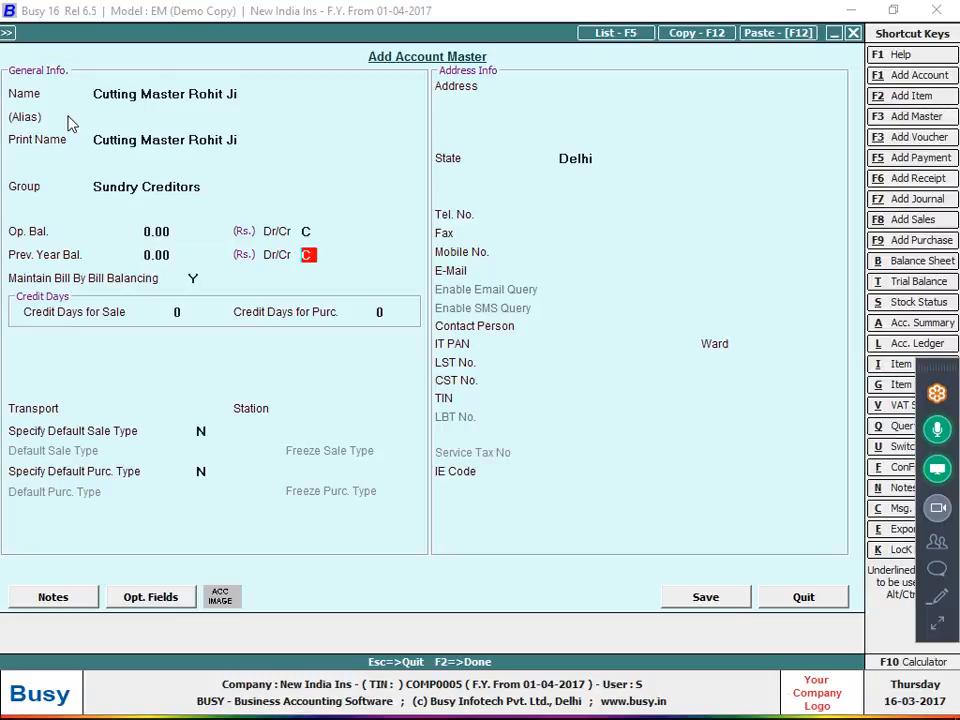
key("Return")
type("n")
key("Return")
key("Return")
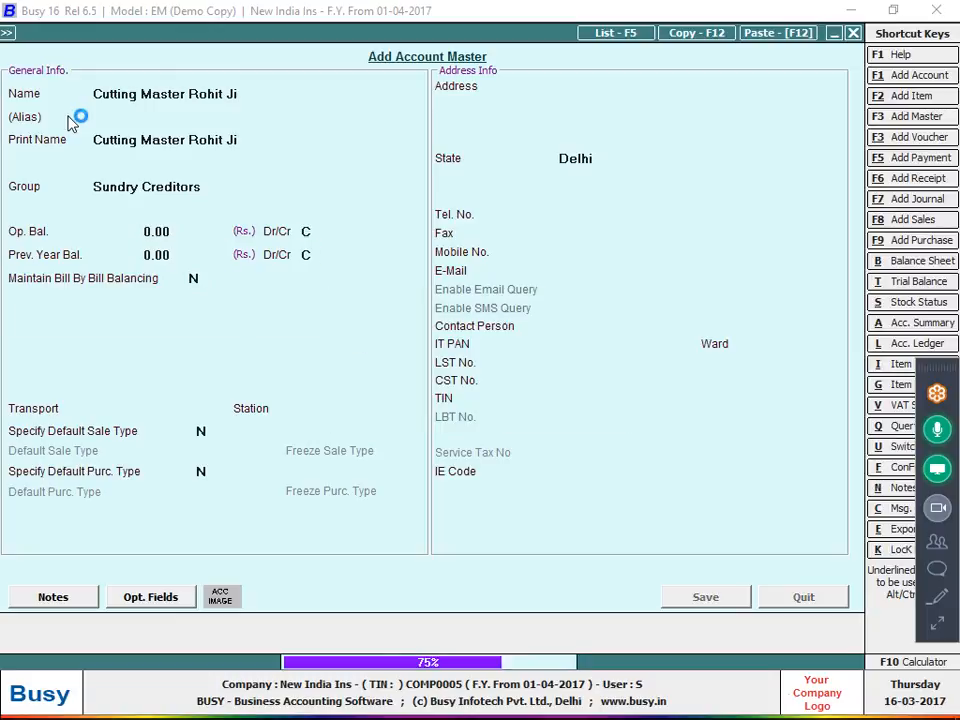
key("Return")
key("Return")
key("Return")
key("Return")
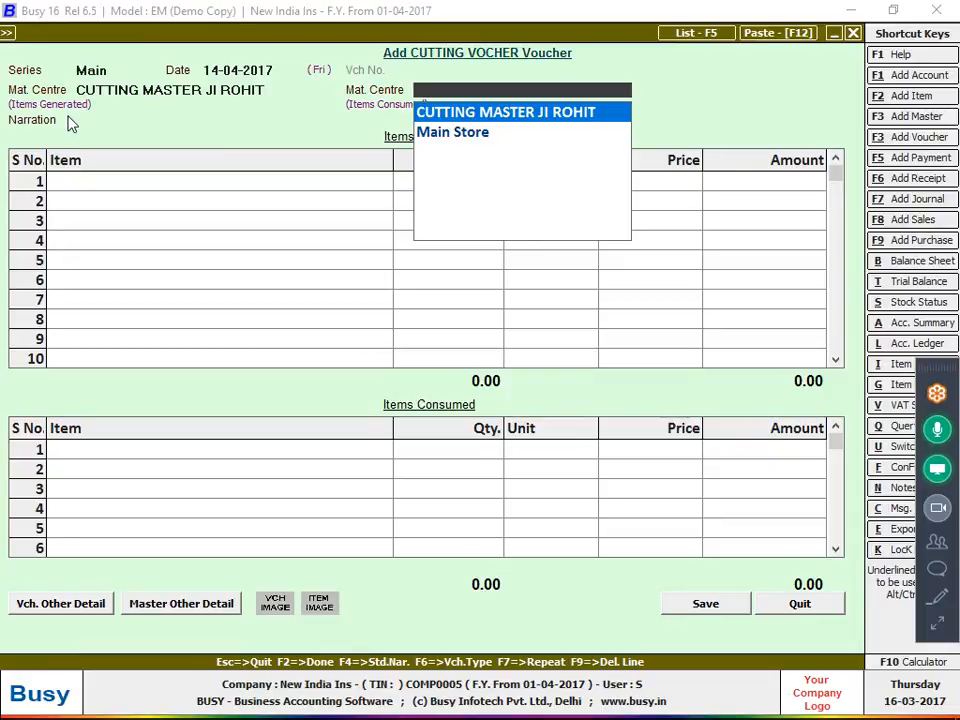
Review the R-TRADERS purchase items, then set Main Store as the consumed-items material centre
left_click(929, 241)
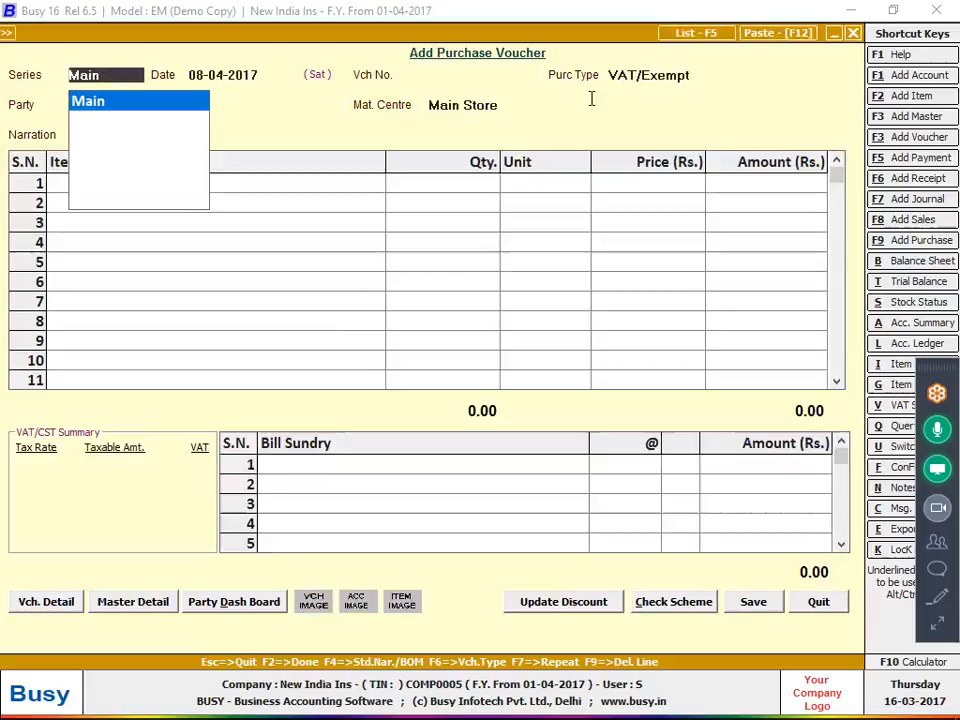
left_click(680, 36)
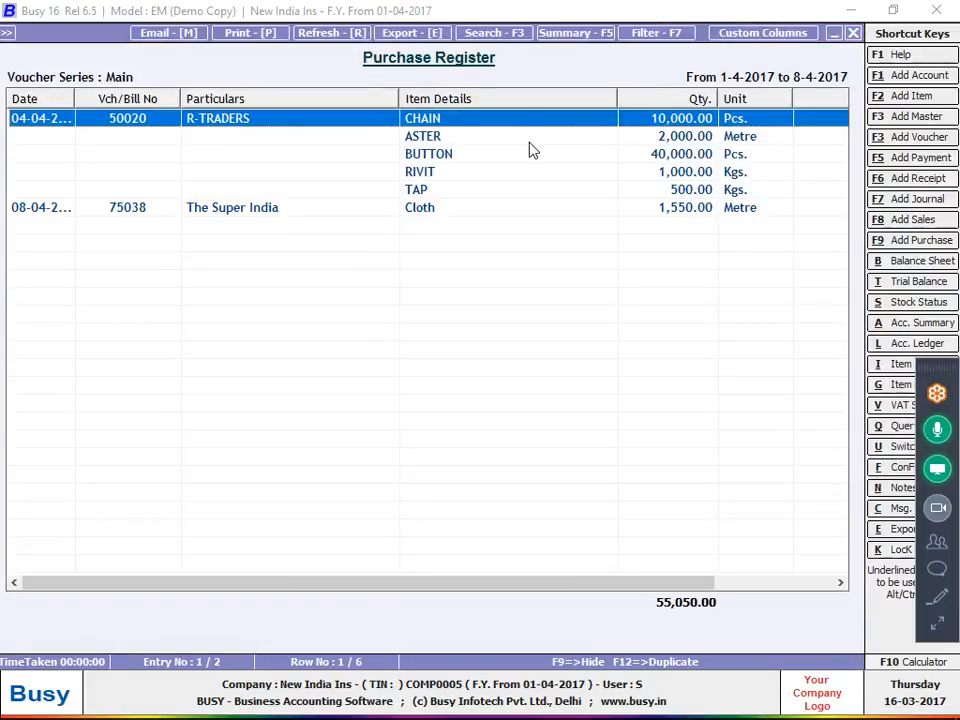
double_click(528, 140)
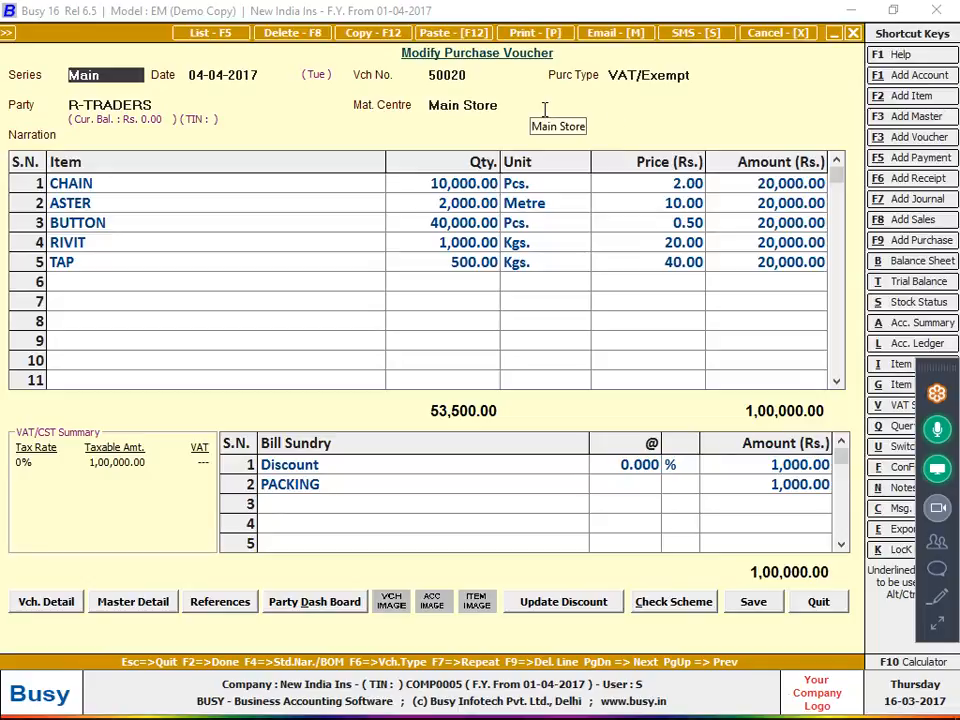
key("Escape")
key("Escape")
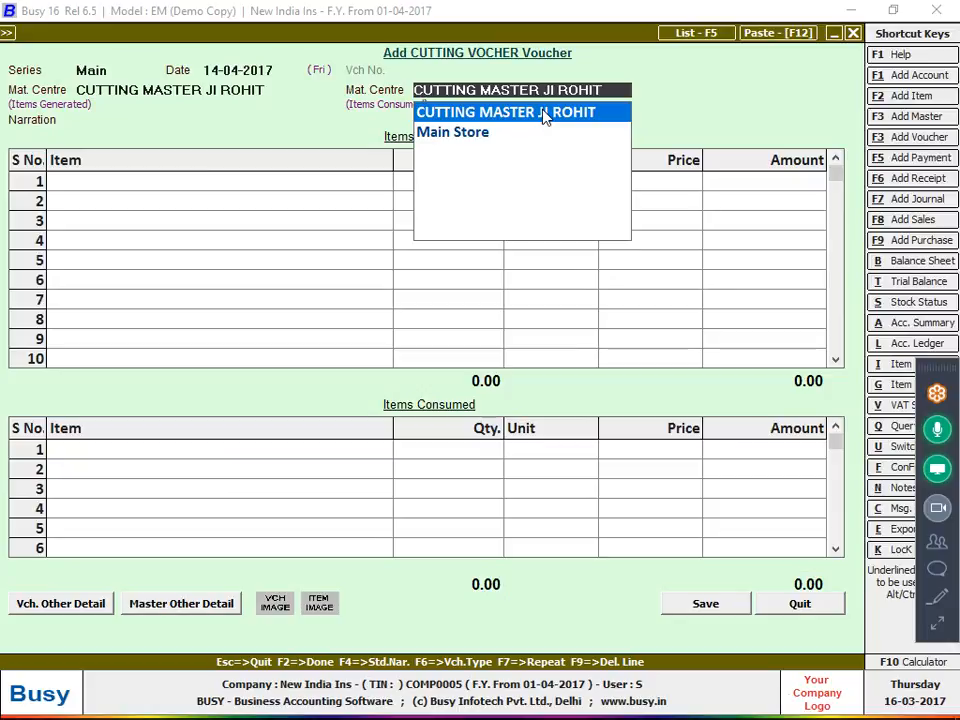
key("Down")
key("Return")
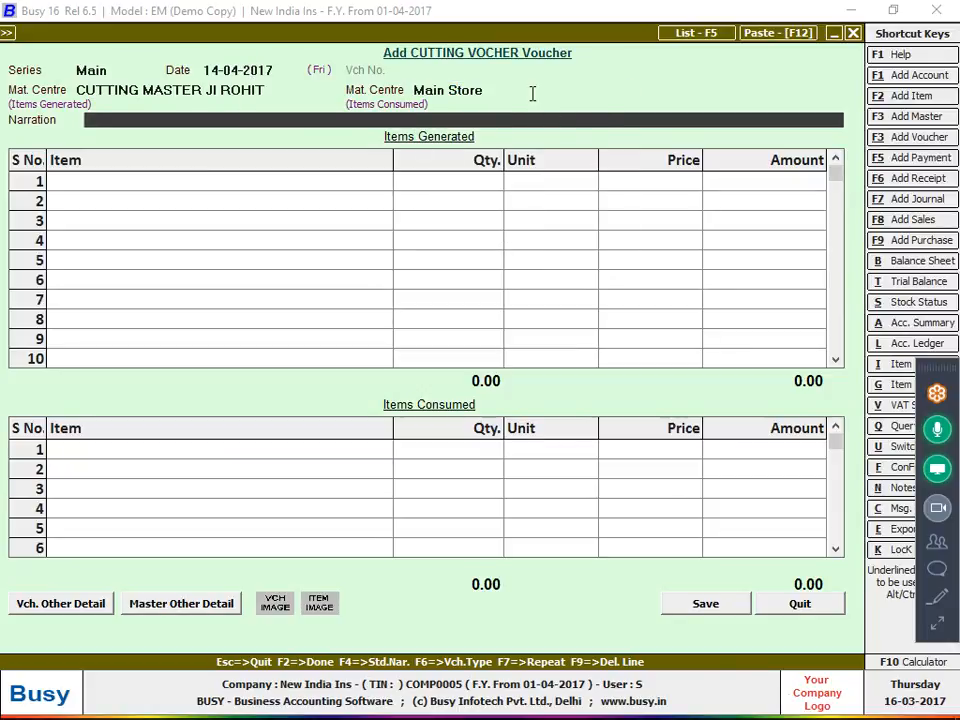
Create item 'Lot No 1071' in group General, unit Pcs., with parameterized details set to N
key("Return")
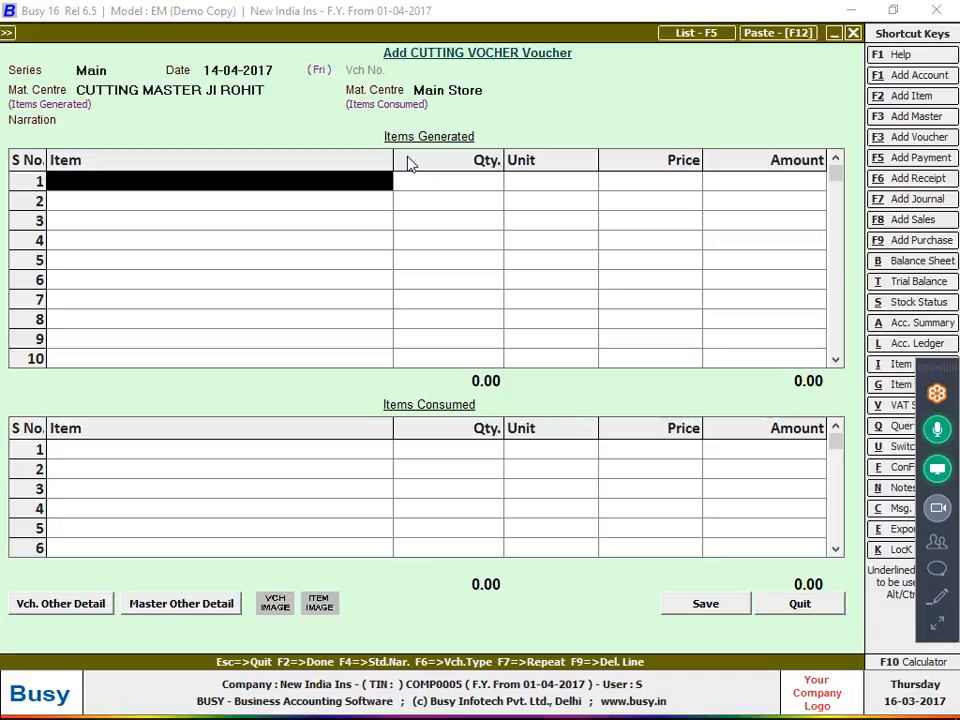
key("alt+Tab")
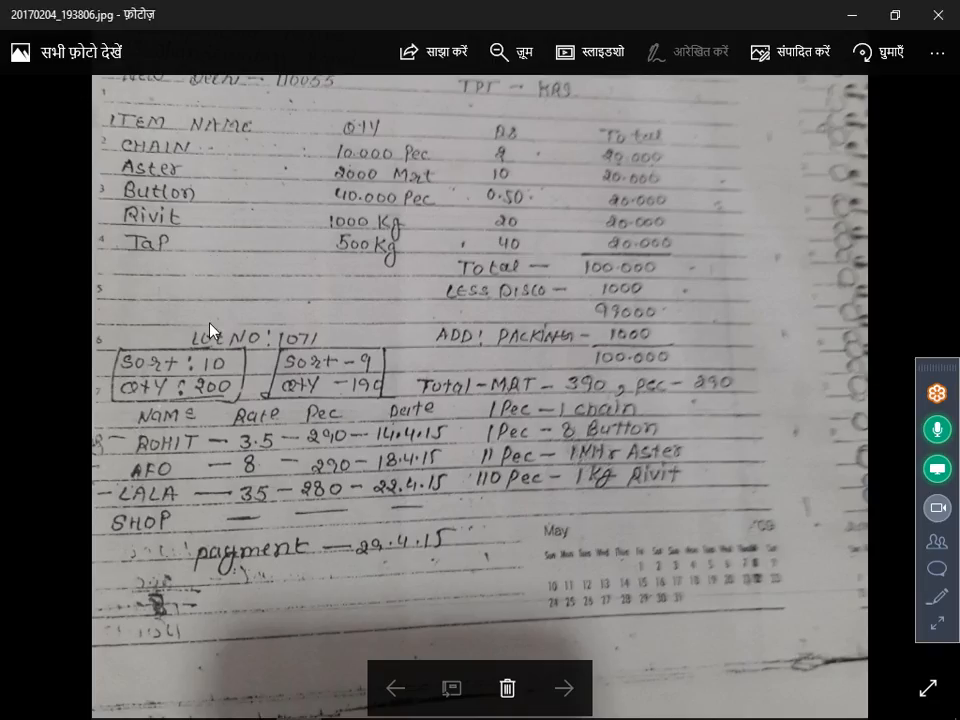
key("alt+Tab")
key("F3")
type("lo")
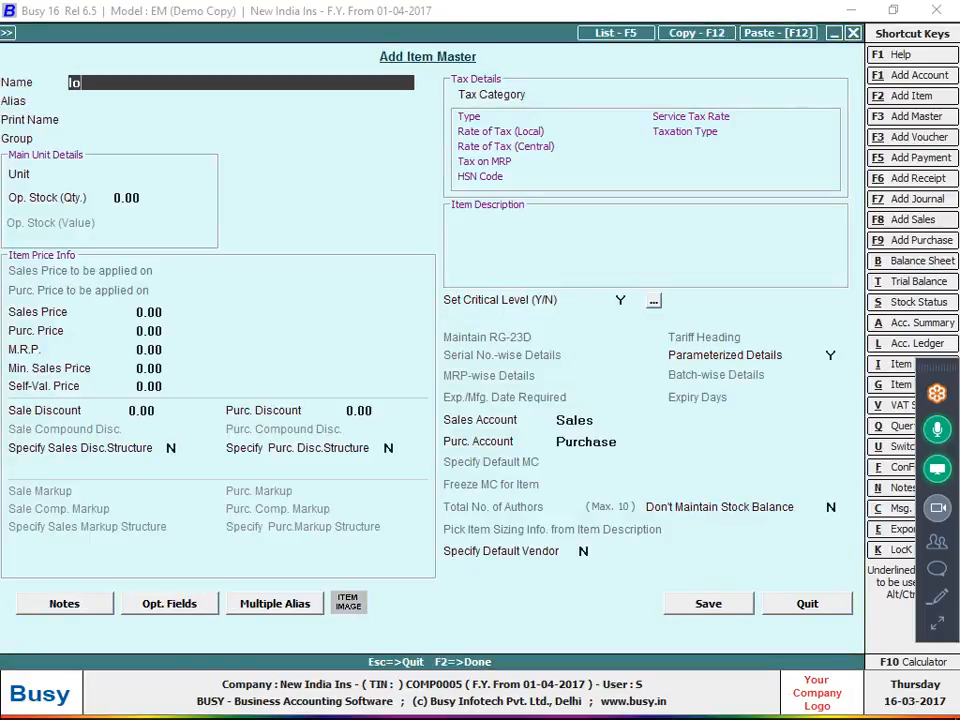
type("t nit")
key("BackSpace")
key("BackSpace")
type("o 1071")
key("Return")
key("Return")
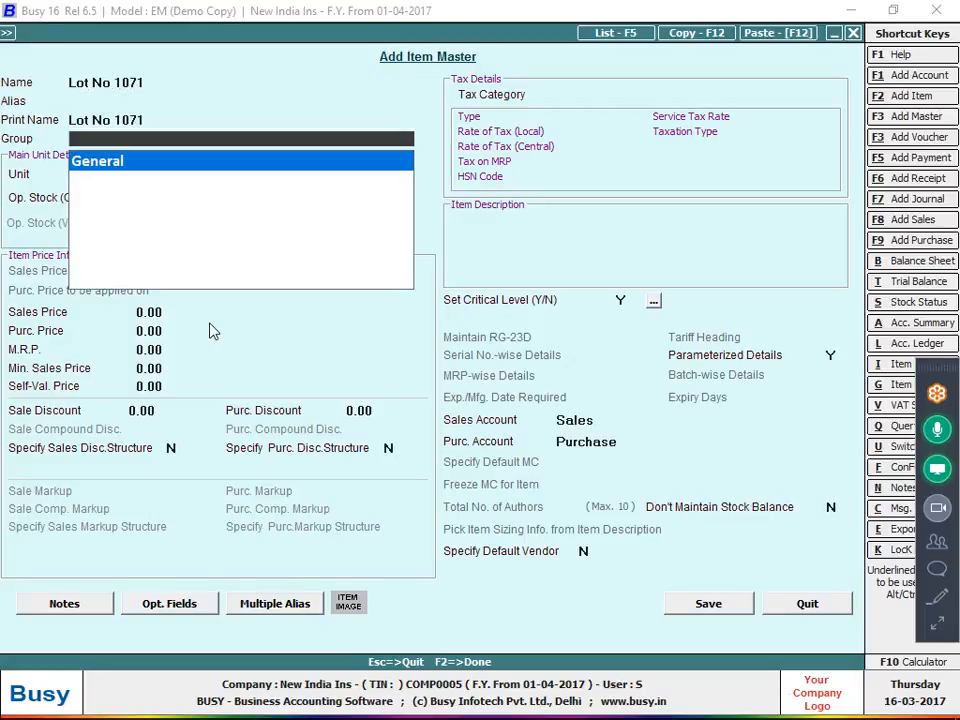
key("Return")
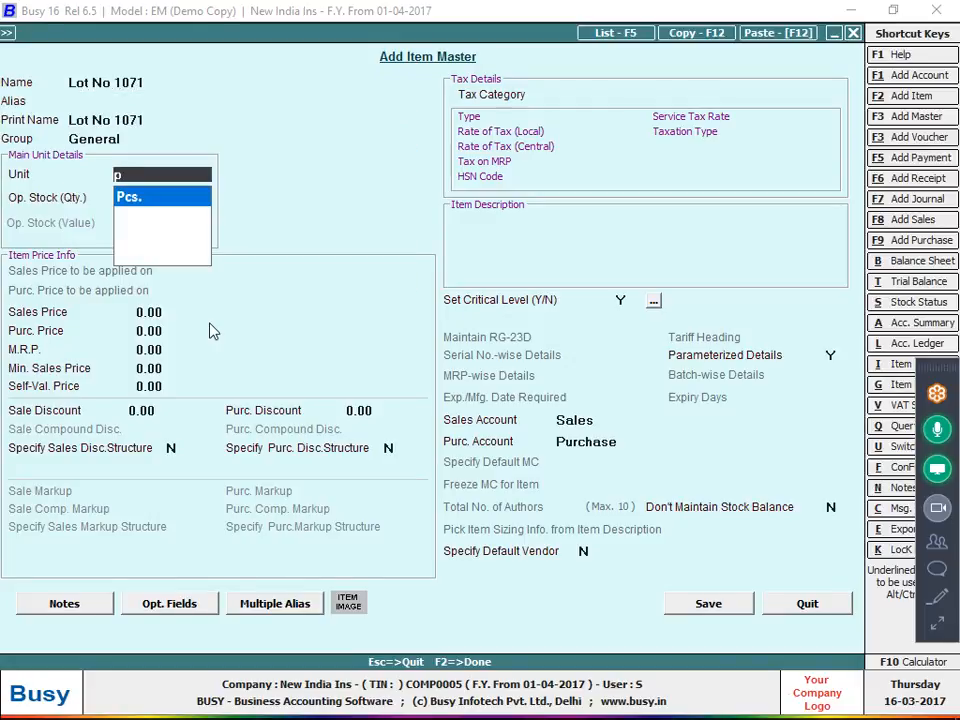
key("Return")
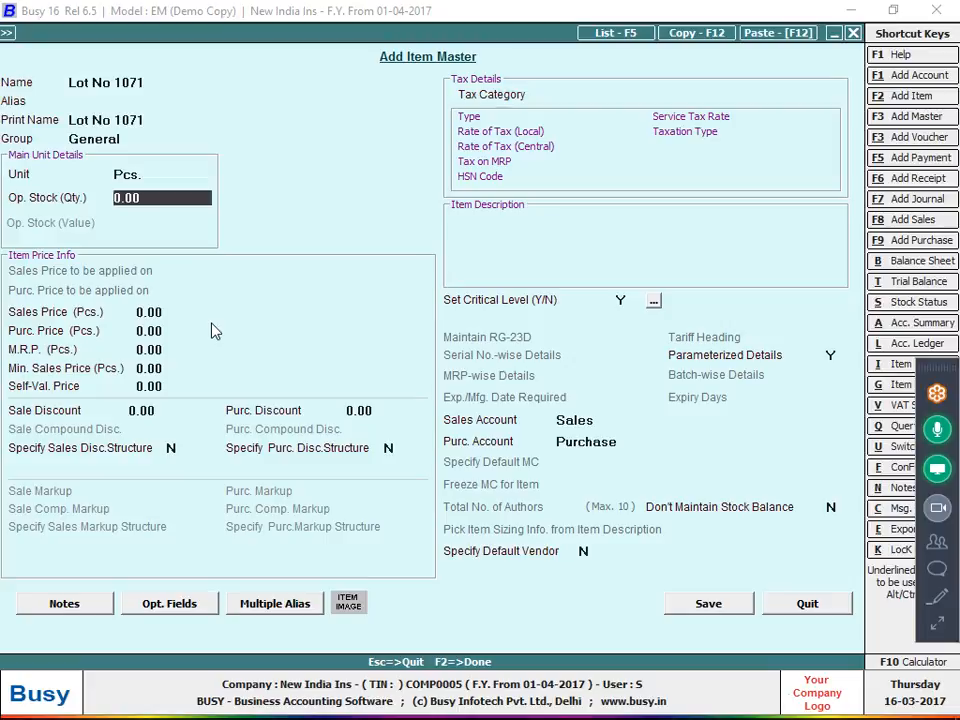
left_click(830, 355)
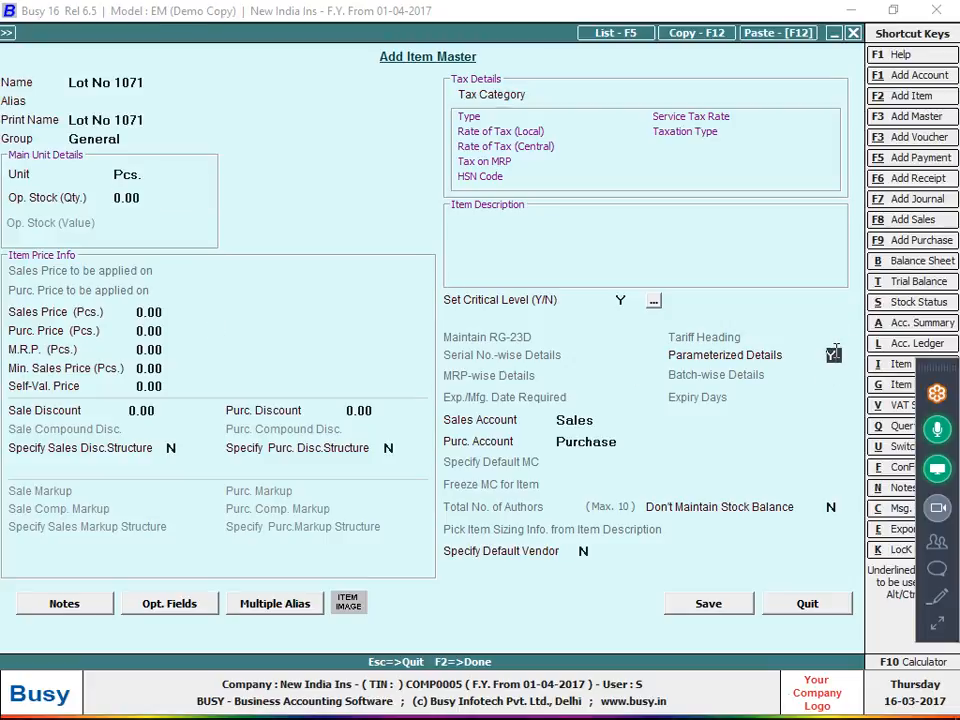
key("n")
left_click(713, 609)
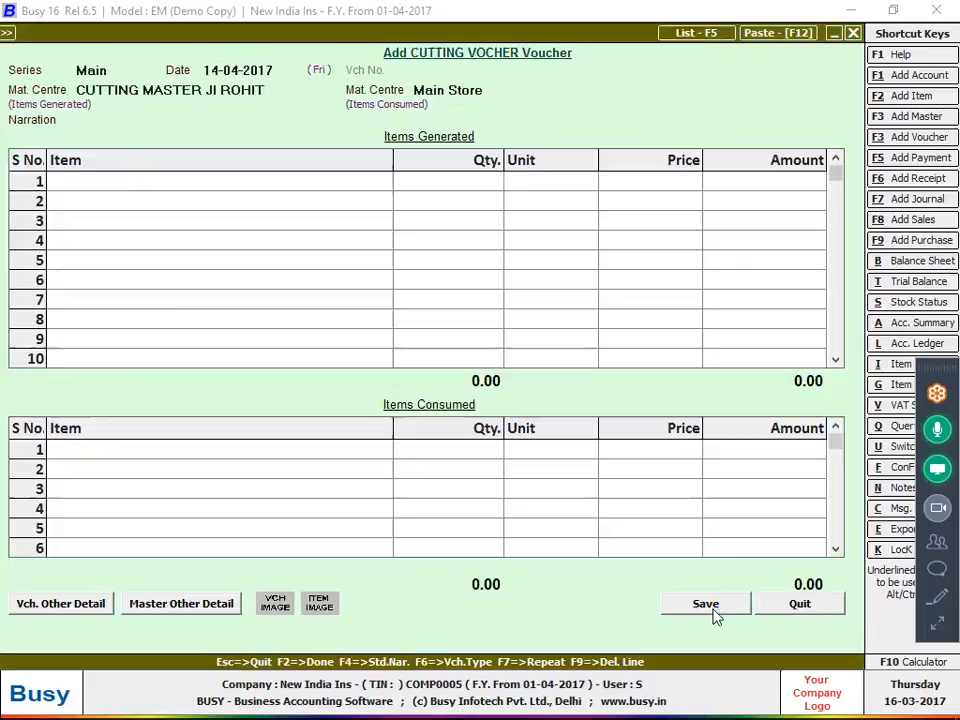
Enter 290 Pcs. as Lot No 1071's generated quantity, checking the notebook photo first
key("alt+Tab")
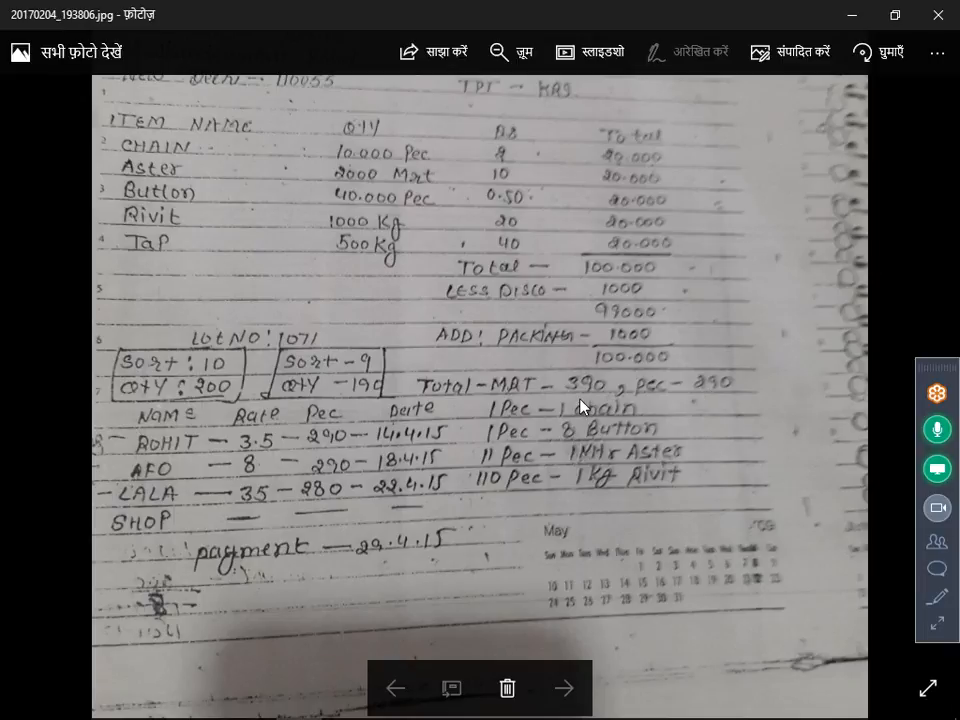
key("alt+Tab")
type("290")
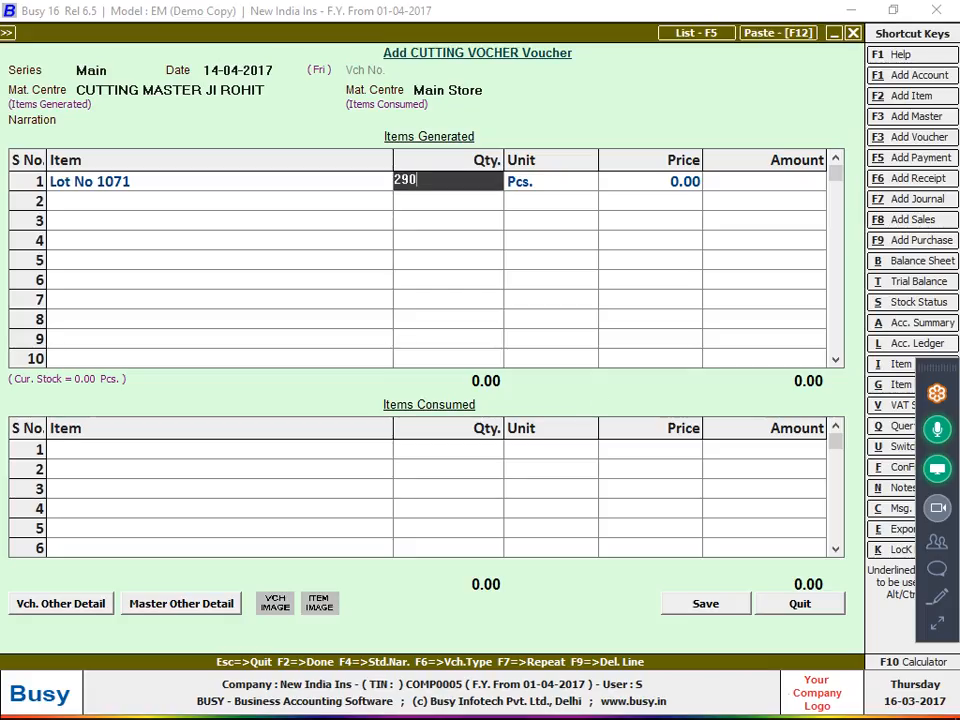
key("Return")
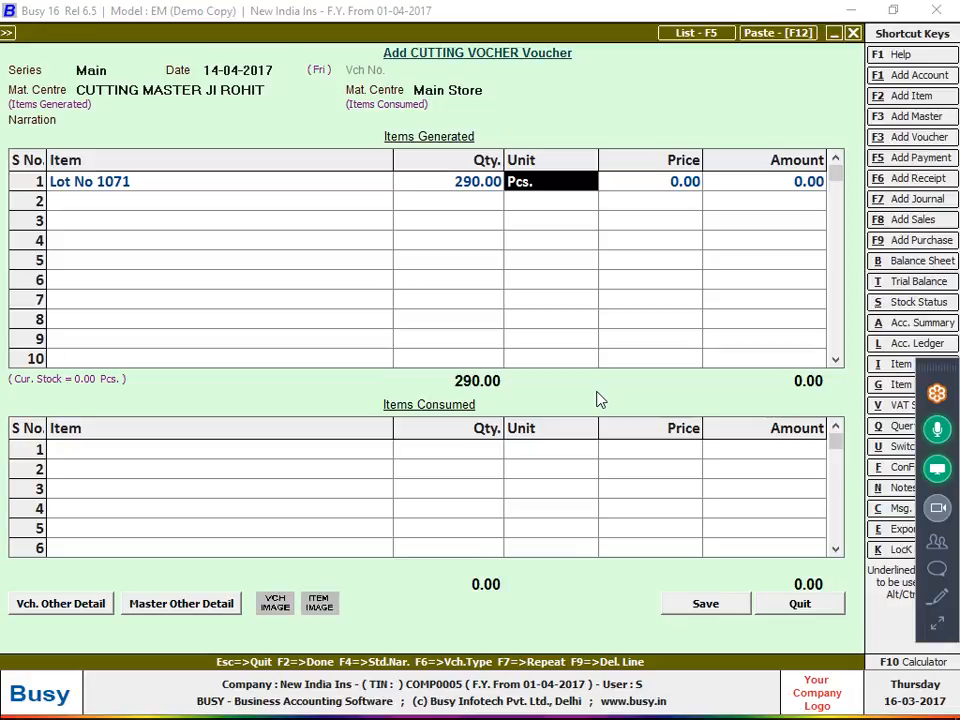
key("Return")
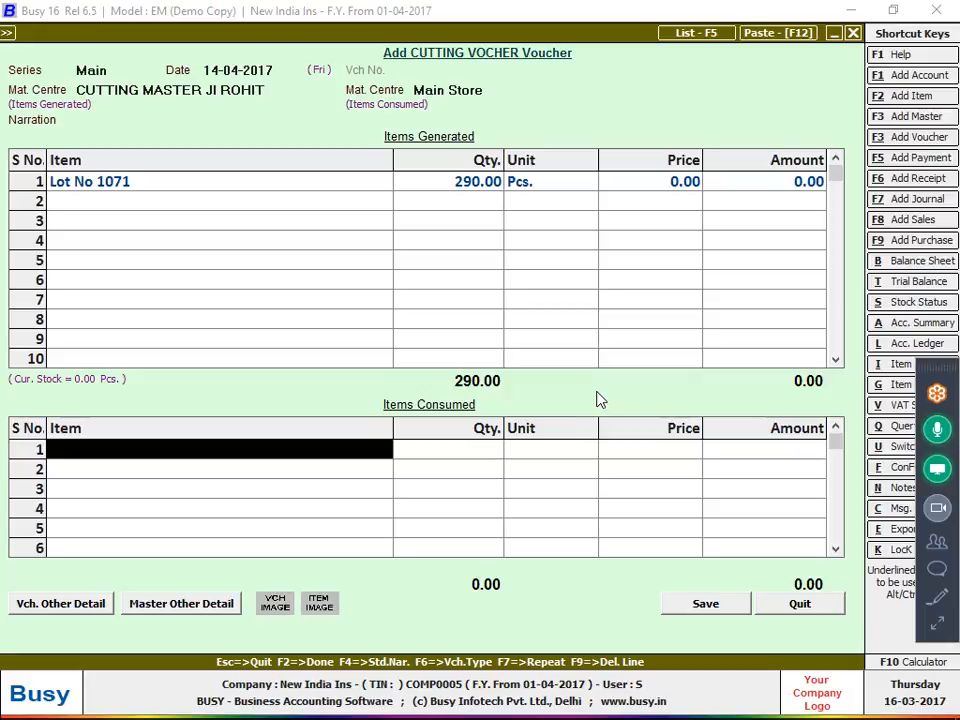
Add Cloth as the first consumed item with 390 metres
type("clo")
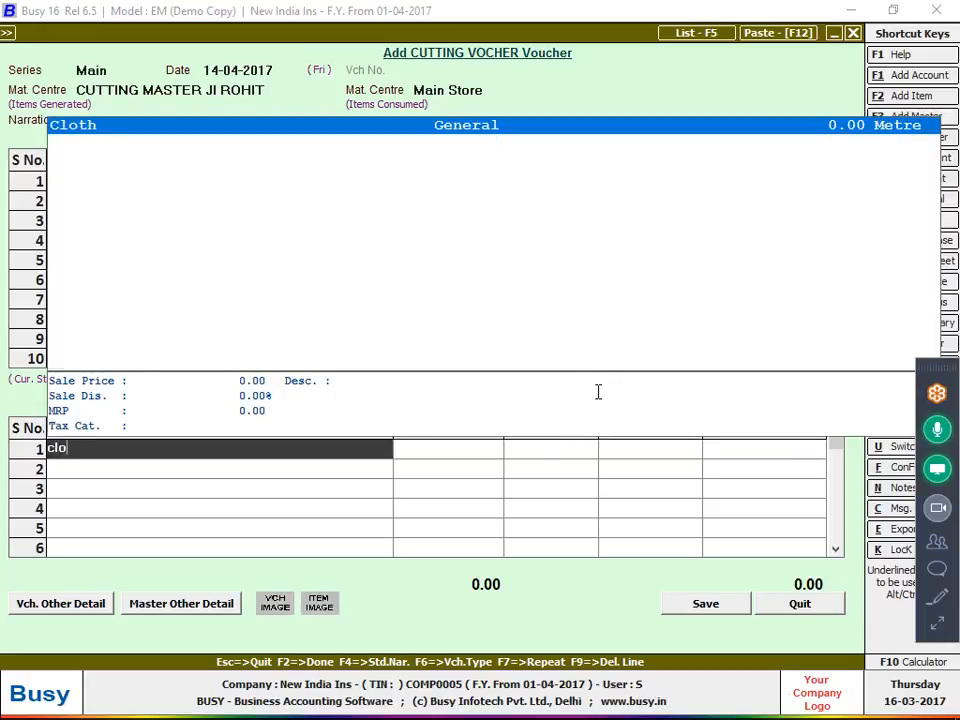
key("Return")
type("390")
key("Return")
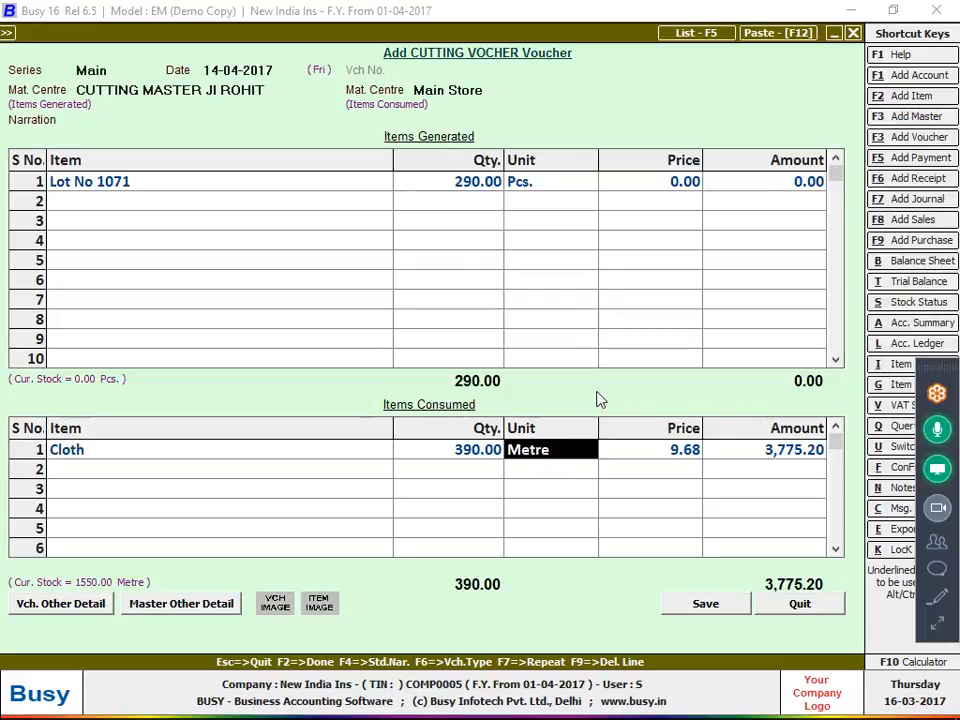
key("alt+Tab")
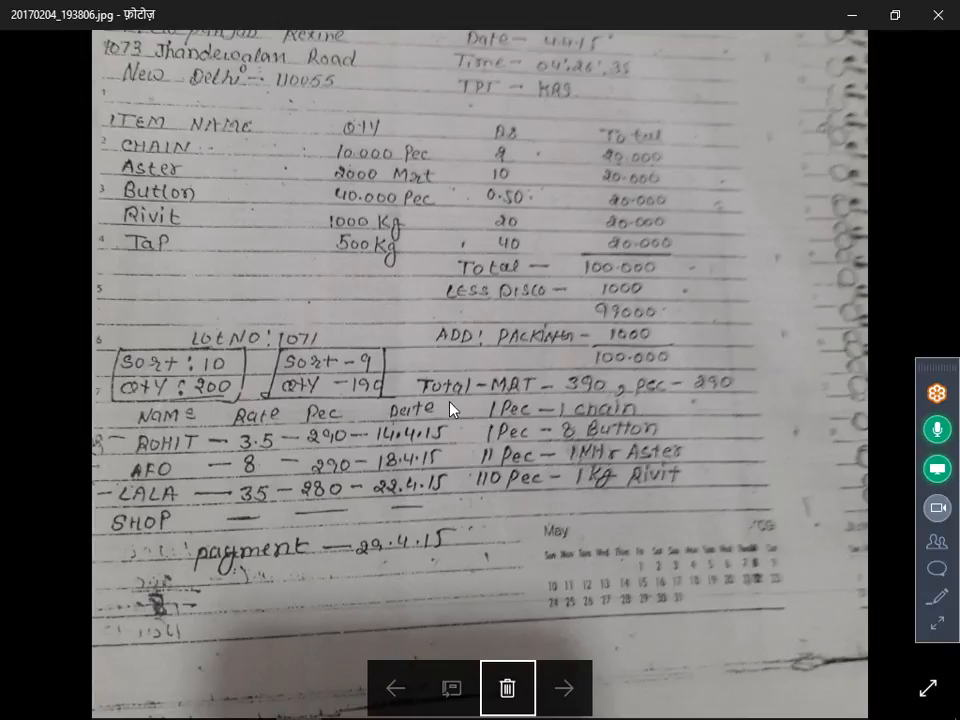
key("alt+Tab")
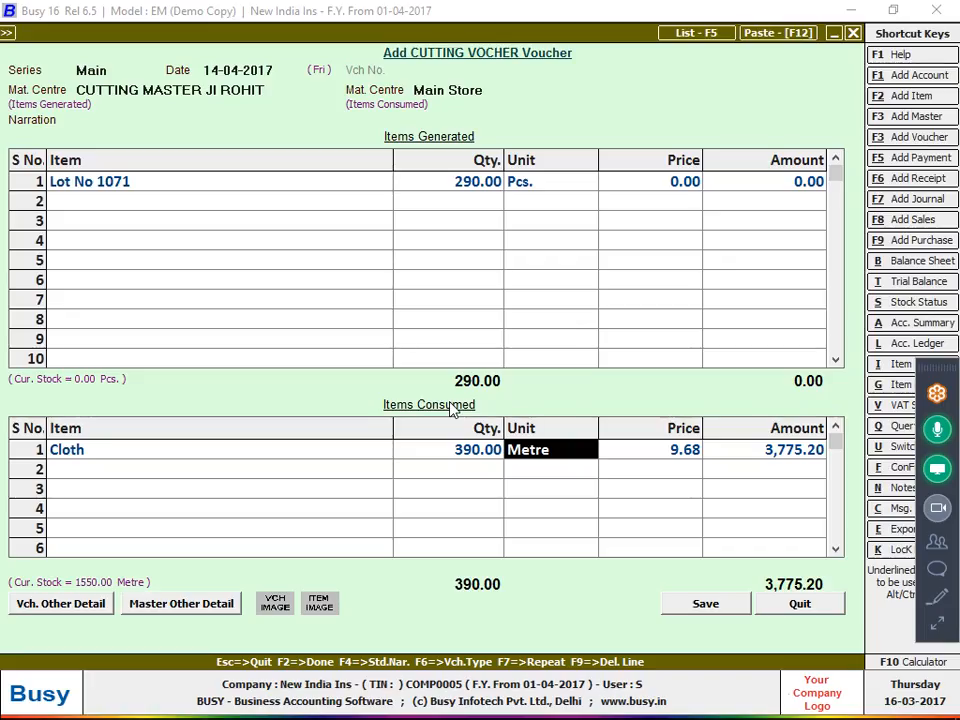
Draw Cloth's 390 metres from sort 10 (200) and sort 9 (190)
key("Return")
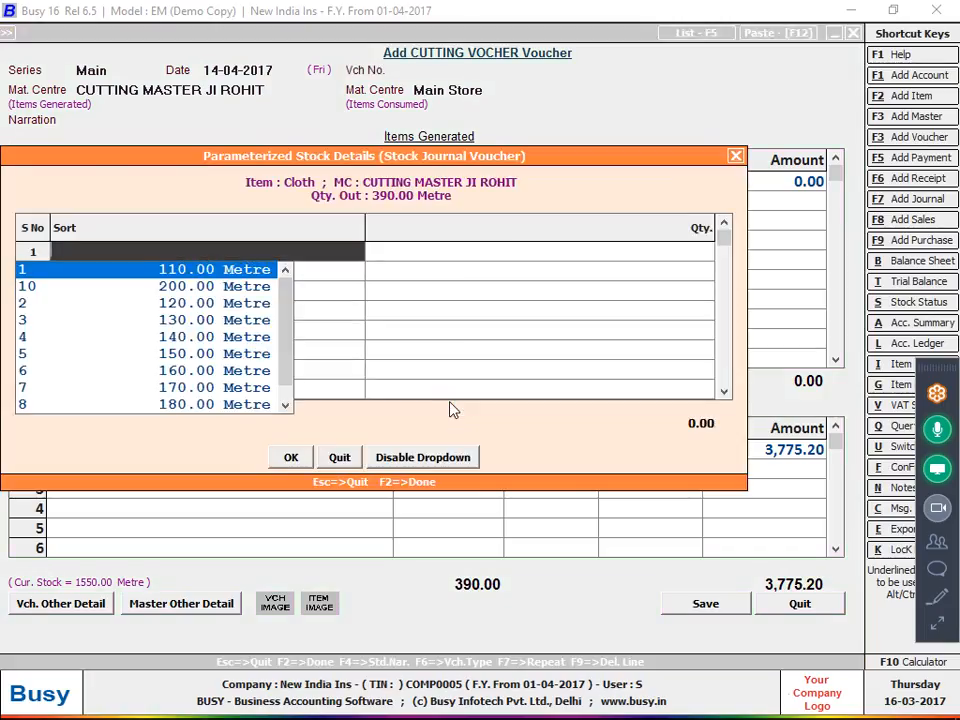
key("Down")
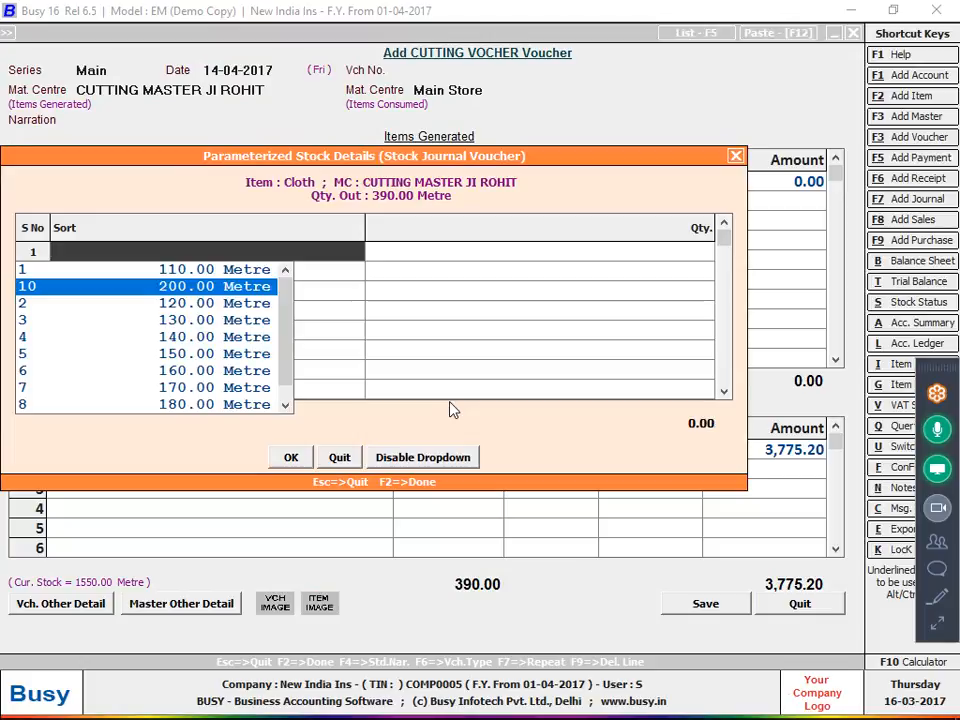
key("Return")
key("Down")
key("Down")
key("Down")
key("Down")
key("Down")
key("Down")
key("Down")
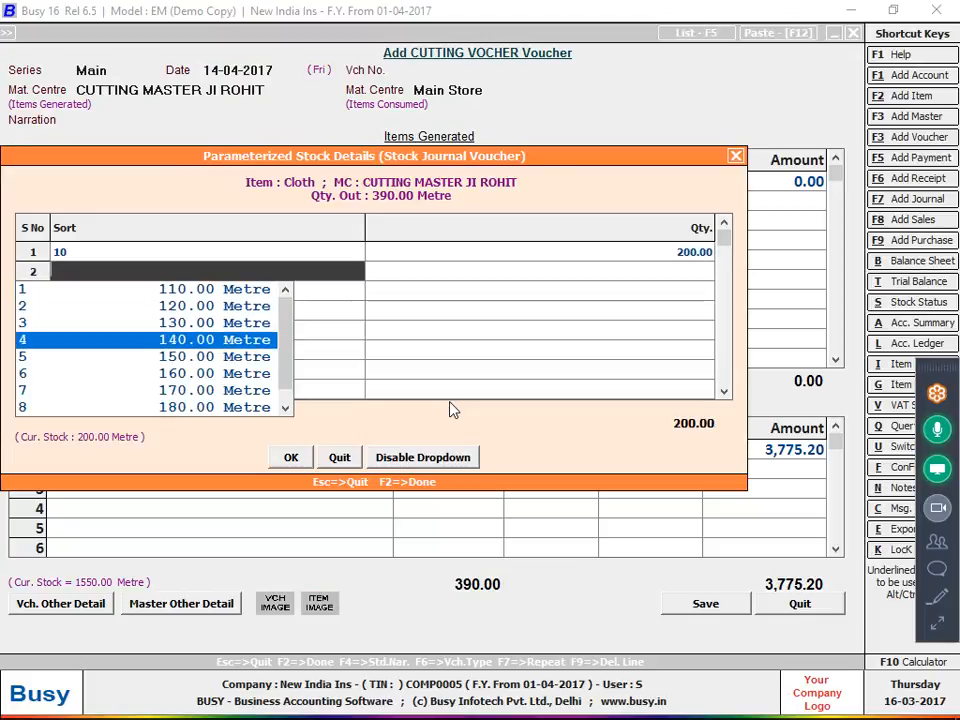
key("Down")
key("Return")
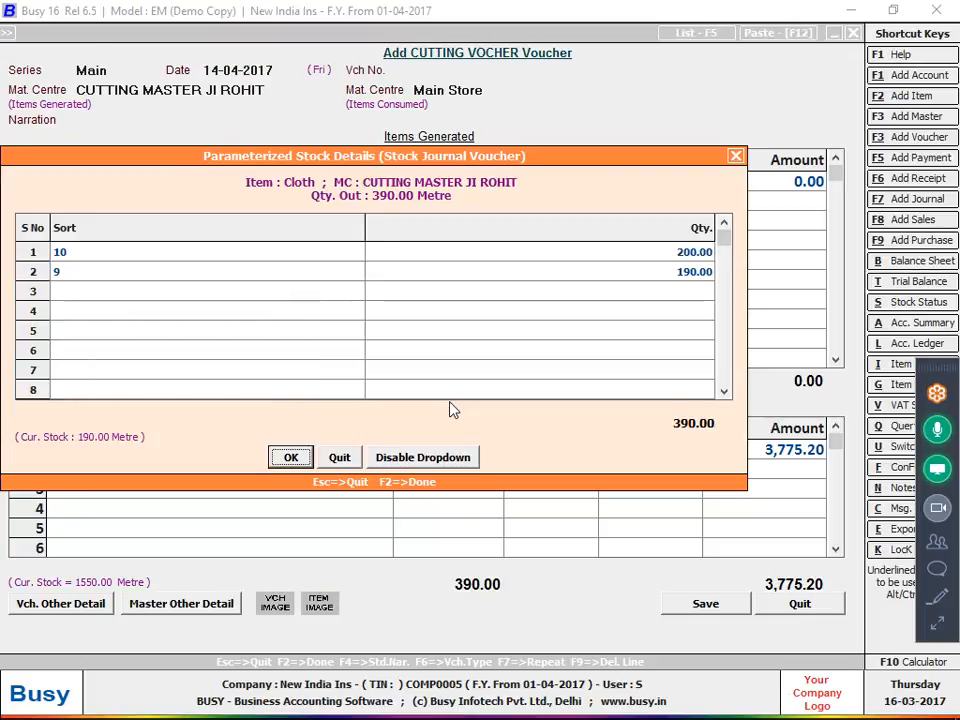
key("Return")
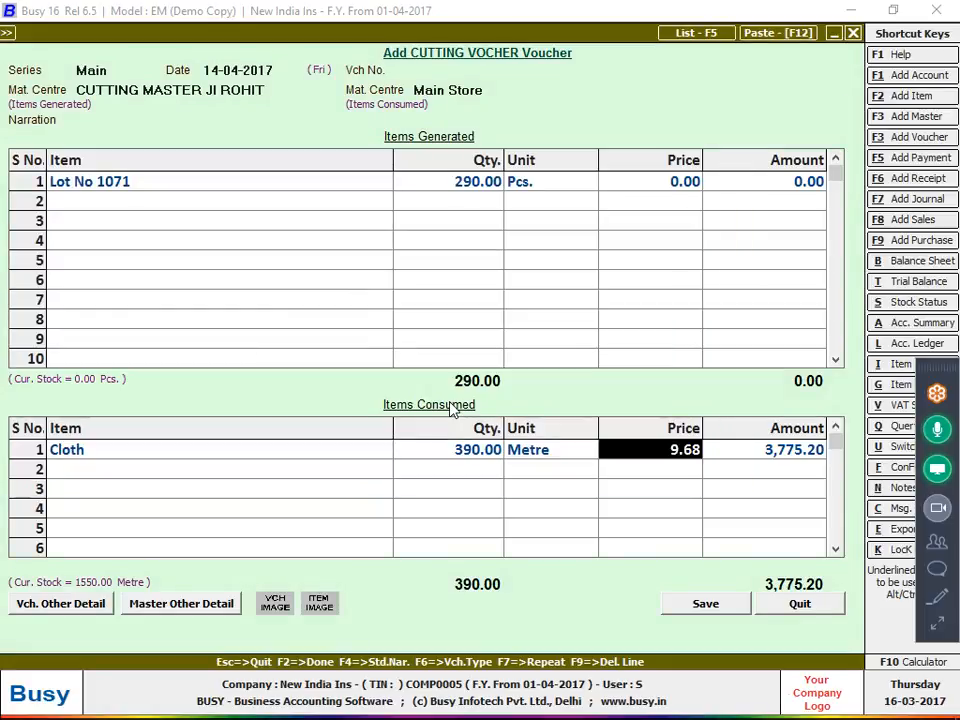
key("Return")
key("Return")
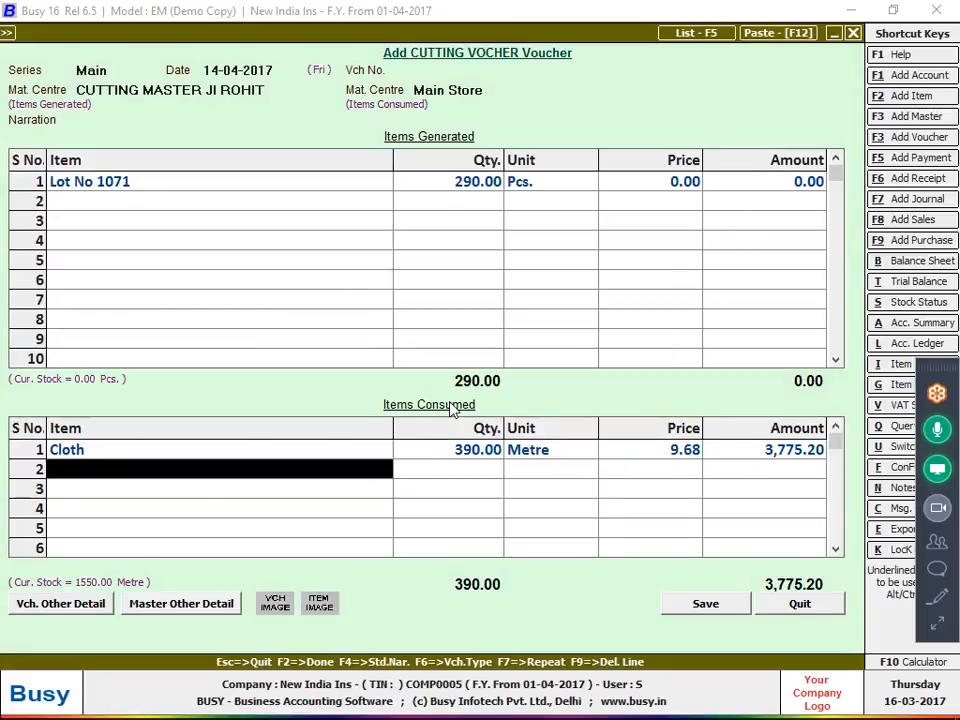
key("alt+Tab")
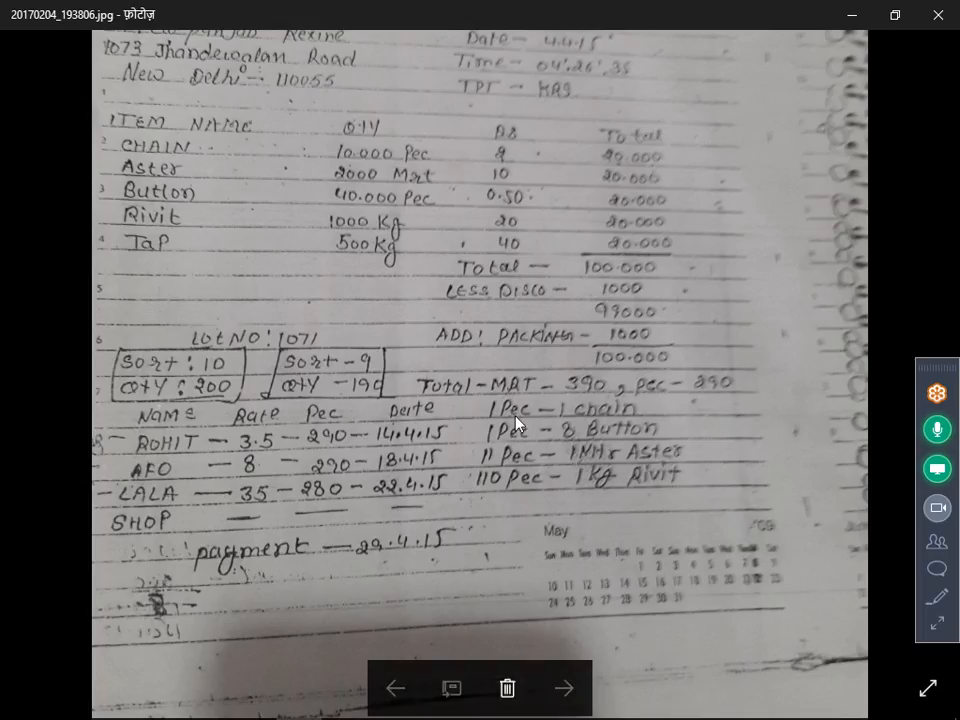
key("alt+Tab")
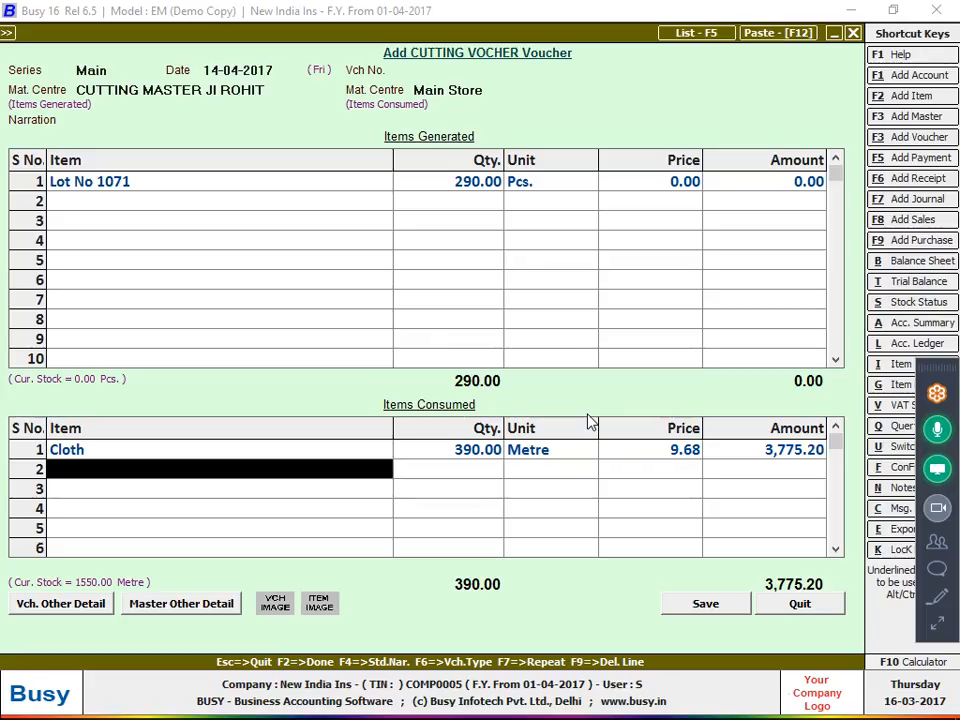
Consume 290 pcs of CHAIN on line 2
type("cha")
key("Return")
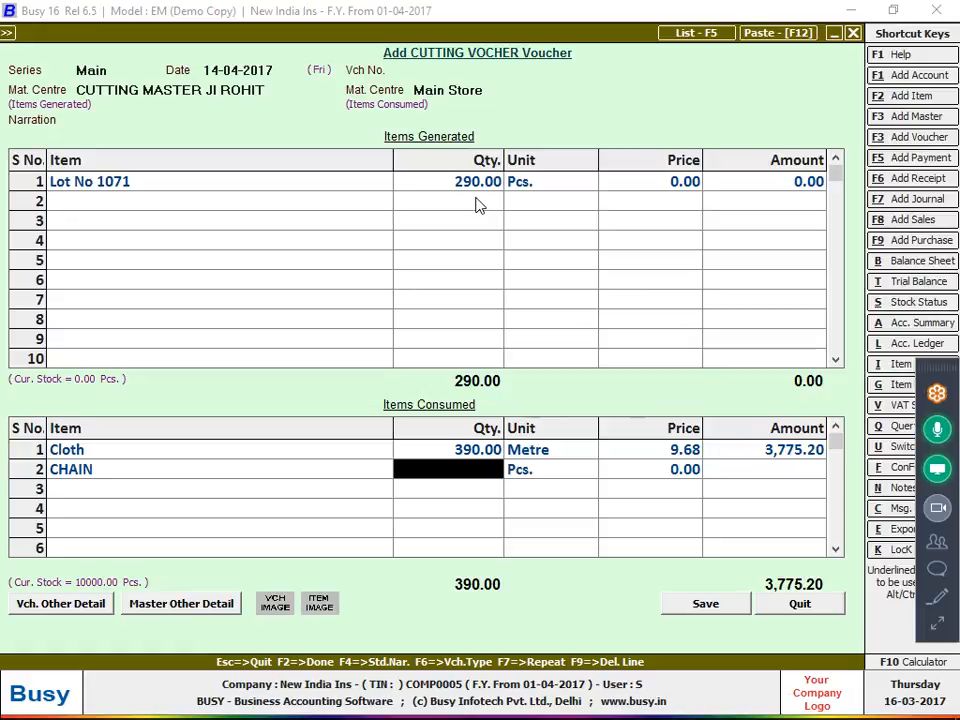
type("290")
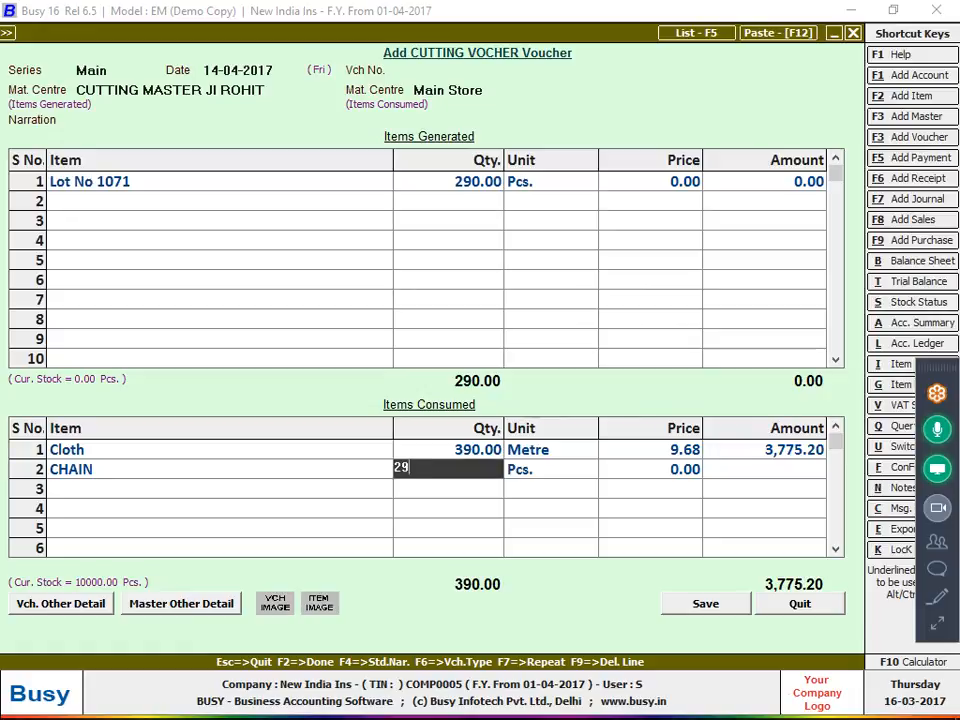
key("Return")
key("Return")
key("alt+Tab")
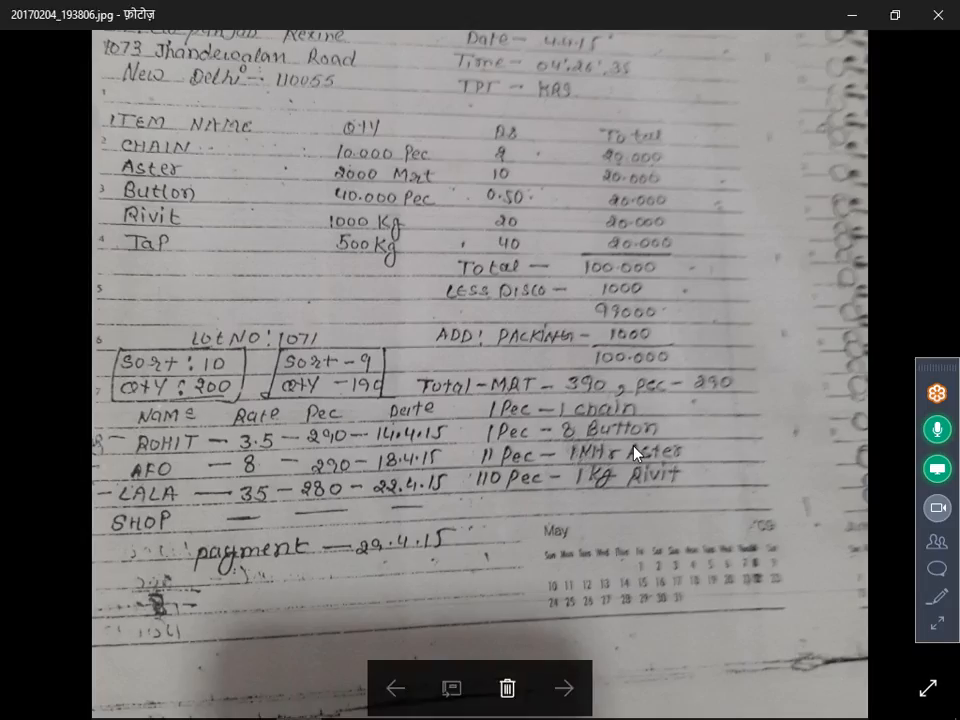
key("alt+Tab")
Consume BUTTON at 290×8 = 2,320 pcs via the F10 calculator, then start ASTER on line 4
type("but")
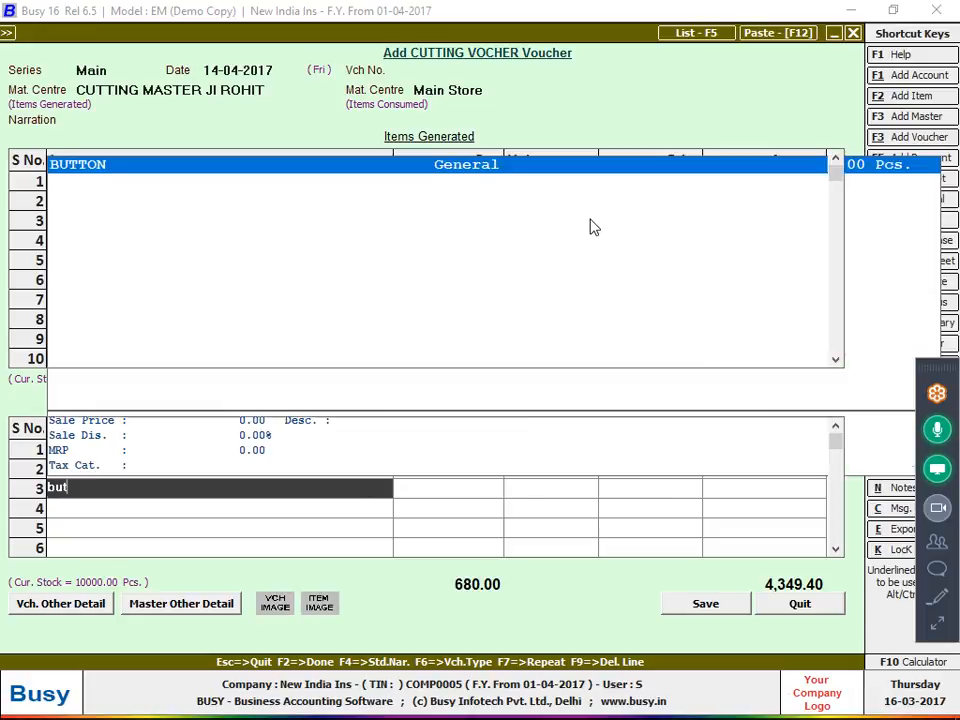
key("Return")
key("F10")
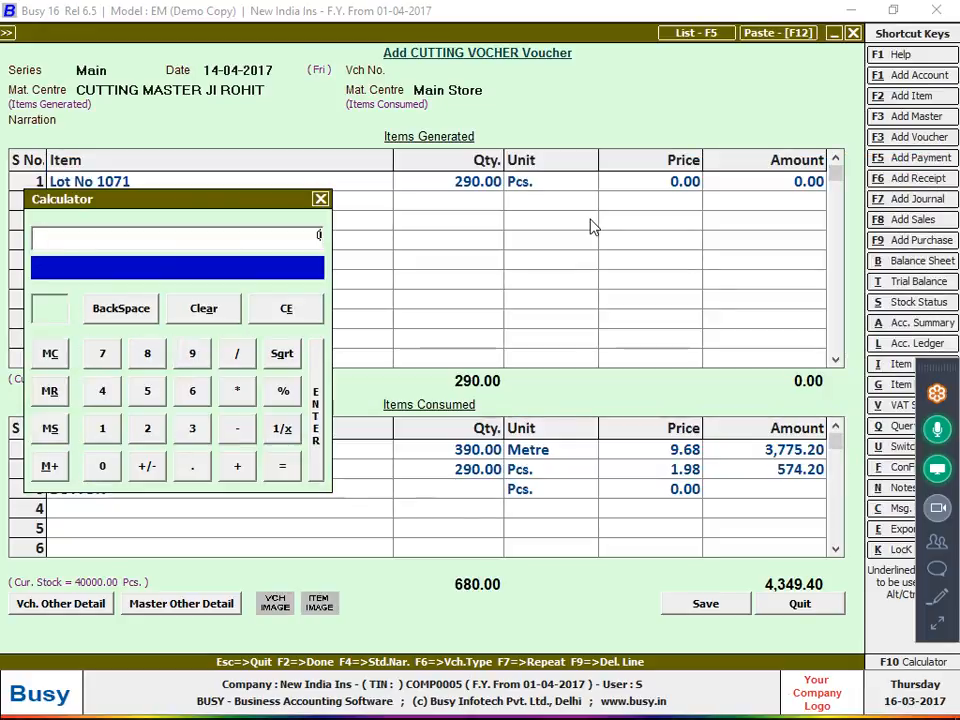
type("290")
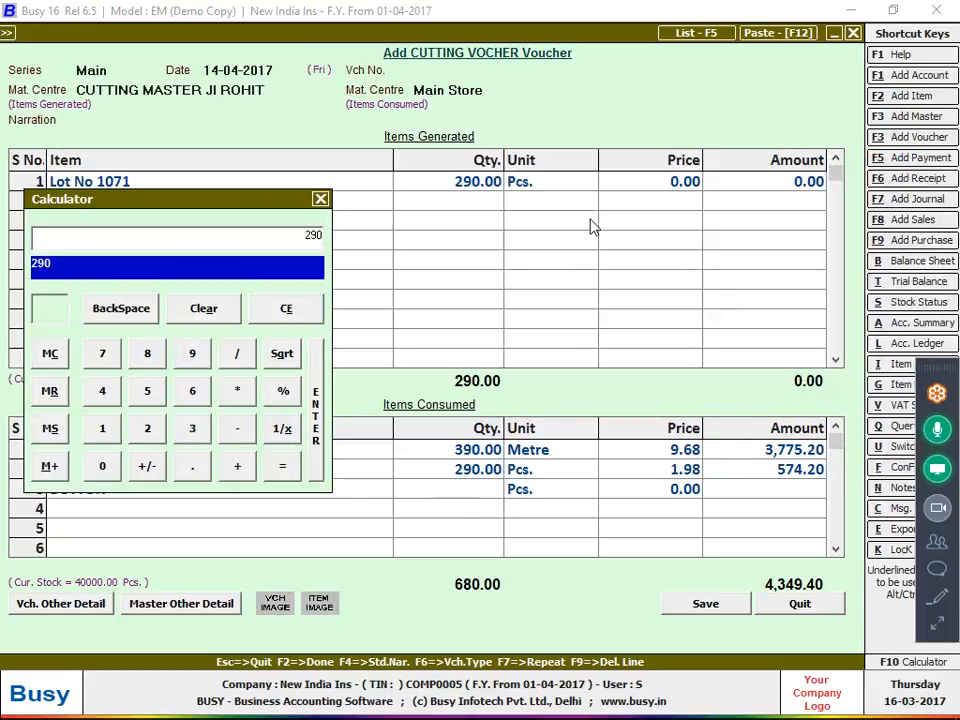
type("*8=")
key("Return")
key("Return")
key("Return")
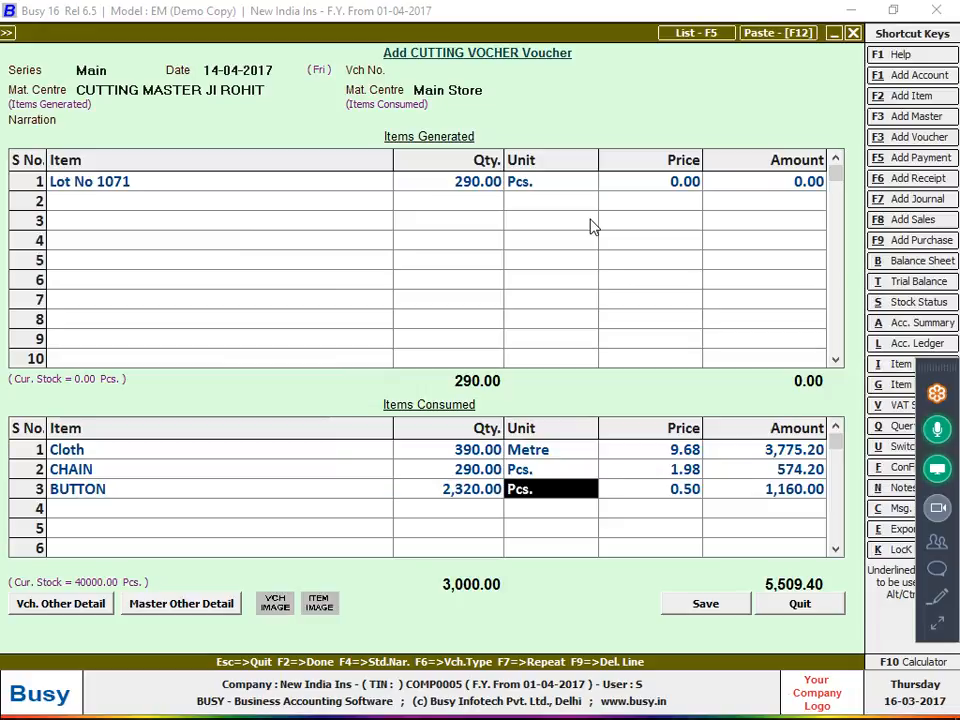
key("Return")
key("Return")
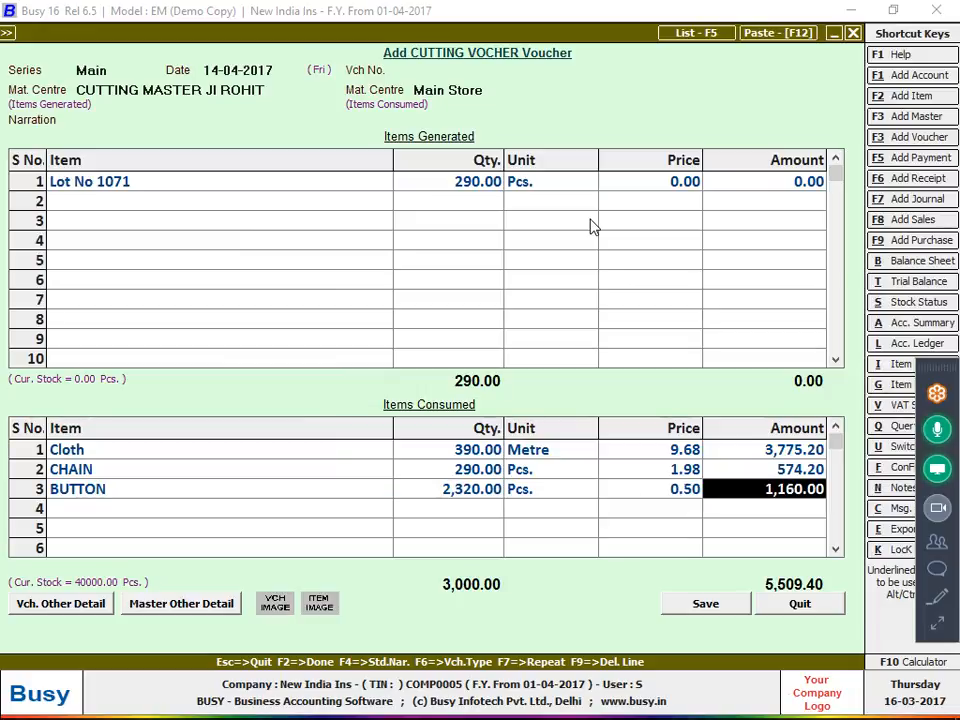
key("Return")
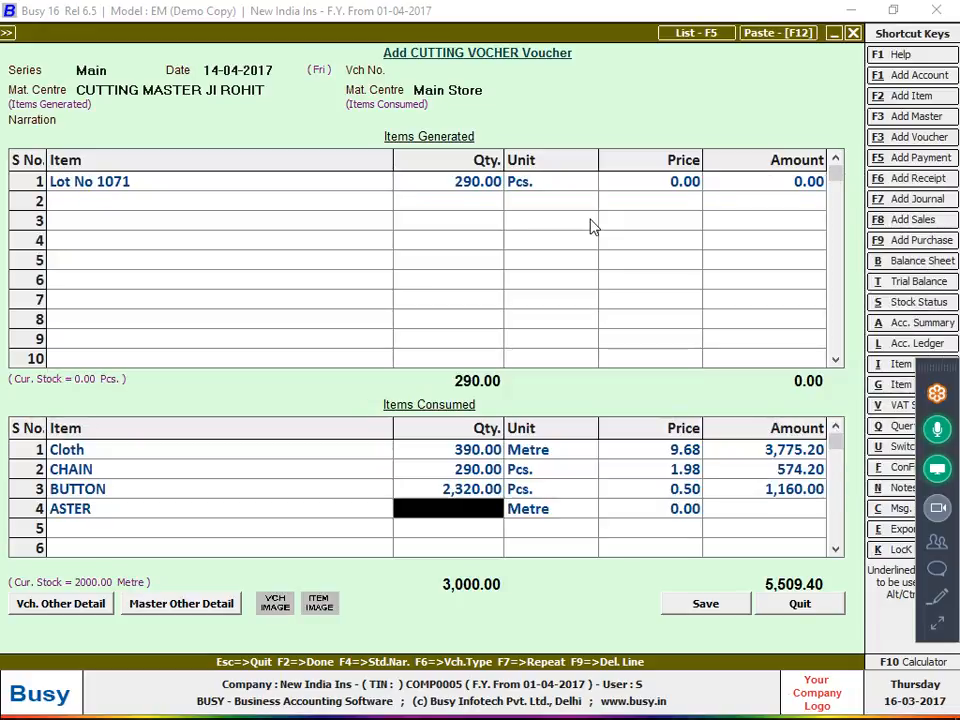
key("alt+Tab")
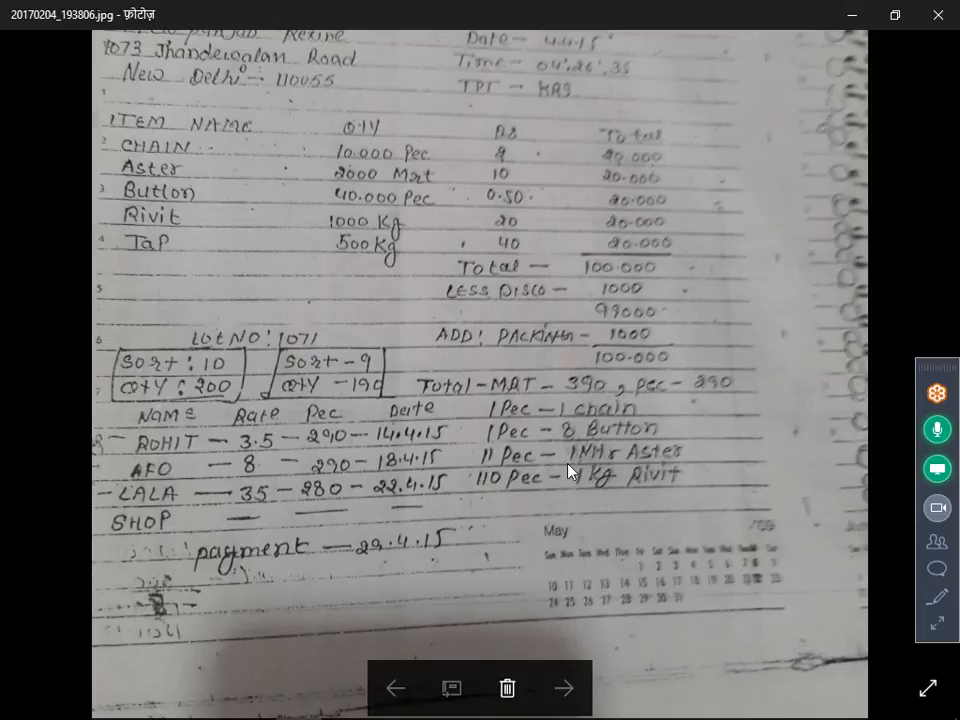
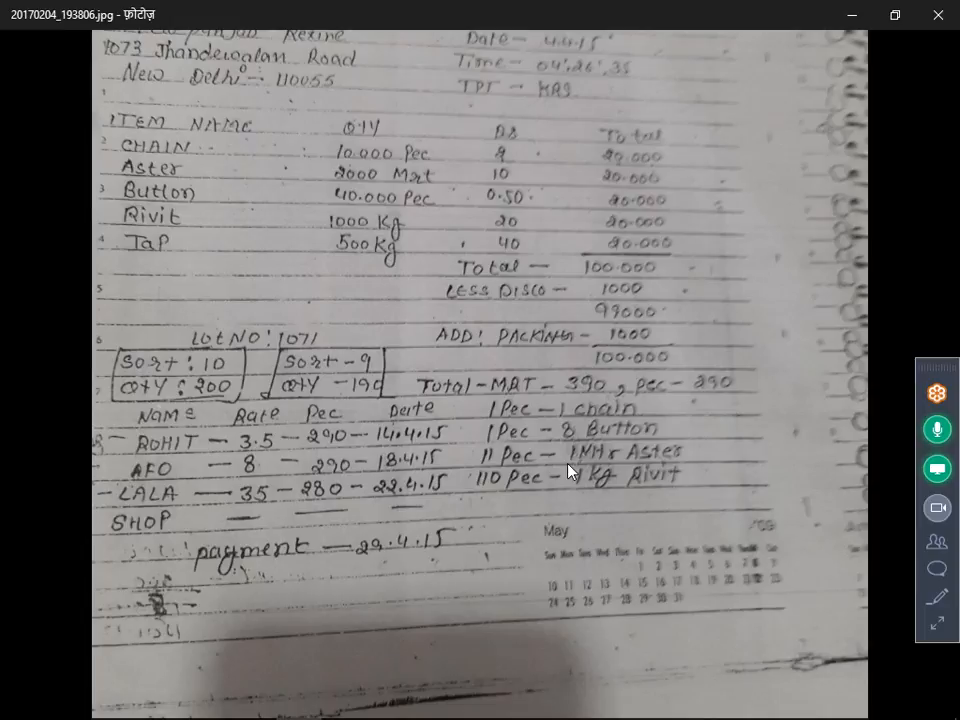
Enter ASTER's consumed quantity as 26.36 metres, calculating 290 ÷ 11 on the F10 calculator
key("alt+Tab")
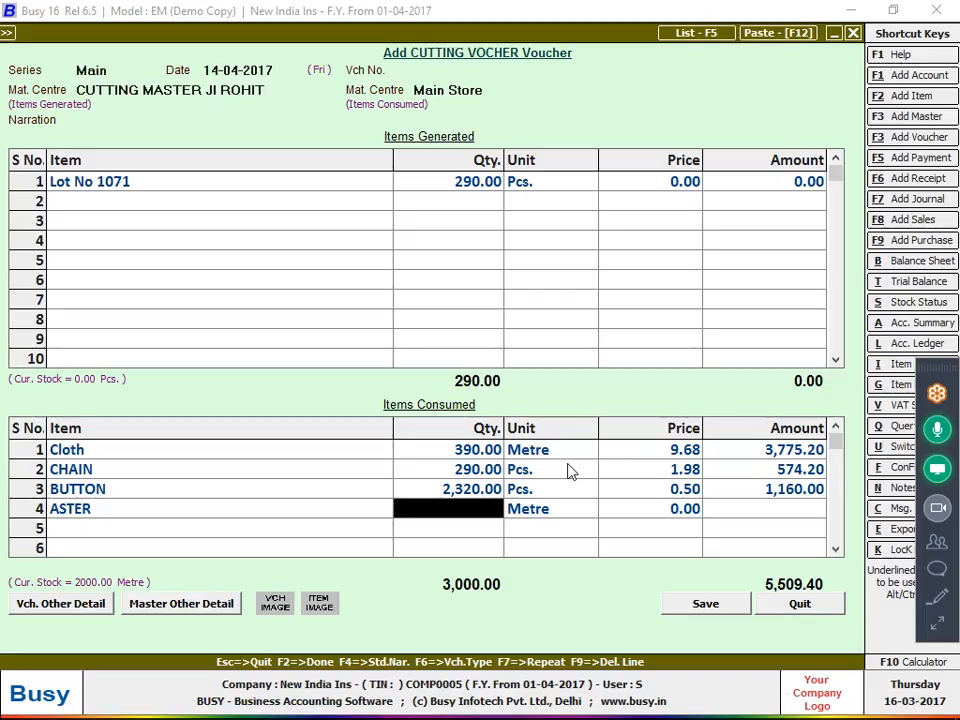
key("F10")
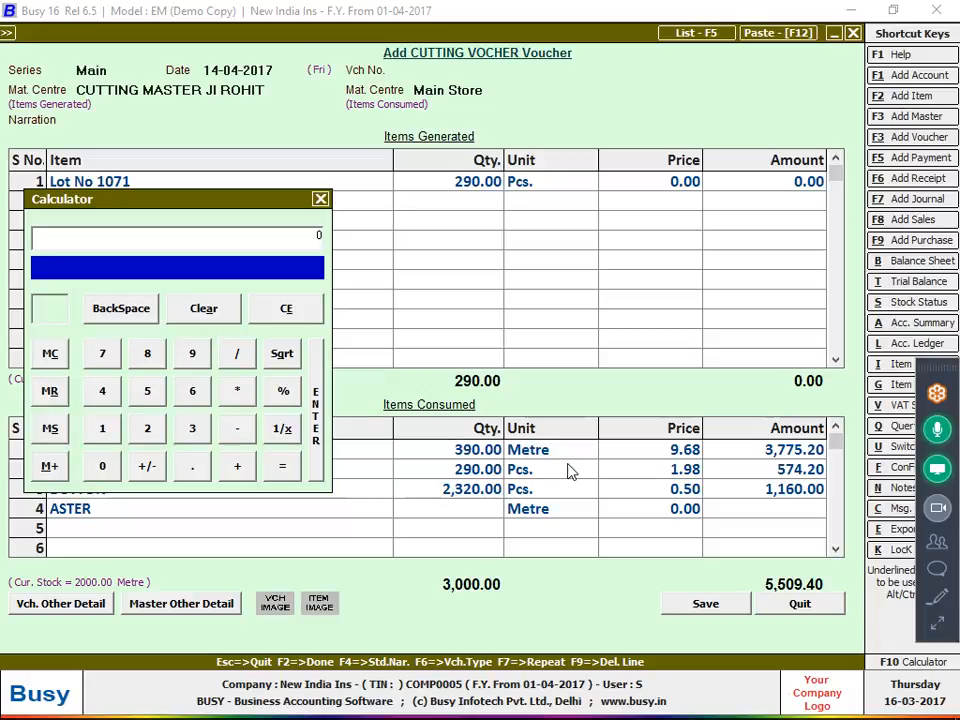
type("290/11")
key("Return")
key("Return")
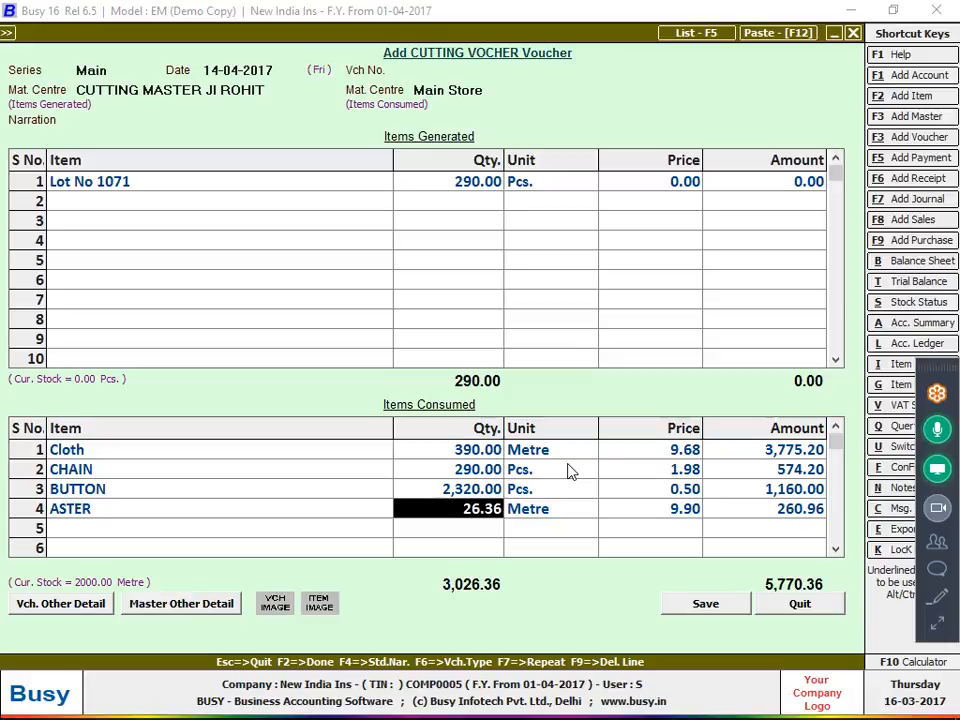
key("Return")
key("Return")
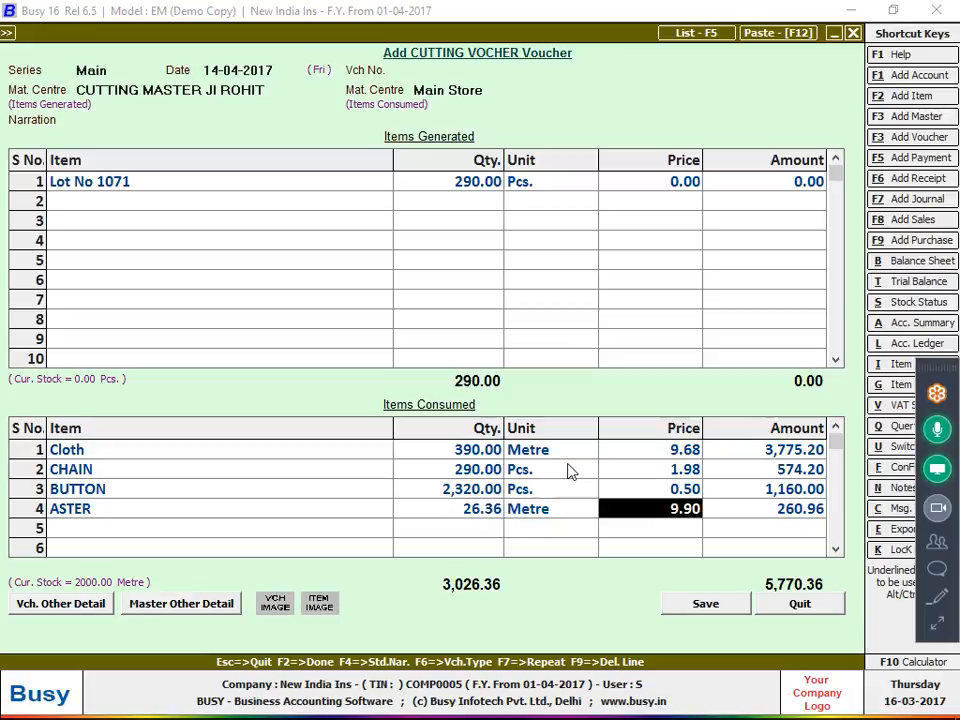
key("alt+Tab")
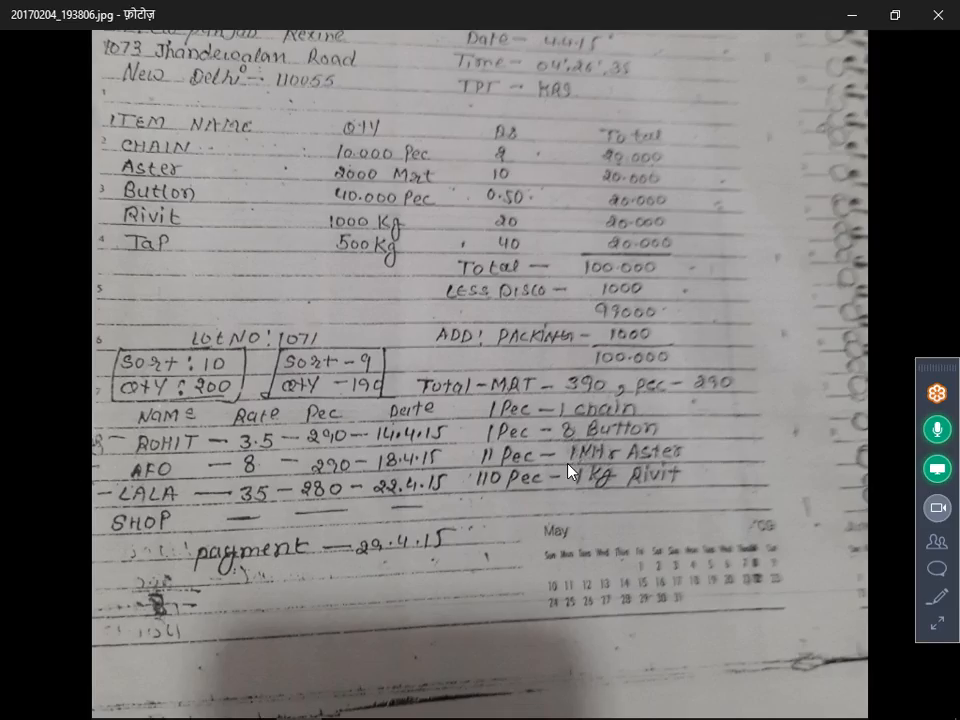
key("alt+Tab")
Add RIVIT as the fifth consumed item at 2.64 kg (290 ÷ 110)
type("r")
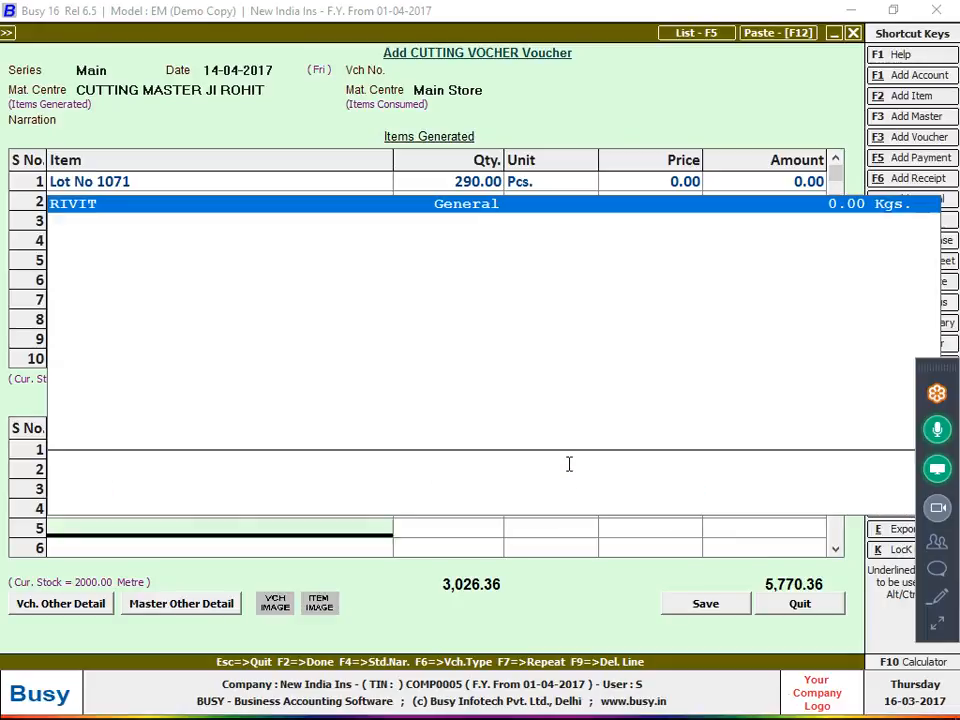
key("Return")
key("F10")
type("290")
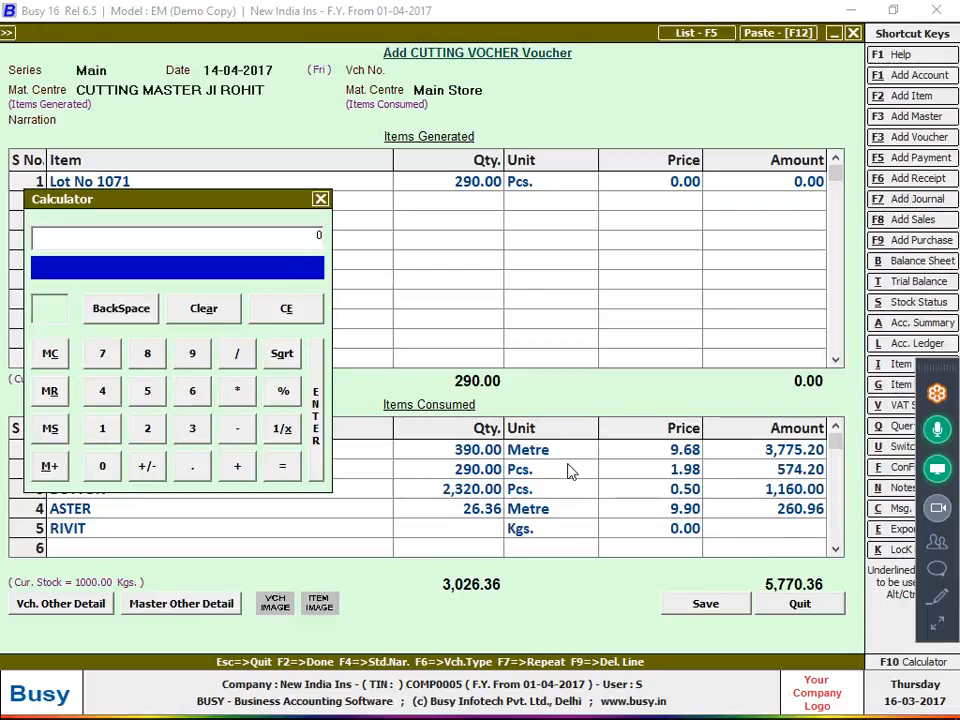
type("/110")
key("Return")
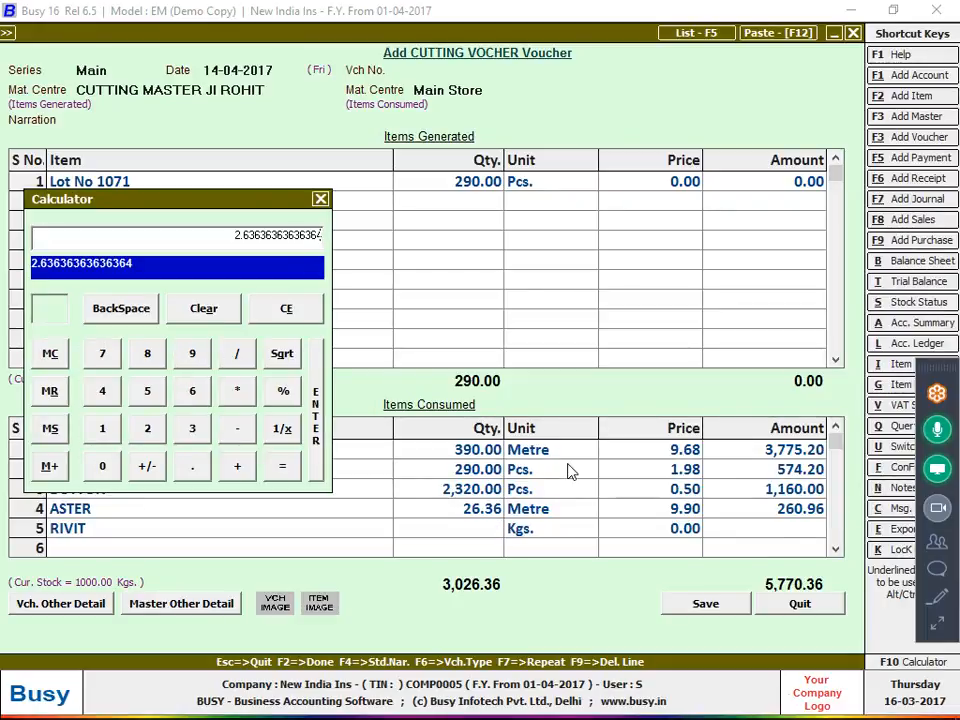
key("Return")
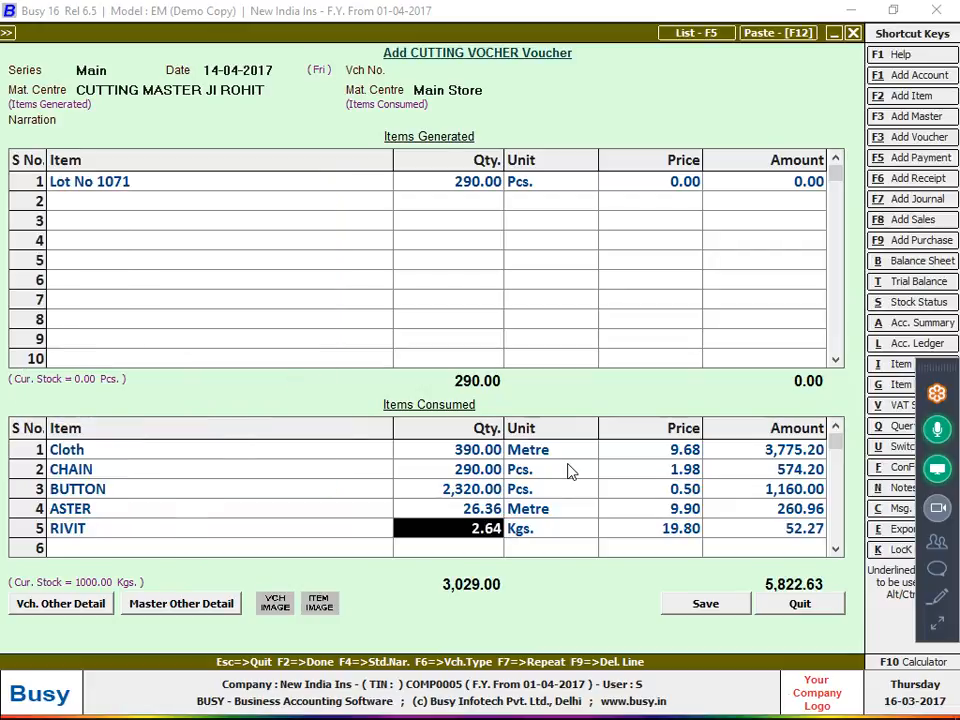
Set Lot No 1071's amount to 5,822.63
key("Return")
key("Return")
key("Up")
key("Up")
key("Up")
key("Up")
key("Up")
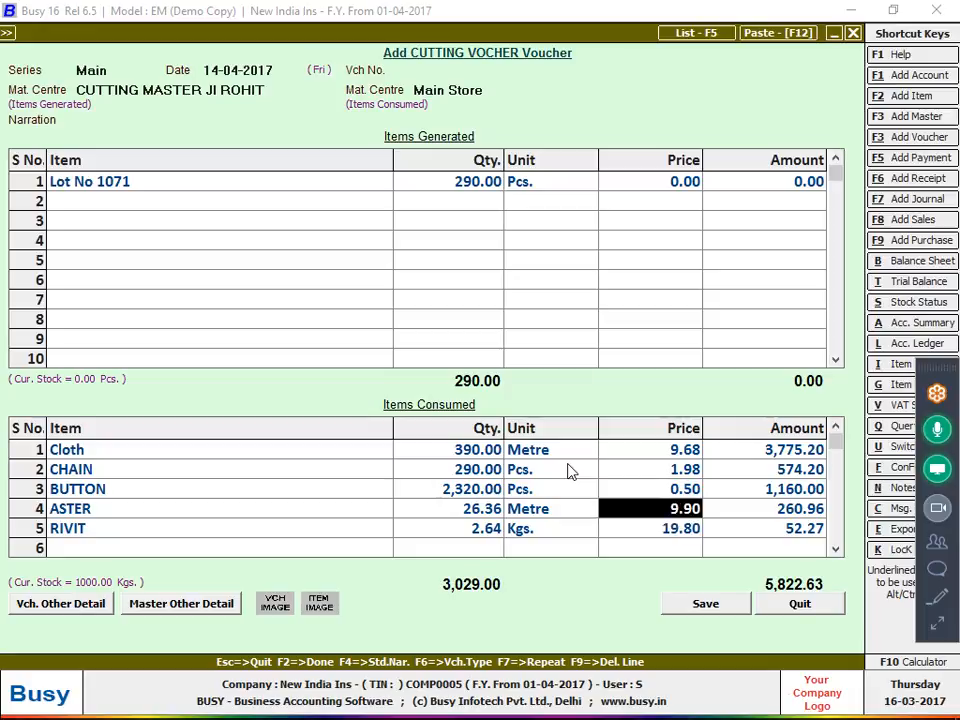
key("Return")
key("Return")
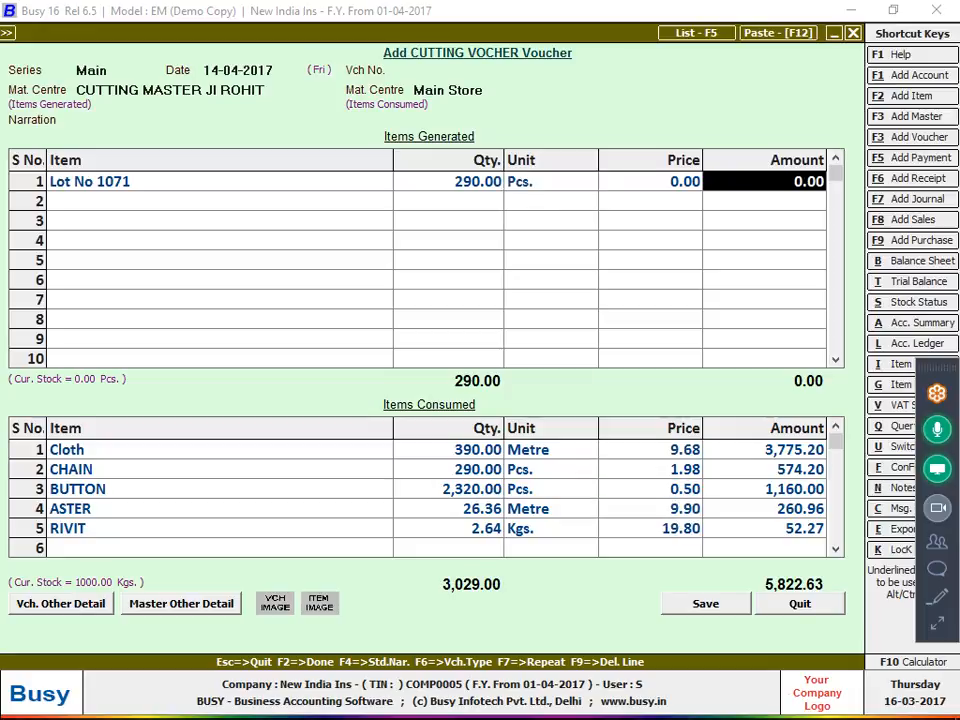
type("5,822.63")
key("Return")
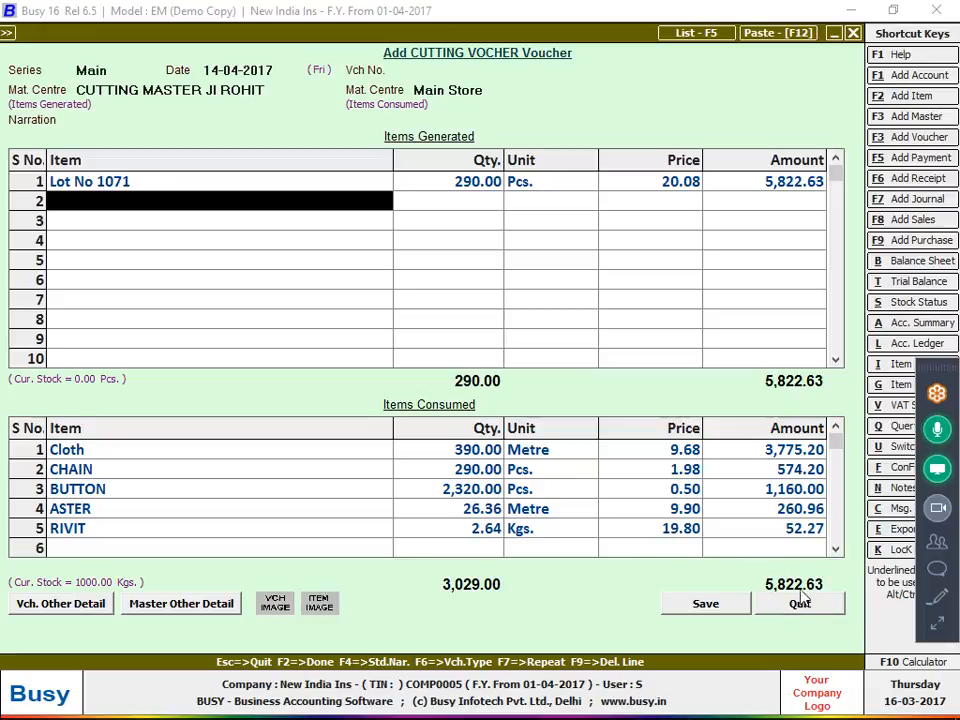
left_click(936, 624)
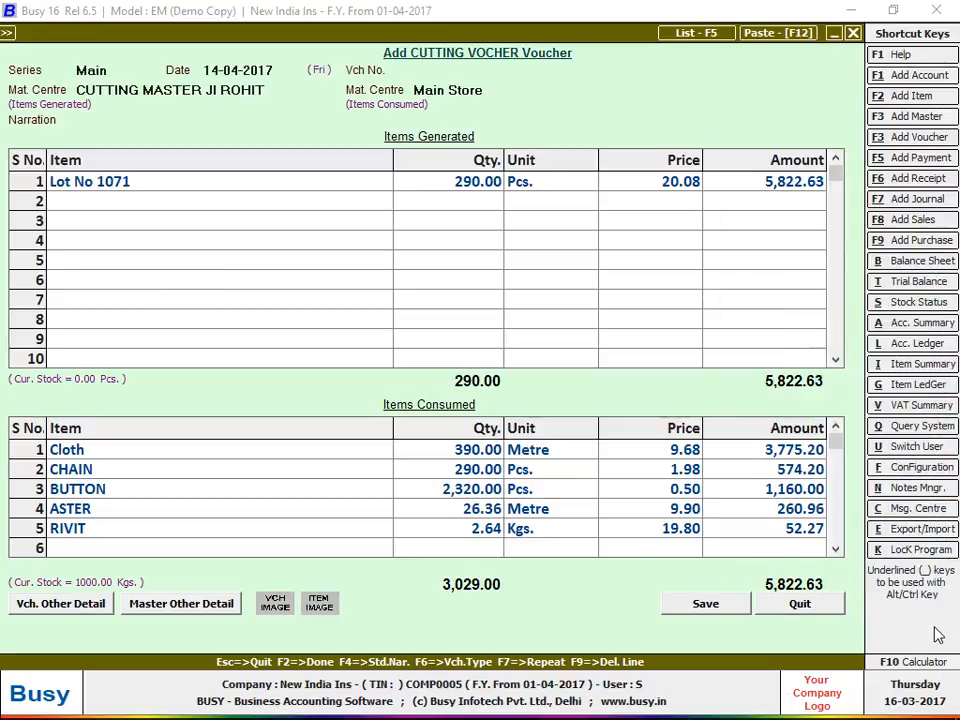
left_click(729, 577)
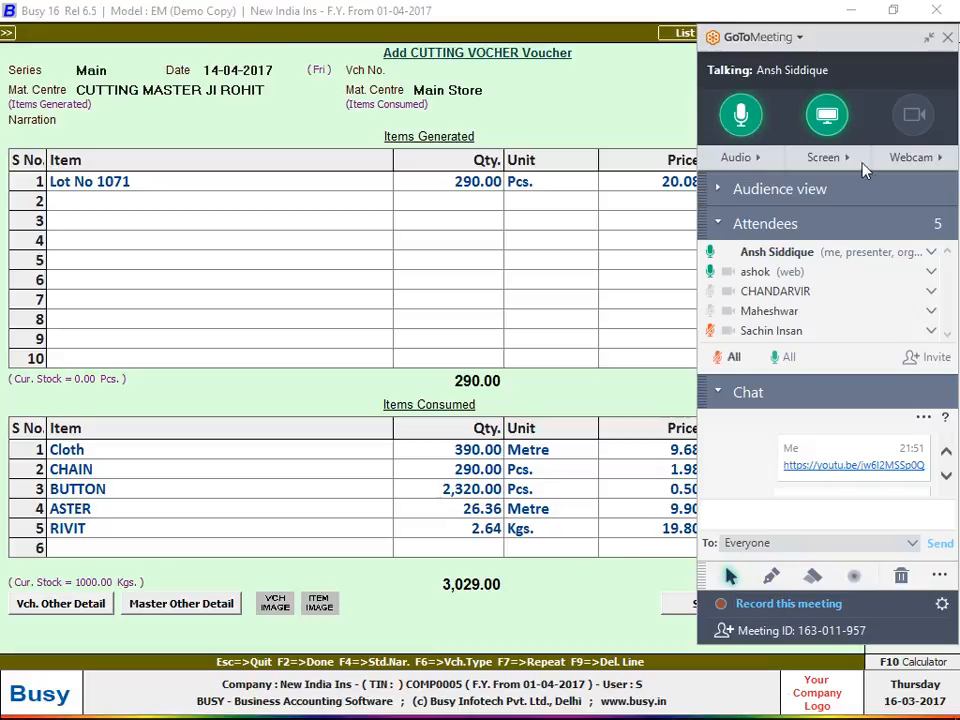
left_click(928, 37)
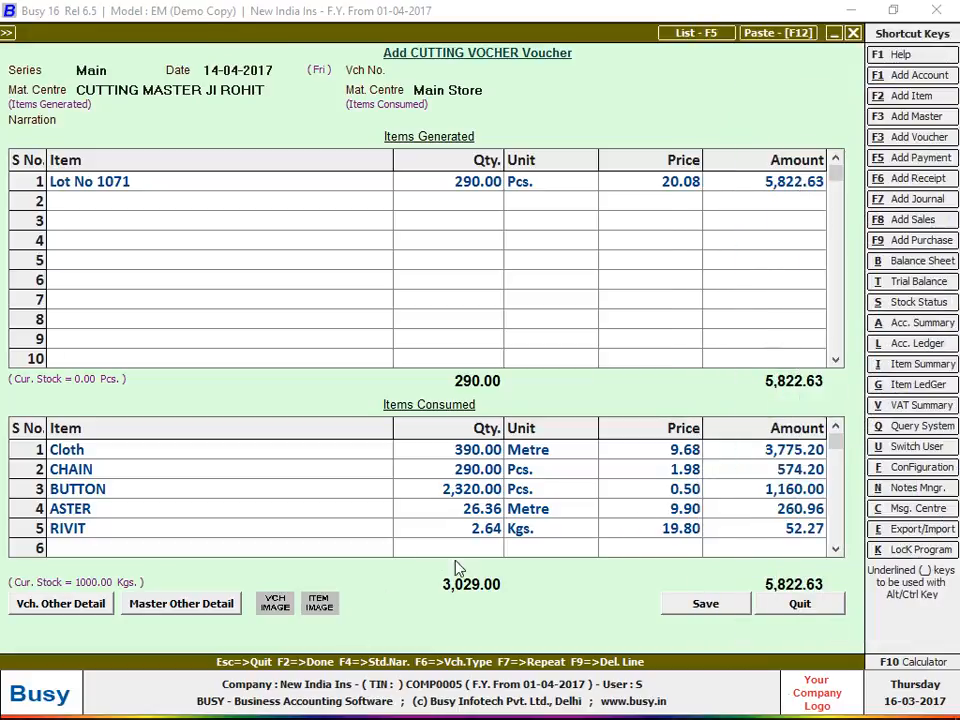
left_click(935, 600)
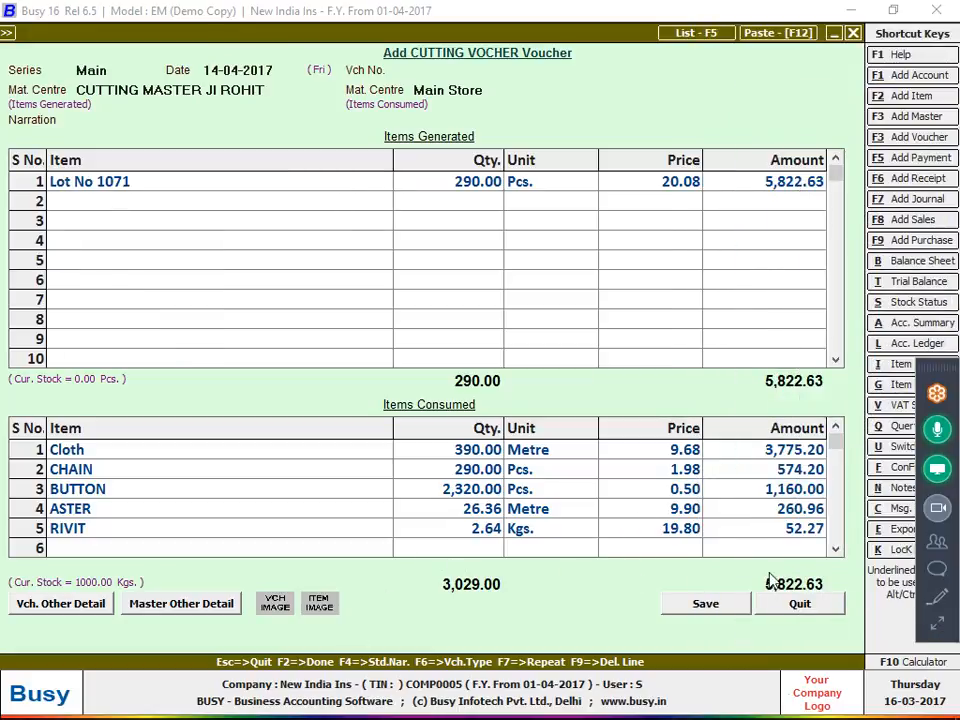
left_click(768, 588)
left_click(936, 604)
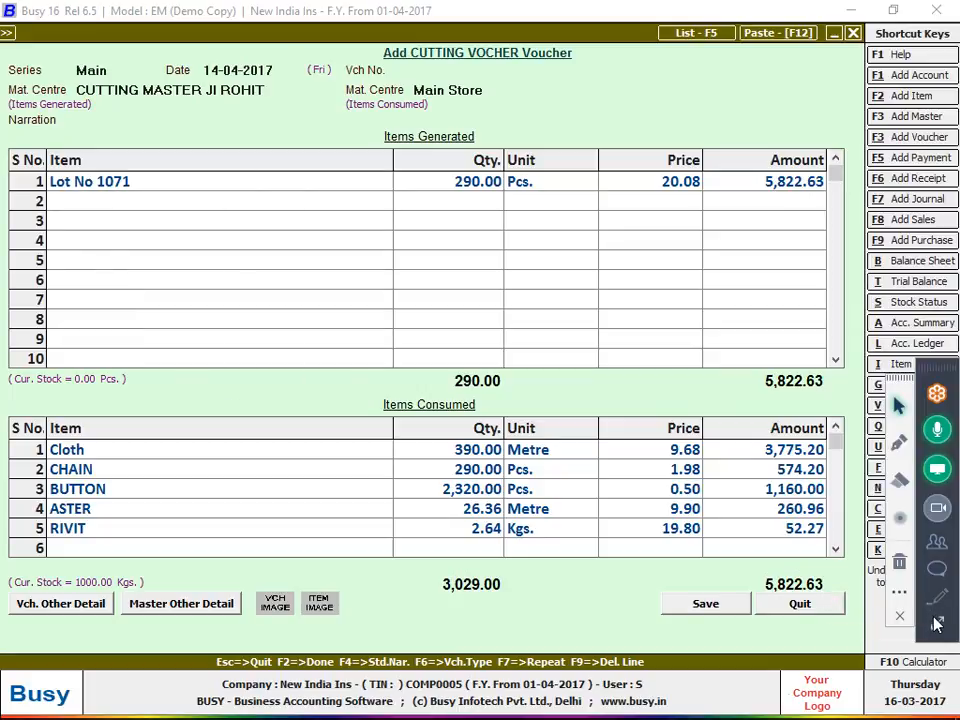
left_click(903, 443)
mouse_move(756, 566)
left_mouse_down()
mouse_move(834, 578)
mouse_move(816, 563)
left_mouse_up()
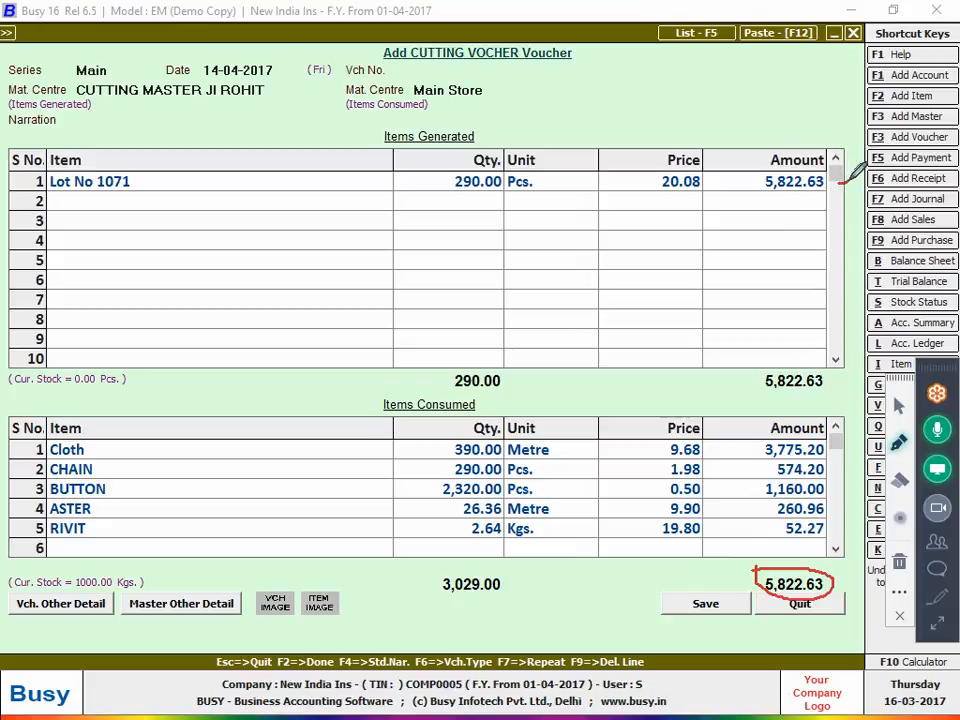
left_click_drag(841, 182, 853, 164)
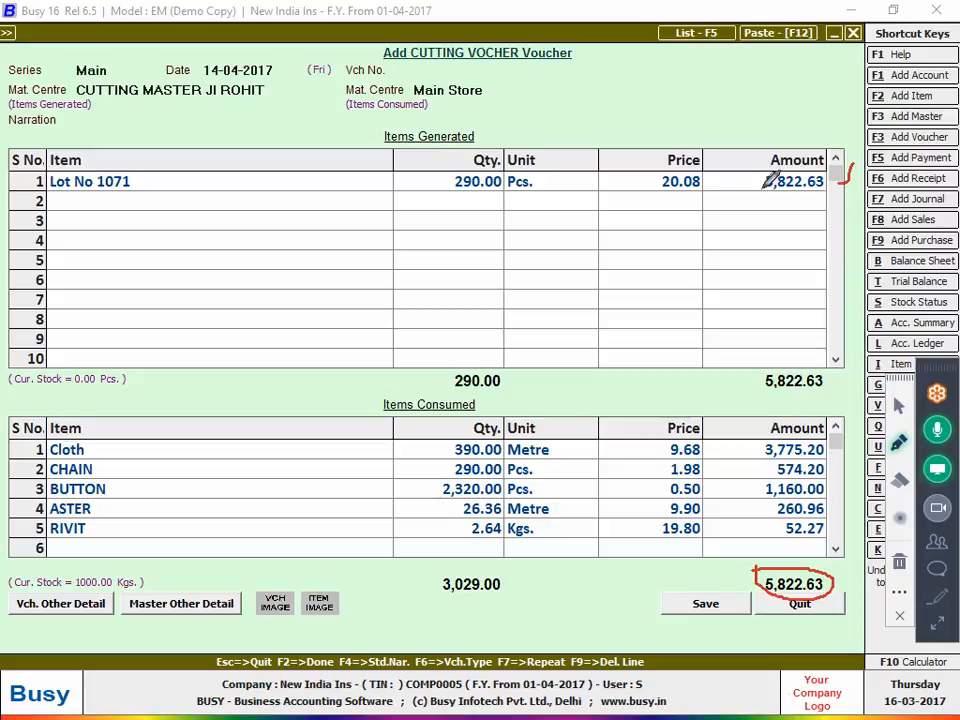
left_click(899, 404)
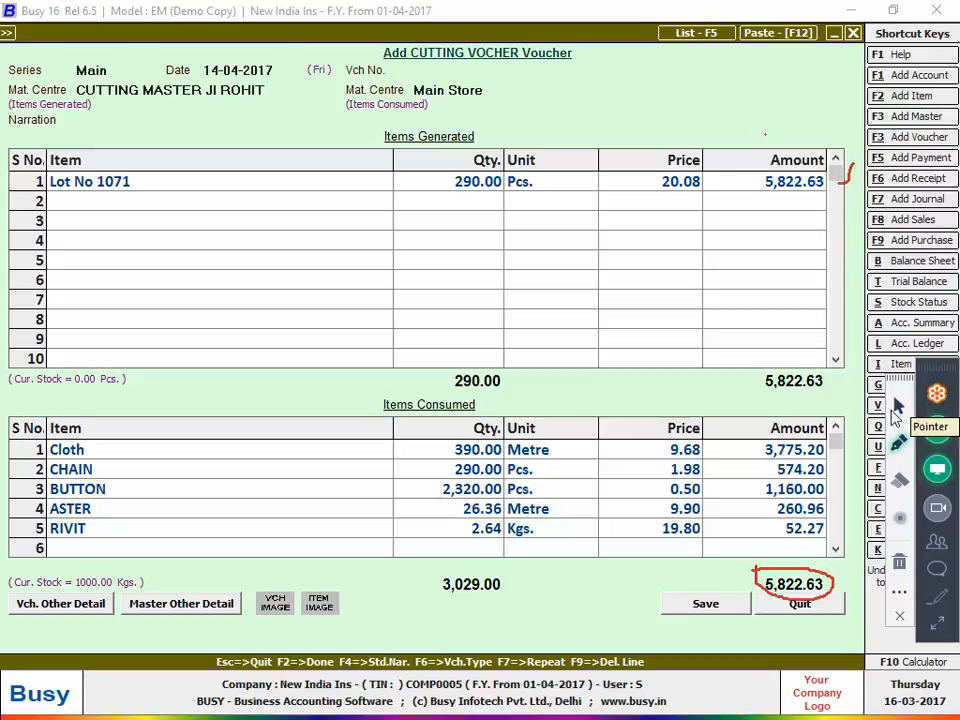
left_click(763, 182)
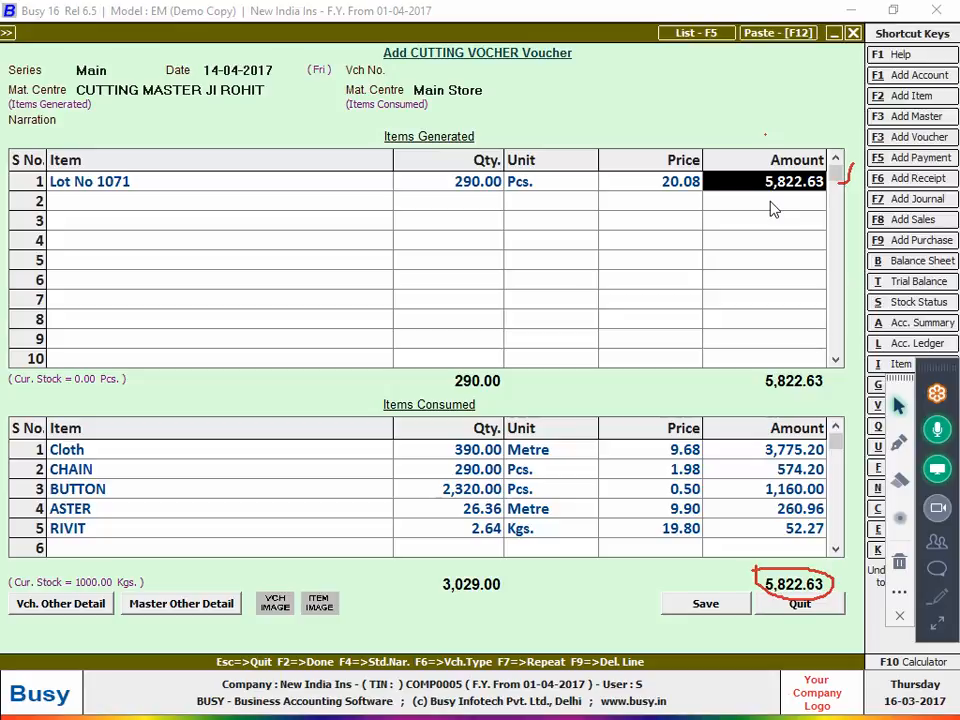
left_click(492, 450)
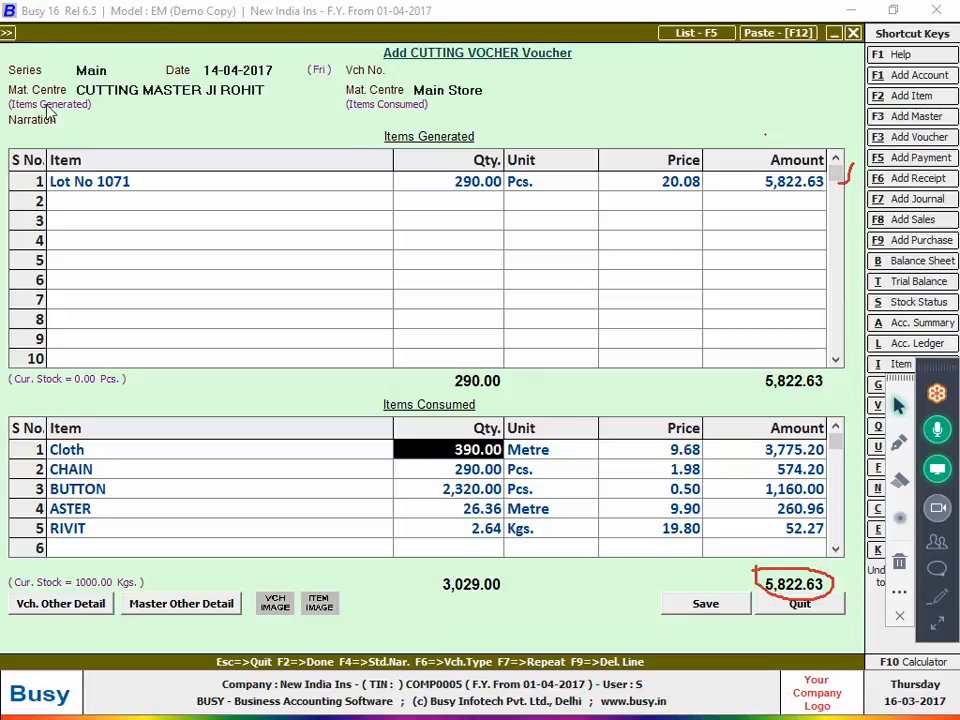
left_click(102, 117)
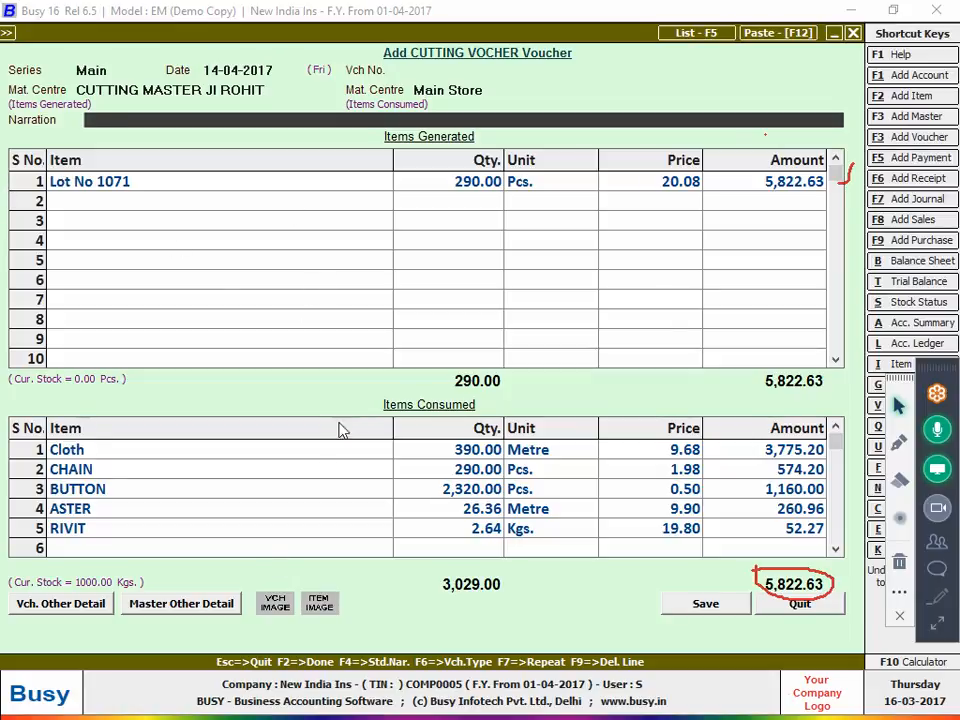
Type the narration 'avg= 390/290 total meter/total qty=390/290=1.34'
left_click(432, 455)
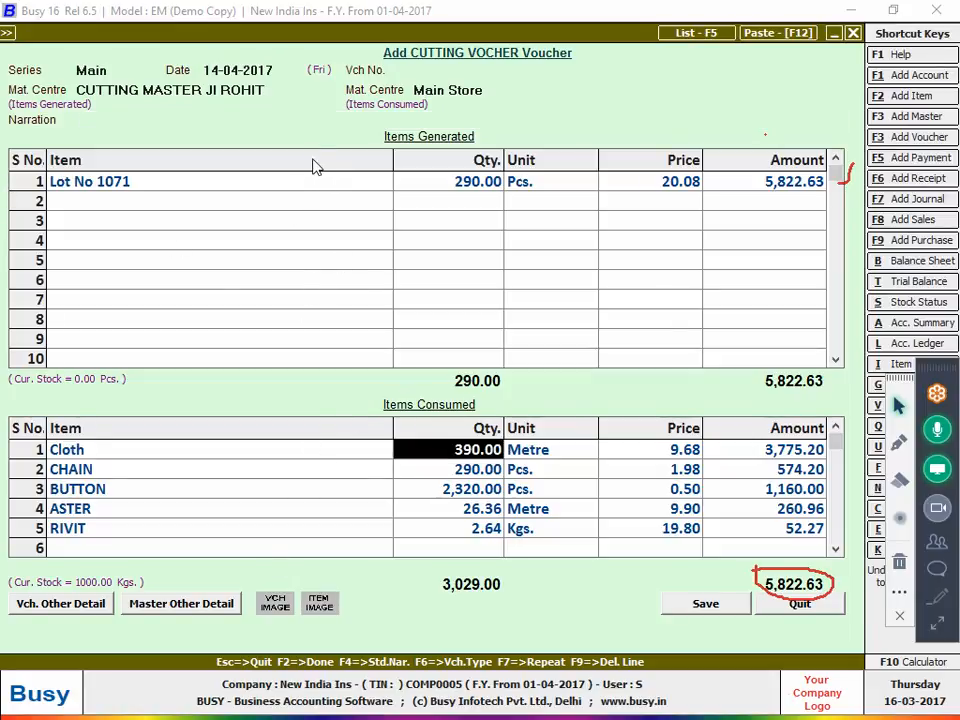
left_click(335, 126)
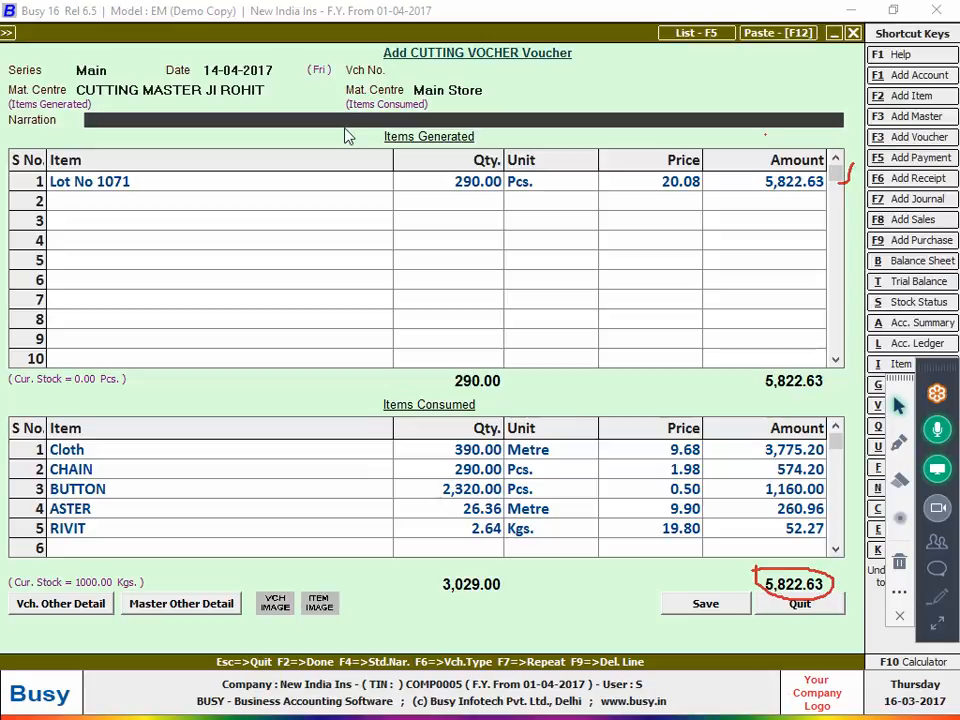
type("avg= 390/2")
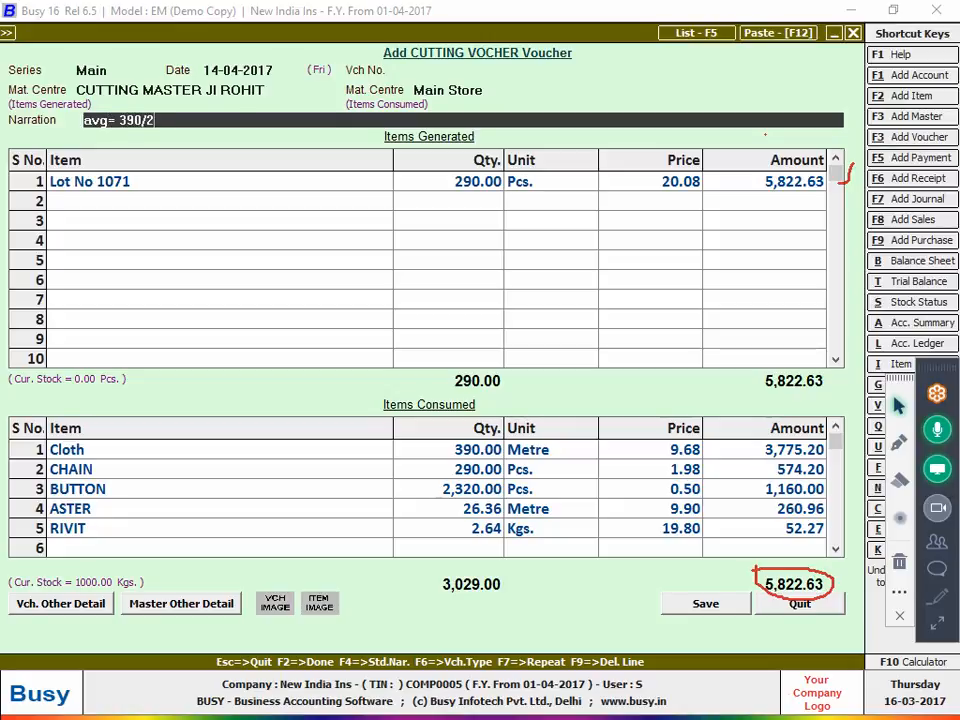
type("90 tot")
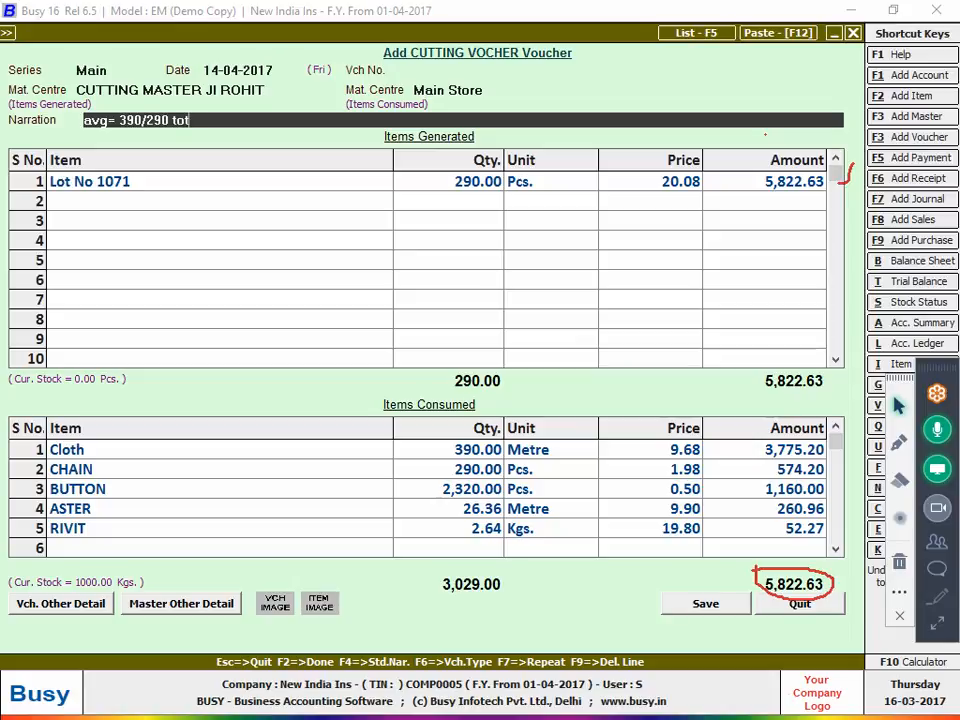
type("al meter/total qty")
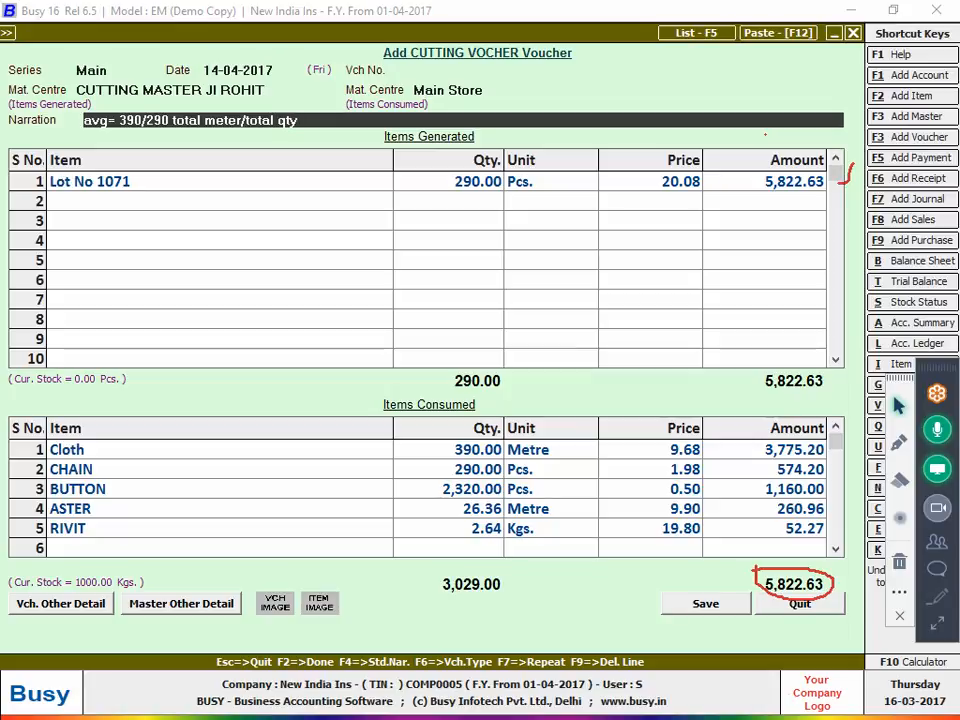
type("=390/290")
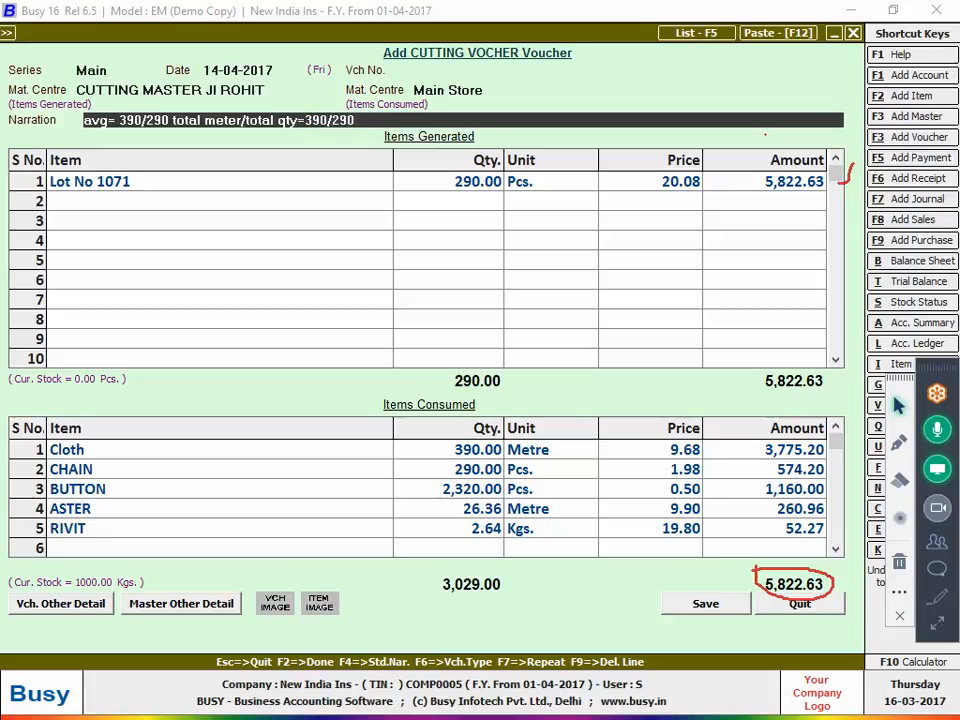
type("=1")
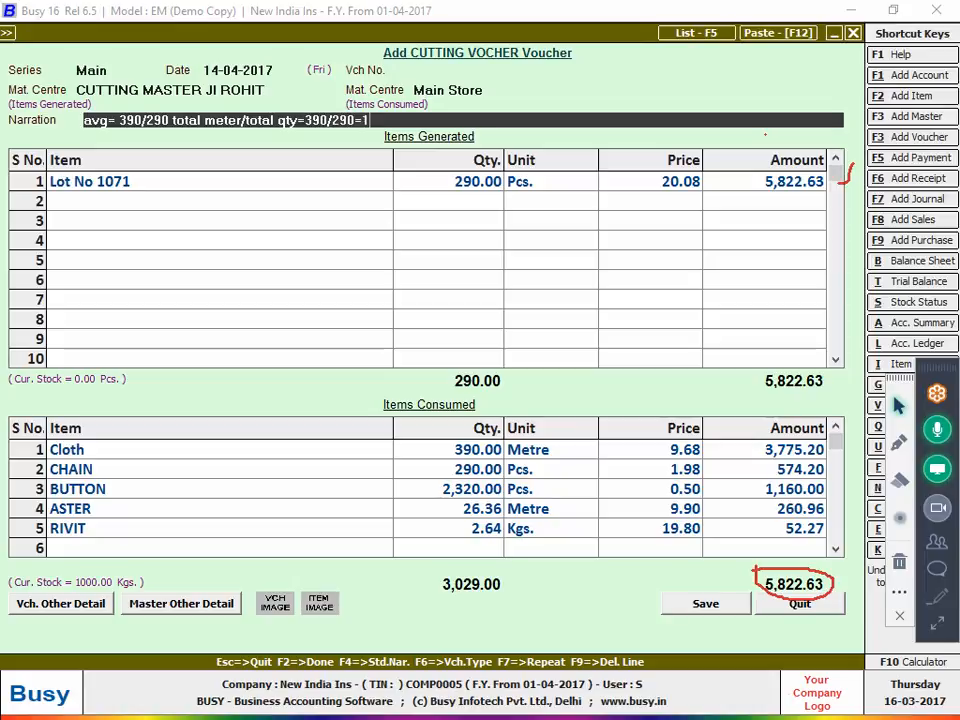
type(".34")
Verify 390/290 on the F10 calculator, then close it
key("F10")
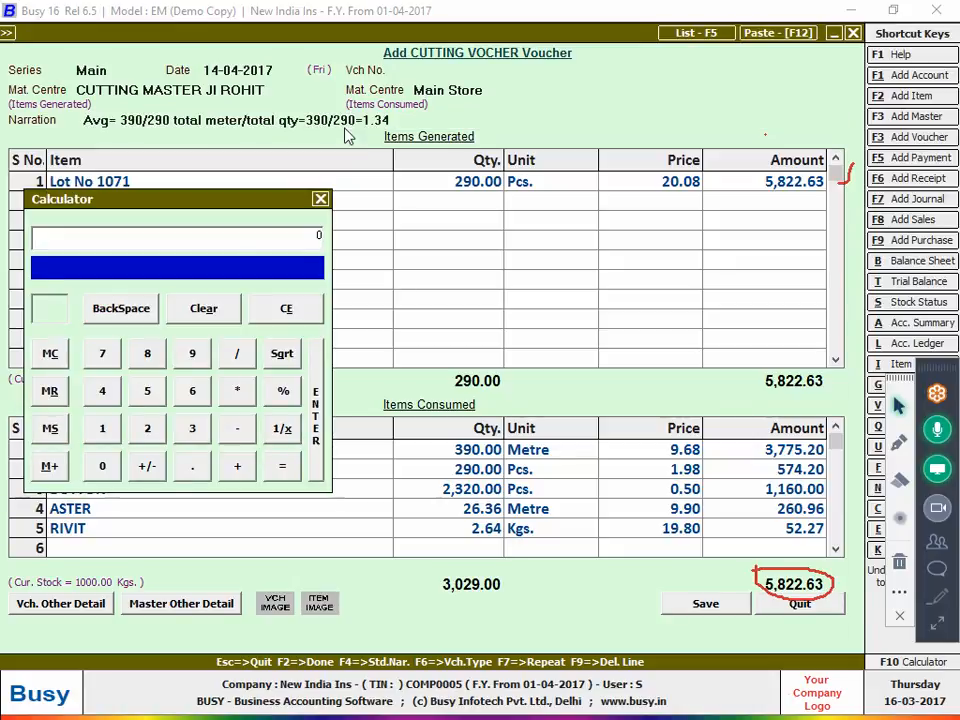
type("390/290")
key("Return")
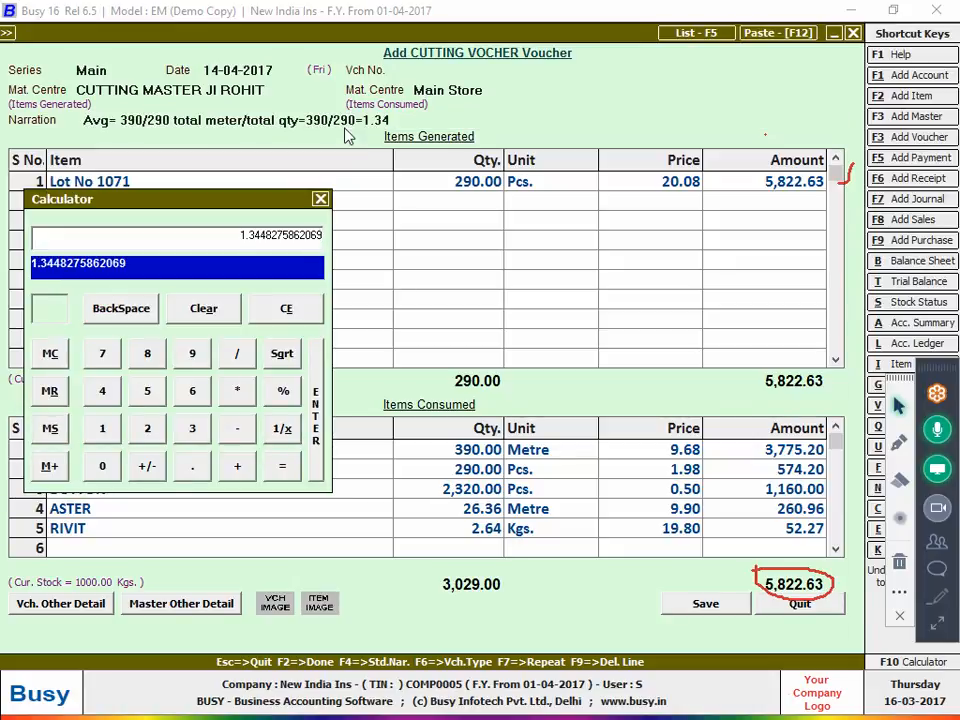
key("Escape")
key("Escape")
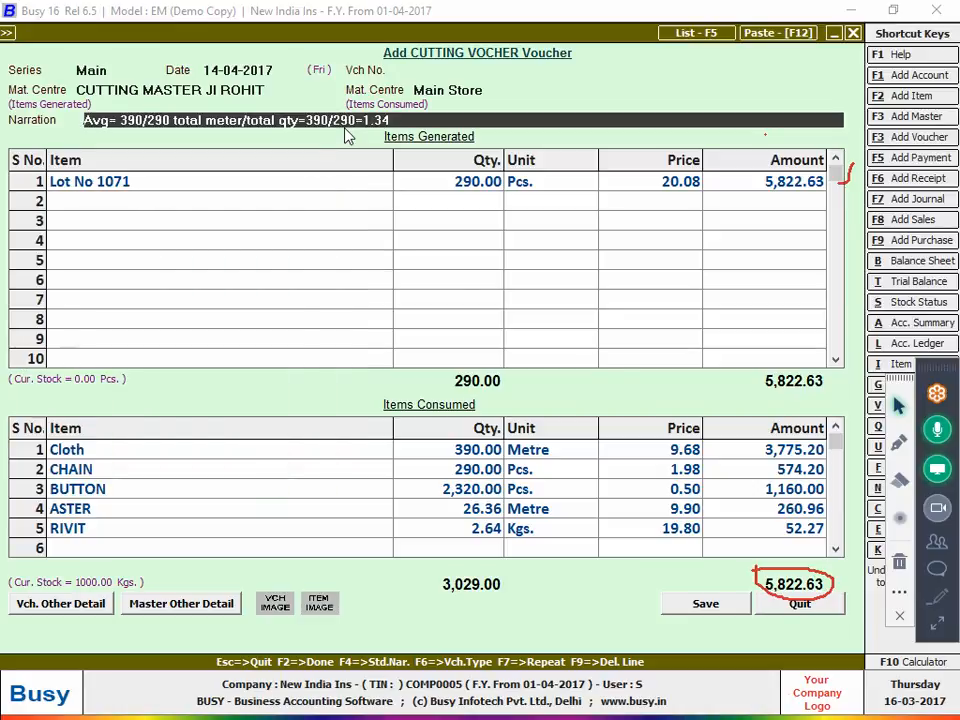
Save the Lot No 1071 cutting voucher and review it from the Cutting Voucher Register
left_click(700, 603)
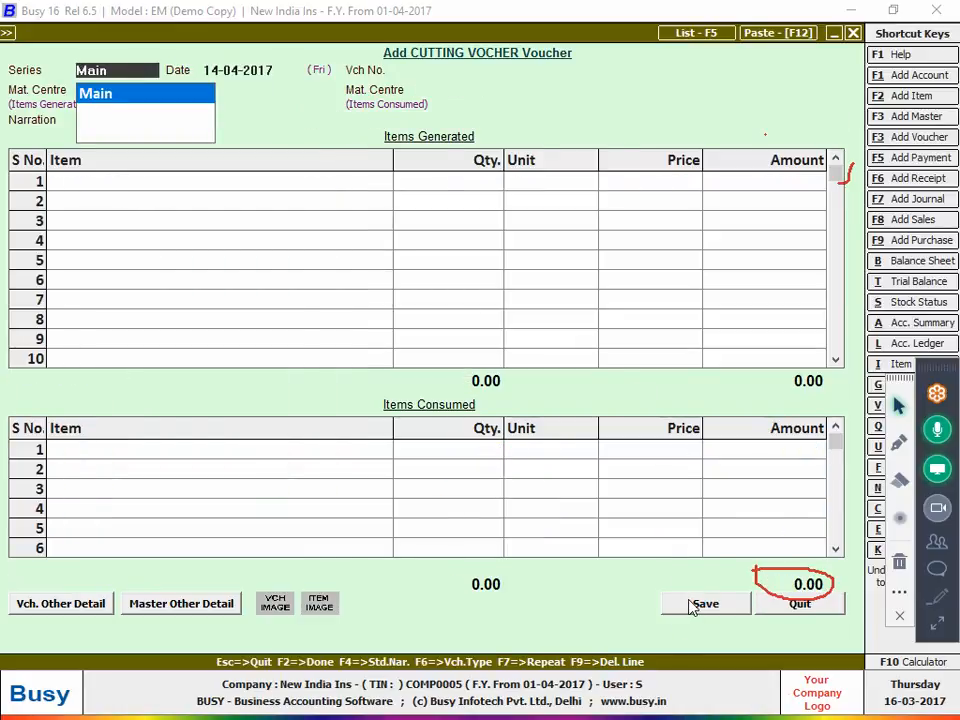
key("Escape")
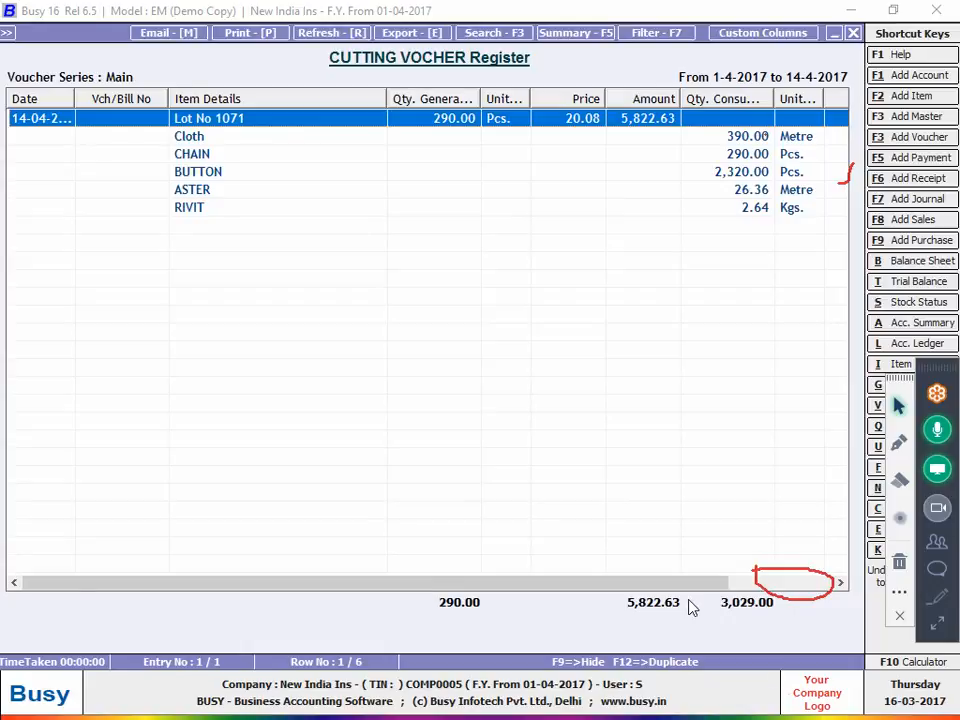
left_click(899, 441)
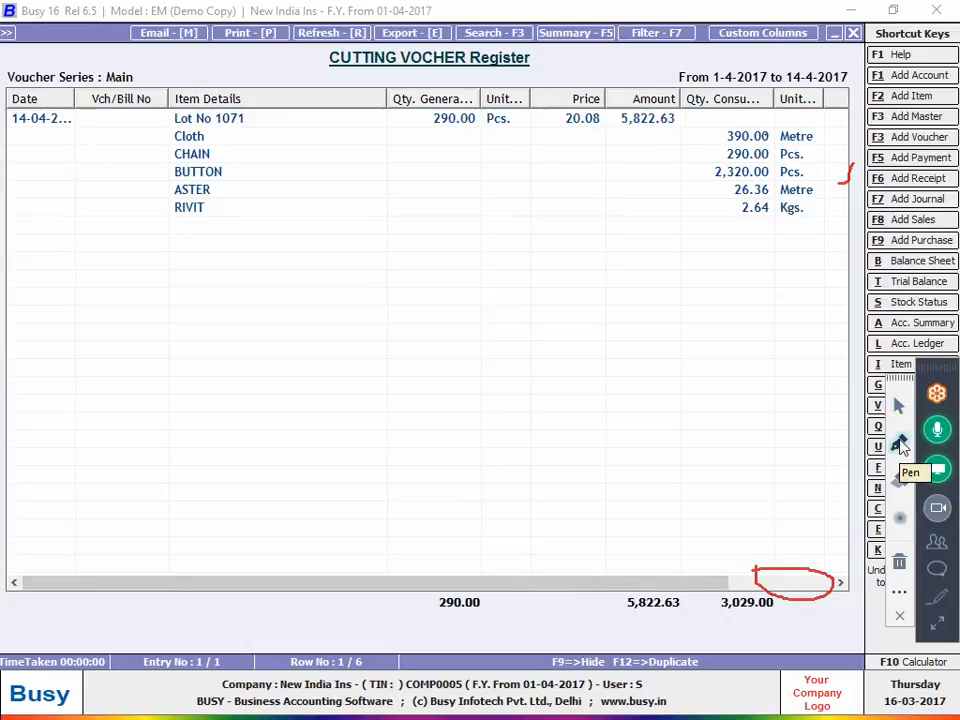
left_click(911, 568)
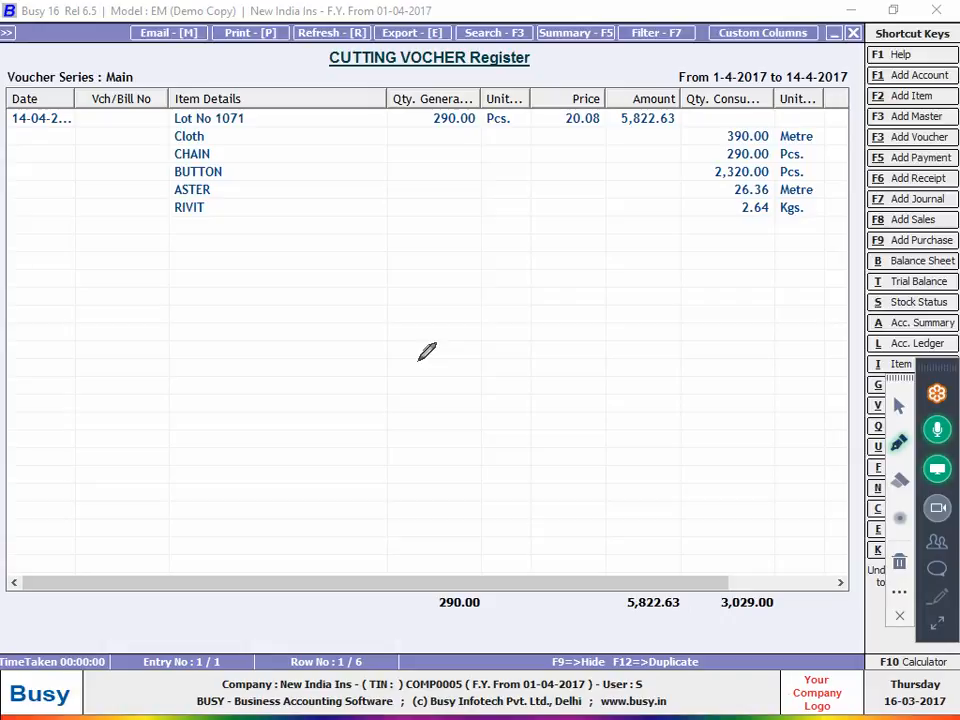
left_click(899, 405)
double_click(255, 162)
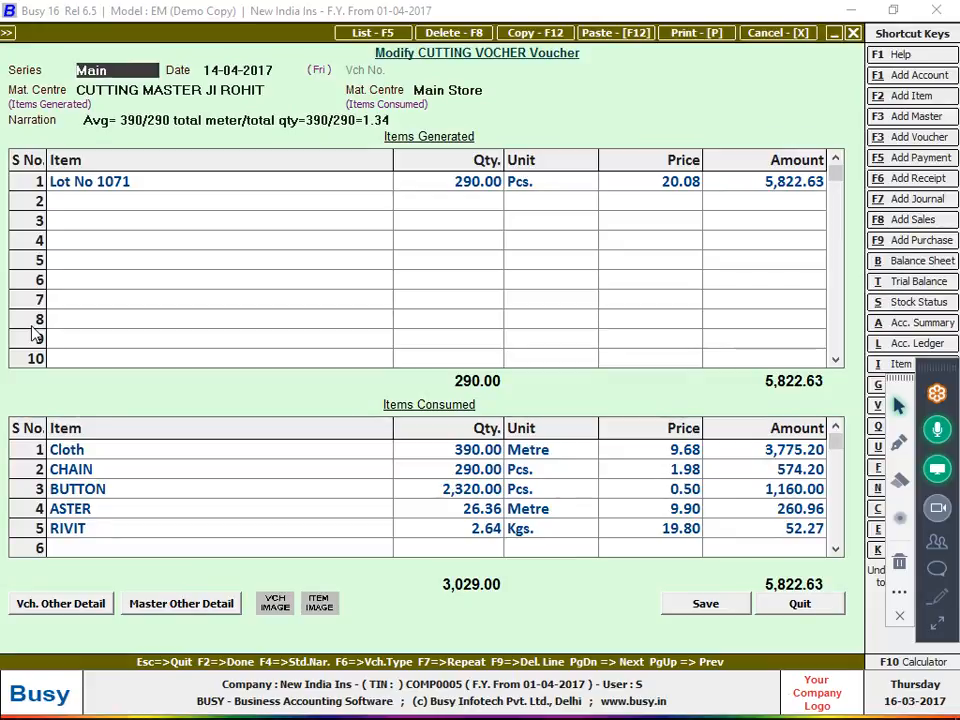
key("Escape")
key("Escape")
key("Escape")
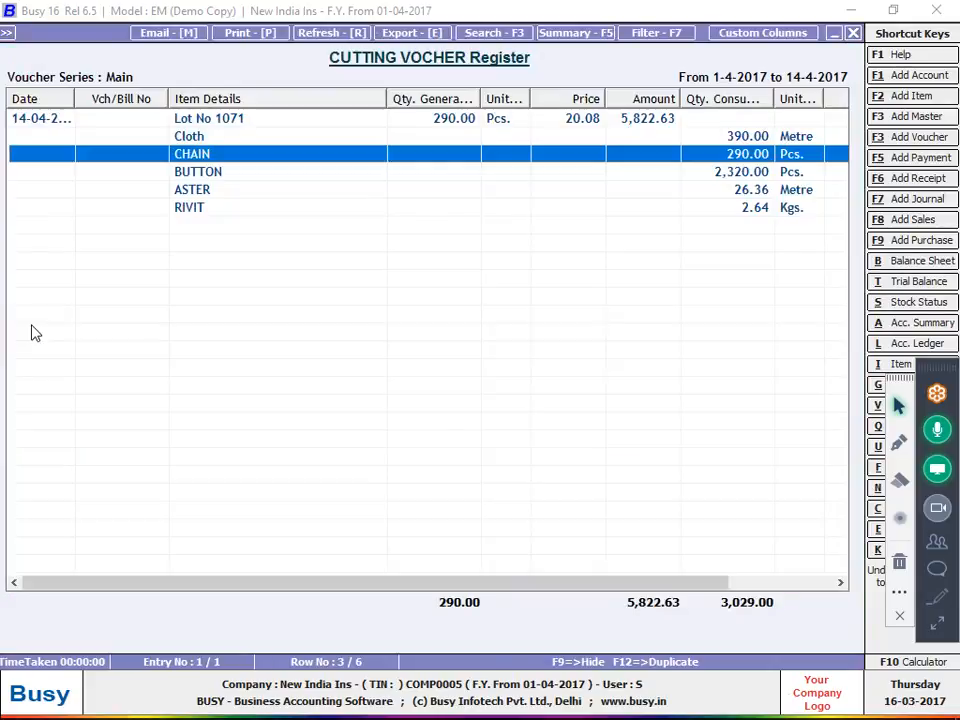
Start a new stock transfer voucher in the Main series
key("Up")
key("Up")
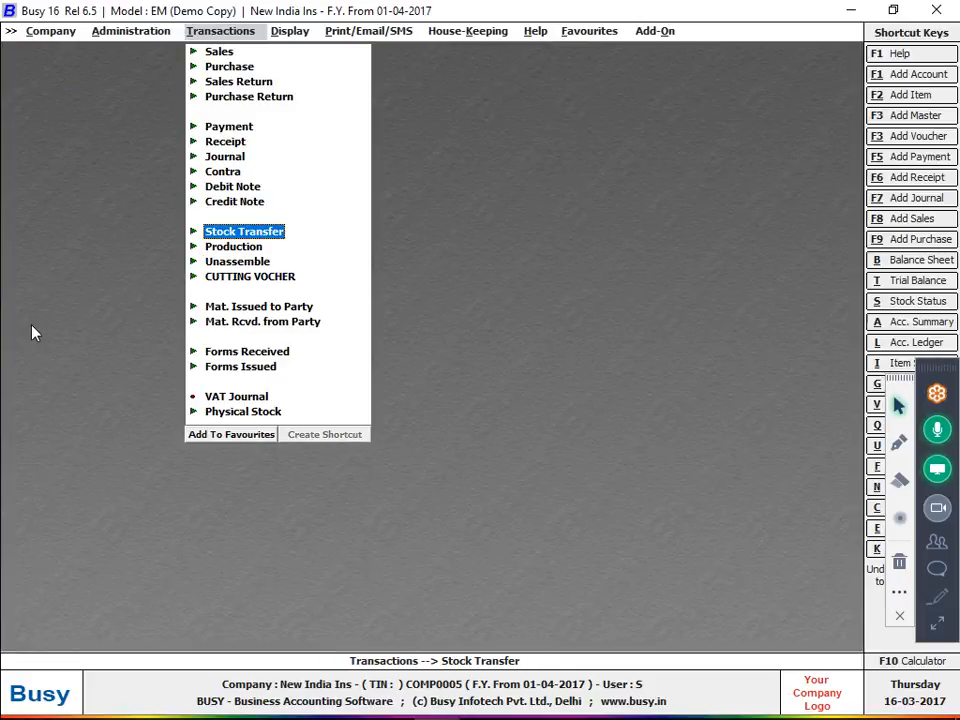
key("Return")
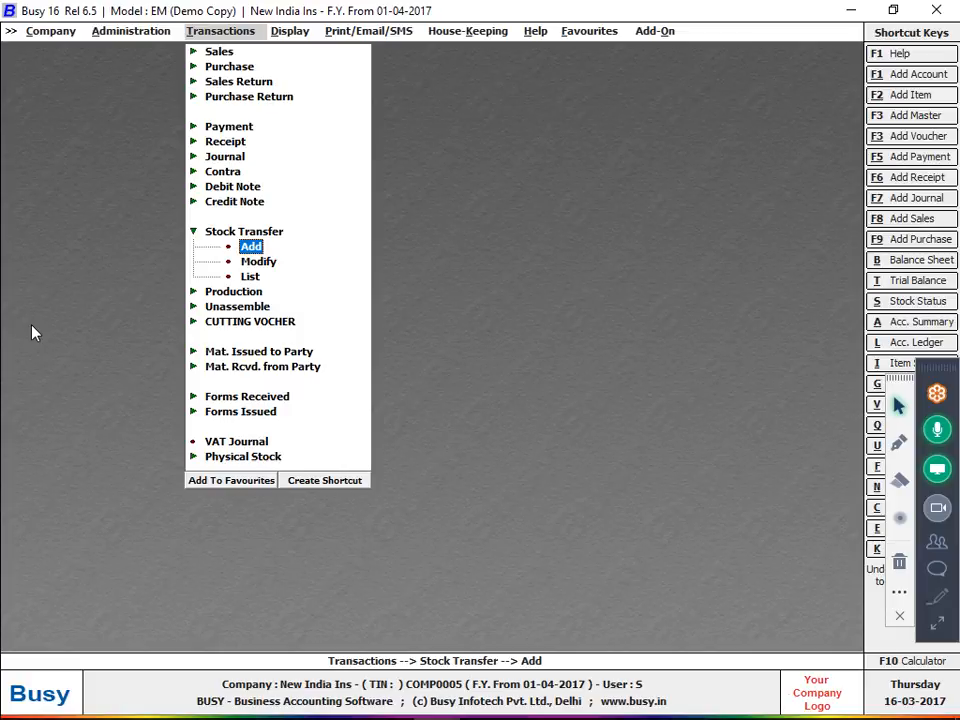
key("Return")
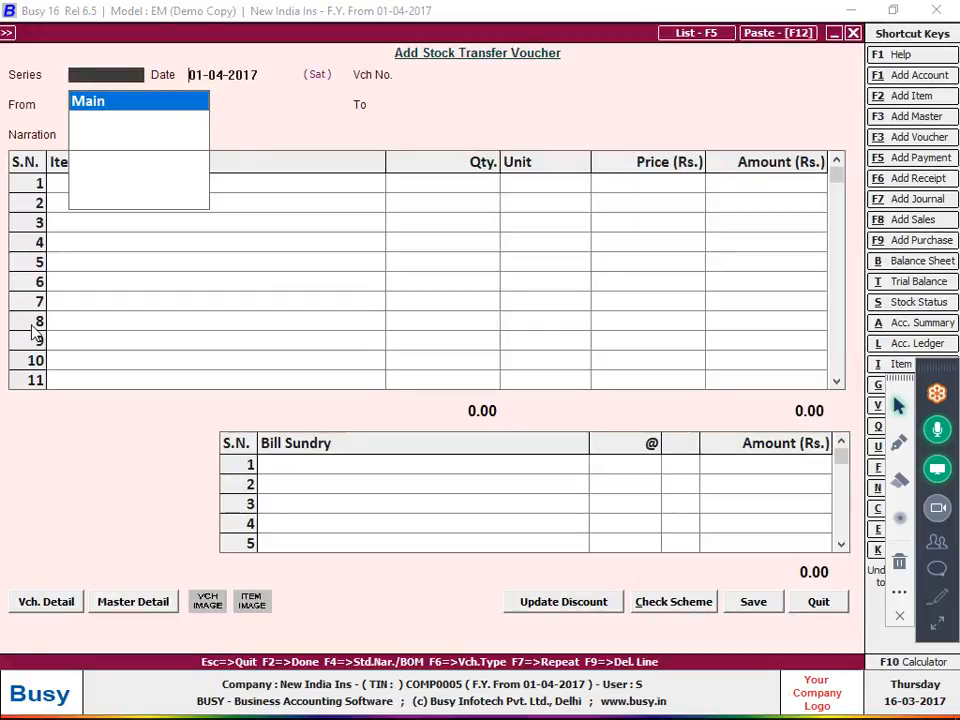
key("Return")
Date the transfer 18-04-2017, with the cutting master's centre as the source
key("alt+Tab")
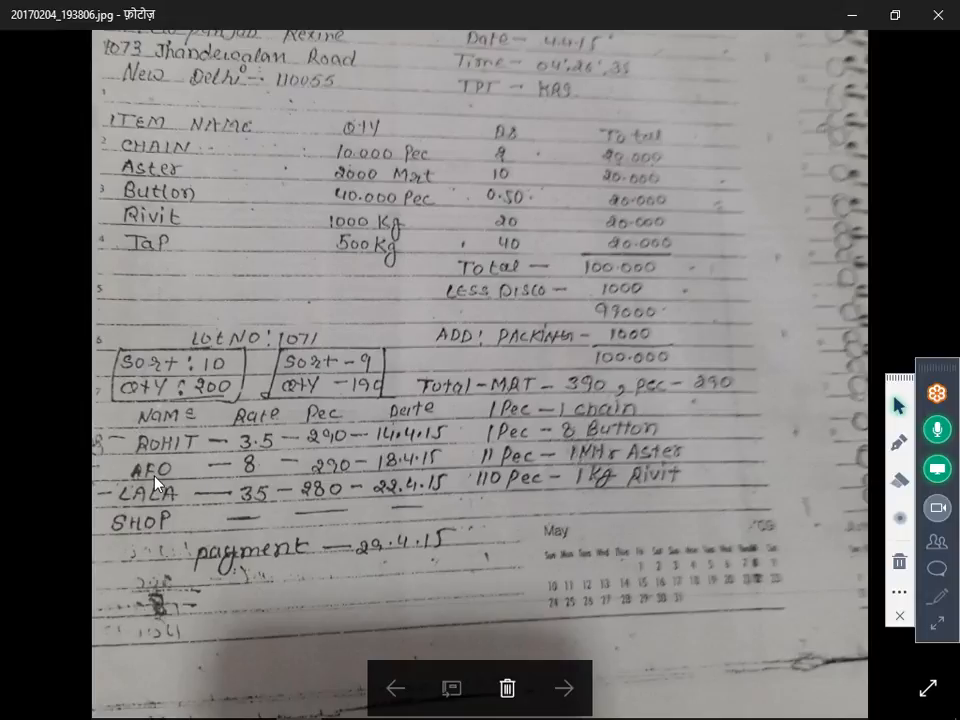
key("alt+Tab")
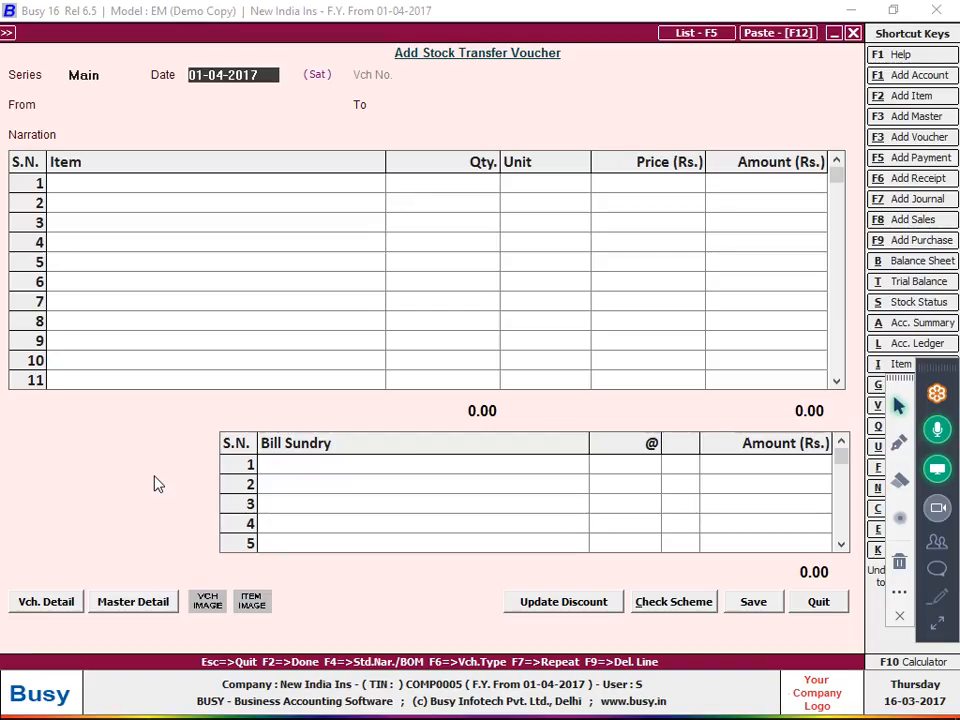
key("Return")
key("Up")
type("18")
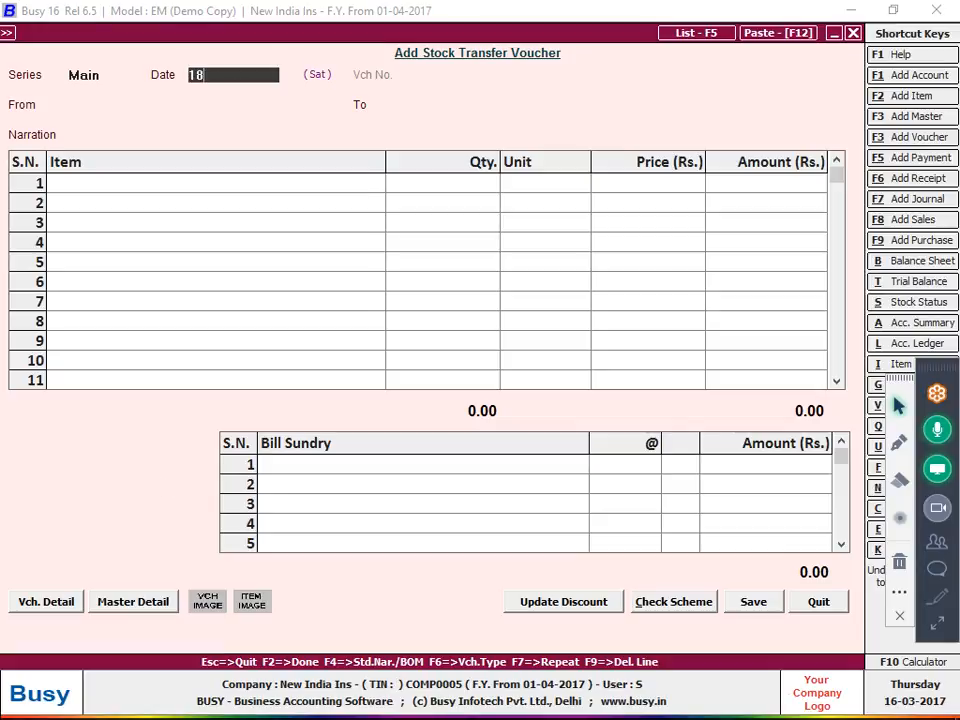
key("Return")
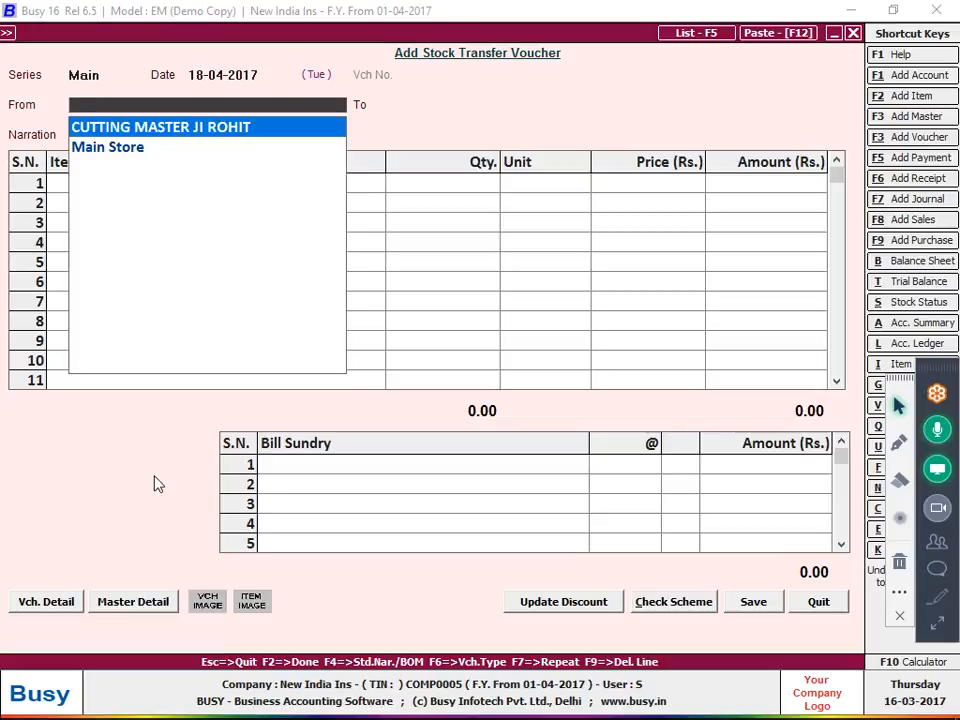
key("Return")
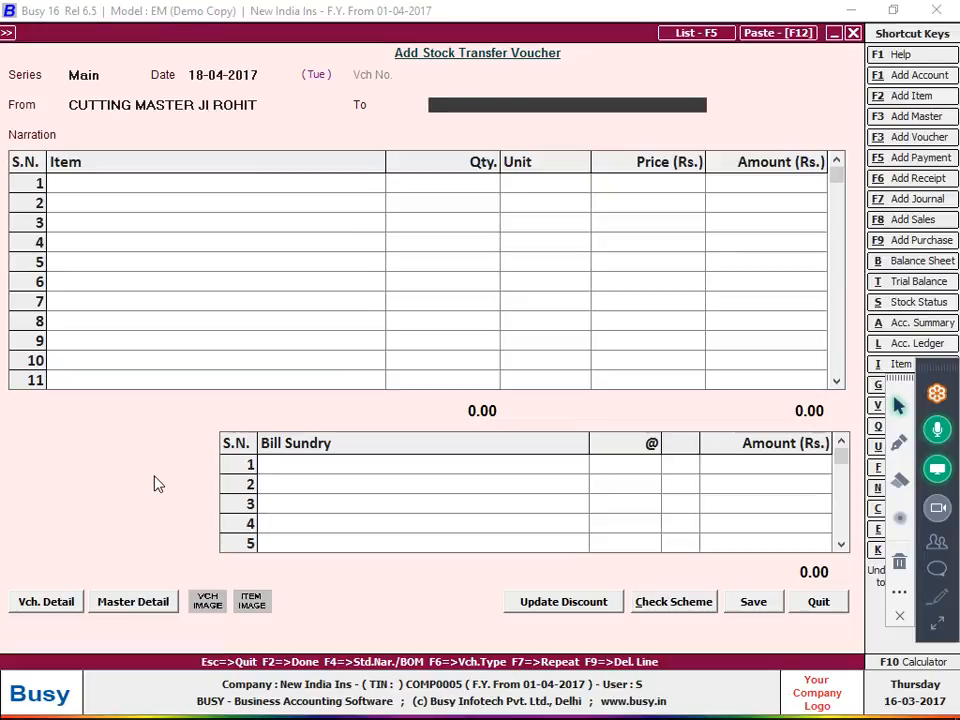
key("F3")
Name the new material centre AFO FABRICATION under Production Floors, with stock-transfer accounting on
type("af")
key("BackSpace")
key("BackSpace")
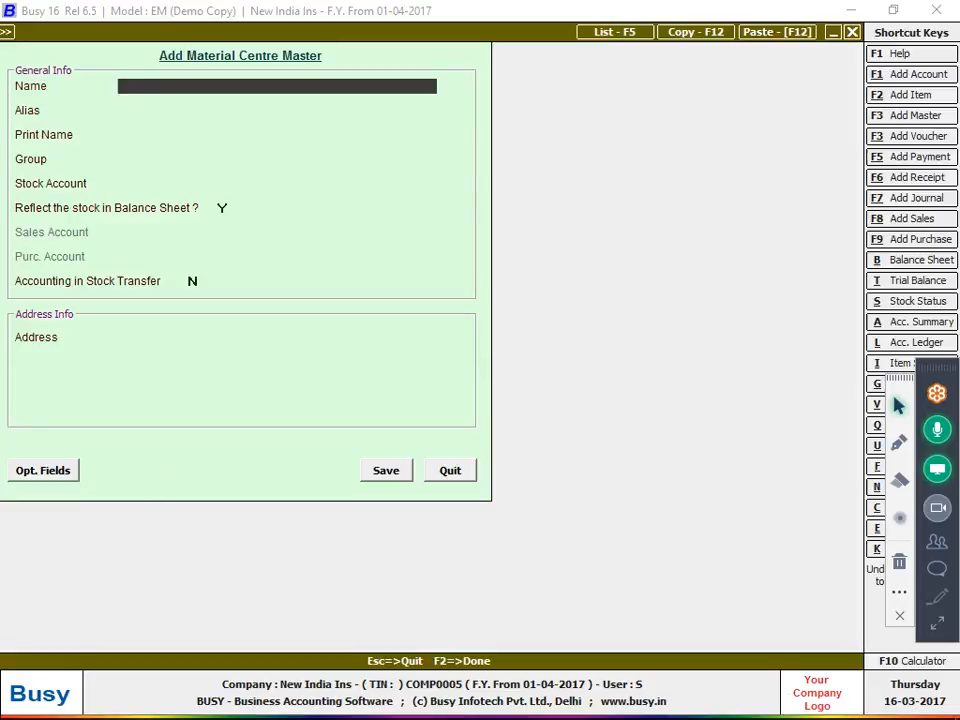
type("AFO FABRICATION")
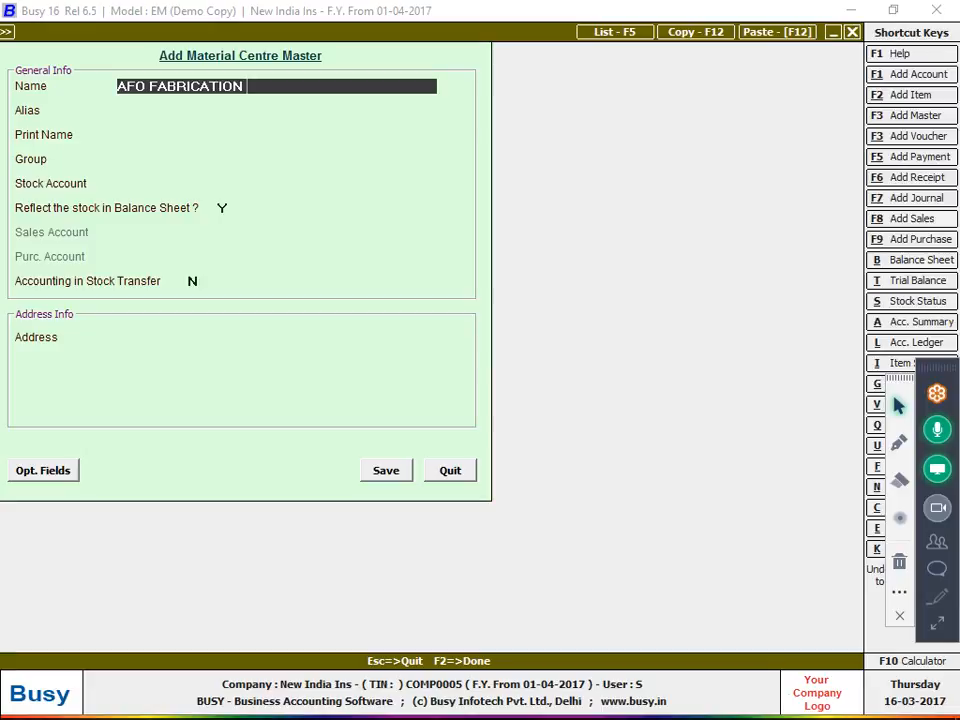
key("Return")
key("Return")
key("Return")
key("Down")
key("Return")
key("Return")
key("Return")
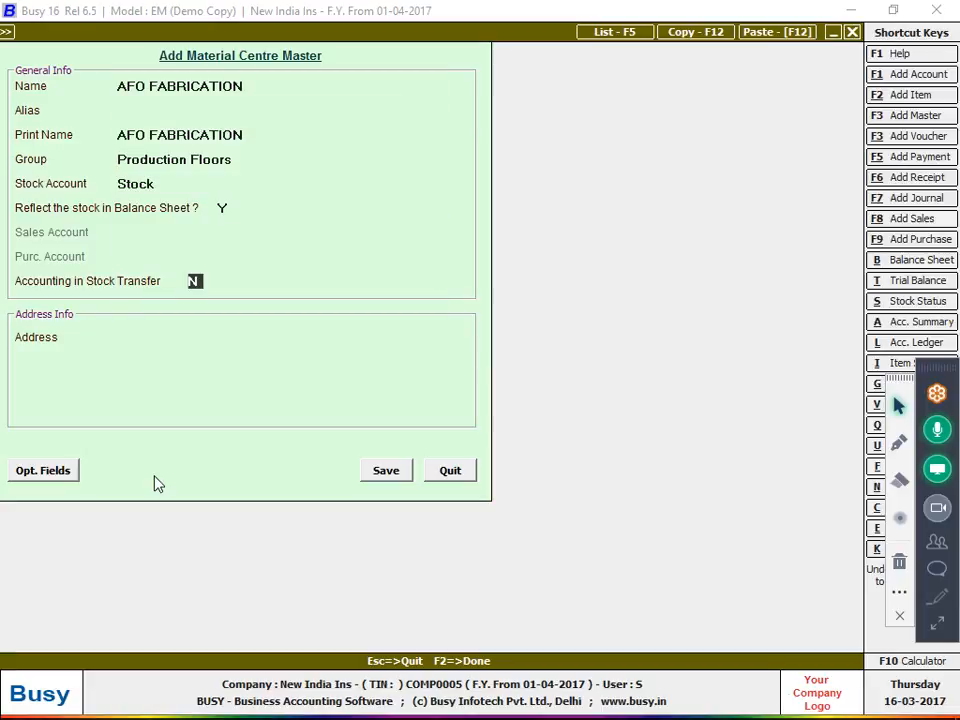
key("y")
key("Return")
Create the centre's linked job-worker account under Sundry Creditors, then save the centre
type("A")
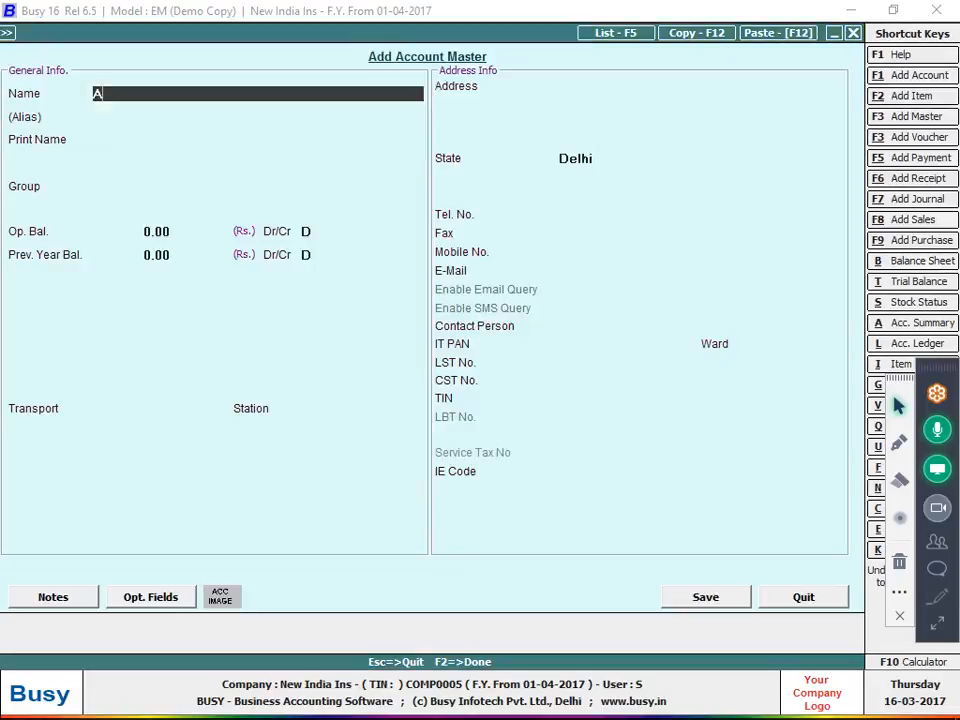
type("FO ")
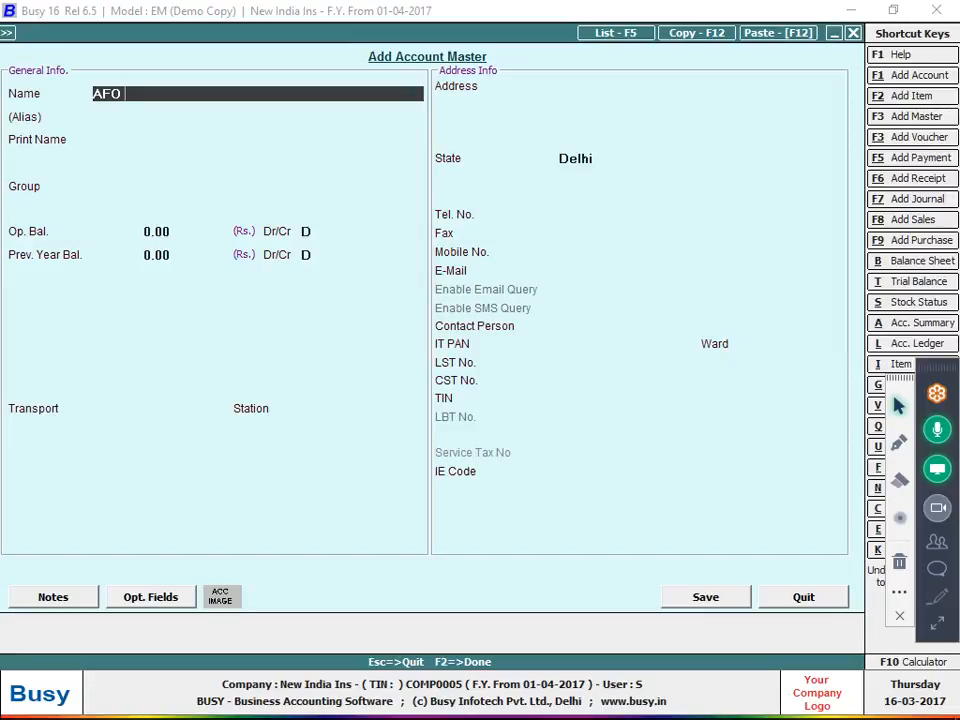
type("FABRICATION (")
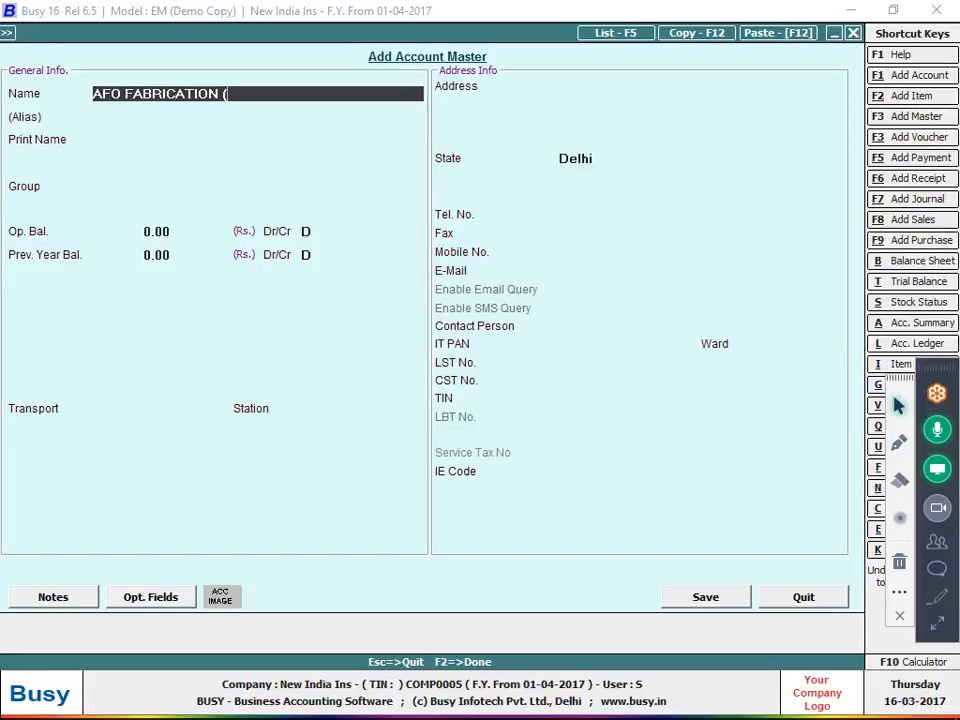
type("ROHIT)")
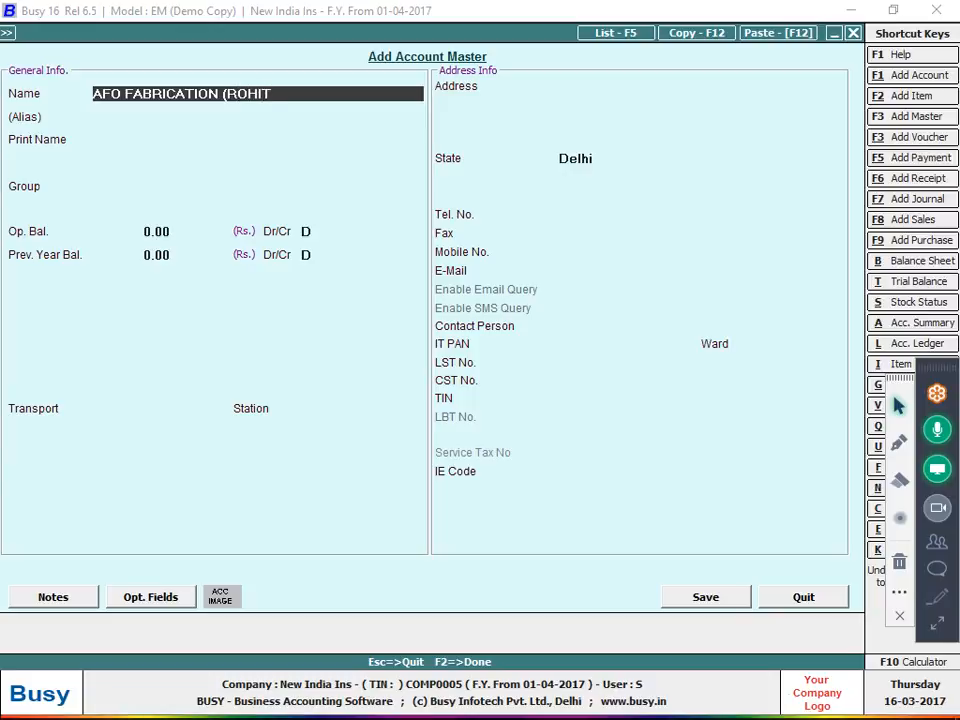
key("Return")
key("Return")
key("Return")
type("S")
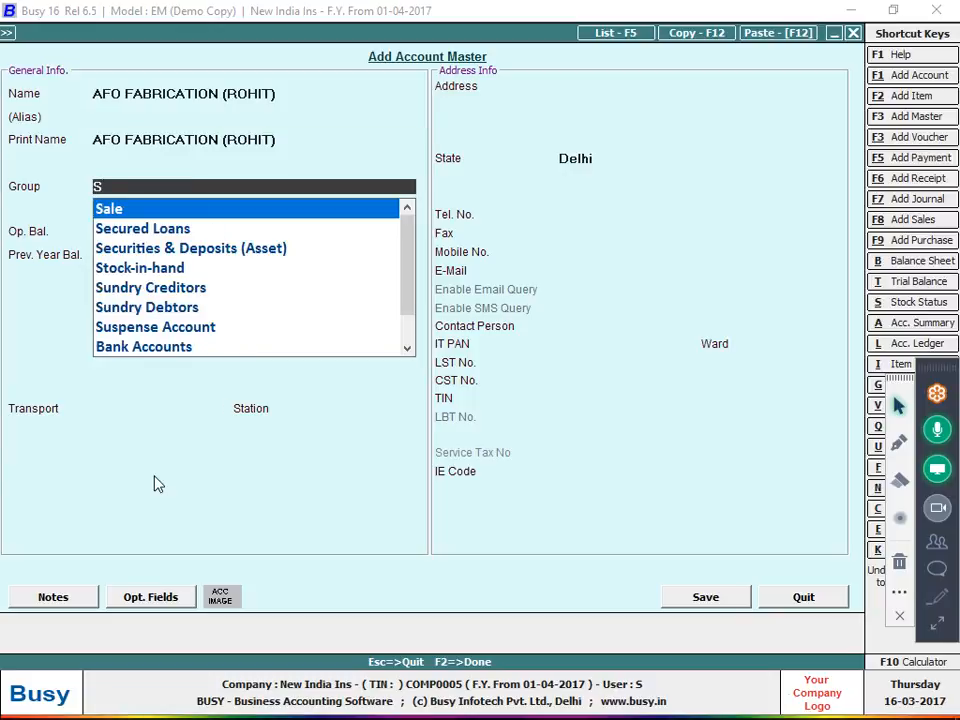
type("UN")
key("Return")
key("Return")
key("Return")
key("Return")
key("Return")
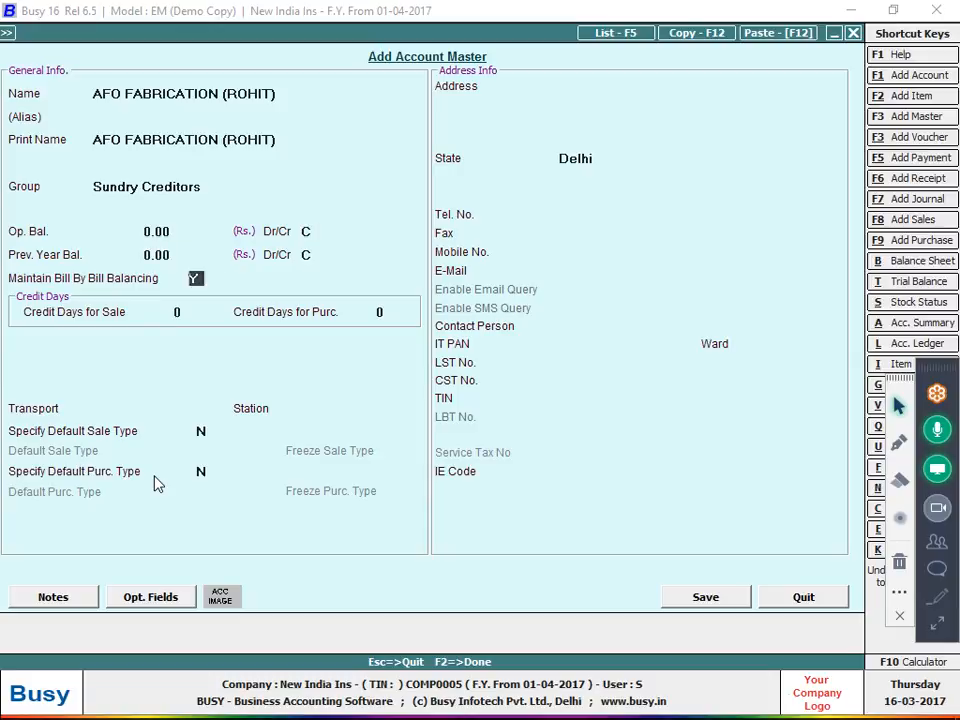
type("N")
key("F2")
key("Return")
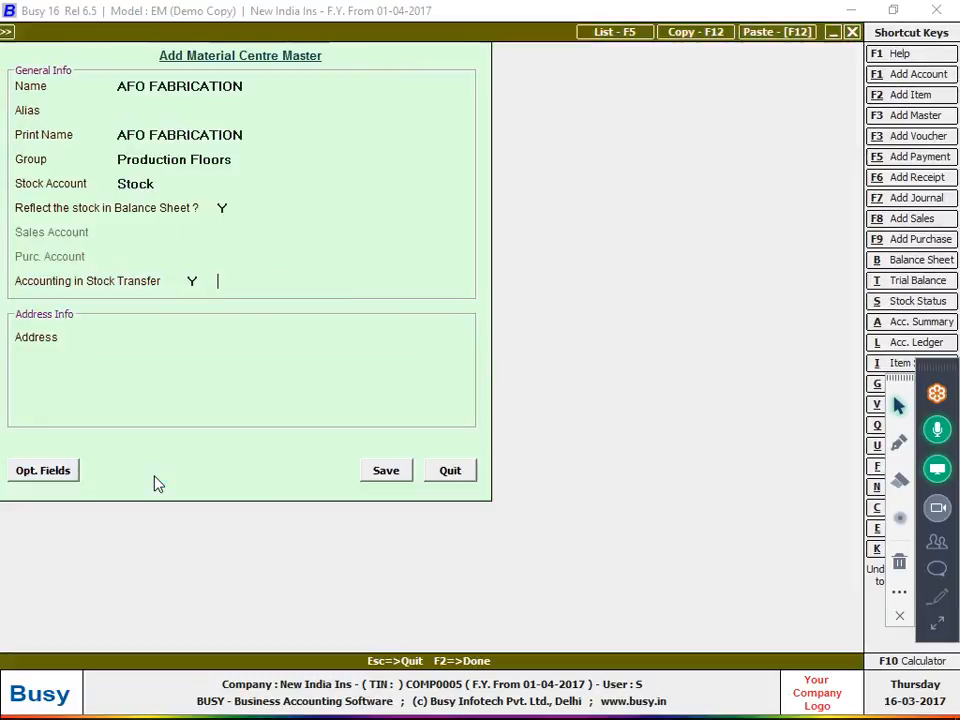
key("Return")
key("Return")
key("Return")
key("Return")
key("Return")
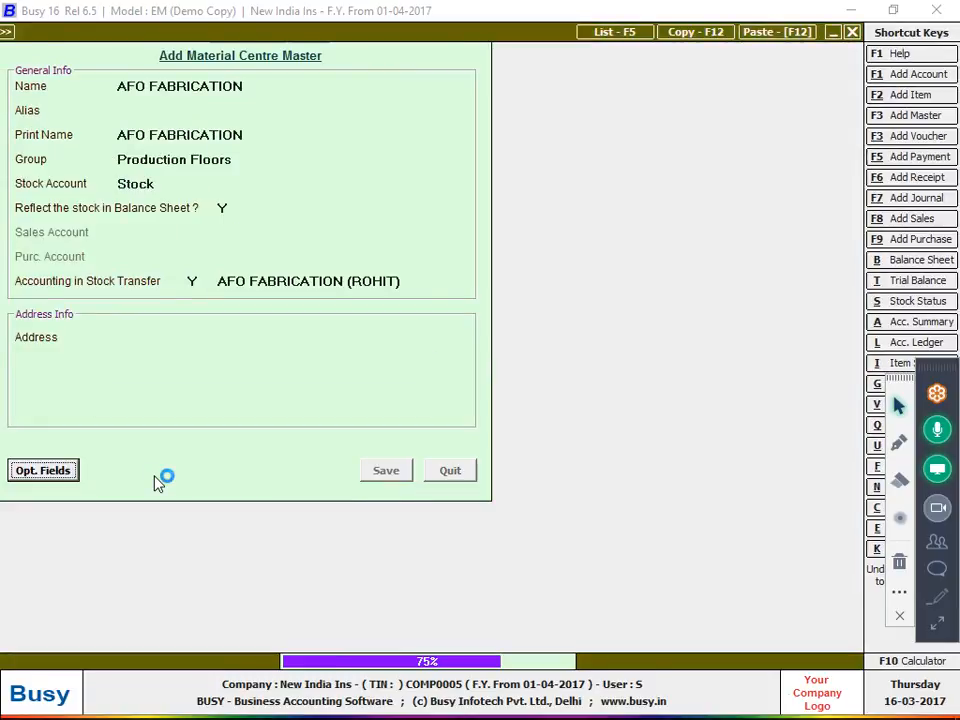
key("Down")
key("Down")
key("Down")
key("Down")
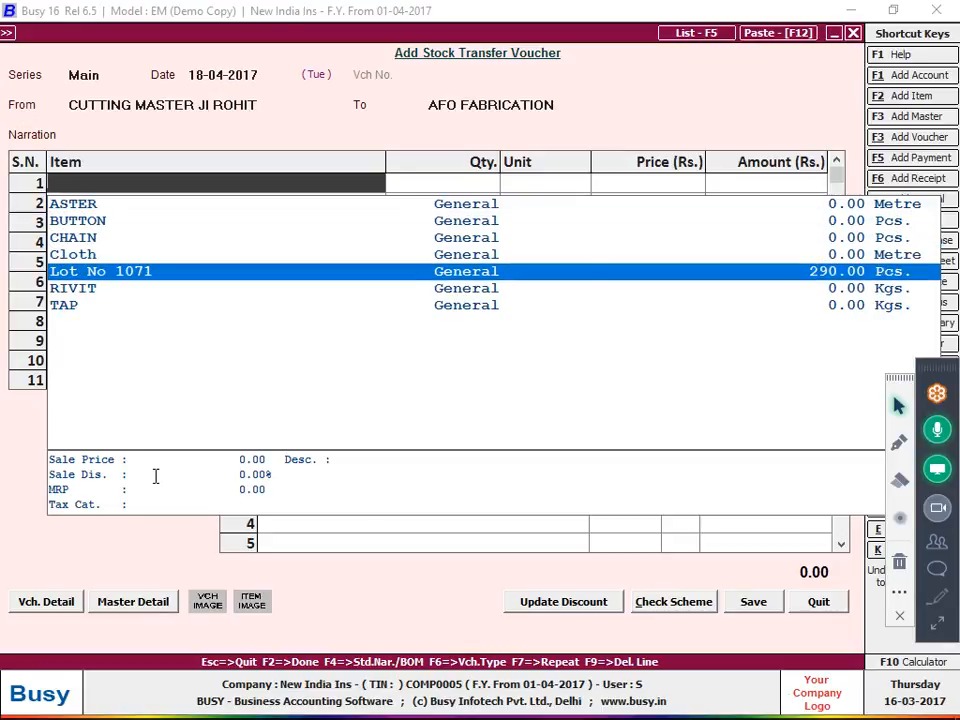
Transfer 290 pieces of Lot No 1071
key("Return")
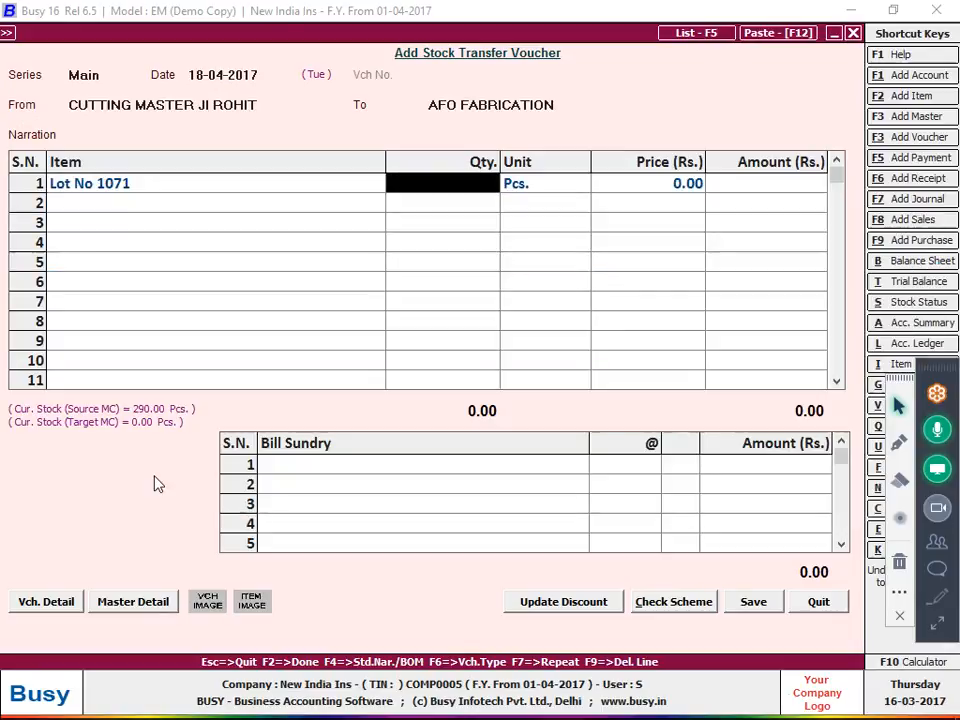
type("290")
key("Return")
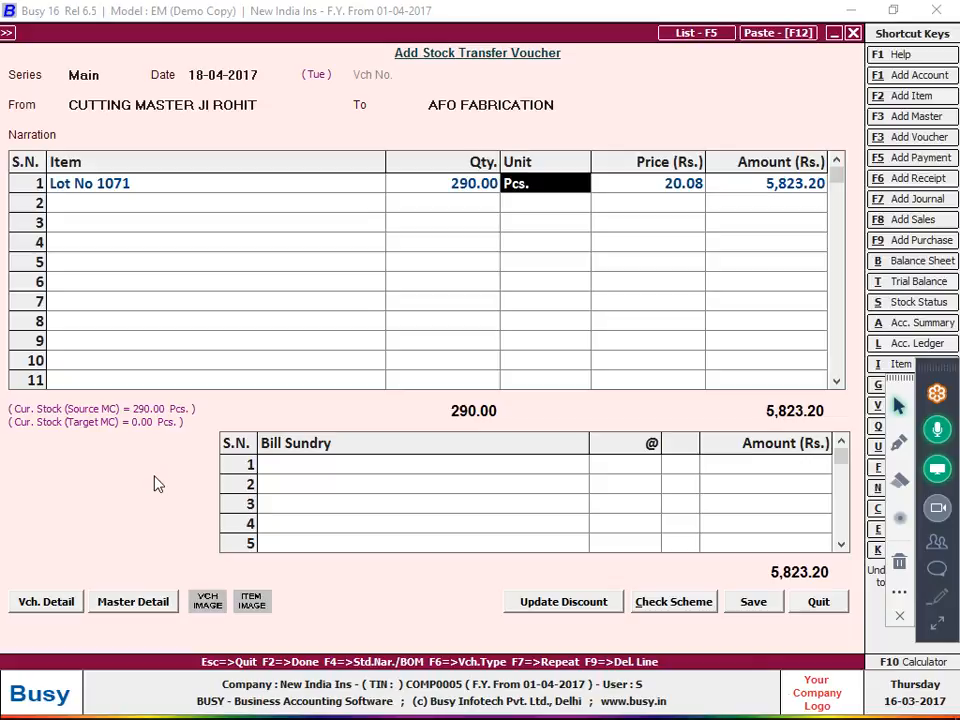
key("F2")
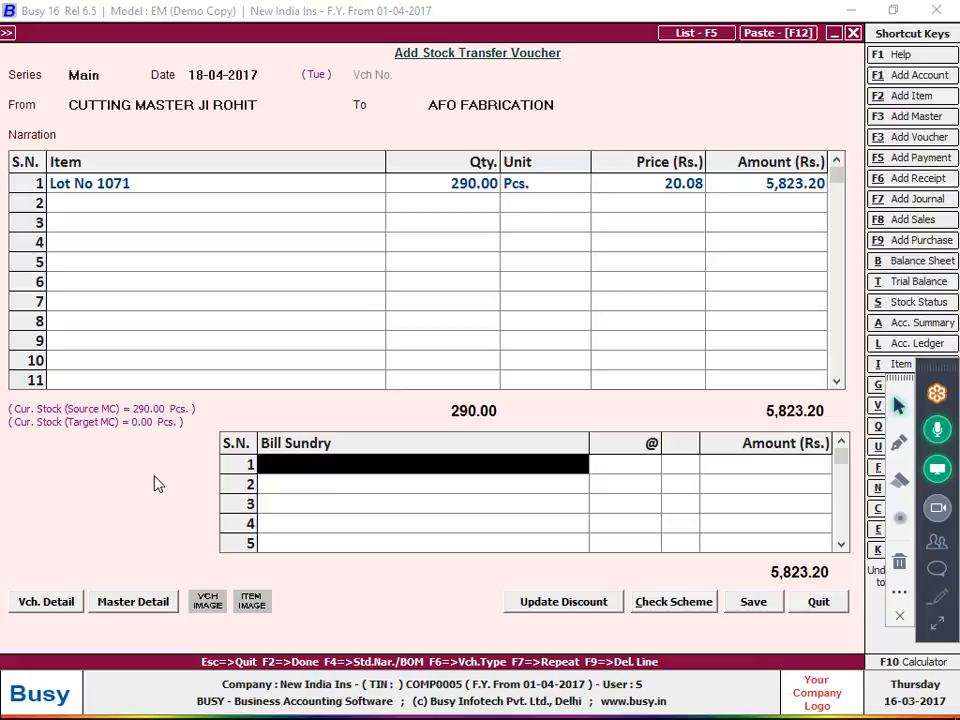
Start a new bill sundry named 'JOB WORK /MFG' after checking the notebook's job work rates
key("alt+Tab")
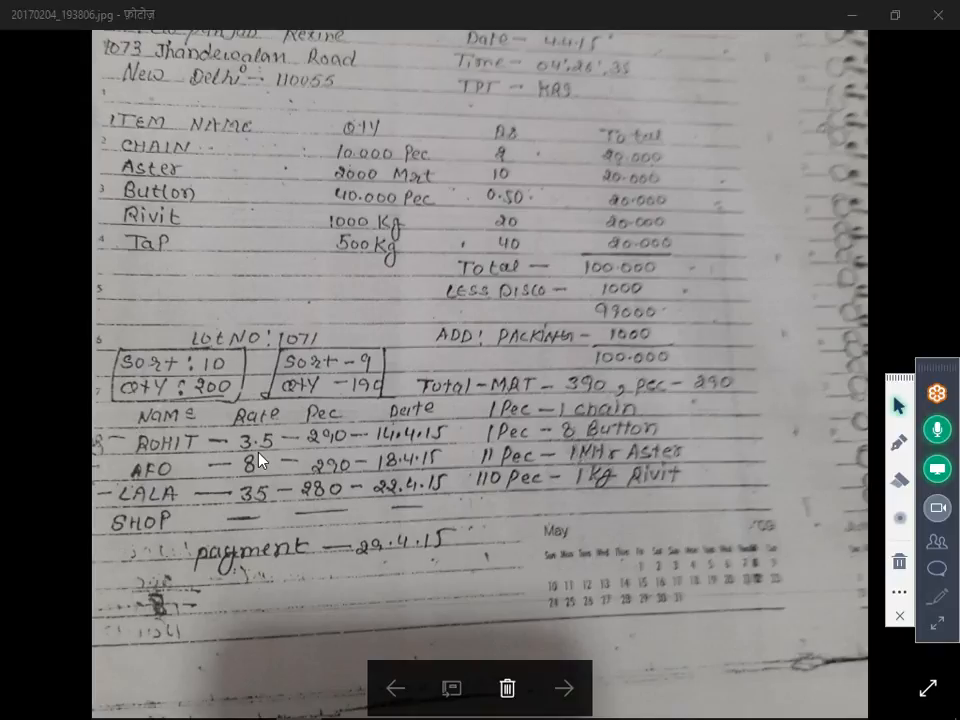
key("alt+Tab")
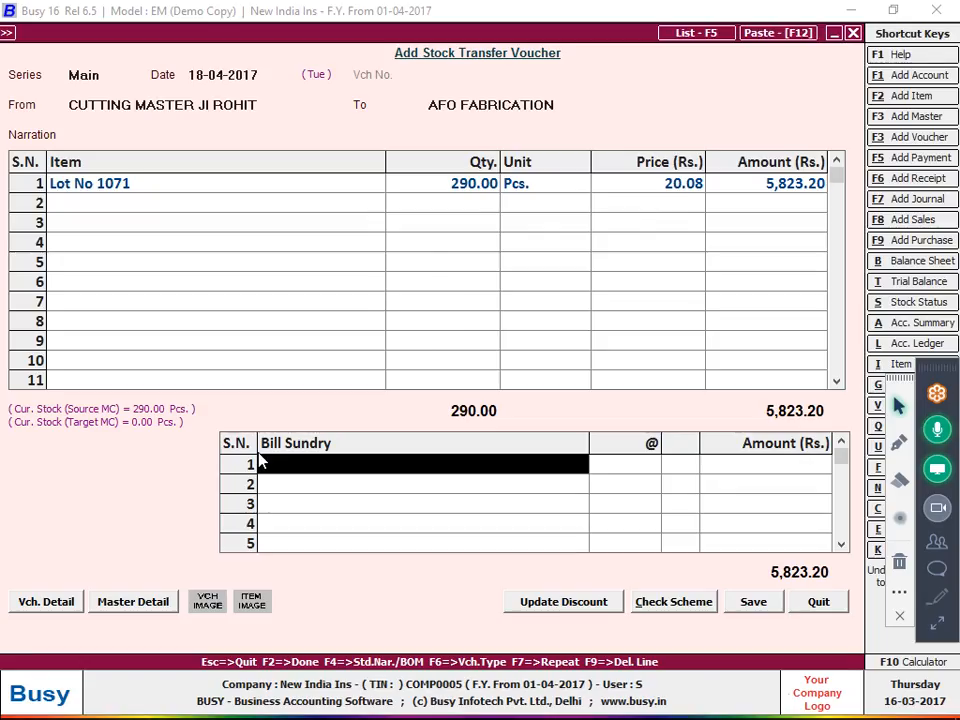
key("F3")
type("JOB WORK")
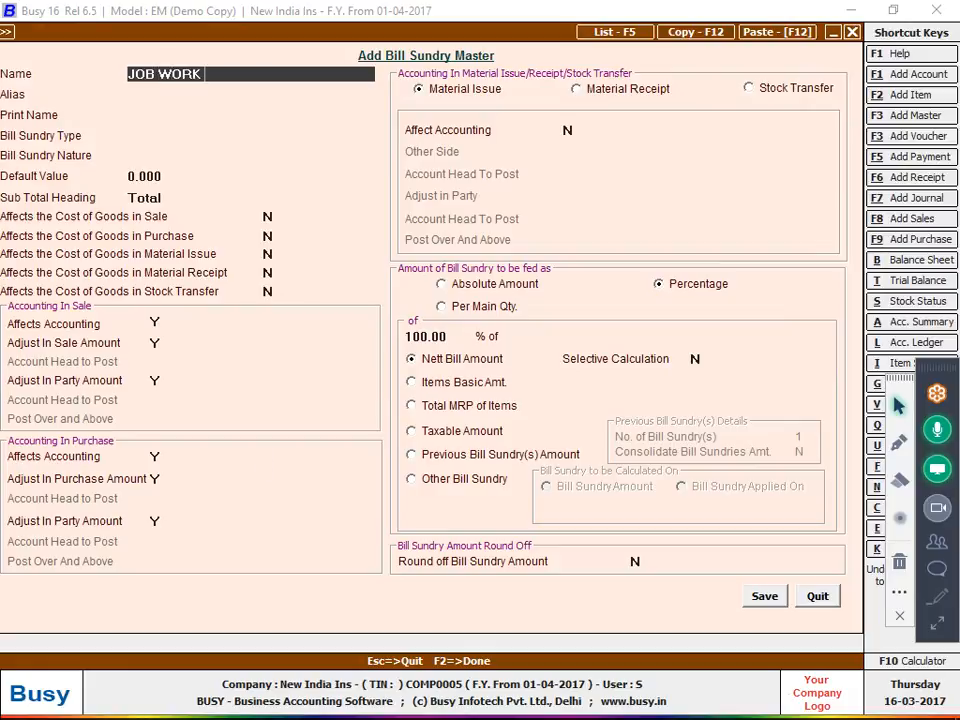
type("/manufurat")
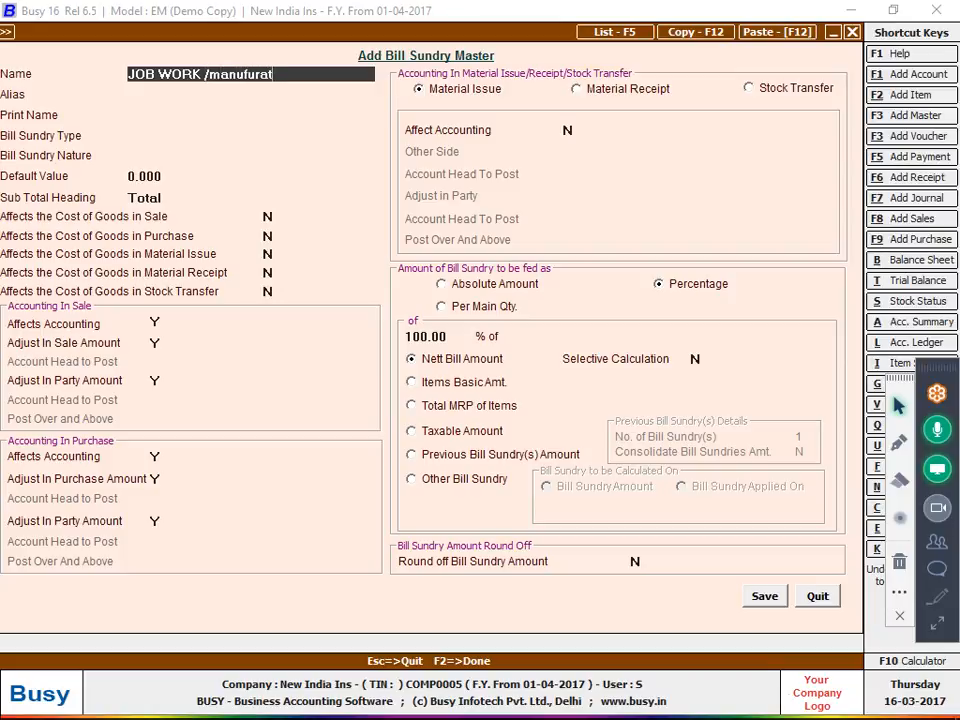
Rename the sundry 'JOB WORK /manufuratring charges', keep it Additive, and set cost-of-goods-in-stock-transfer to Y
type("ring charges")
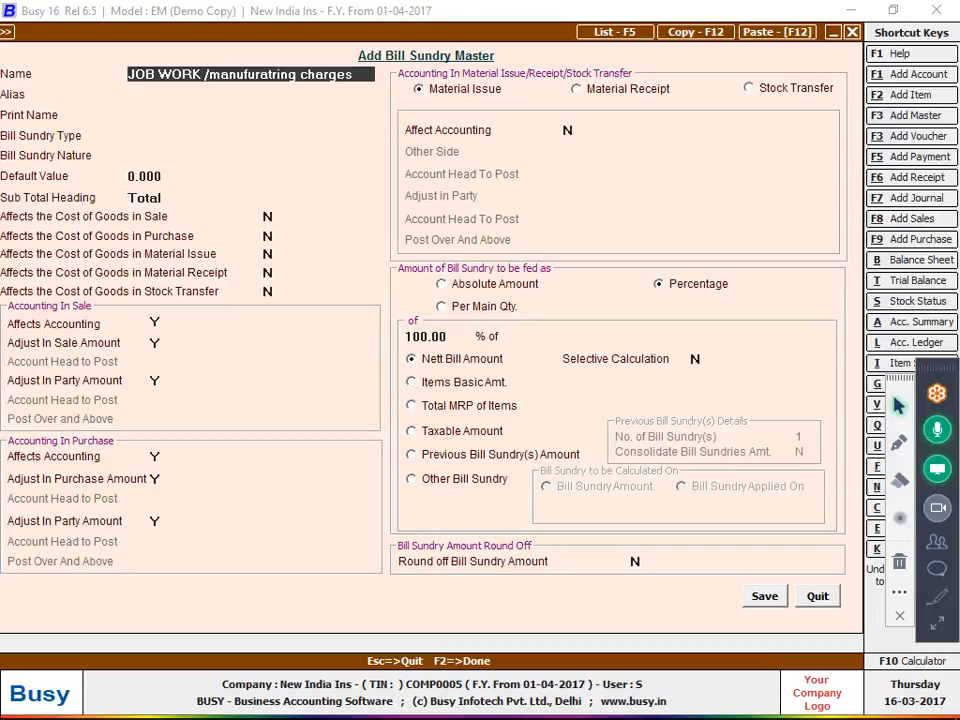
key("Return")
key("Return")
key("Return")
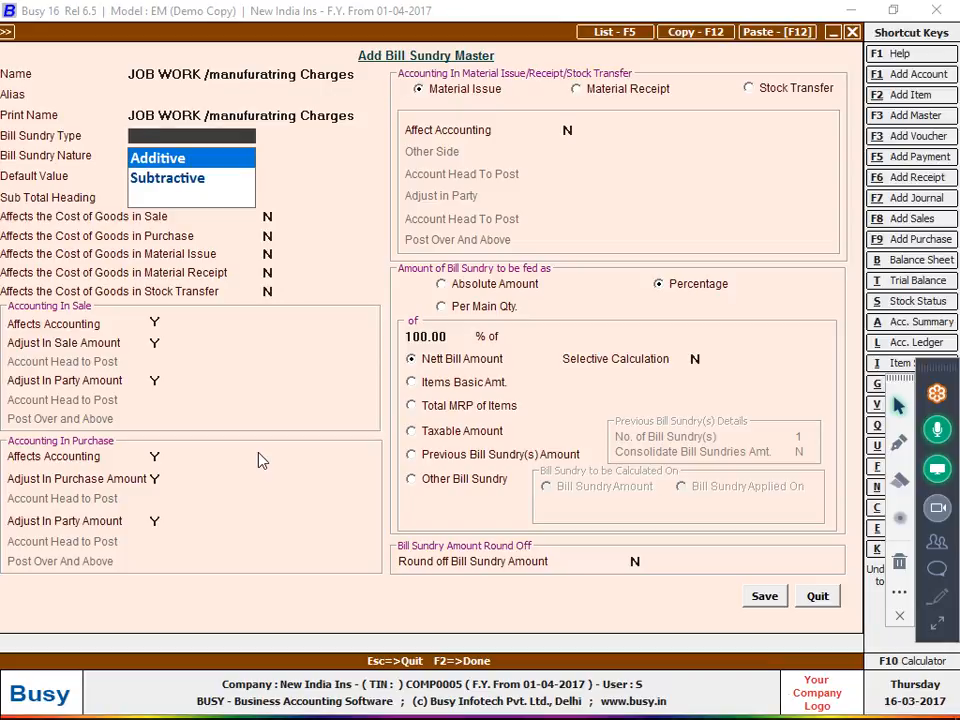
key("Return")
key("Return")
key("Return")
key("Return")
key("Return")
key("Return")
key("Return")
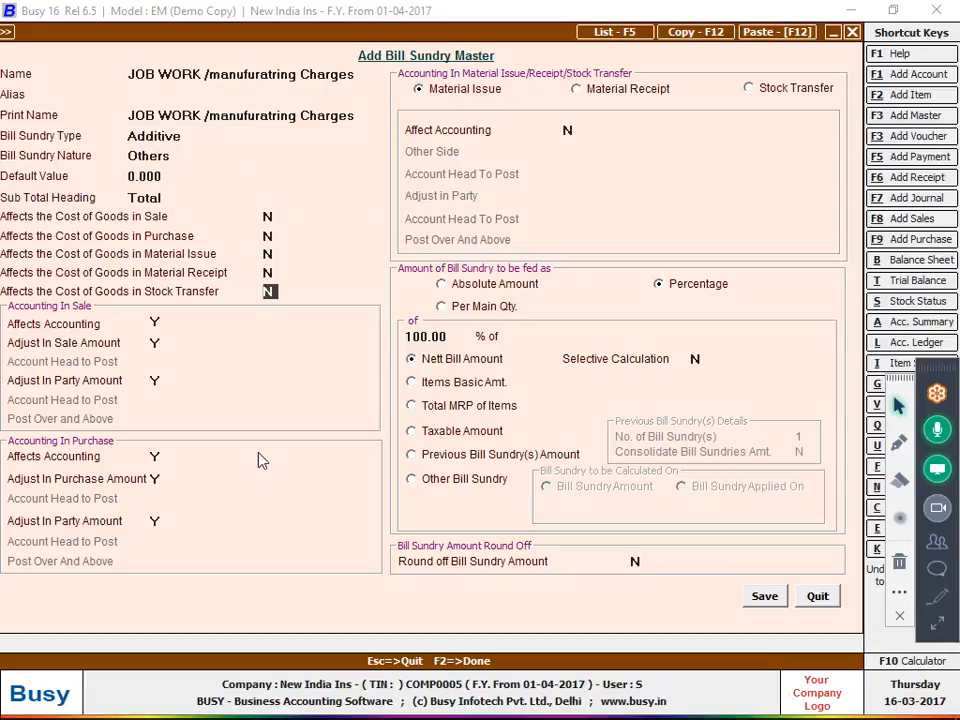
type("Y")
key("F10")
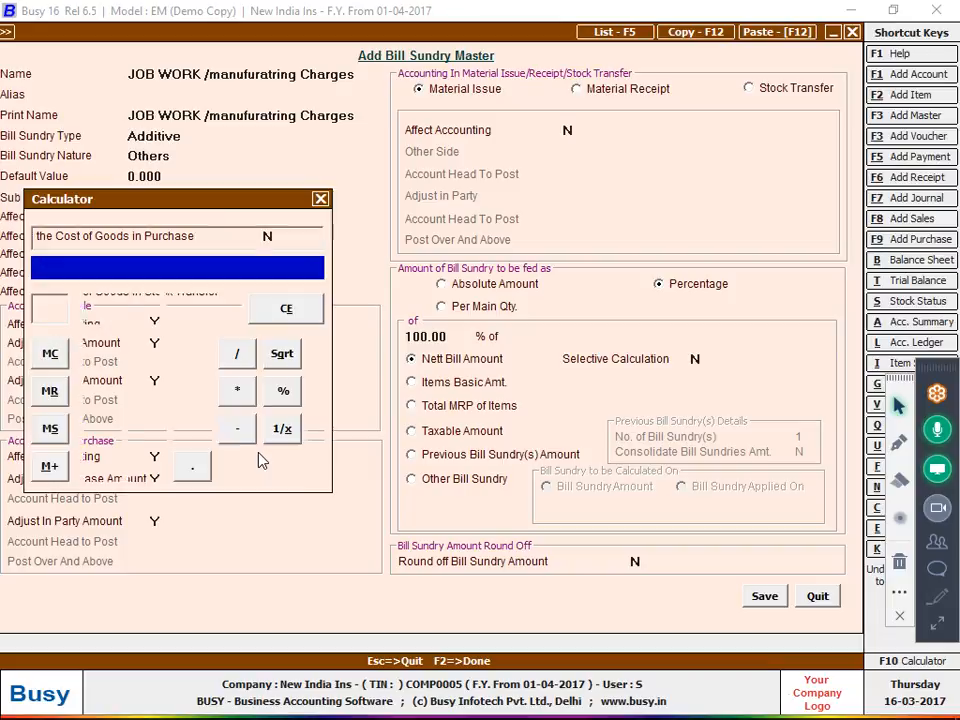
type("20.8")
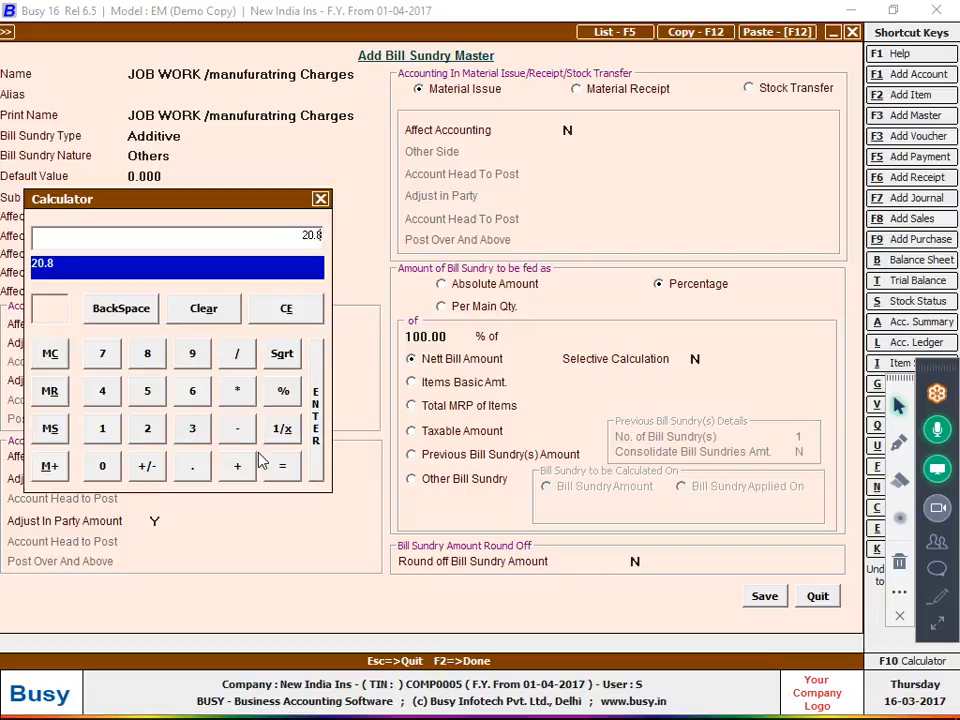
key("Escape")
key("alt+Tab")
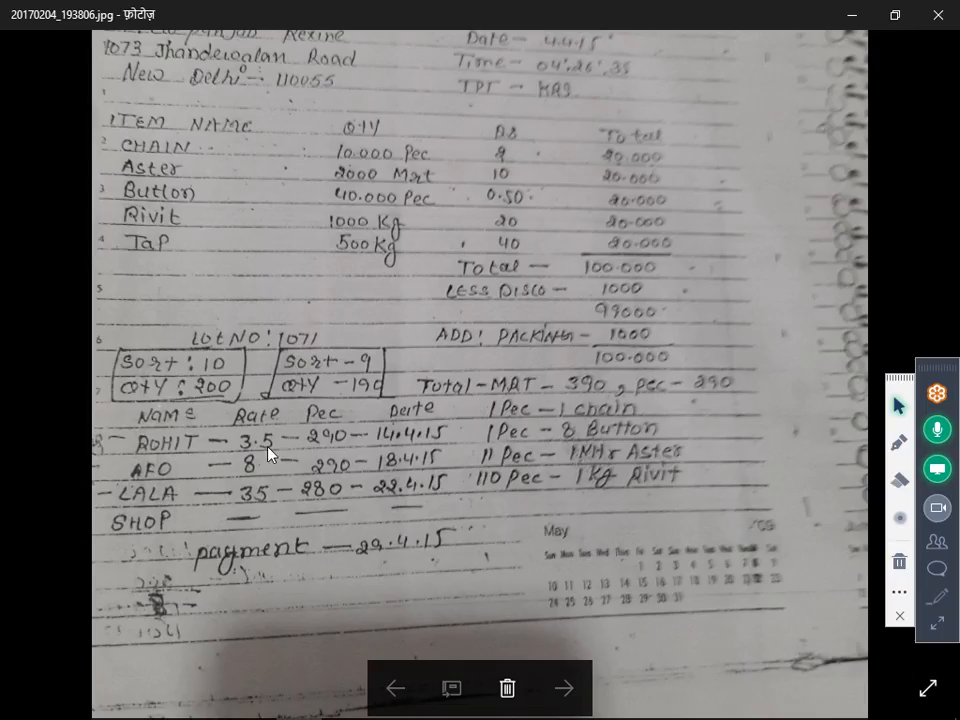
key("alt+Tab")
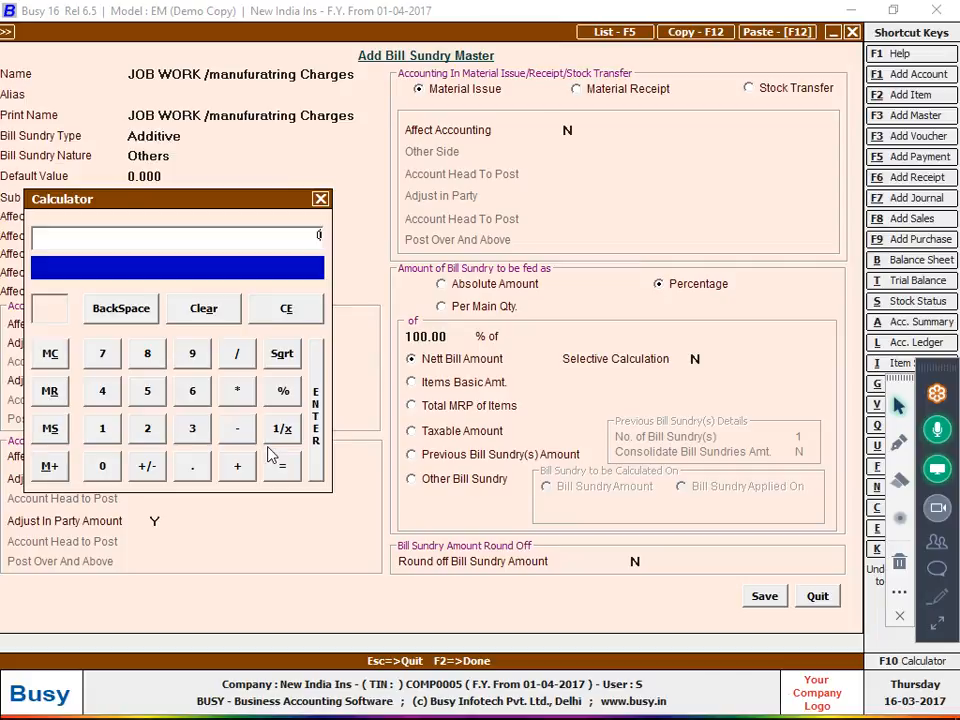
key("Escape")
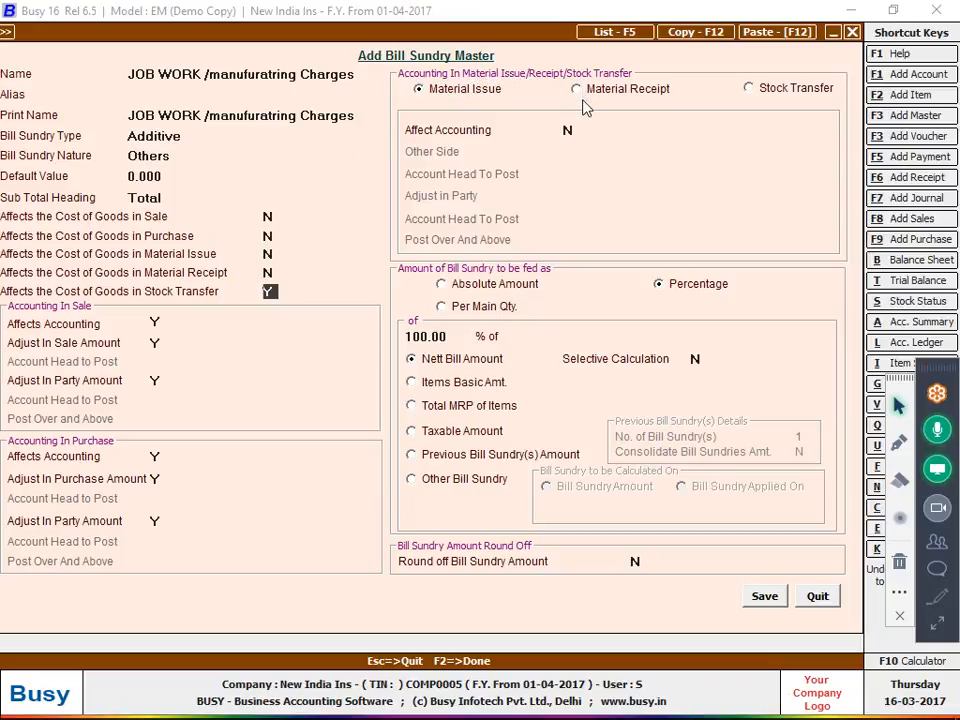
Under Stock Transfer, set Affect Accounting to Y and choose Specify Acc. Here for the other side
left_click(767, 91)
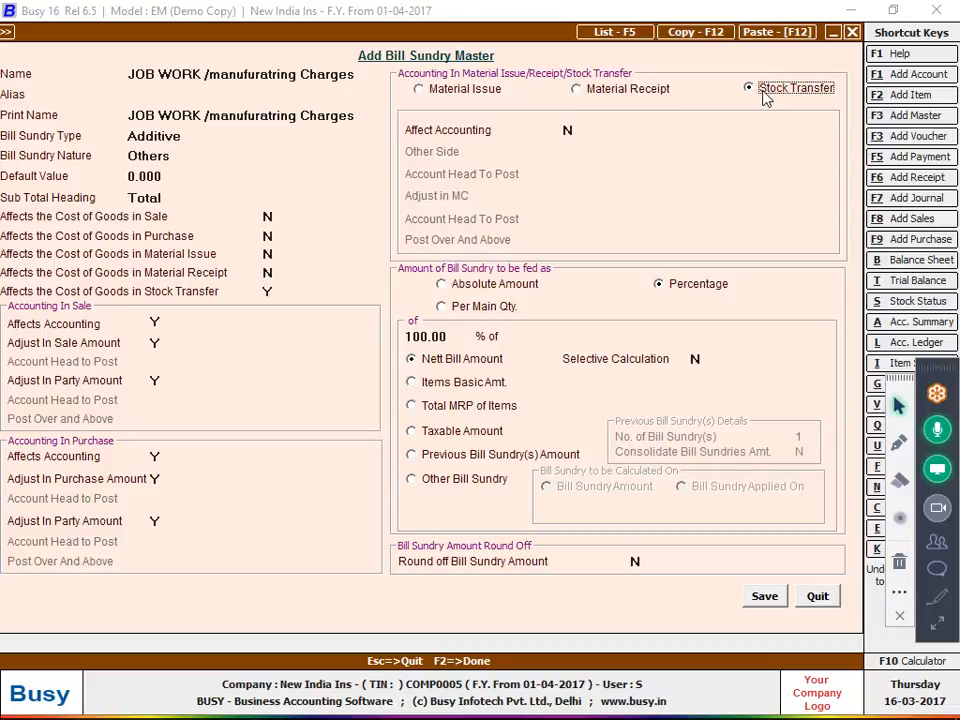
left_click(569, 130)
key("y")
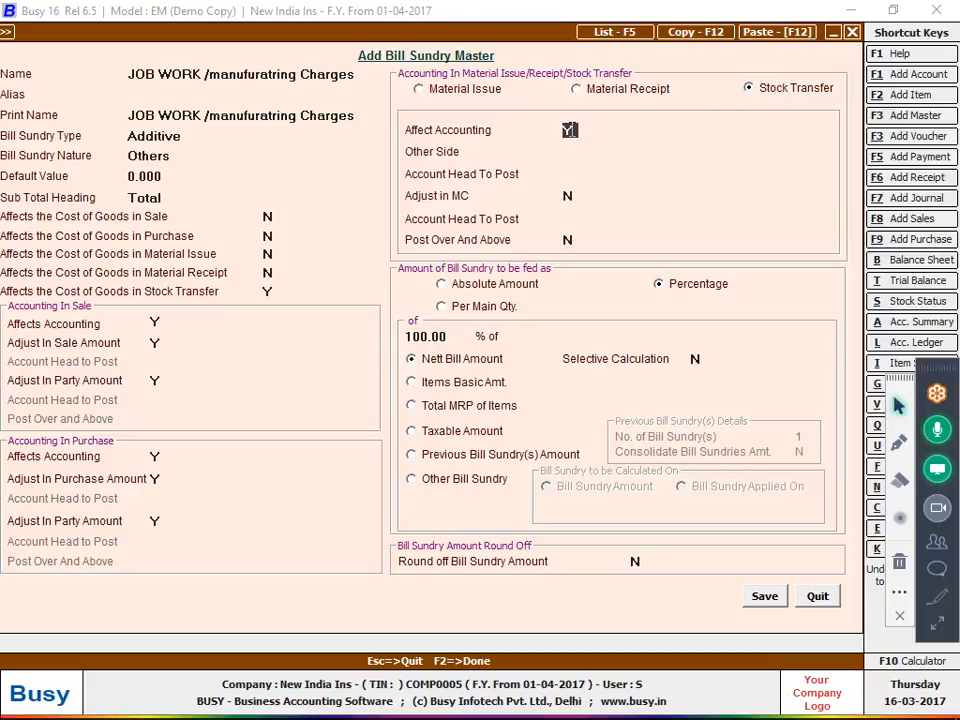
key("Return")
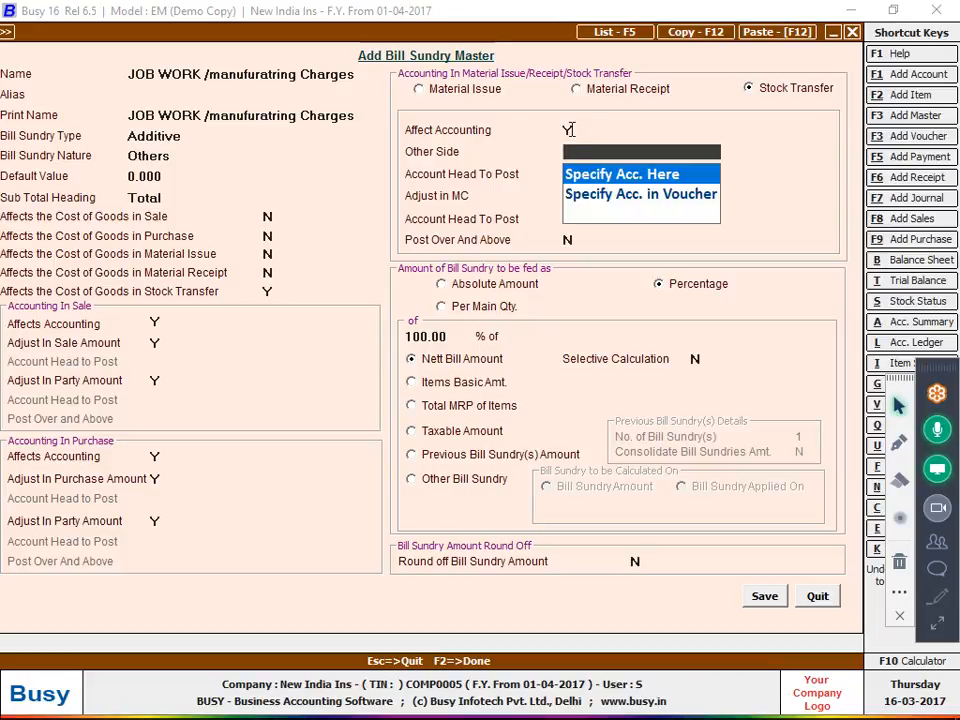
key("Return")
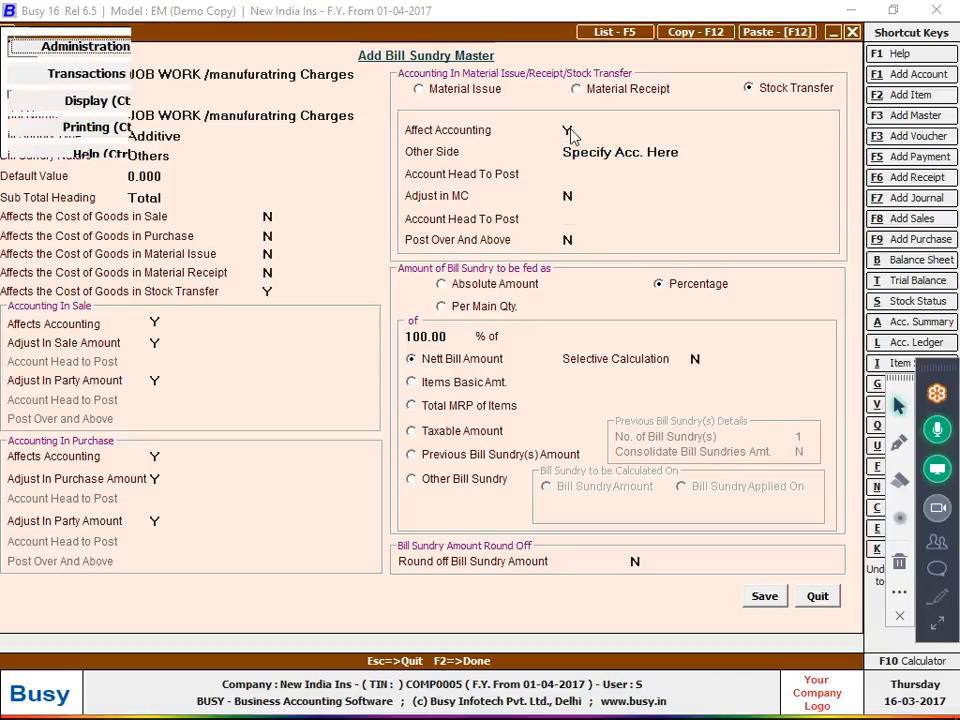
Discard an accidentally opened voucher, reconfirm Specify Acc. Here, and start a new posting account
key("Return")
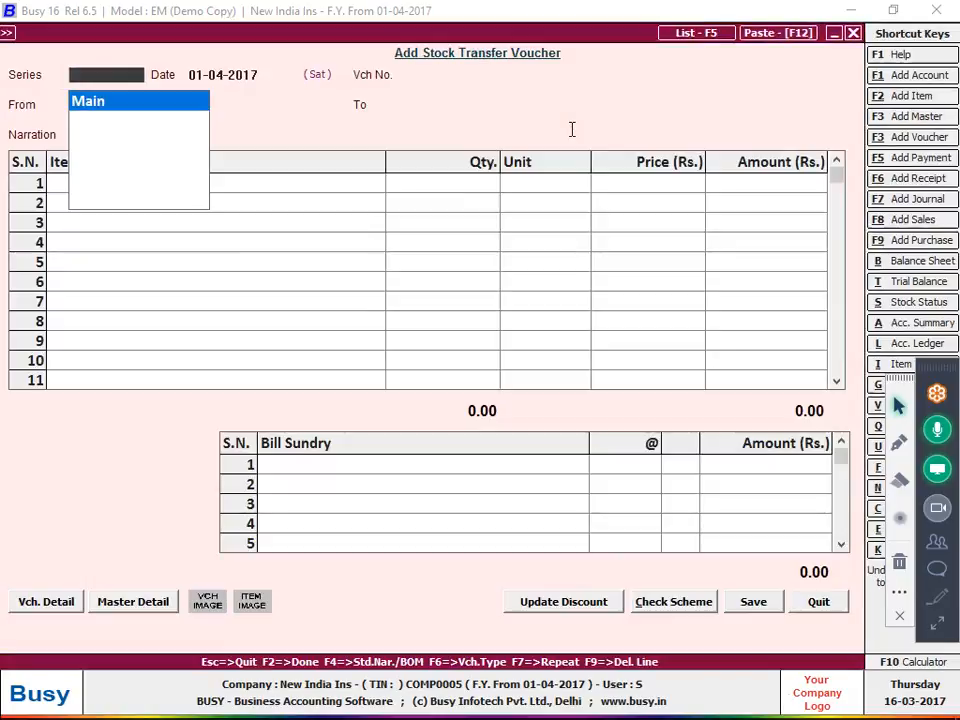
key("Return")
key("Return")
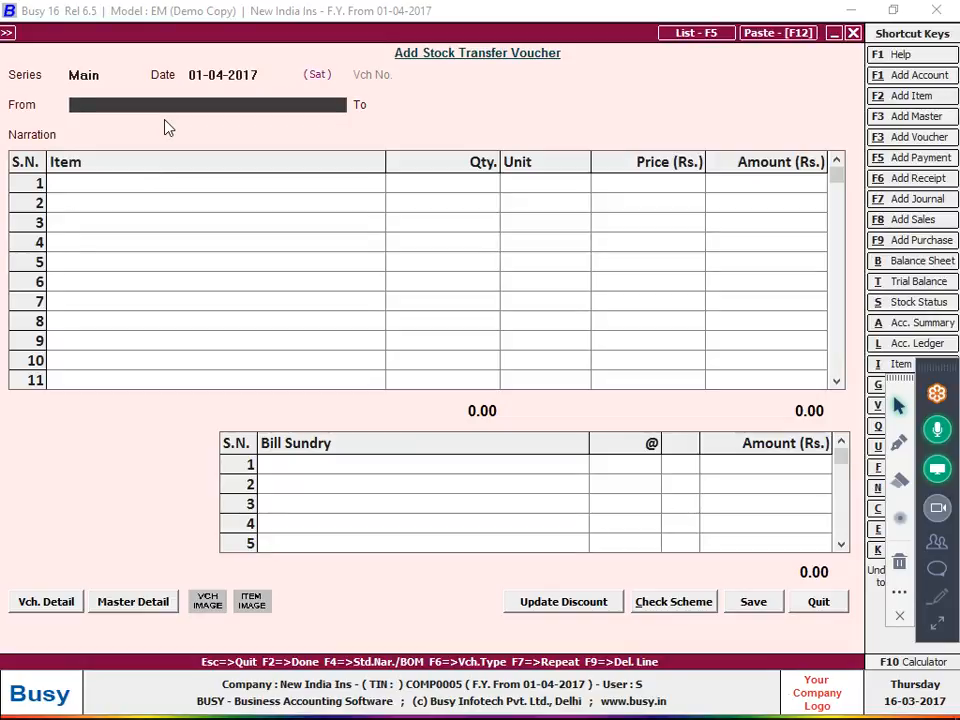
key("Escape")
key("Return")
key("Escape")
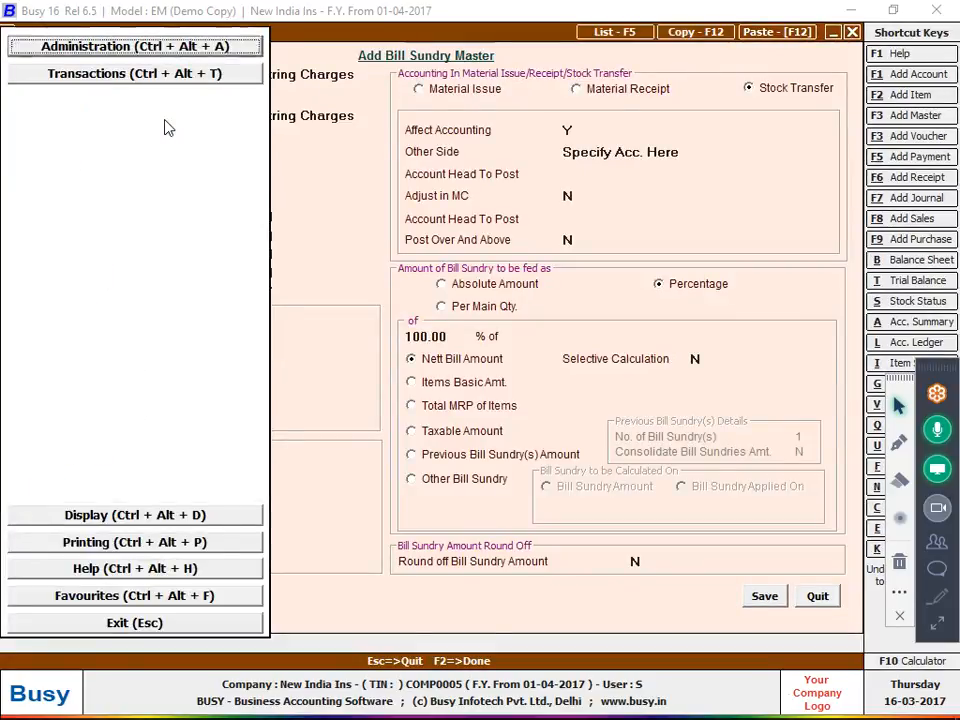
left_click(680, 151)
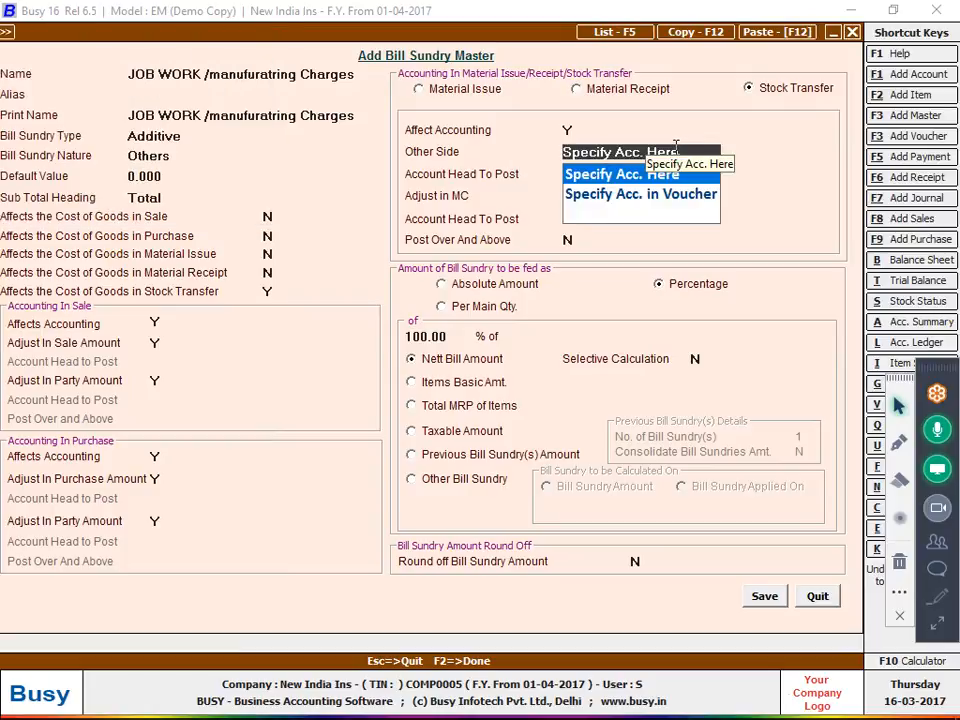
key("Return")
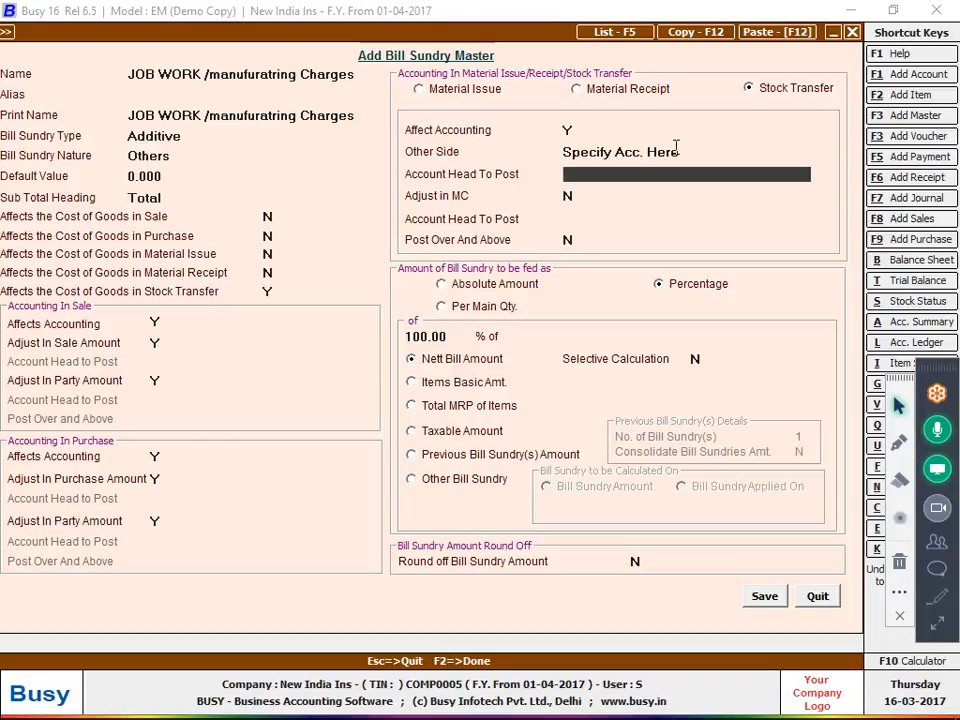
key("F3")
Save a 'job work' account under Expenses (Direct/Mfg.)
type("job")
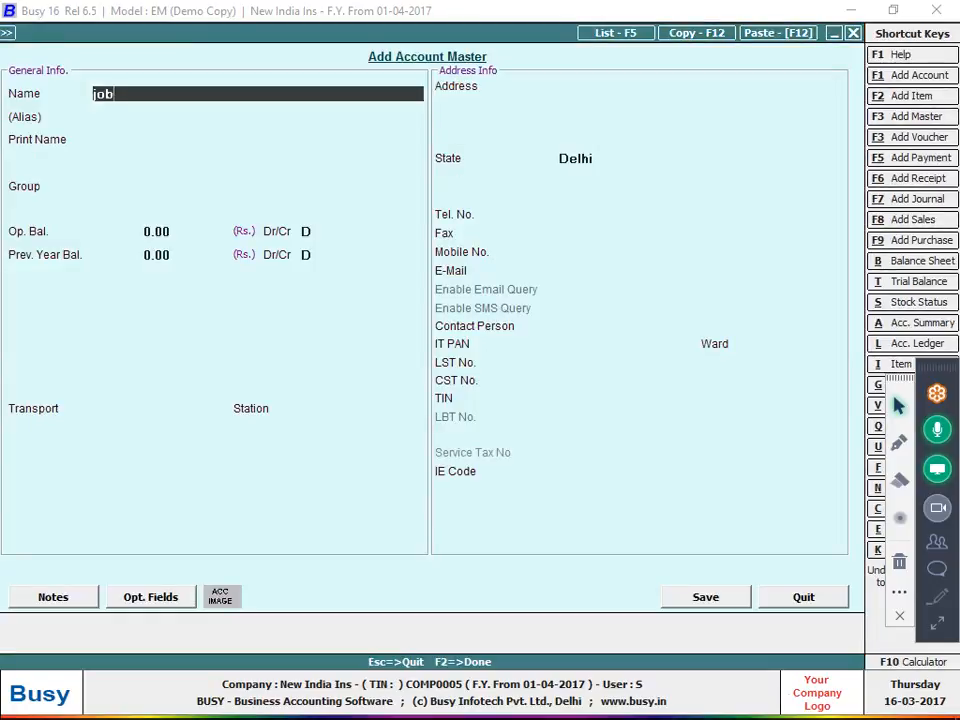
type(" work")
key("Return")
key("Return")
key("Return")
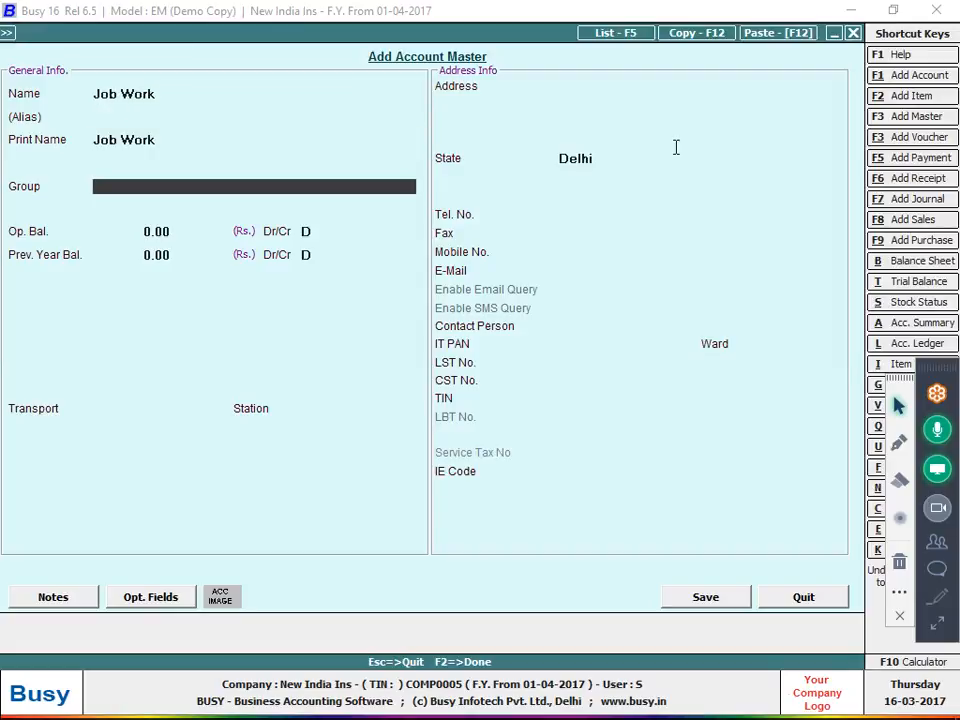
type("ex")
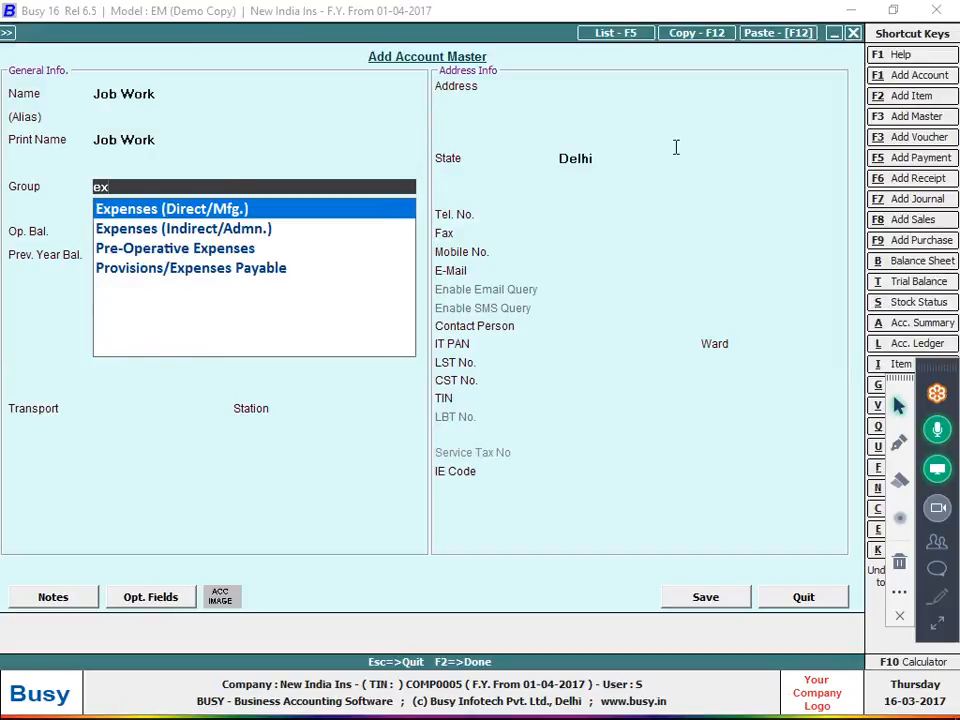
key("Return")
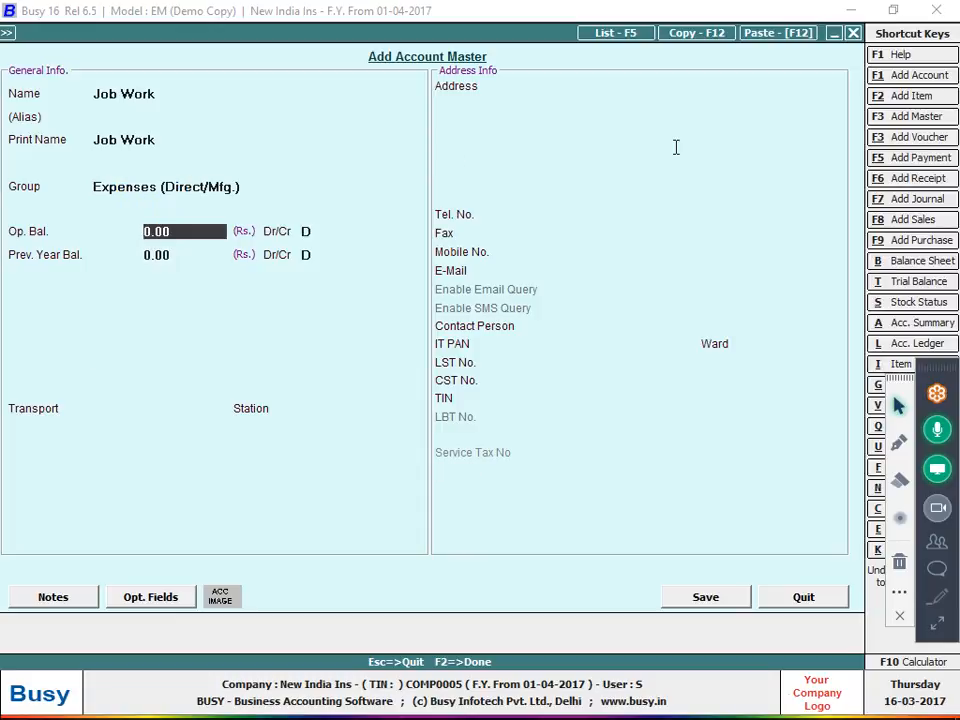
key("F2")
key("Return")
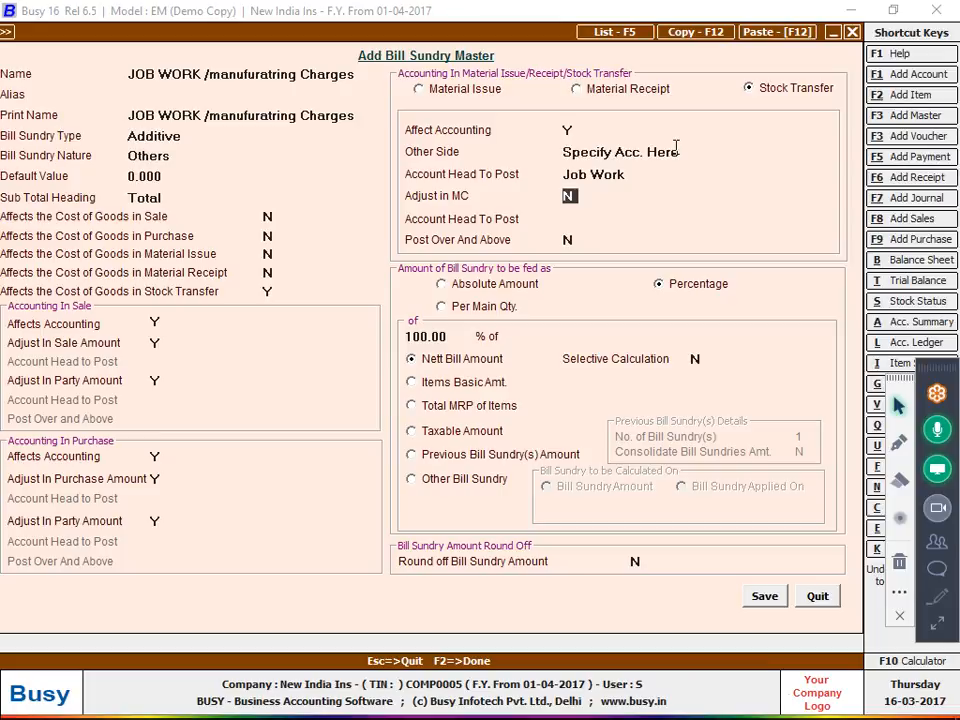
Make the JOB WORK sundry adjust in MC, post over and above, charge per main quantity, and save it
type("y")
key("Return")
type("y")
key("Return")
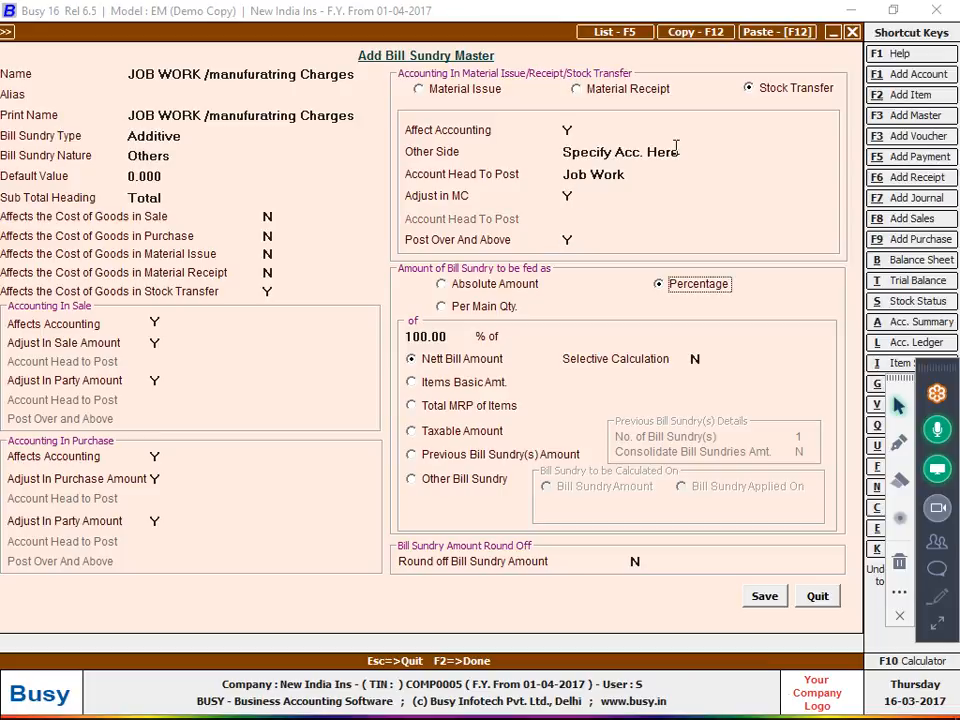
left_click(469, 308)
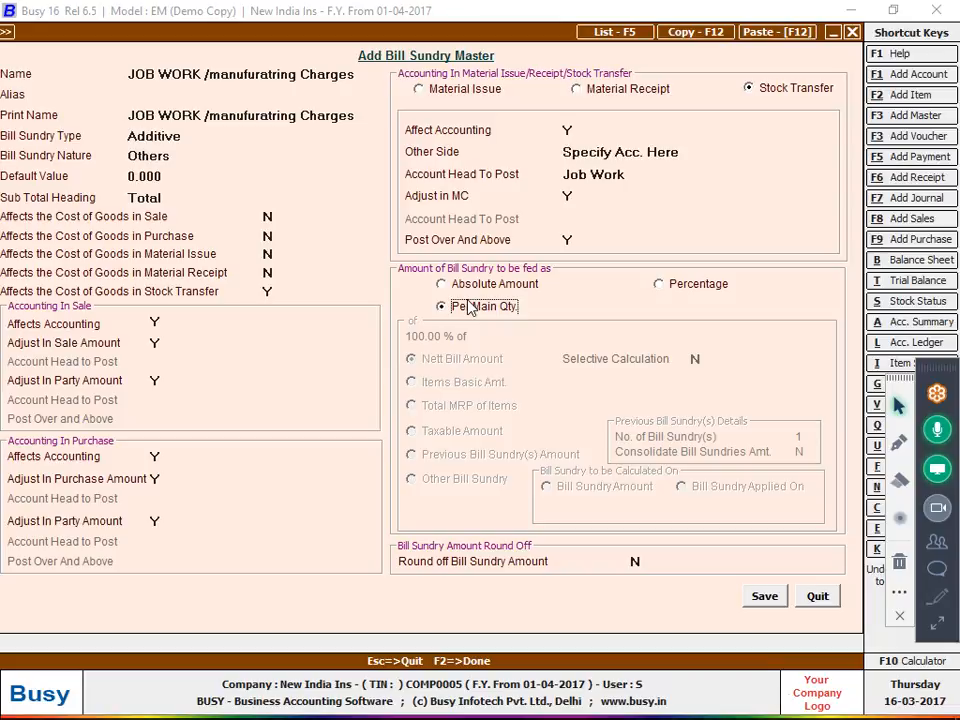
left_click(762, 596)
Enter a job work rate of 3.5 per piece and erase the screen annotations
type("3")
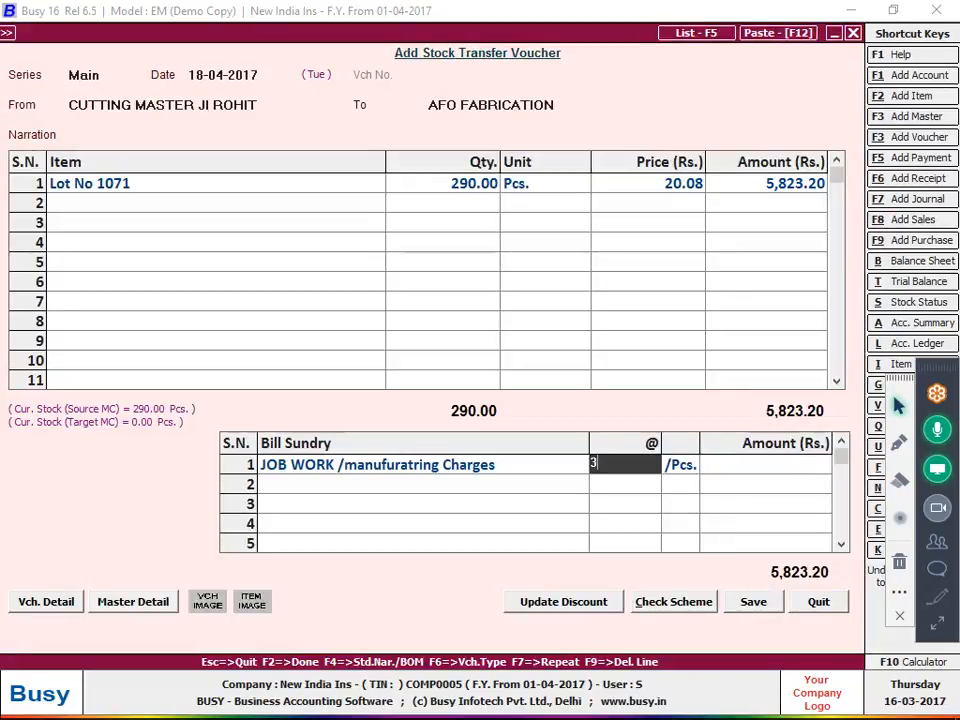
type(".5")
key("Return")
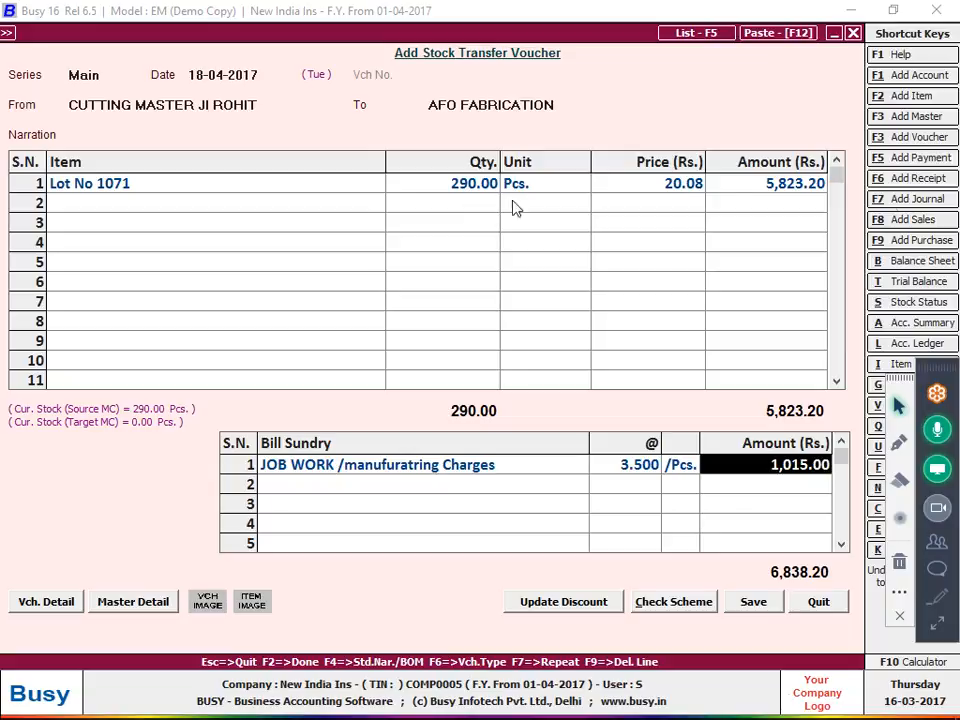
left_click(899, 441)
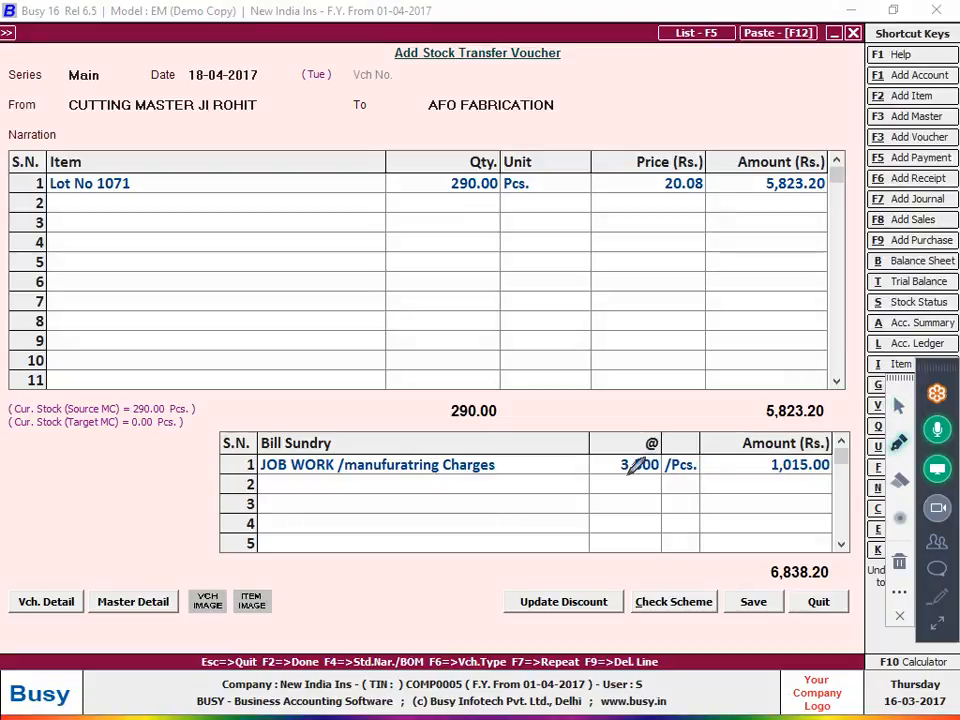
left_click_drag(618, 478, 656, 480)
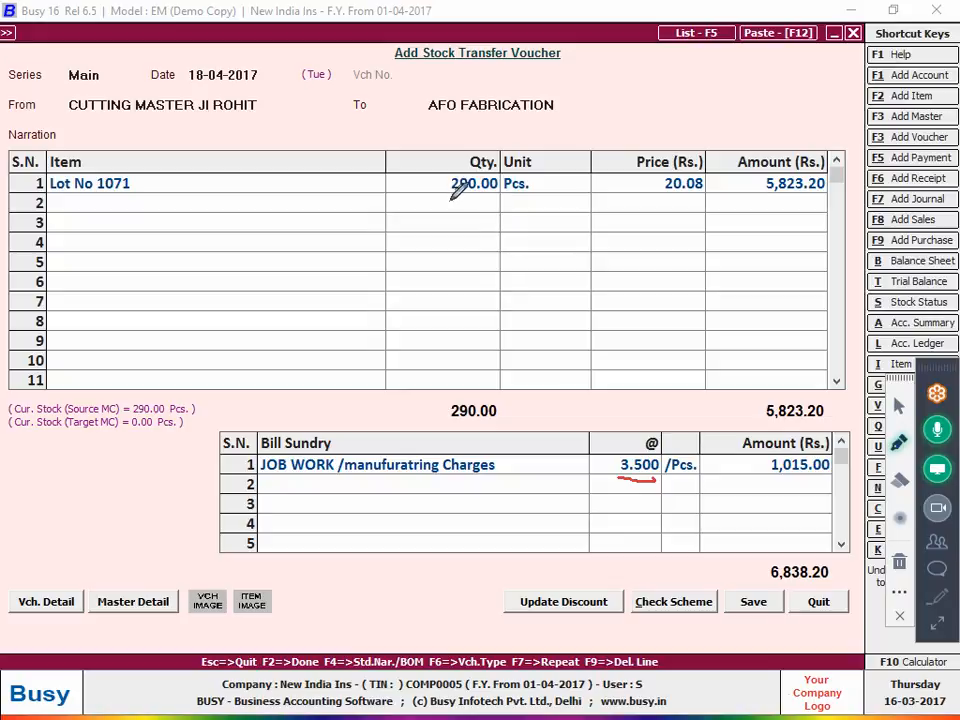
left_click_drag(449, 199, 490, 201)
left_click(637, 126)
mouse_move(635, 110)
left_mouse_down()
mouse_move(651, 141)
mouse_move(673, 112)
mouse_move(666, 141)
mouse_move(718, 116)
mouse_move(707, 116)
mouse_move(753, 123)
mouse_move(743, 135)
mouse_move(787, 133)
mouse_move(801, 109)
mouse_move(832, 130)
mouse_move(849, 124)
mouse_move(848, 113)
mouse_move(868, 136)
mouse_move(859, 136)
left_mouse_up()
left_click(776, 130)
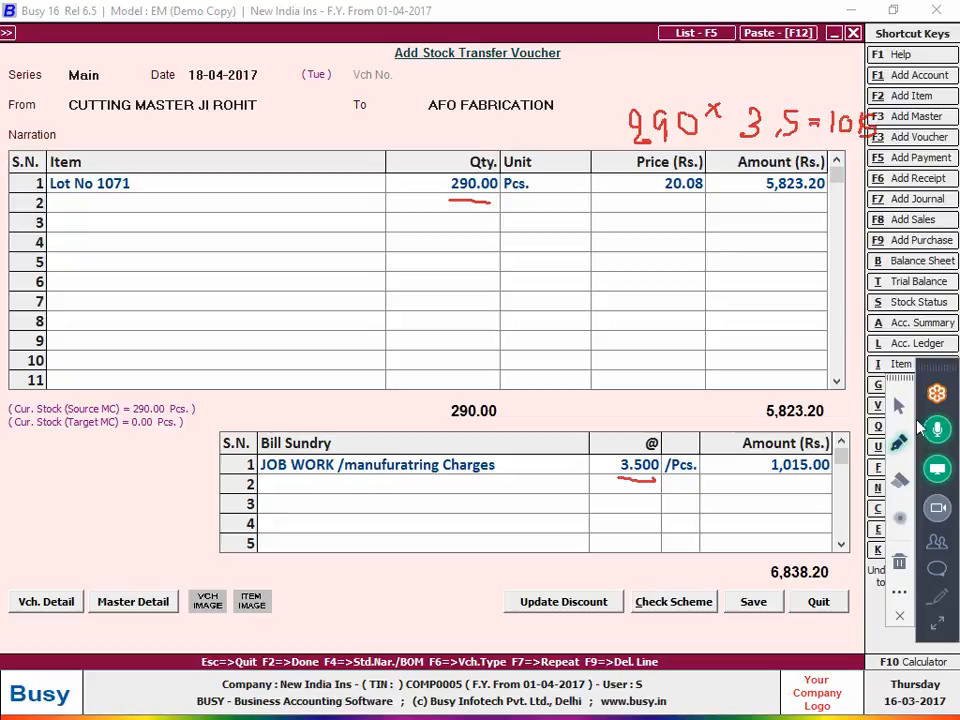
Save the Lot No 1071 transfer to AFO FABRICATION and check the handwritten bill
left_click(899, 562)
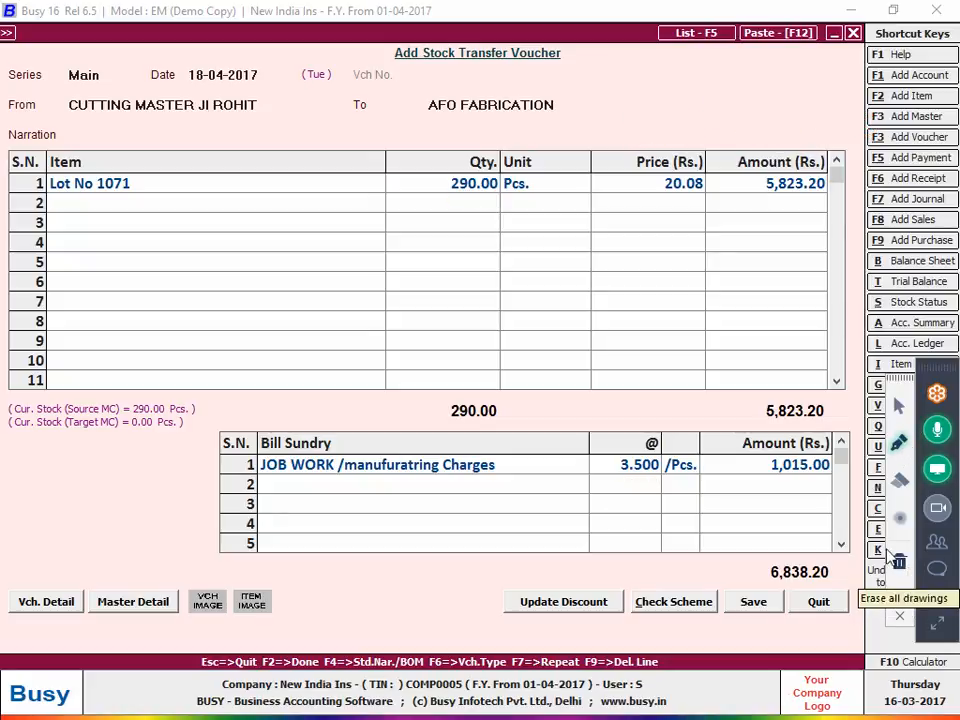
left_click(899, 405)
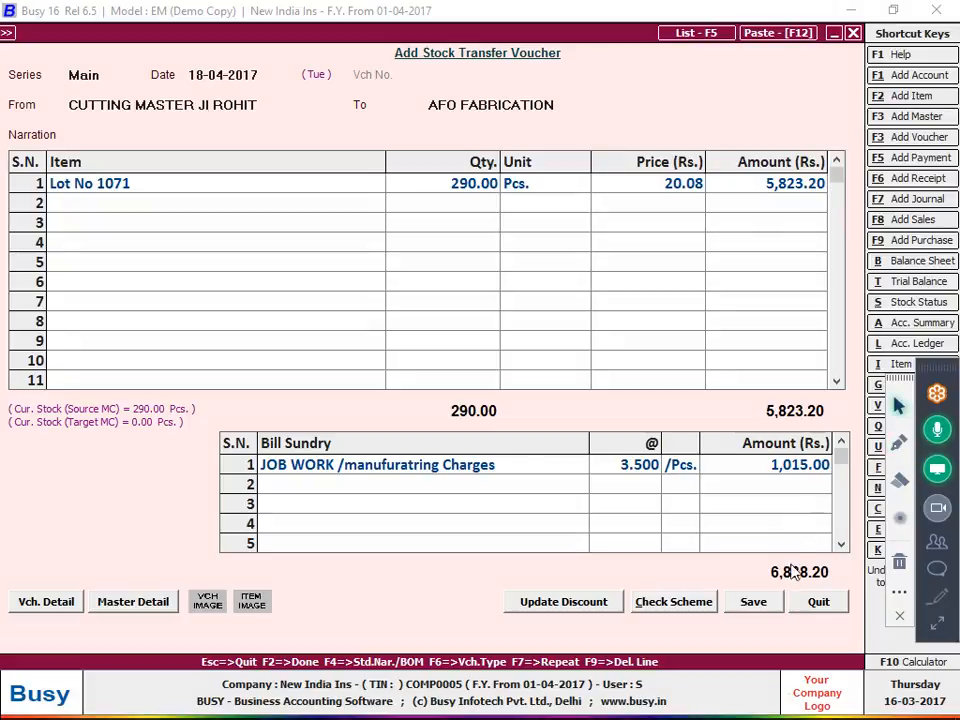
left_click(762, 606)
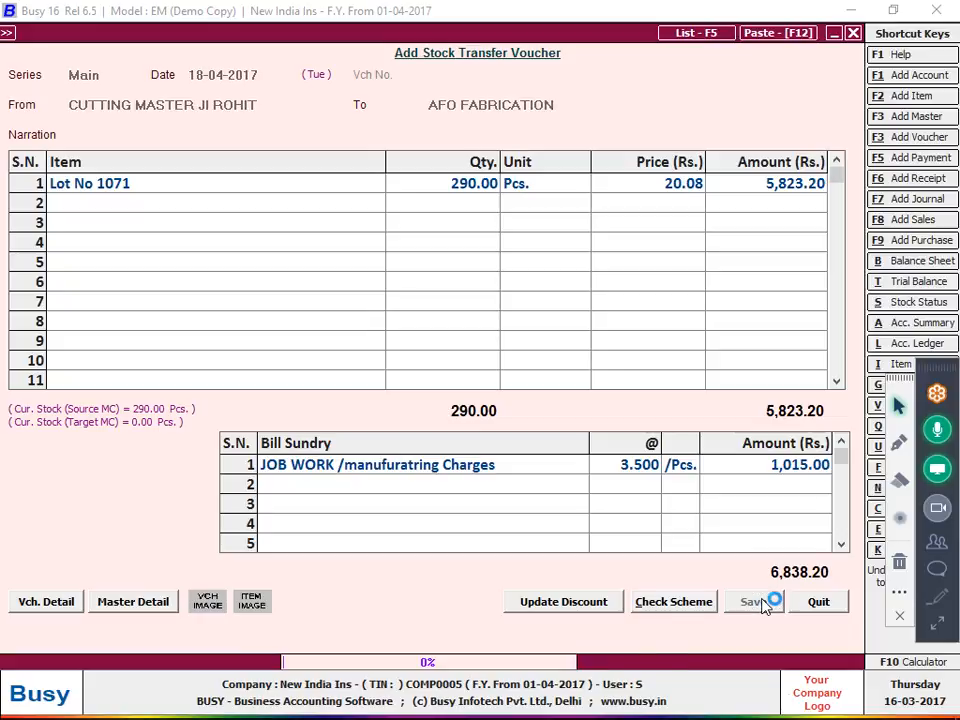
key("alt+Tab")
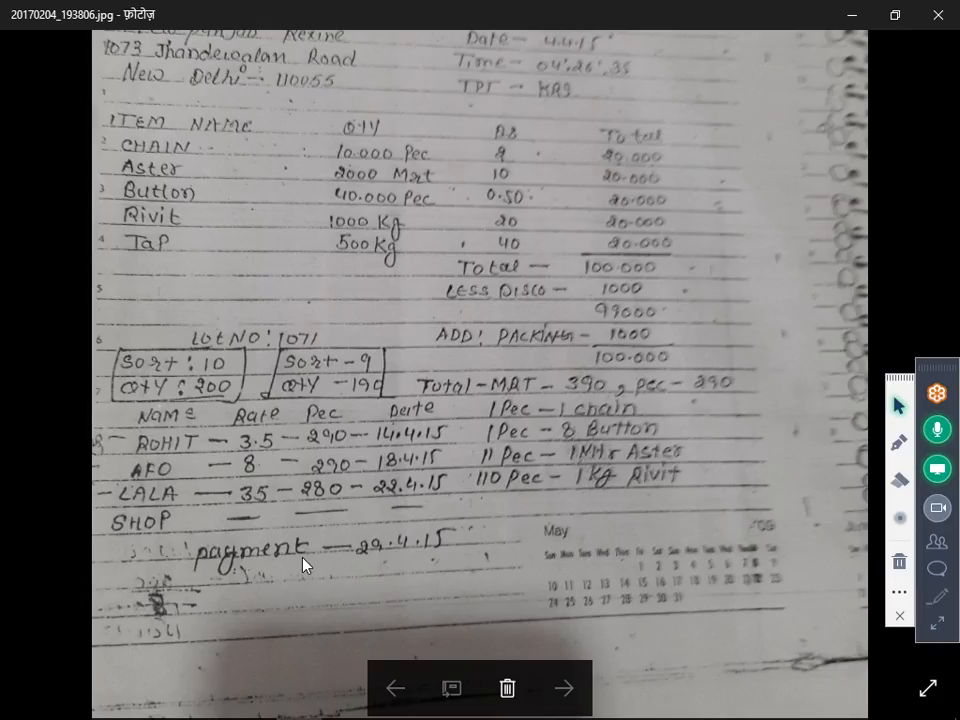
key("alt+Tab")
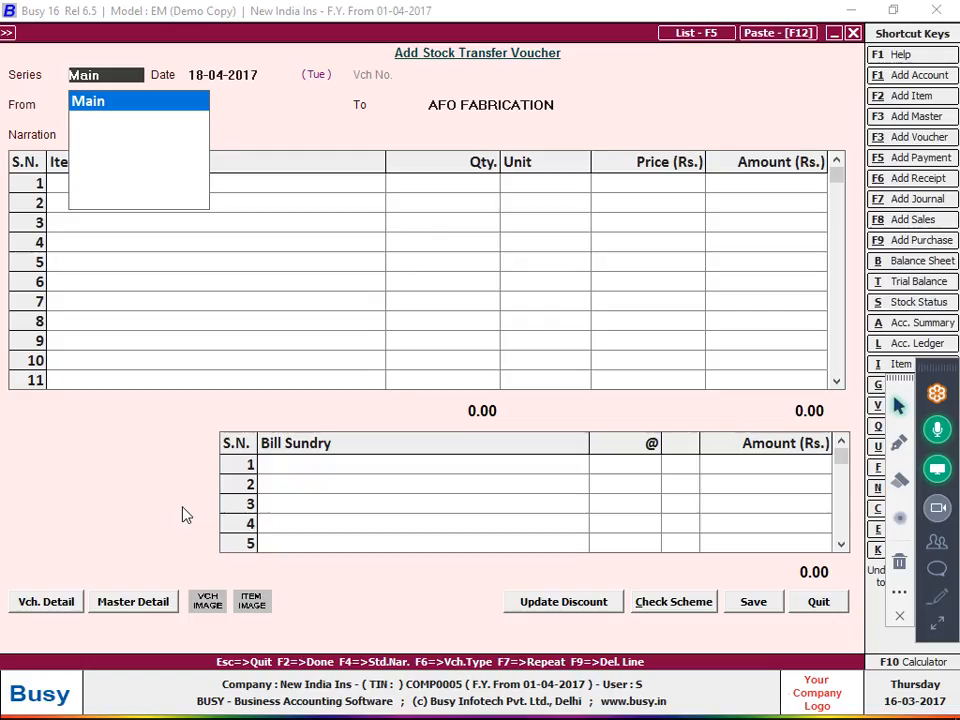
Date a new Main-series transfer 22-04-2017 from AFO FABRICATION and start a new centre 'lala ji washing'
key("Return")
type("22")
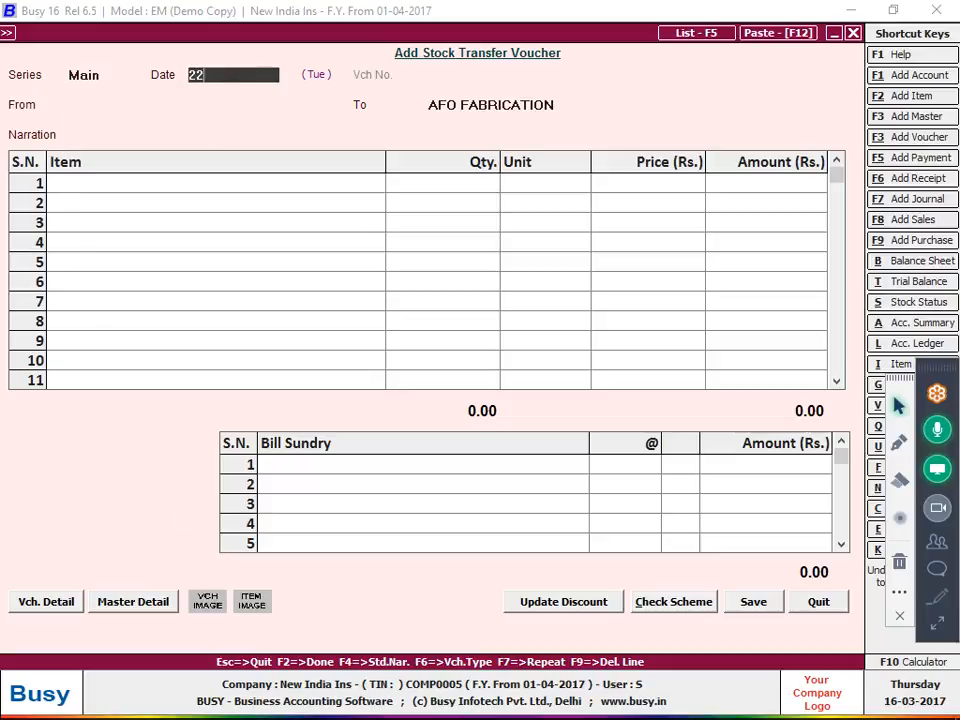
key("Return")
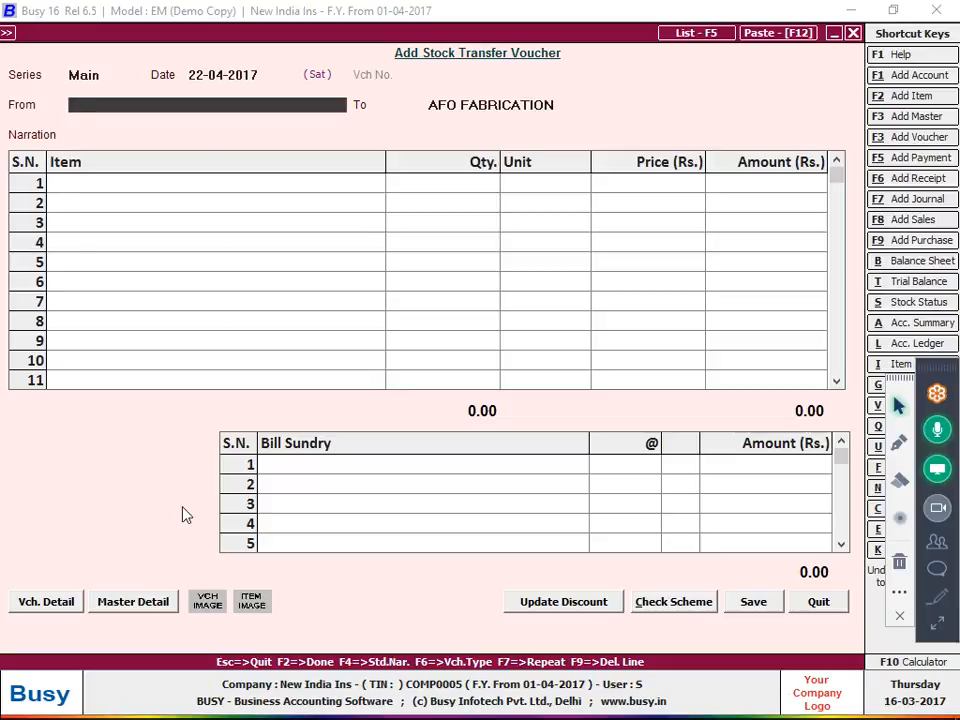
type("a")
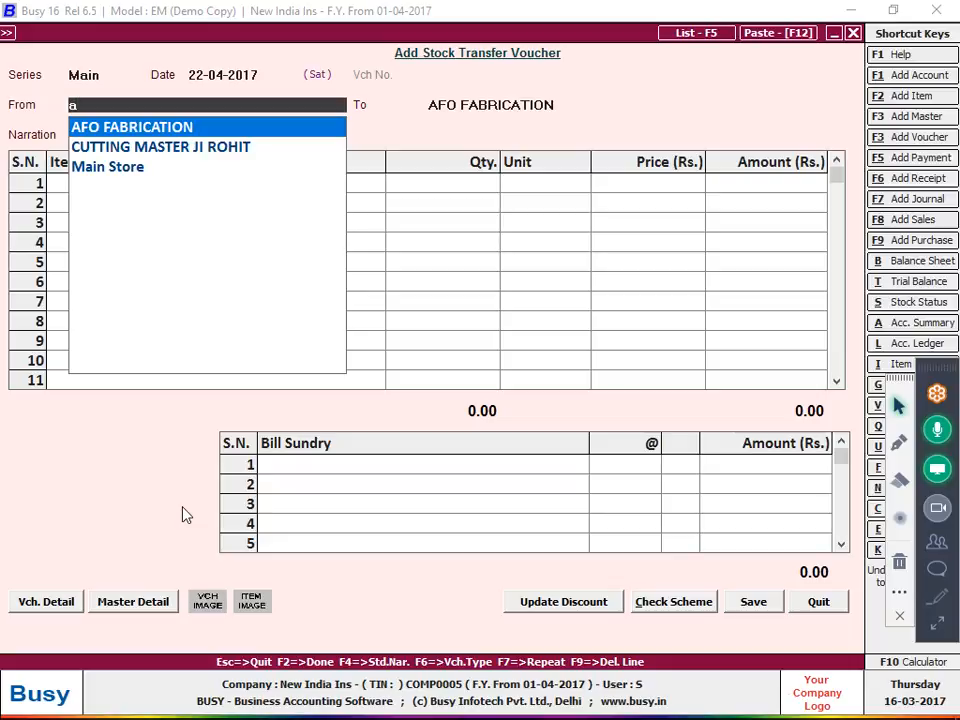
key("Return")
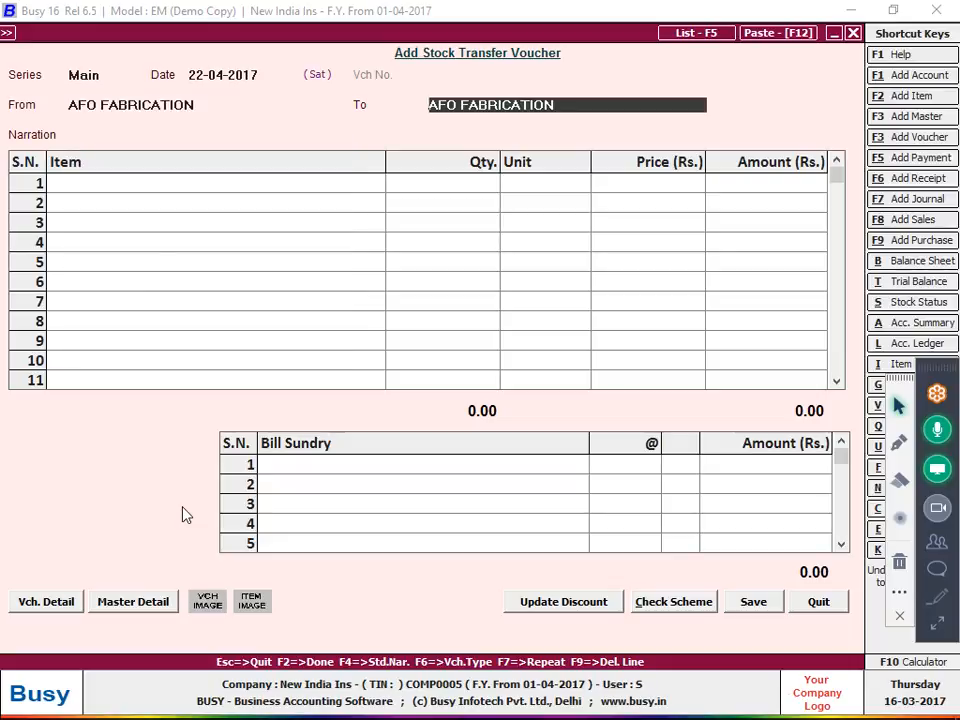
key("F3")
type("lal")
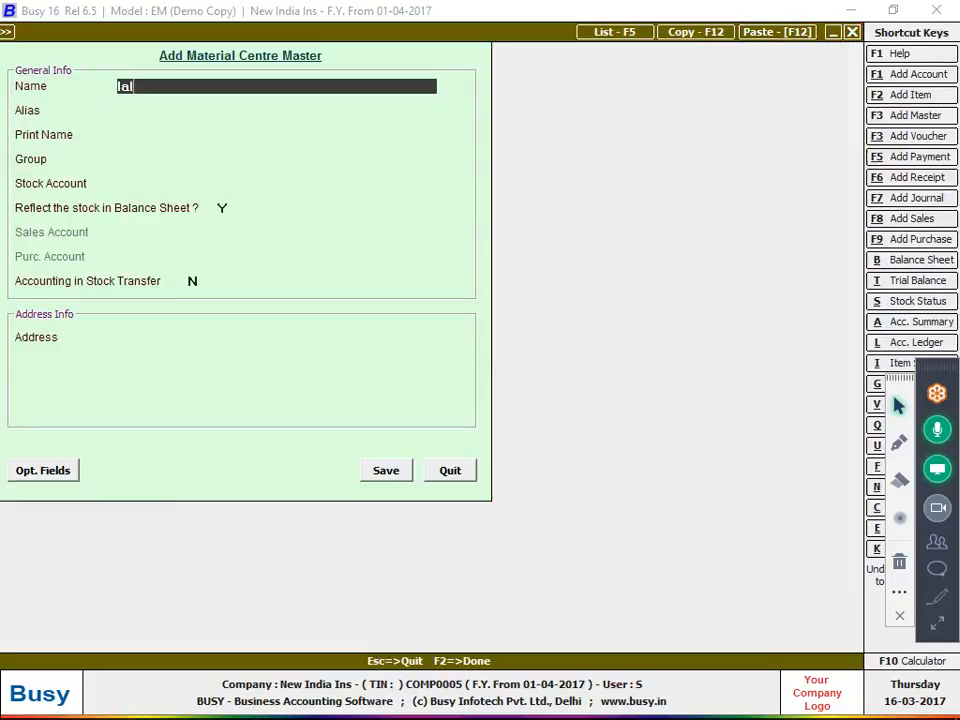
type("a ji washing")
Put Lala Ji Washing under Production Floors with Stock account and stock-transfer accounting set to Y
key("Return")
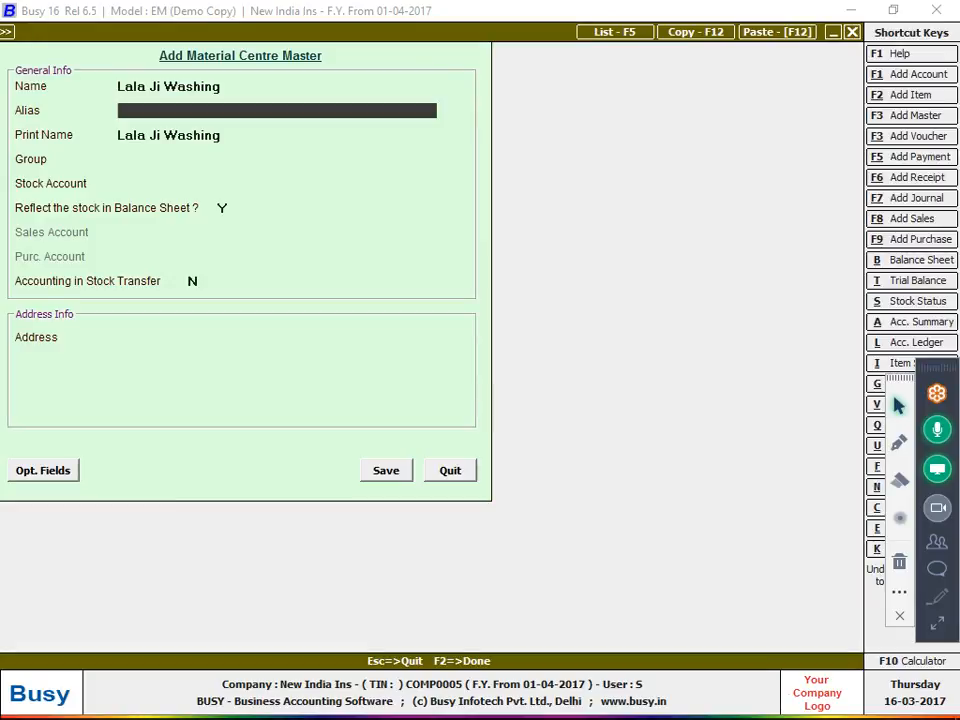
key("Return")
key("Return")
key("Down")
key("Return")
key("Return")
key("Return")
type("y")
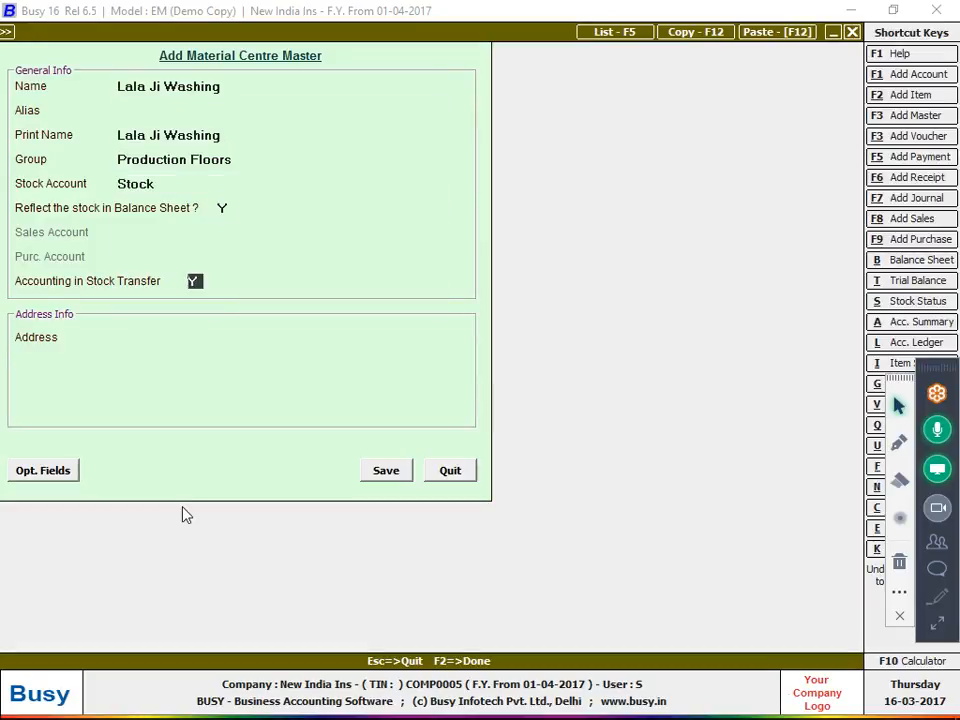
key("Return")
Create the linked Sundry Creditors account with zero opening and no bill-by-bill, then save the centre
key("F3")
type("lal")
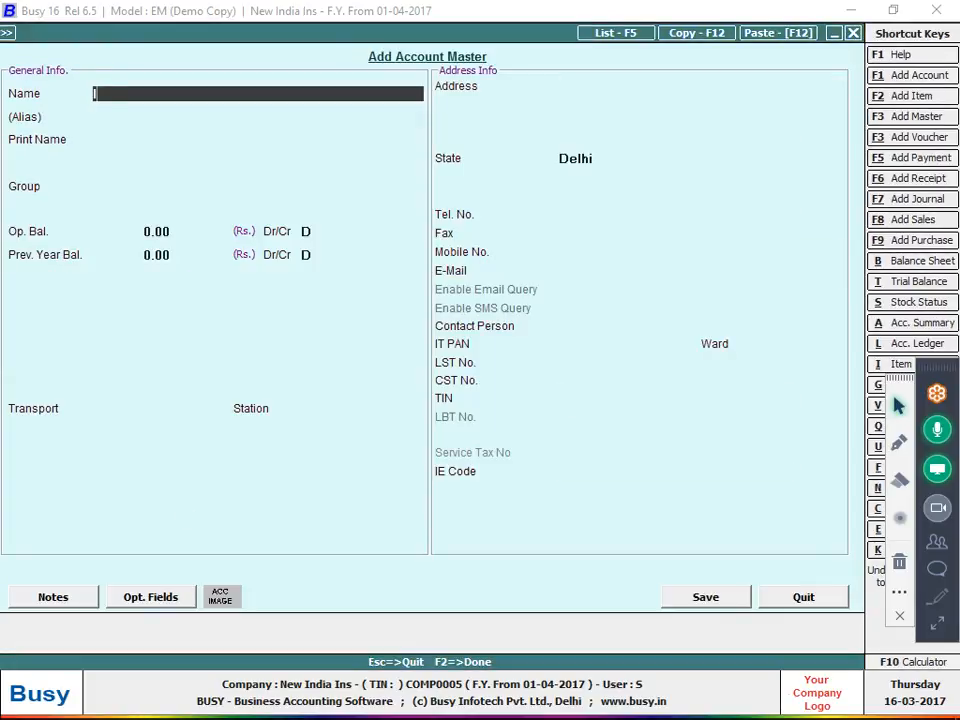
type("a ji")
key("Return")
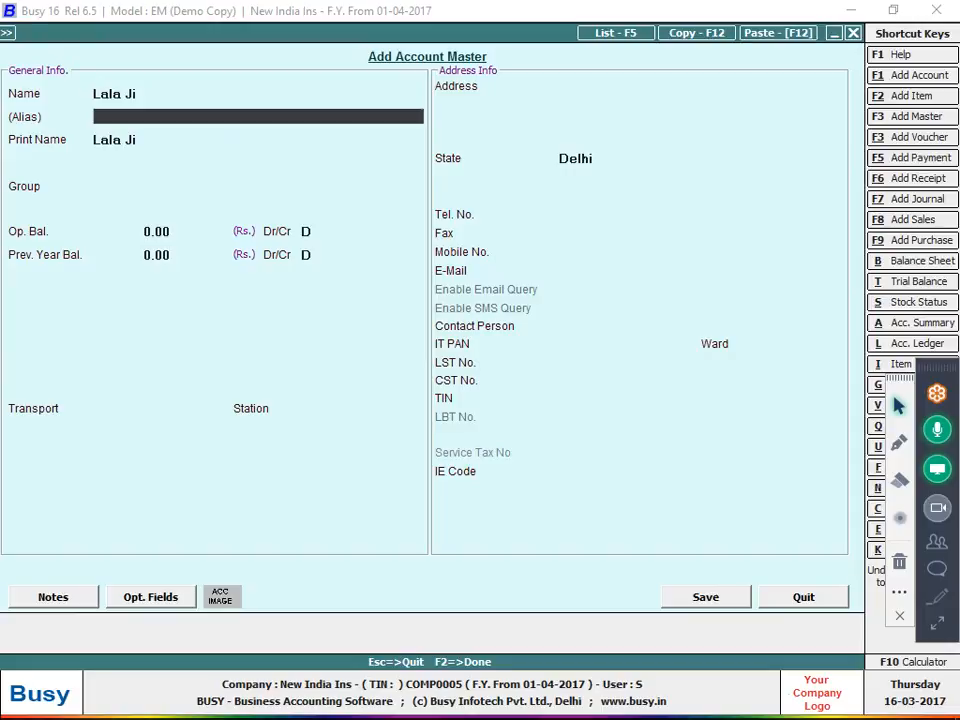
key("Return")
key("Return")
type("su")
key("Return")
key("Return")
key("Return")
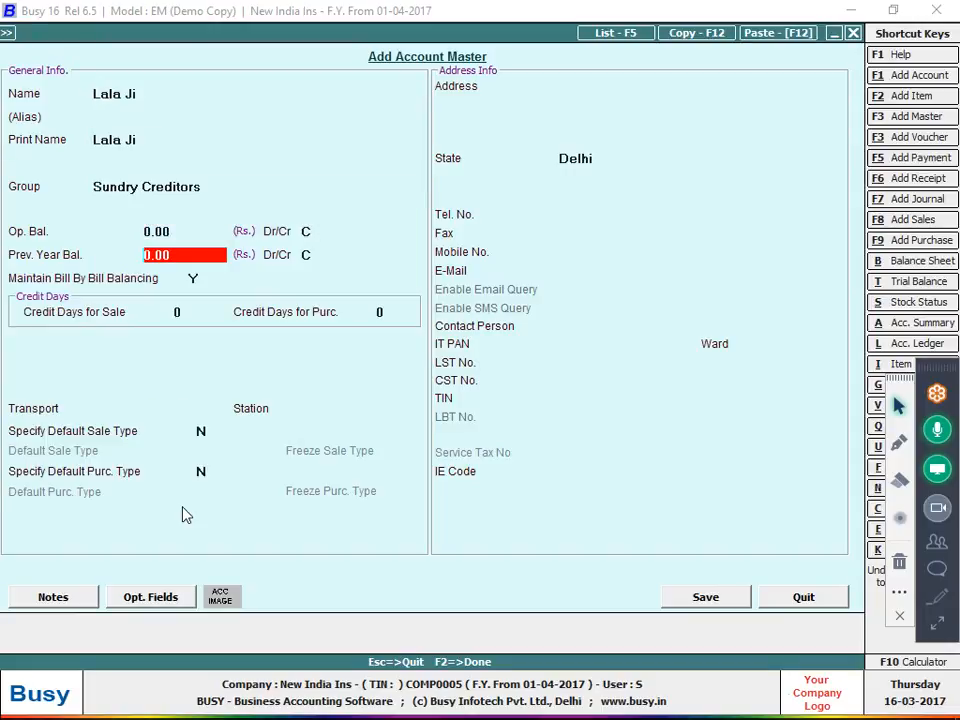
key("Return")
key("Return")
key("n")
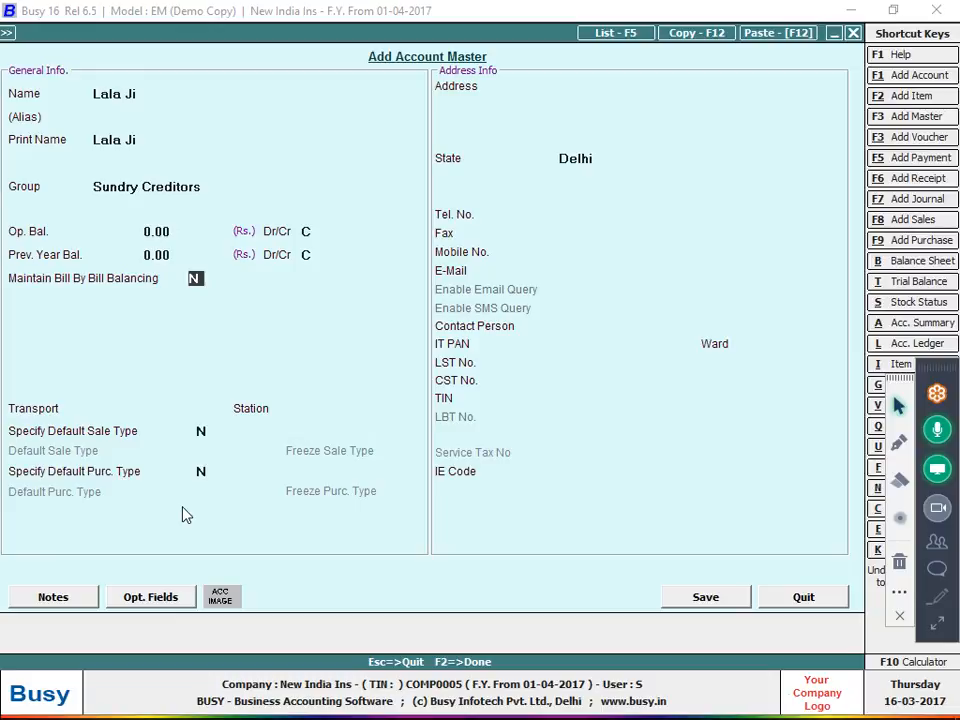
key("F2")
key("Return")
key("Return")
key("Return")
key("Return")
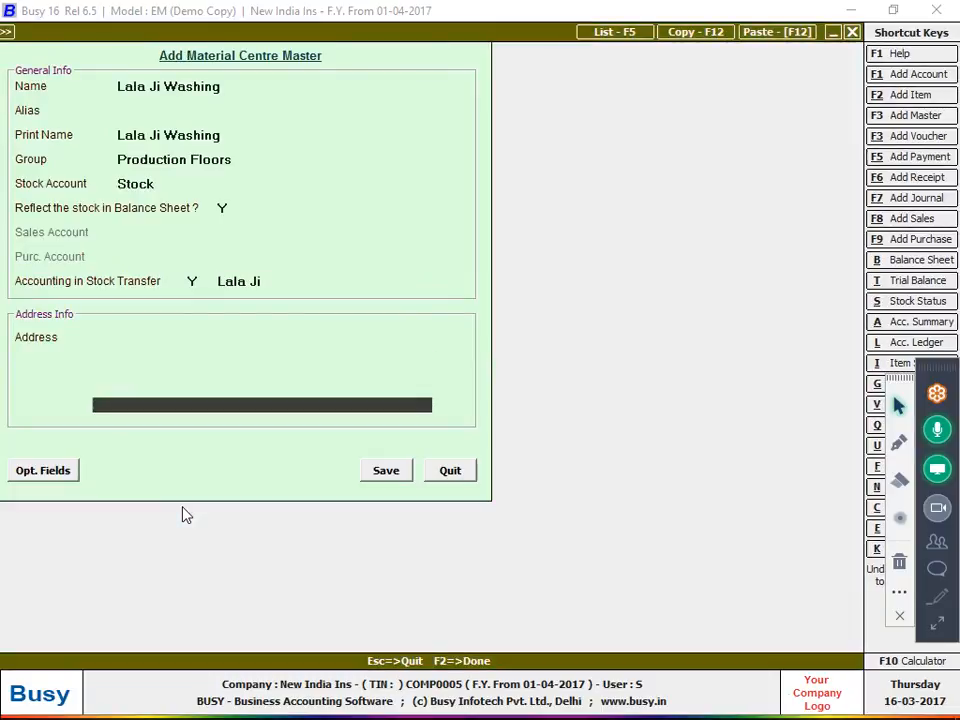
key("F2")
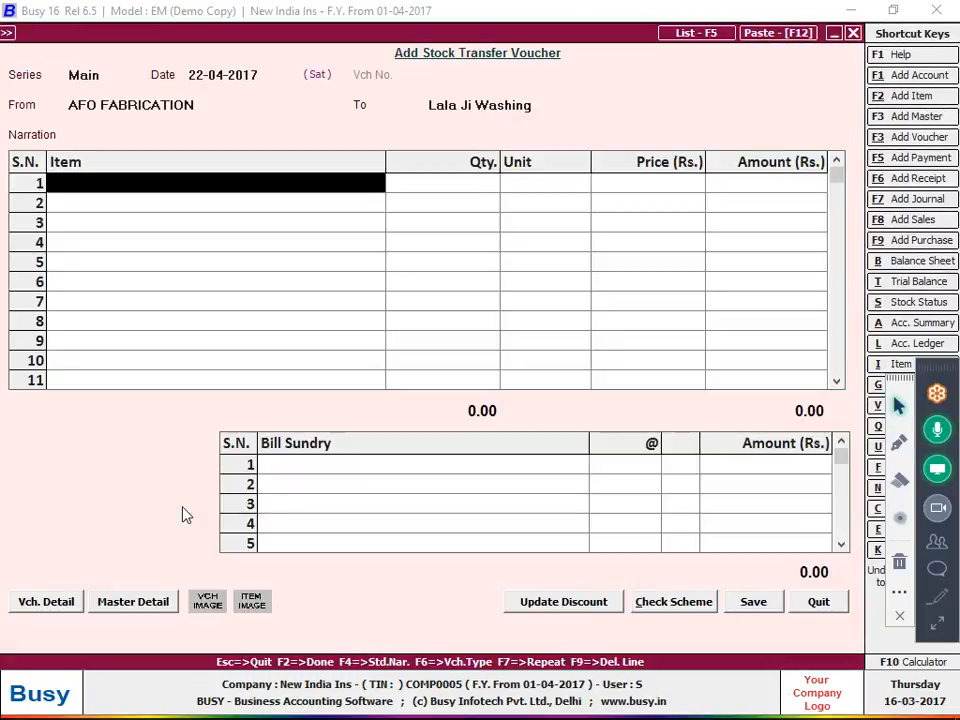
Add 290 Pcs of Lot No 1071 to the transfer, then bring up the Account Ledger report
type("L")
key("Return")
type("29")
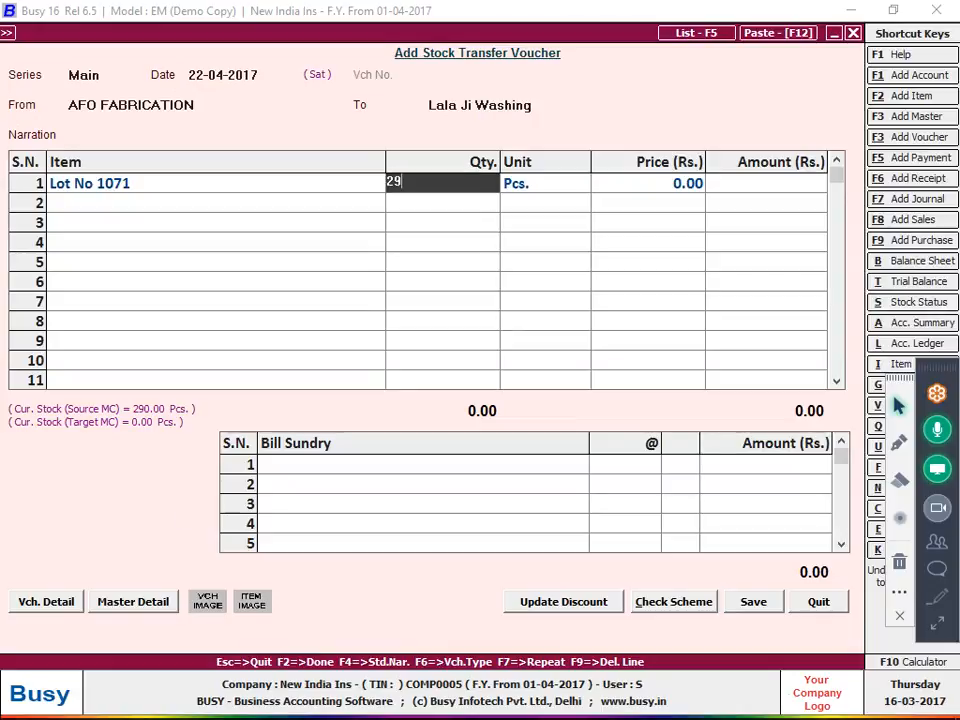
type("0")
key("Return")
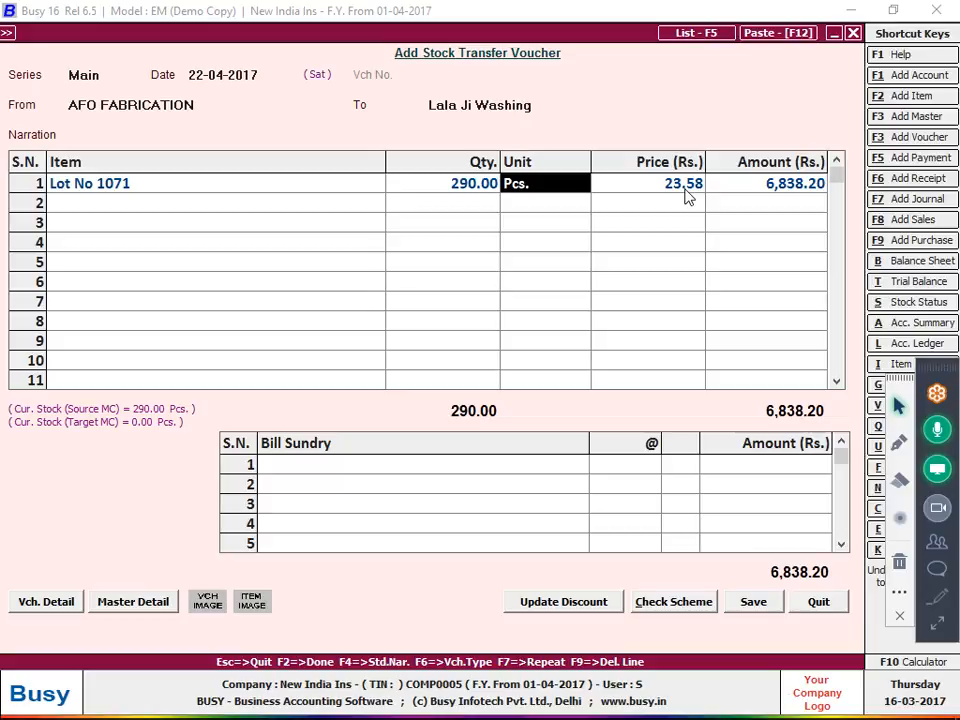
key("alt+l")
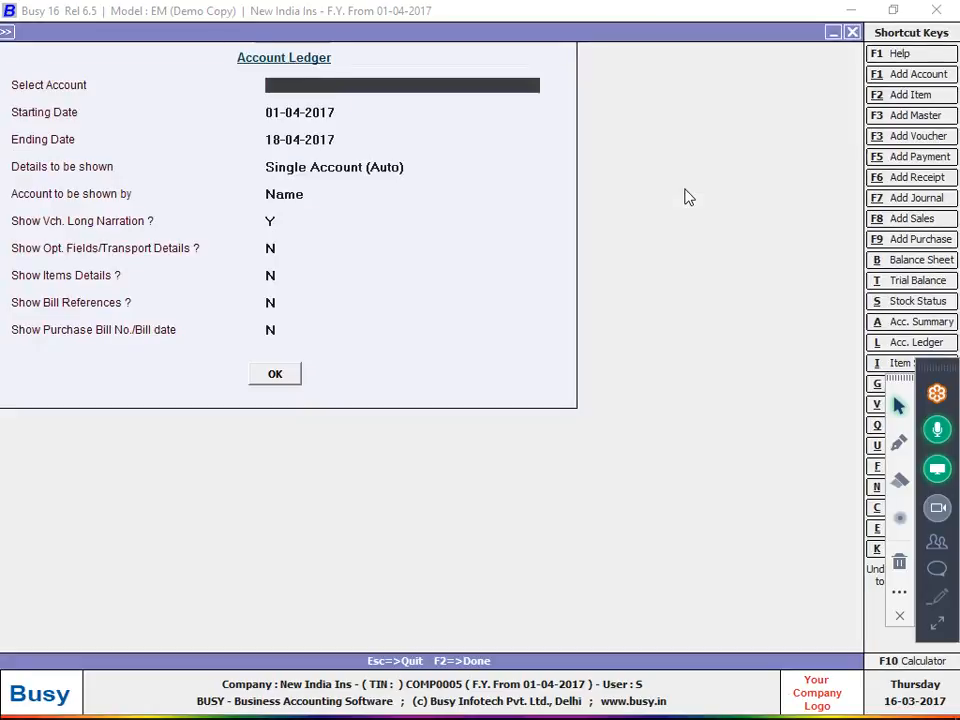
Check the cutting master's ledger for the 1,015.00 Cr job work, then return to the voucher charges
type("ro")
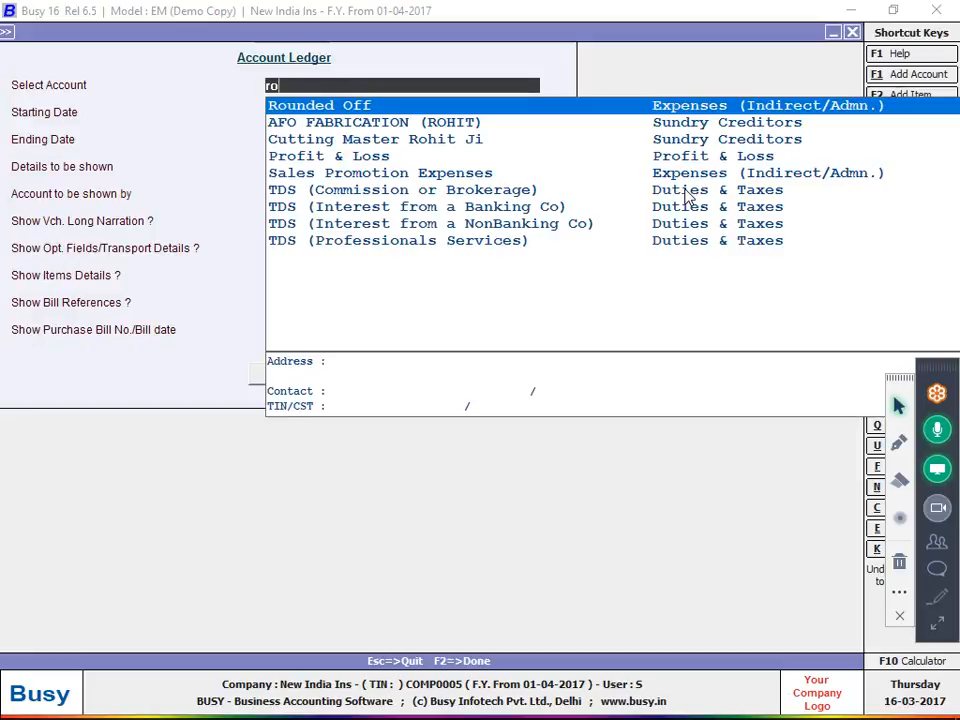
key("Down")
key("Down")
key("Return")
key("F2")
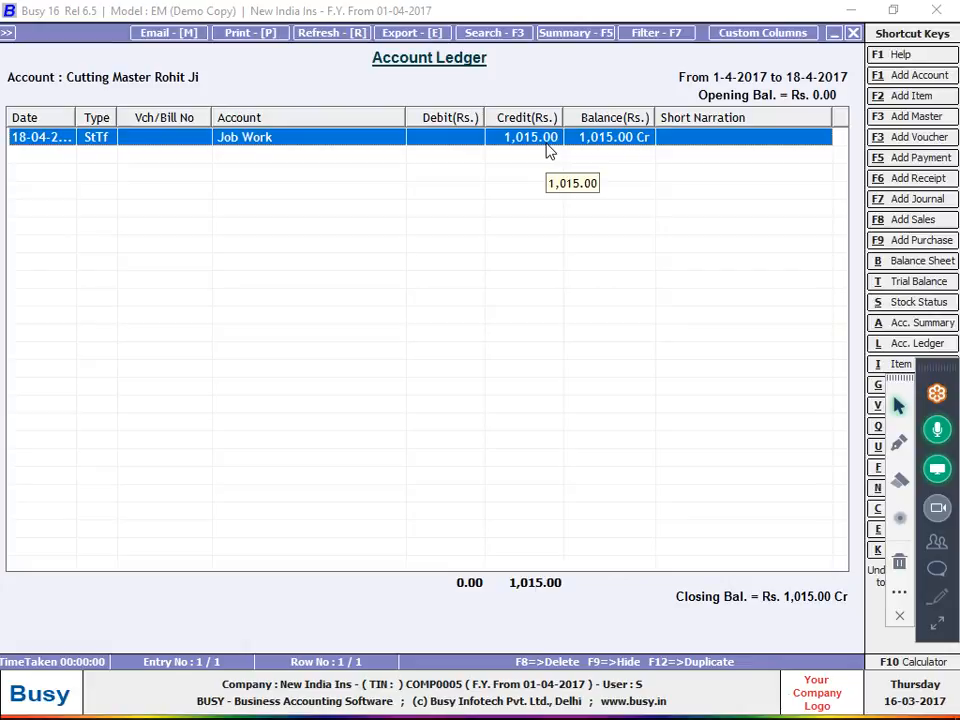
key("Escape")
key("Escape")
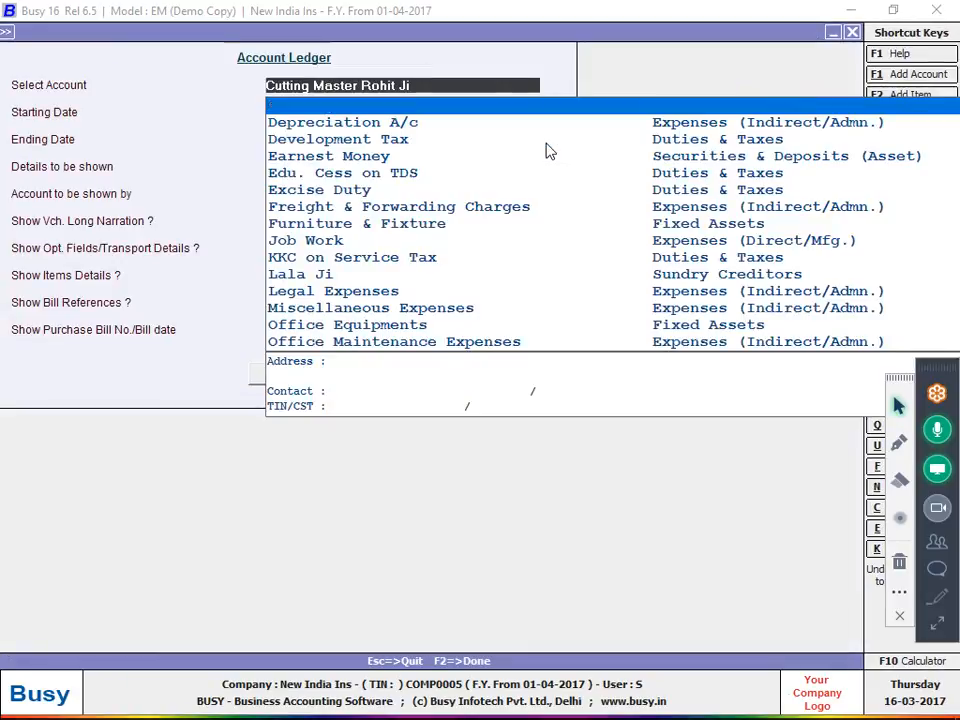
key("Return")
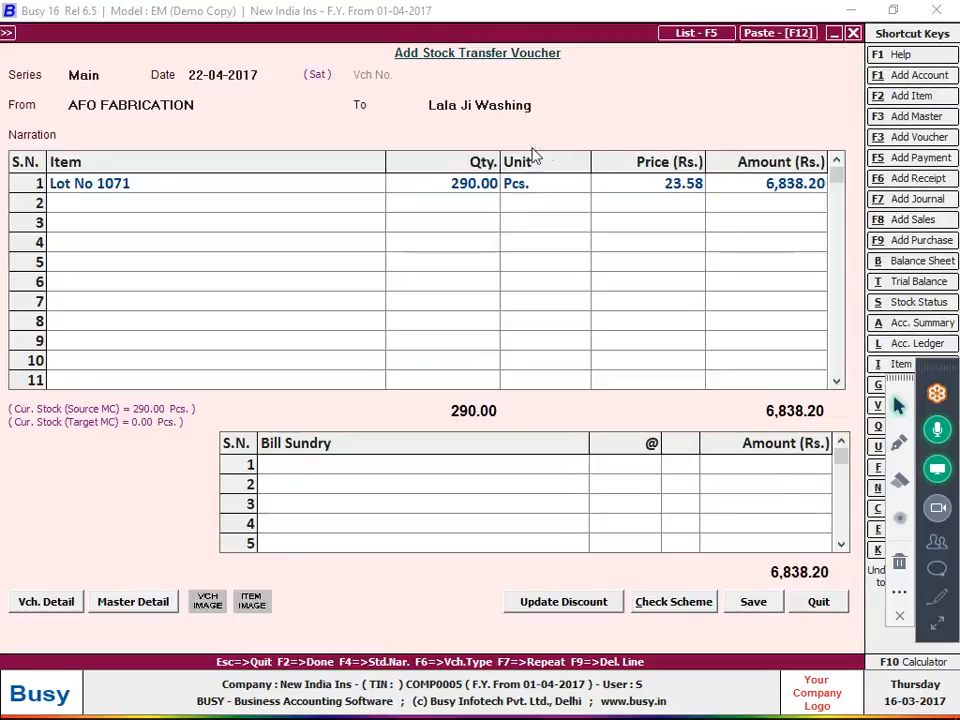
Add JOB WORK at 8 per piece (2,320.00) and save the 22-04-2017 transfer
key("alt+Tab")
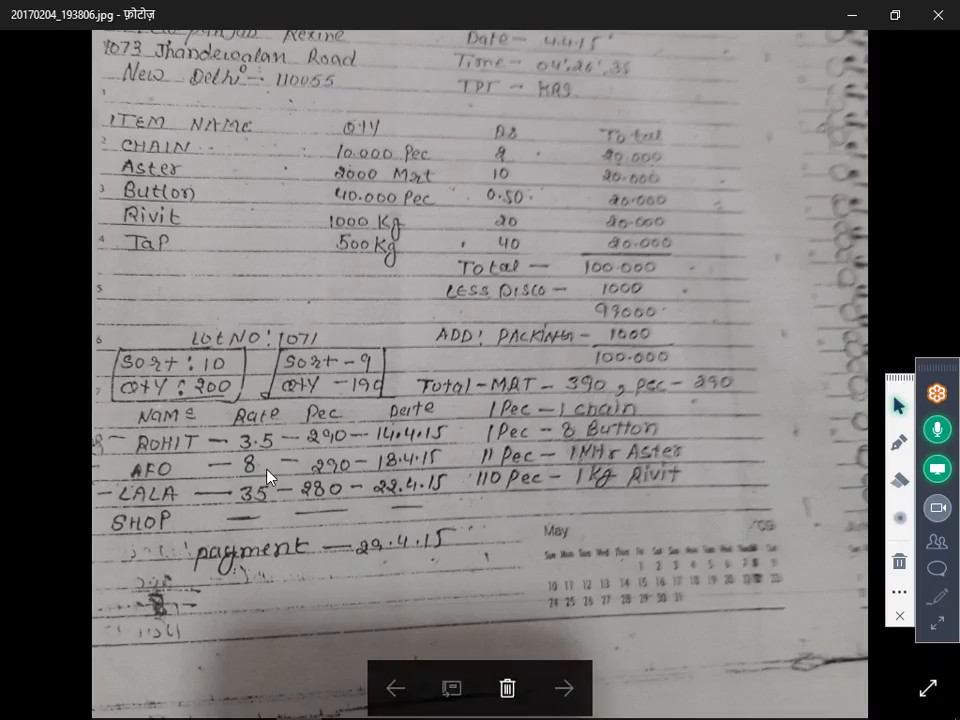
key("alt+Tab")
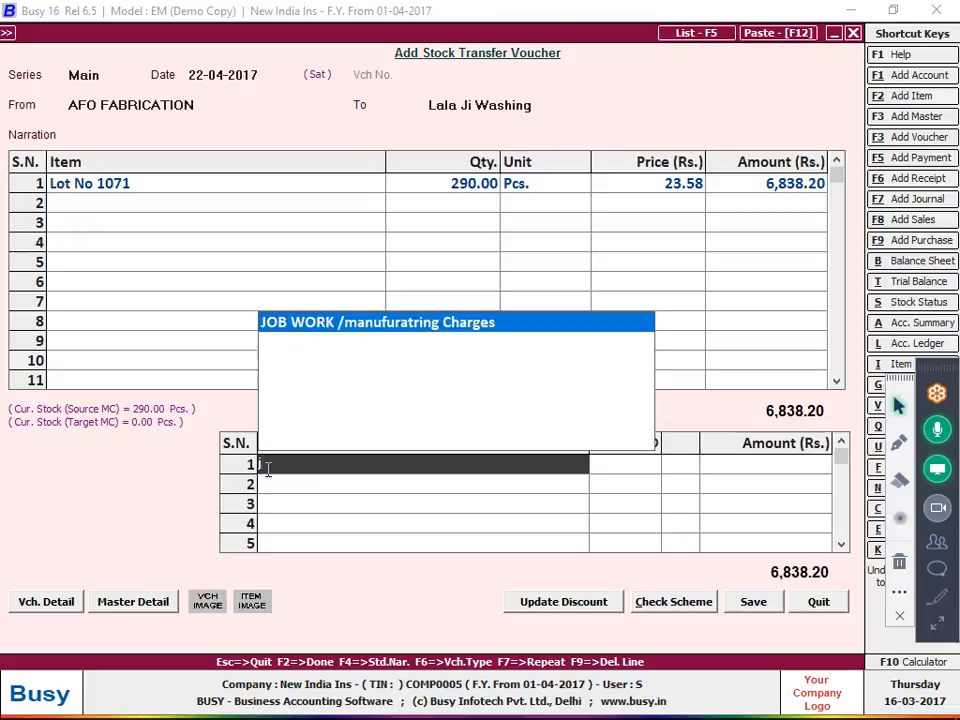
key("Return")
key("Return")
type("8")
key("Return")
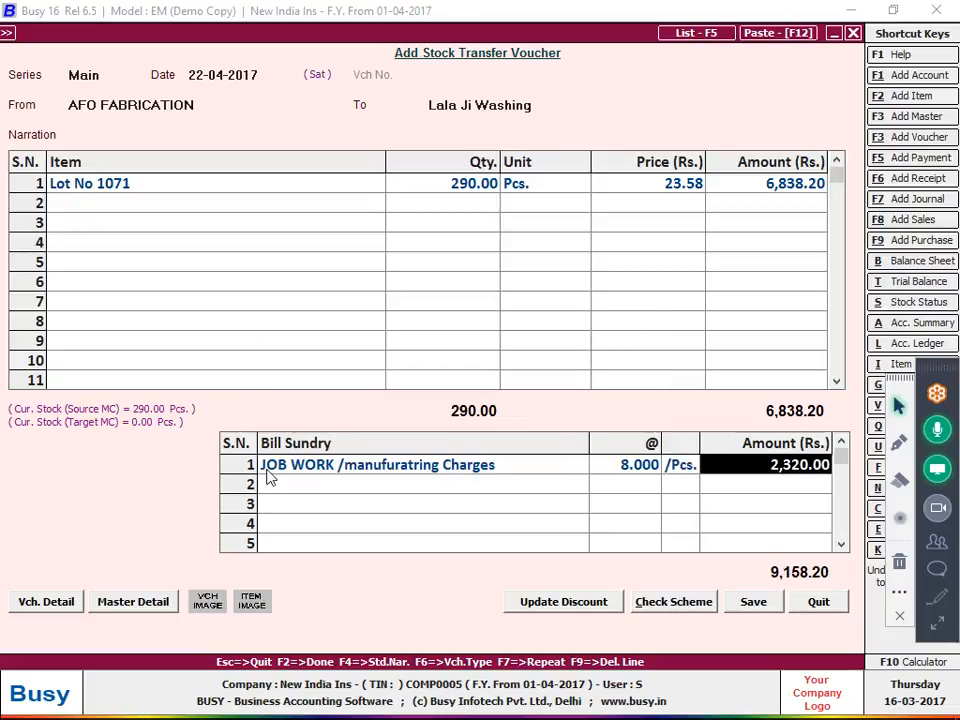
key("F2")
key("Return")
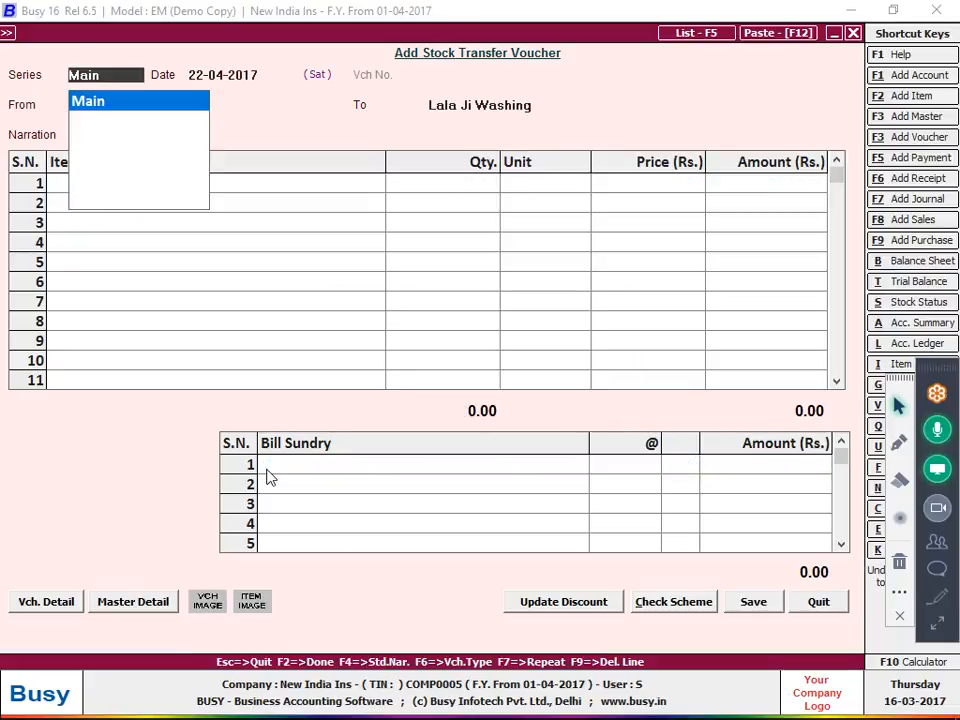
Choose AFO FABRICATION in the Account Ledger options
key("alt+l")
type("af")
key("Return")
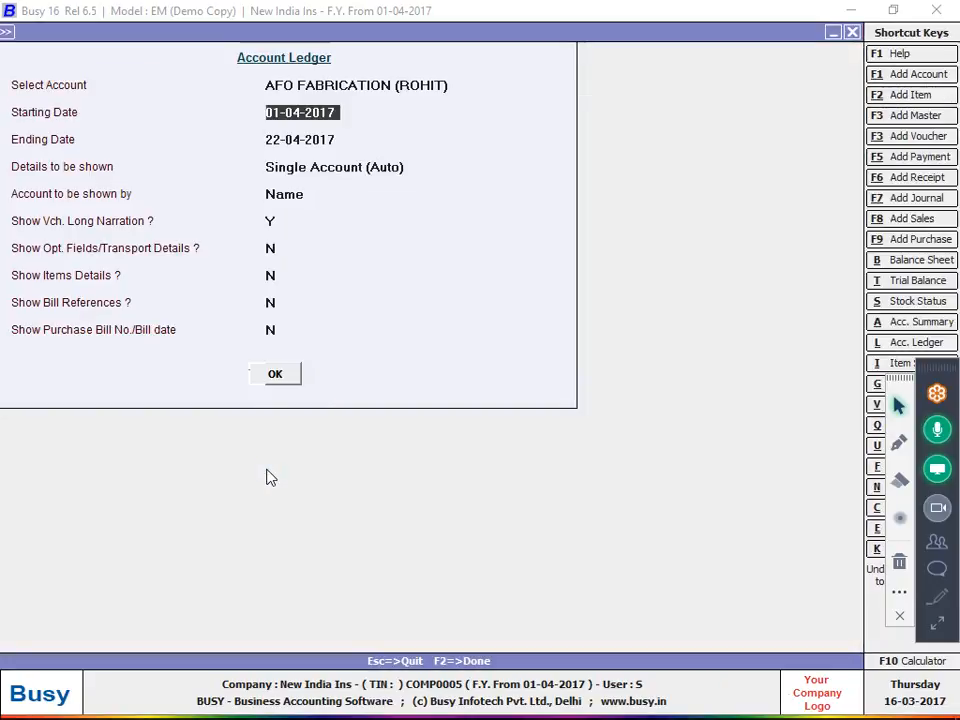
View AFO FABRICATION's 2,320.00 Cr ledger, then start a Main-series transfer from Lala Ji Washing
key("F2")
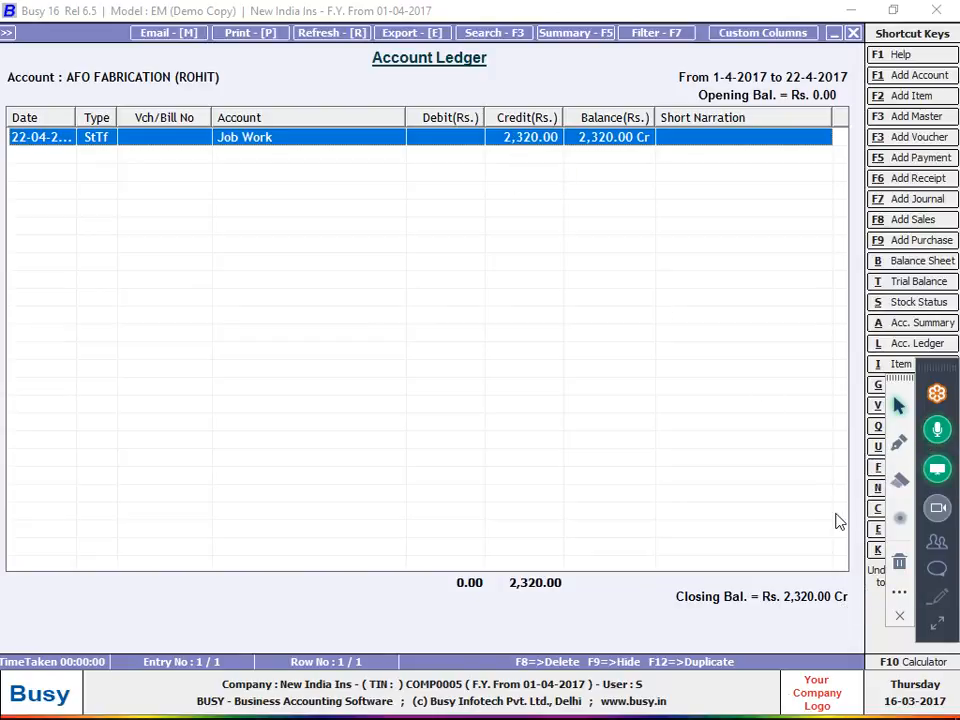
key("Escape")
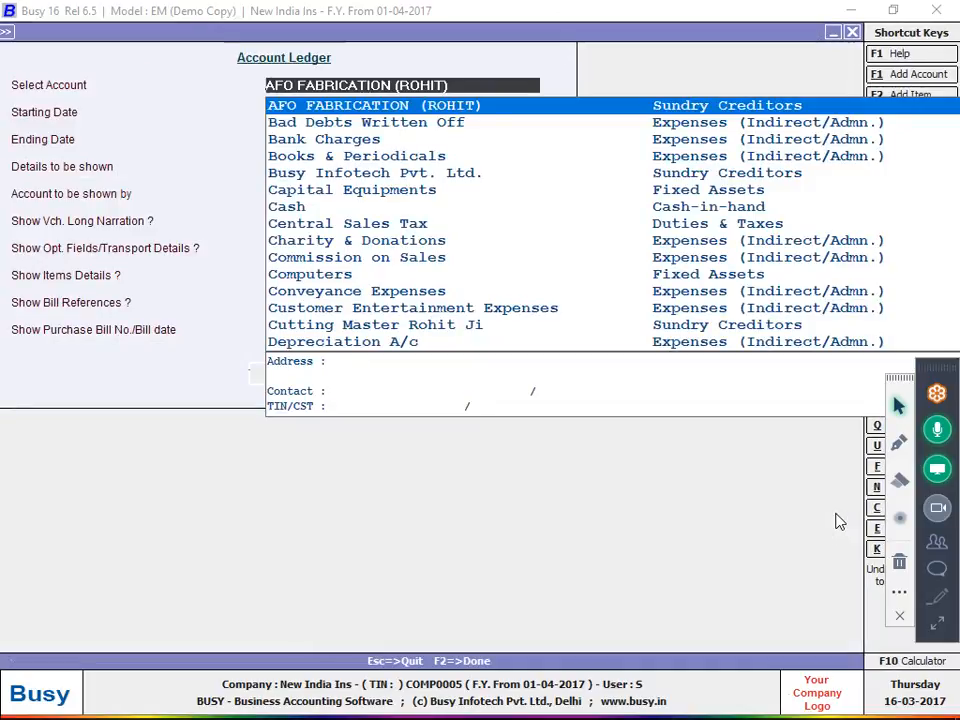
key("Escape")
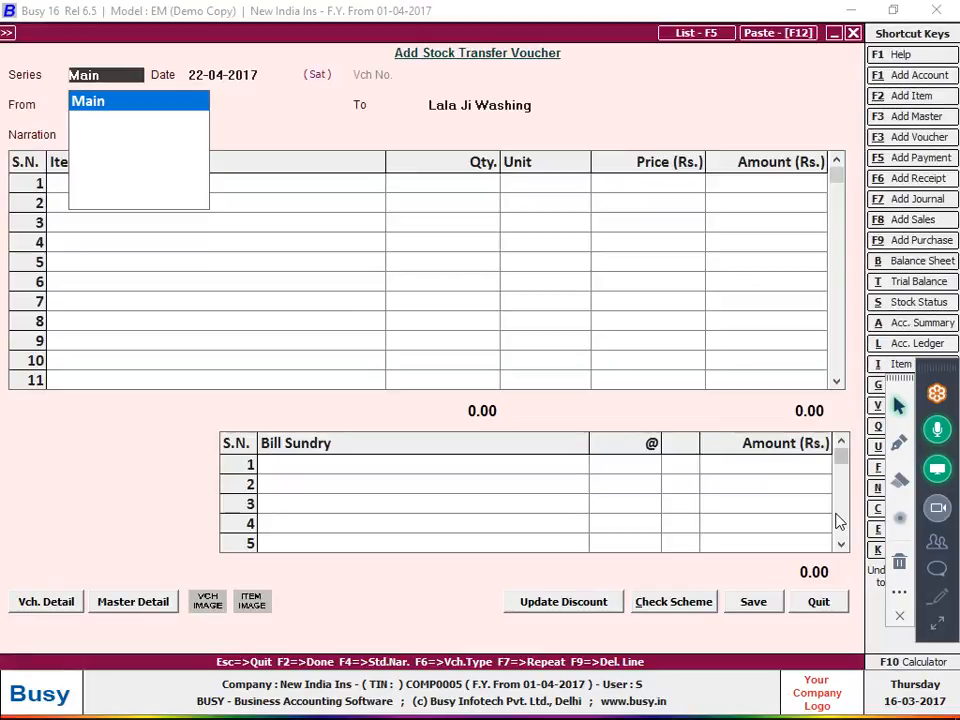
key("Return")
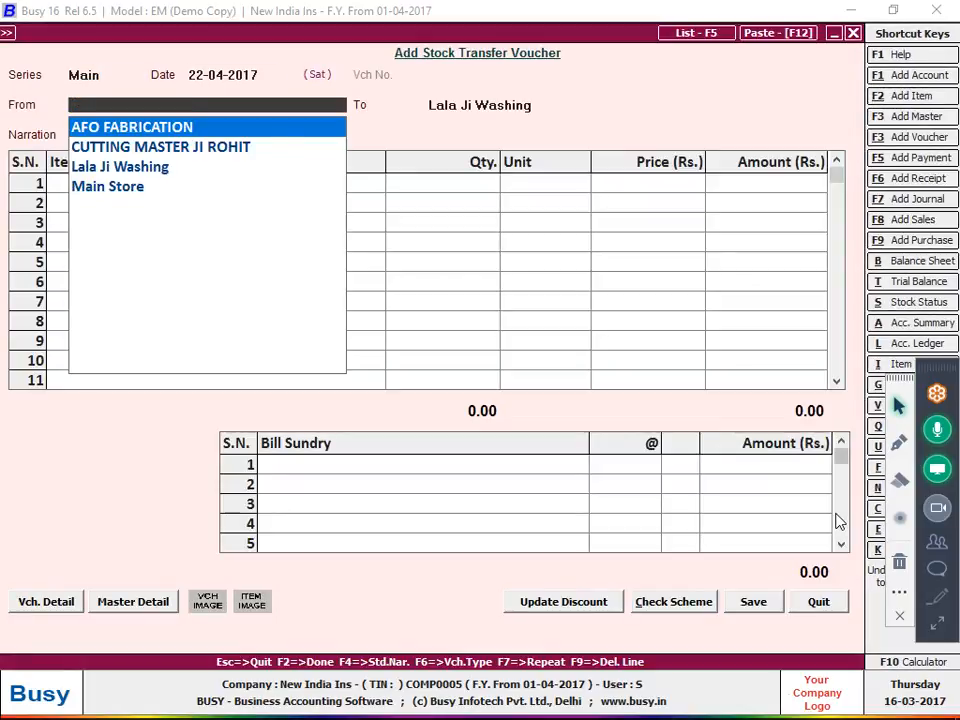
key("Down")
key("Down")
key("Return")
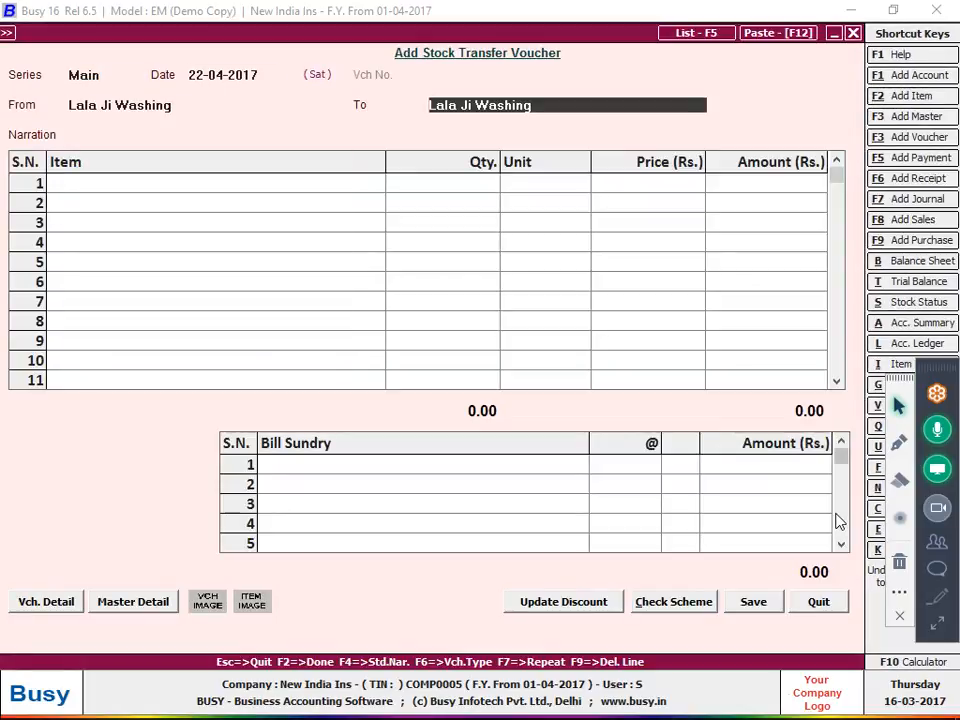
Create the destination material centre Shop under Godowns with Stock as its stock account
key("F3")
type("Shop")
key("Return")
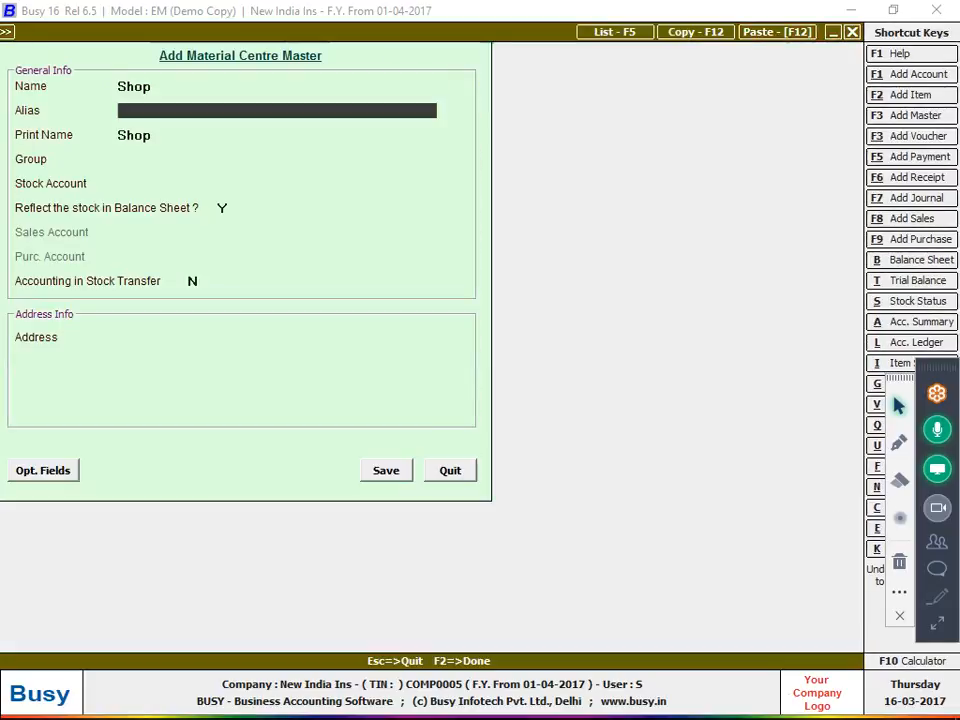
key("Return")
key("Return")
key("Down")
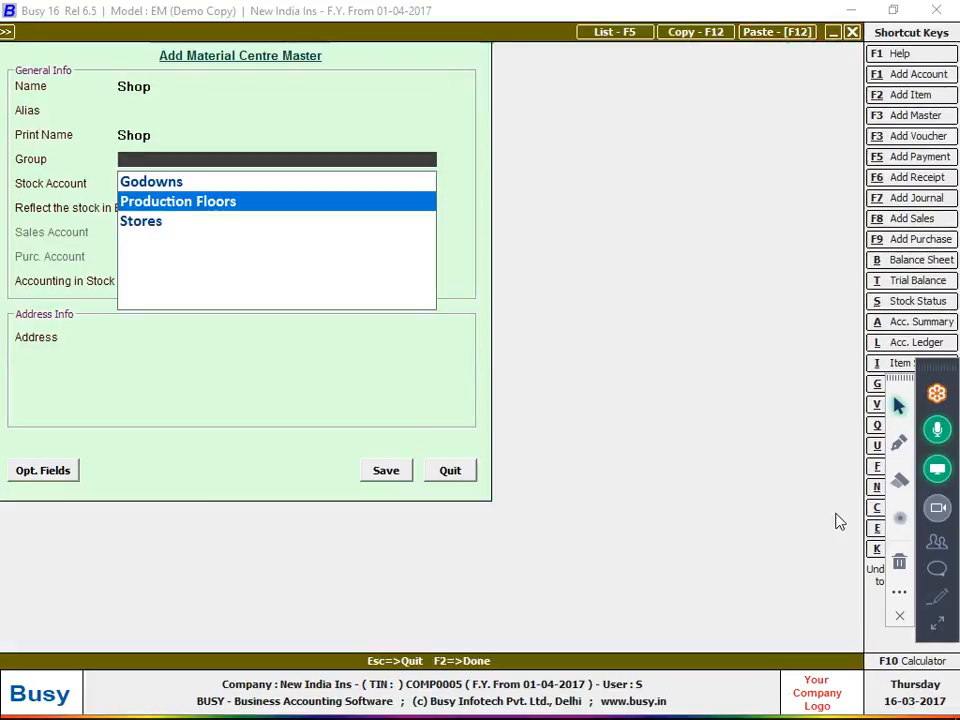
key("Up")
key("Return")
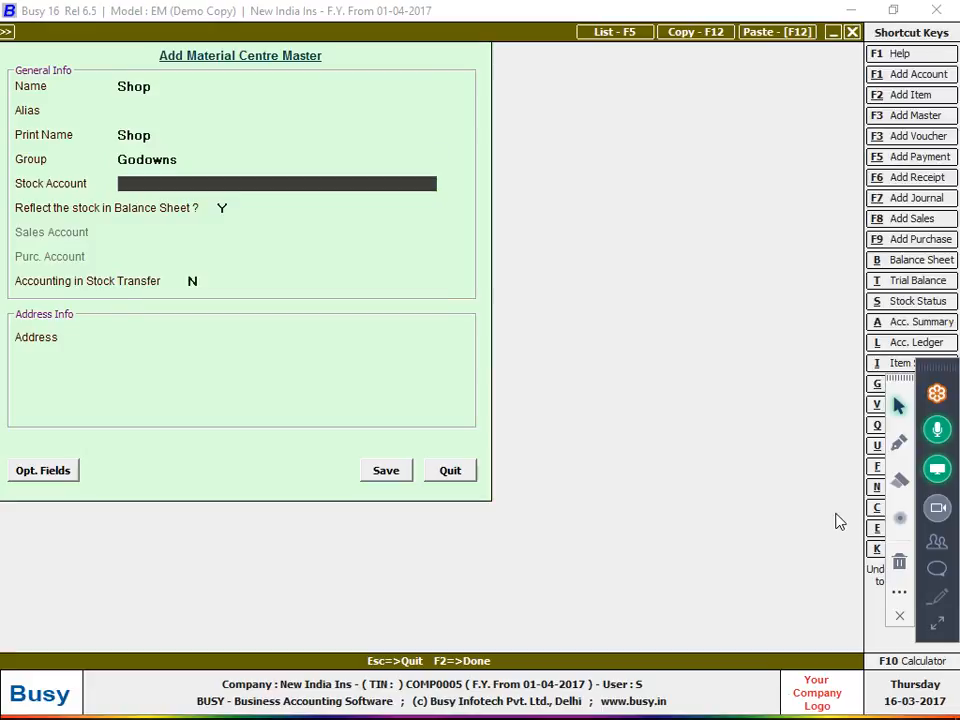
key("Return")
key("Return")
key("Return")
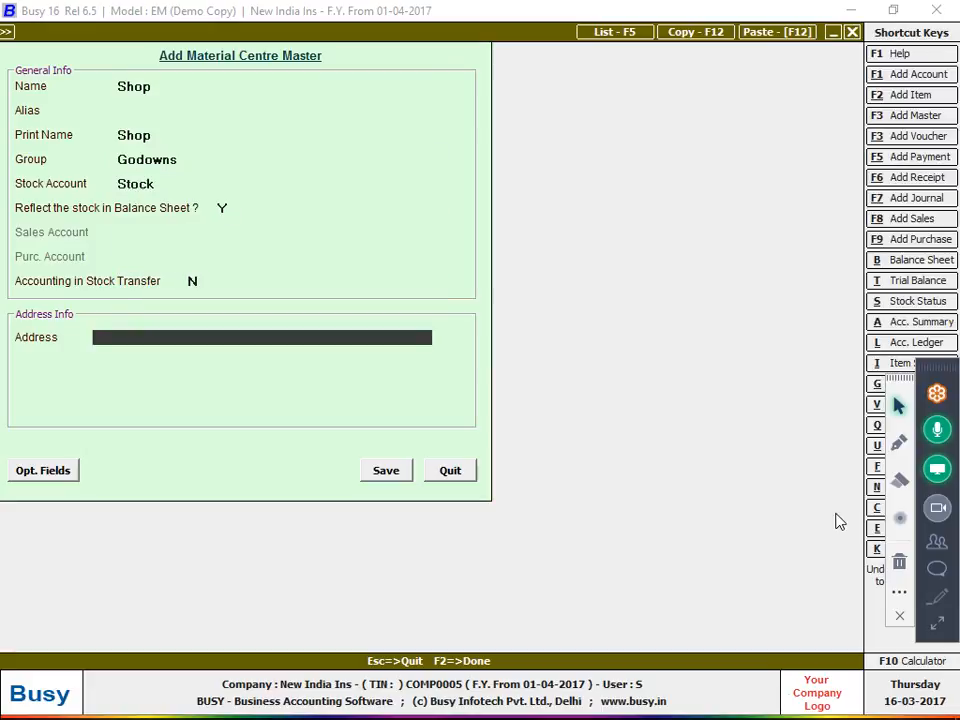
key("Up")
key("Return")
key("Return")
key("Return")
key("Return")
key("Return")
key("Return")
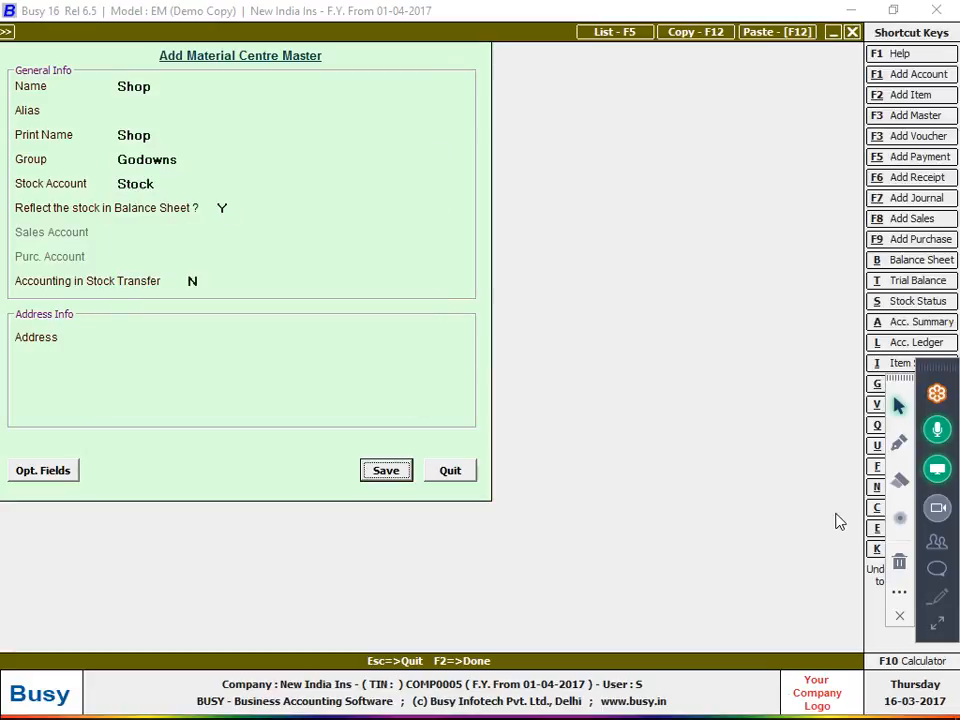
Enter 290 Pcs of Lot No 1071 and add JOB WORK charges at 35 per piece
key("Down")
key("Down")
key("Down")
key("Down")
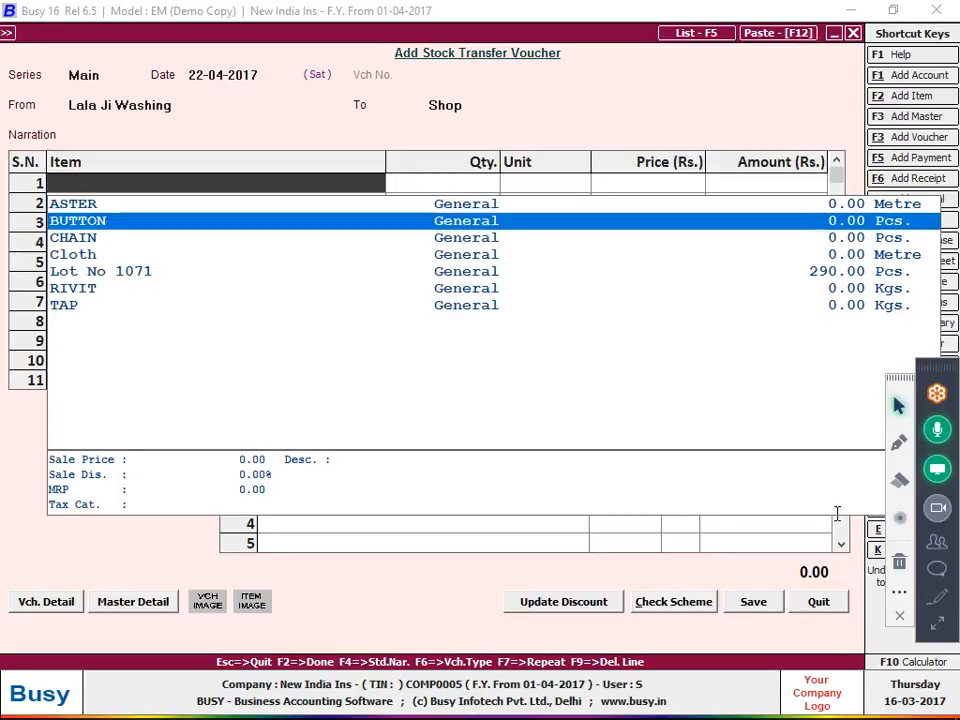
key("Return")
type("290")
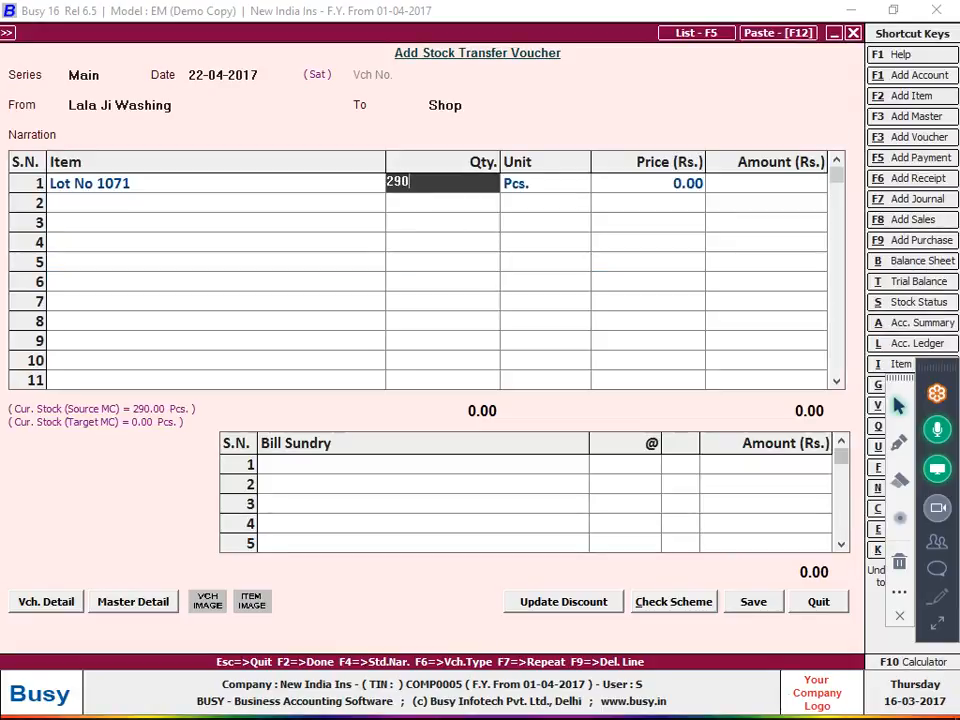
key("Return")
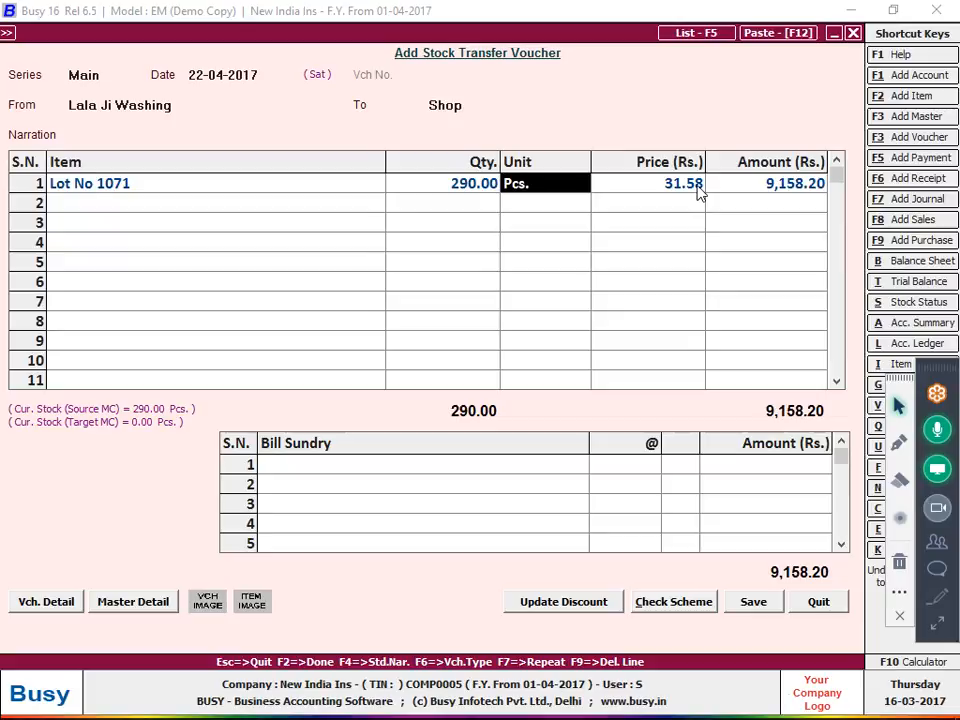
key("Return")
key("Return")
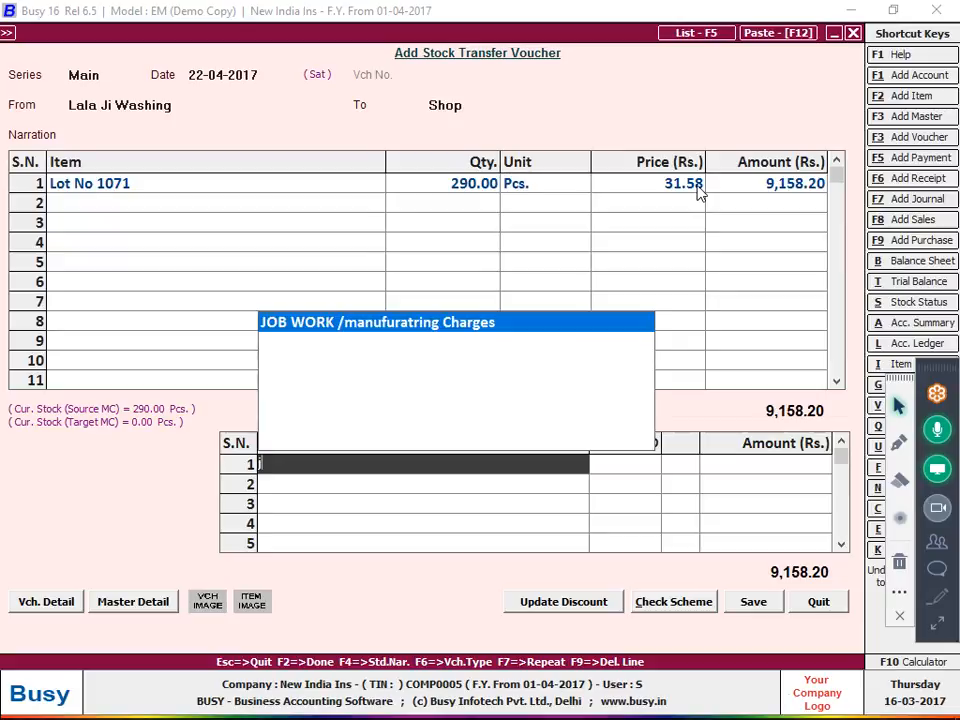
type("job")
key("Return")
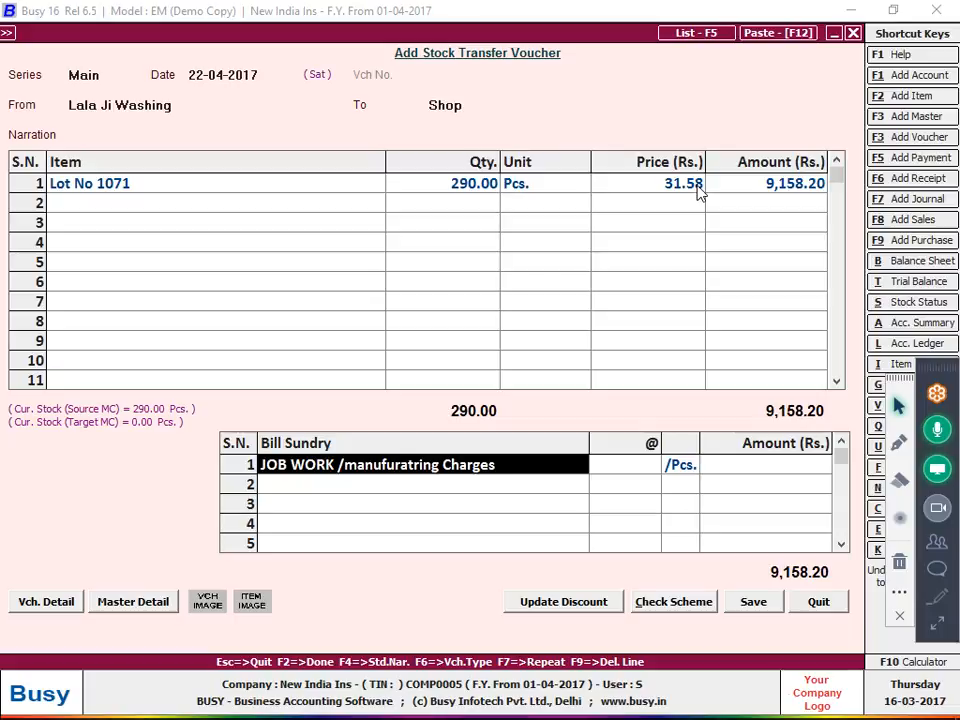
key("Return")
type("35")
key("Return")
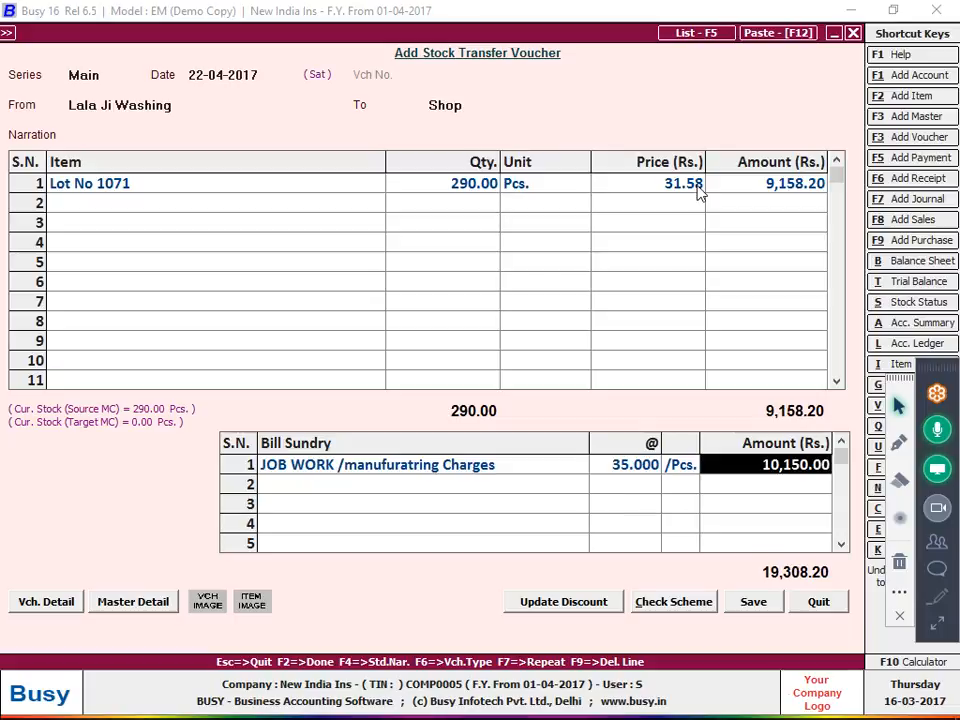
key("Escape")
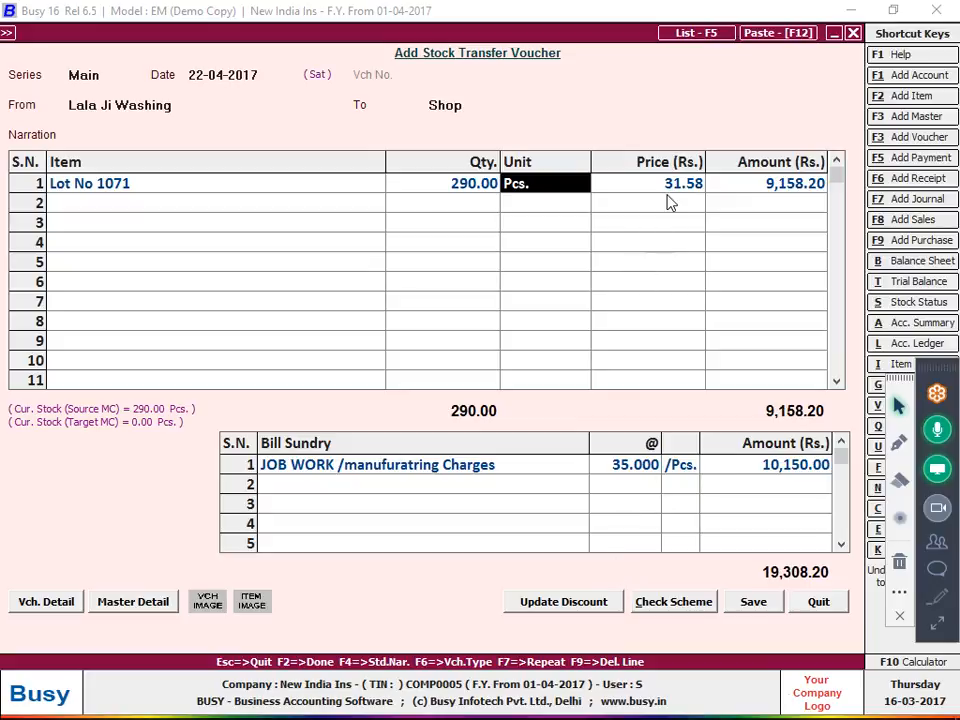
Write the narration 'costing =31.58+35=66.58 or total amount/total qty =19308.20/290=66.58'
left_click(614, 136)
type("cos")
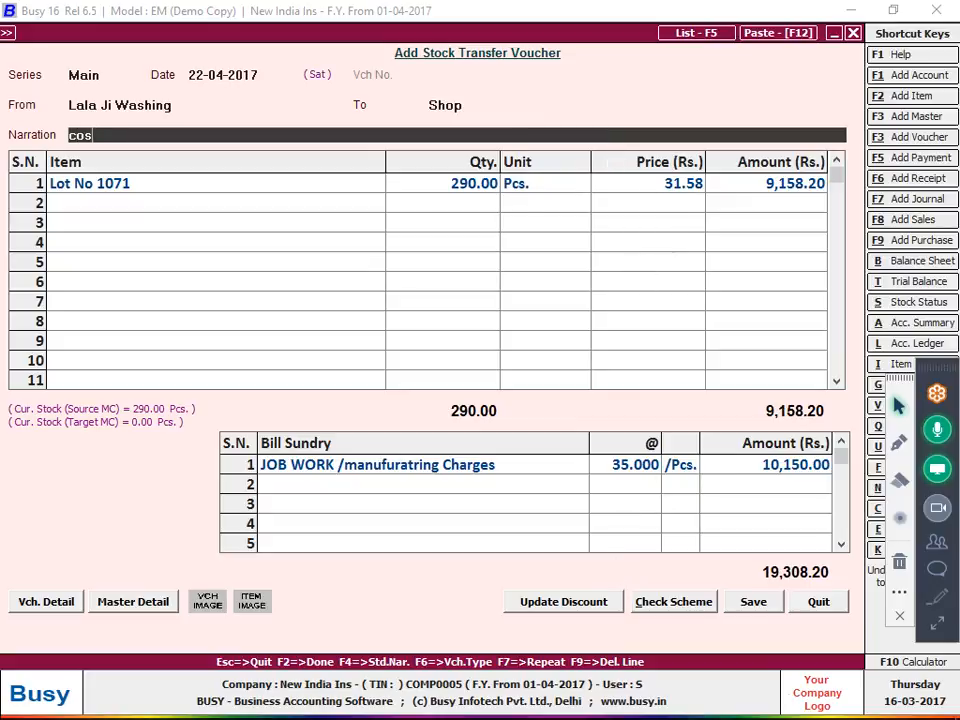
type("ting =31.58")
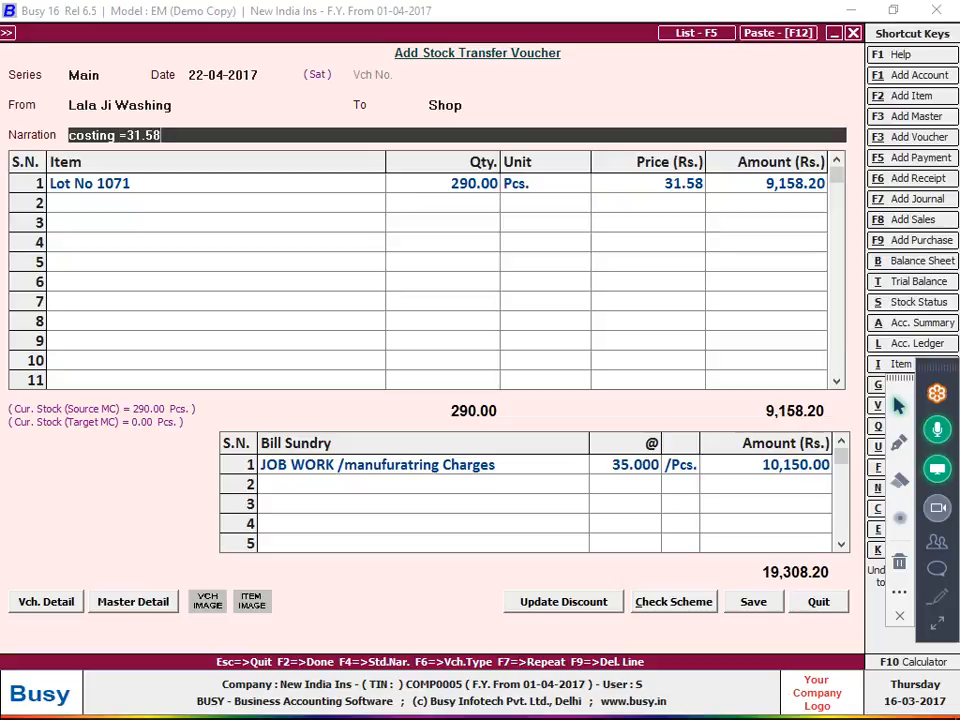
type("+35=66.58")
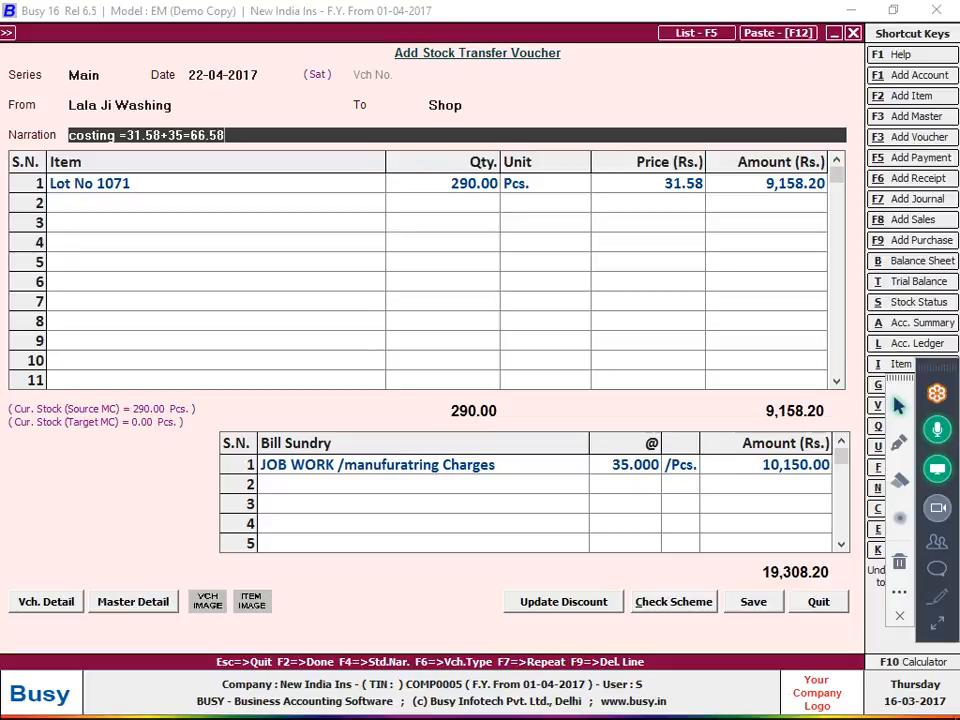
type(" or total")
key("BackSpace")
key("BackSpace")
key("BackSpace")
key("BackSpace")
type("tal amount/")
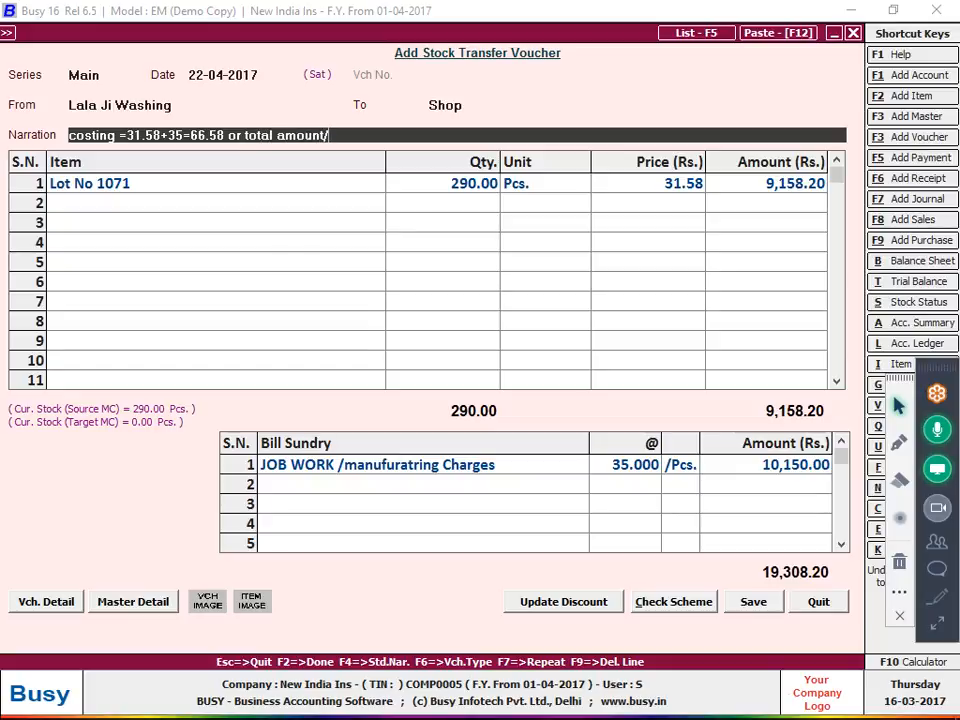
type("total qty =19308.20")
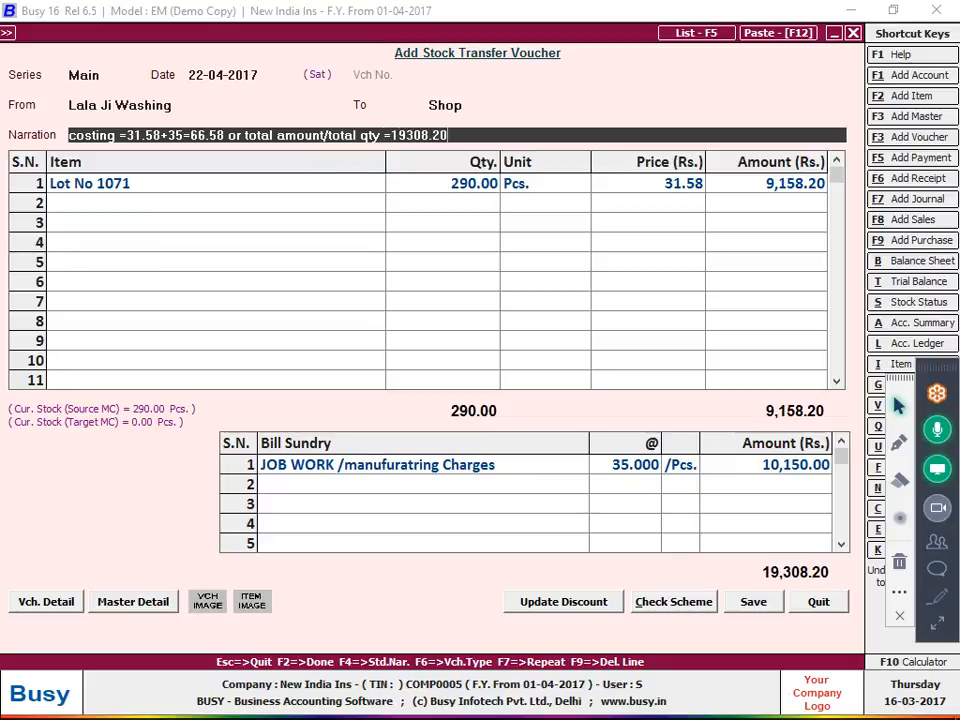
type("/290=66.58")
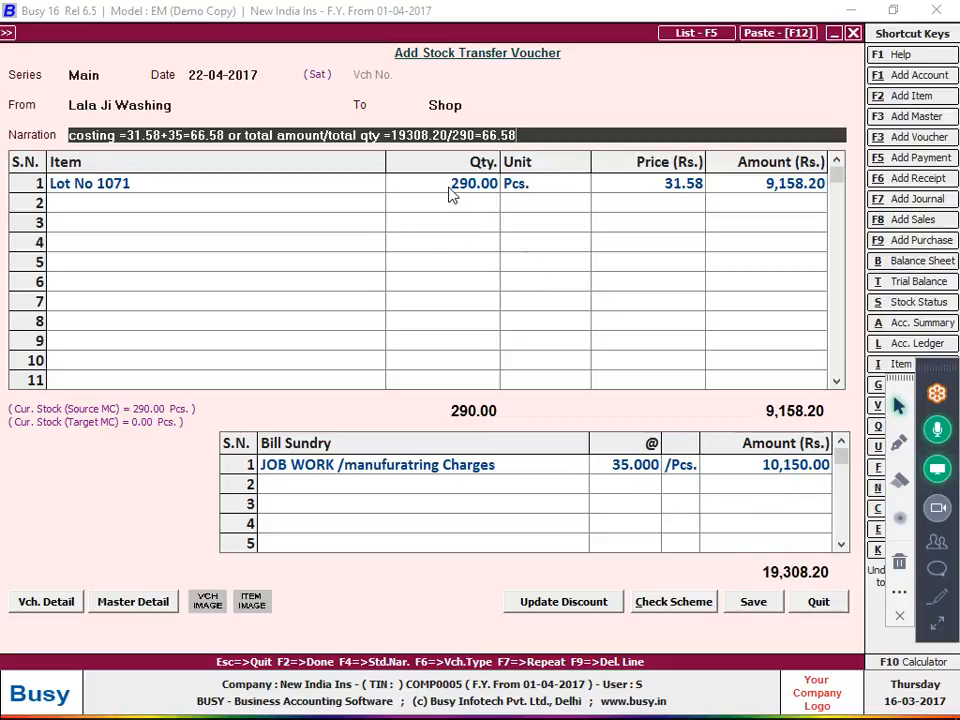
Add a second item row for Lot No 1071 with quantity 100
left_click(313, 213)
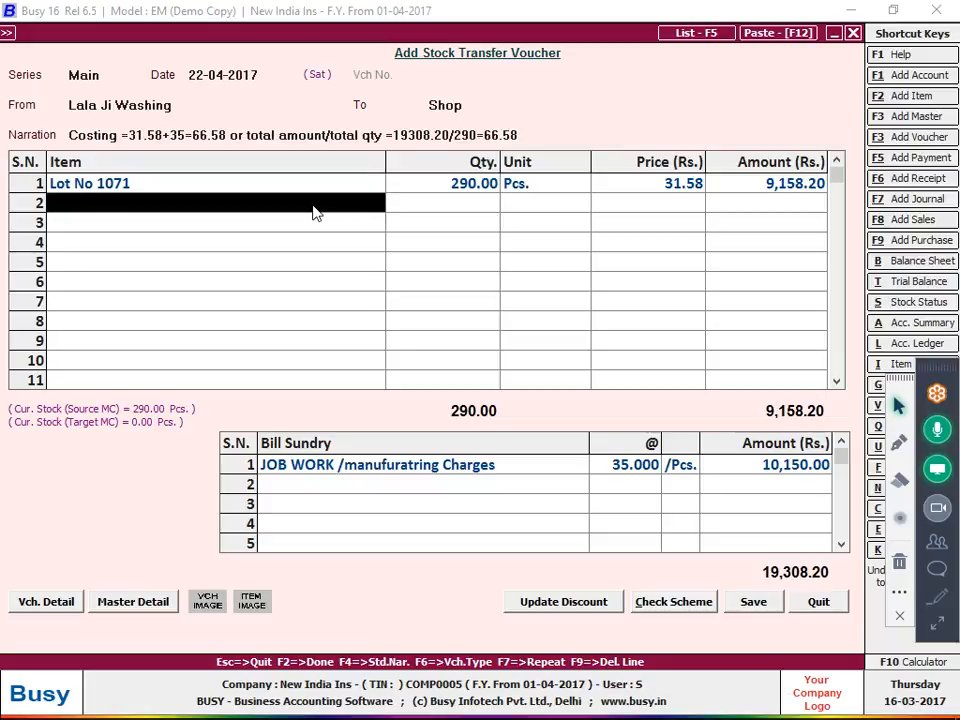
key("Return")
key("Return")
type("1")
key("Return")
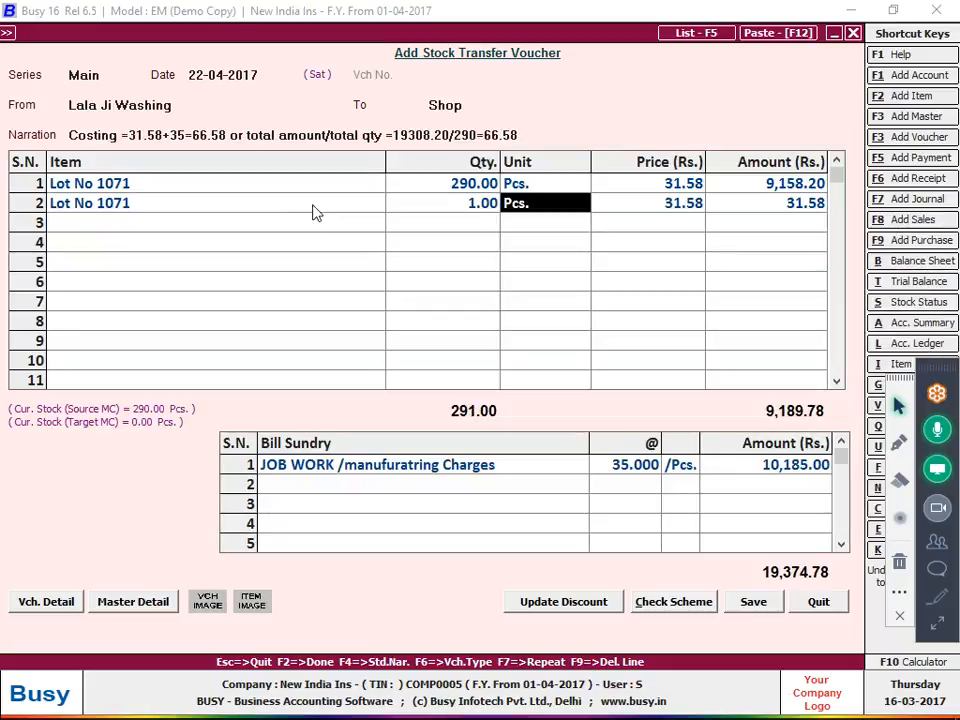
key("Return")
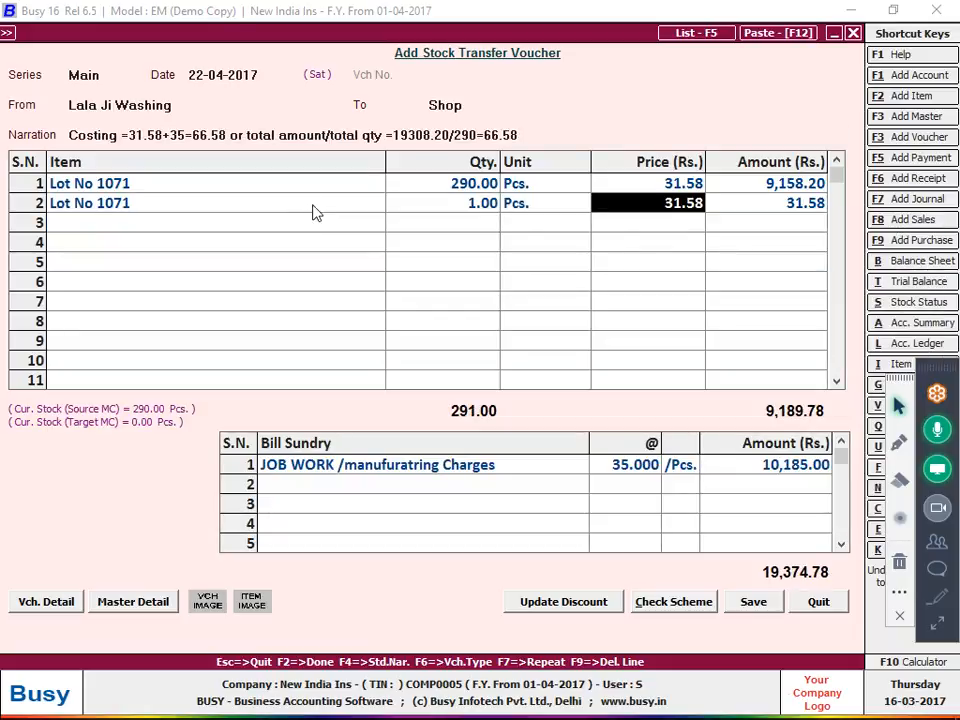
key("Left")
key("Left")
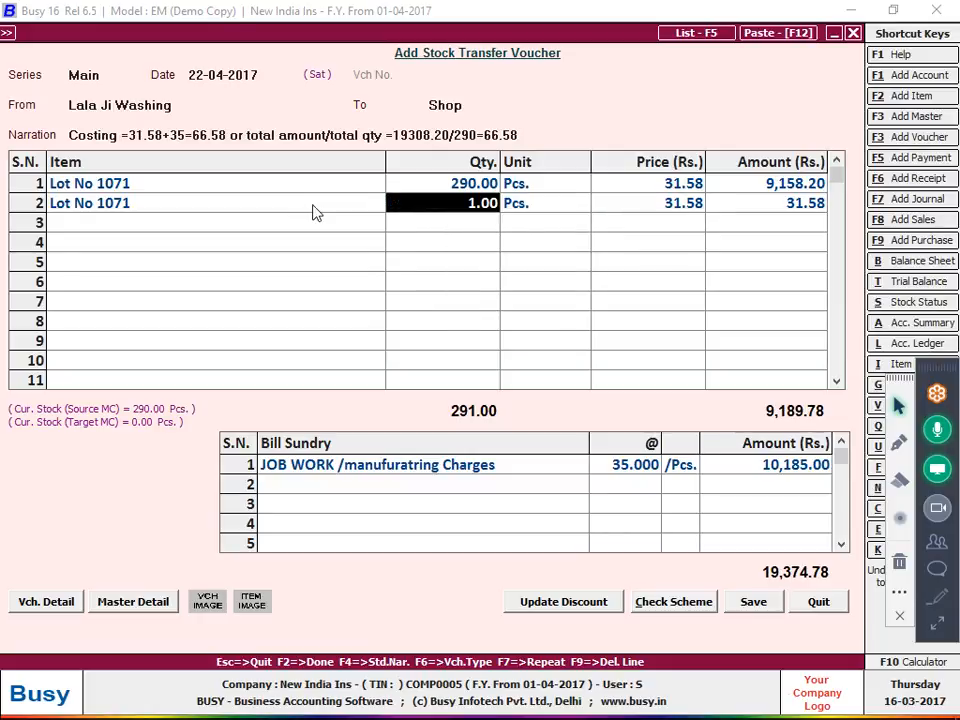
type("100")
key("Return")
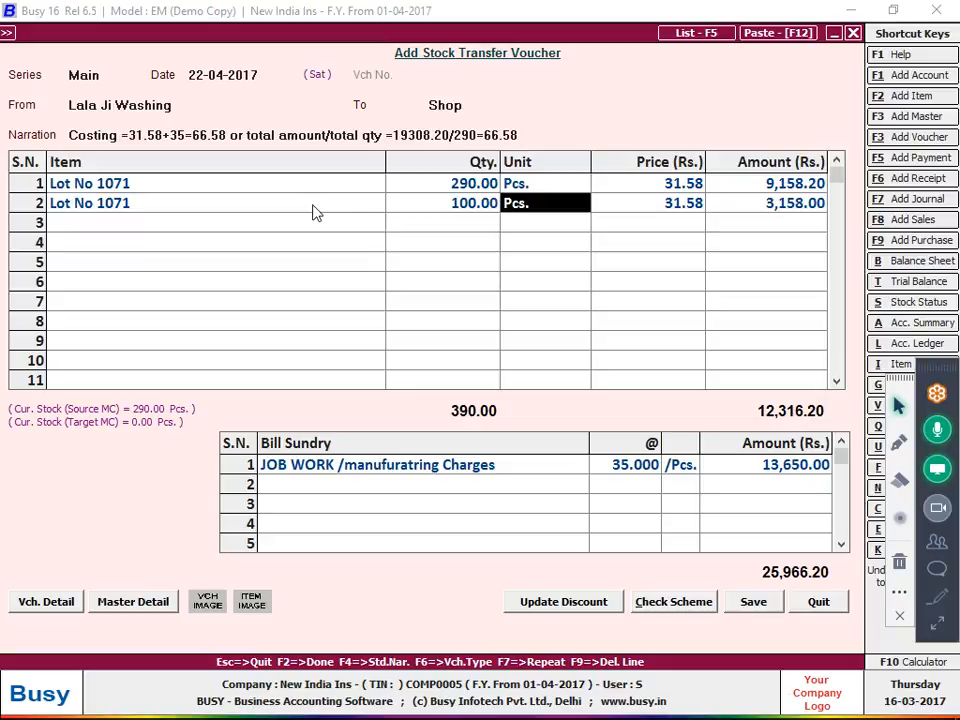
key("Return")
key("Return")
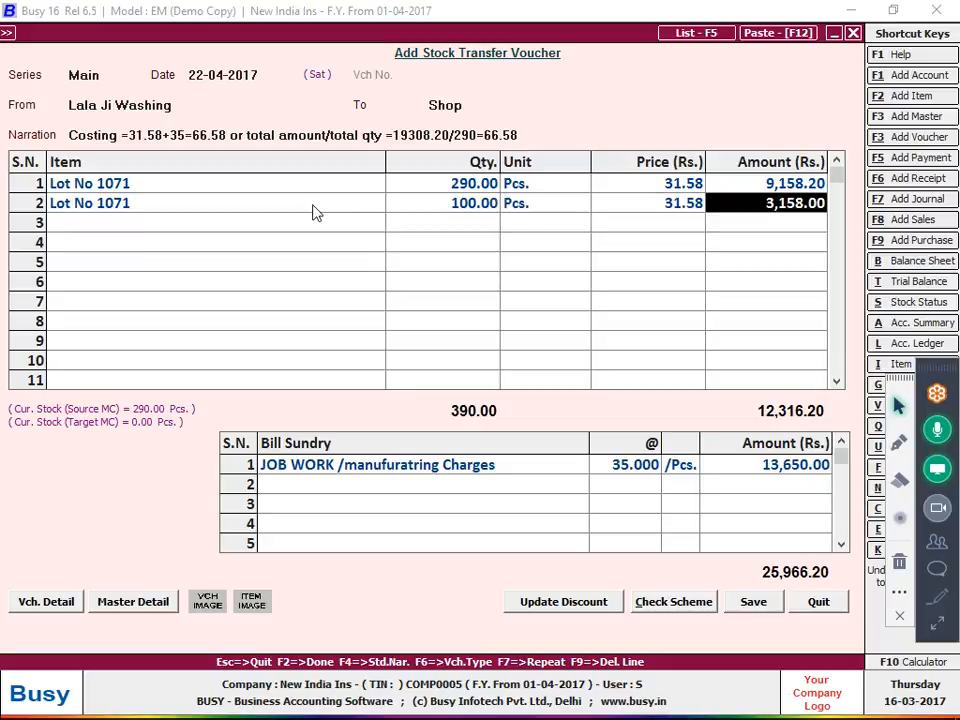
Evaluate 3158/100 in the F10 calculator to get 31.58
key("F10")
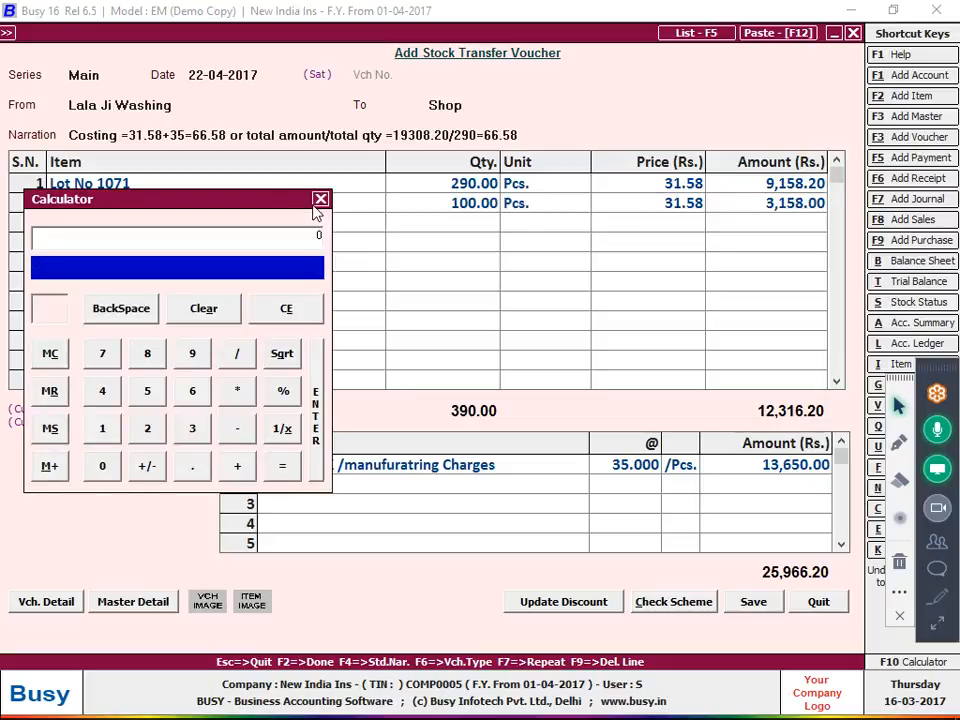
type("3158/1000")
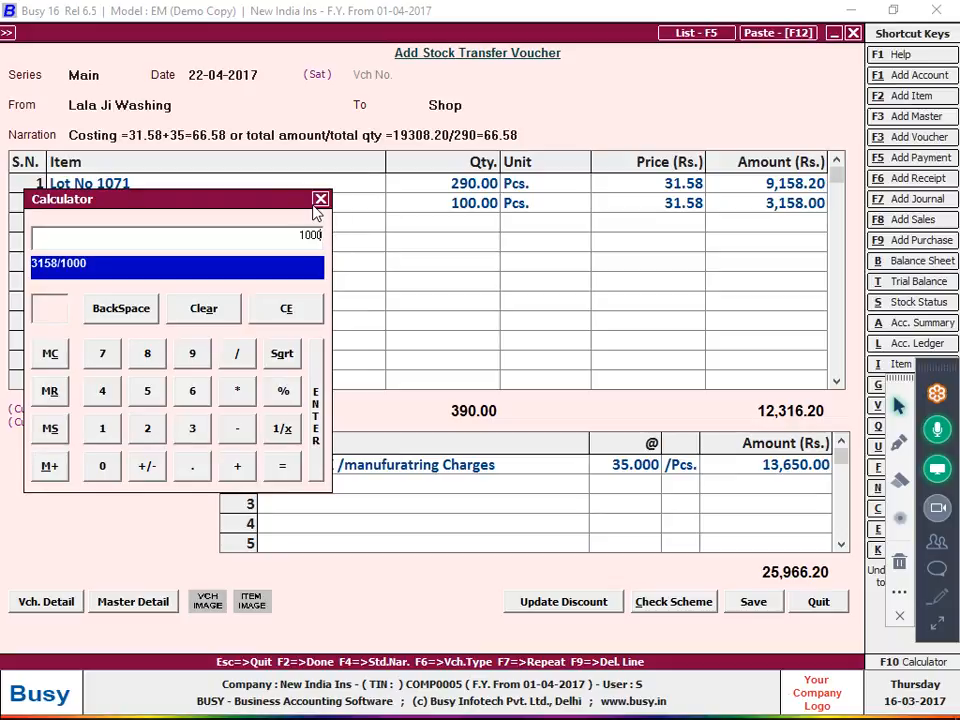
key("BackSpace")
key("Return")
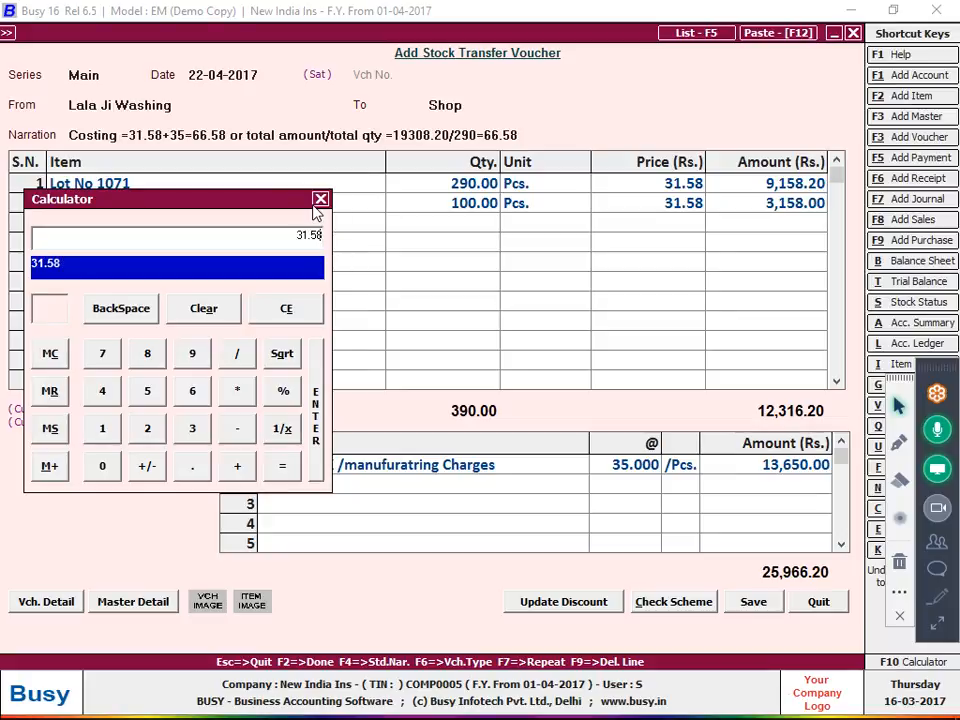
left_click(320, 200)
Delete the duplicate row 2 and save the stock transfer voucher
key("Left")
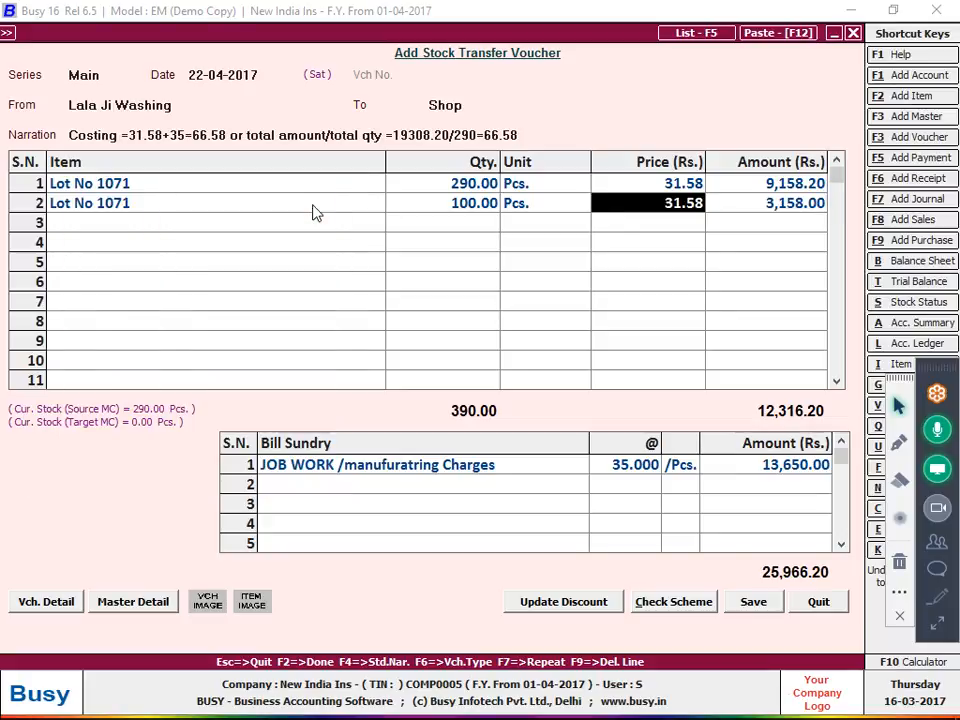
key("Left")
key("Left")
key("F9")
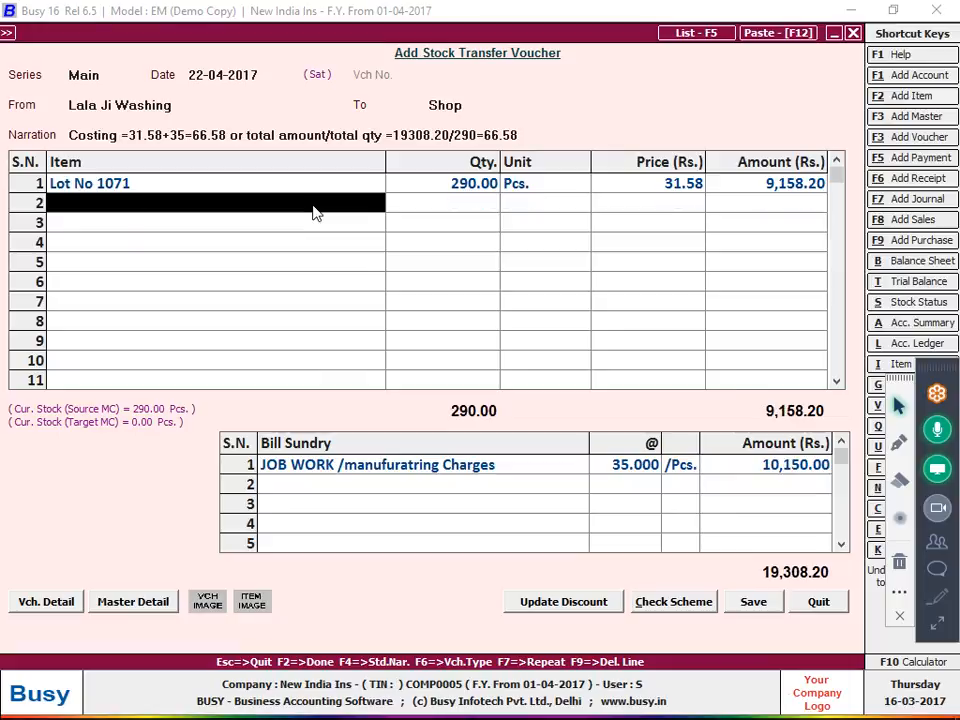
key("F2")
key("Return")
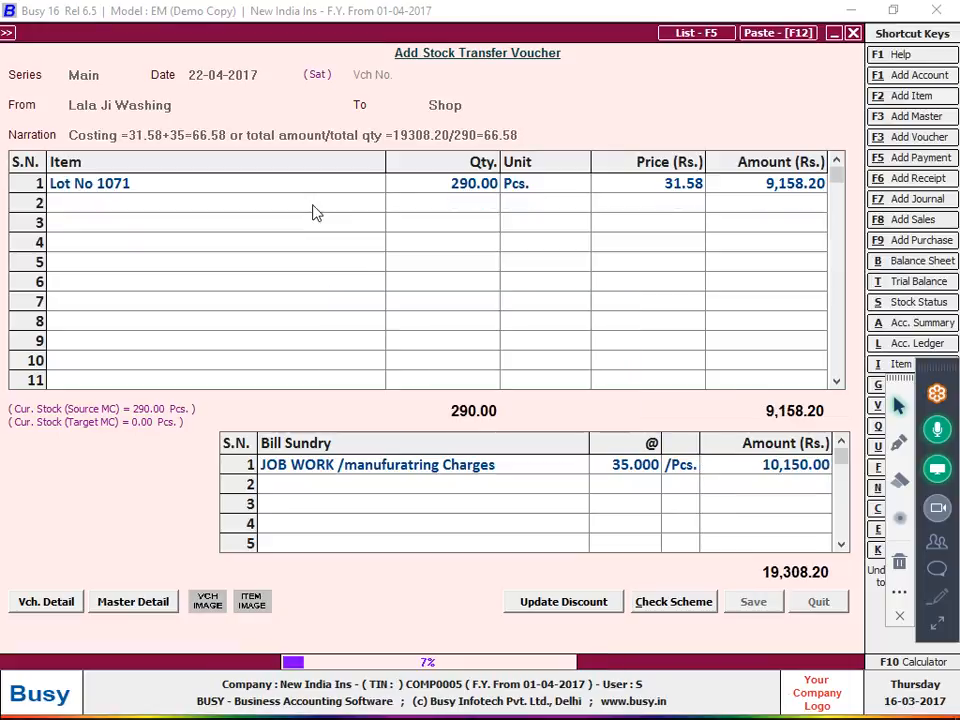
Start a new stock transfer from Shop to Main Store
key("Return")
key("Return")
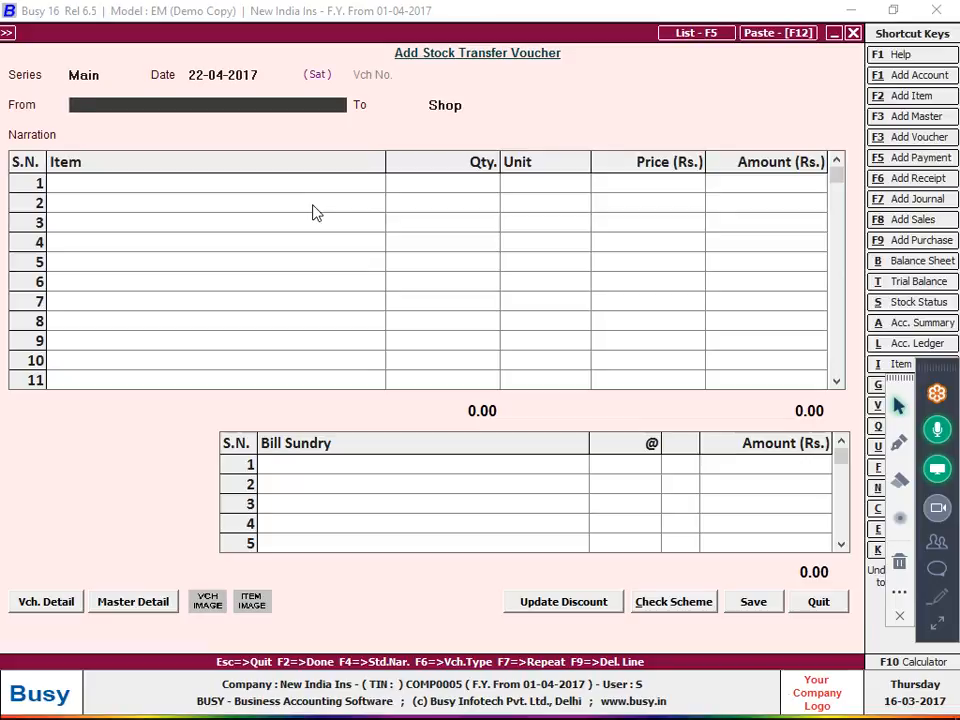
key("space")
key("Down")
key("Down")
key("Down")
key("Down")
key("Return")
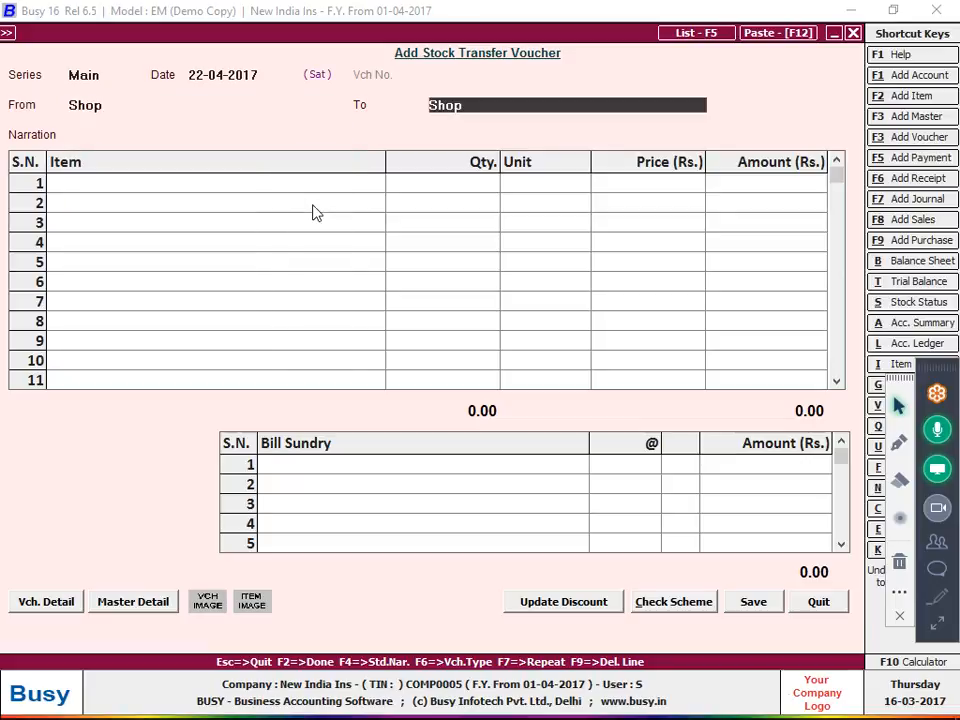
type("ma")
key("Return")
Add Lot No 1071 with quantity 290 and save the transfer
key("Return")
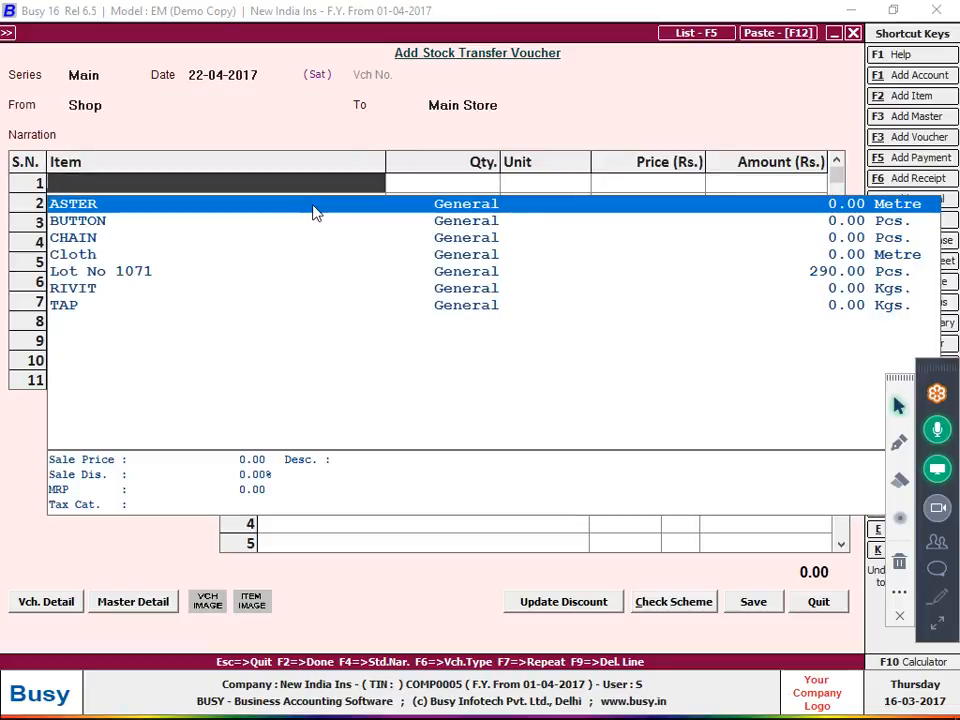
key("Down")
key("Down")
key("Down")
key("Down")
key("Return")
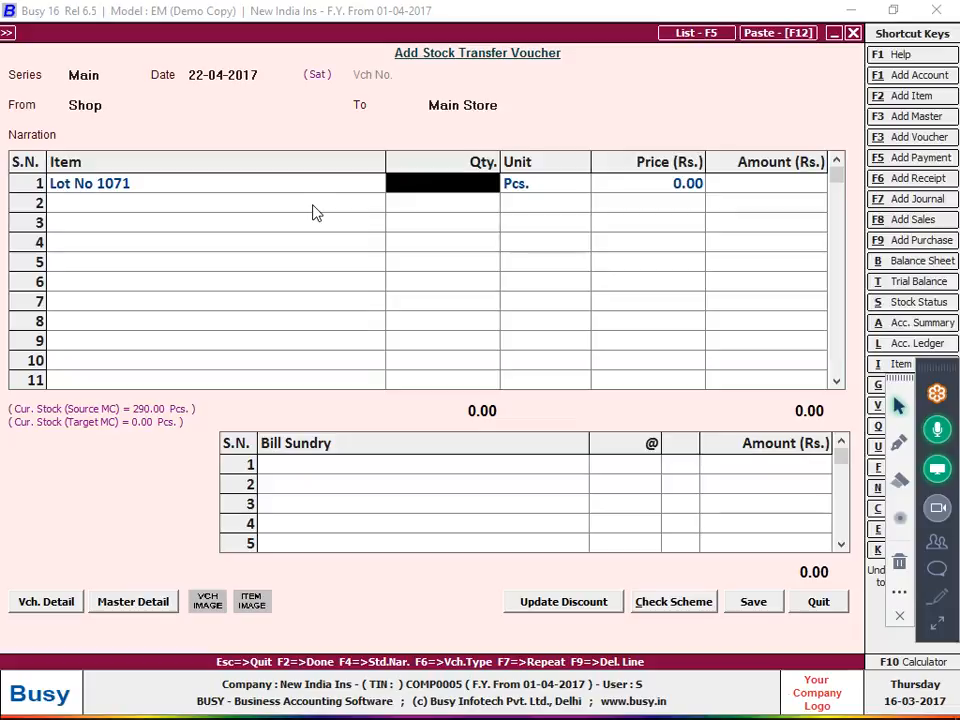
type("290")
key("Return")
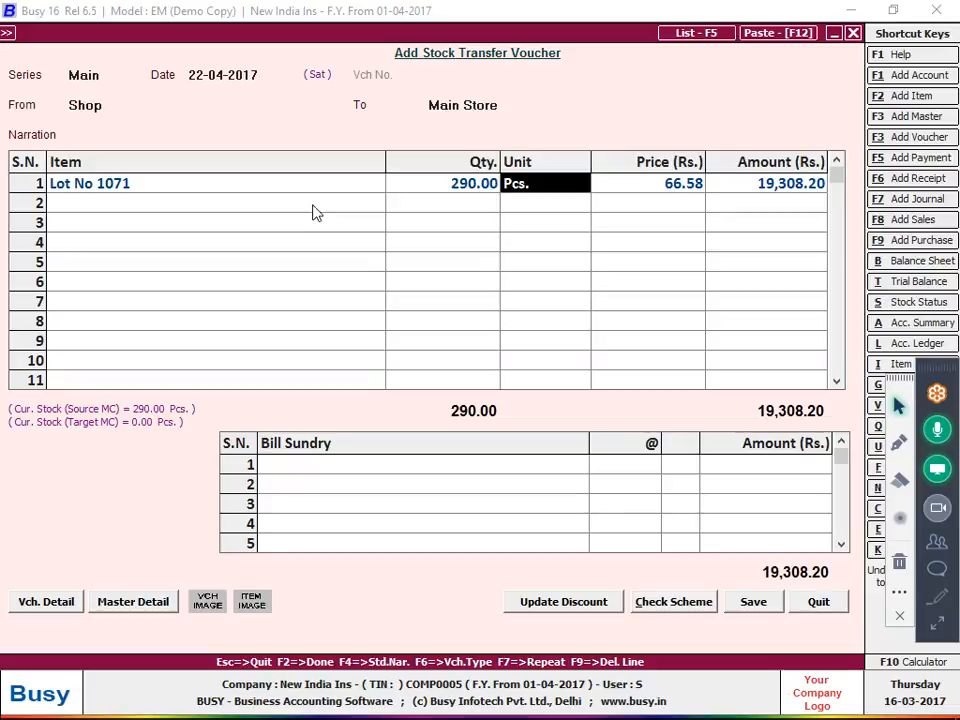
key("F2")
key("F2")
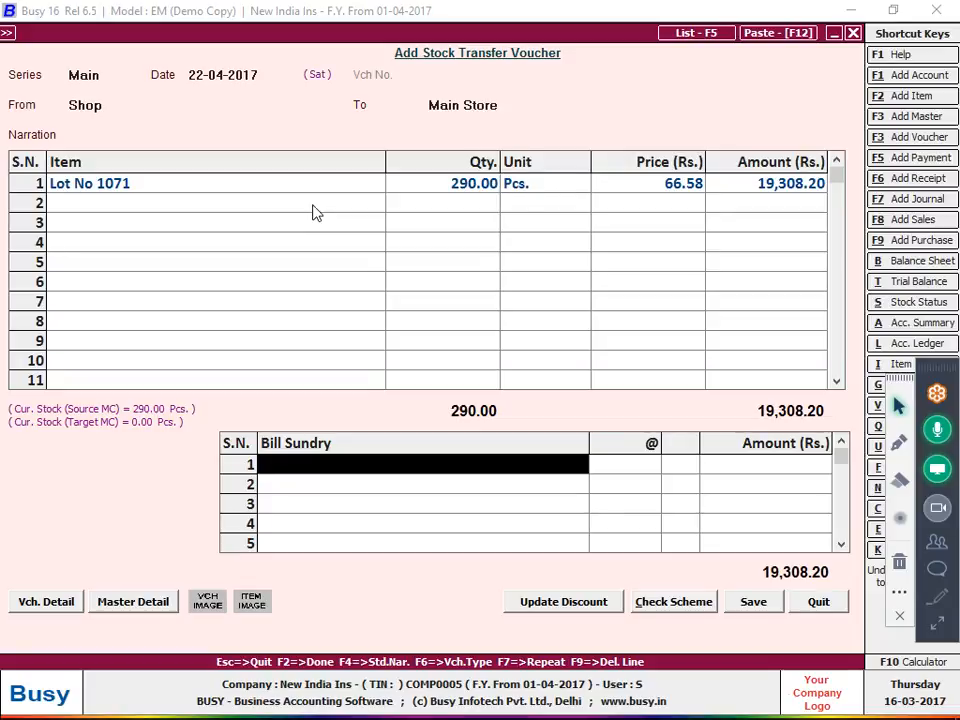
key("Return")
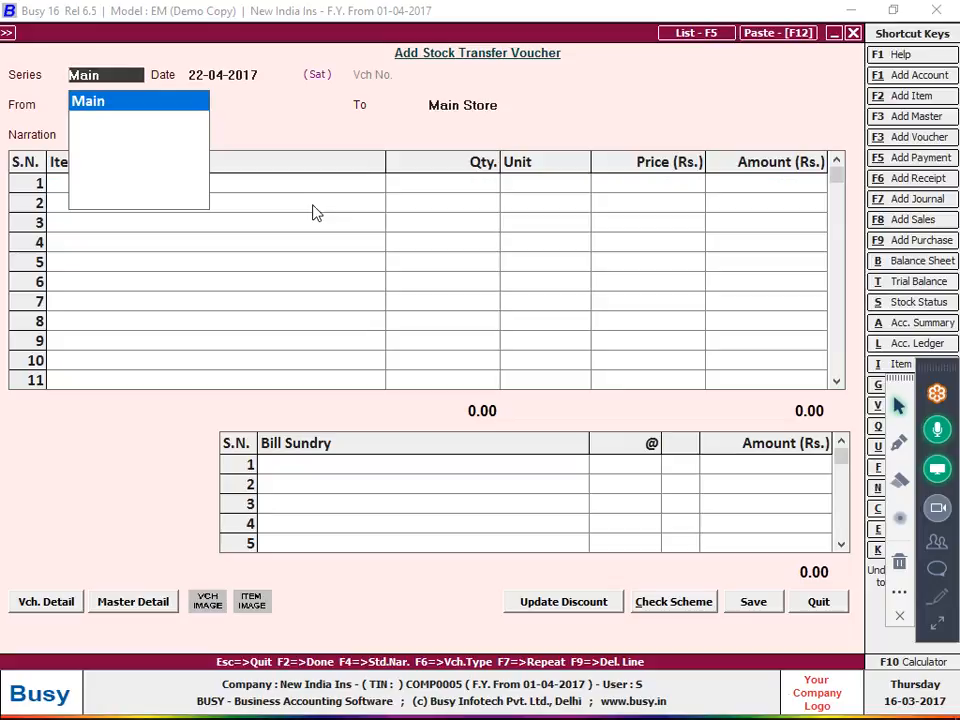
Close the transfer voucher and open the Account Ledger, briefly viewing AFO FABRICATION (ROHIT)
key("Escape")
key("Escape")
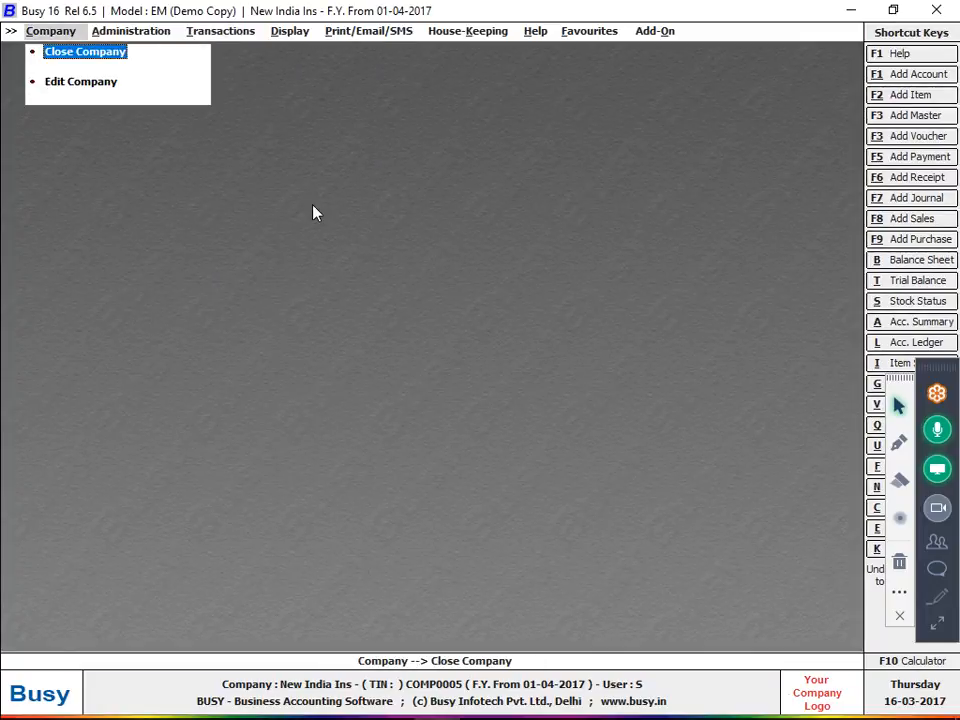
left_click(936, 394)
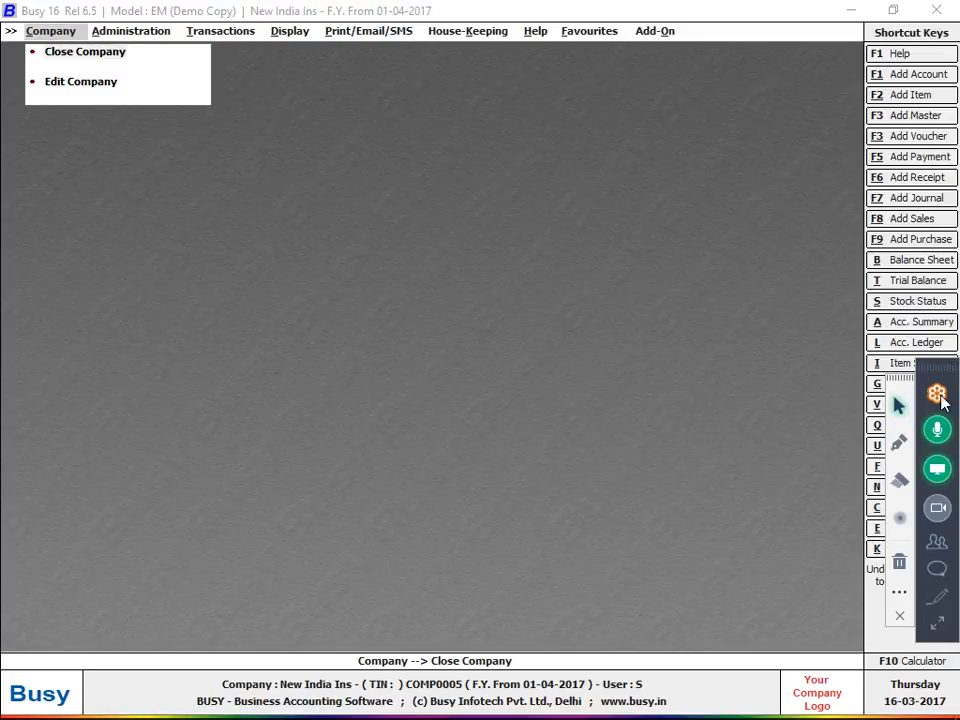
left_click(928, 343)
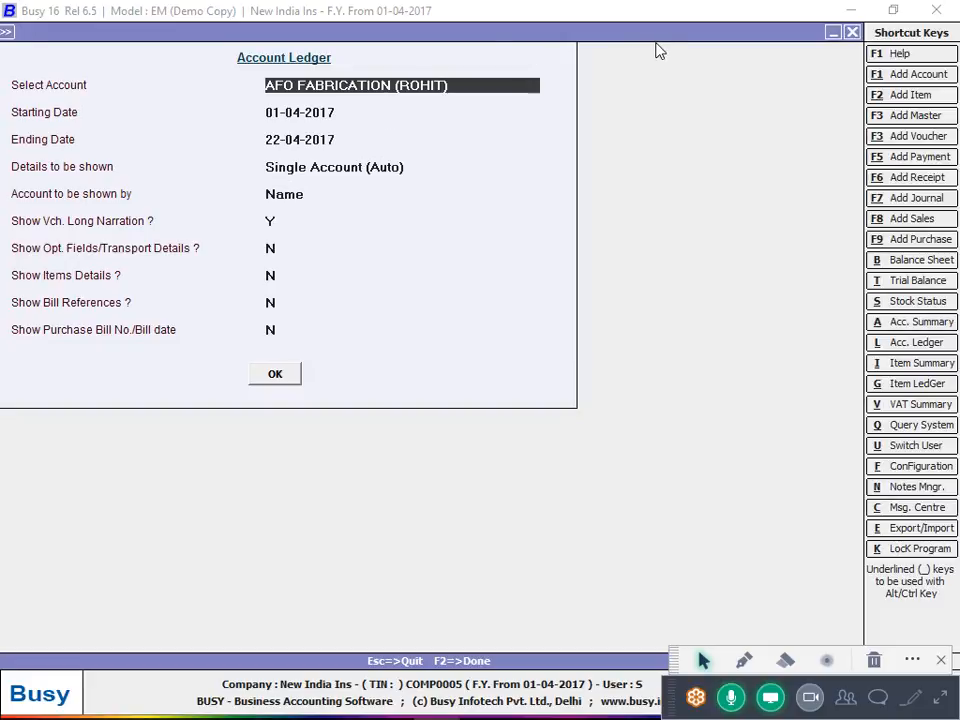
key("F2")
key("Escape")
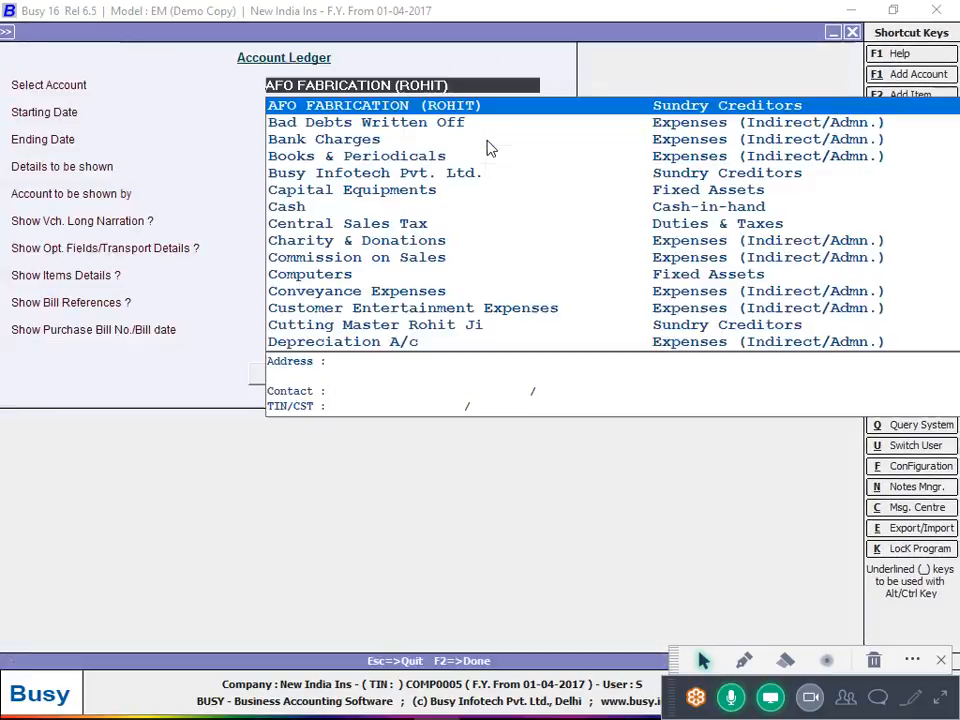
View Lala Ji's ledger at 10,150.00 Cr, widen the Account column, and return to the main screen
type("lala")
key("Return")
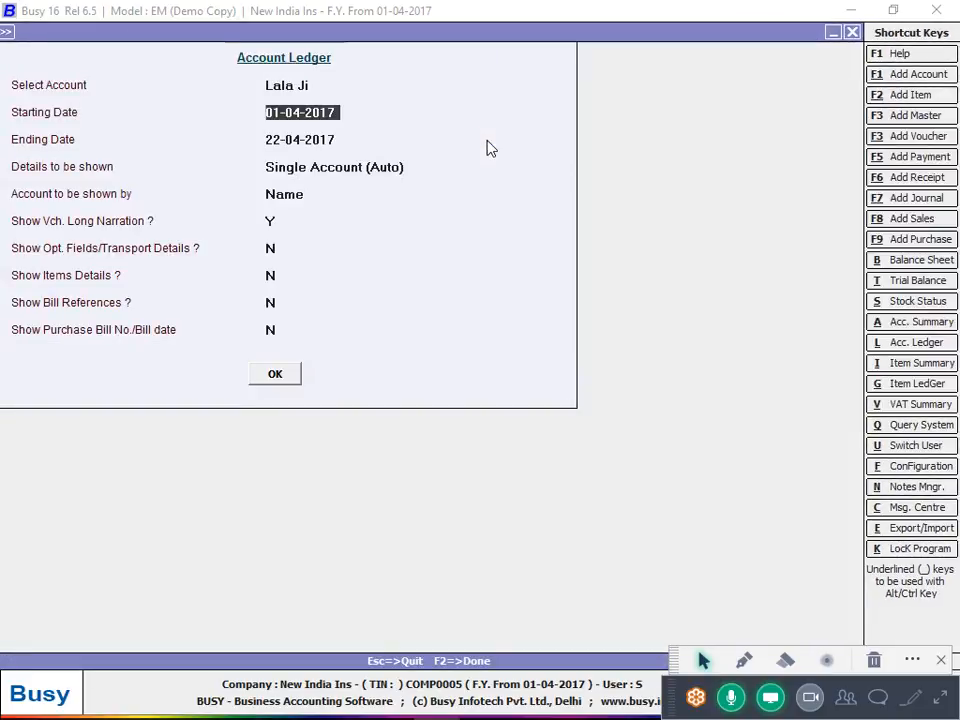
key("F2")
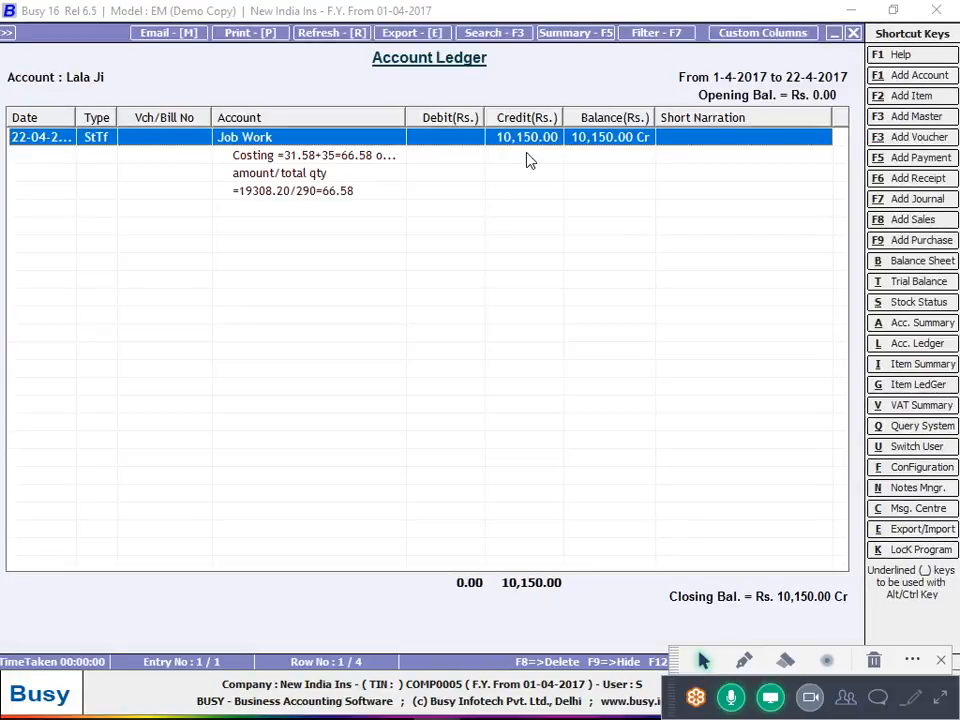
left_click_drag(405, 122, 558, 159)
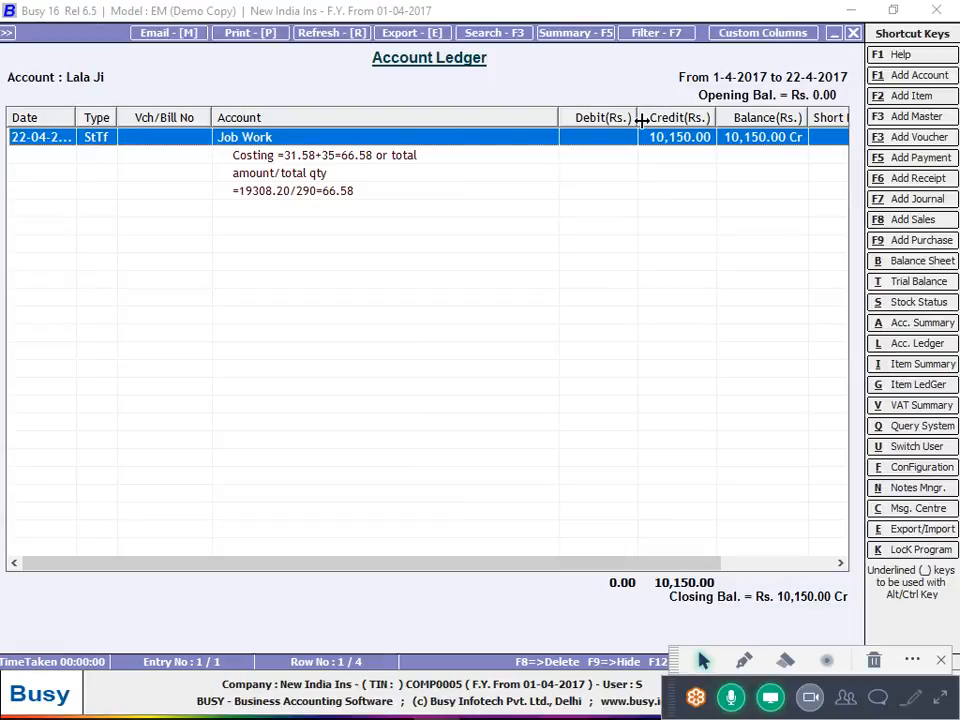
mouse_move(549, 703)
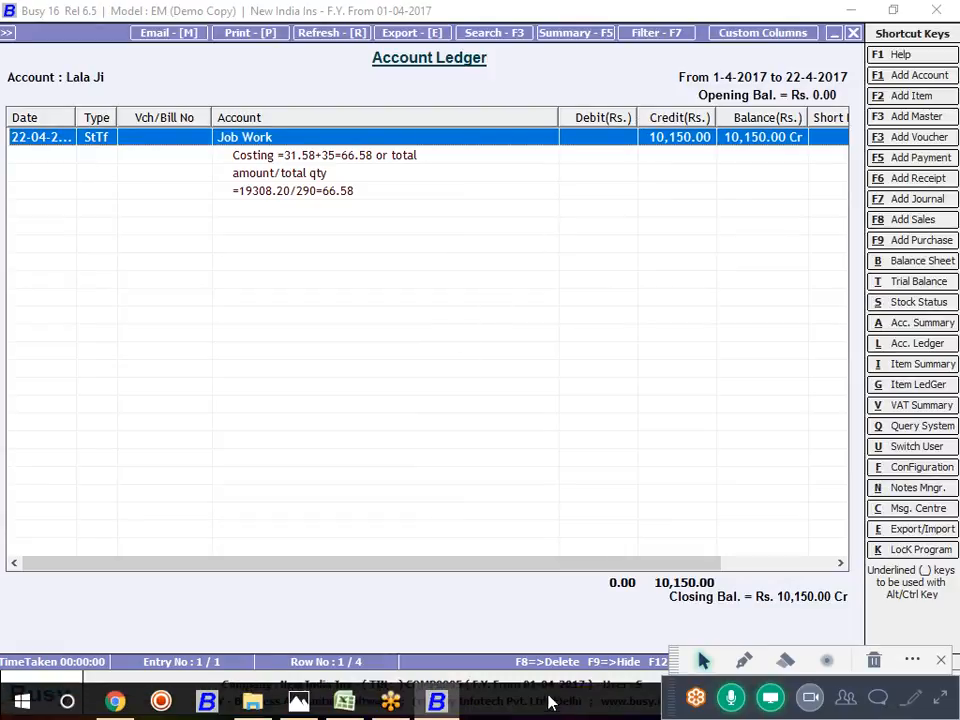
key("Escape")
key("Escape")
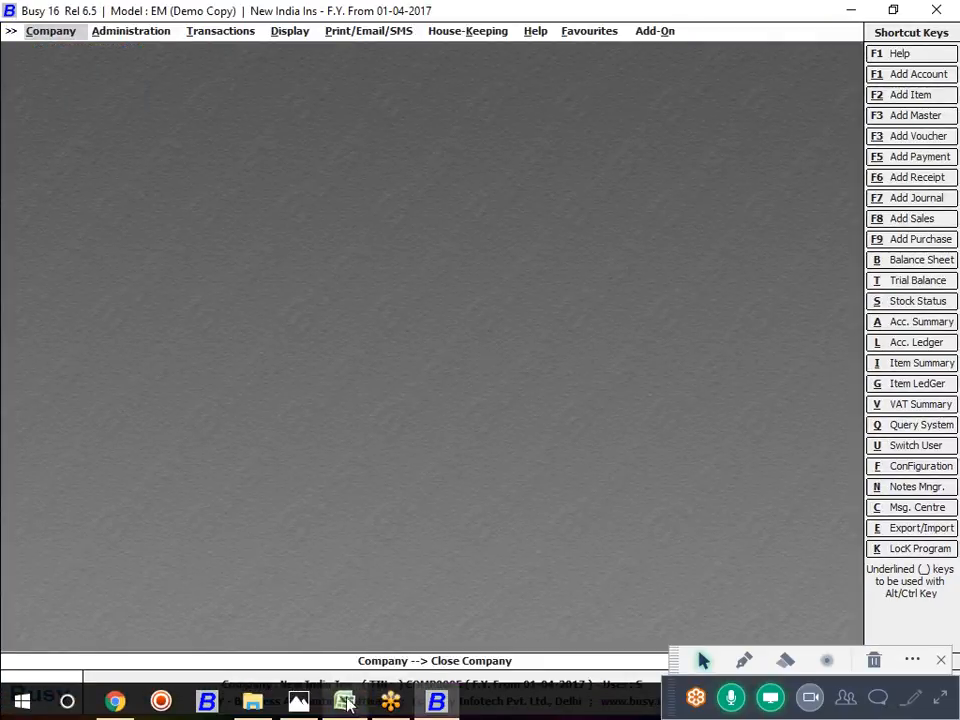
left_click(345, 702)
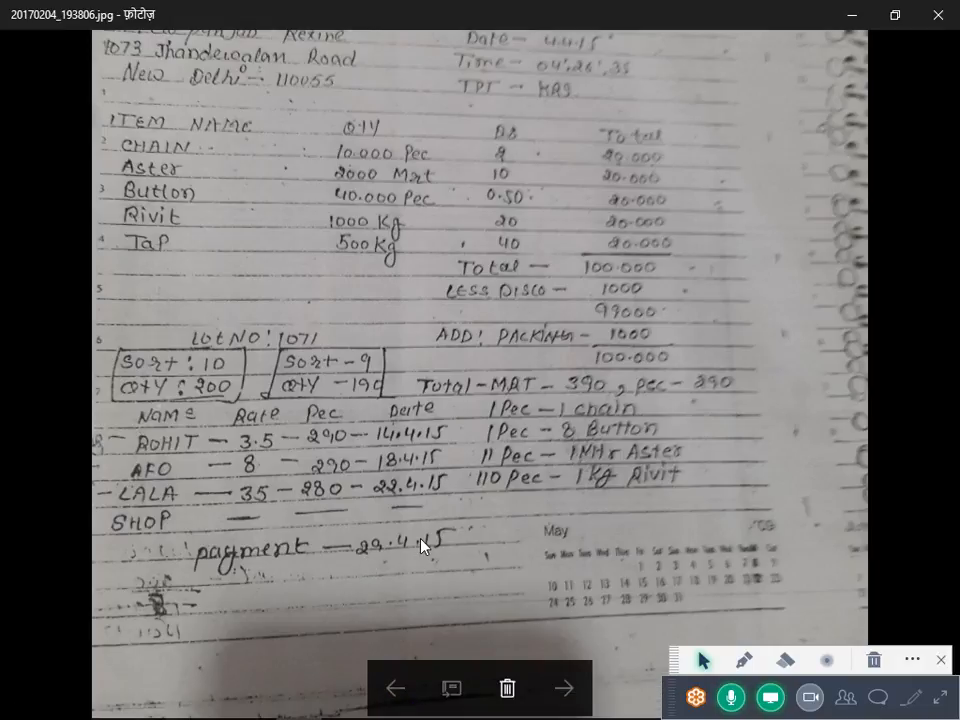
key("alt+Tab")
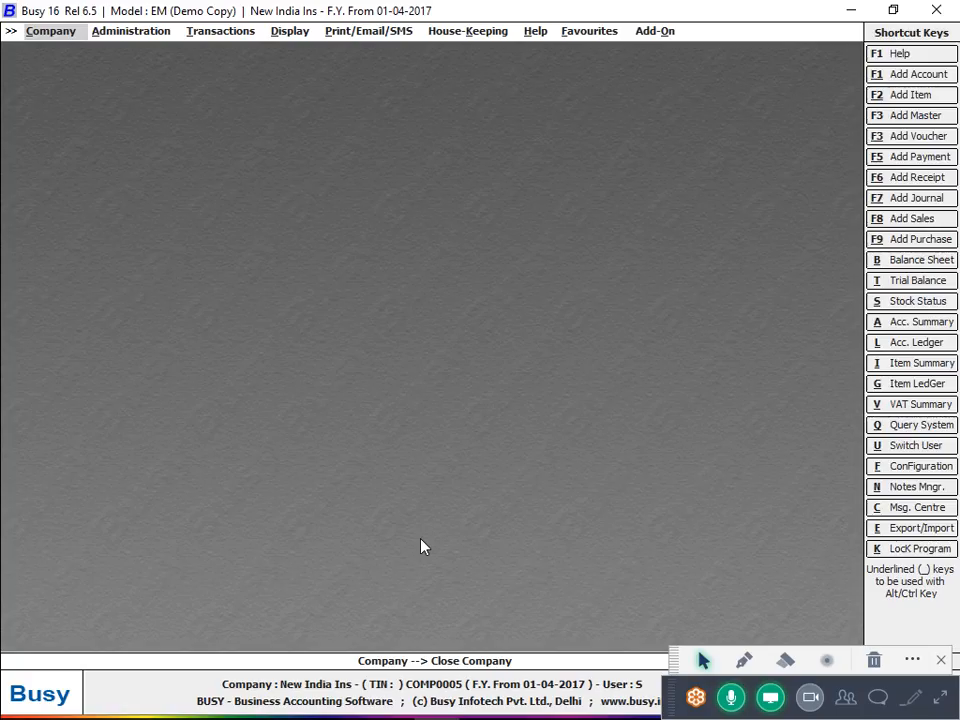
Start a new payment voucher dated 29-04-2017
key("Right")
key("Right")
key("Return")
key("Up")
key("Up")
key("Up")
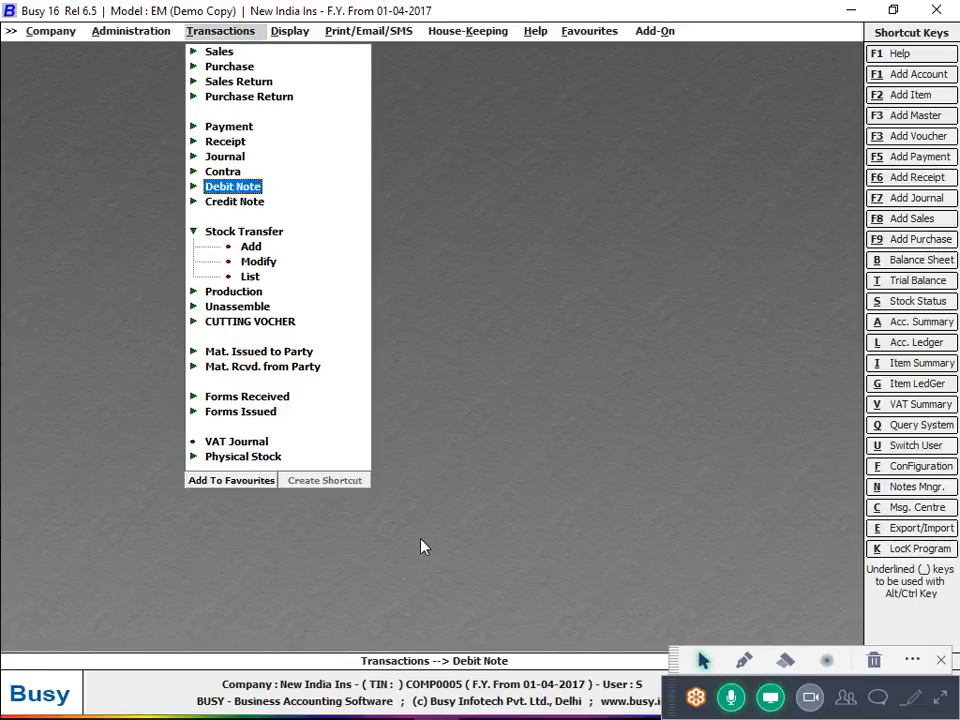
key("Up")
key("Up")
key("Up")
key("Up")
key("Return")
key("Return")
key("Return")
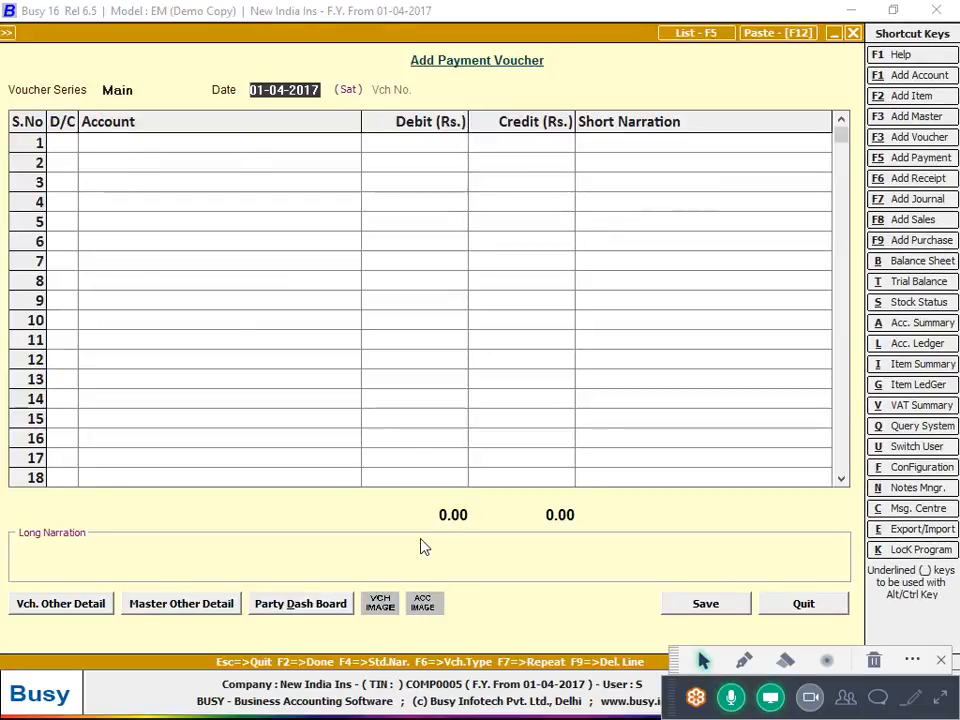
type("29")
key("Return")
key("Return")
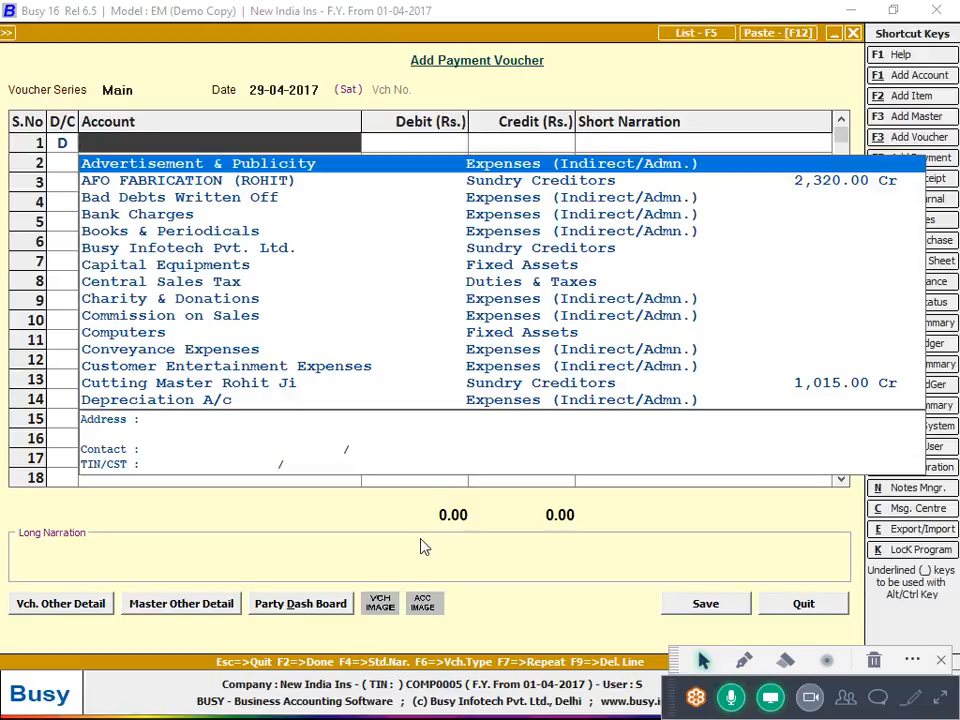
type("af")
Debit AFO FABRICATION (ROHIT) 2,320 and Lala Ji 10,150 on the first two lines
key("Return")
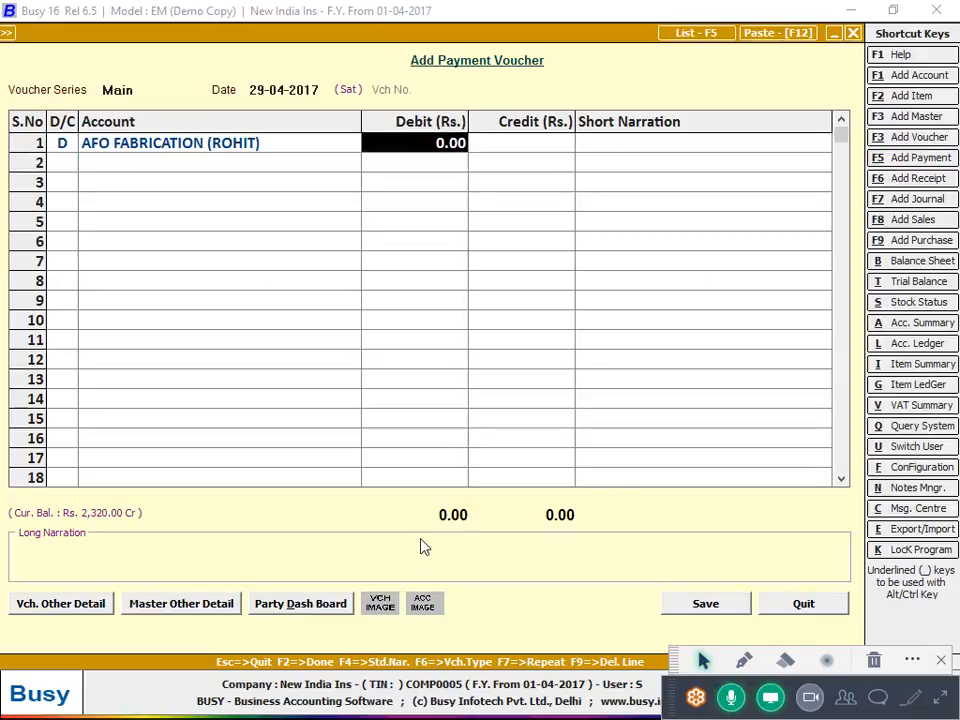
type("2320")
key("Return")
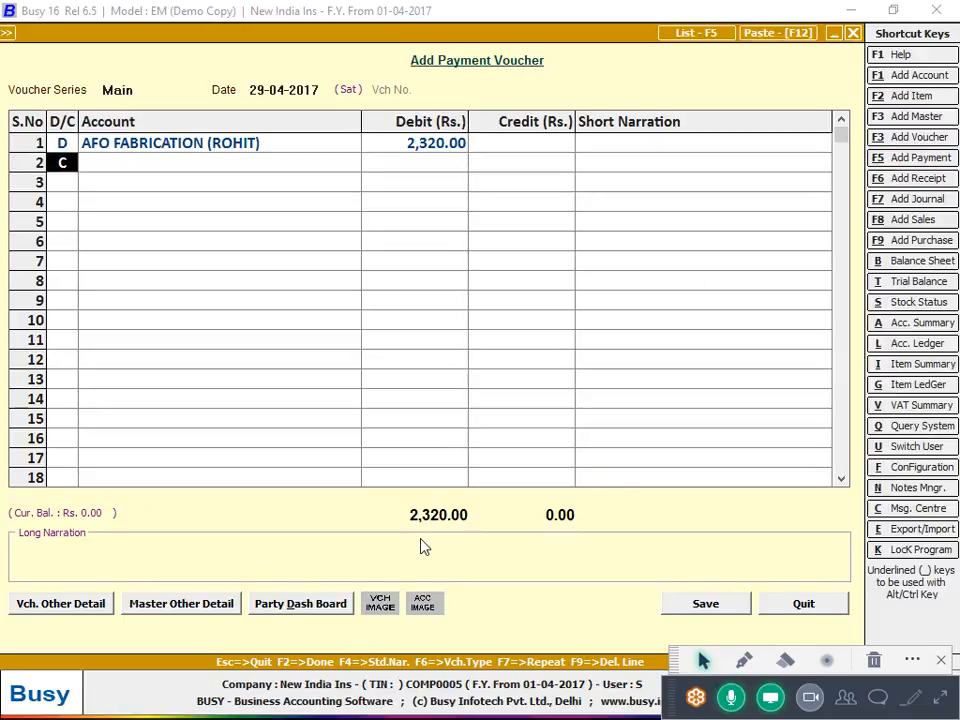
type("d")
key("Return")
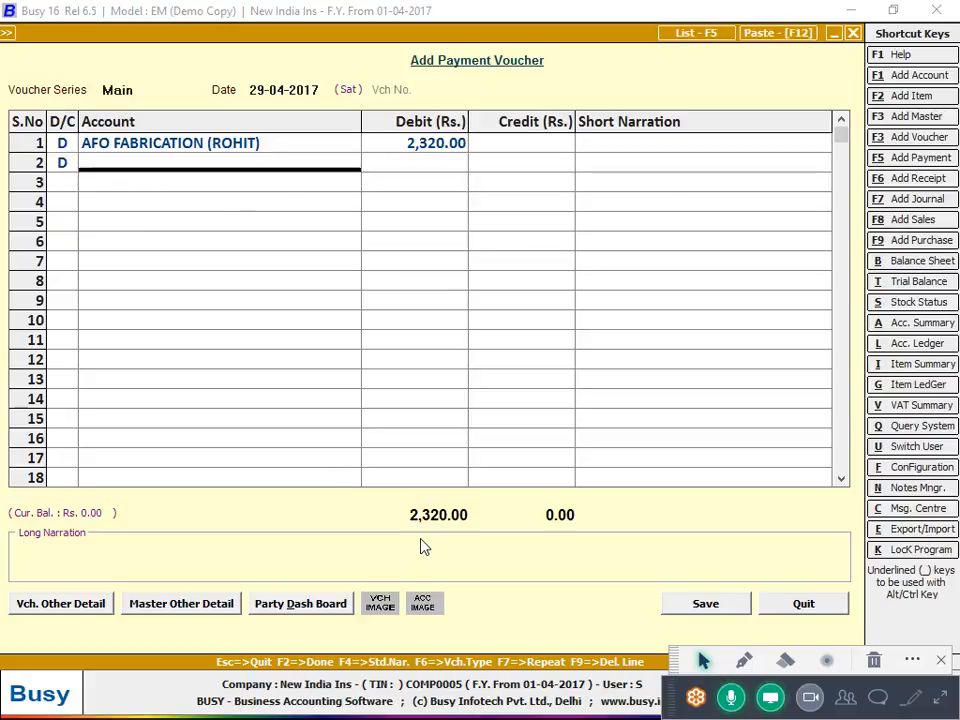
type("la")
key("Return")
type("10150")
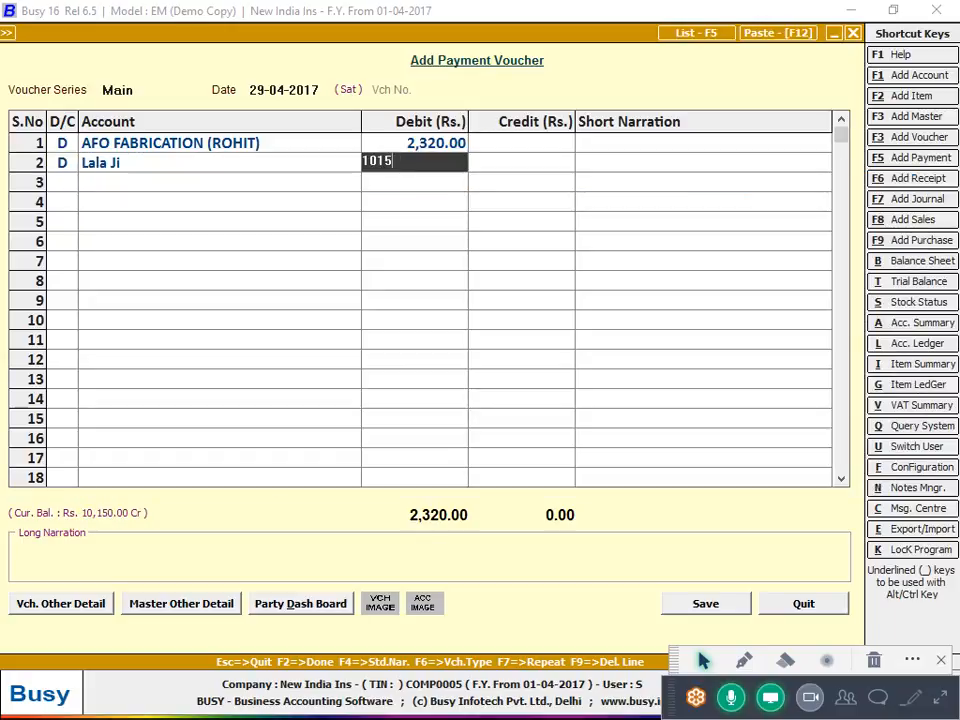
key("Return")
Add a third debit line for the cutting master's account, correcting an initial wrong pick
type("d")
key("Return")
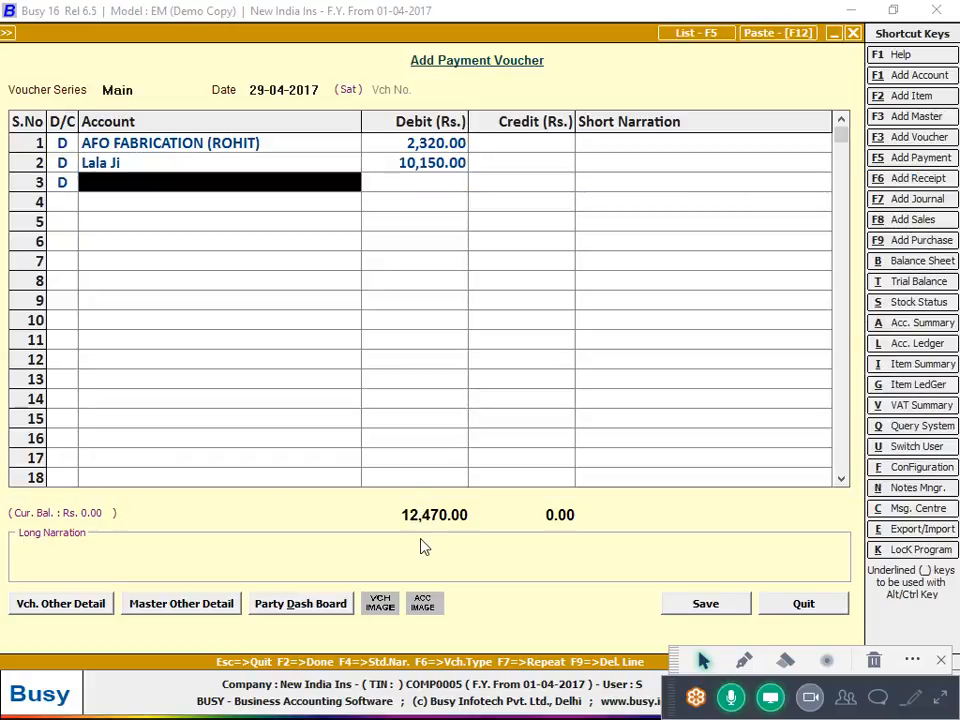
type("r")
key("Return")
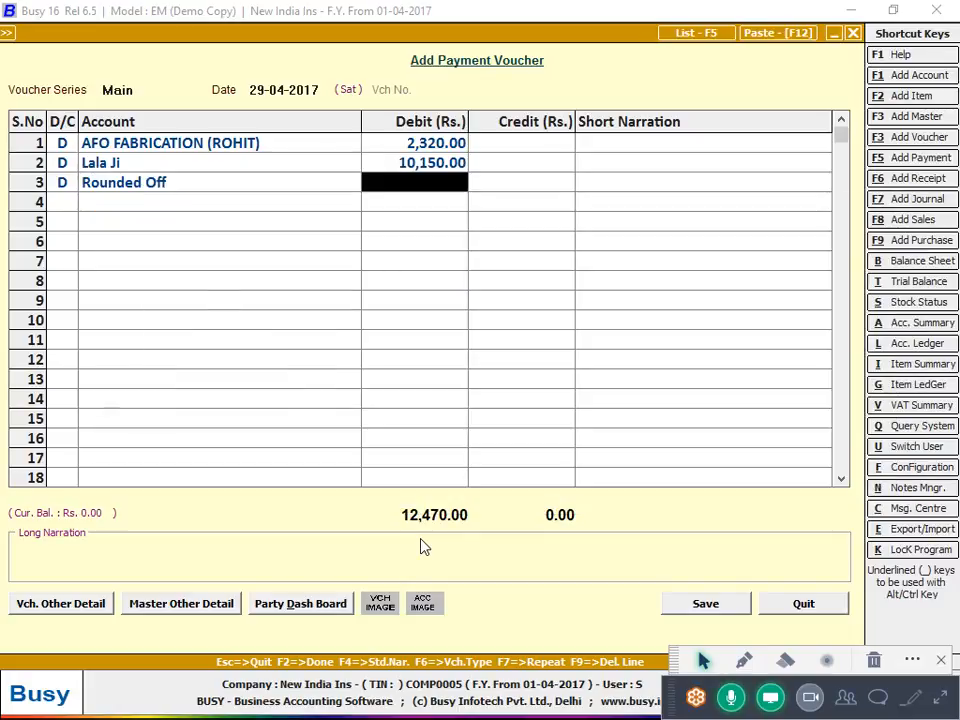
key("shift+Tab")
type("rohit")
key("Return")
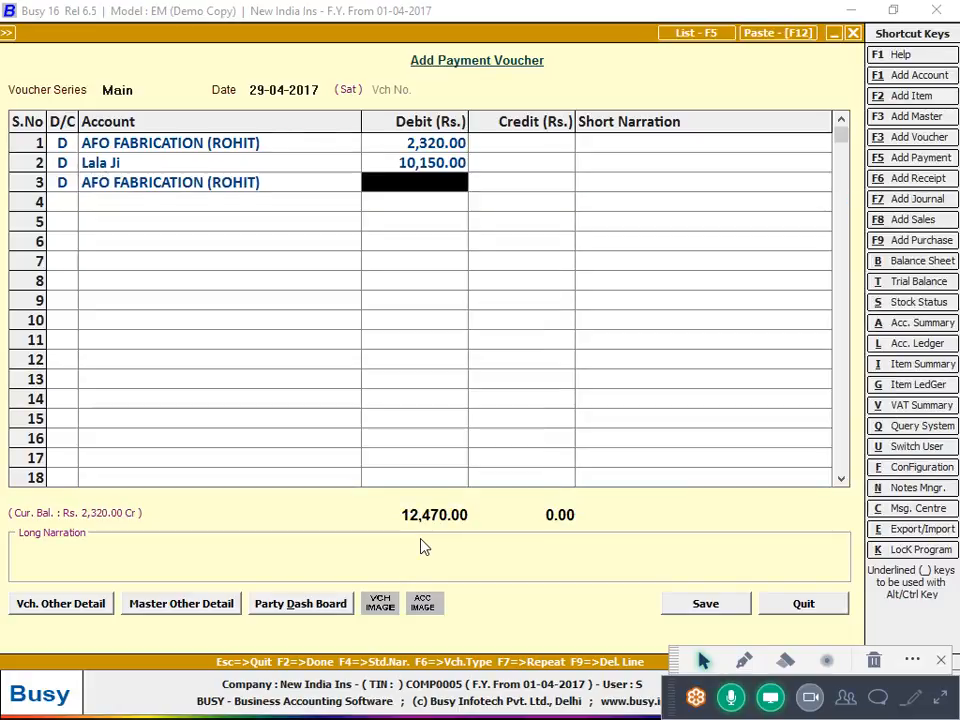
key("shift+Tab")
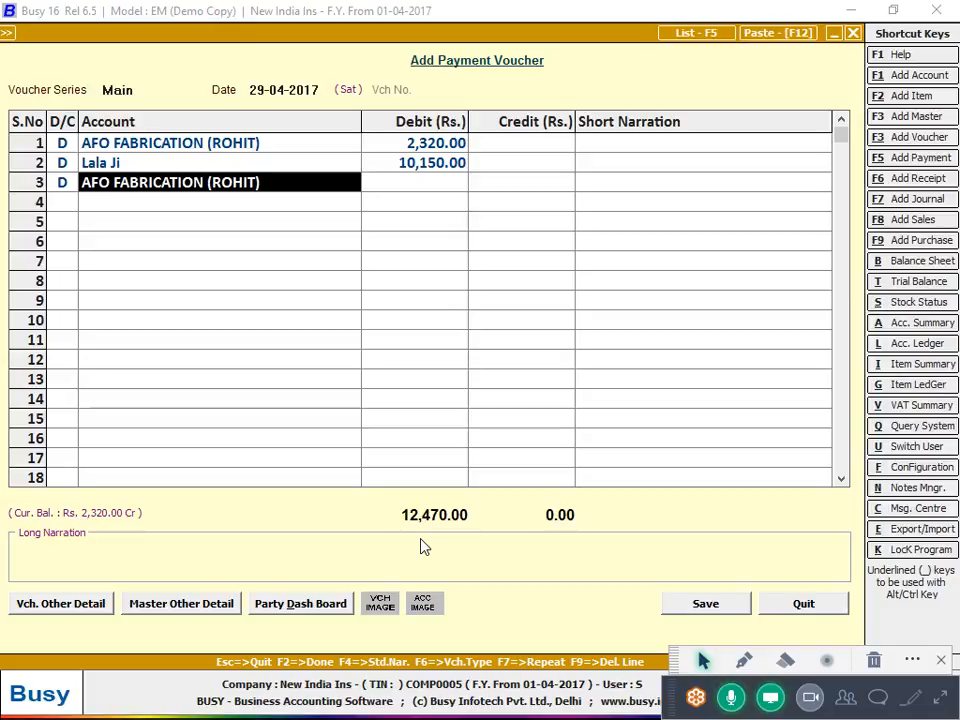
type("cutt")
key("Return")
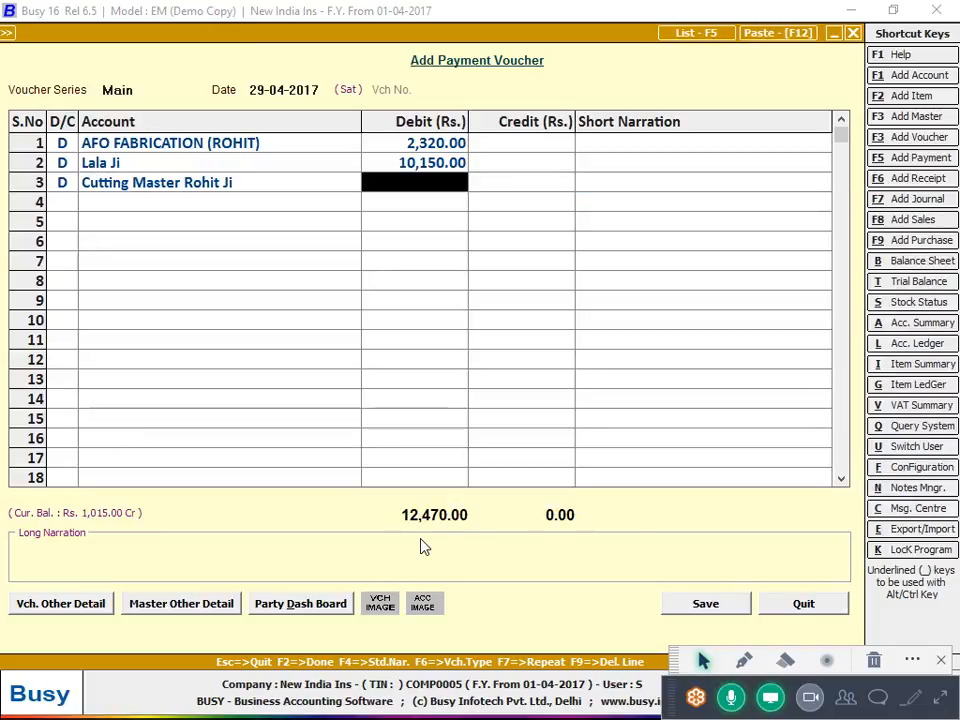
Enter the 1,015 debit, balance with Cash credit, and save despite negative cash
type("1,0")
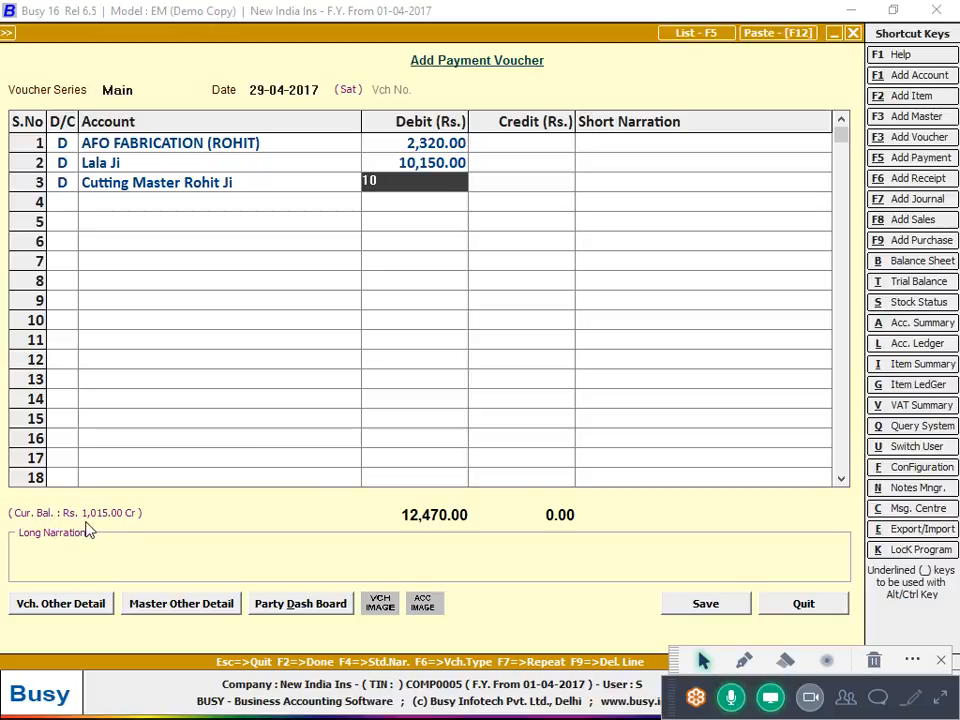
type("15")
key("Return")
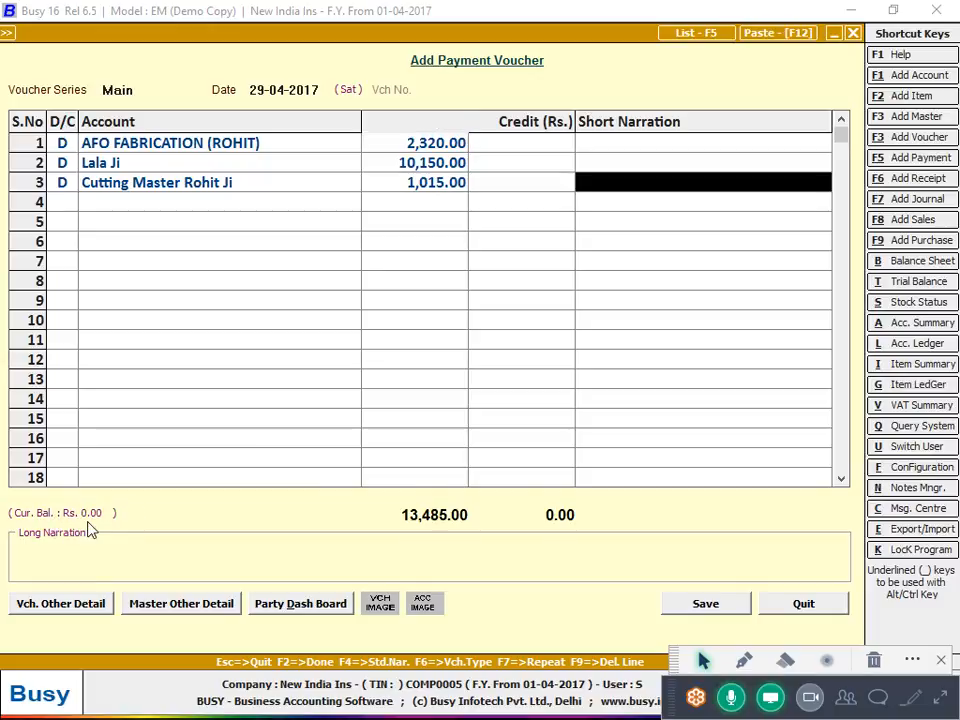
key("Return")
key("Return")
key("Return")
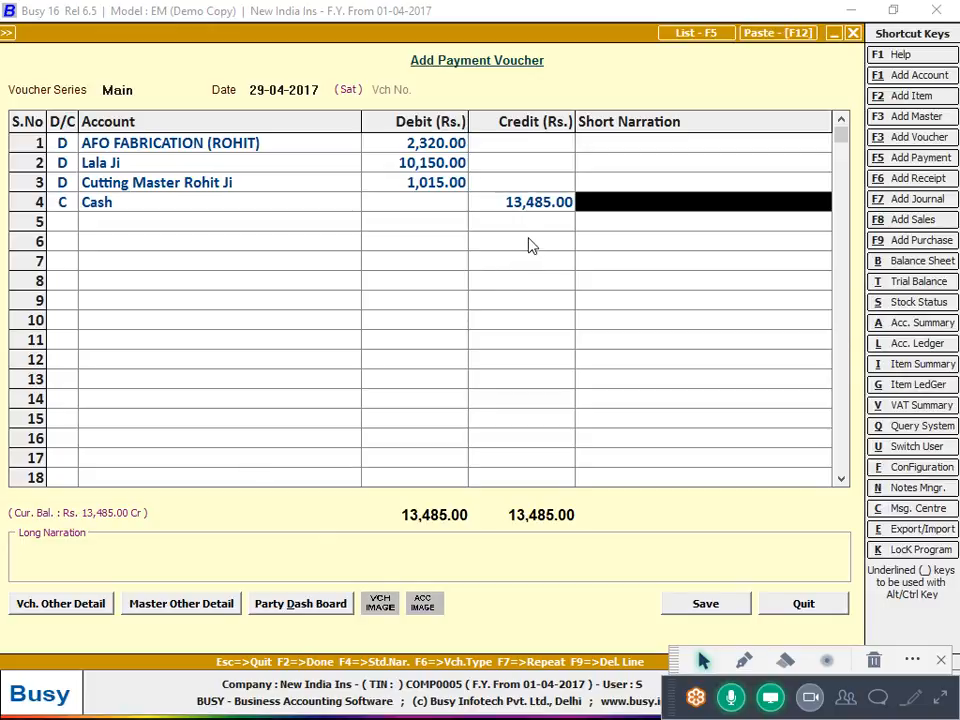
key("Return")
key("Return")
key("Return")
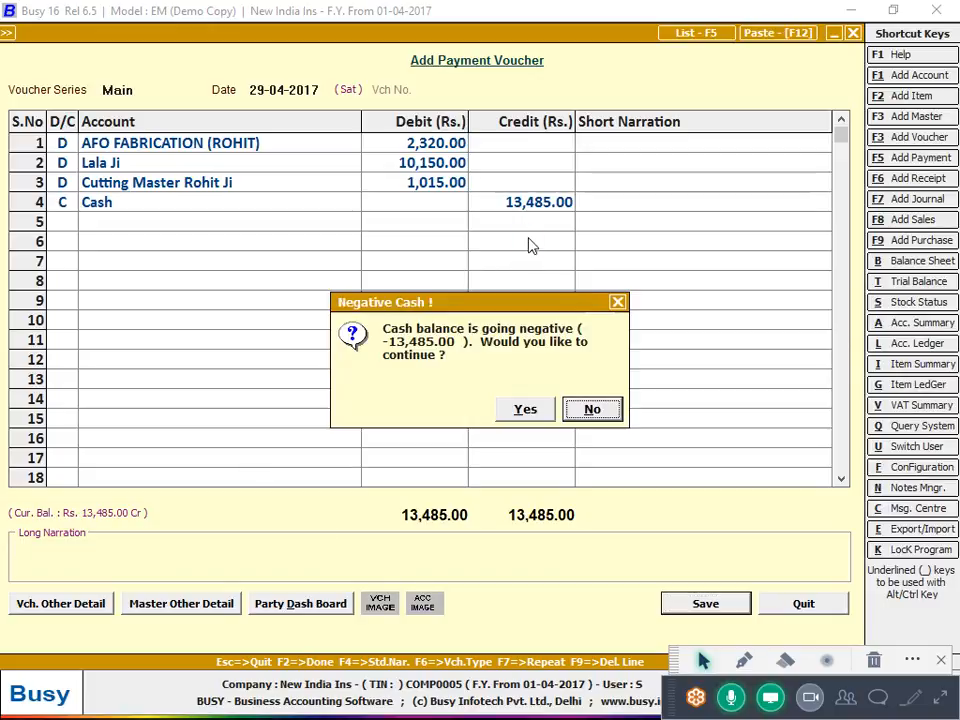
key("y")
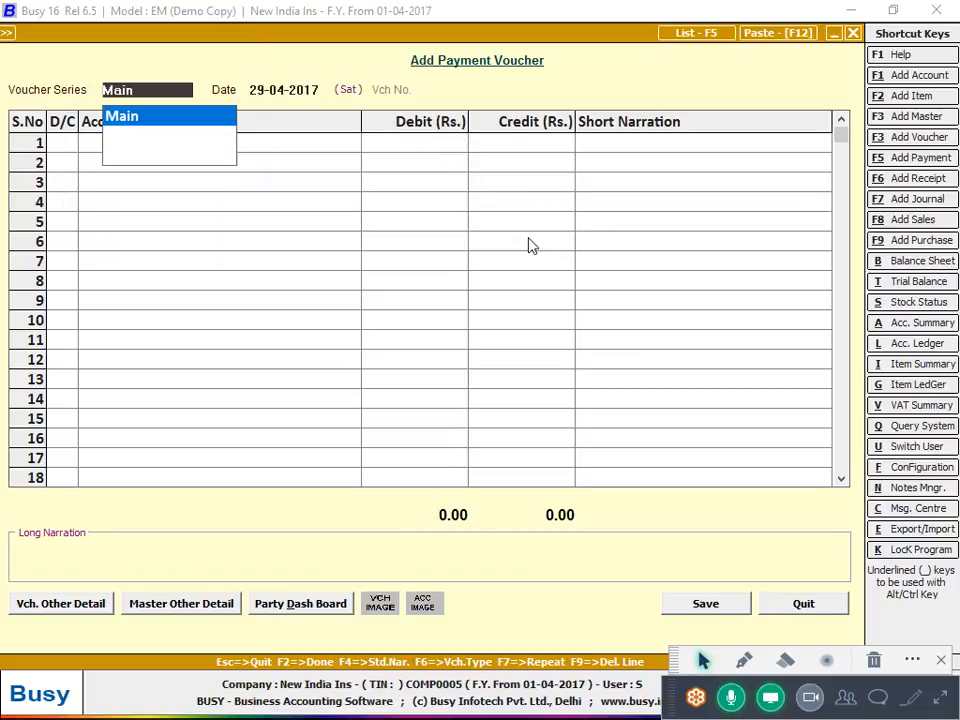
Start a new sales voucher in the Main series dated 30-04-2017
key("Escape")
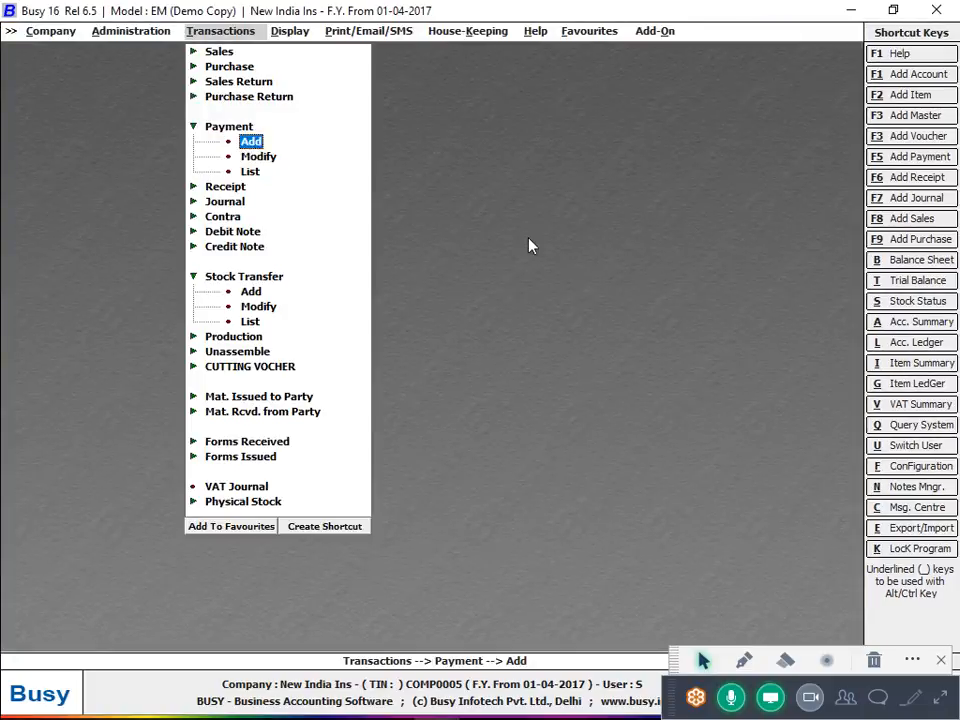
key("Escape")
key("Up")
key("Up")
key("Up")
key("Up")
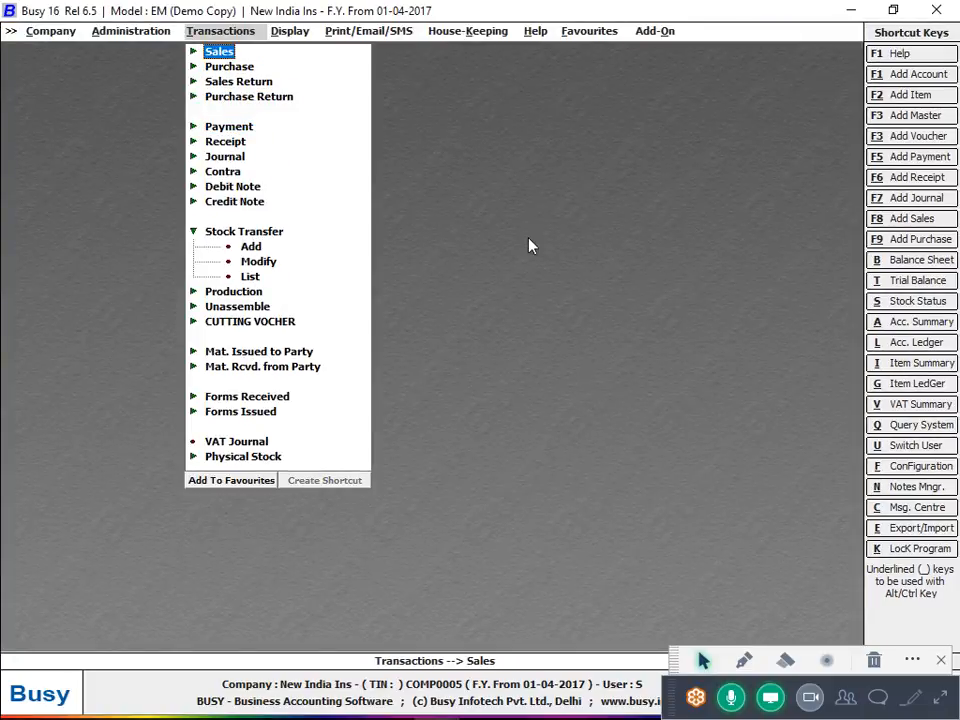
key("Return")
key("Return")
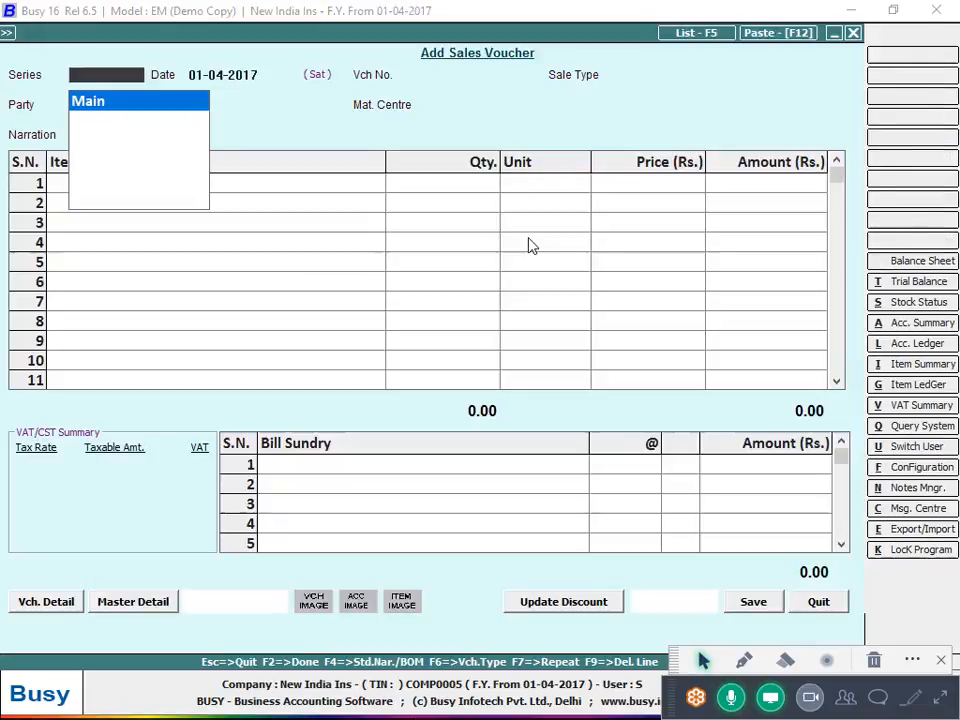
key("Return")
type("30")
Set sale type VAT/Exempt, party Cash and material centre Main Store
key("Return")
key("Return")
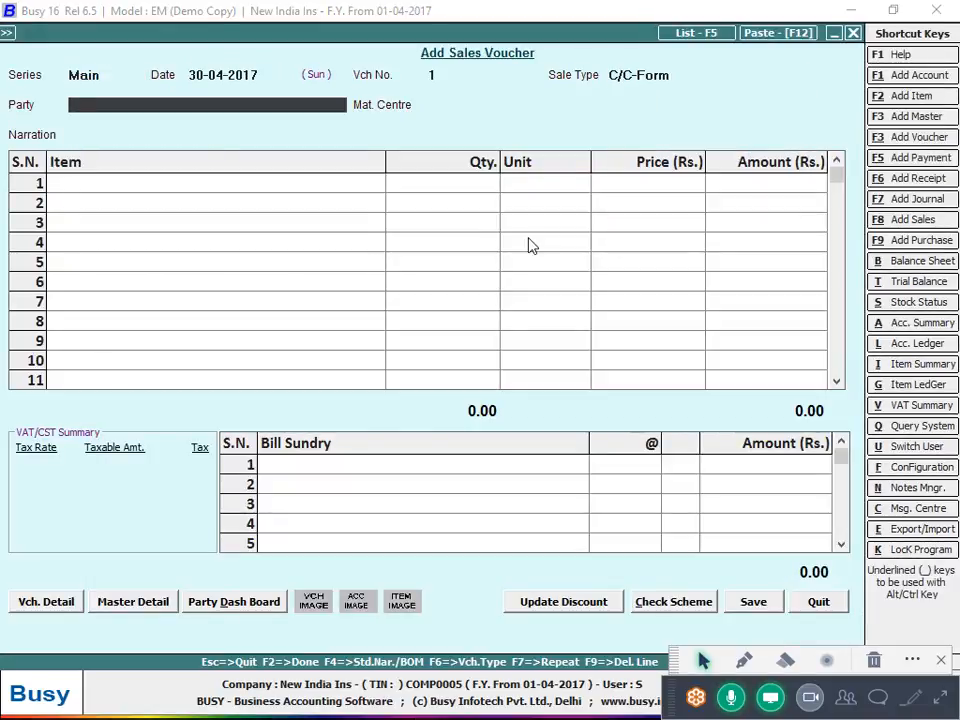
key("Up")
type("ex")
key("Return")
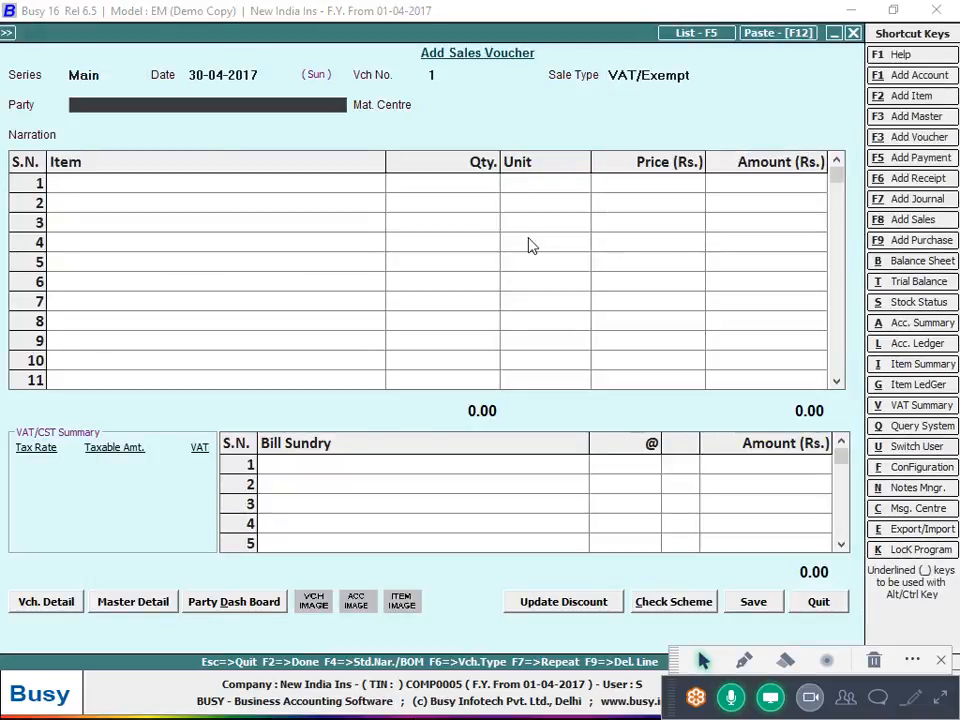
type("cas")
key("Return")
key("Return")
key("Up")
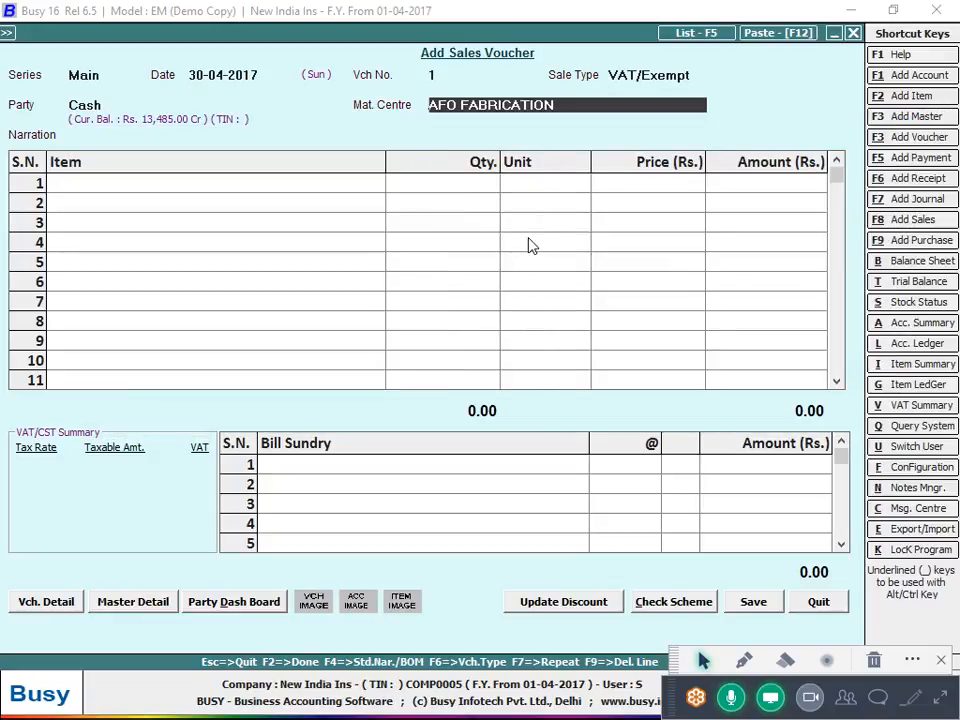
type("ma")
key("Return")
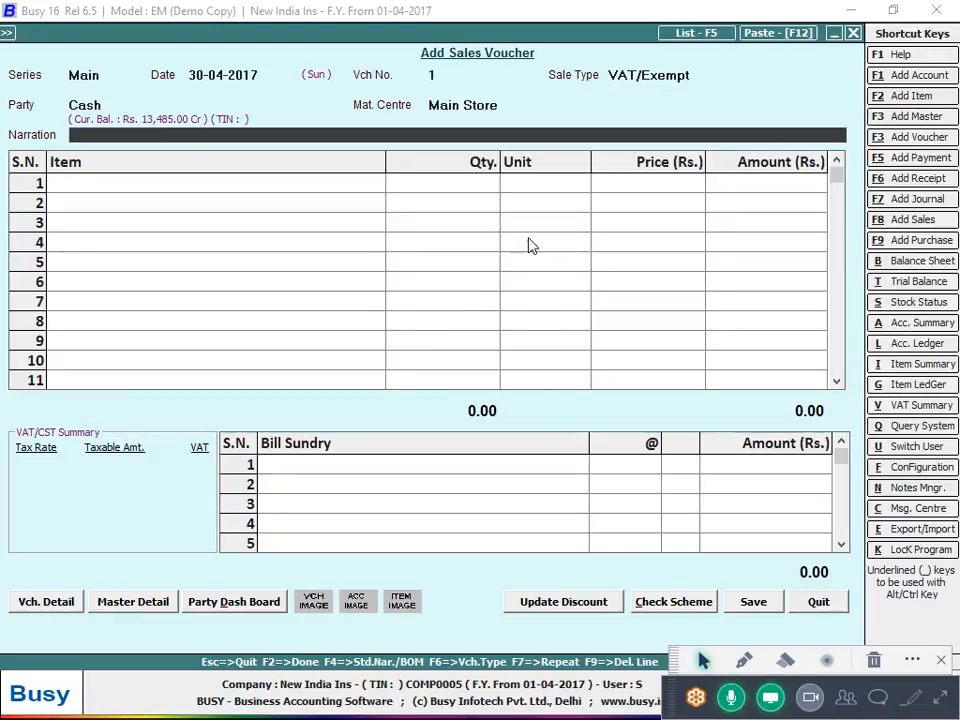
Add Lot No 1071 to row 1 and open its item master
key("Return")
key("Down")
key("Down")
key("Down")
key("Down")
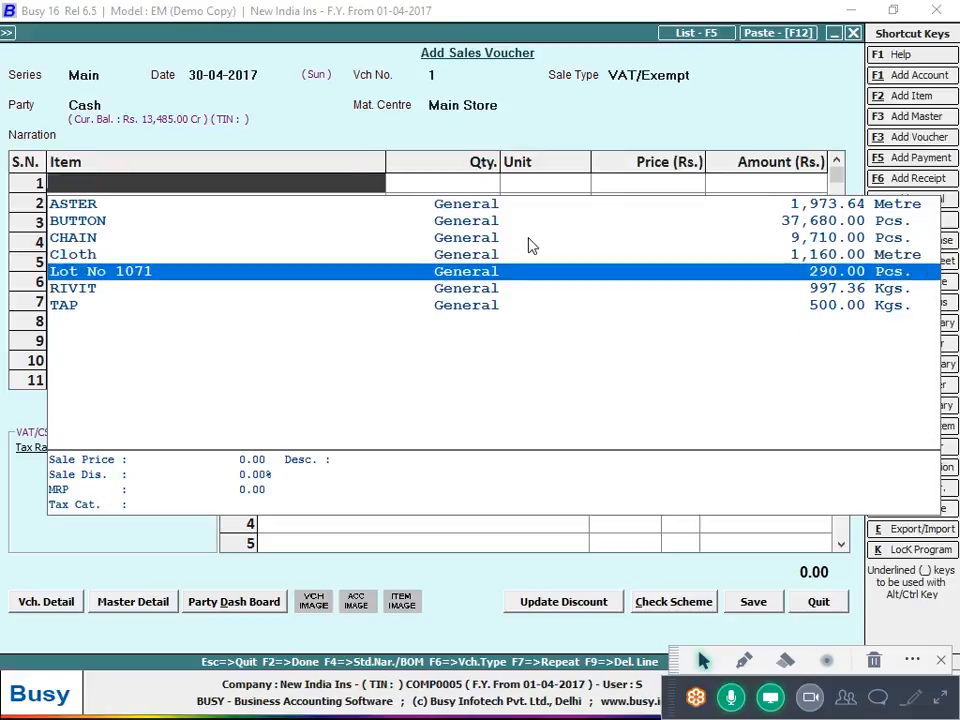
key("Return")
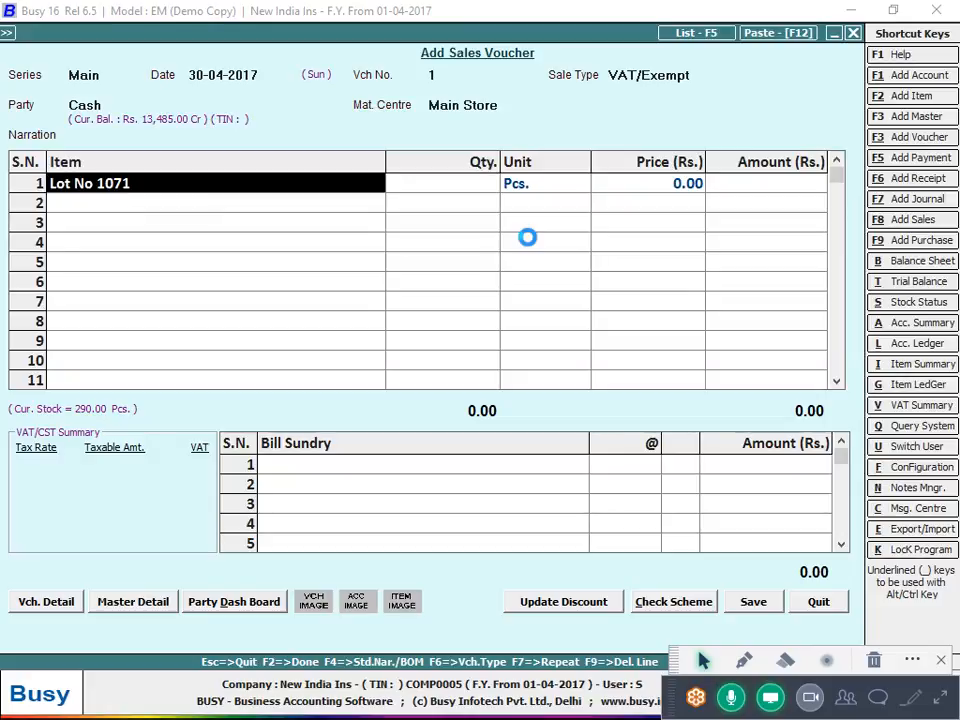
key("Return")
key("Return")
key("Return")
key("Return")
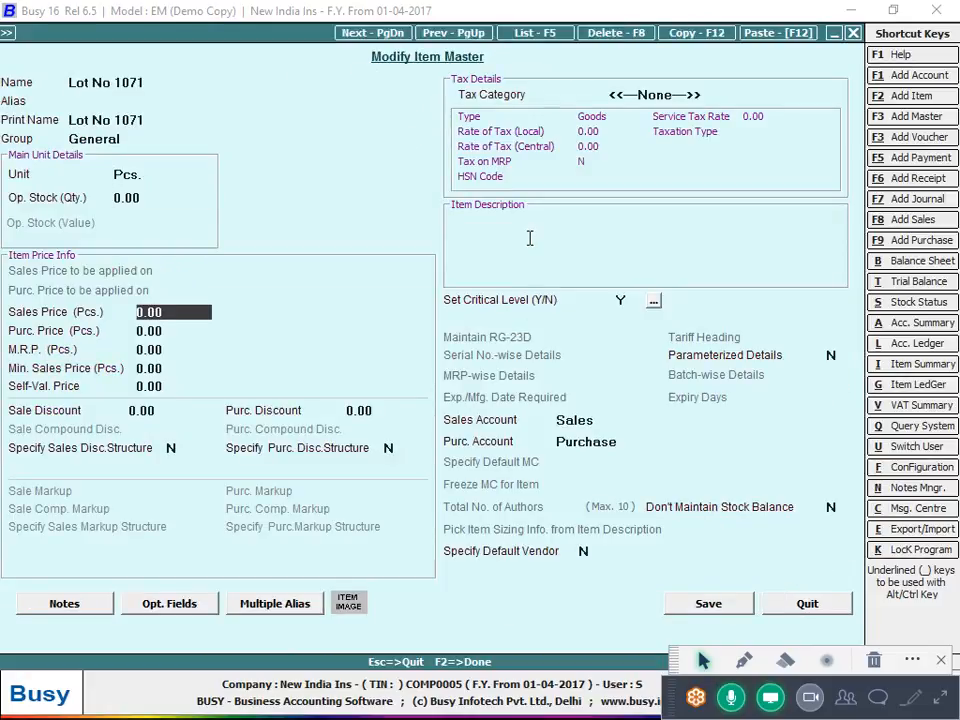
Calculate 66.58 plus a 70% markup (113.186) in the calculator
key("alt+c")
type("66.58")
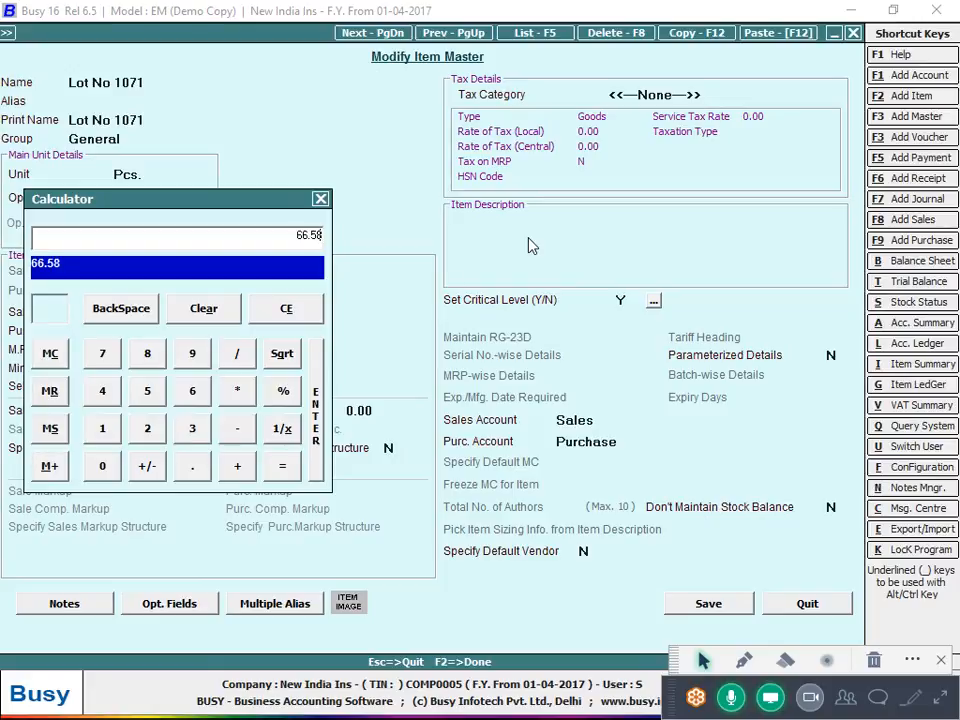
type("*70")
key("Return")
type("+66.58")
key("Return")
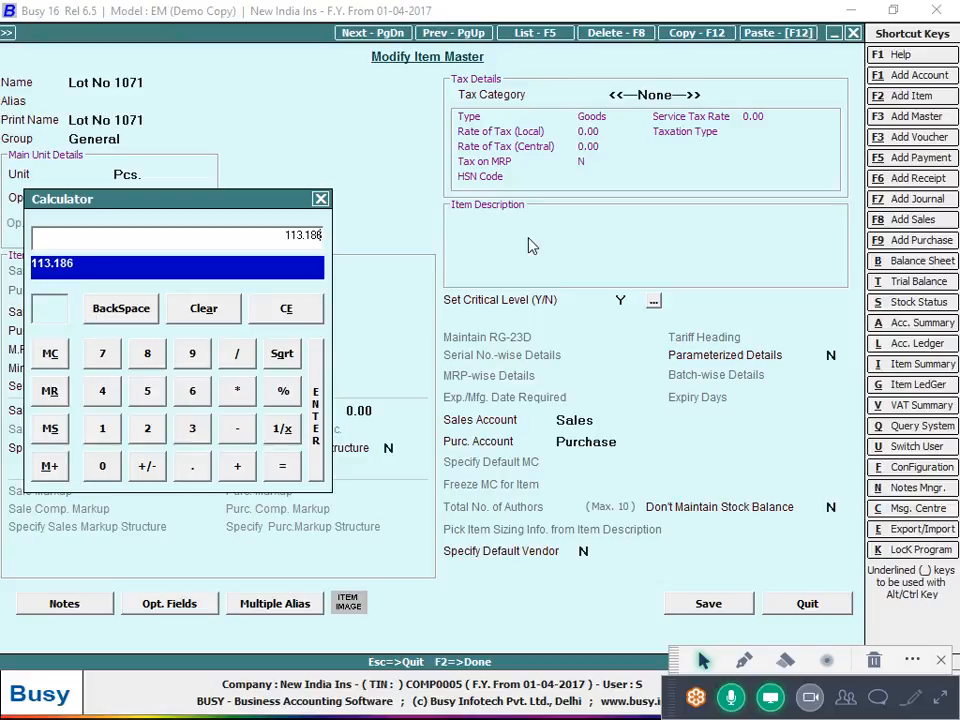
Set Lot No 1071's sales price to 115 and save the item master
key("Return")
type("115")
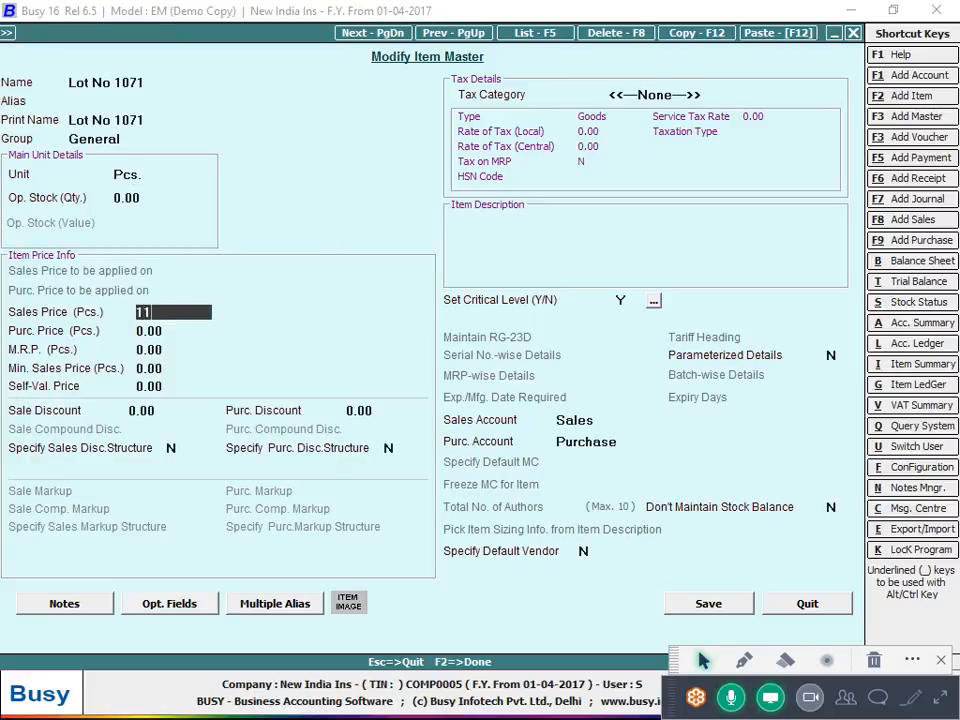
key("Return")
key("F2")
key("Return")
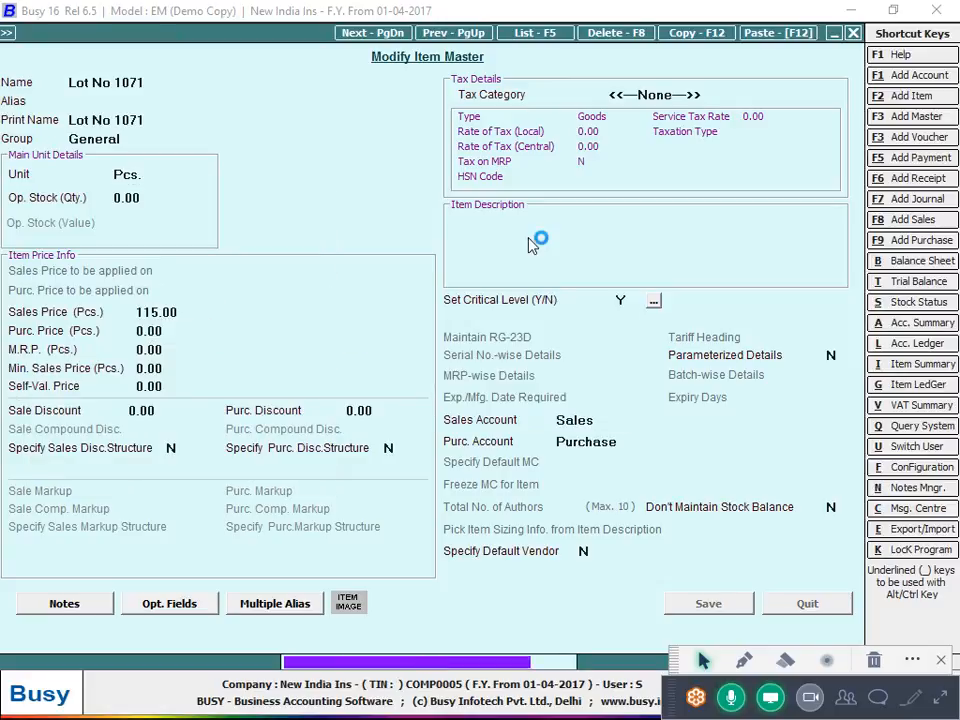
Re-add Lot No 1071 with quantity 290, save the sale, and skip printing
key("F9")
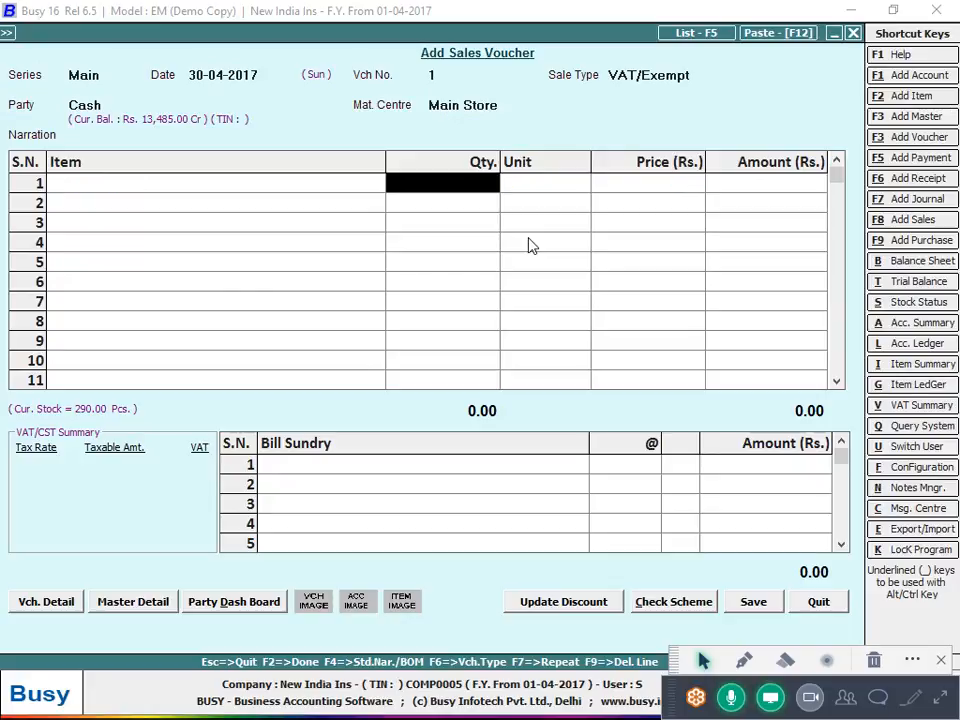
key("Return")
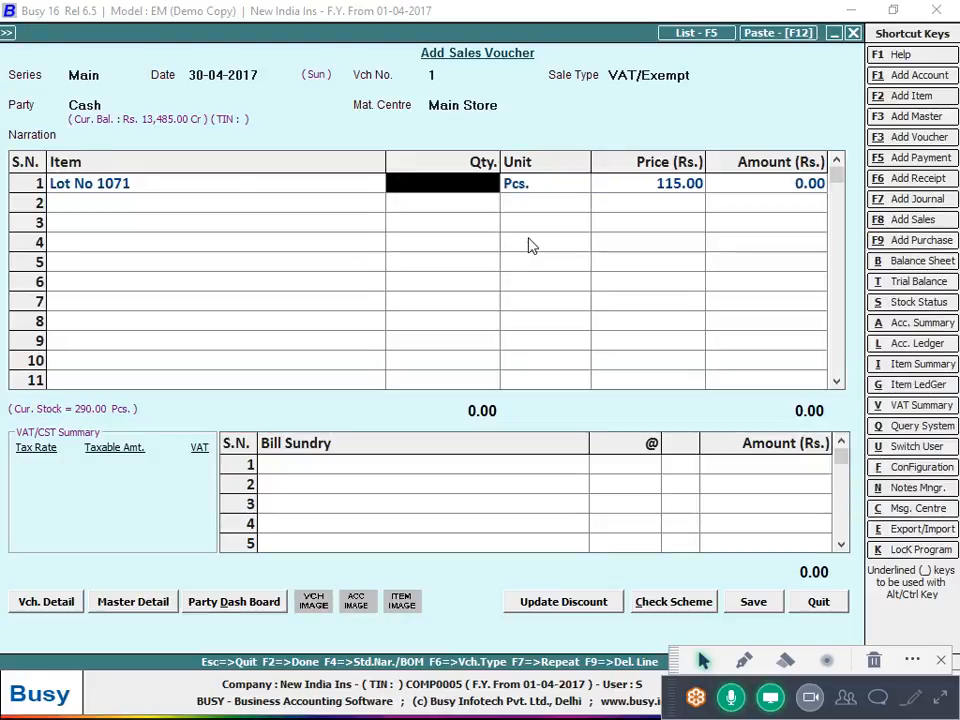
type("290")
key("Return")
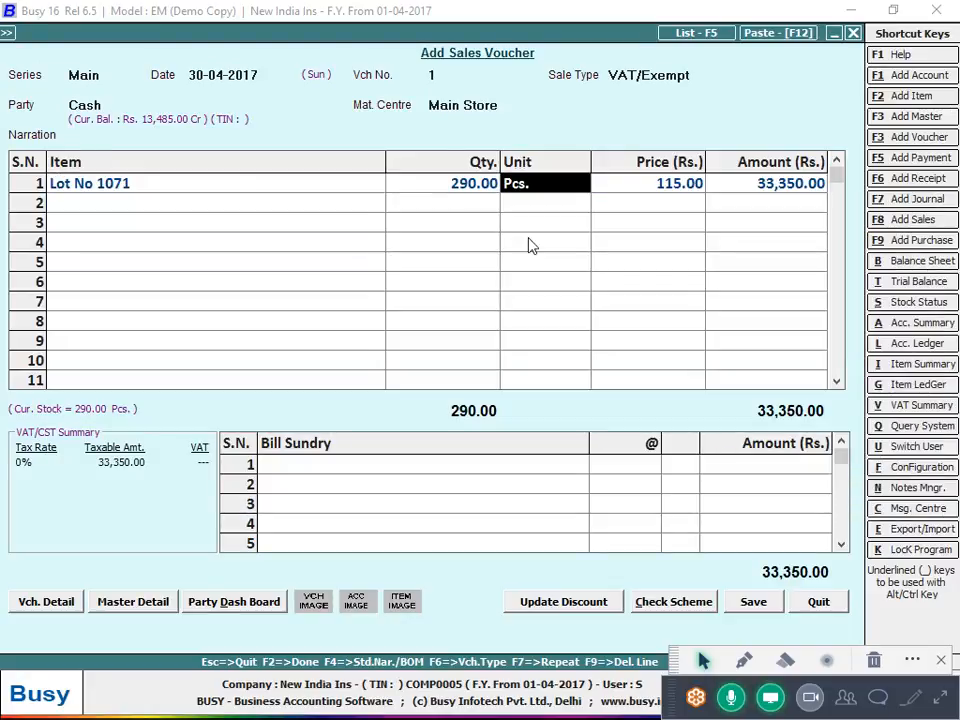
key("F2")
key("F2")
key("Return")
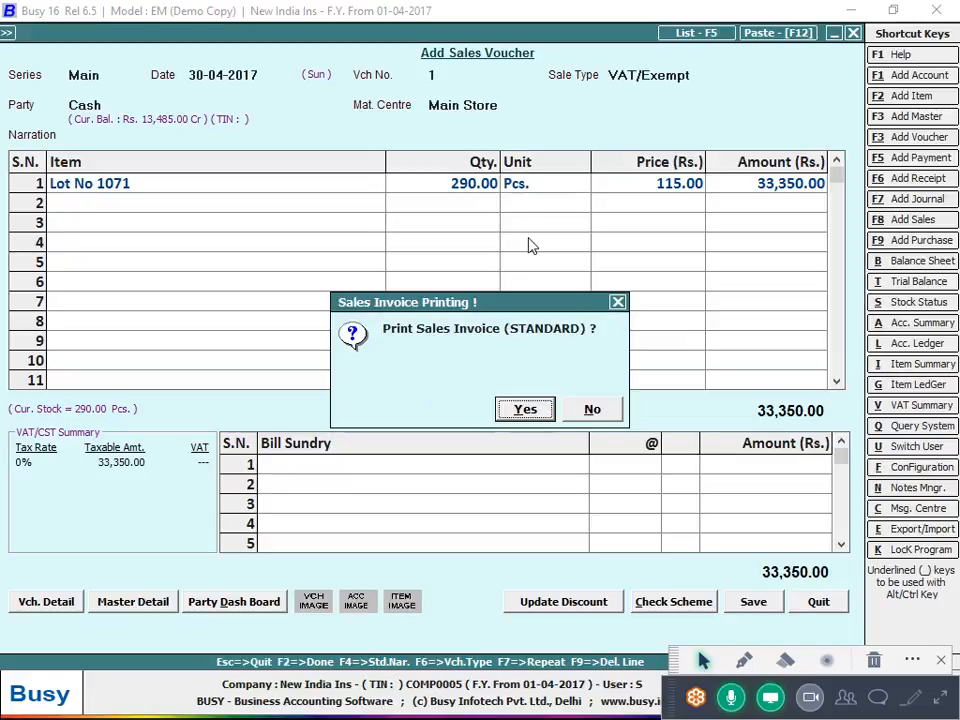
key("Tab")
key("Return")
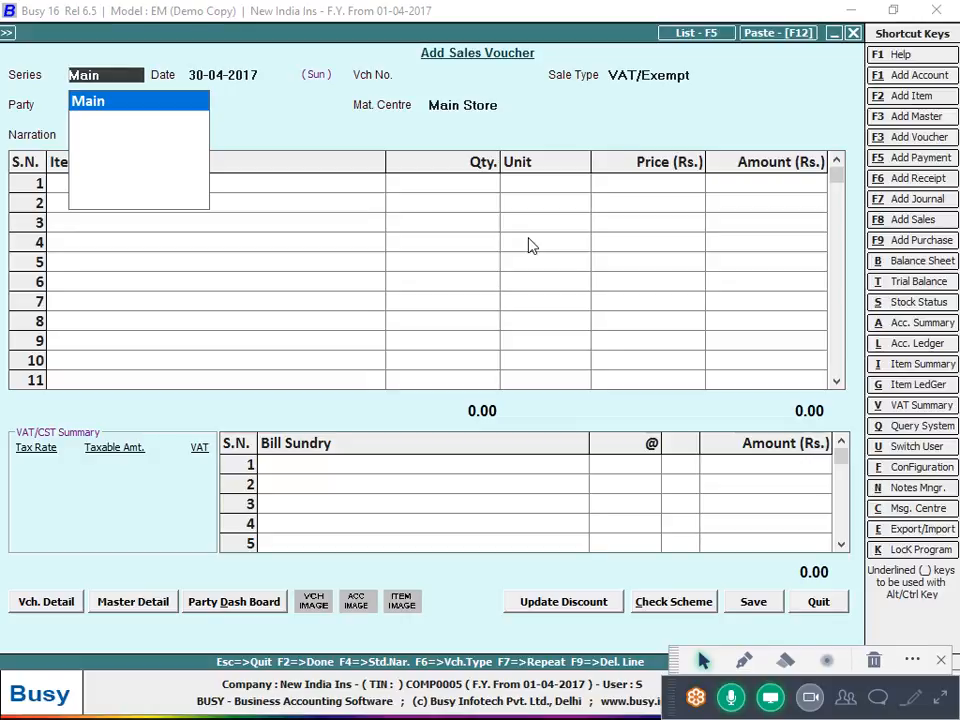
Abandon the blank sales voucher without saving and move down through the Display reports menu
key("Escape")
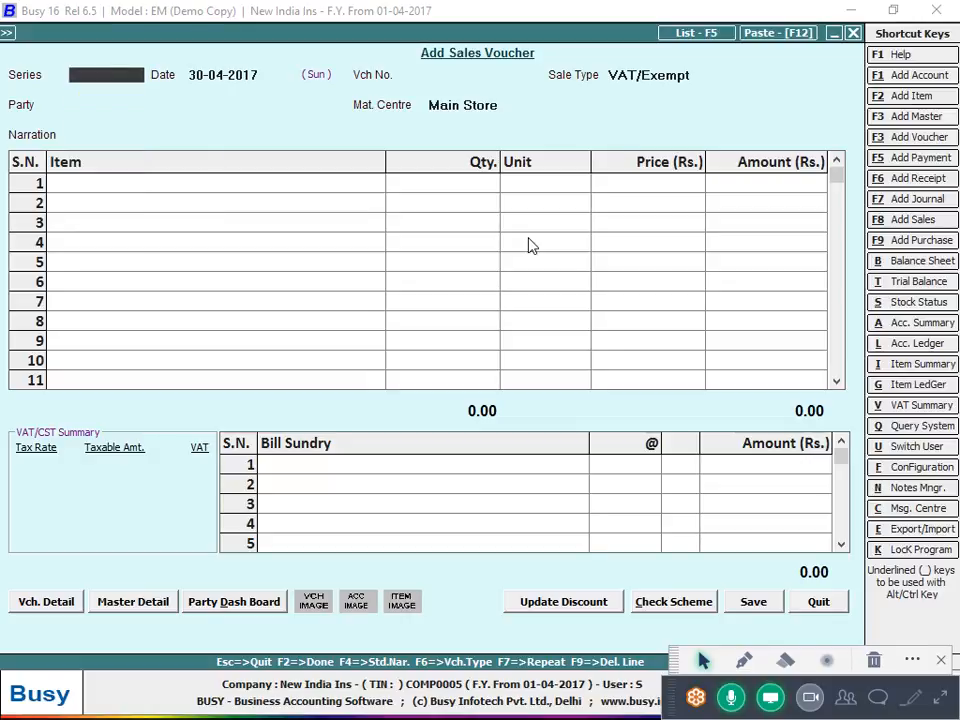
key("Escape")
key("Right")
key("Down")
key("Down")
key("Down")
key("Down")
key("Down")
key("Down")
key("Down")
key("Down")
key("Down")
key("Down")
key("Down")
key("Down")
key("Down")
key("Down")
key("Down")
key("Down")
key("Down")
key("Down")
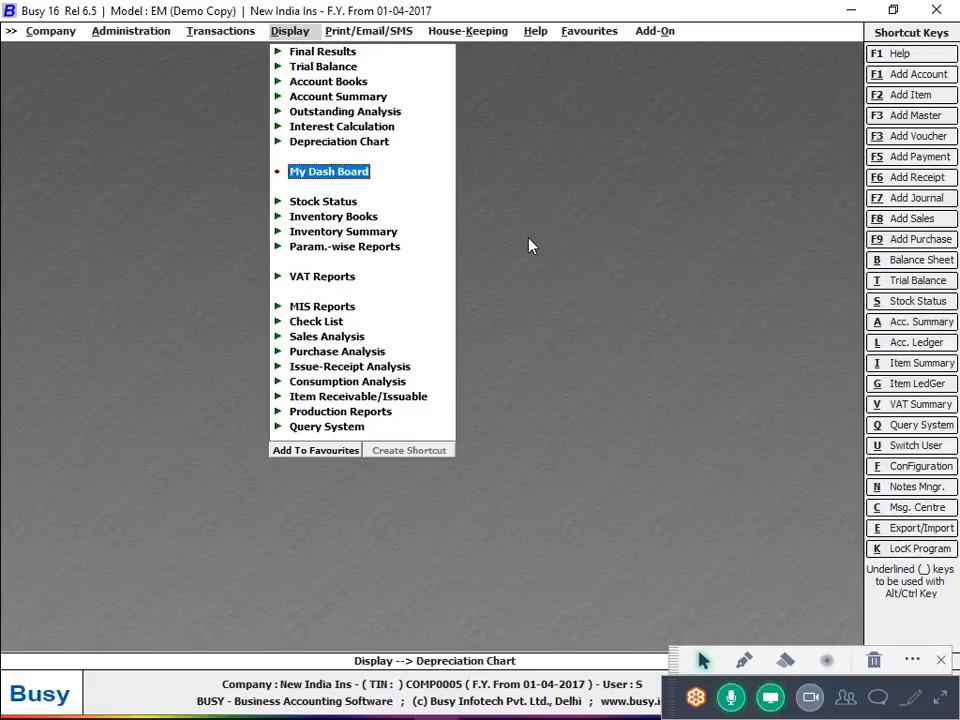
key("Down")
key("Down")
key("Down")
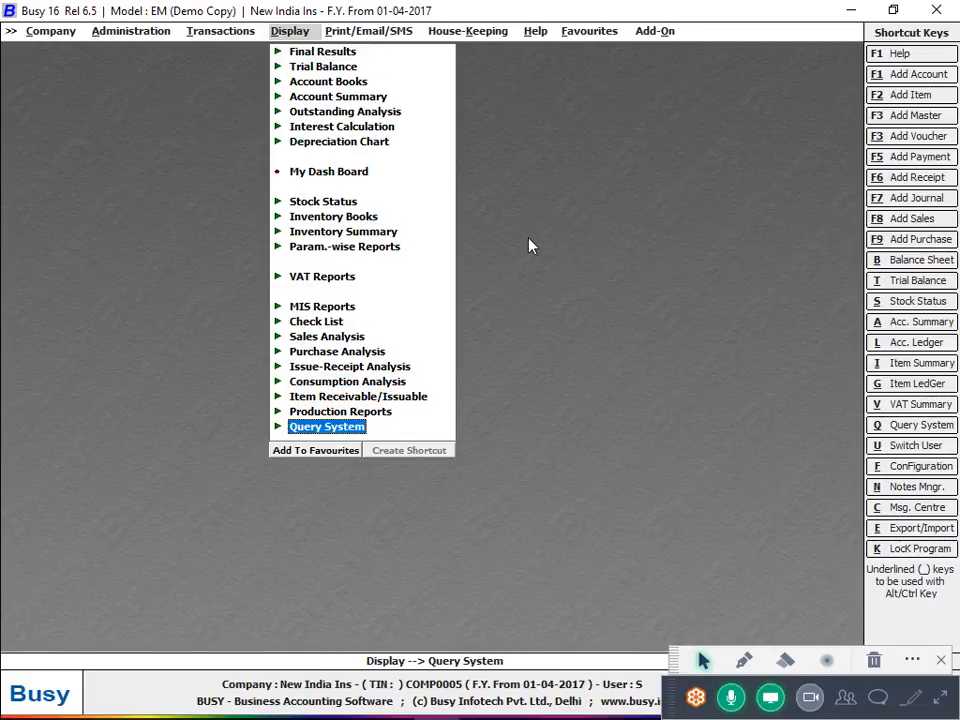
Expand and collapse Query System, then browse Sales Analysis, Stock Status, VAT and Param.-wise reports
key("Return")
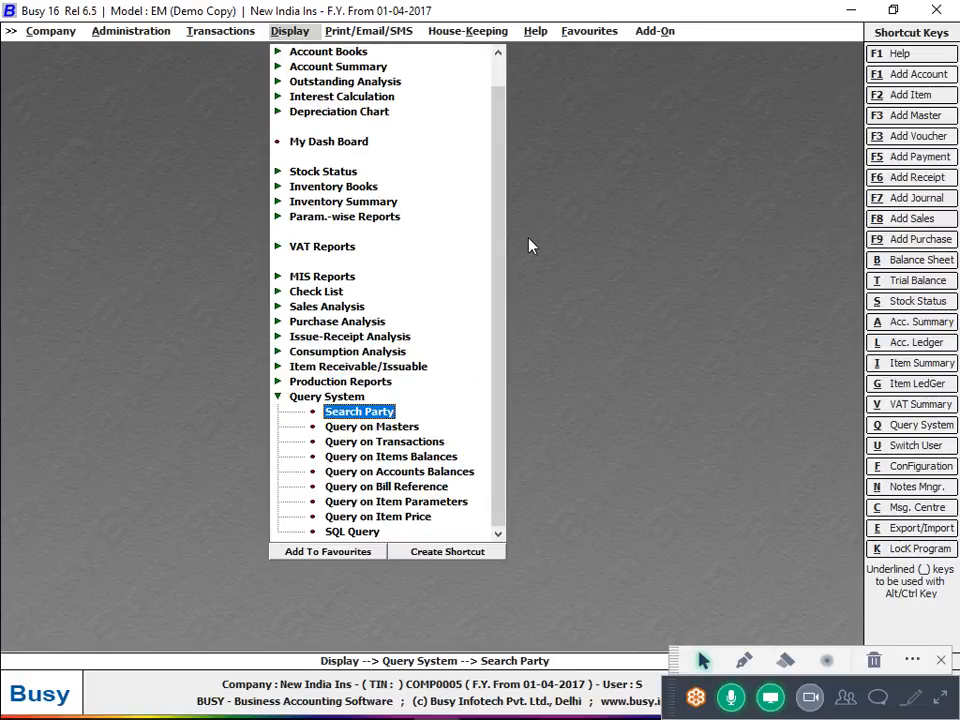
key("Down")
key("Down")
key("Down")
key("Down")
key("Down")
key("Down")
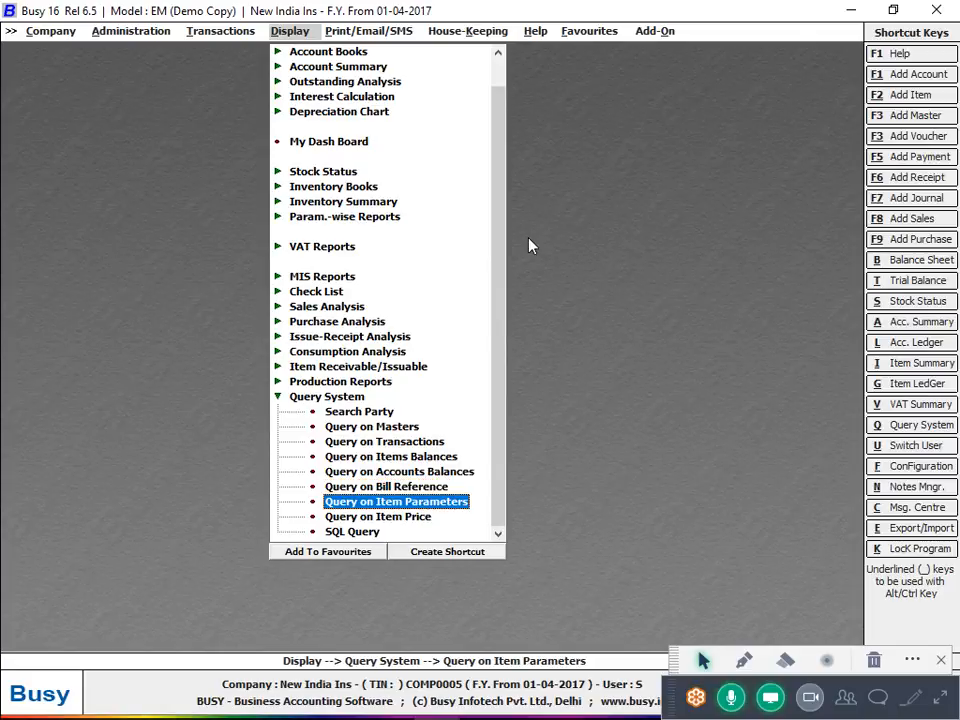
key("Up")
key("Up")
key("Up")
key("Up")
key("Up")
key("Up")
key("Up")
key("Return")
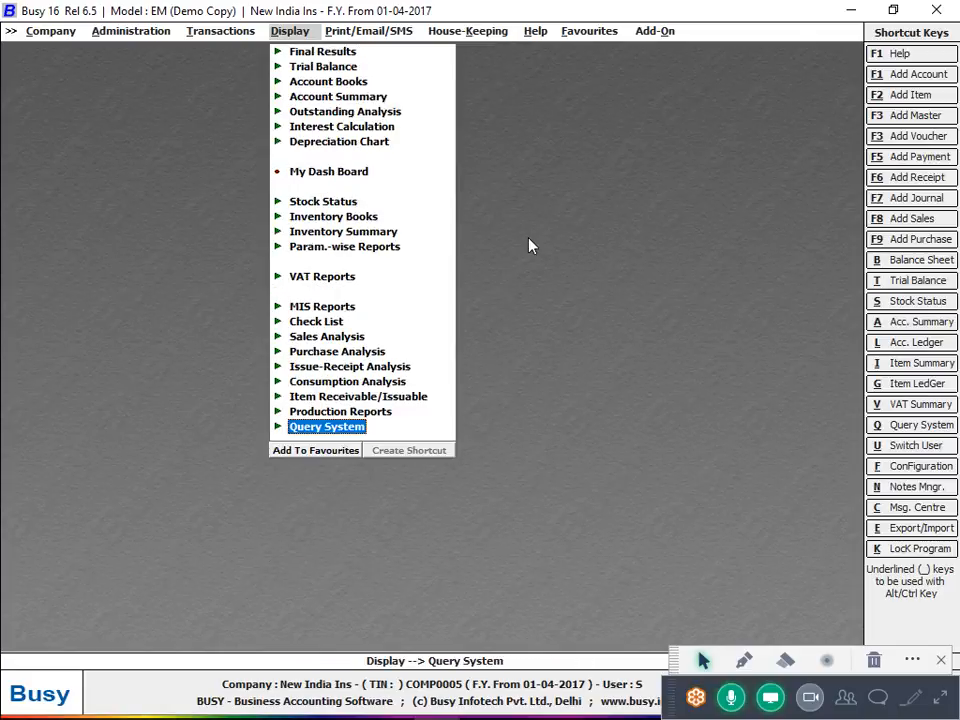
key("Up")
key("Up")
key("Up")
key("Up")
key("Up")
key("Up")
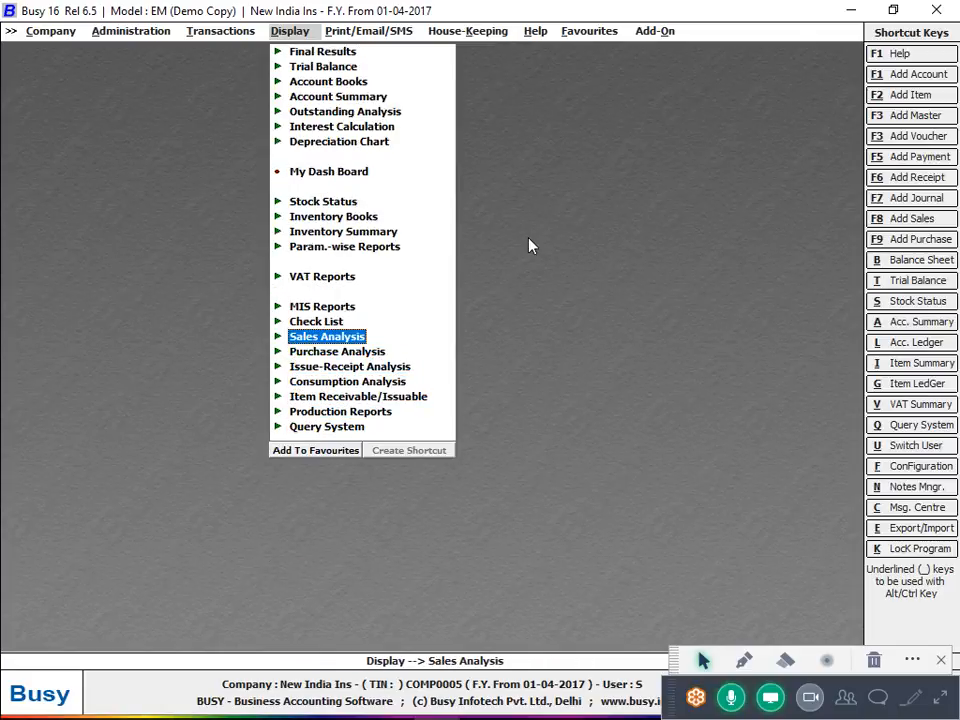
key("Down")
key("Down")
key("Down")
key("Down")
key("Down")
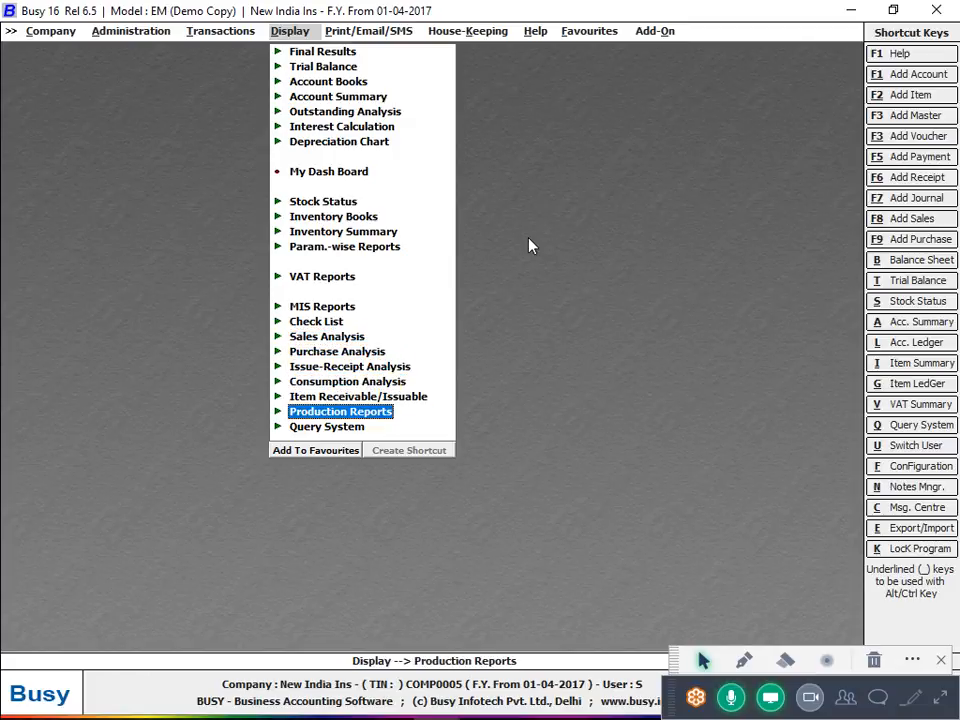
key("Up")
key("Up")
key("Up")
key("Up")
key("Up")
key("Up")
key("Up")
key("Up")
key("Up")
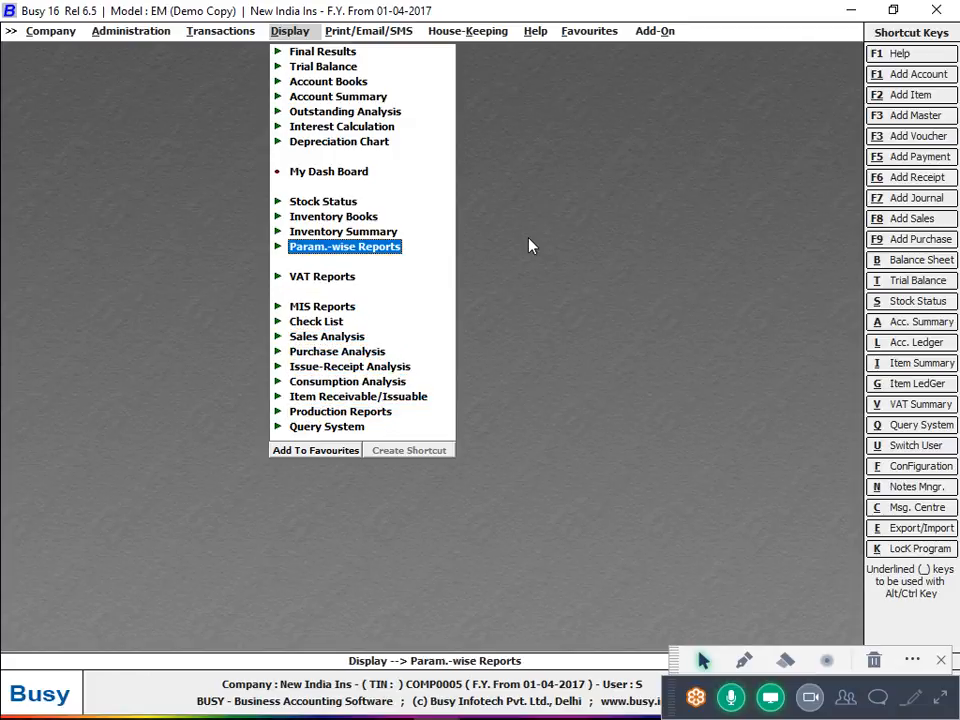
key("Up")
key("Up")
key("Up")
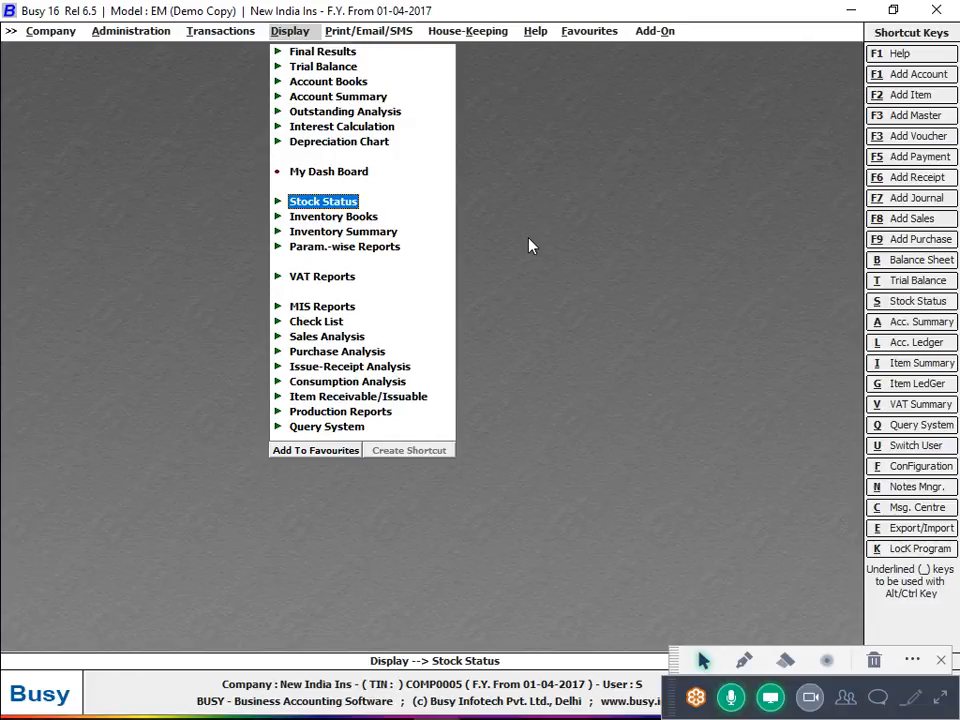
key("Down")
key("Down")
key("Down")
key("Down")
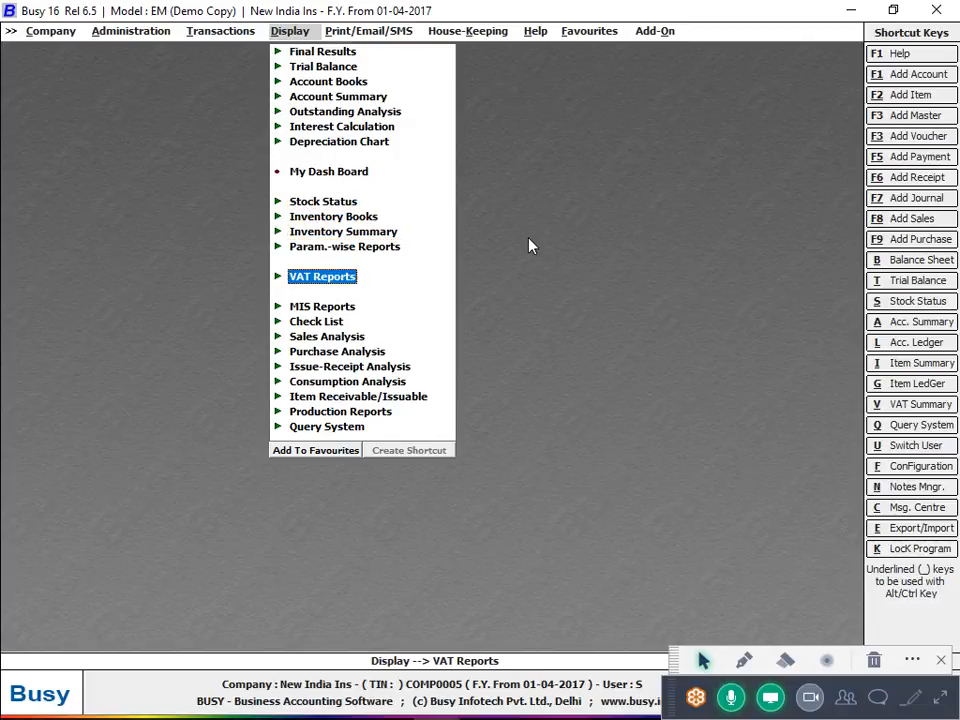
key("Up")
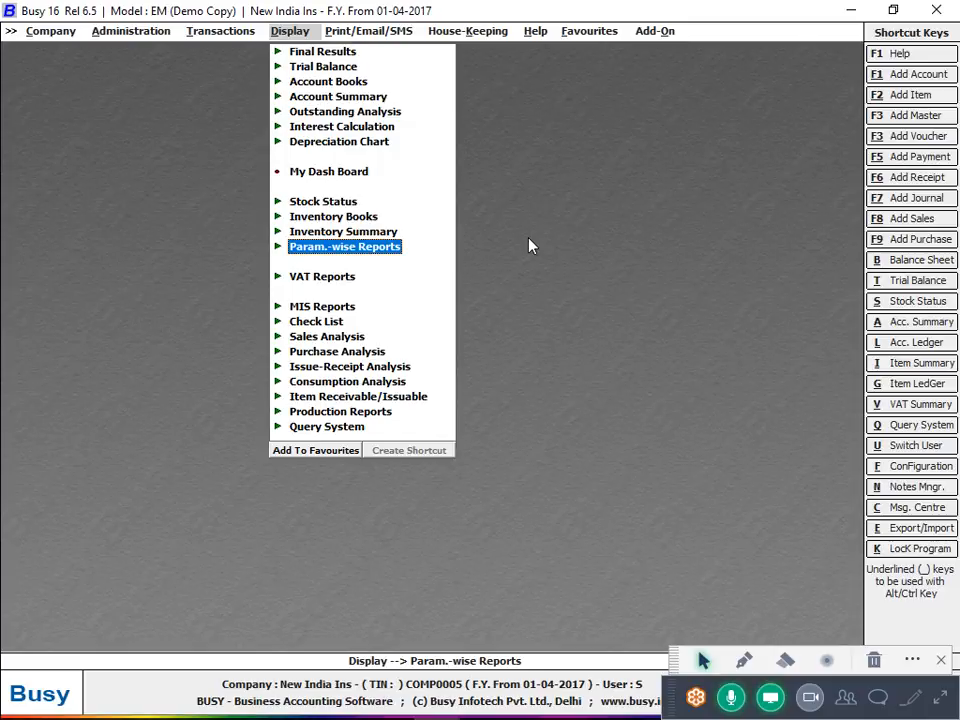
Switch to the Transactions menu and look at the Stock Transfer options
key("Left")
key("Down")
key("Down")
key("Down")
key("Down")
key("Down")
key("Down")
key("Down")
key("Down")
key("Down")
key("Down")
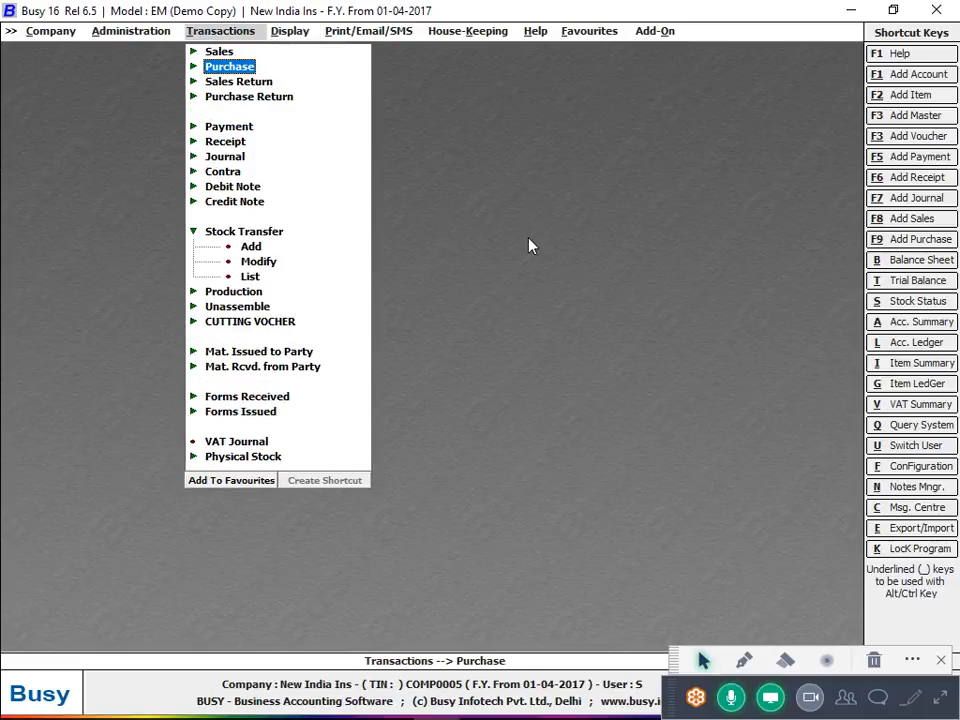
key("Left")
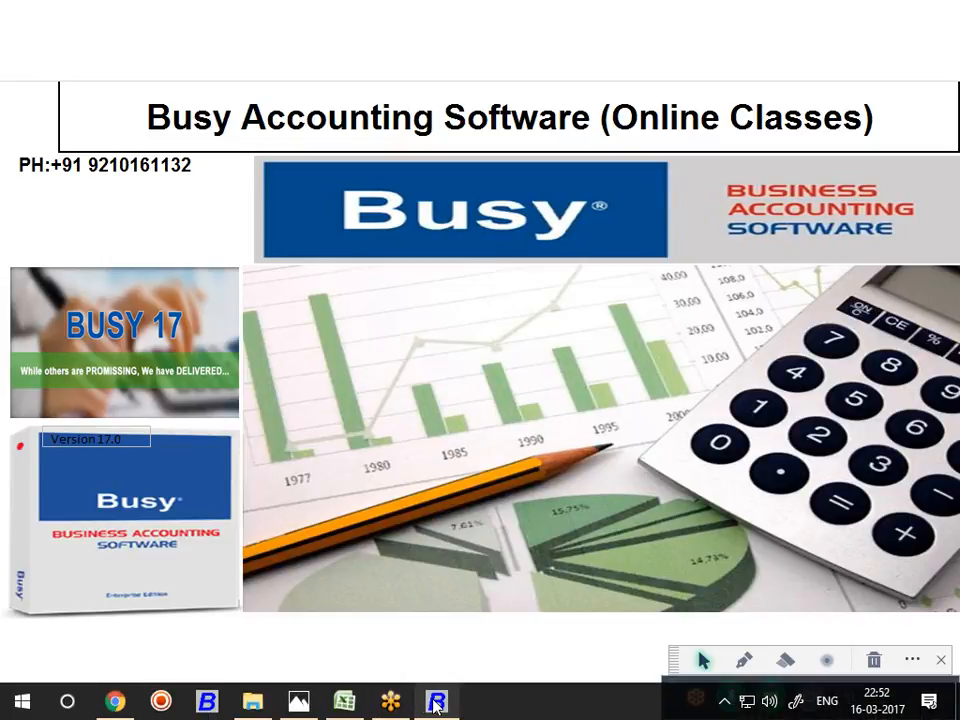
Restore Busy, close the company and exit the program
left_click(425, 706)
key("Escape")
key("Escape")
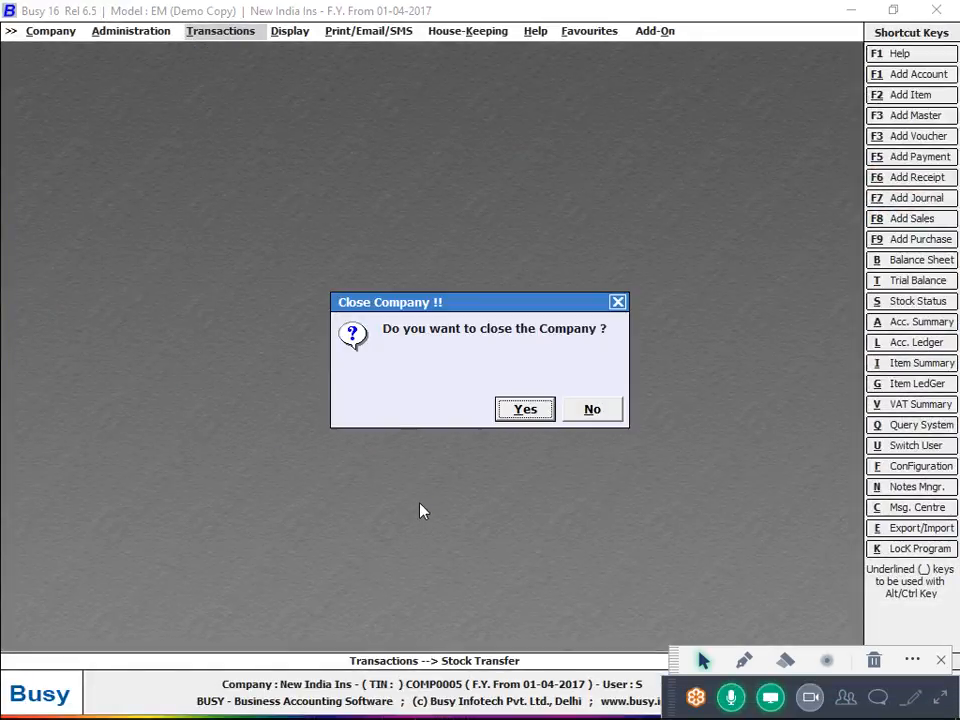
key("Return")
key("Up")
key("Return")
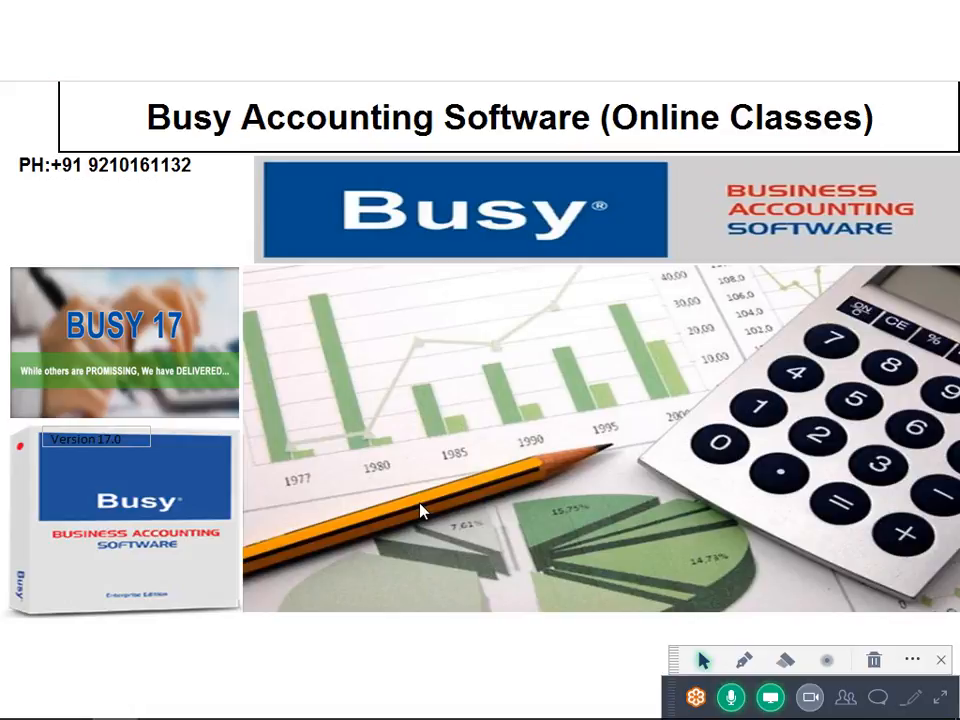
Expand GoToMeeting's full controls, relaunch Busy past the security warning to the company list
left_click(938, 700)
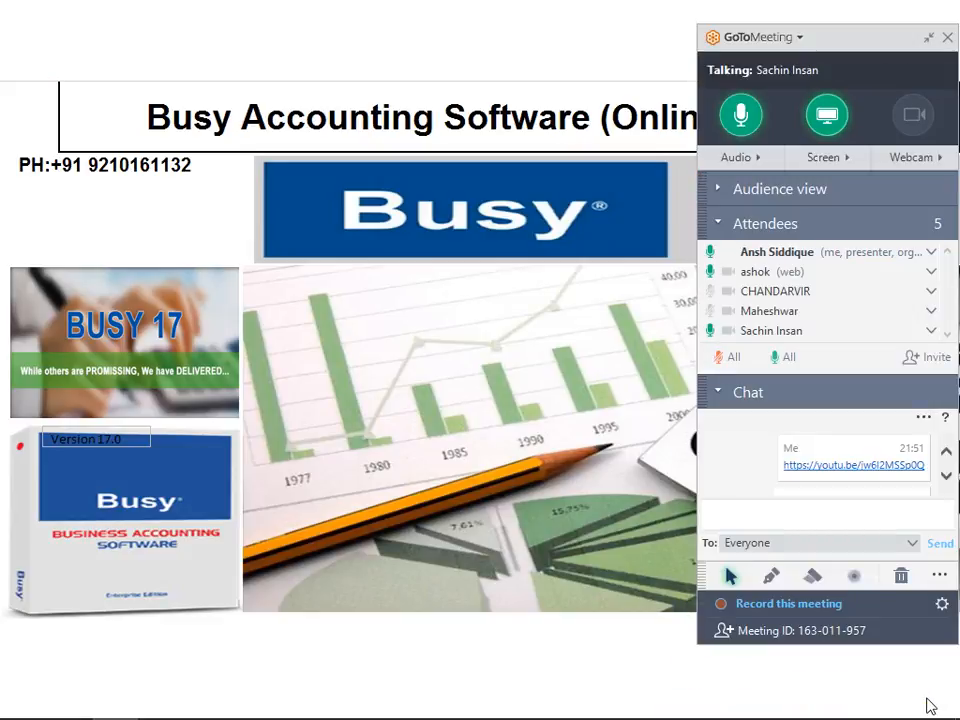
mouse_move(320, 708)
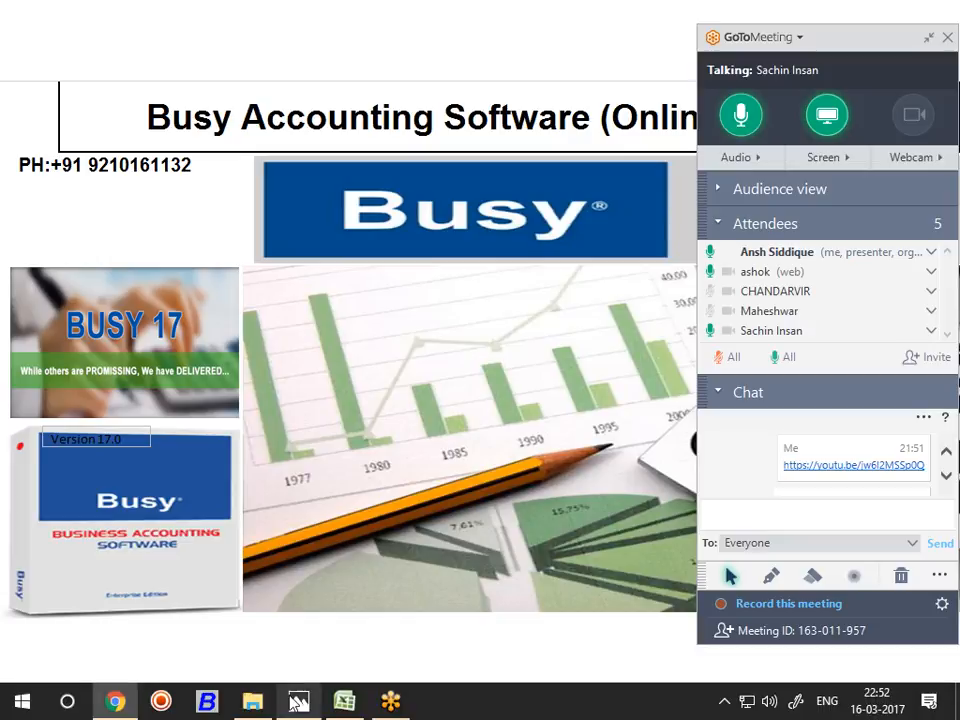
left_click(224, 705)
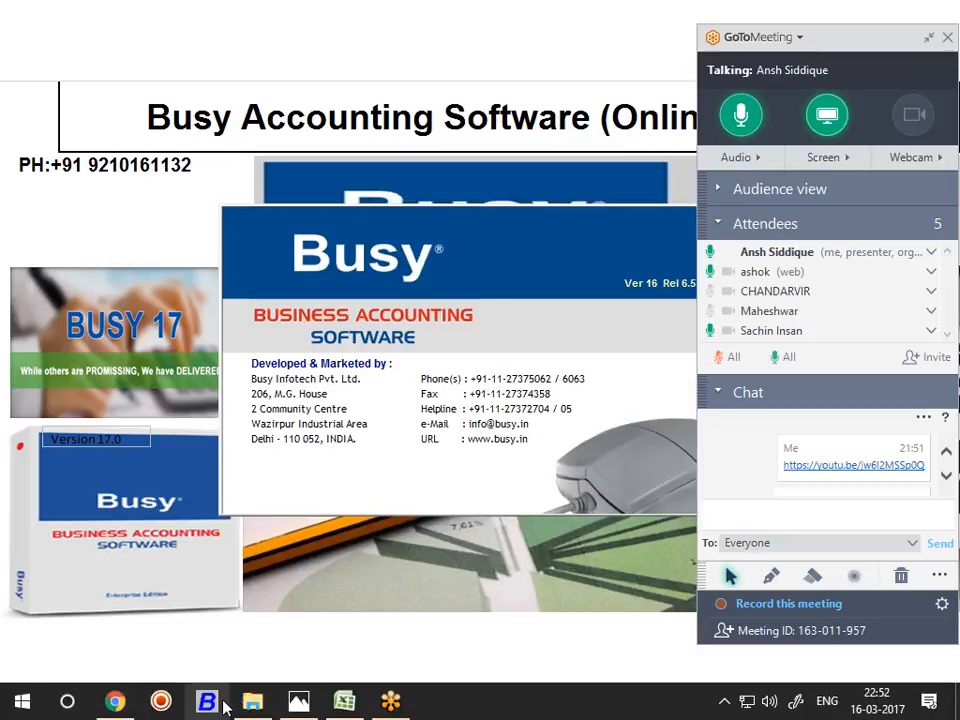
key("Return")
key("Return")
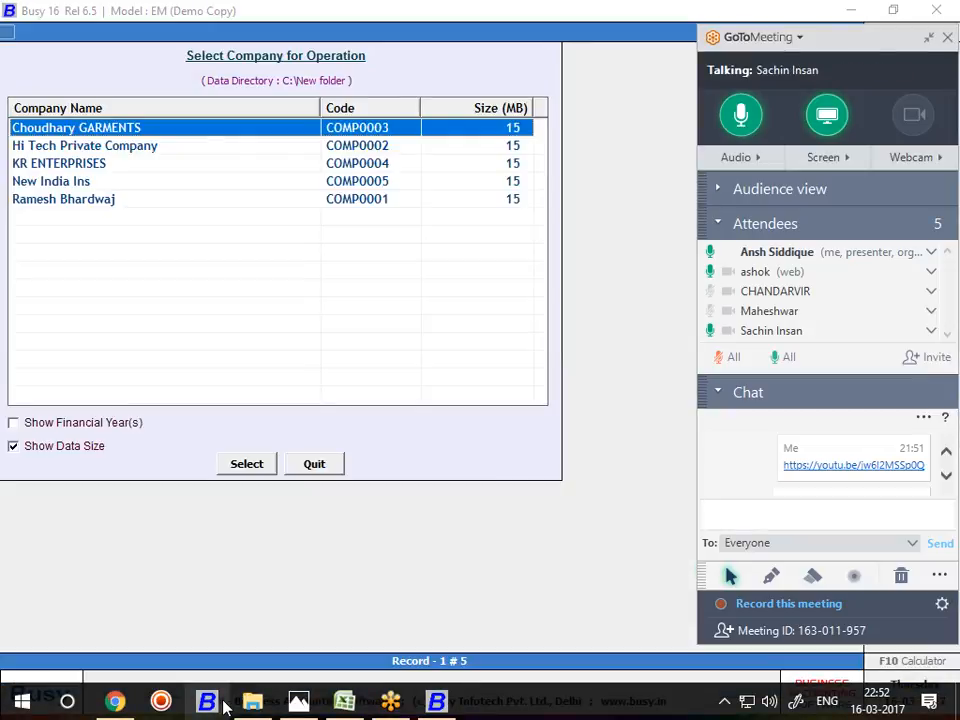
key("Return")
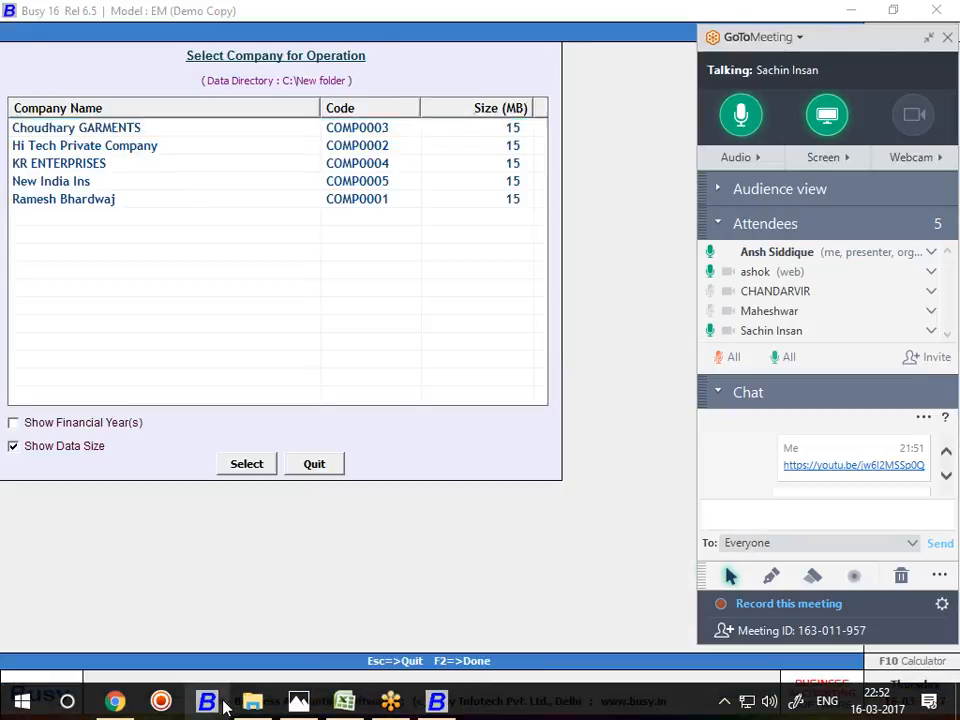
Open Choudhary GARMENTS and start a new Stock Journal voucher from Transactions
type("C")
key("Return")
type("C")
key("Return")
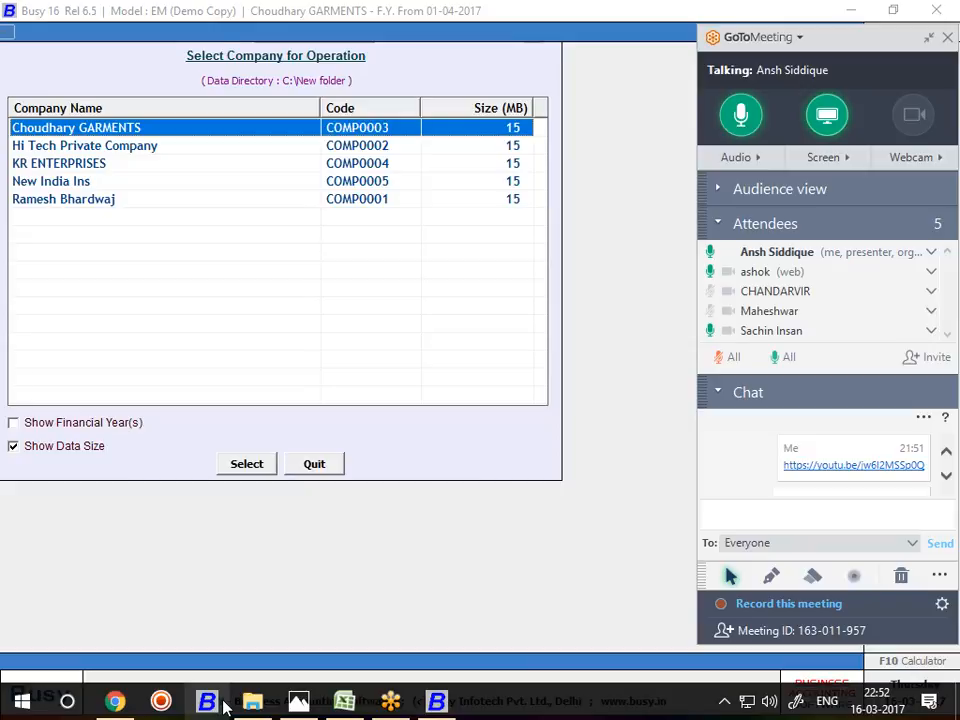
key("Right")
key("Return")
key("Down")
key("Down")
key("Down")
key("Down")
key("Down")
key("Down")
key("Down")
key("Down")
key("Down")
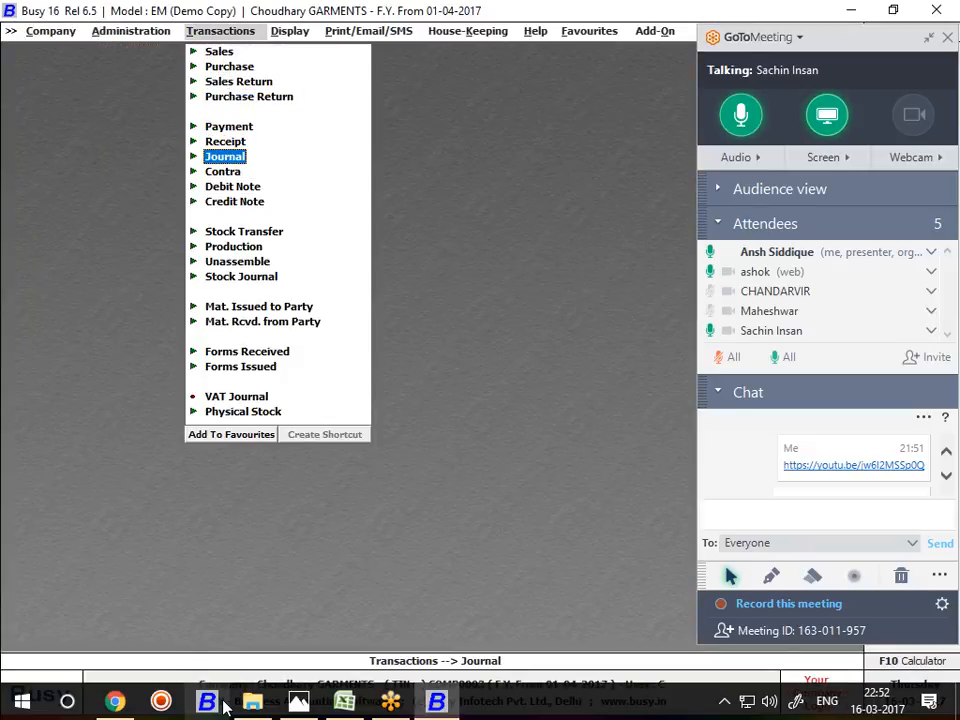
key("Down")
key("Down")
key("Down")
key("Down")
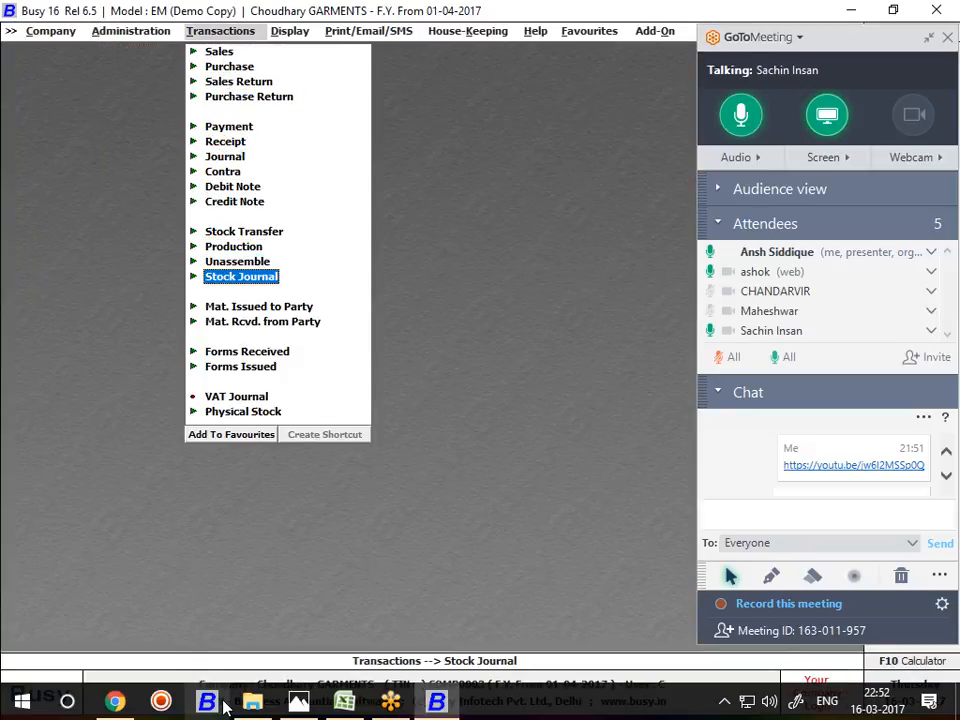
key("Return")
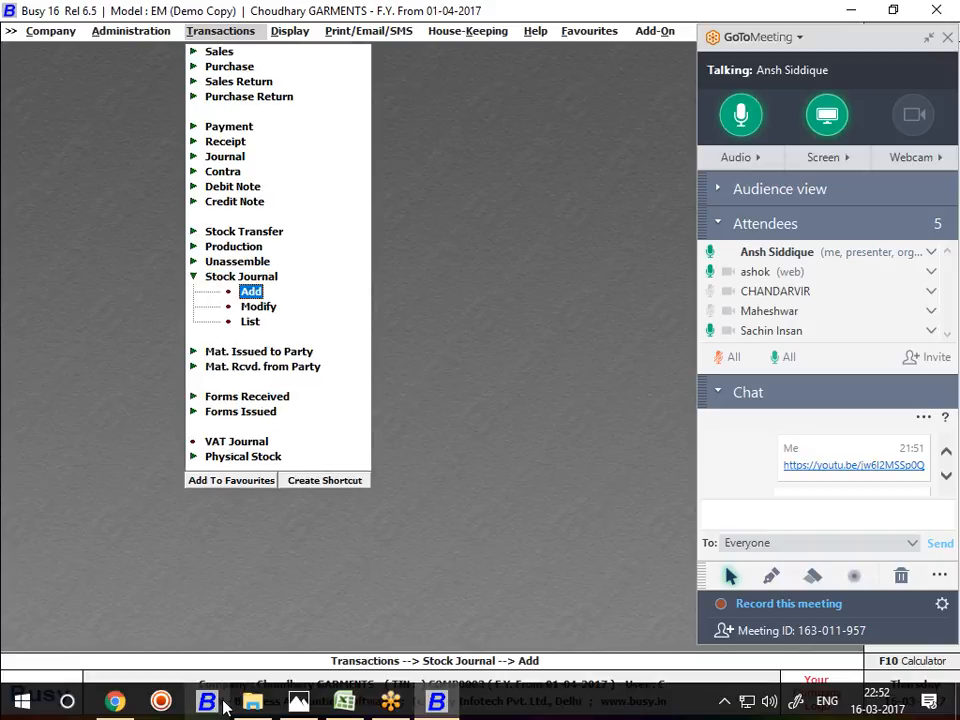
key("Return")
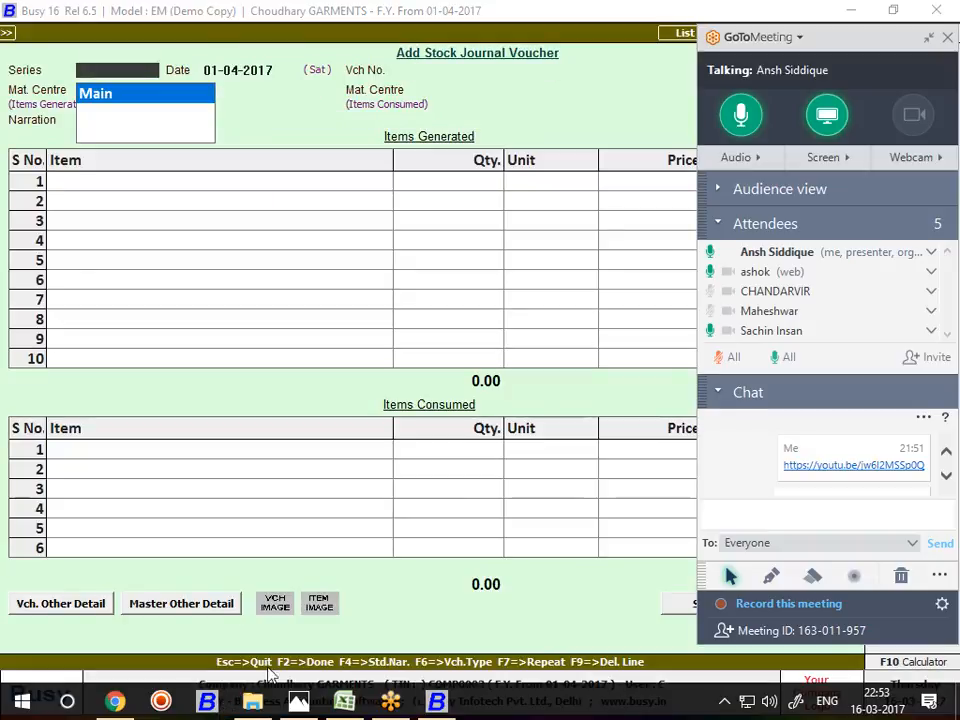
Send 'alt+ctrl+shift+c' as a message in the meeting chat
left_click(775, 517)
type("al")
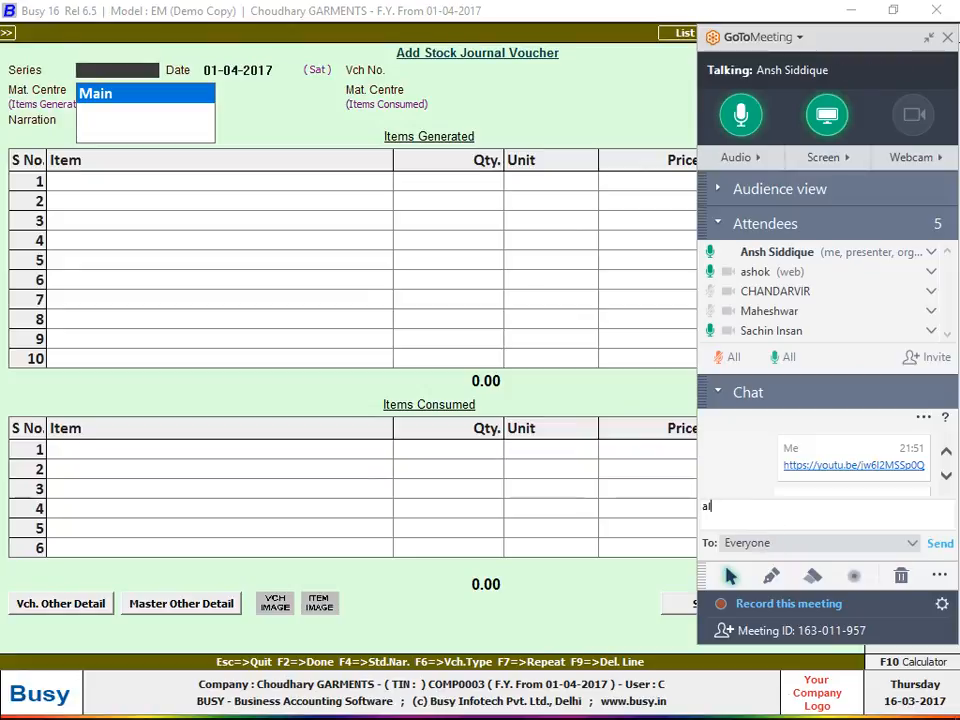
type("t+")
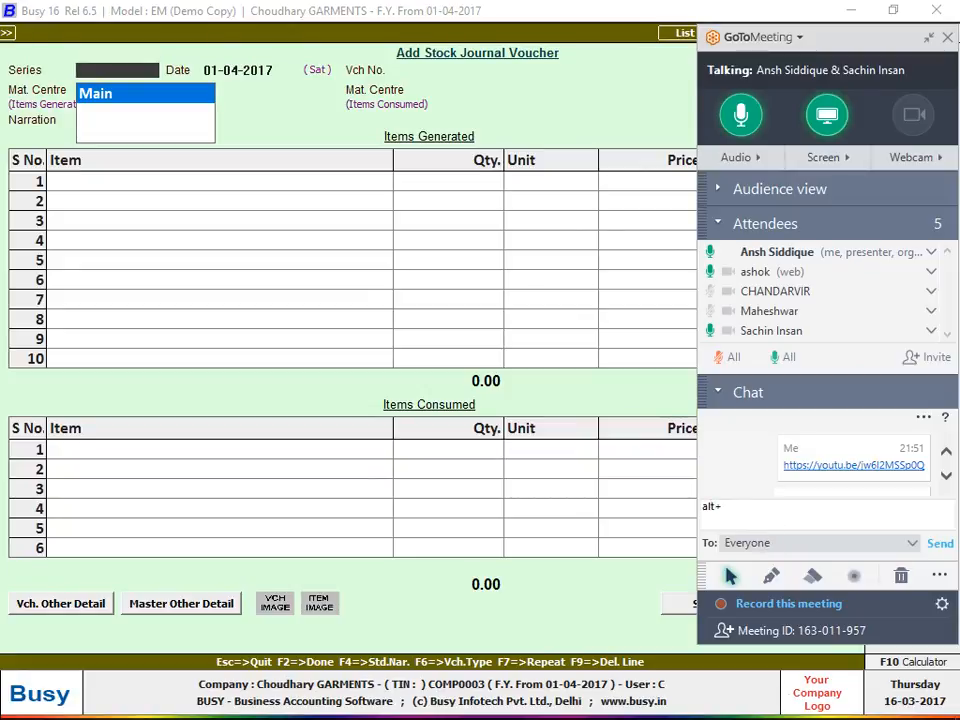
type("ctrl")
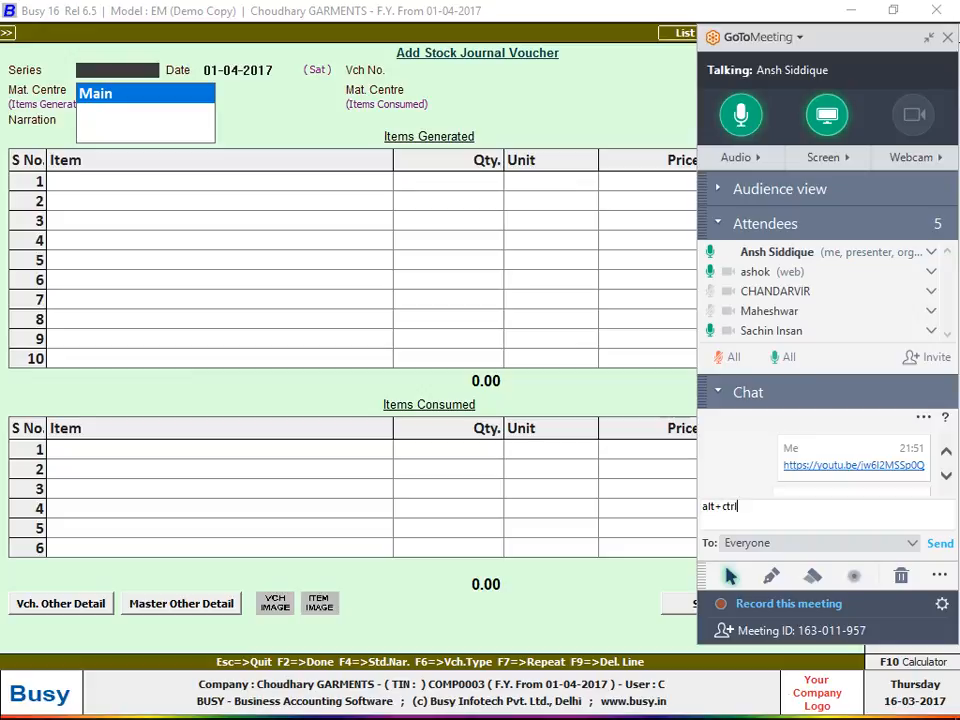
type("+shift+c")
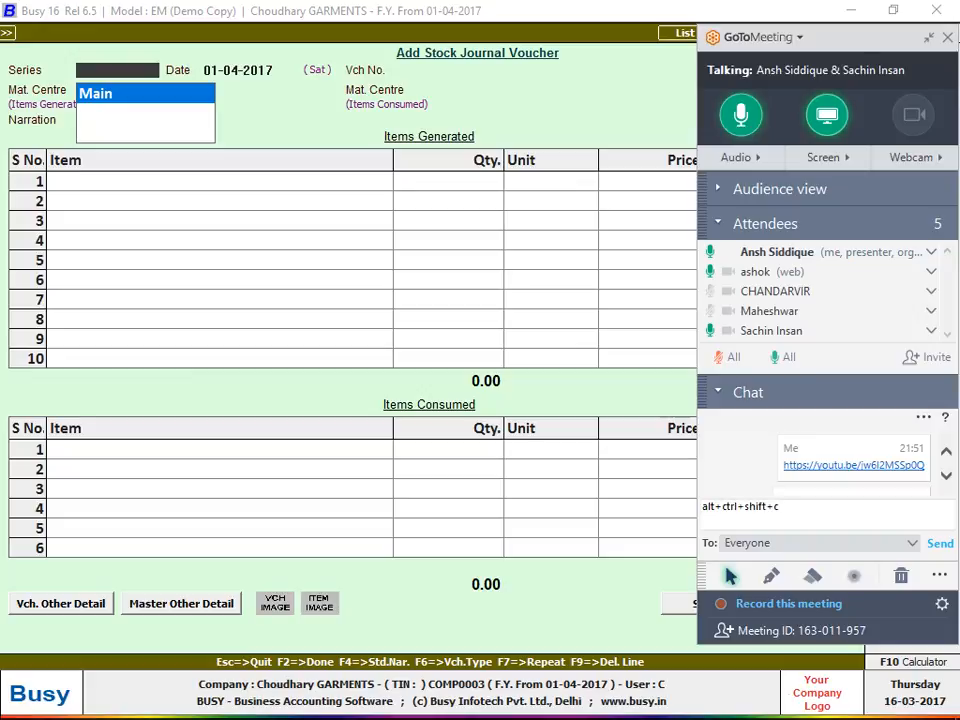
key("Return")
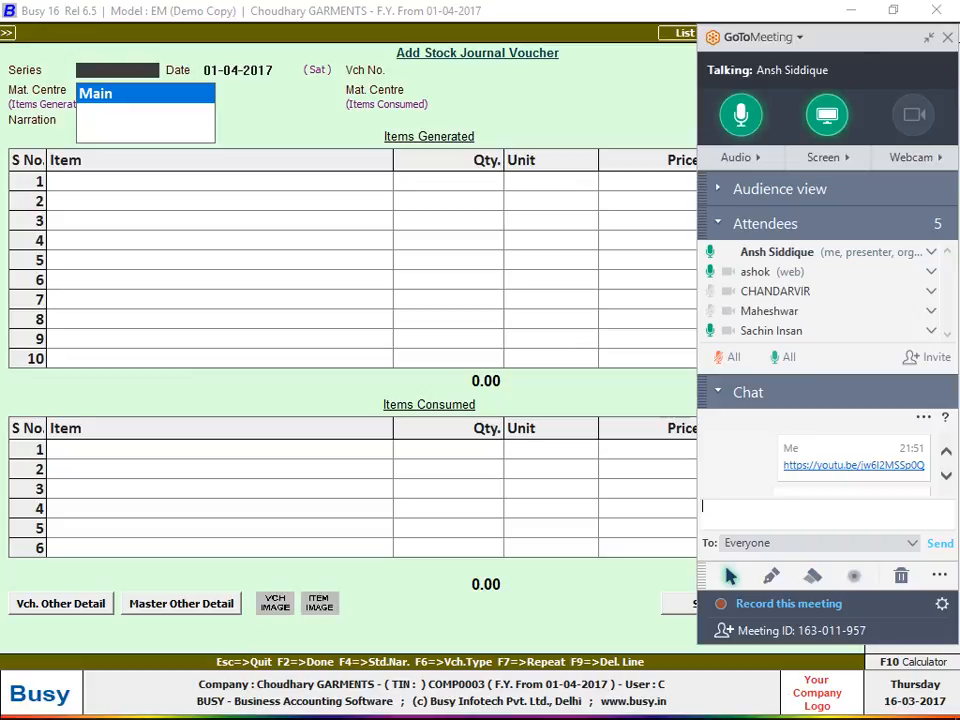
Accept series Main and bring up the Stock Journal caption and font settings with Alt+Ctrl+Shift+C
scroll(875, 488, "down", 5)
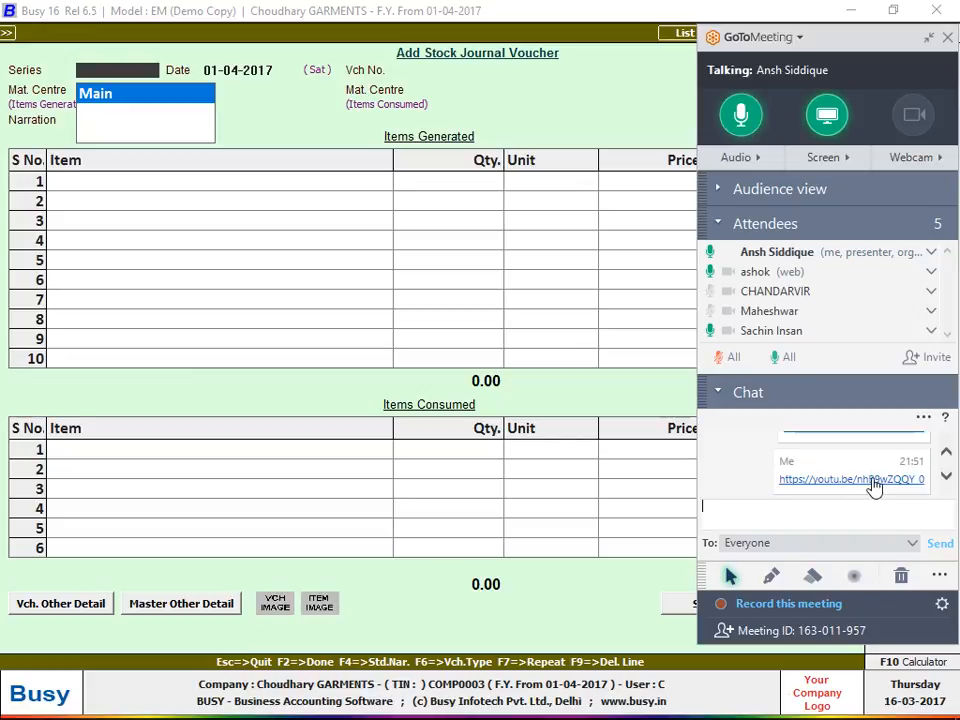
scroll(875, 486, "down", 6)
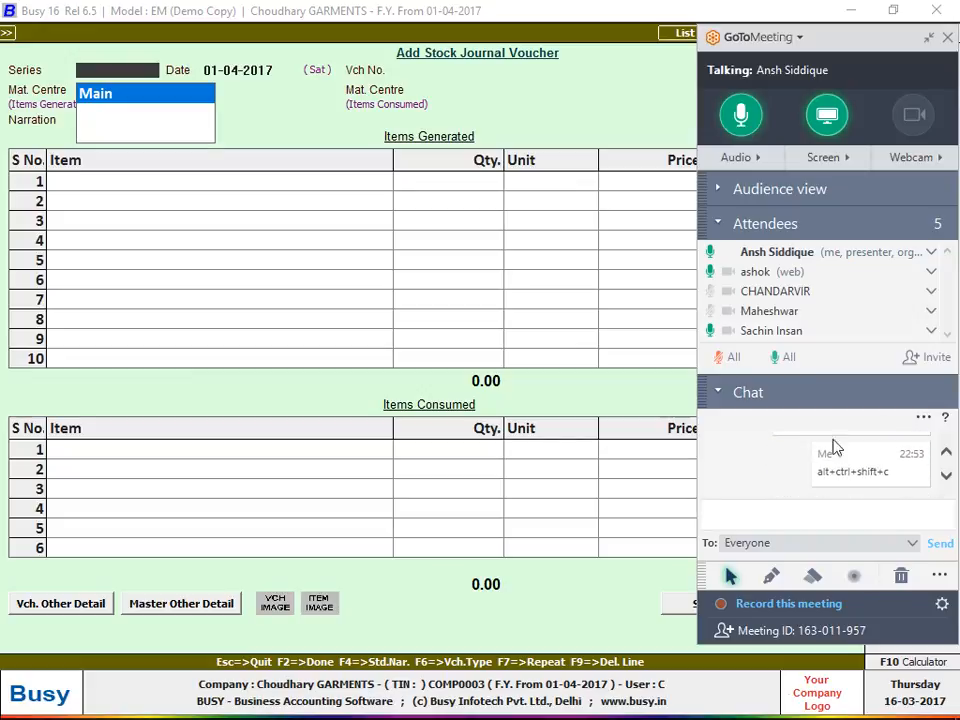
left_click(494, 92)
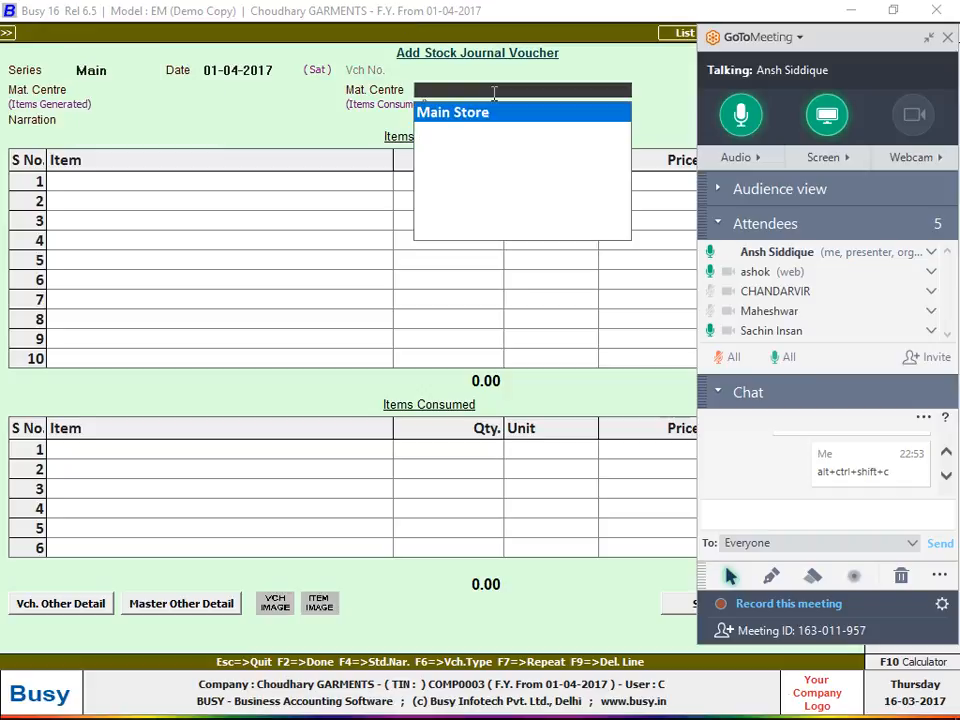
key("ctrl+alt+shift+c")
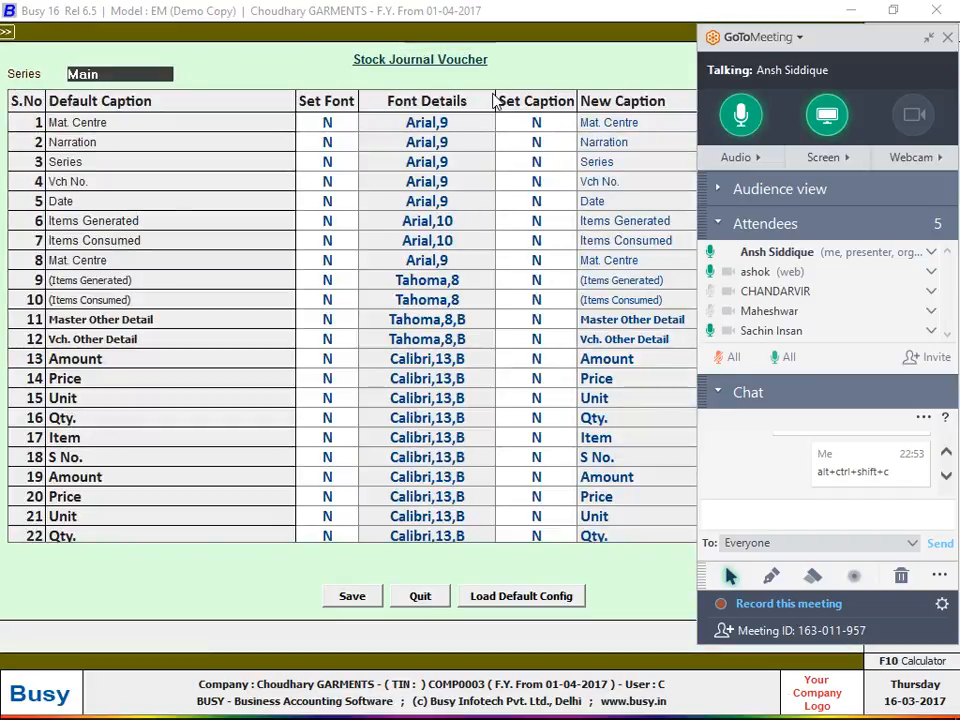
Shrink the meeting controls and set Items Consumed's Set Caption to Y
left_click(929, 37)
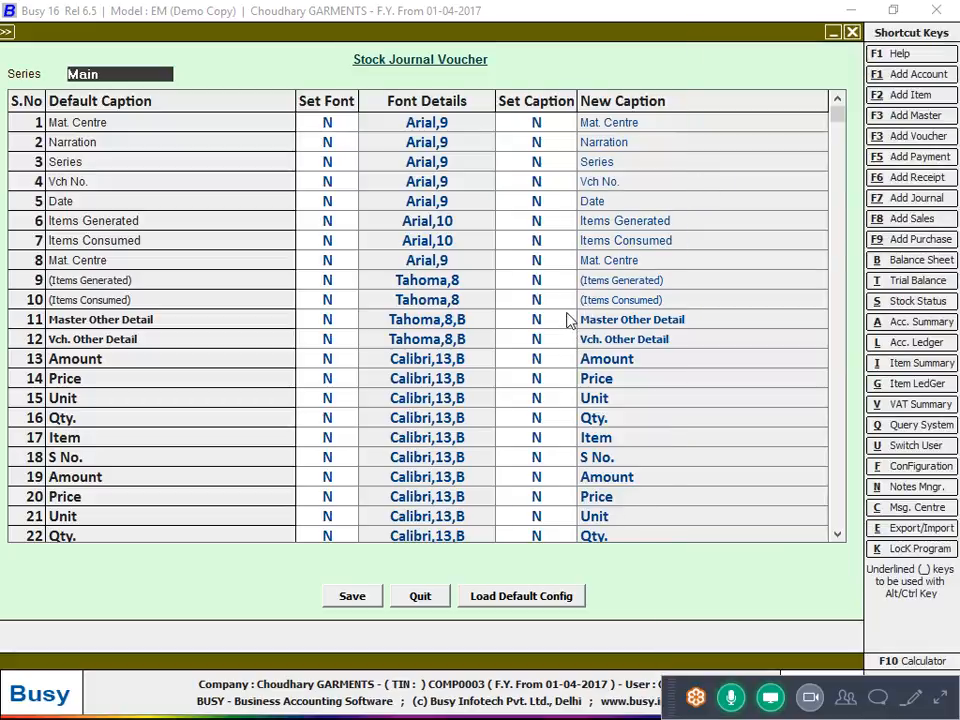
left_click(570, 241)
type("Y")
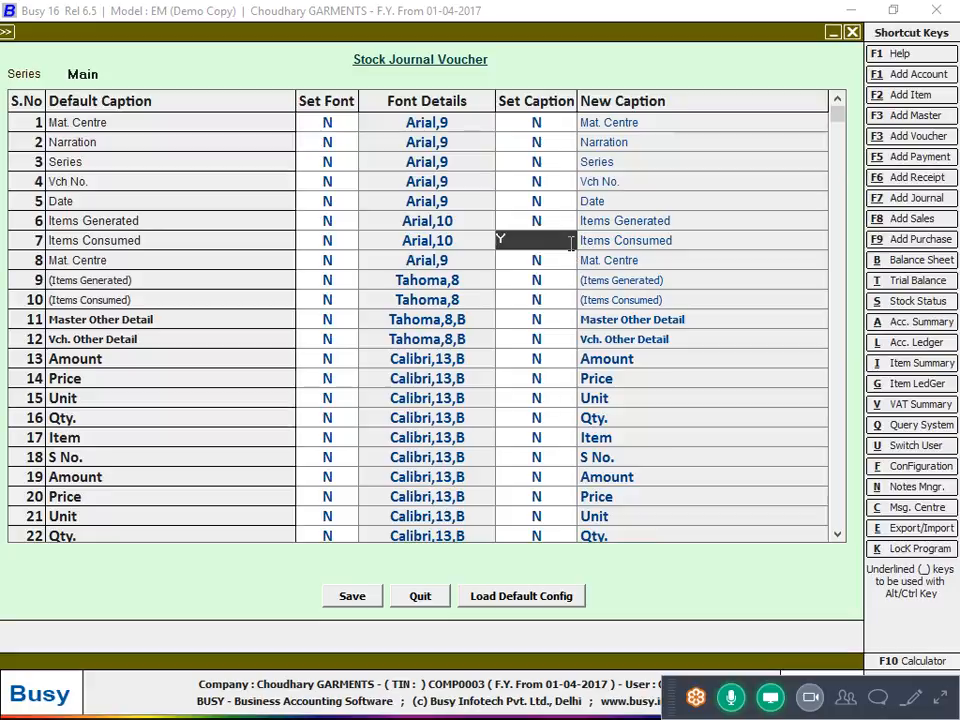
key("Return")
key("Escape")
key("Right")
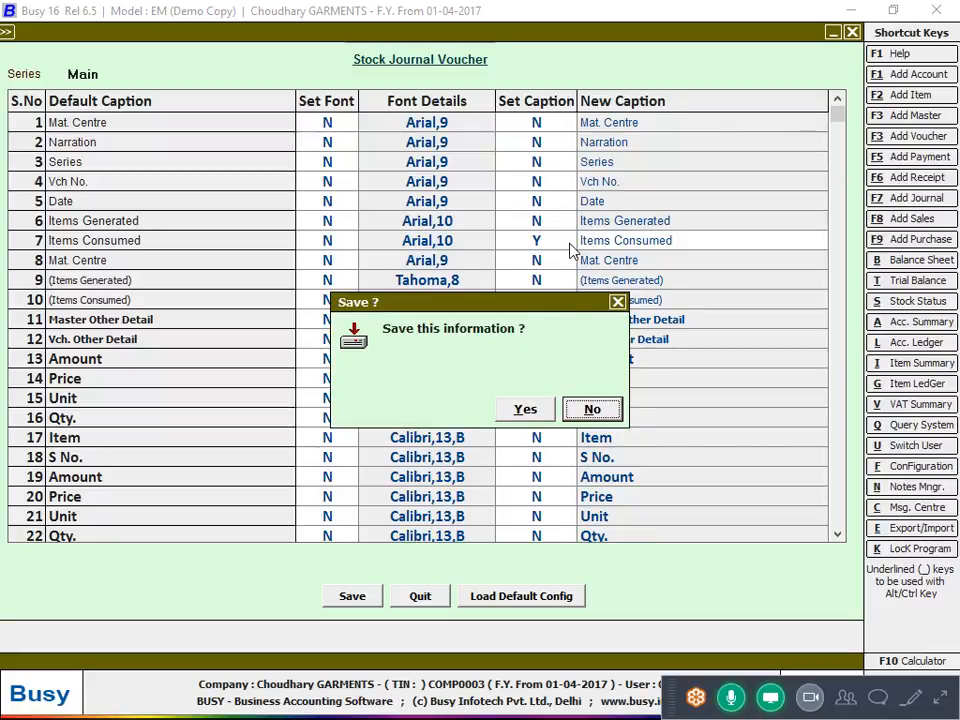
key("Return")
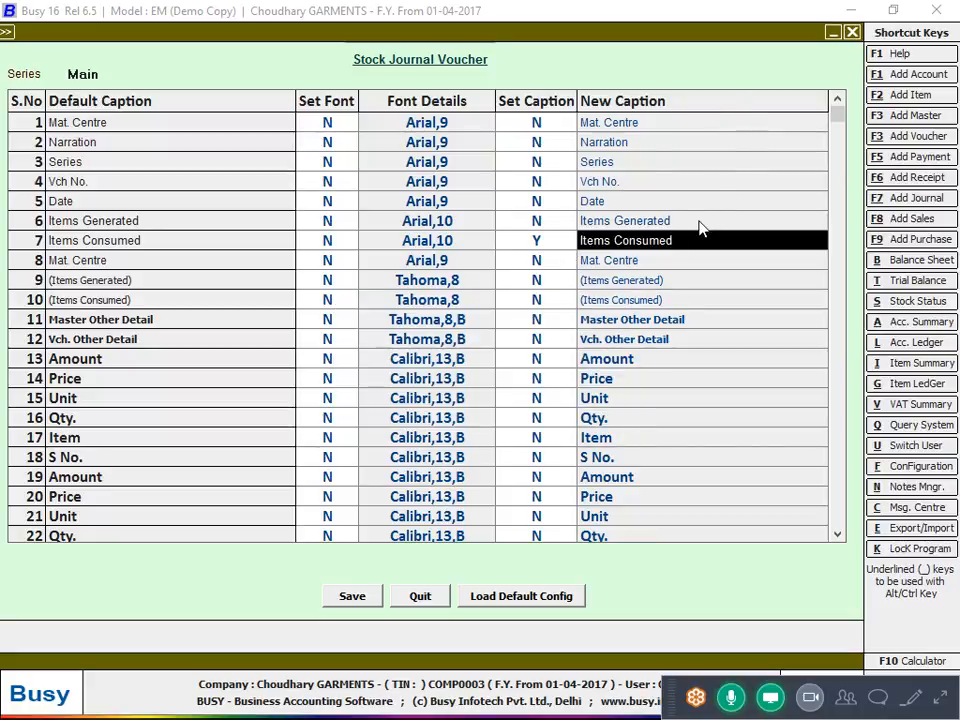
Enter 'Consumed' as the new caption, save, and reload the voucher to verify it
type("c")
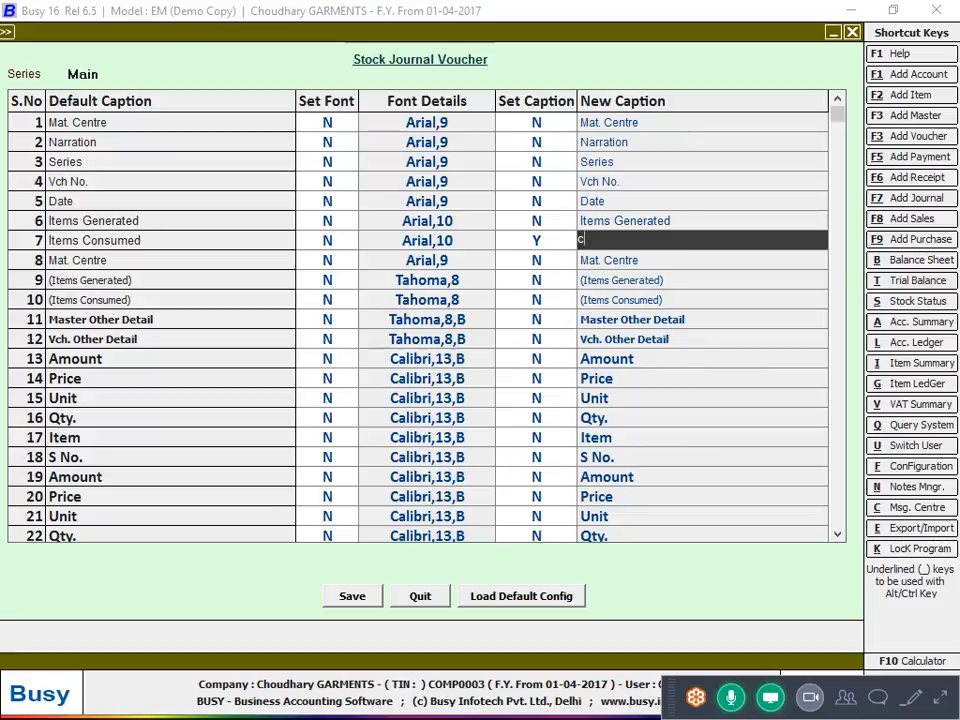
type("onsumed")
key("Return")
key("alt+s")
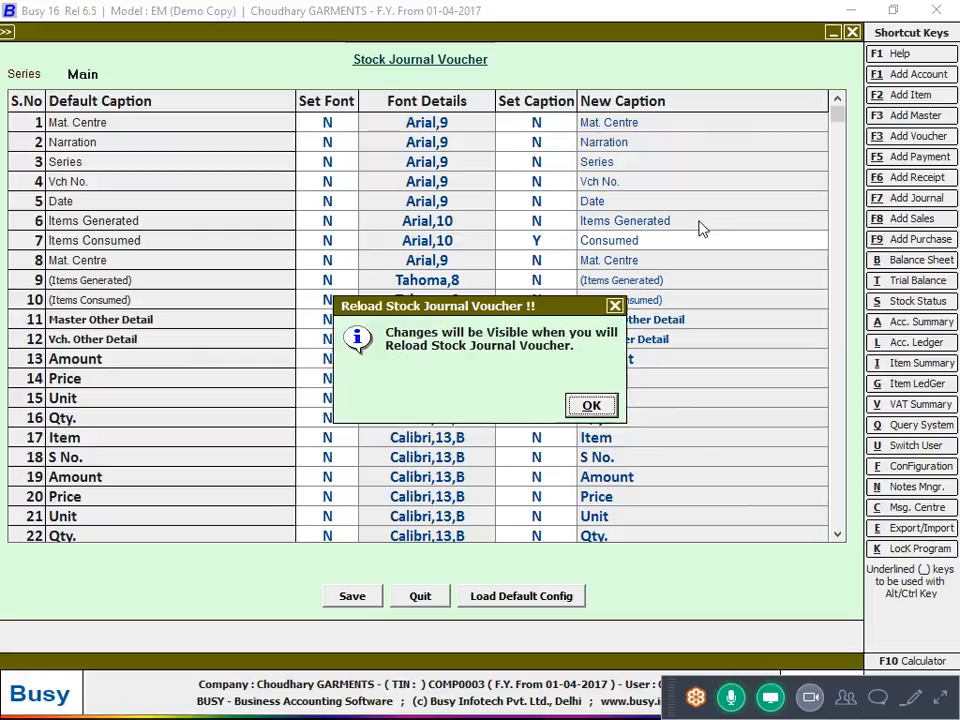
key("Return")
key("Return")
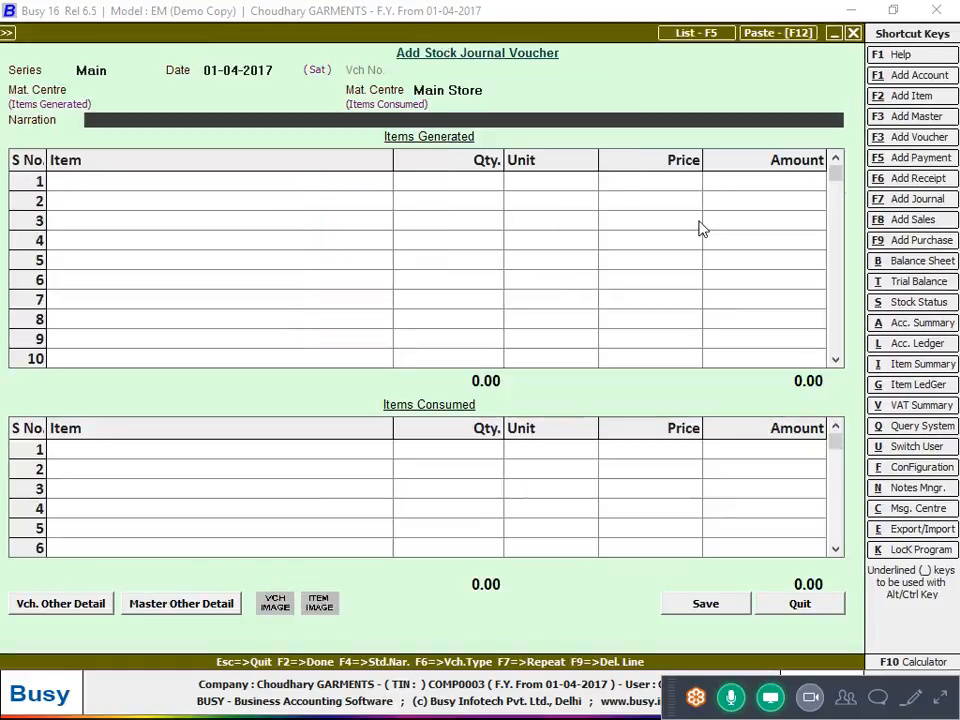
key("Escape")
key("Return")
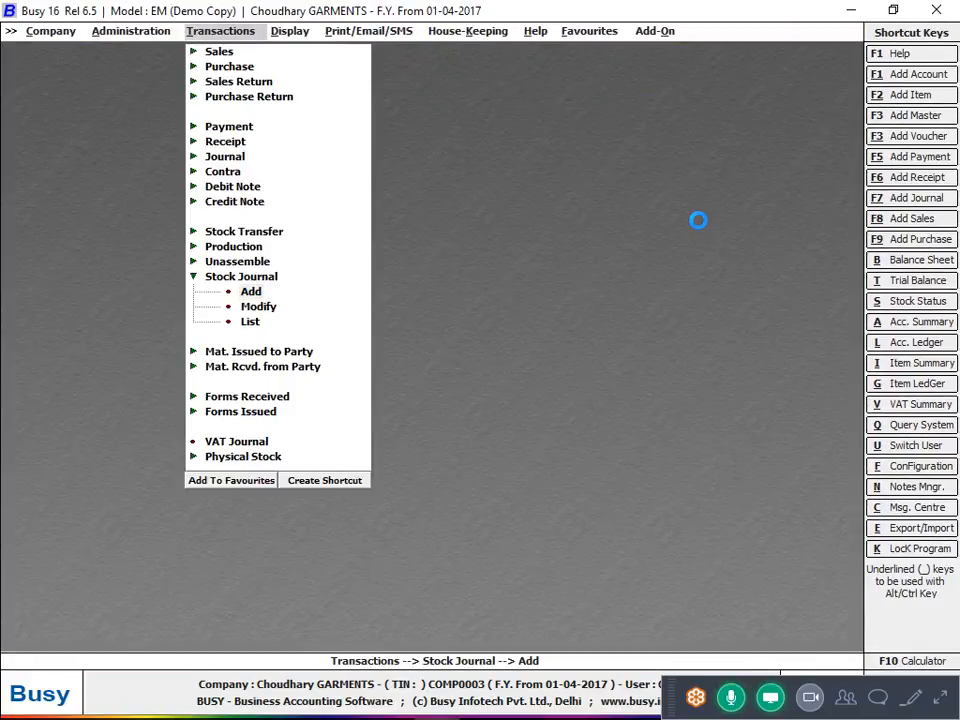
key("Return")
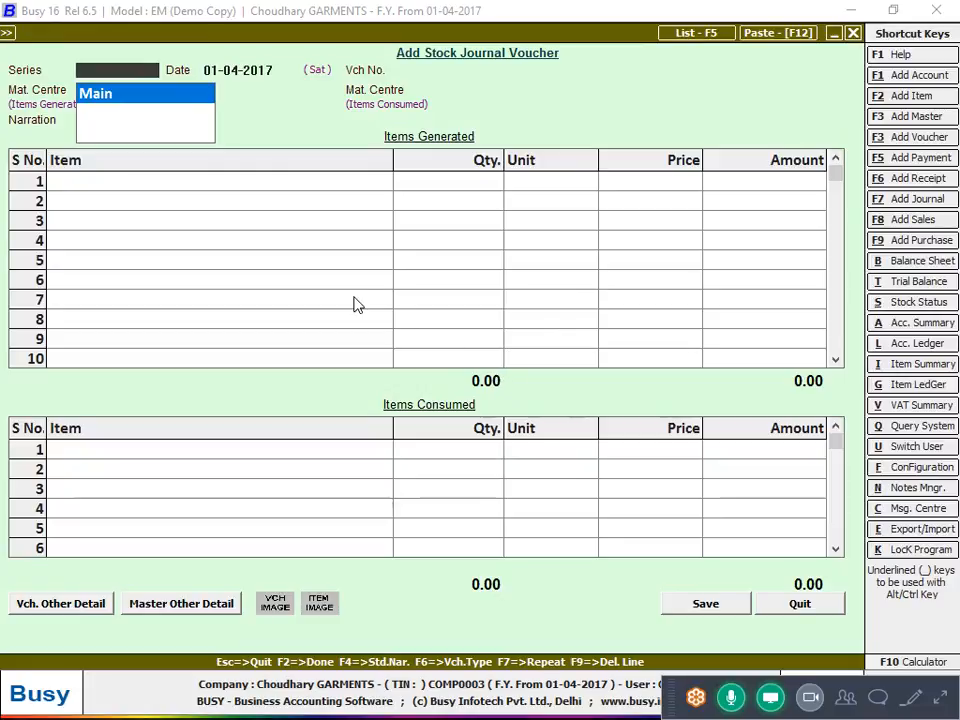
key("Return")
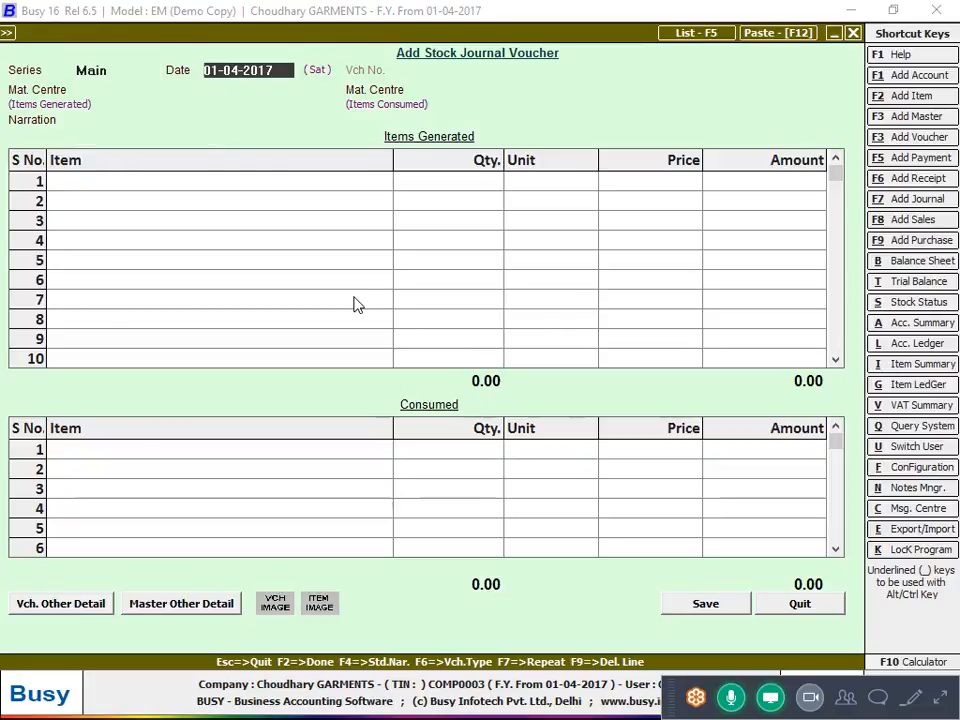
double_click(416, 418)
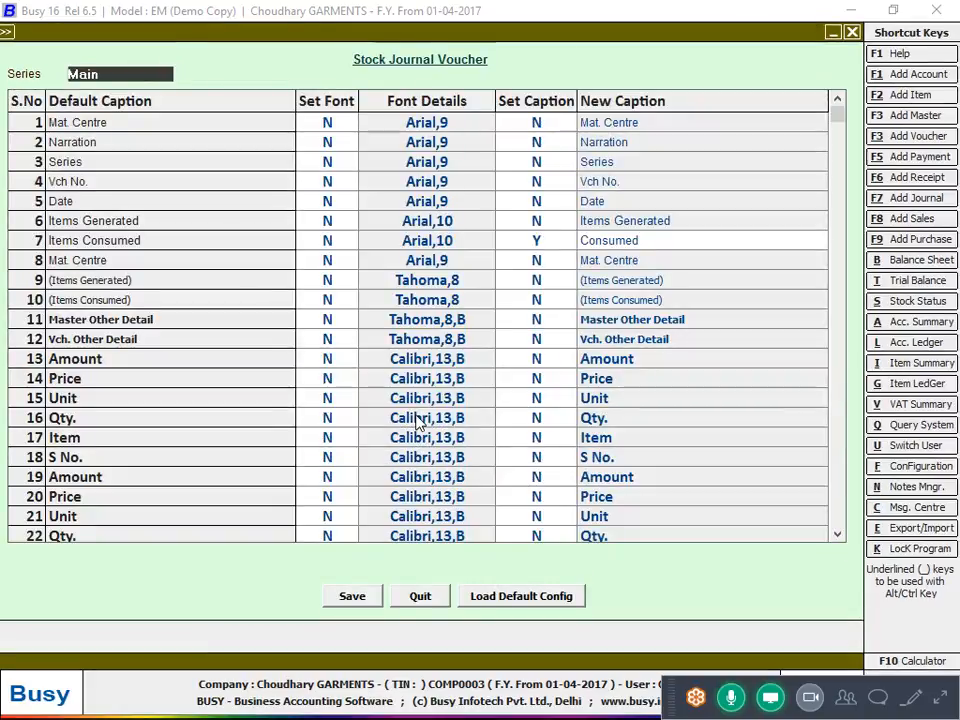
Set the Consumed caption's font to Arial Bold size 20 and save the settings
left_click(338, 242)
type("Y")
key("Return")
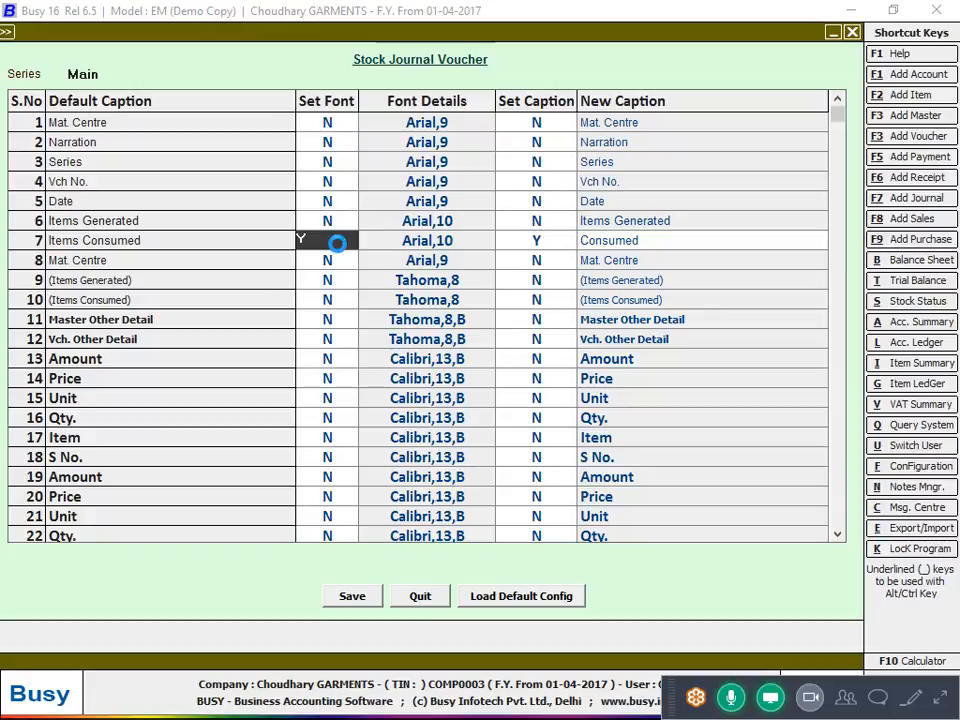
left_click(281, 255)
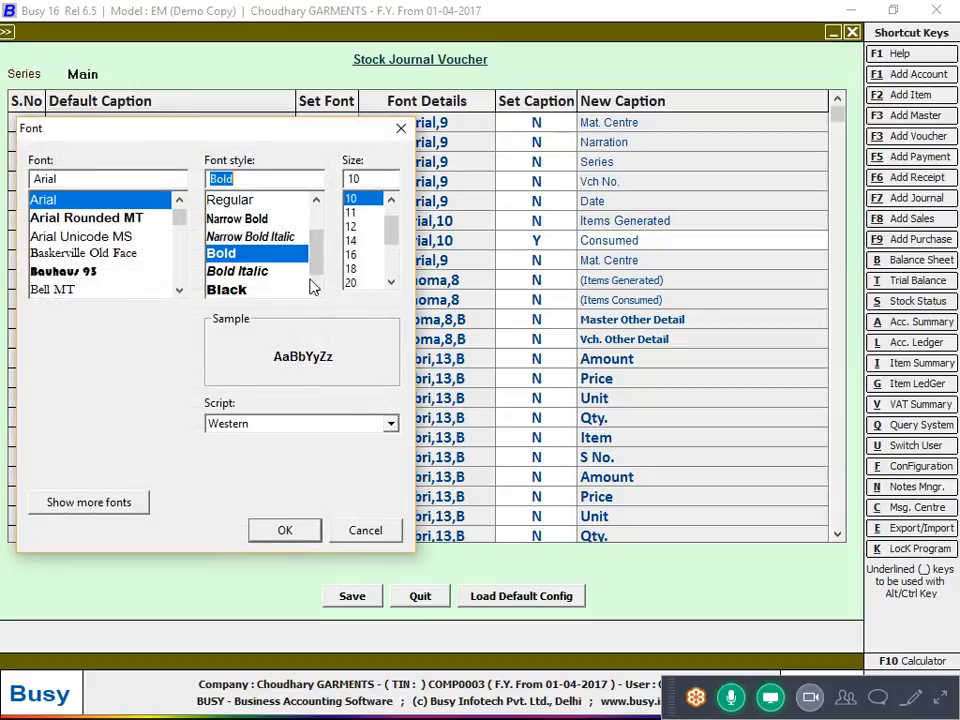
left_click(362, 282)
left_click(285, 530)
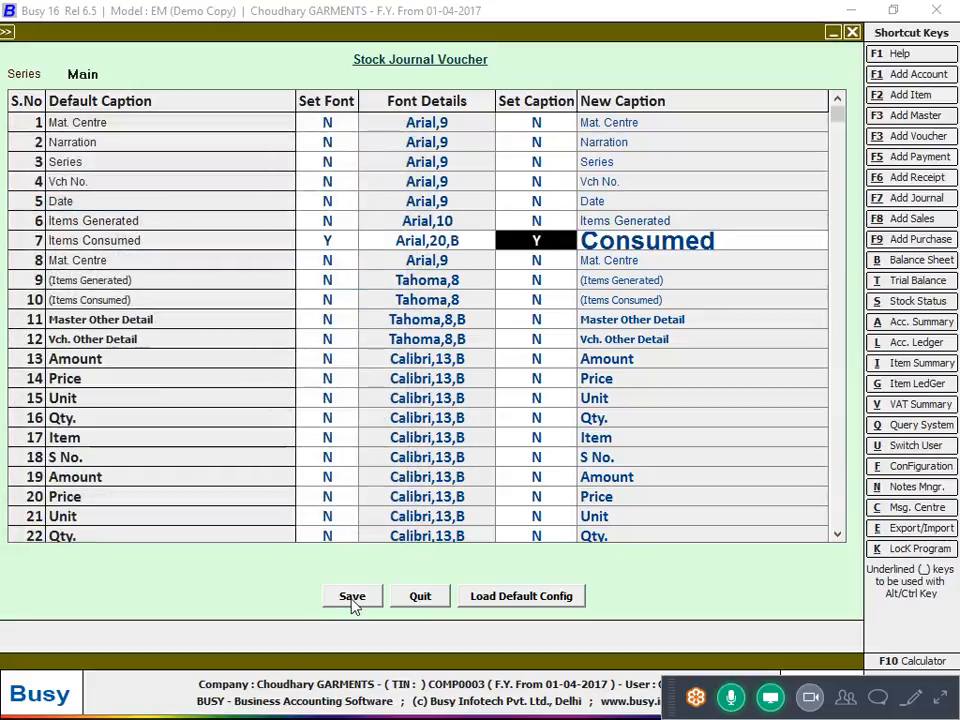
left_click(352, 598)
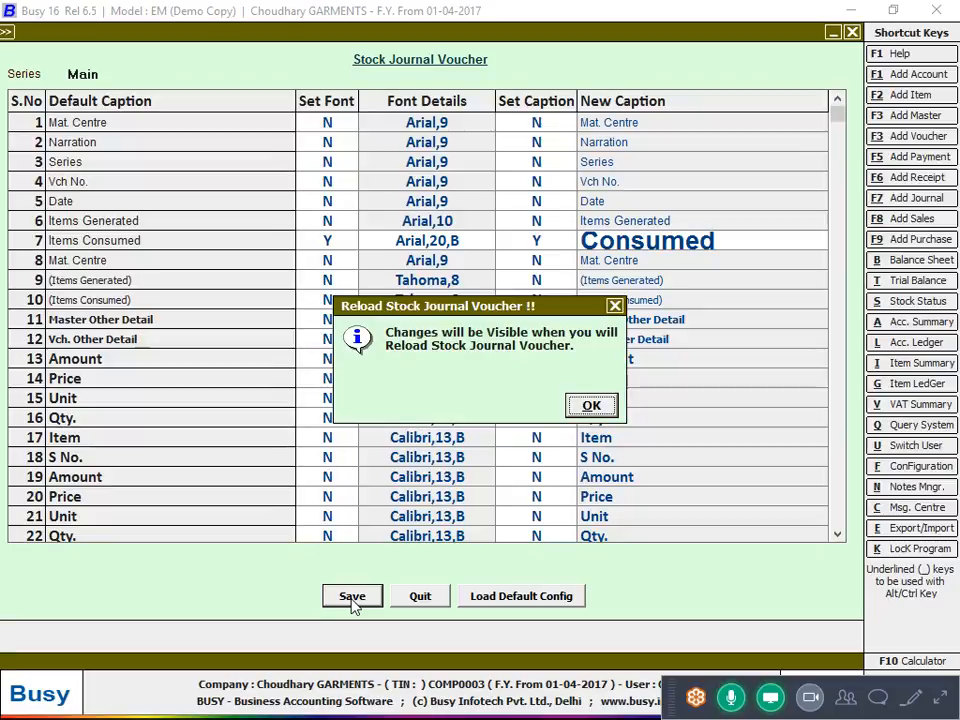
left_click(592, 405)
Quit the blank voucher, start a new one, and return to the caption settings with Ctrl+F12
left_click(714, 606)
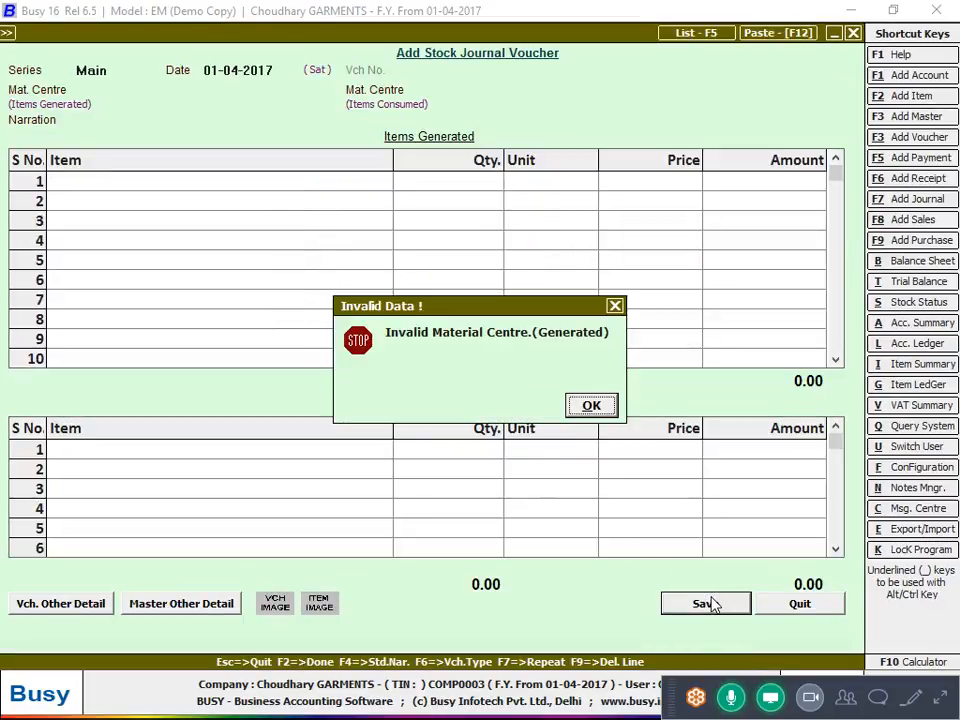
key("Escape")
key("Escape")
key("Return")
key("Return")
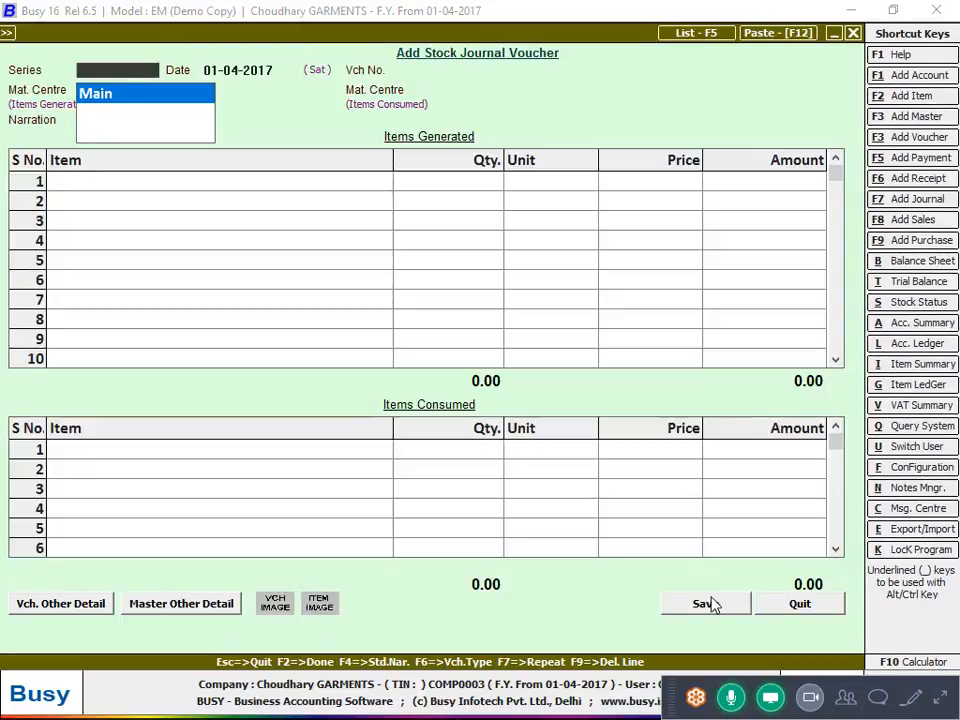
key("Return")
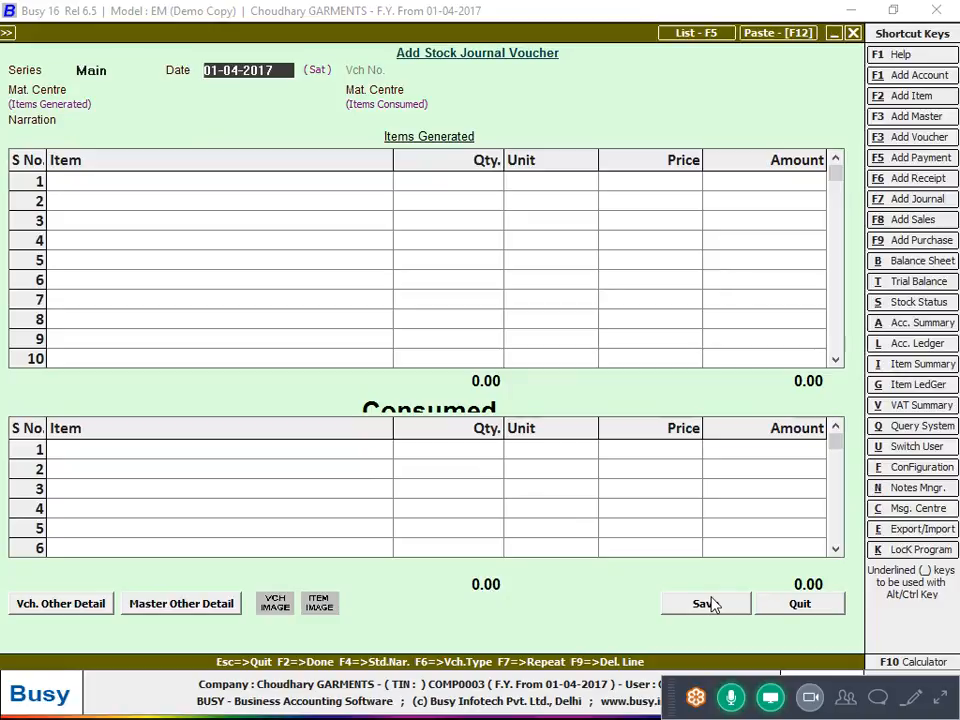
key("ctrl+F12")
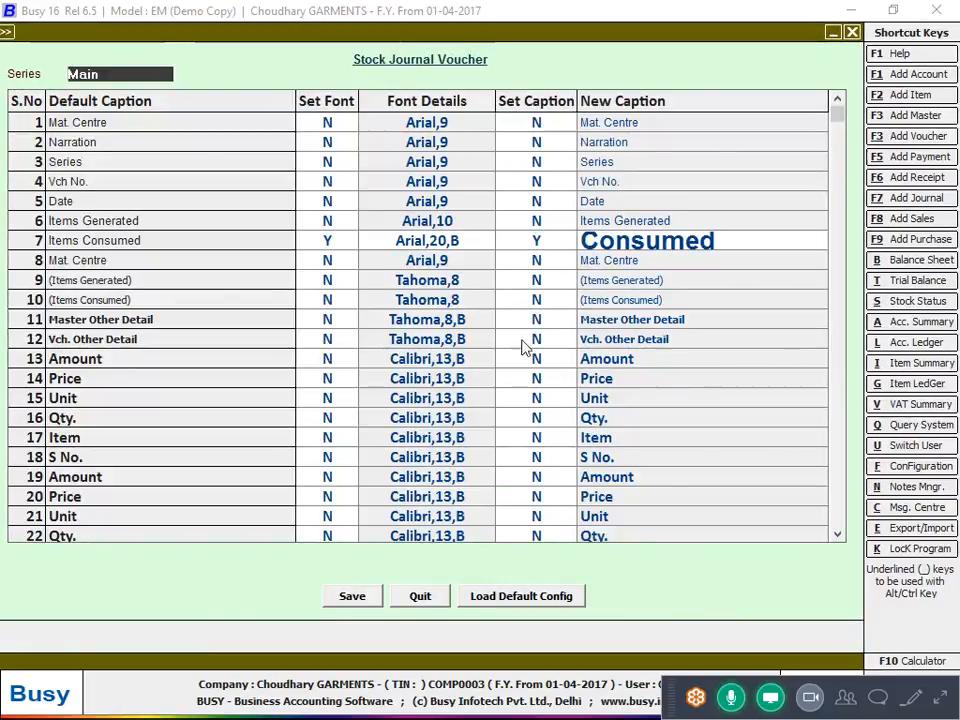
Review row 7's Items Consumed font setting in the caption table
left_click(344, 230)
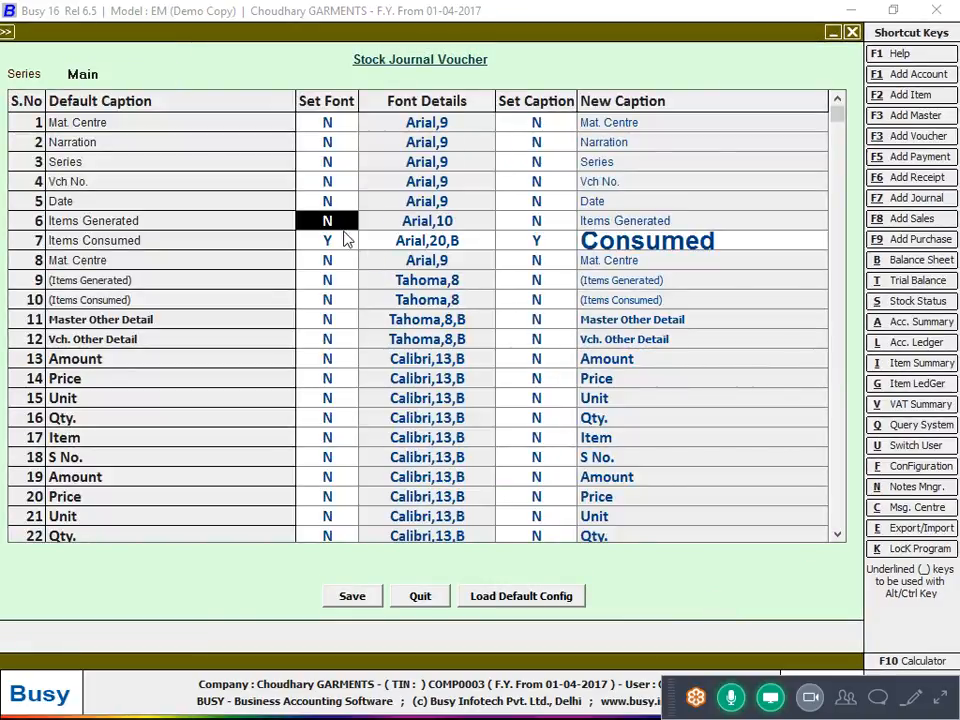
left_click(342, 242)
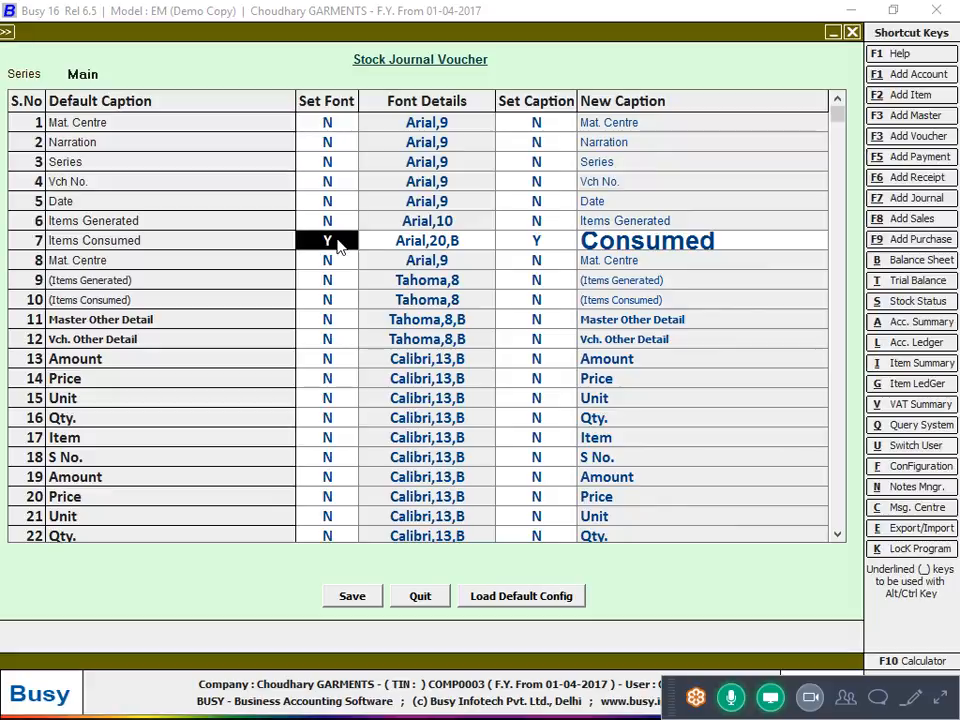
key("Return")
key("Return")
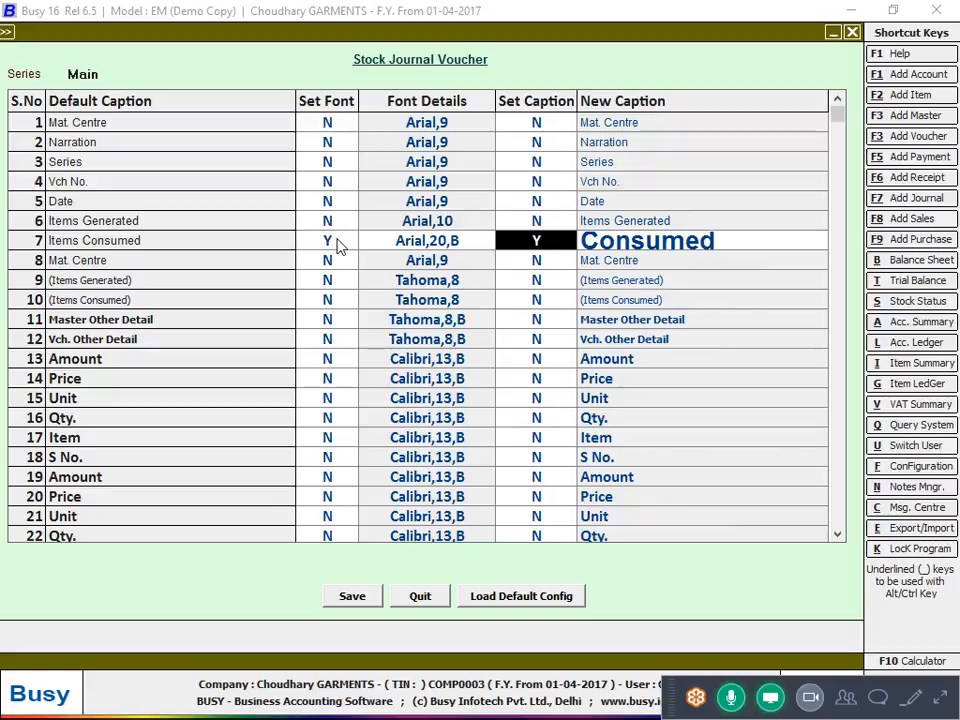
key("Left")
key("Left")
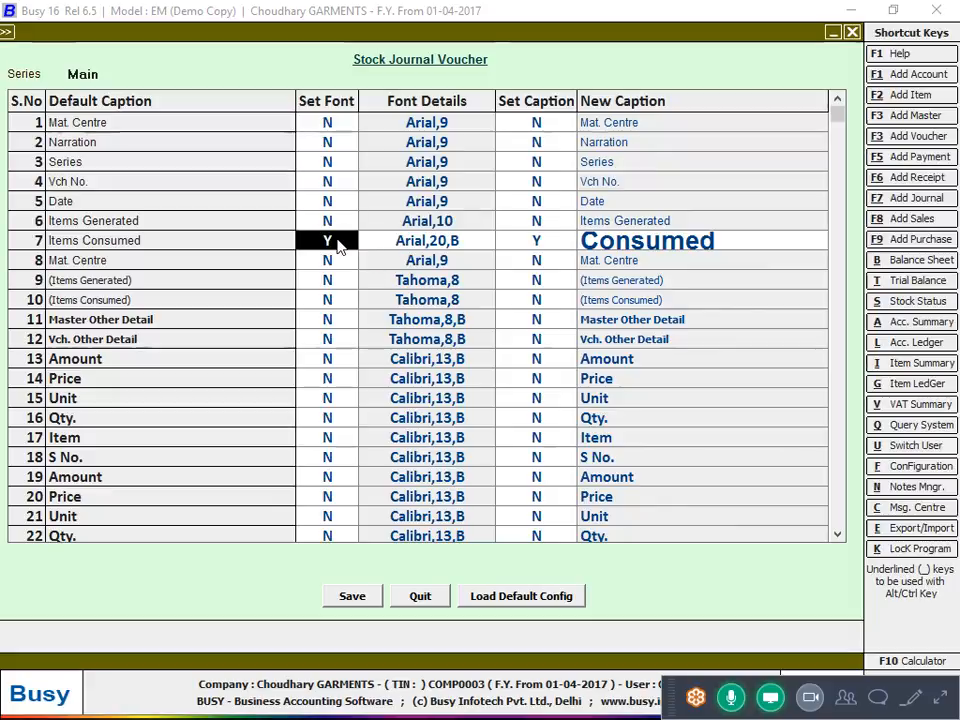
Collapse the meeting controls and attendees list, then switch back to Busy from the browser
left_click(940, 707)
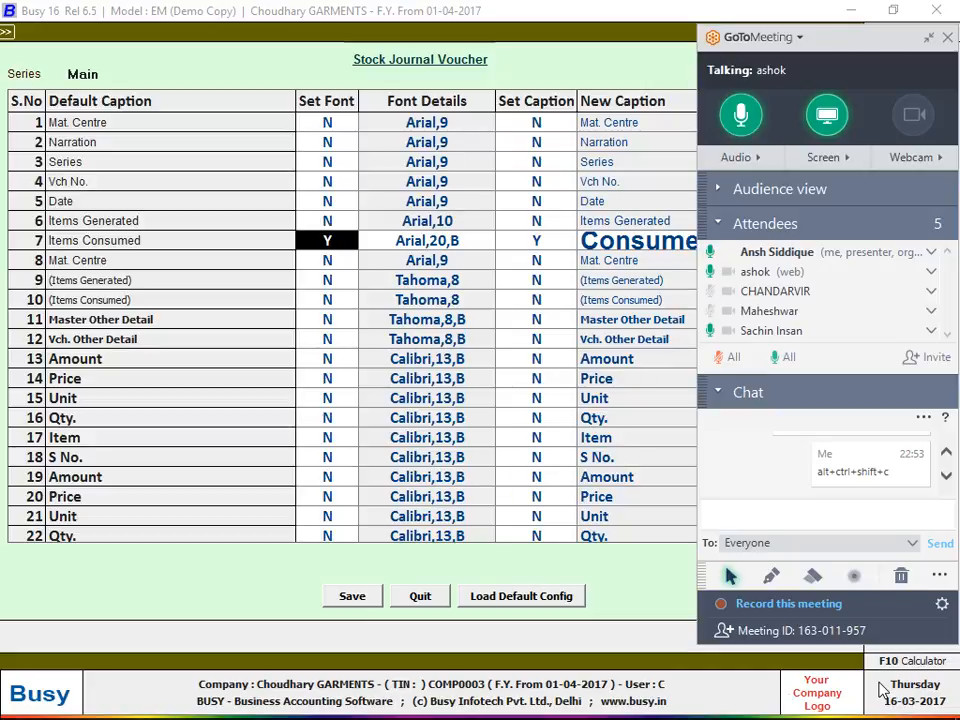
left_click(931, 39)
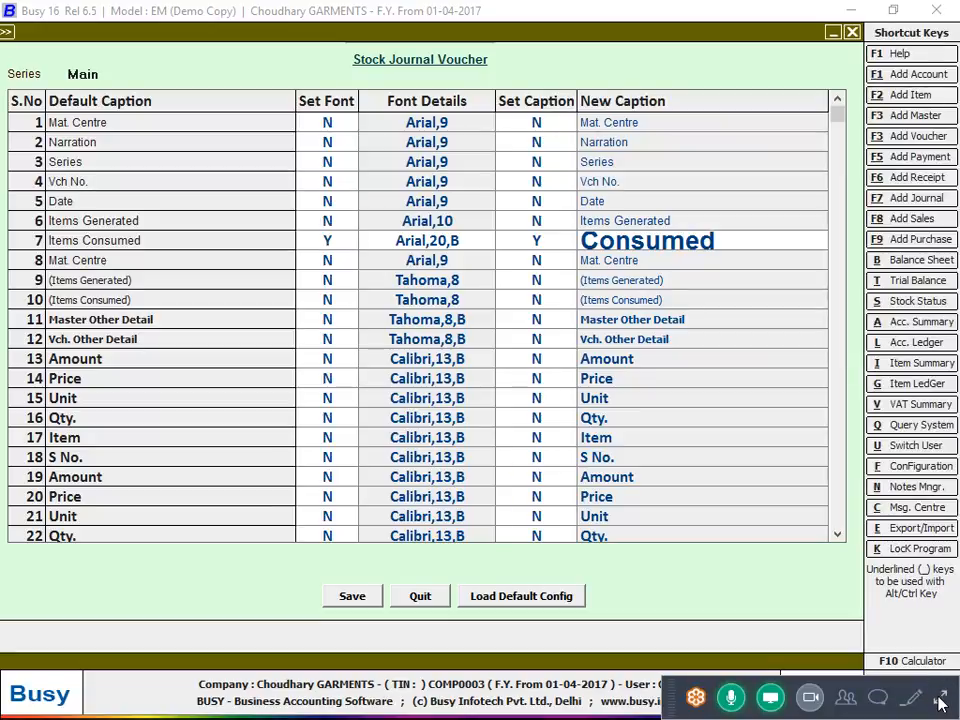
left_click(942, 697)
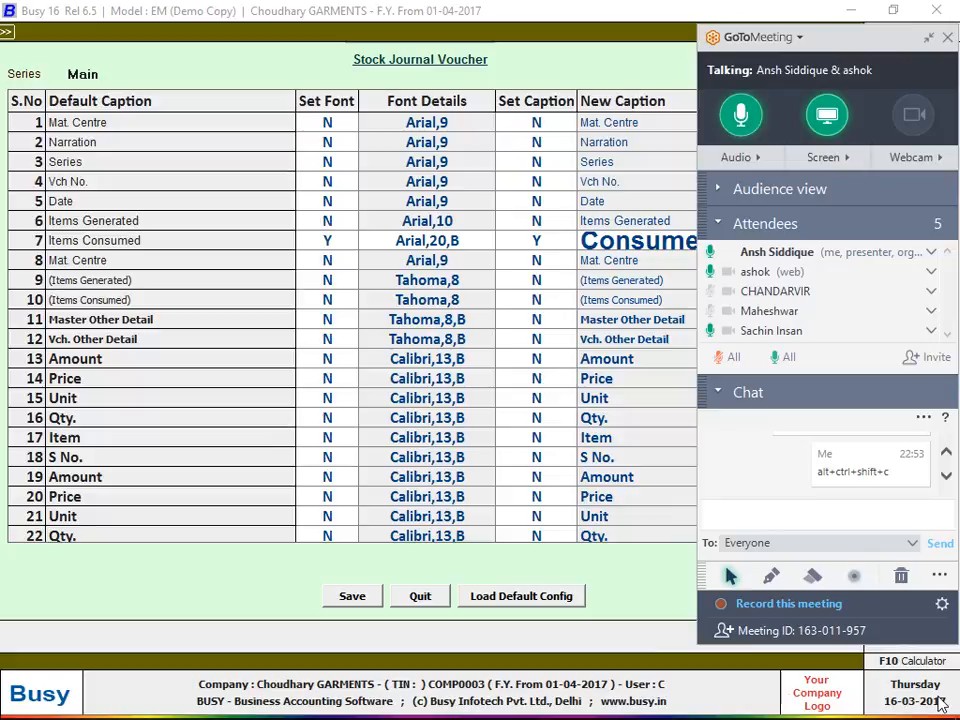
left_click(725, 222)
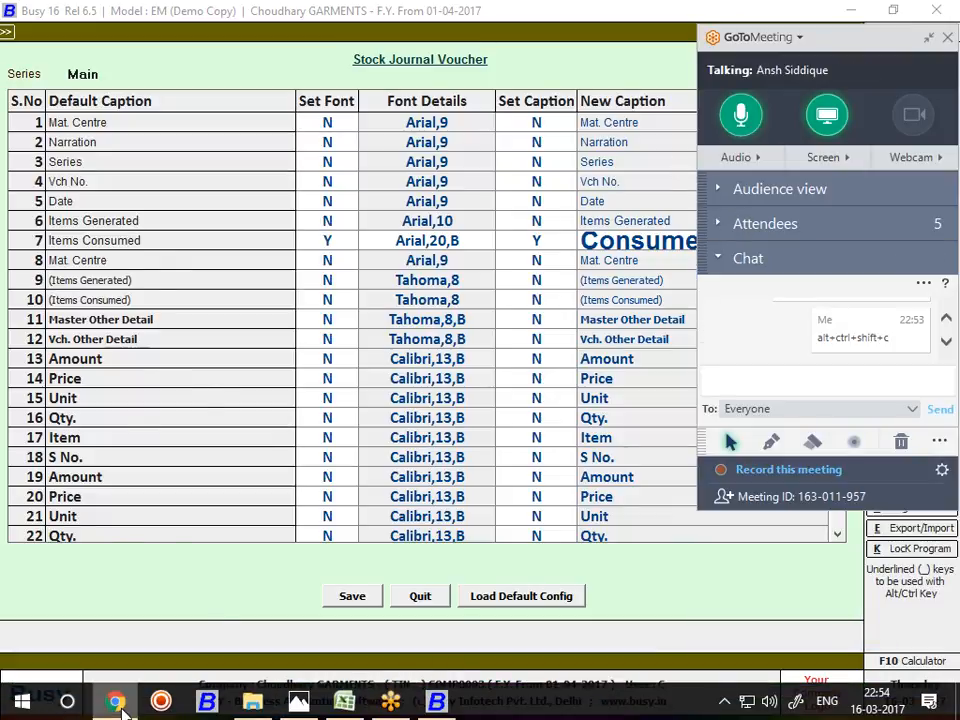
left_click(117, 702)
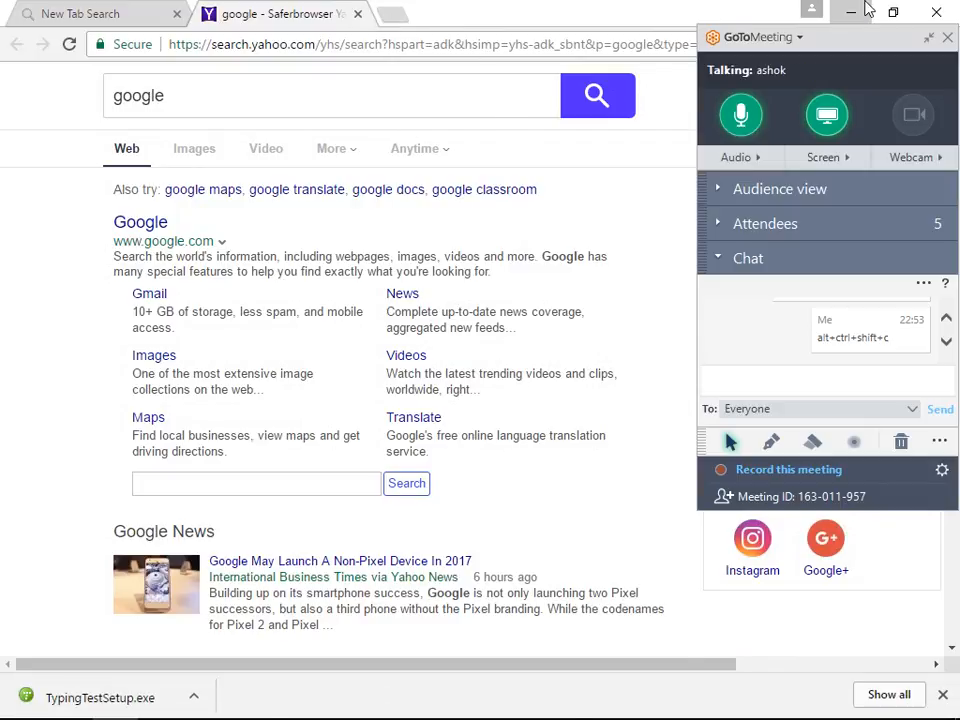
key("alt+Tab")
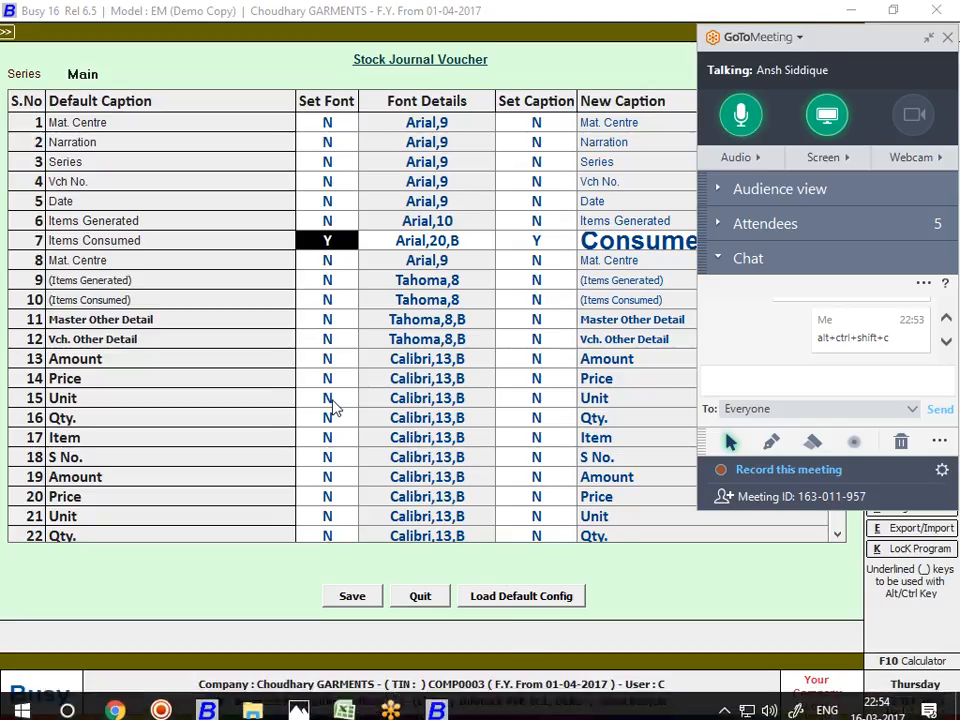
Close the caption settings and company, exit Busy, and refresh the desktop
key("Escape")
key("Escape")
key("Escape")
key("Escape")
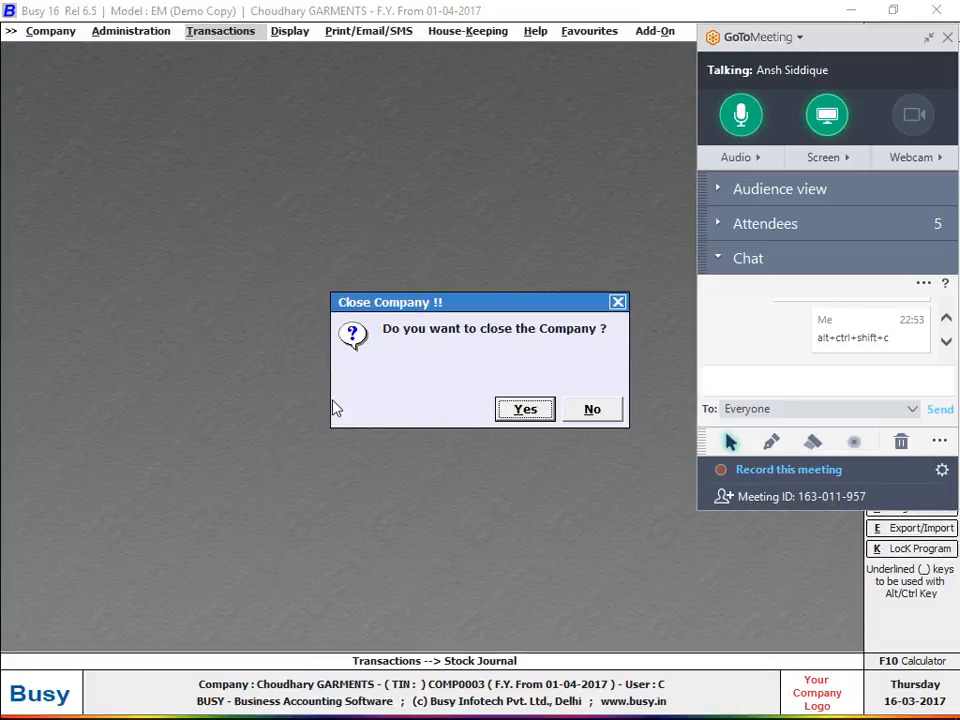
key("Return")
key("Return")
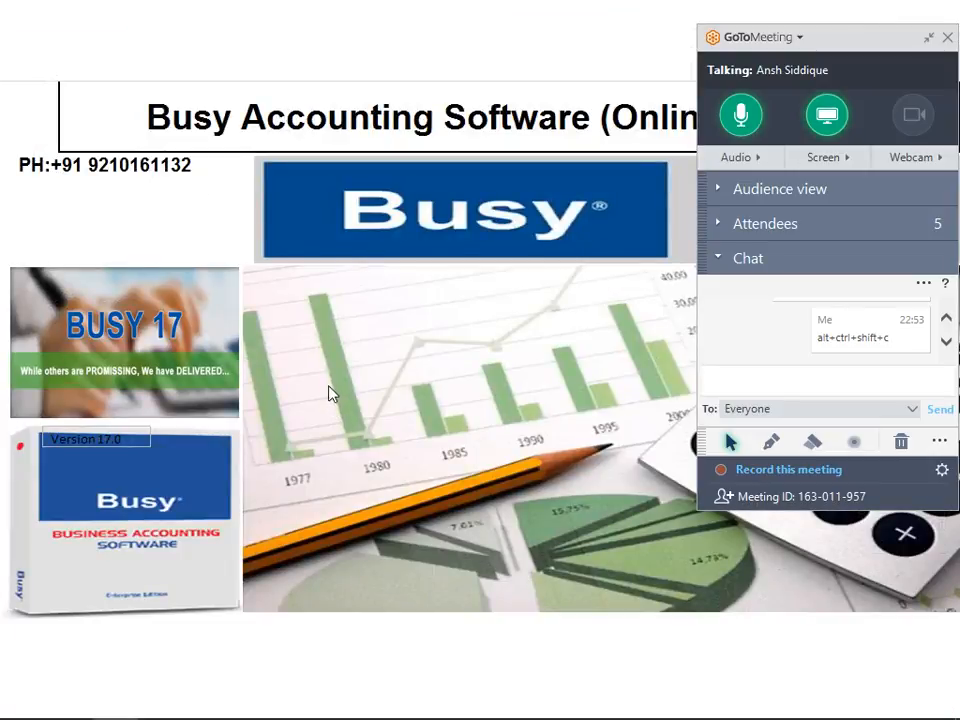
right_click(332, 265)
left_click(382, 316)
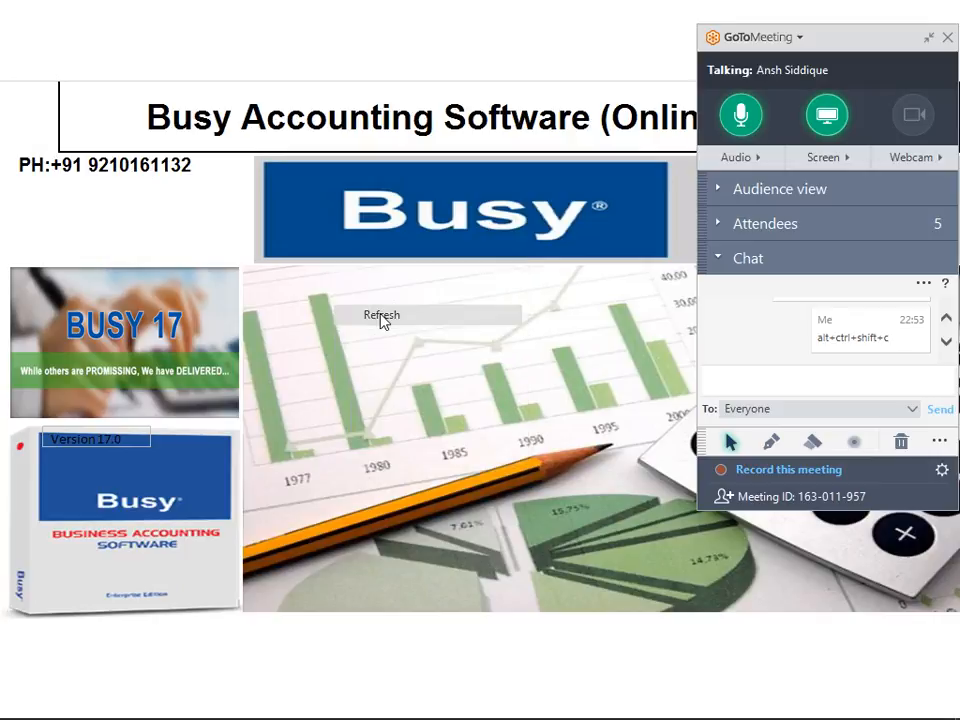